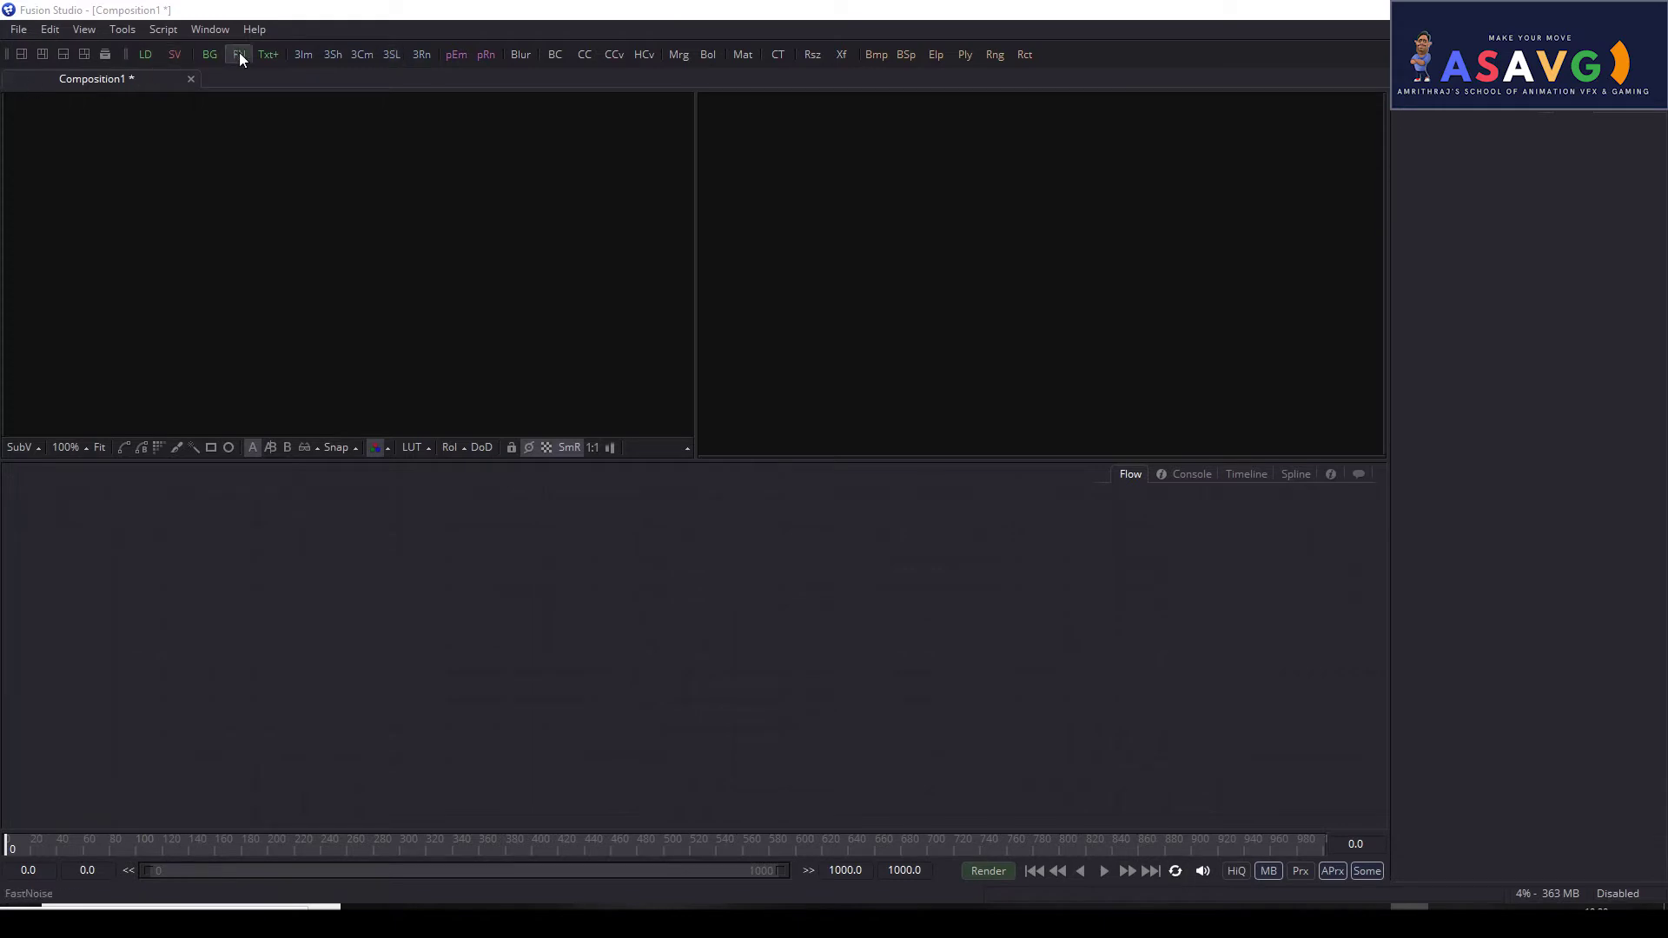
Step: Add an ImagePlane3D node, move it lower, then delete it
{"action": "left_click", "coordinate": [314, 55]}
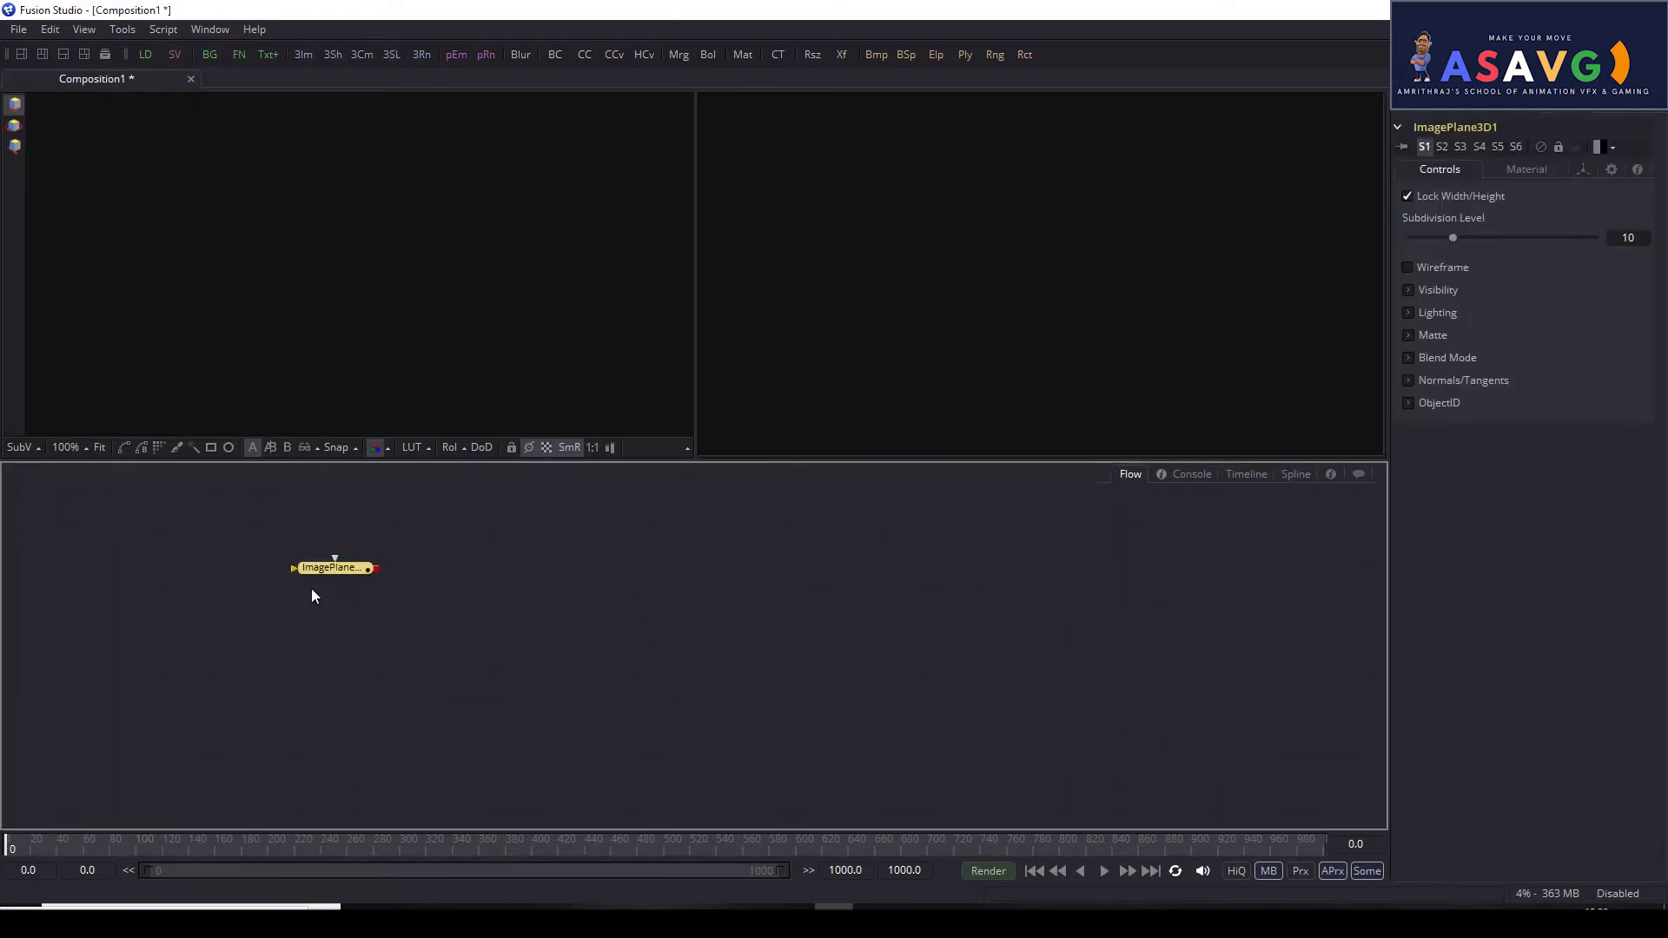
{"action": "left_click_drag", "start_coordinate": [342, 573], "coordinate": [424, 647]}
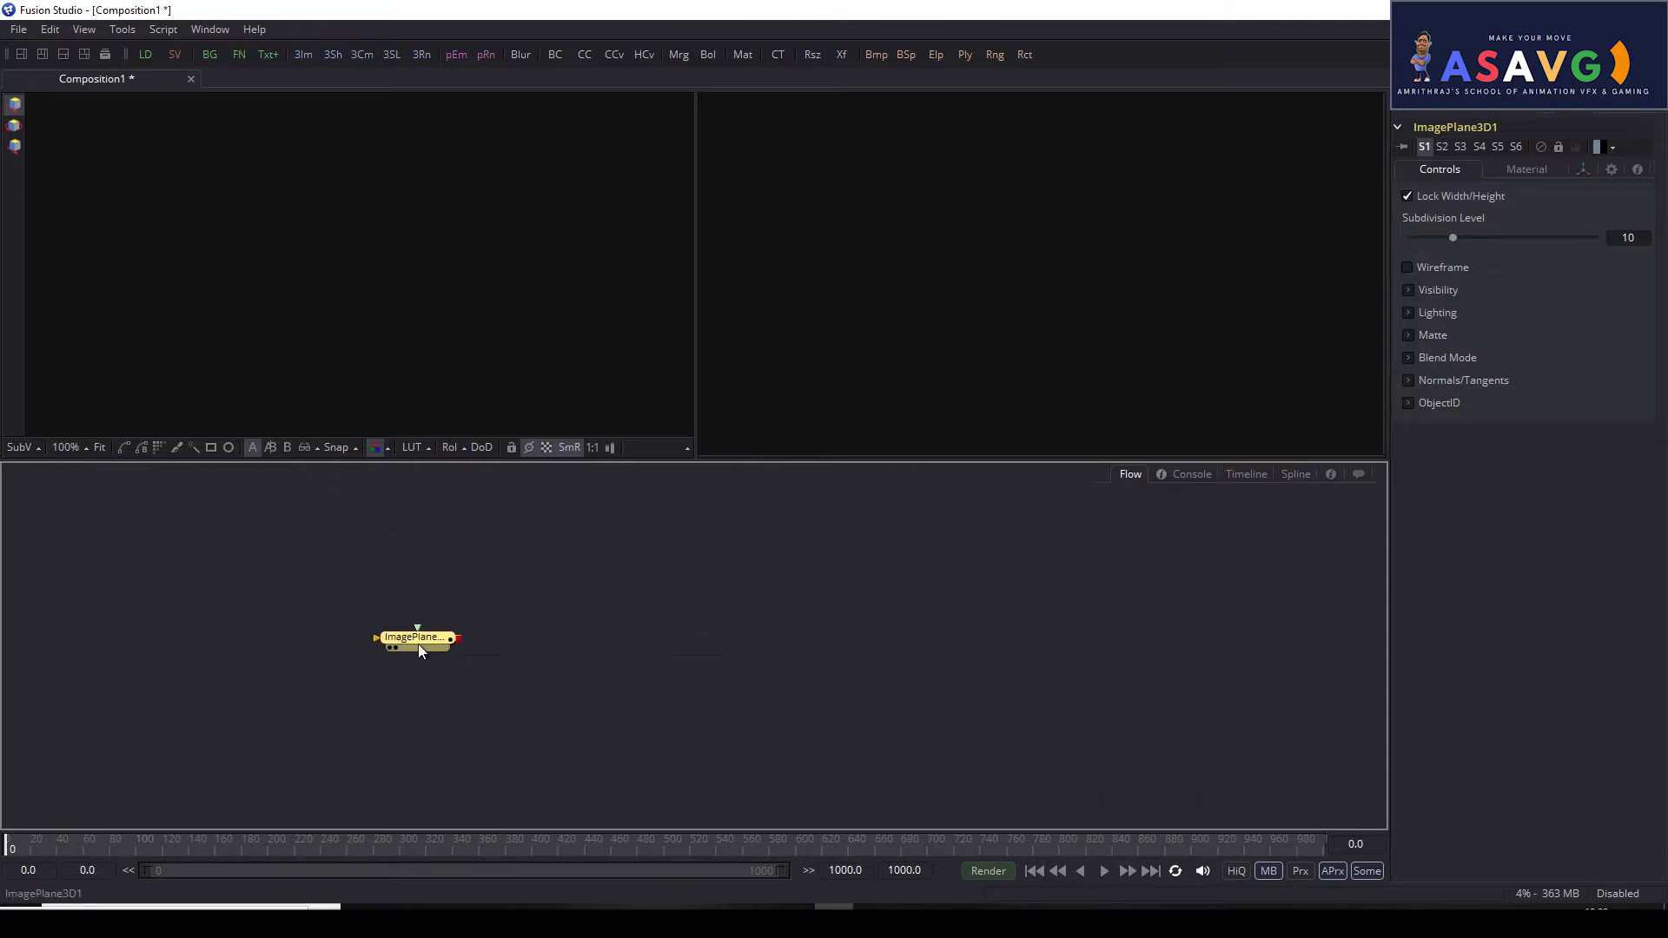
{"action": "key", "text": "Delete"}
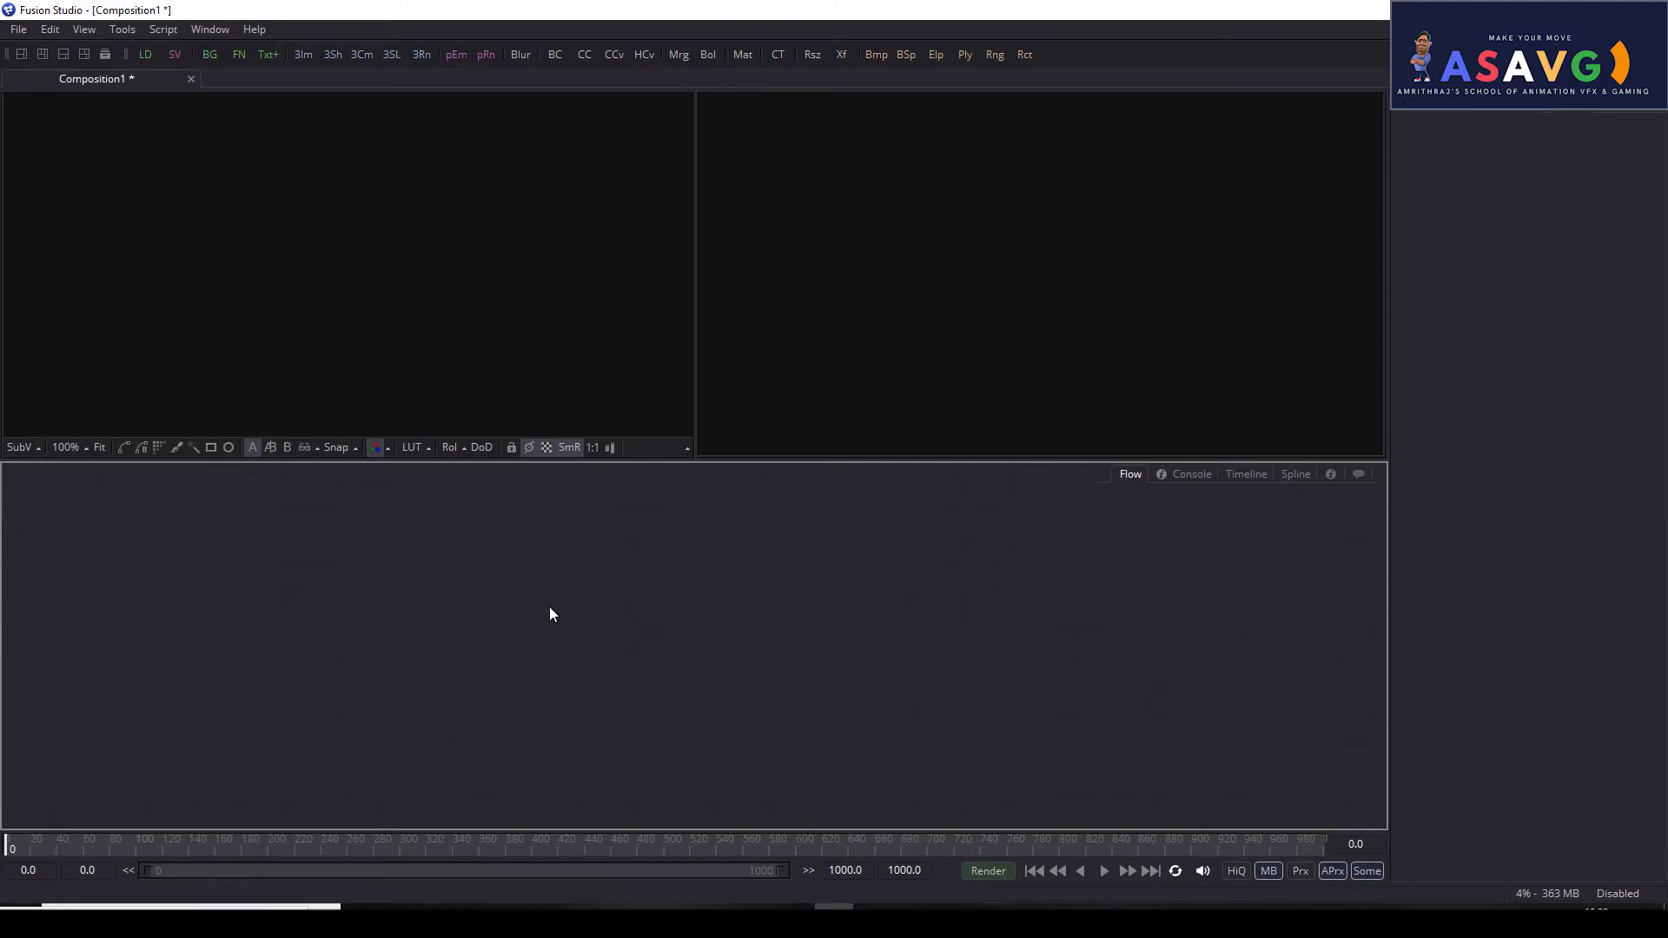
Step: Try 'a' and 'sco' in the tool search list, then dismiss it without adding anything
{"action": "key", "text": "ctrl+space"}
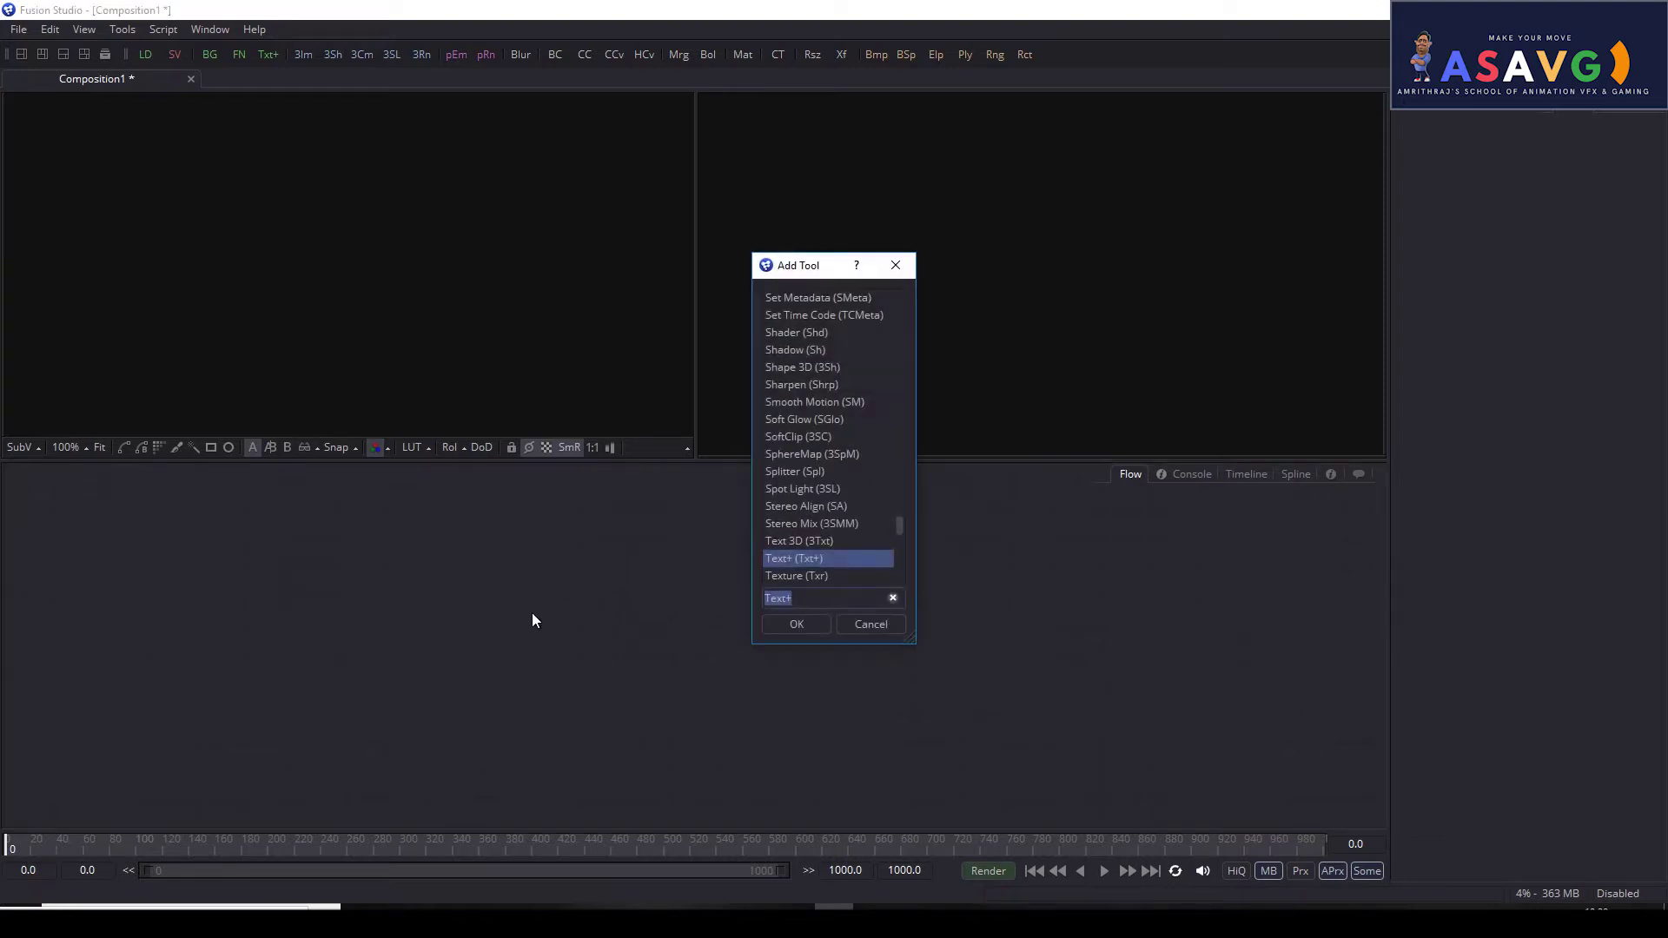
{"action": "left_click_drag", "start_coordinate": [898, 530], "coordinate": [908, 292]}
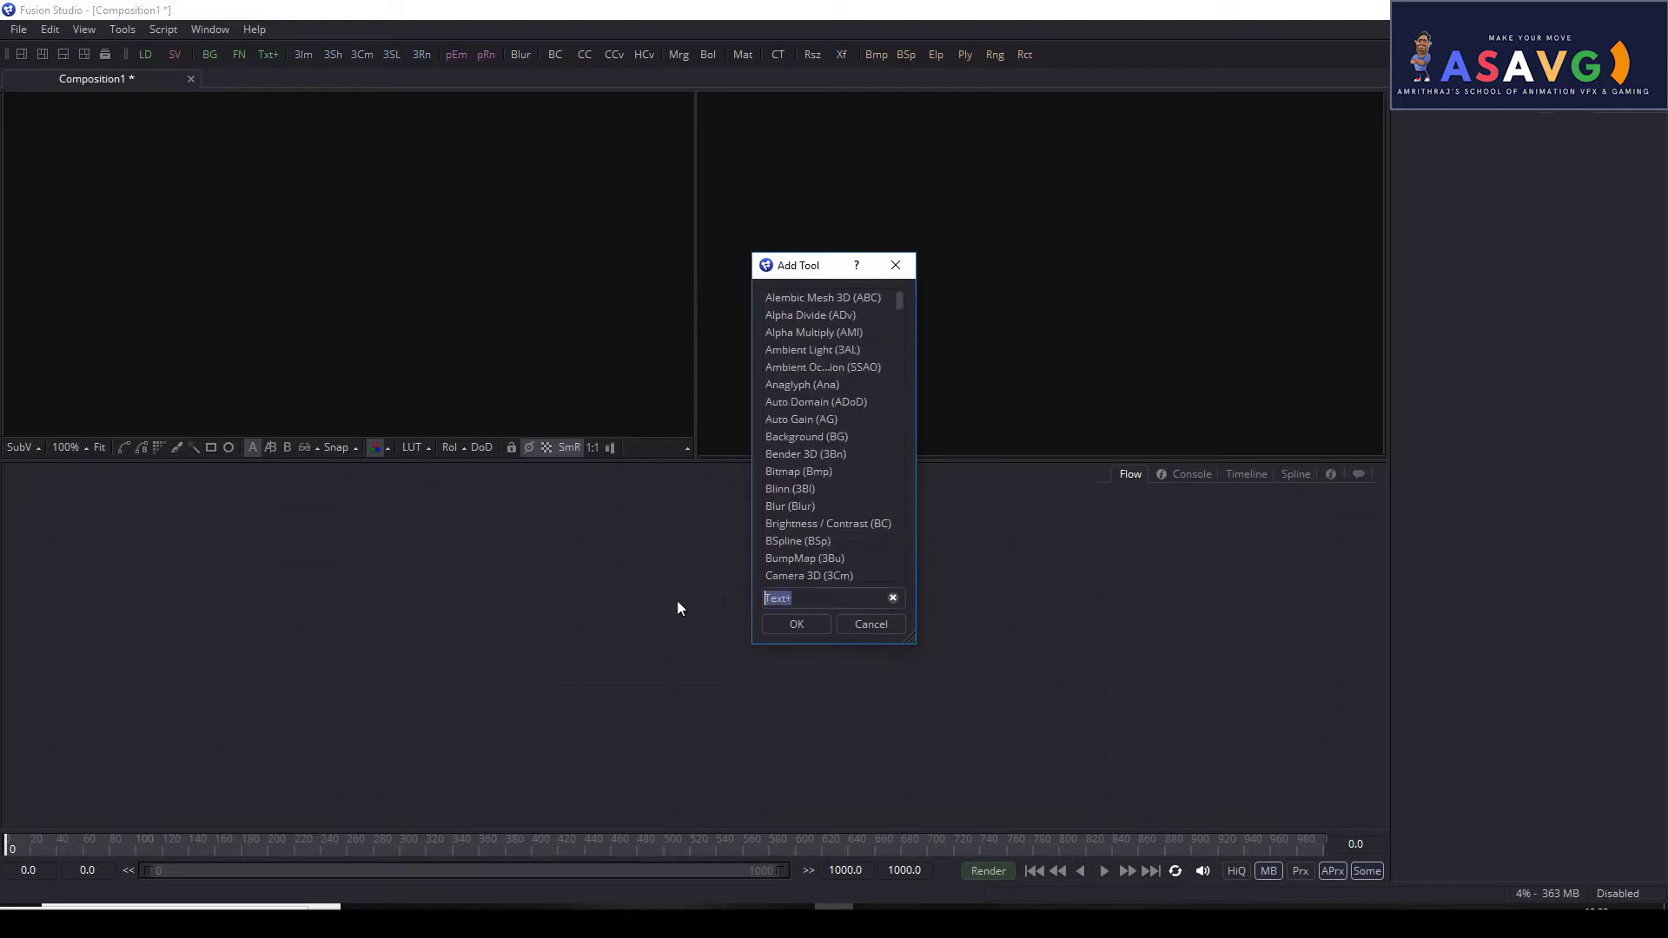
{"action": "type", "text": "a"}
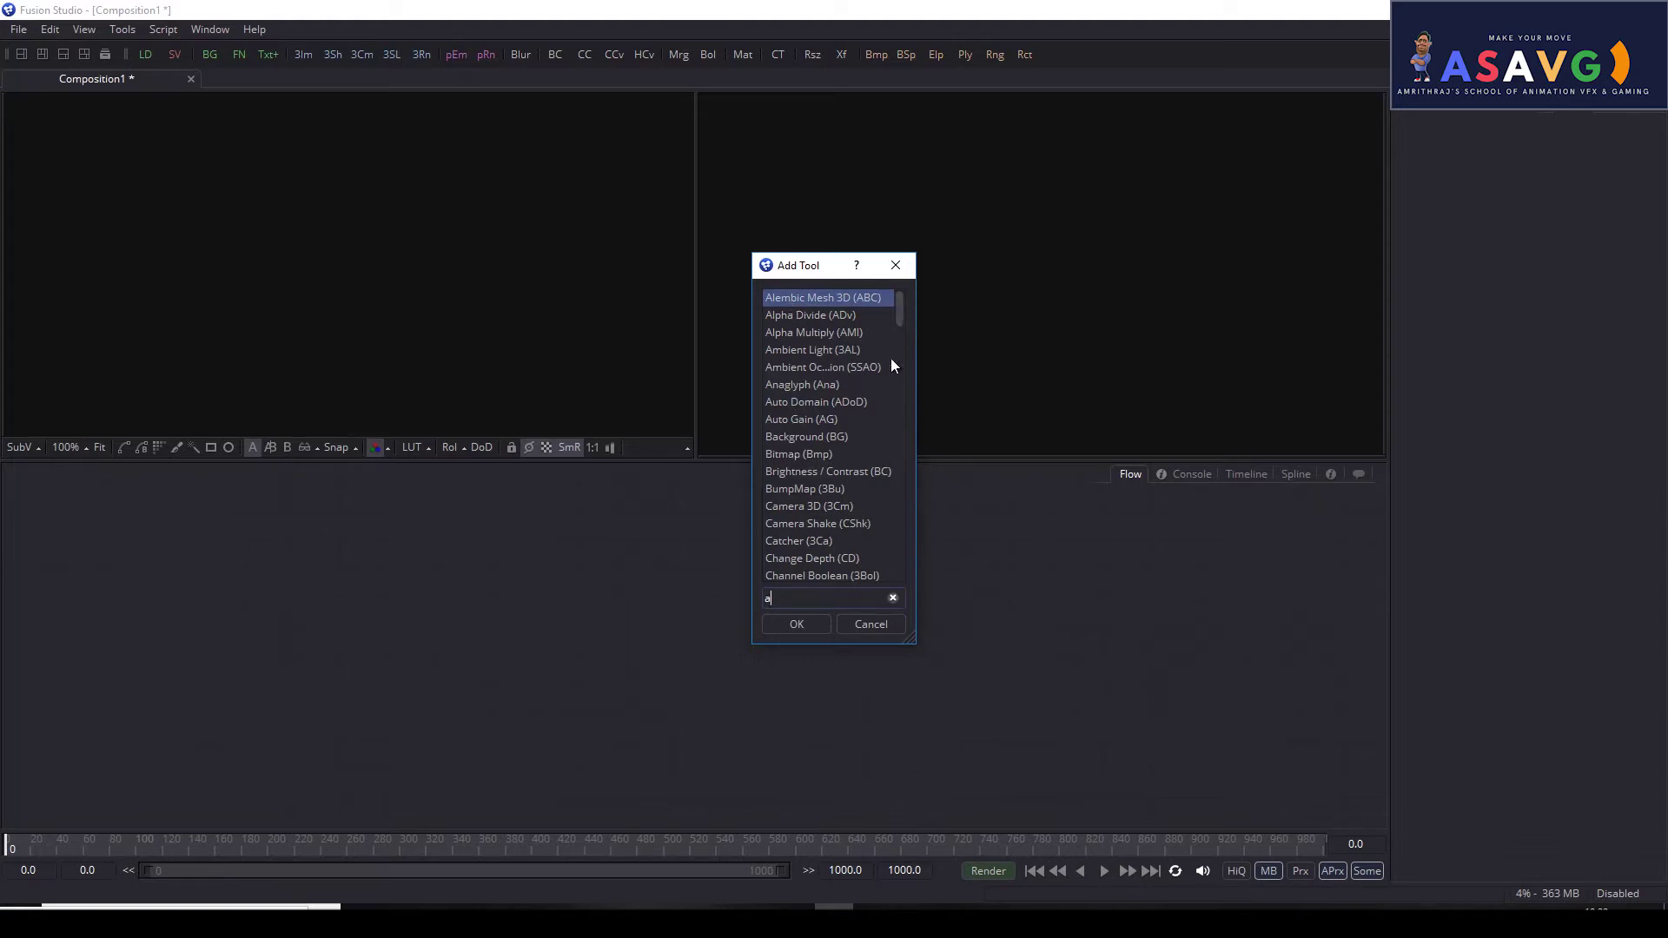
{"action": "mouse_move", "coordinate": [906, 315]}
{"action": "left_mouse_down"}
{"action": "mouse_move", "coordinate": [916, 578]}
{"action": "mouse_move", "coordinate": [806, 518]}
{"action": "left_mouse_up"}
{"action": "type", "text": "s"}
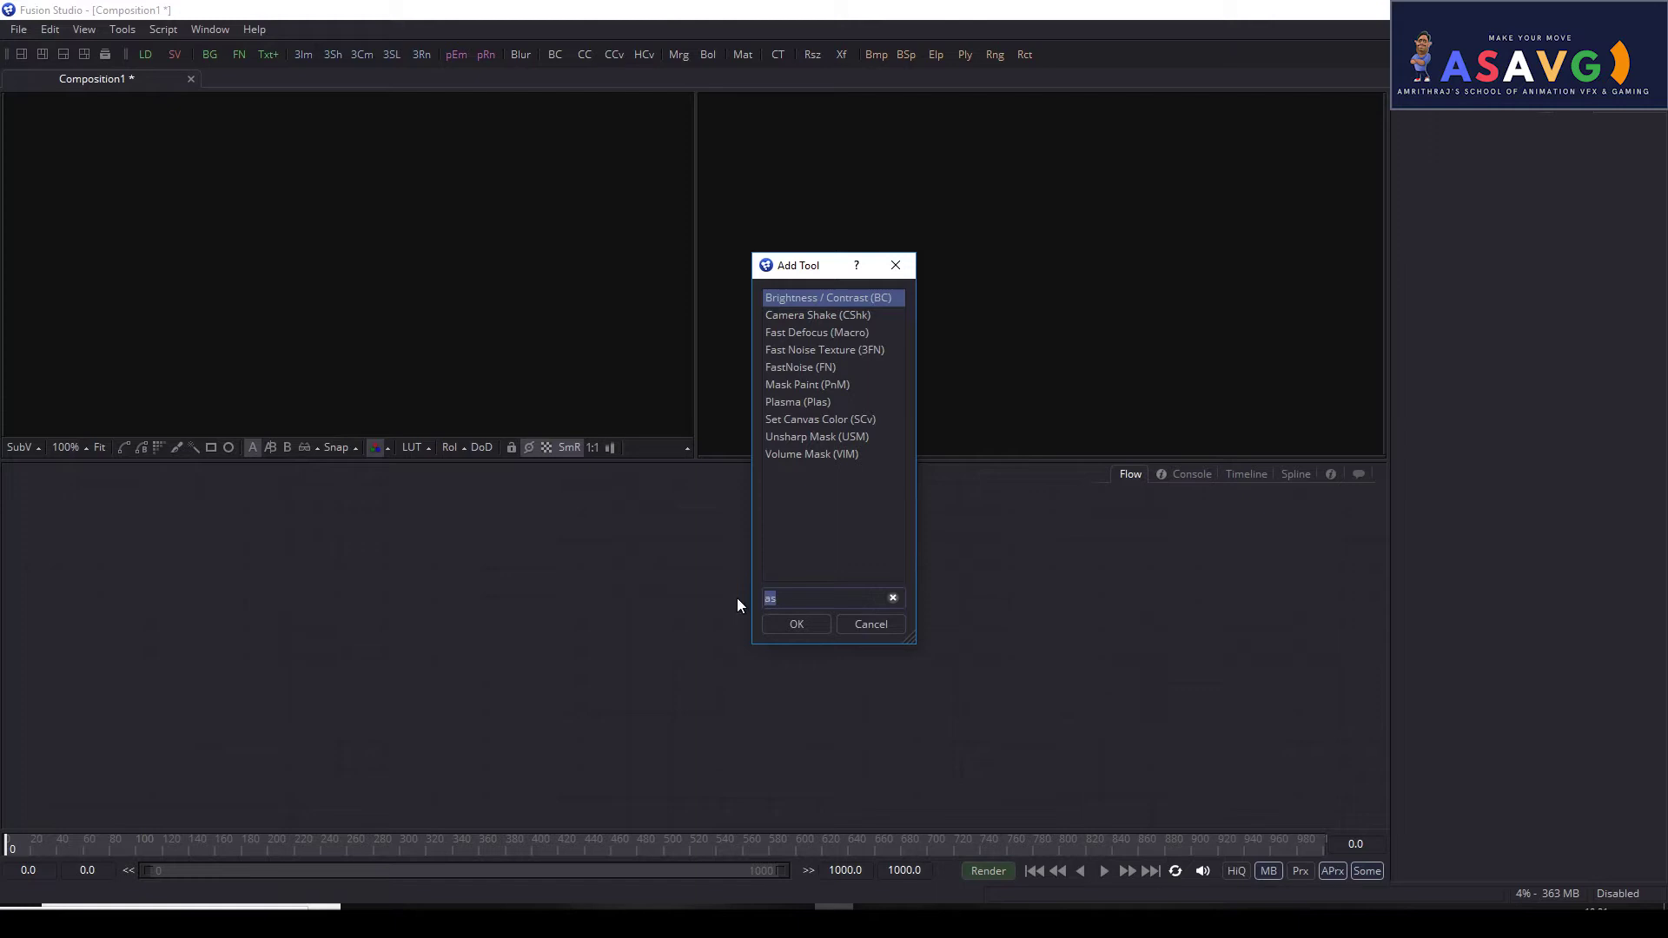
{"action": "type", "text": "co"}
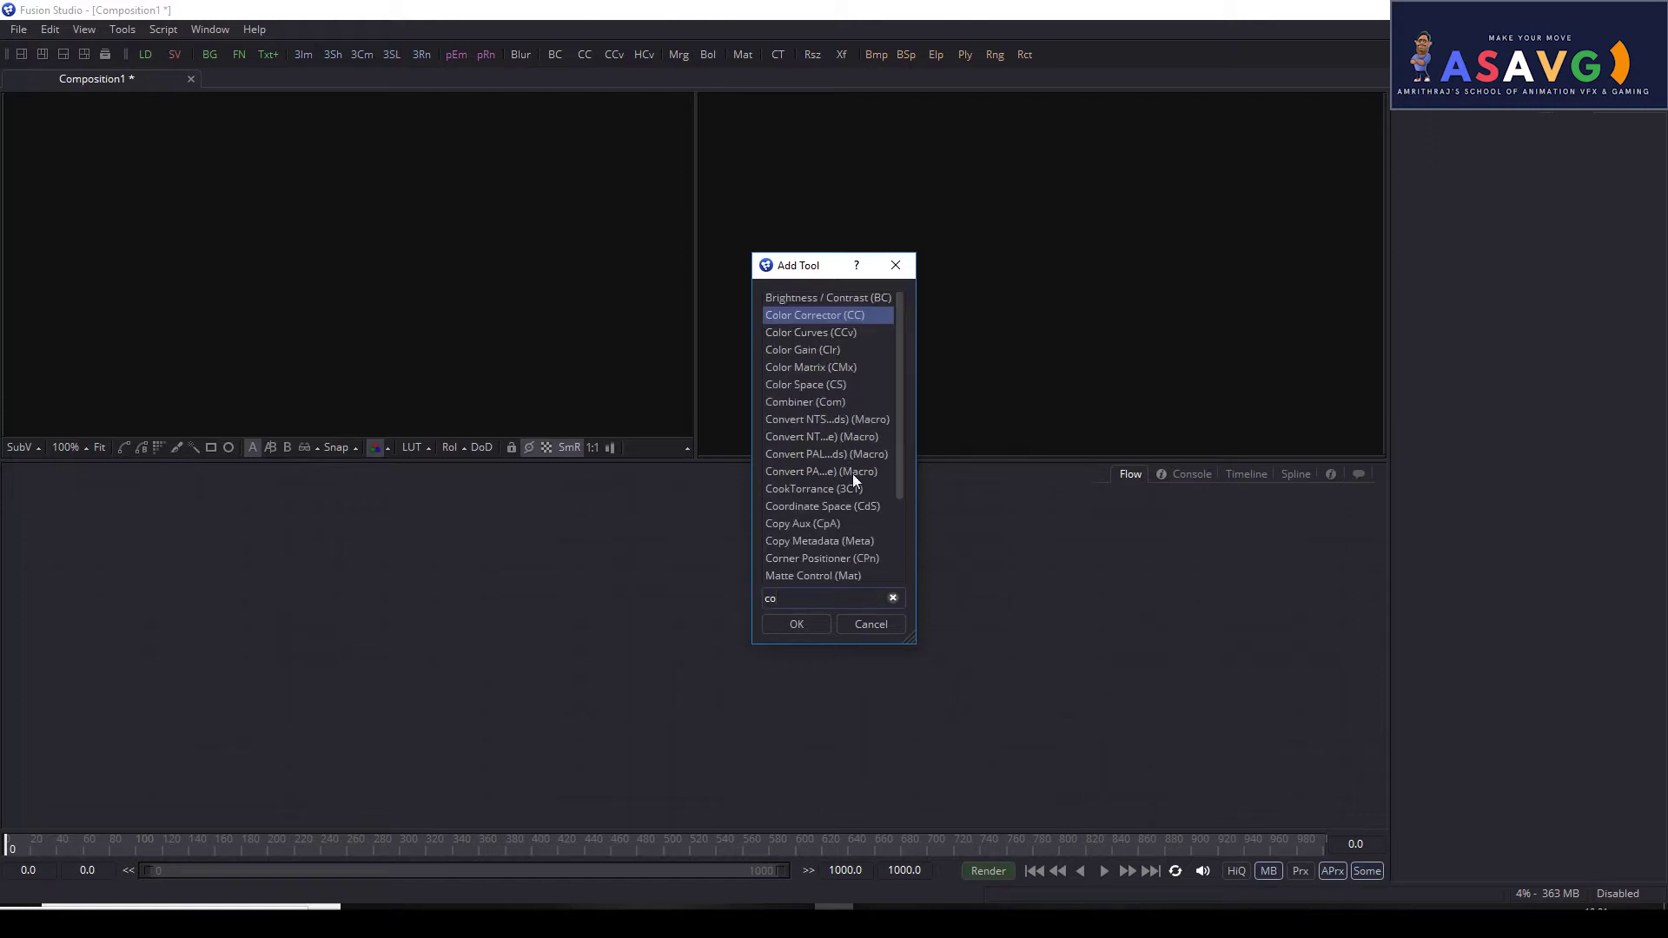
{"action": "left_click_drag", "start_coordinate": [901, 488], "coordinate": [914, 257]}
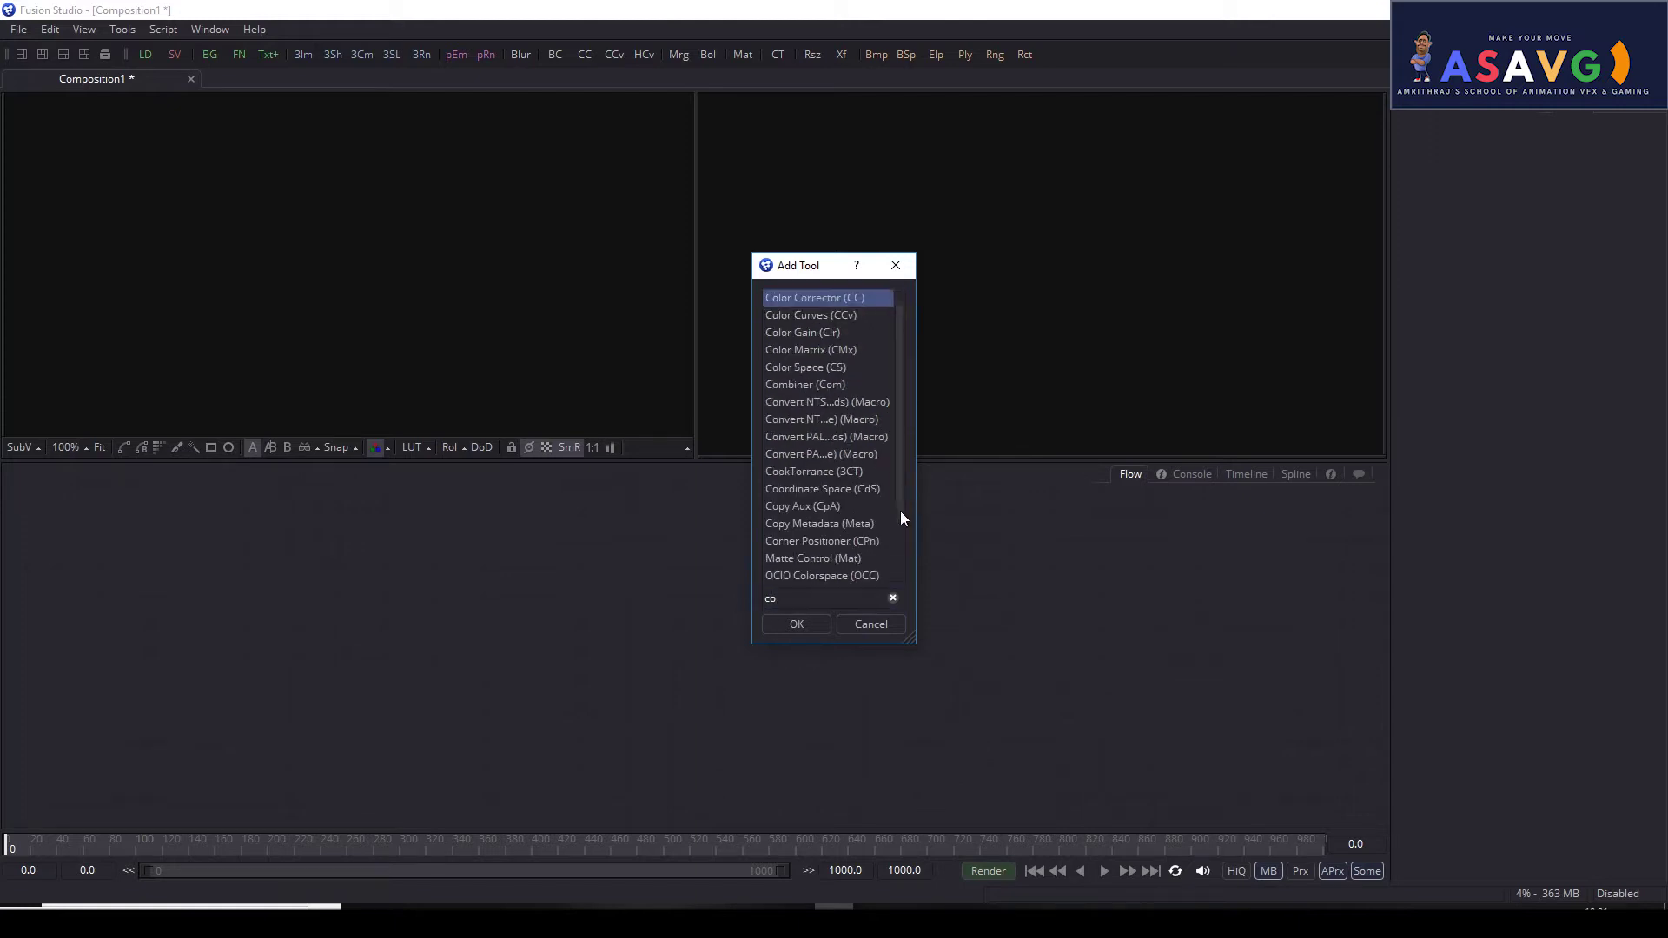
{"action": "left_click", "coordinate": [896, 265]}
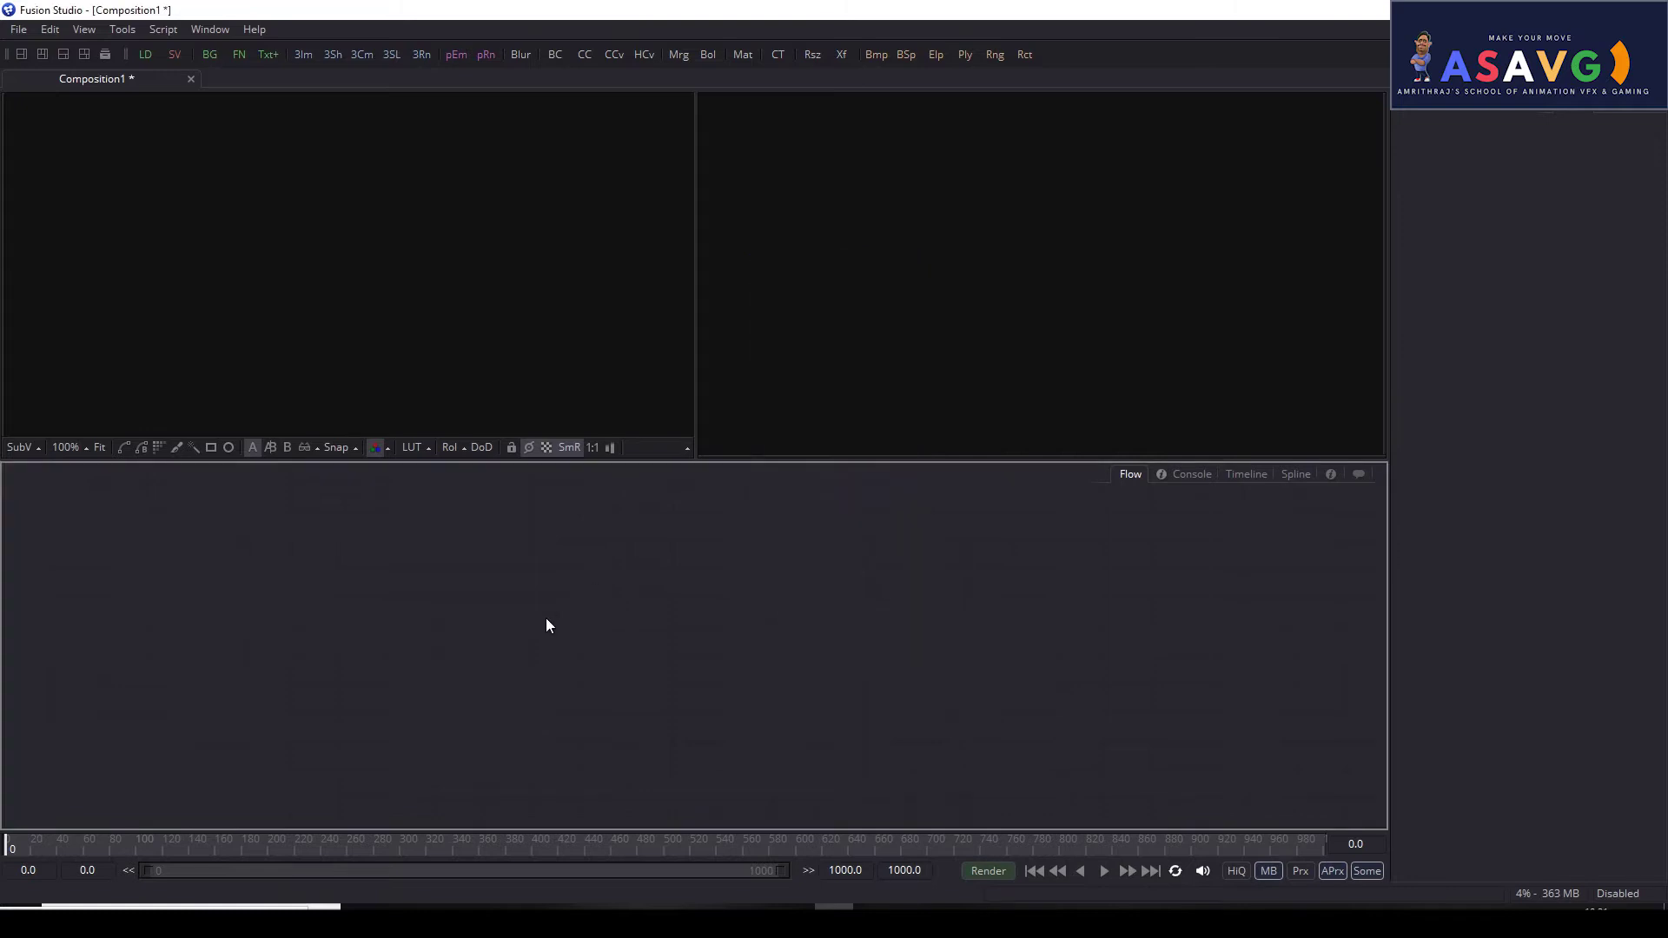
Step: Repeatedly open and dismiss the tool list without adding any node
{"action": "key", "text": "ctrl+space"}
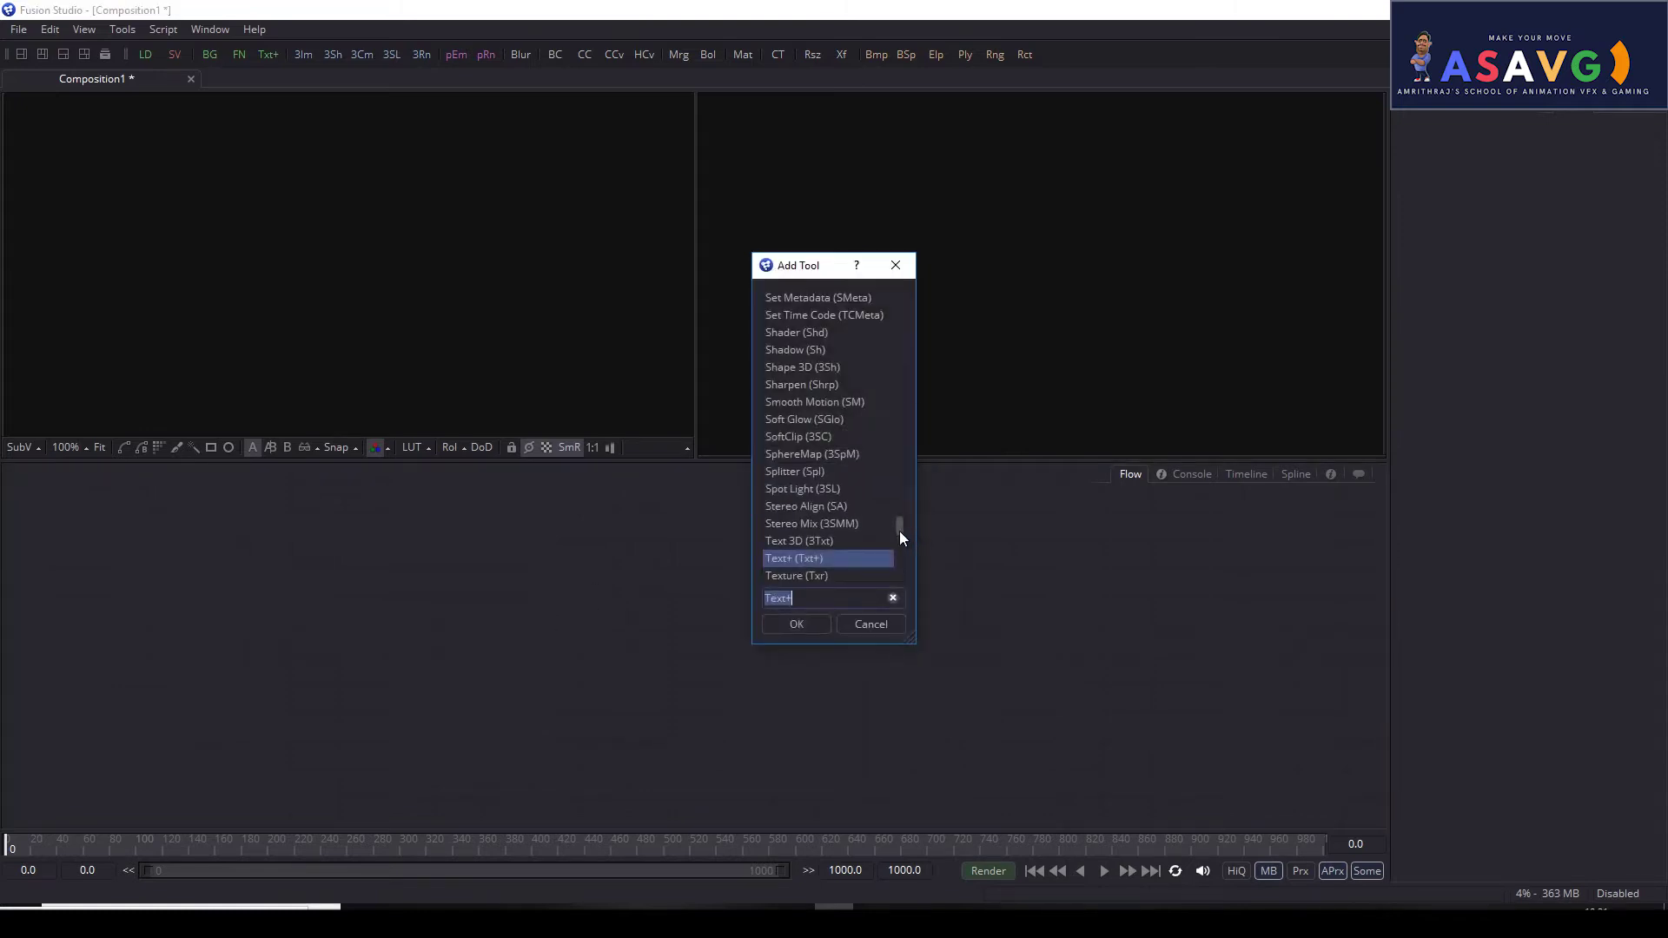
{"action": "left_click", "coordinate": [896, 265]}
{"action": "key", "text": "ctrl+space"}
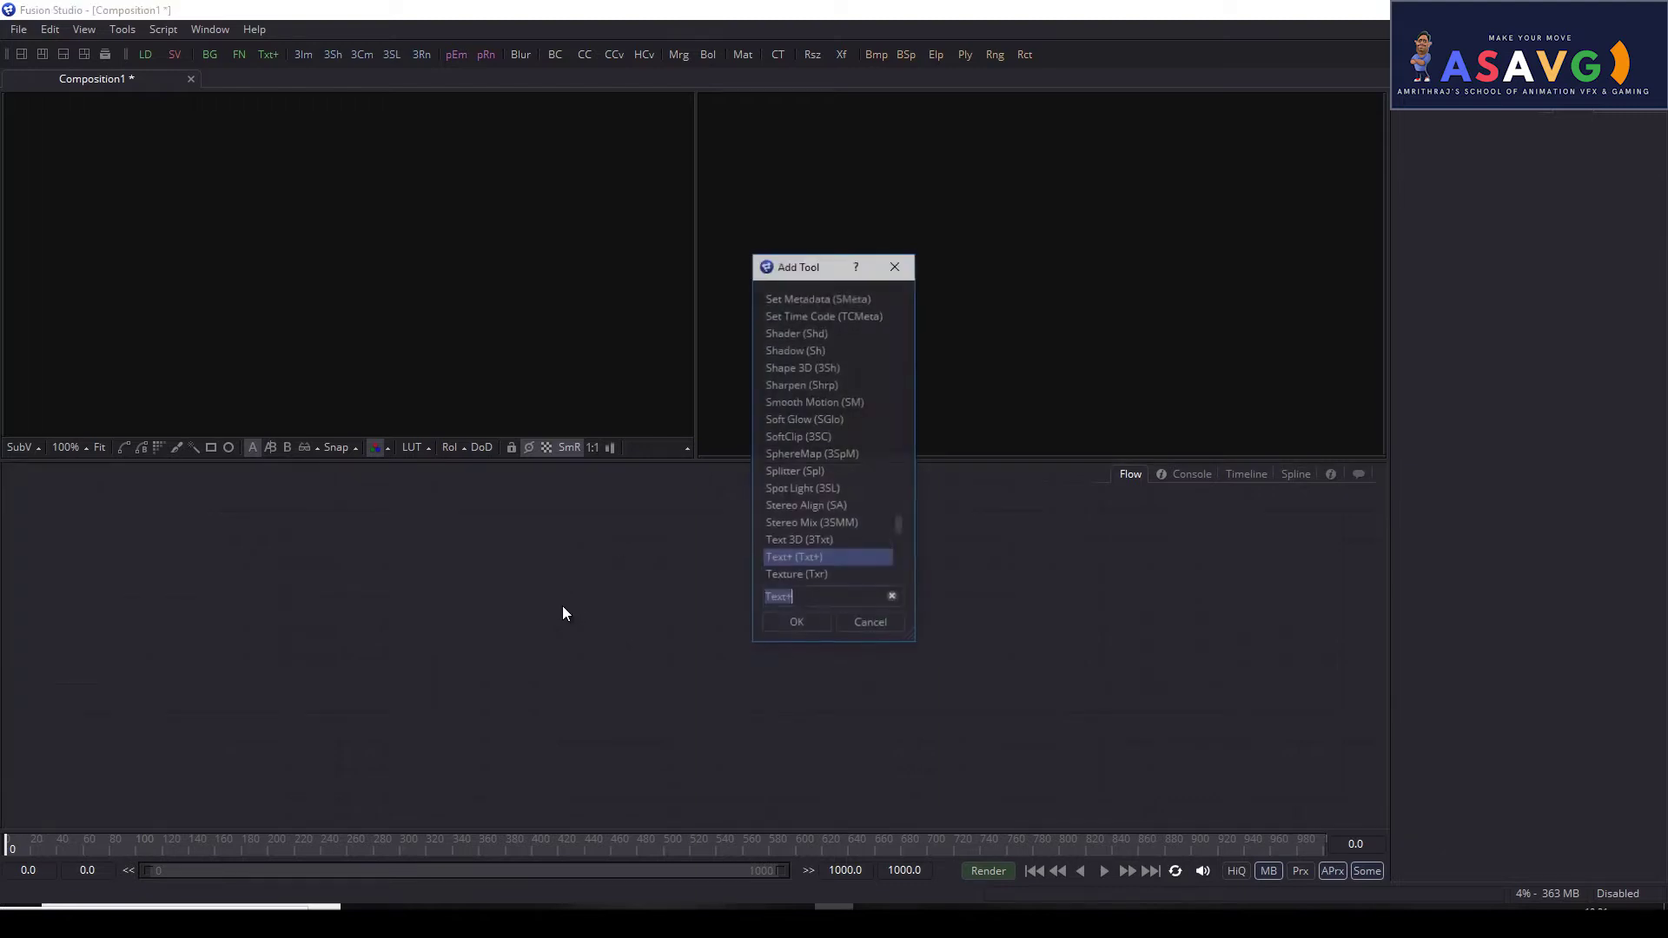
{"action": "left_click", "coordinate": [895, 265]}
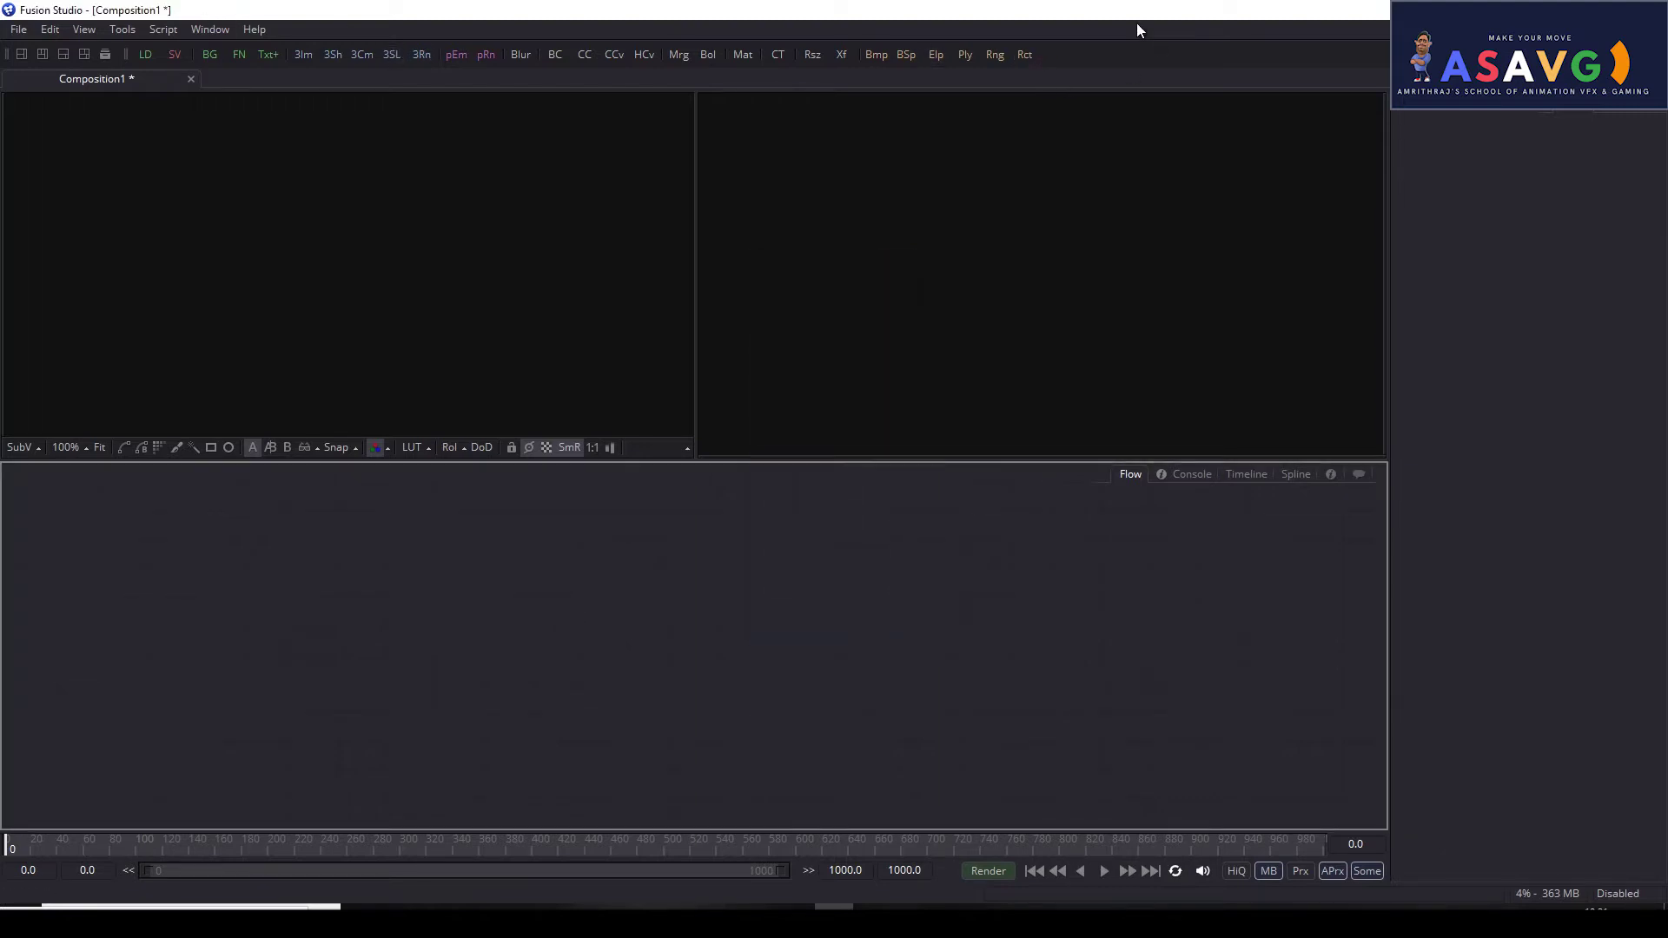
{"action": "key", "text": "ctrl+space"}
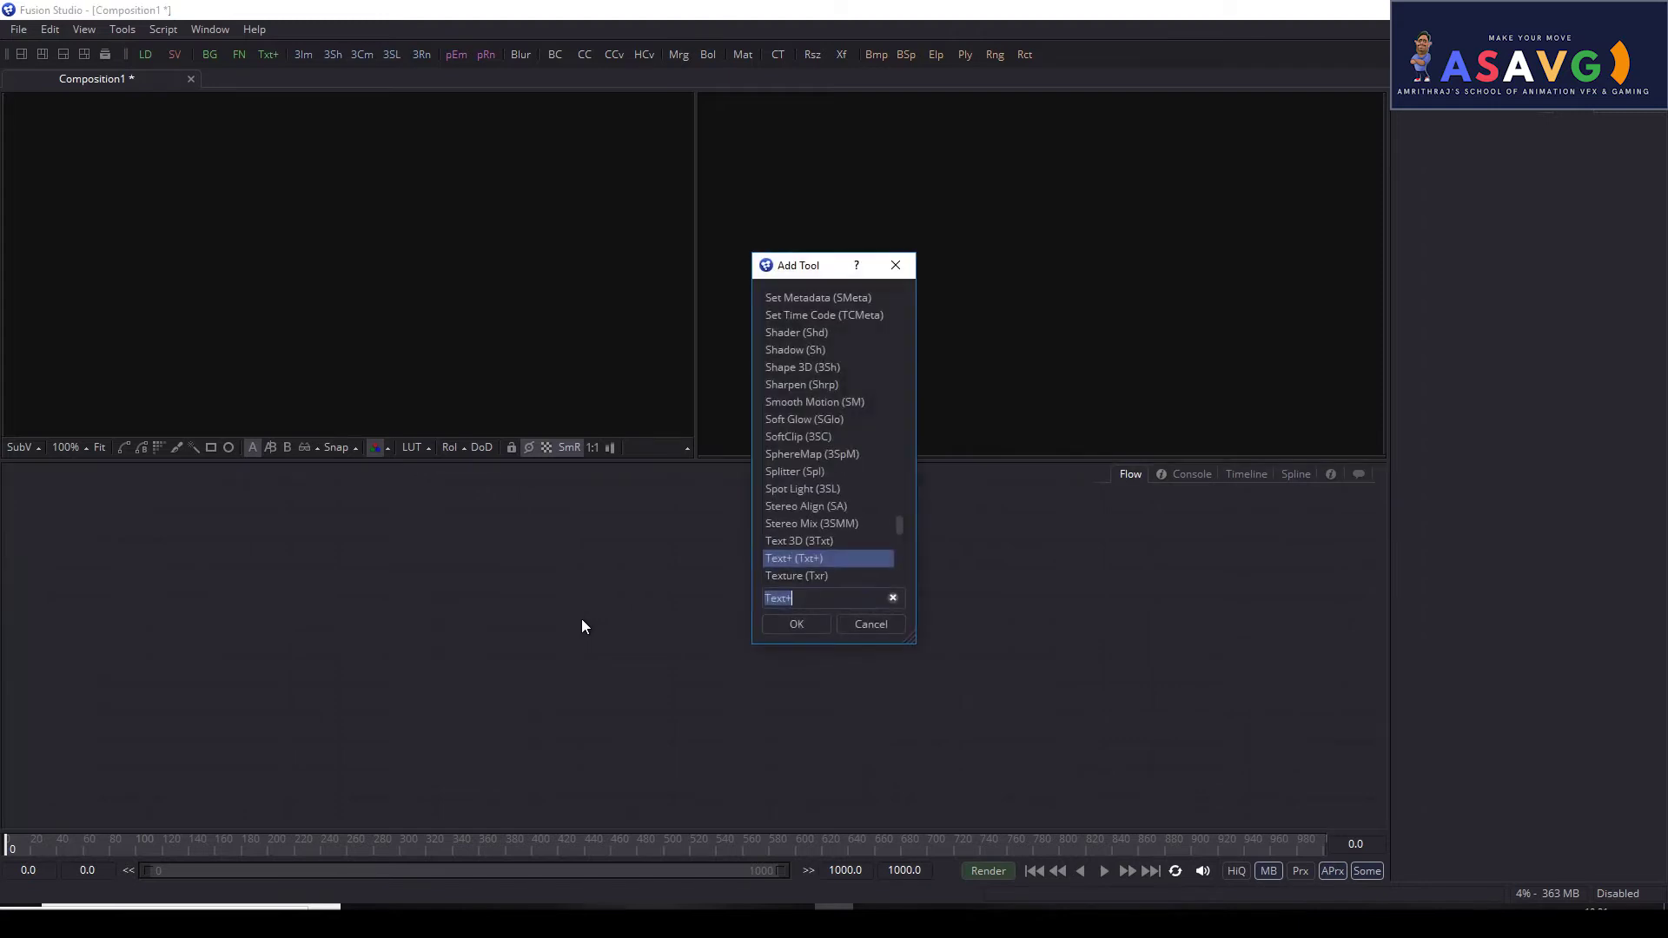
{"action": "left_click", "coordinate": [896, 265]}
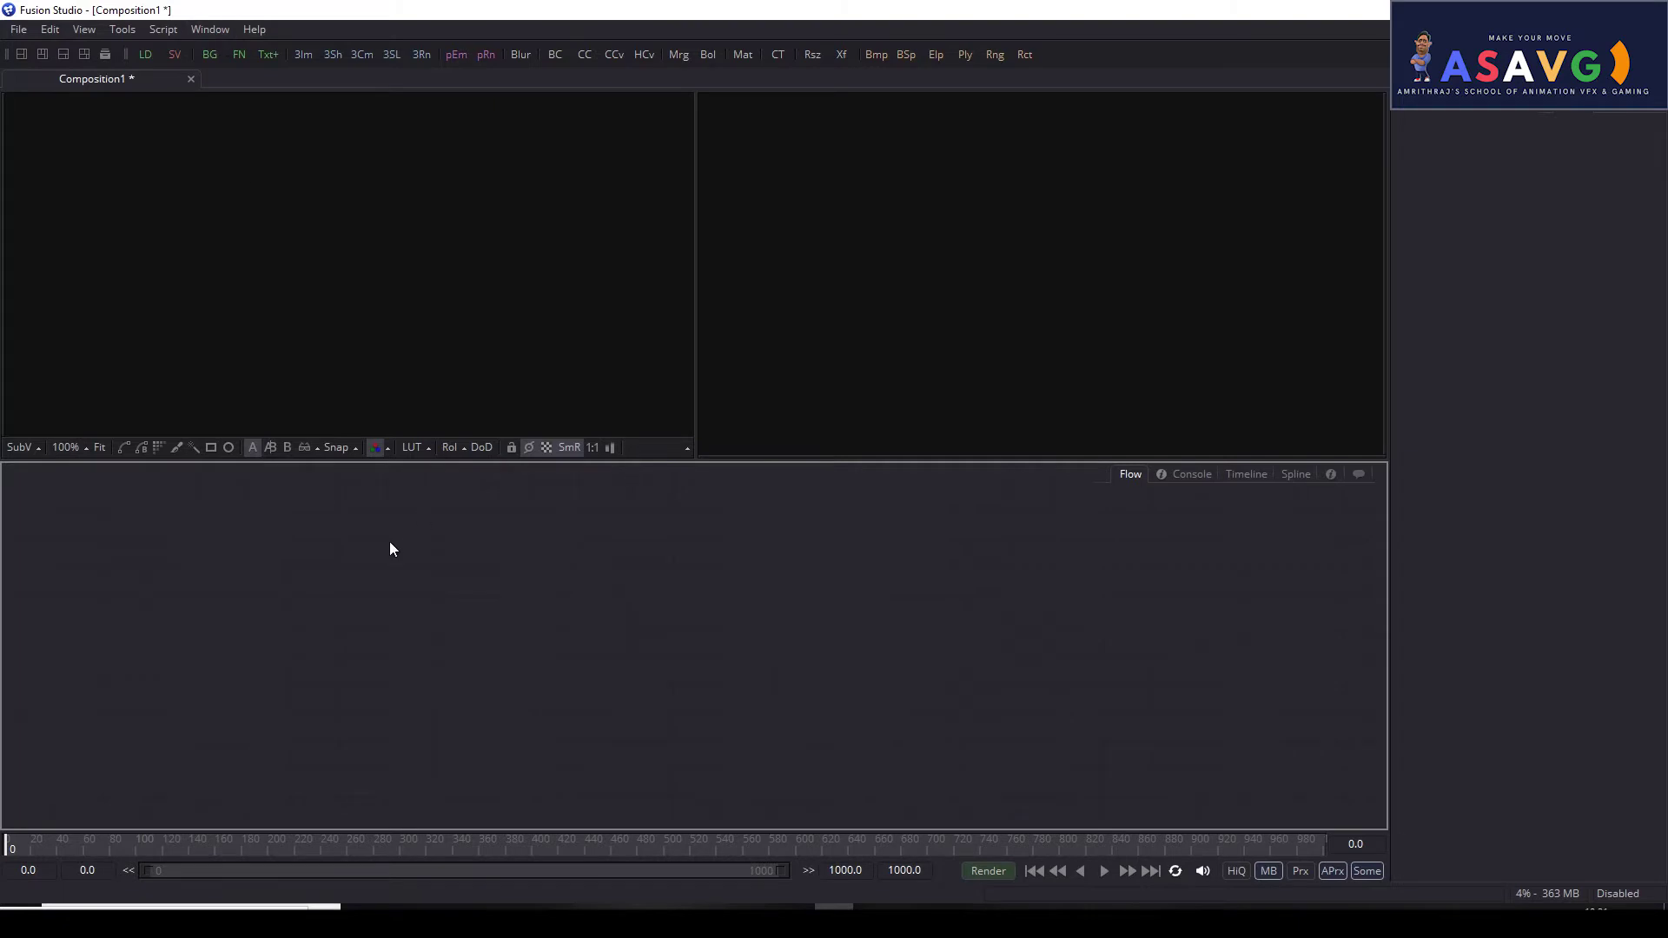
{"action": "key", "text": "ctrl+space"}
{"action": "left_click", "coordinate": [901, 275]}
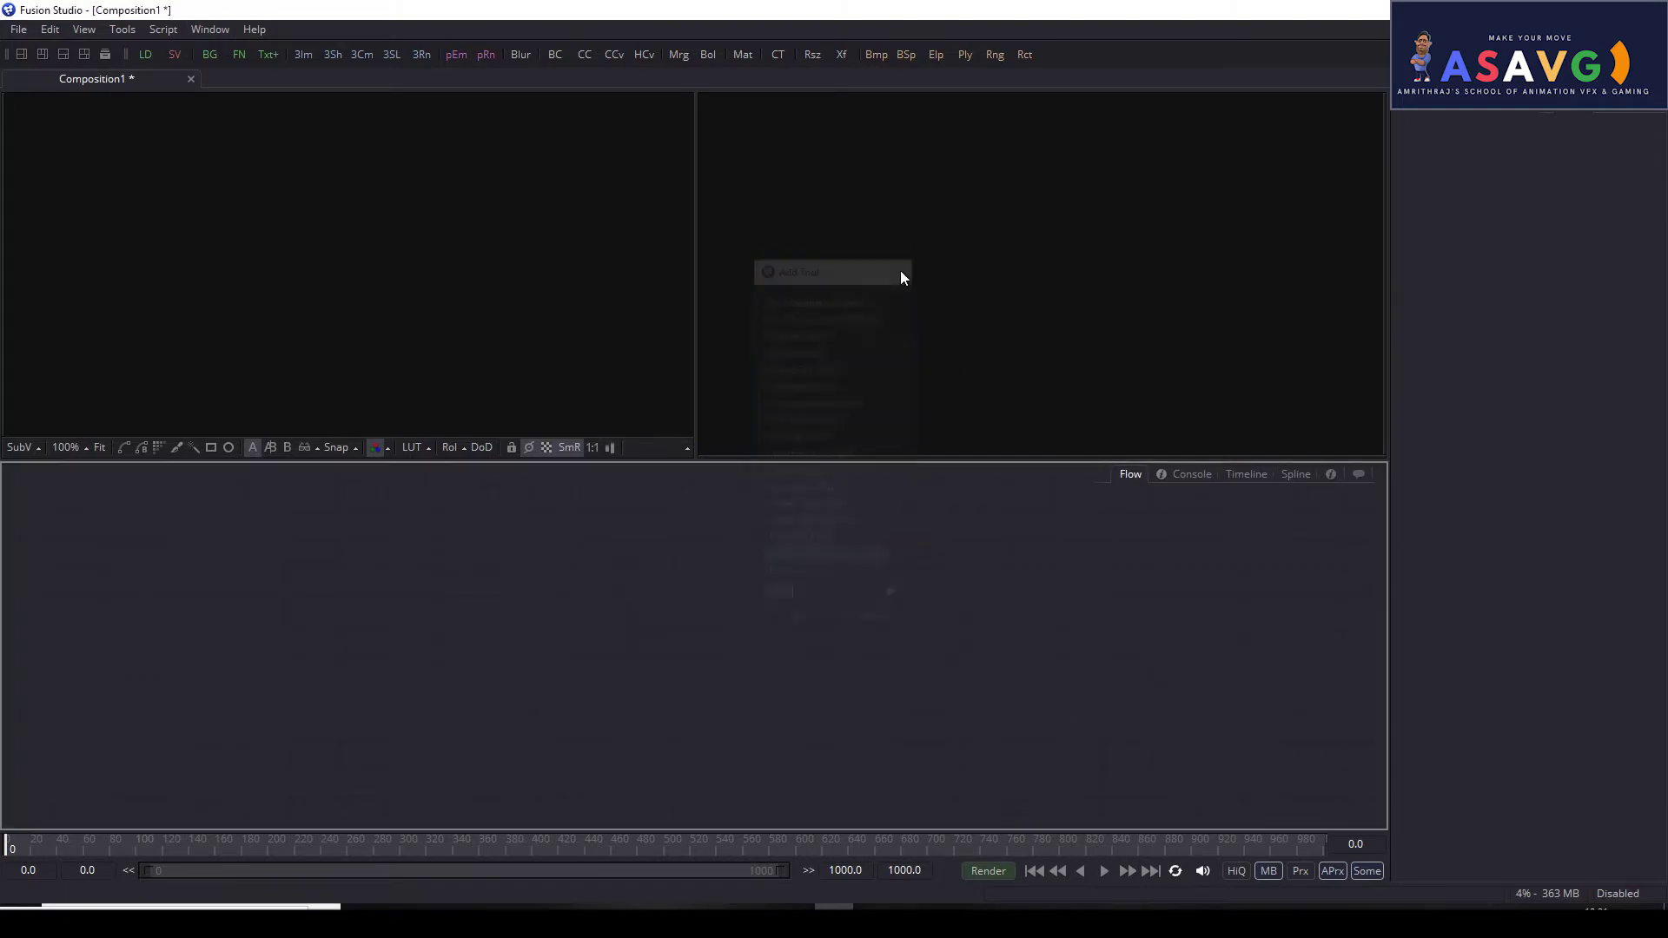
{"action": "key", "text": "ctrl+space"}
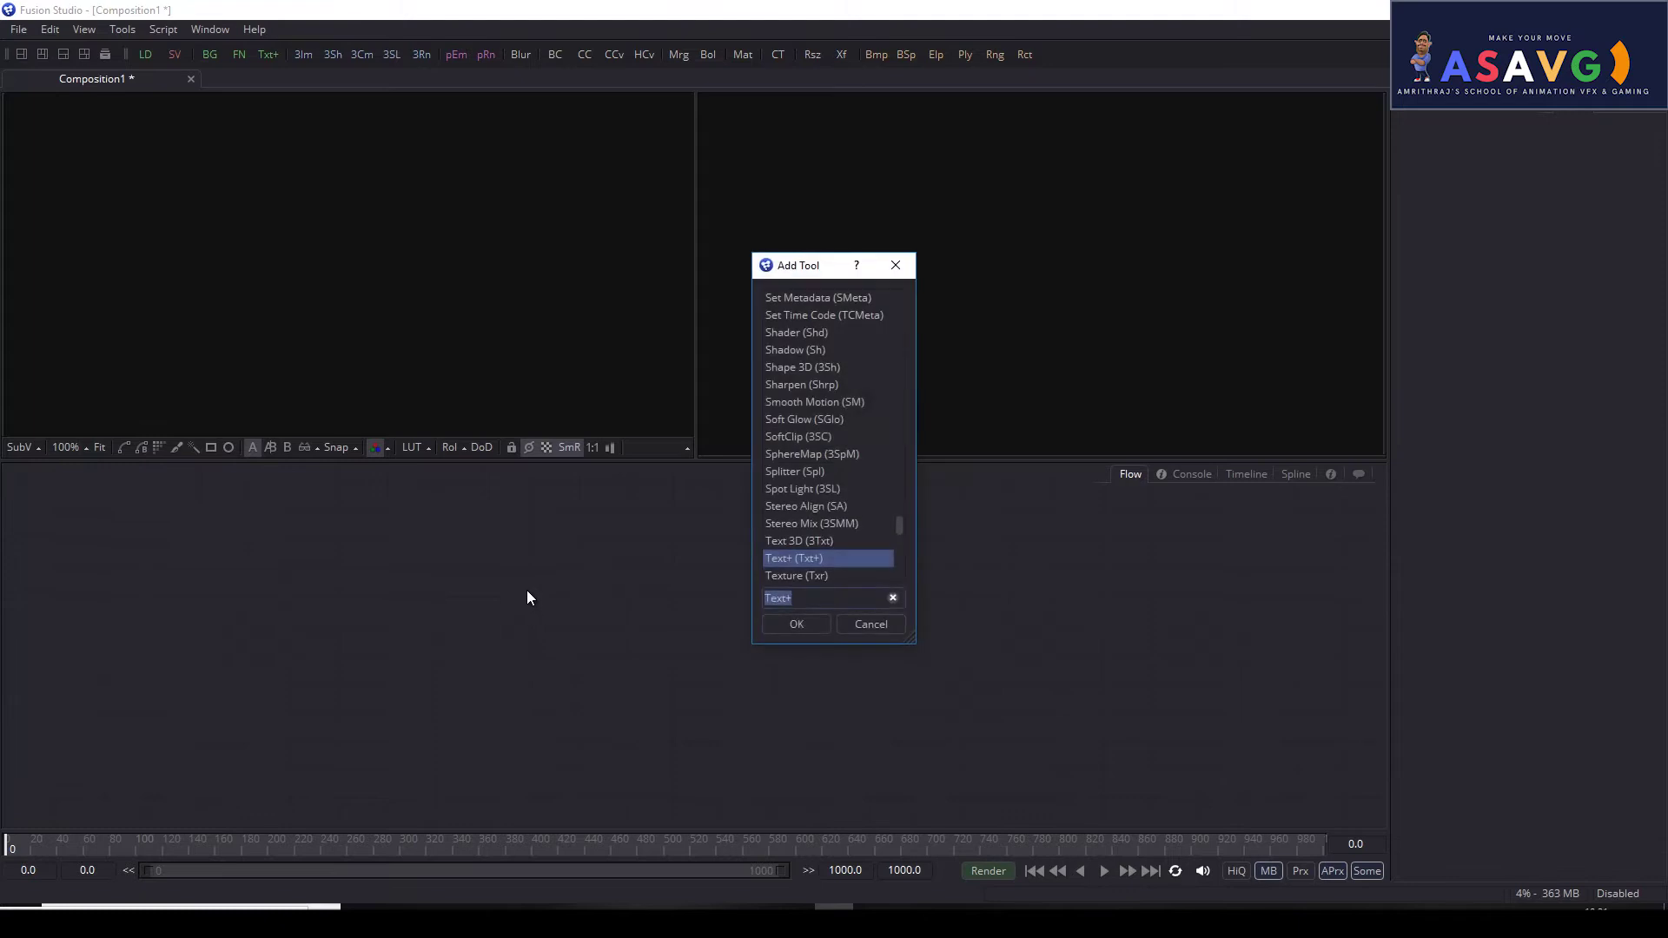
{"action": "left_click", "coordinate": [896, 265]}
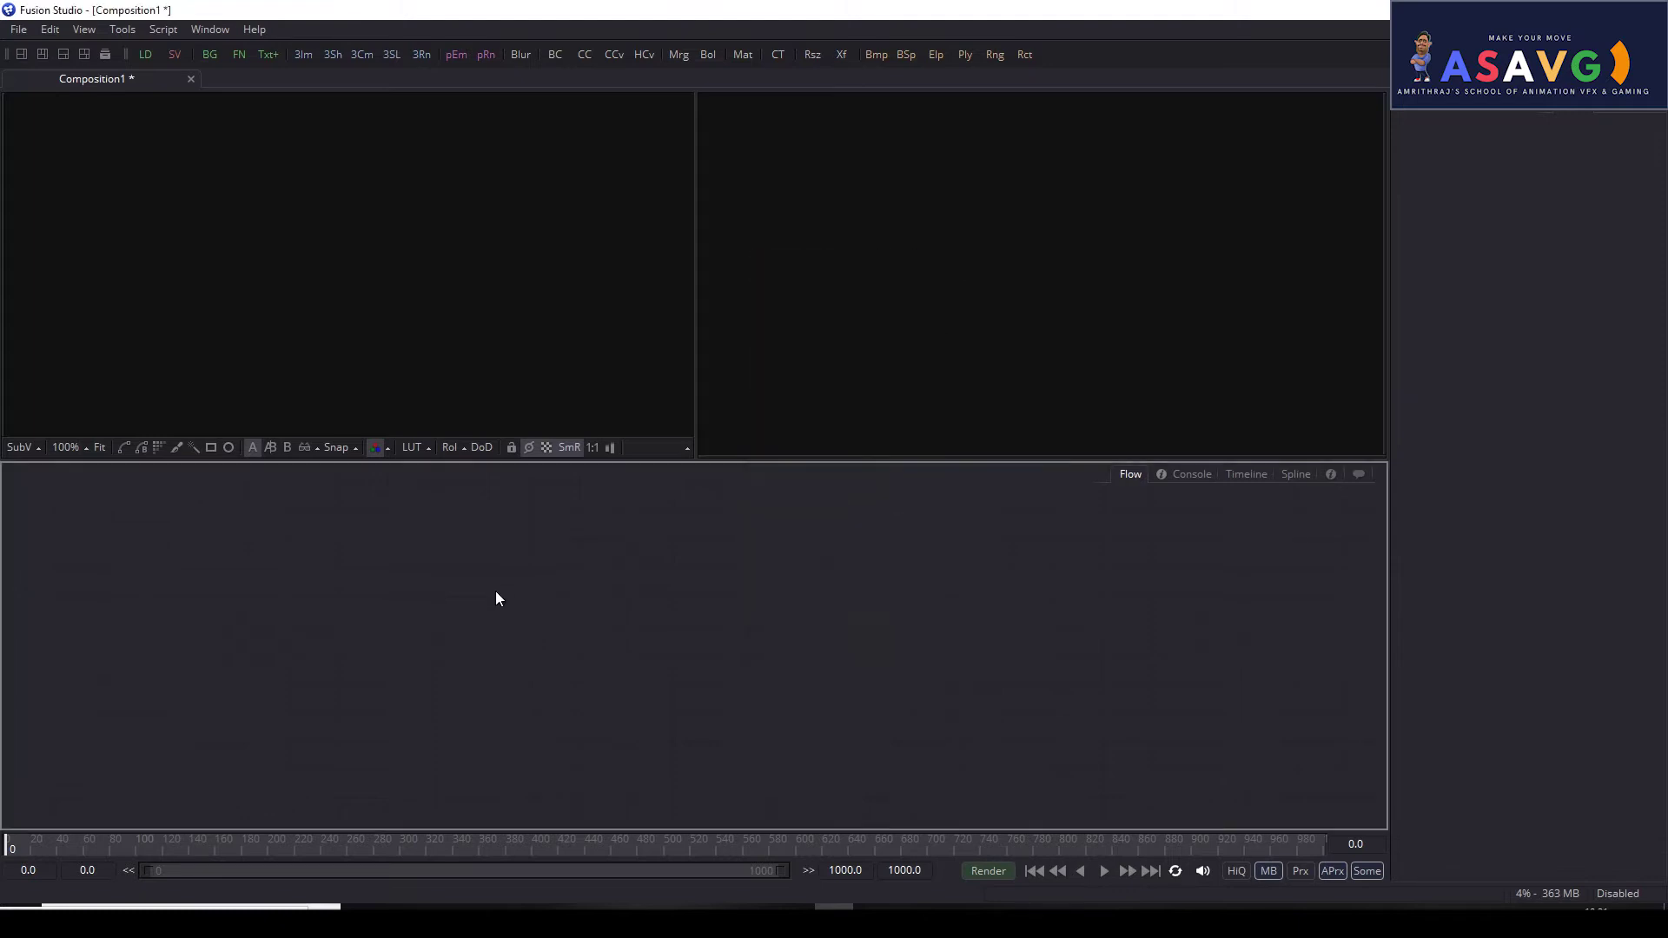
{"action": "key", "text": "ctrl+space"}
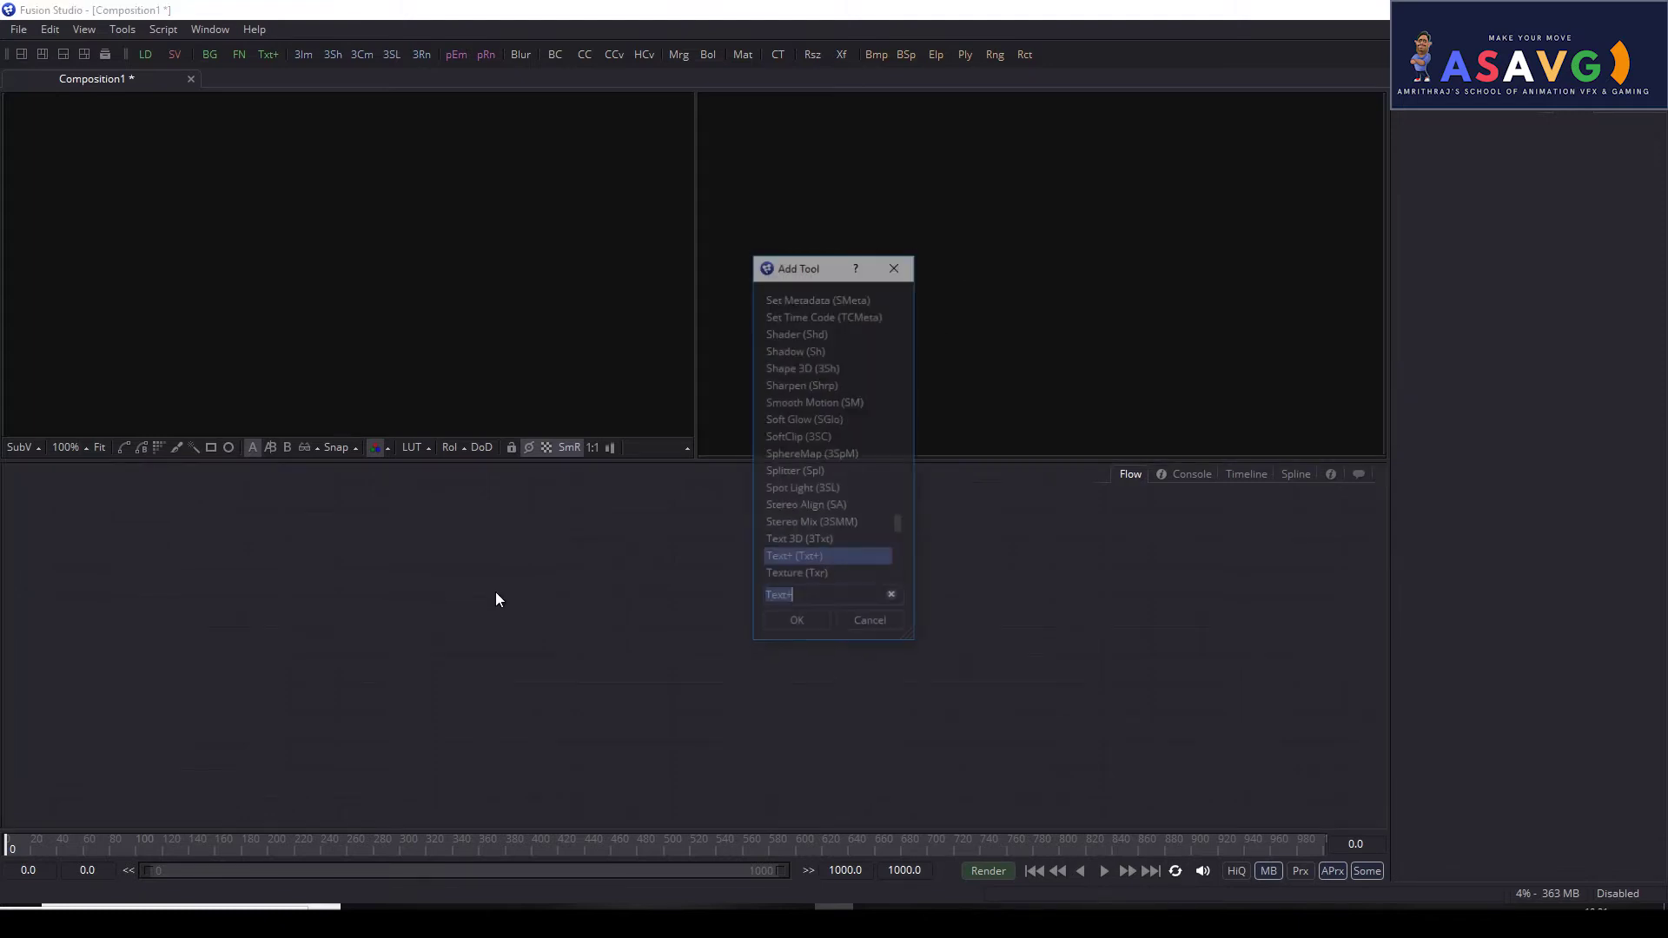
{"action": "left_click", "coordinate": [896, 265]}
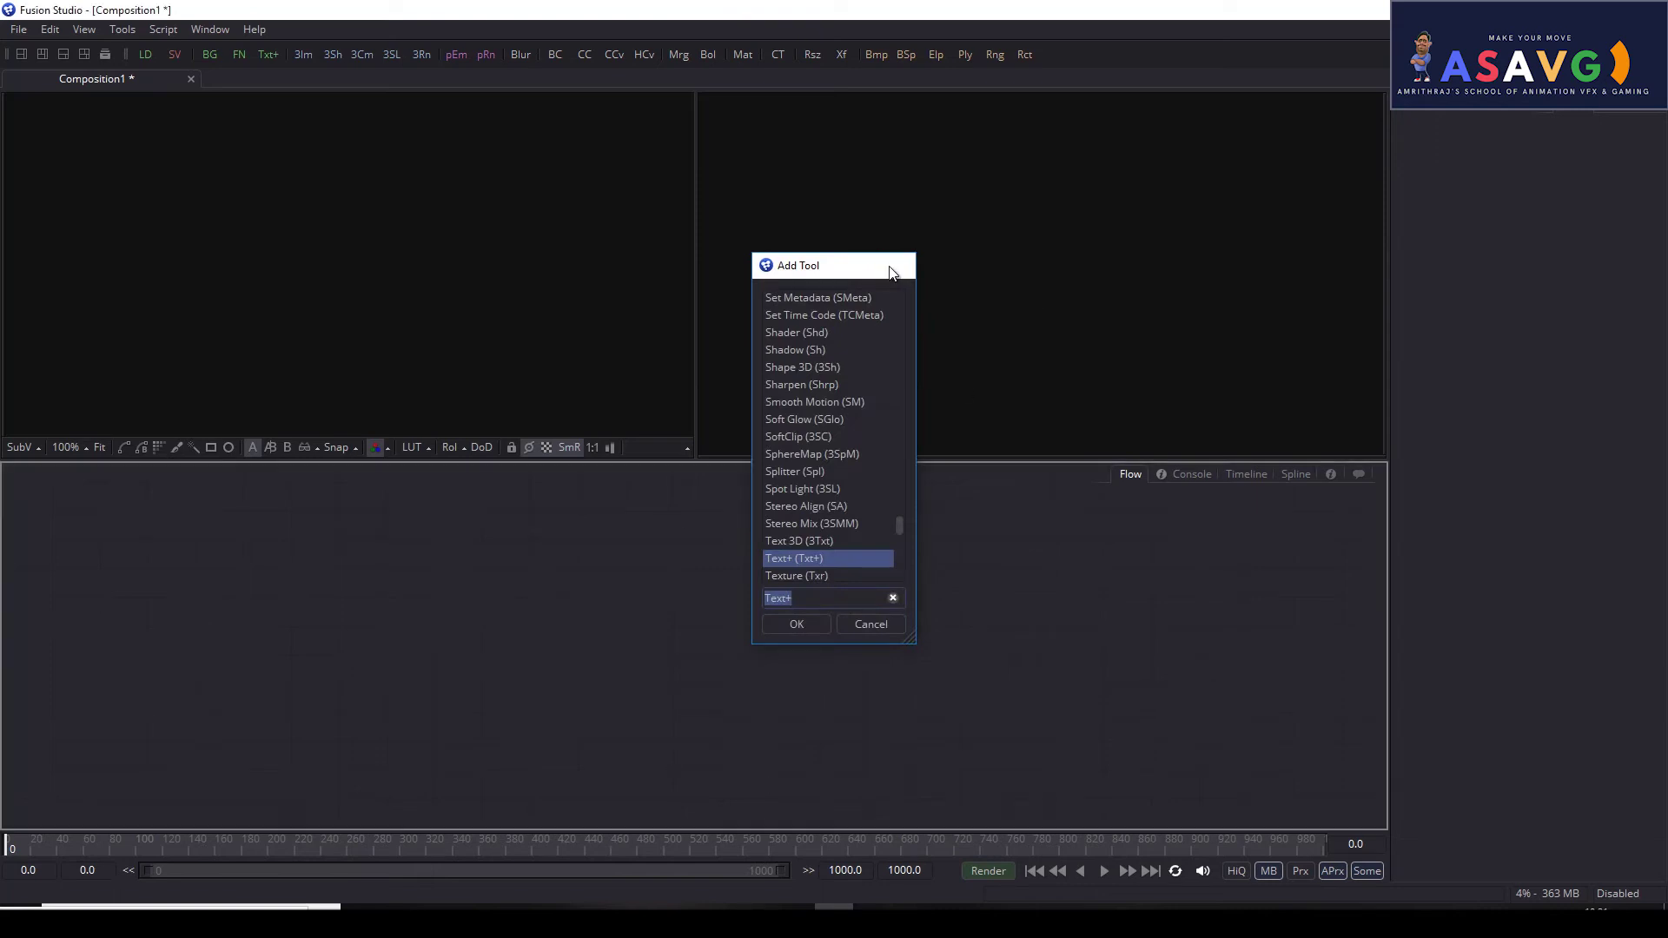
{"action": "key", "text": "ctrl+space"}
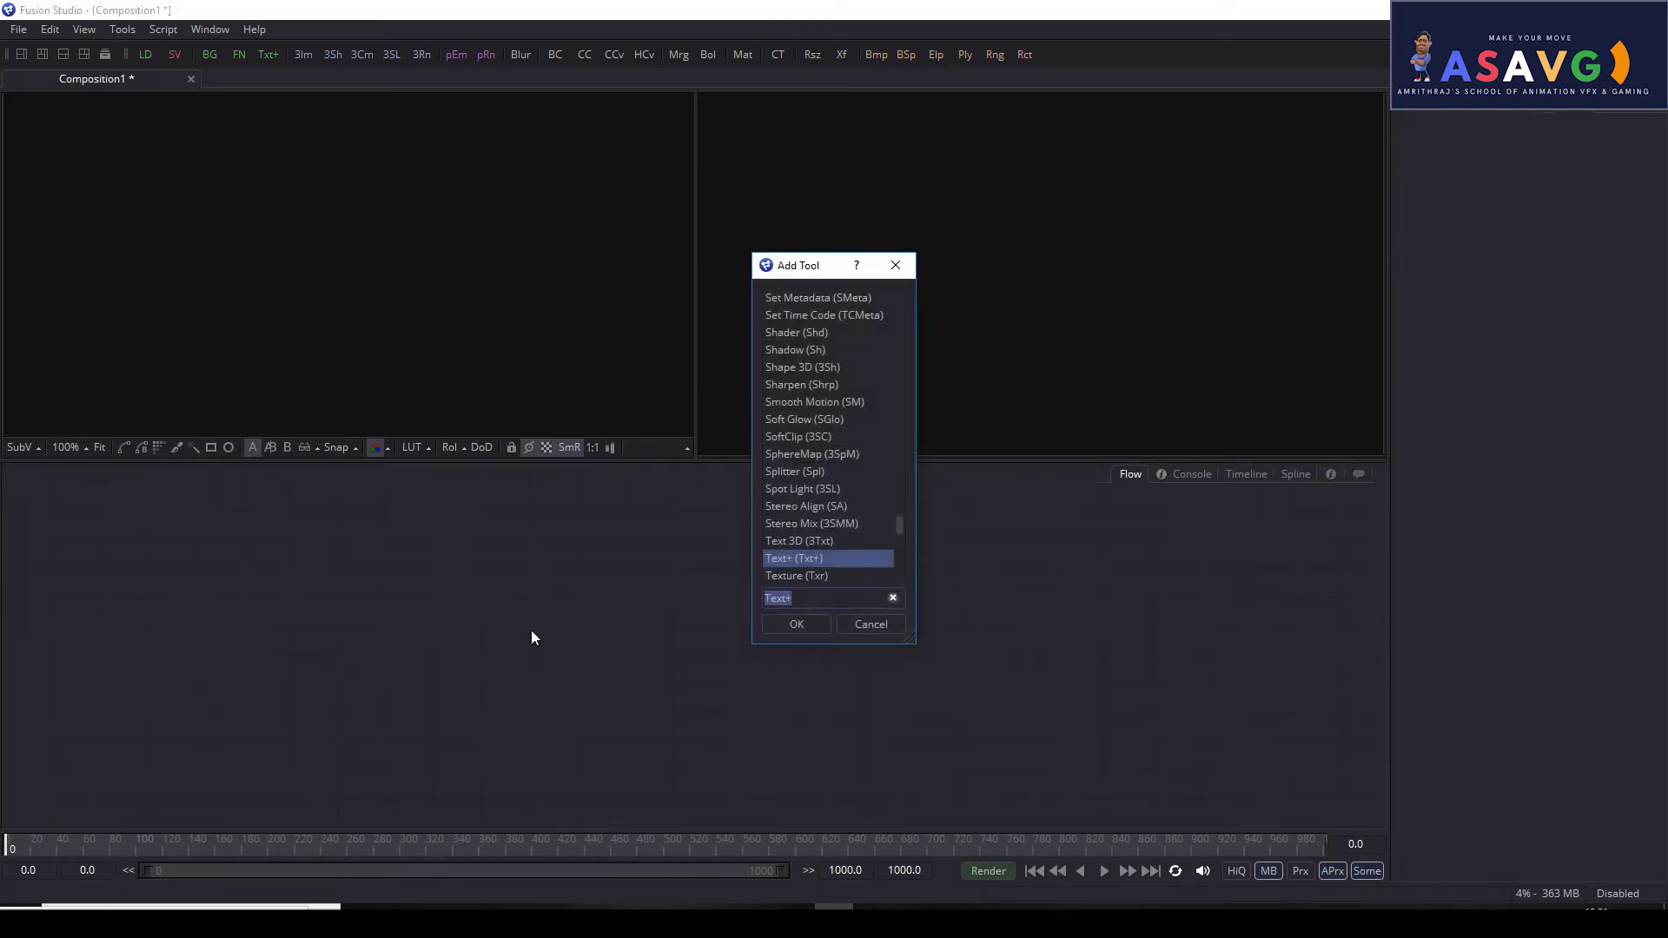
{"action": "left_click", "coordinate": [896, 265]}
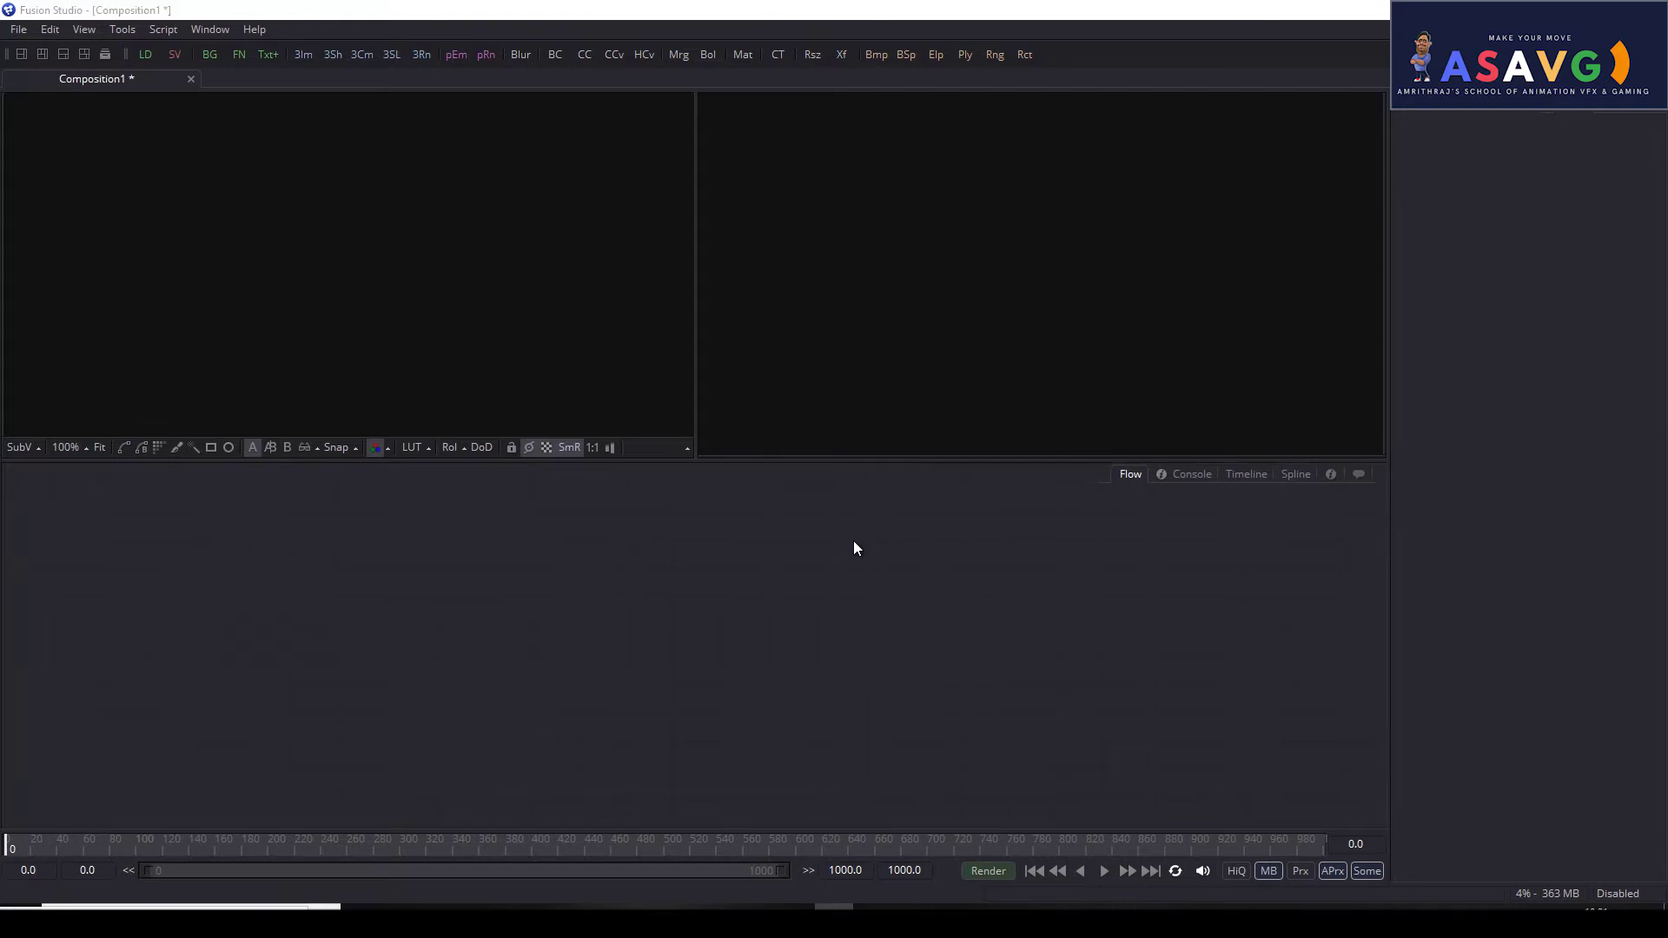
{"action": "key", "text": "ctrl+space"}
{"action": "left_click", "coordinate": [896, 265]}
{"action": "key", "text": "ctrl+space"}
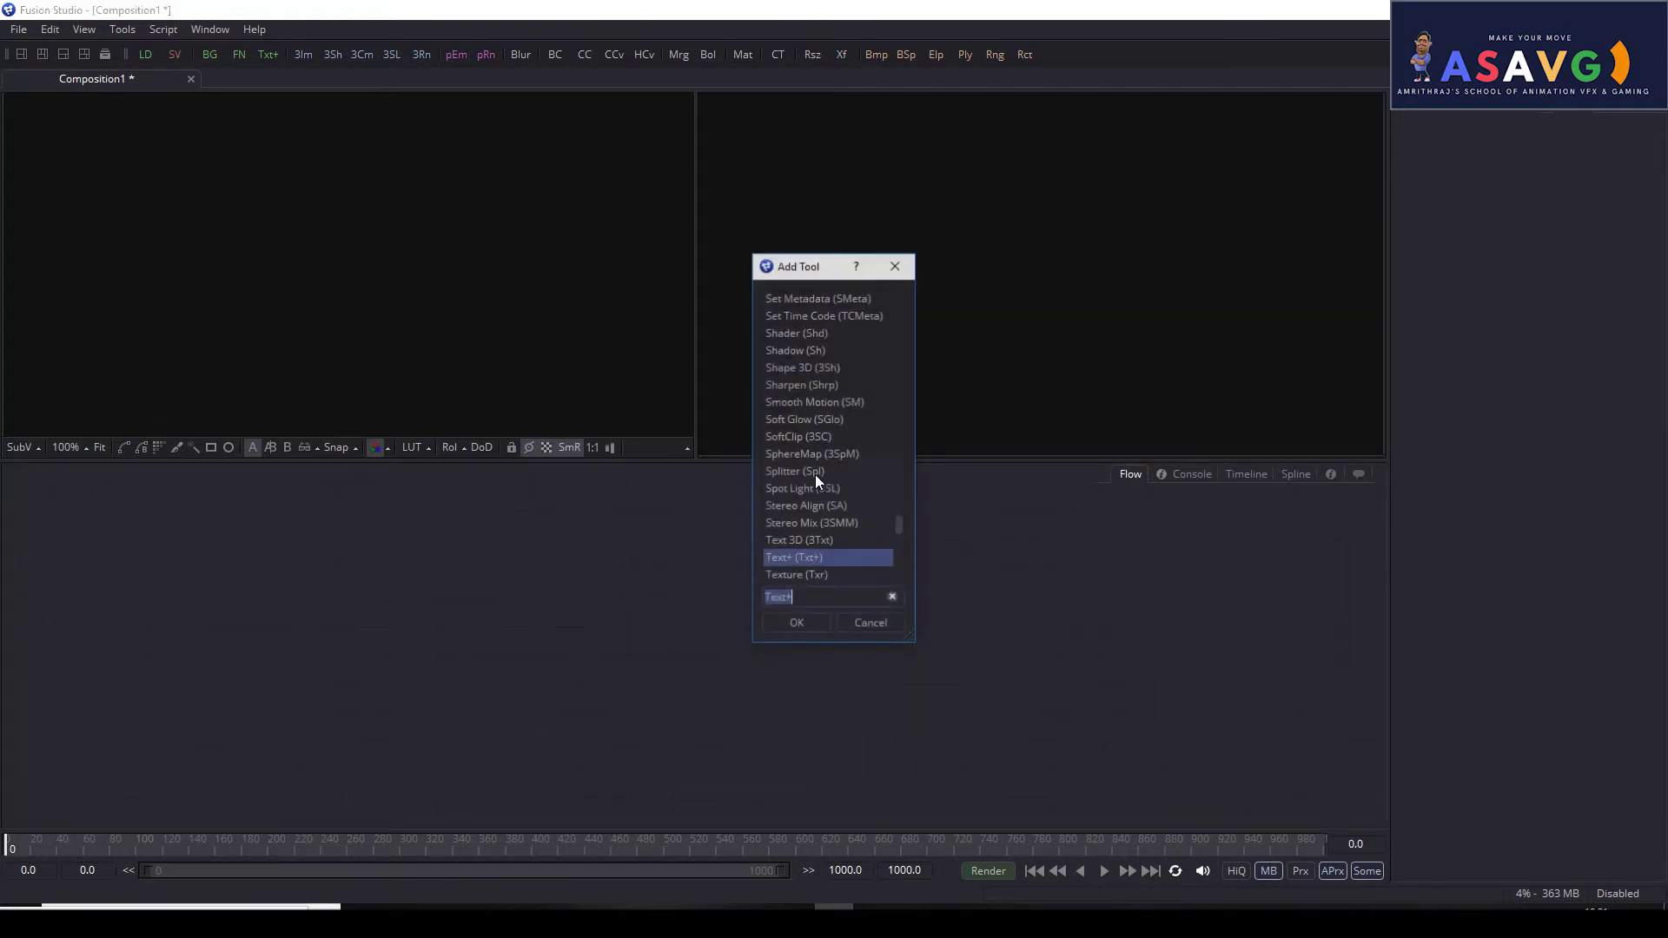
{"action": "left_click", "coordinate": [900, 269]}
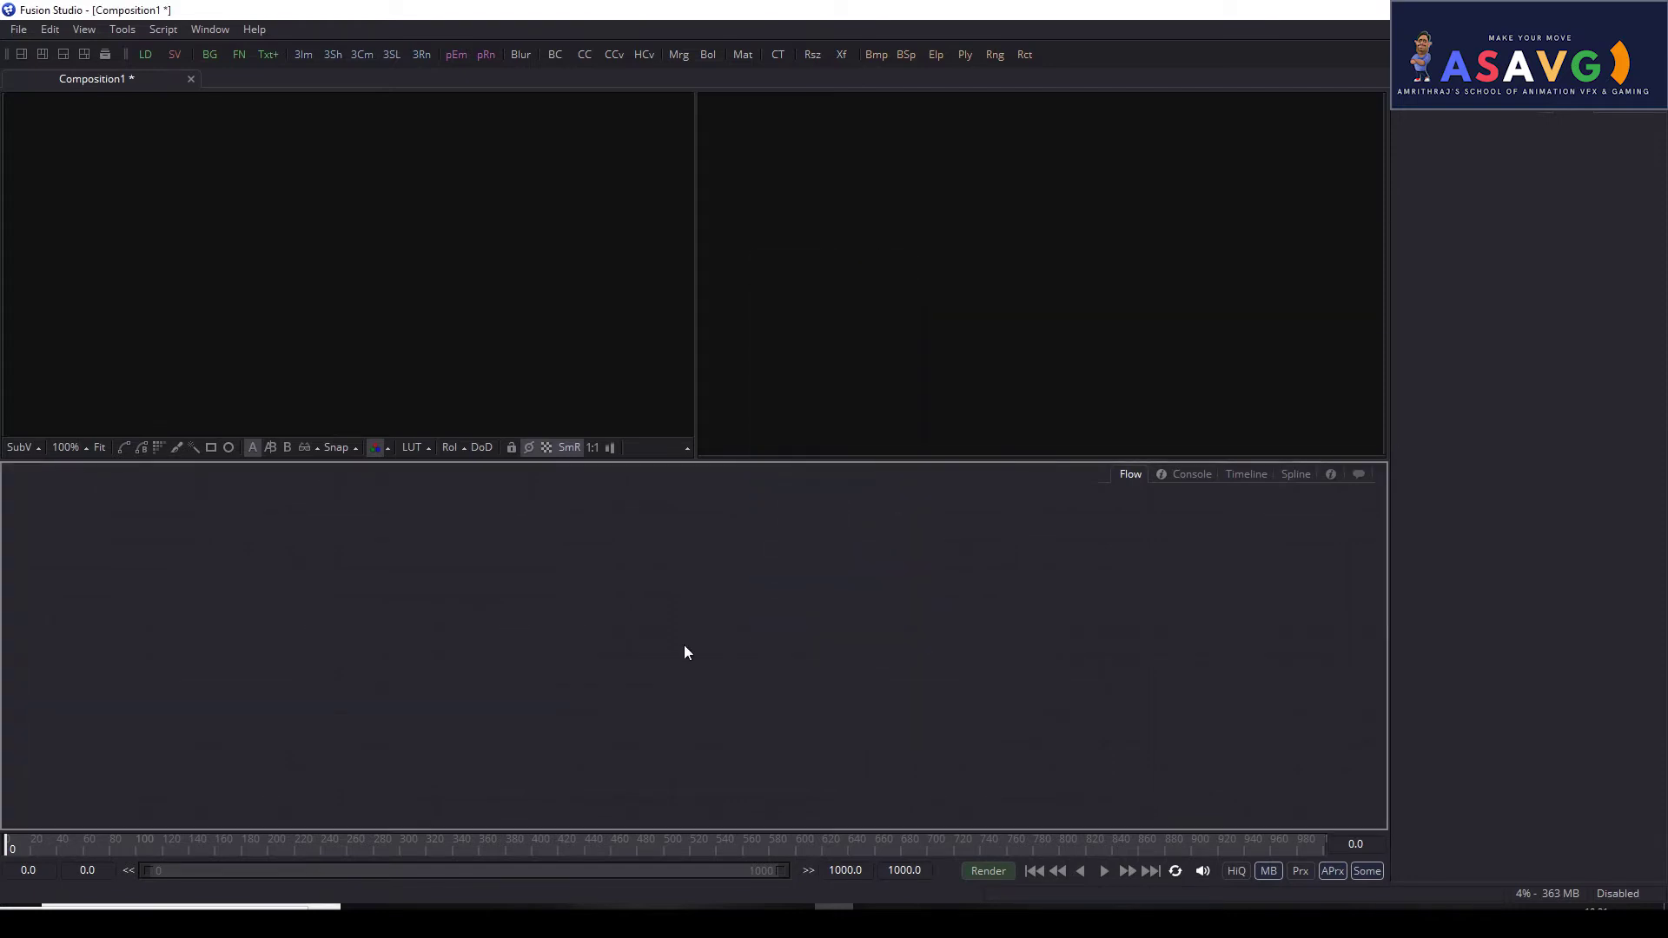
{"action": "key", "text": "ctrl+space"}
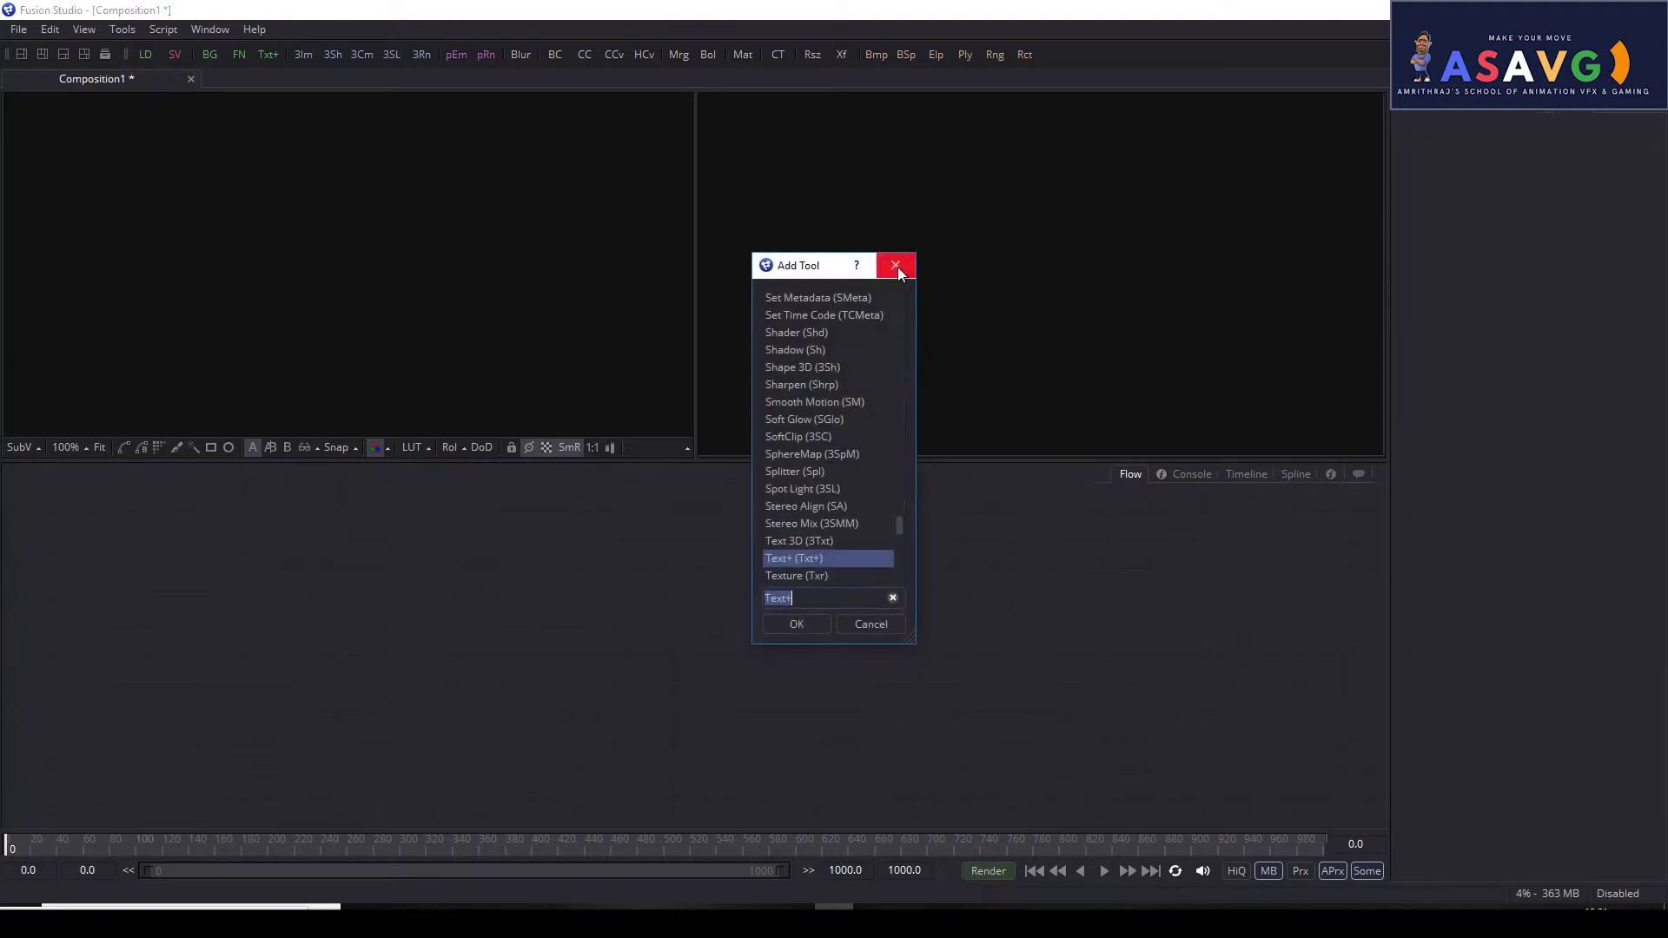
{"action": "left_click", "coordinate": [899, 269]}
{"action": "key", "text": "ctrl+space"}
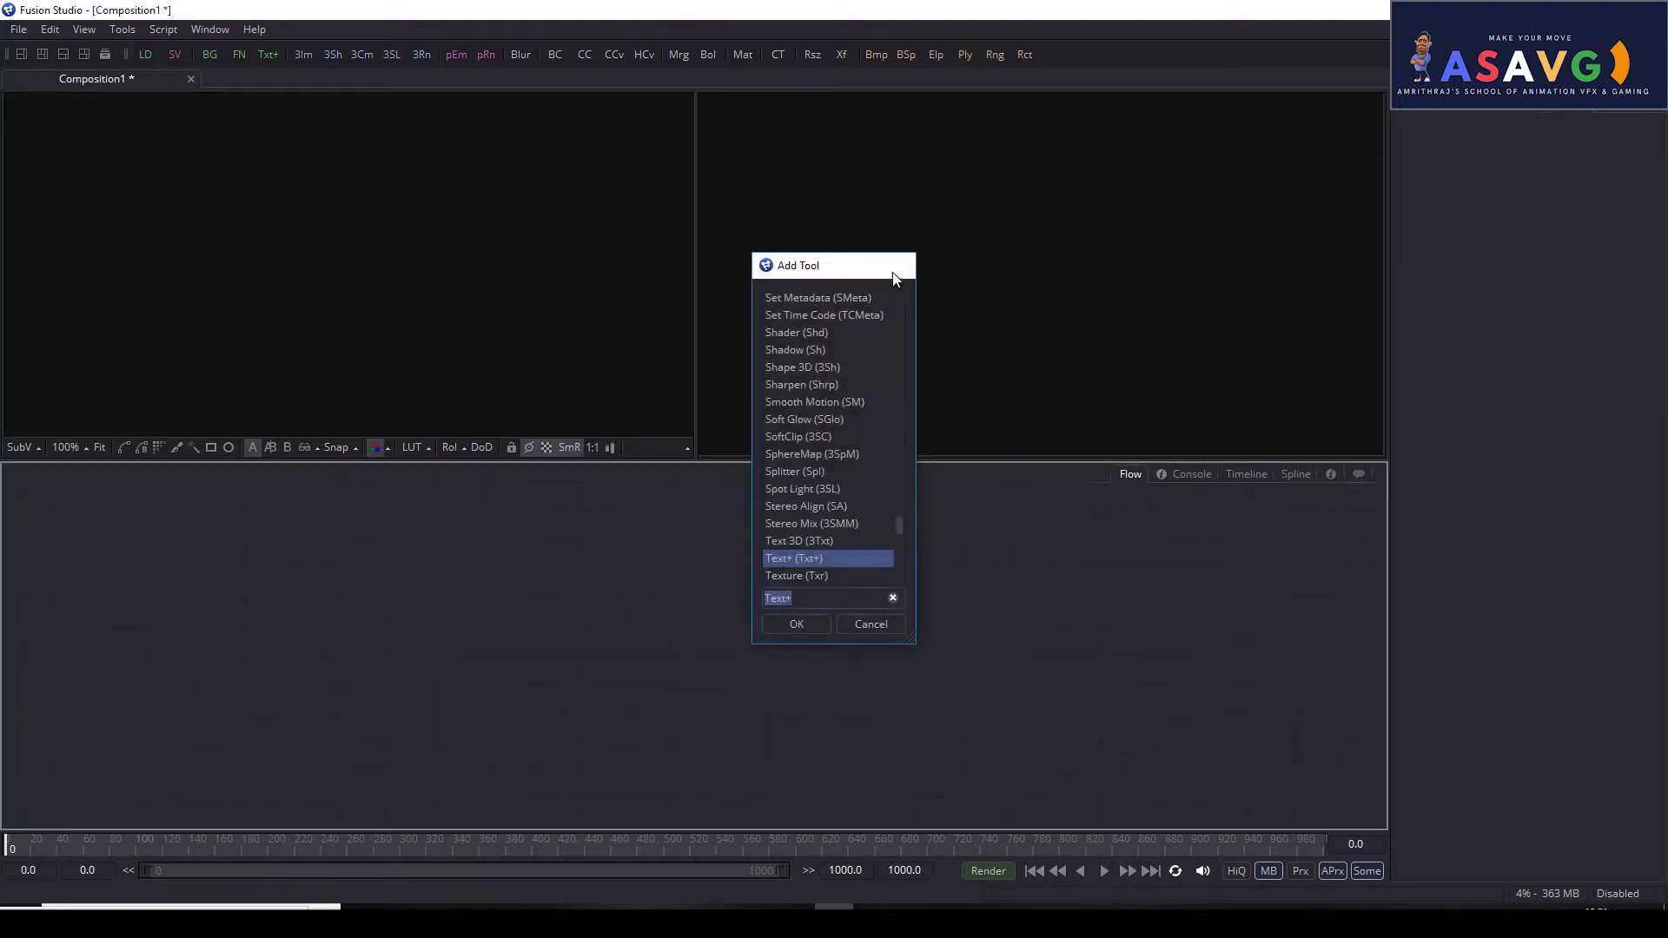
{"action": "left_click", "coordinate": [894, 273]}
{"action": "key", "text": "ctrl+space"}
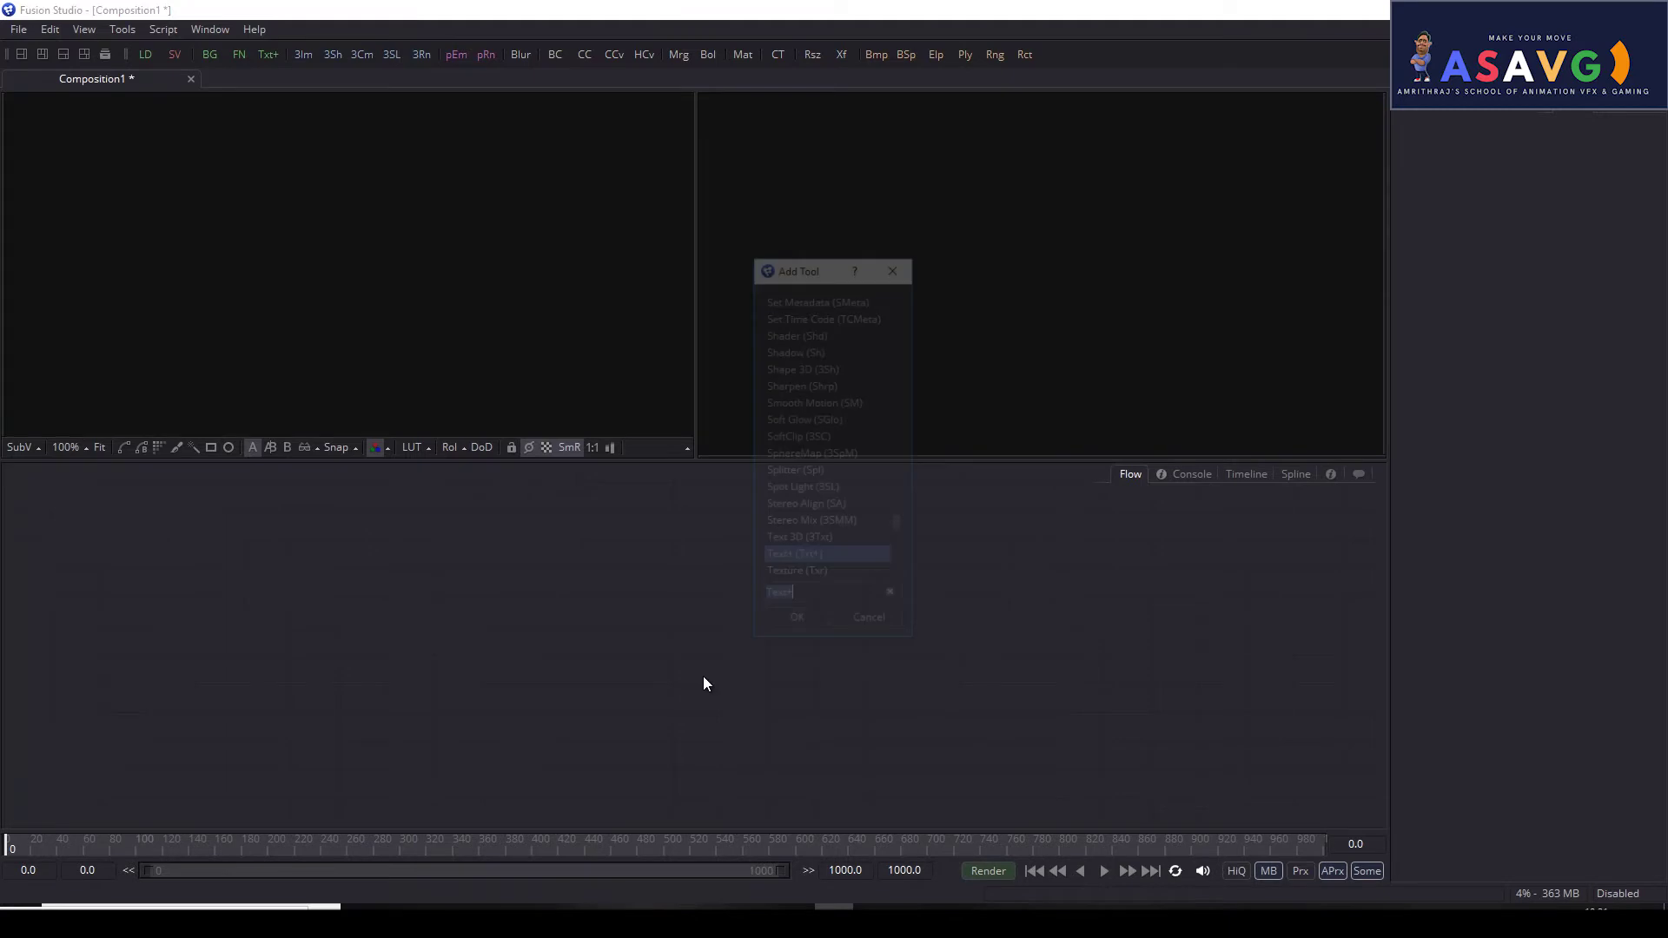
{"action": "left_click", "coordinate": [900, 268]}
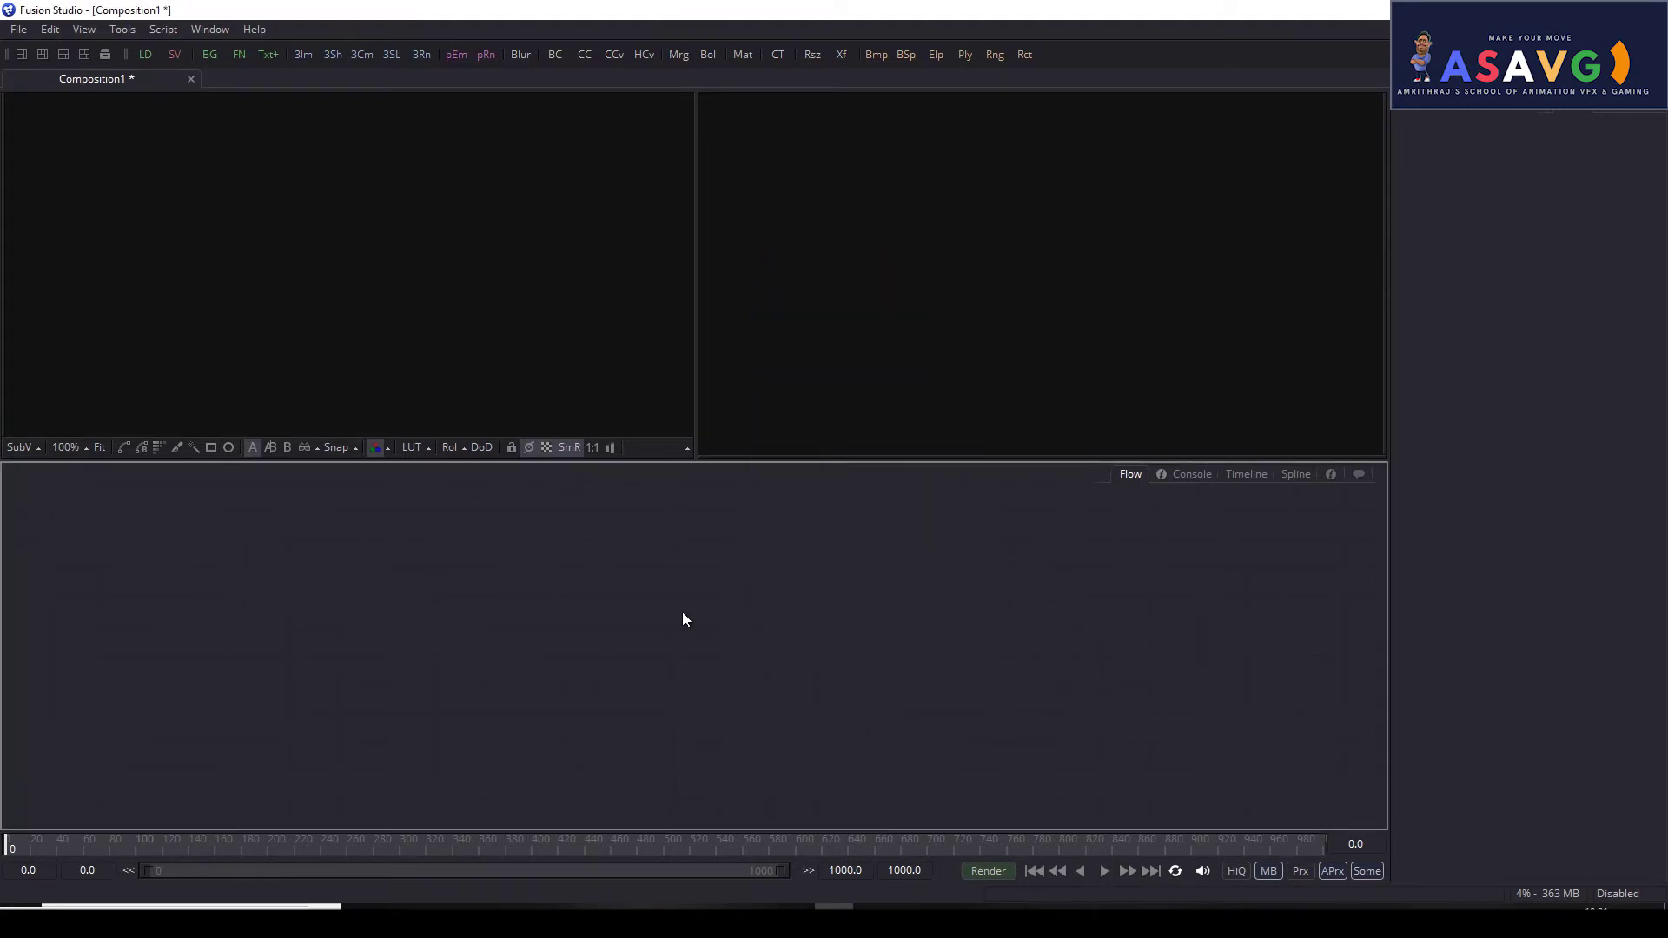
{"action": "key", "text": "ctrl+space"}
{"action": "left_click", "coordinate": [900, 268]}
{"action": "key", "text": "ctrl+space"}
{"action": "left_click", "coordinate": [896, 268]}
{"action": "key", "text": "ctrl+space"}
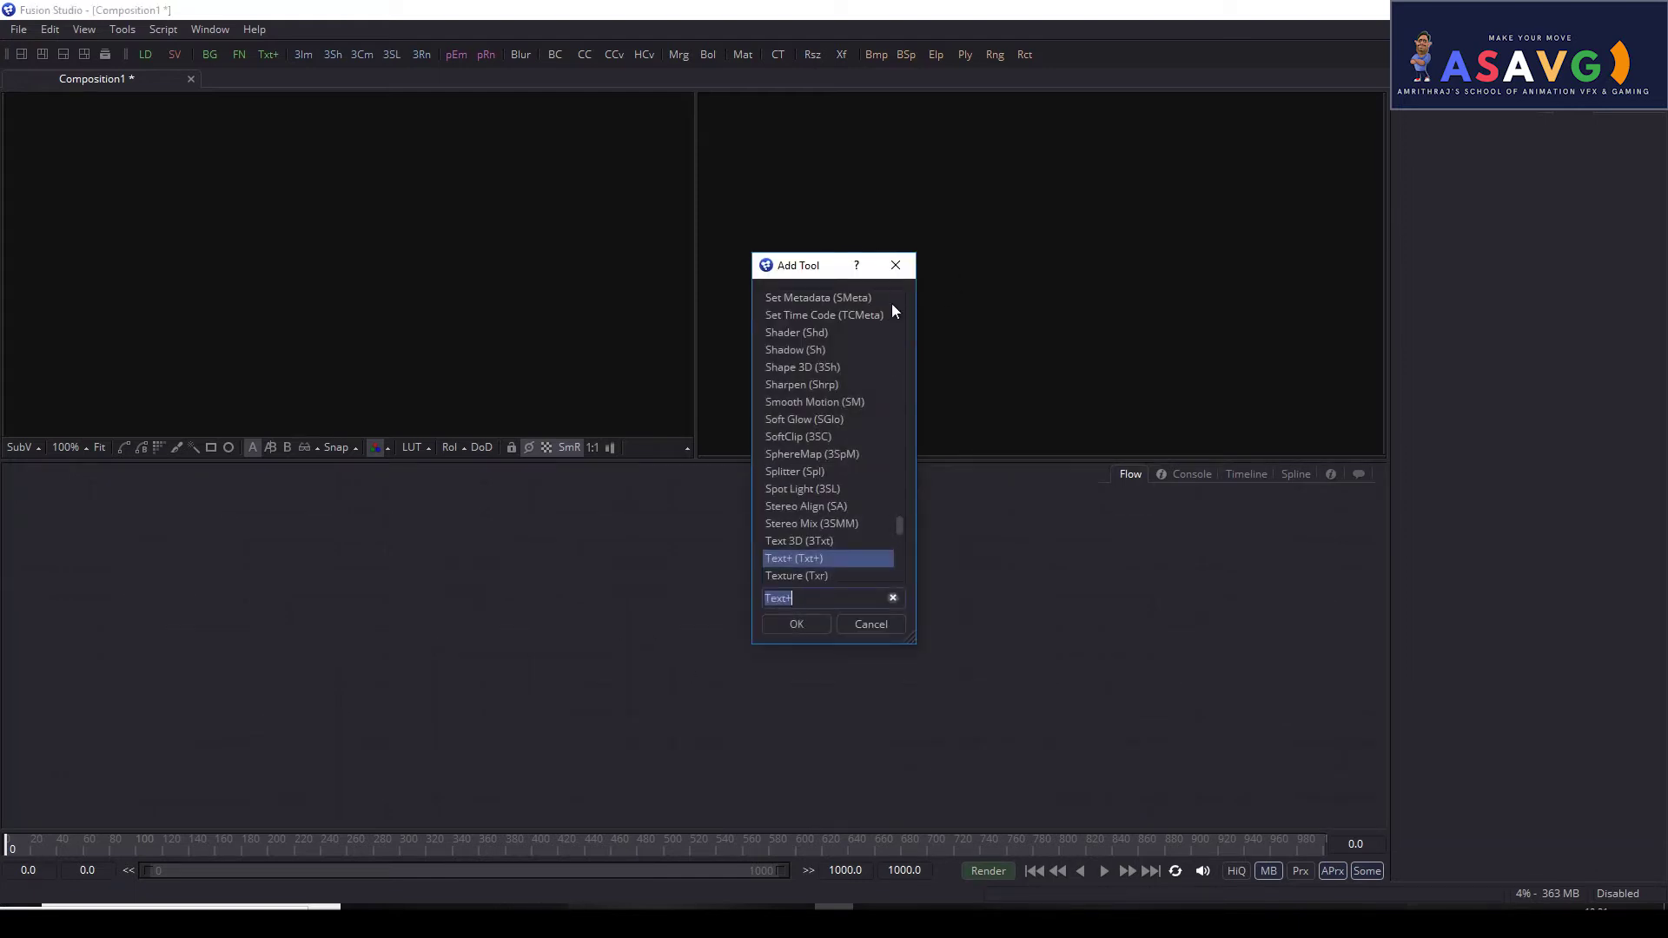
{"action": "left_click", "coordinate": [896, 265]}
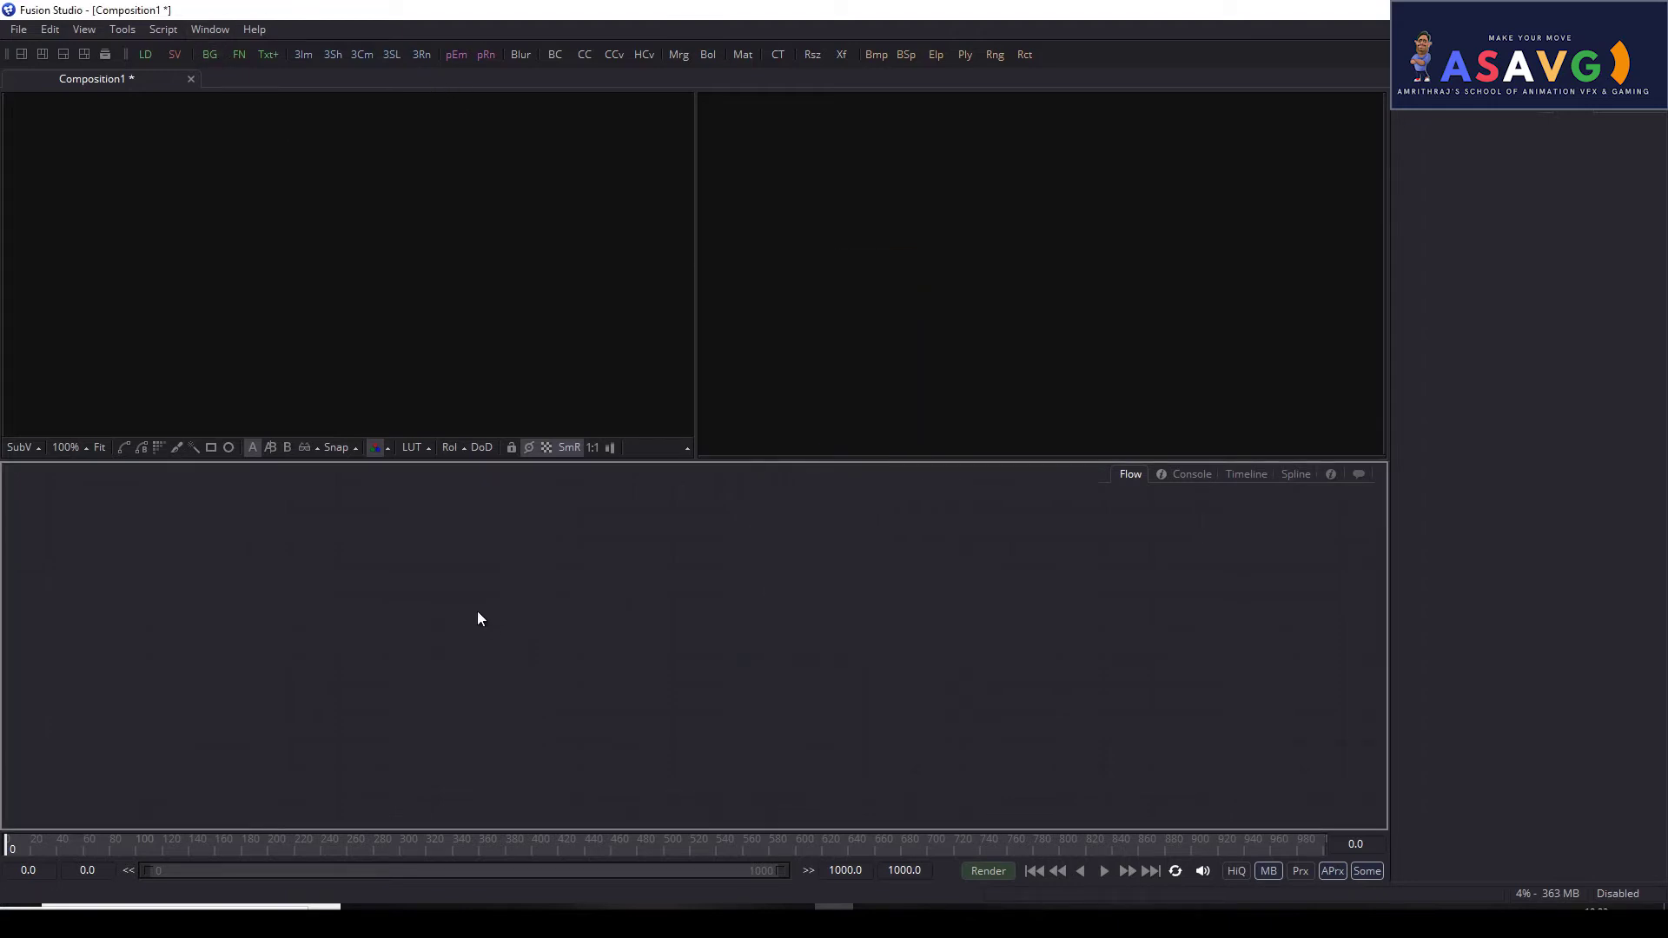
Step: Add a Background node via the 'bg' search, then delete it
{"action": "key", "text": "ctrl+space"}
{"action": "type", "text": "bg"}
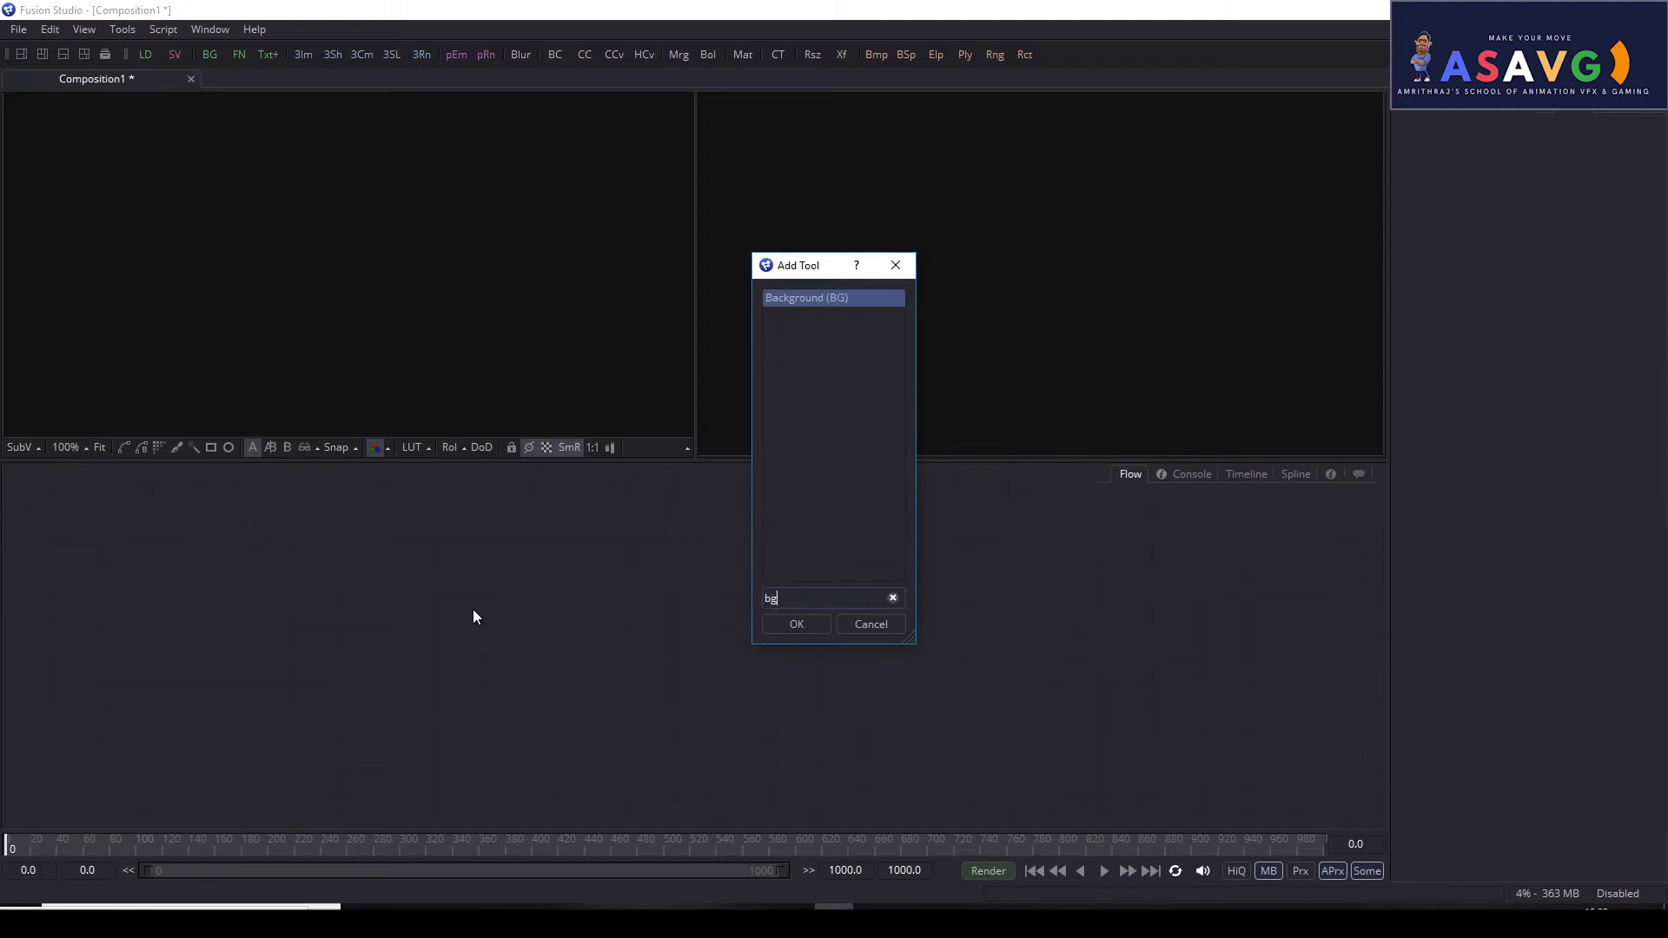
{"action": "left_click", "coordinate": [795, 625]}
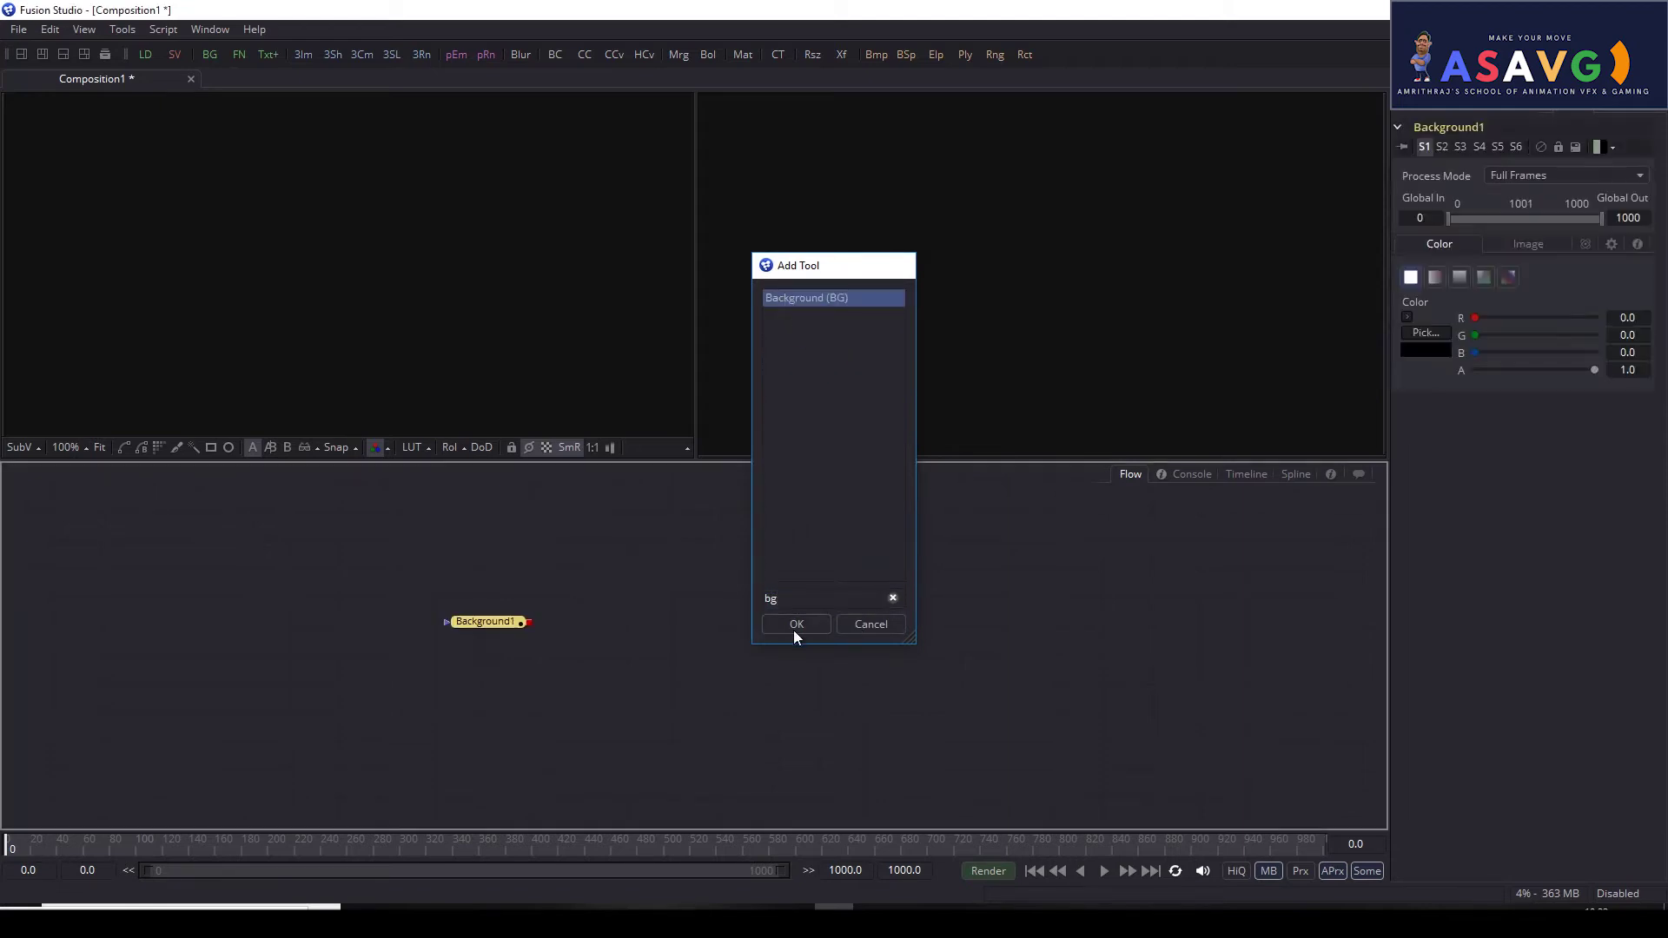
{"action": "mouse_move", "coordinate": [515, 625]}
{"action": "left_mouse_down"}
{"action": "mouse_move", "coordinate": [434, 573]}
{"action": "mouse_move", "coordinate": [494, 596]}
{"action": "left_mouse_up"}
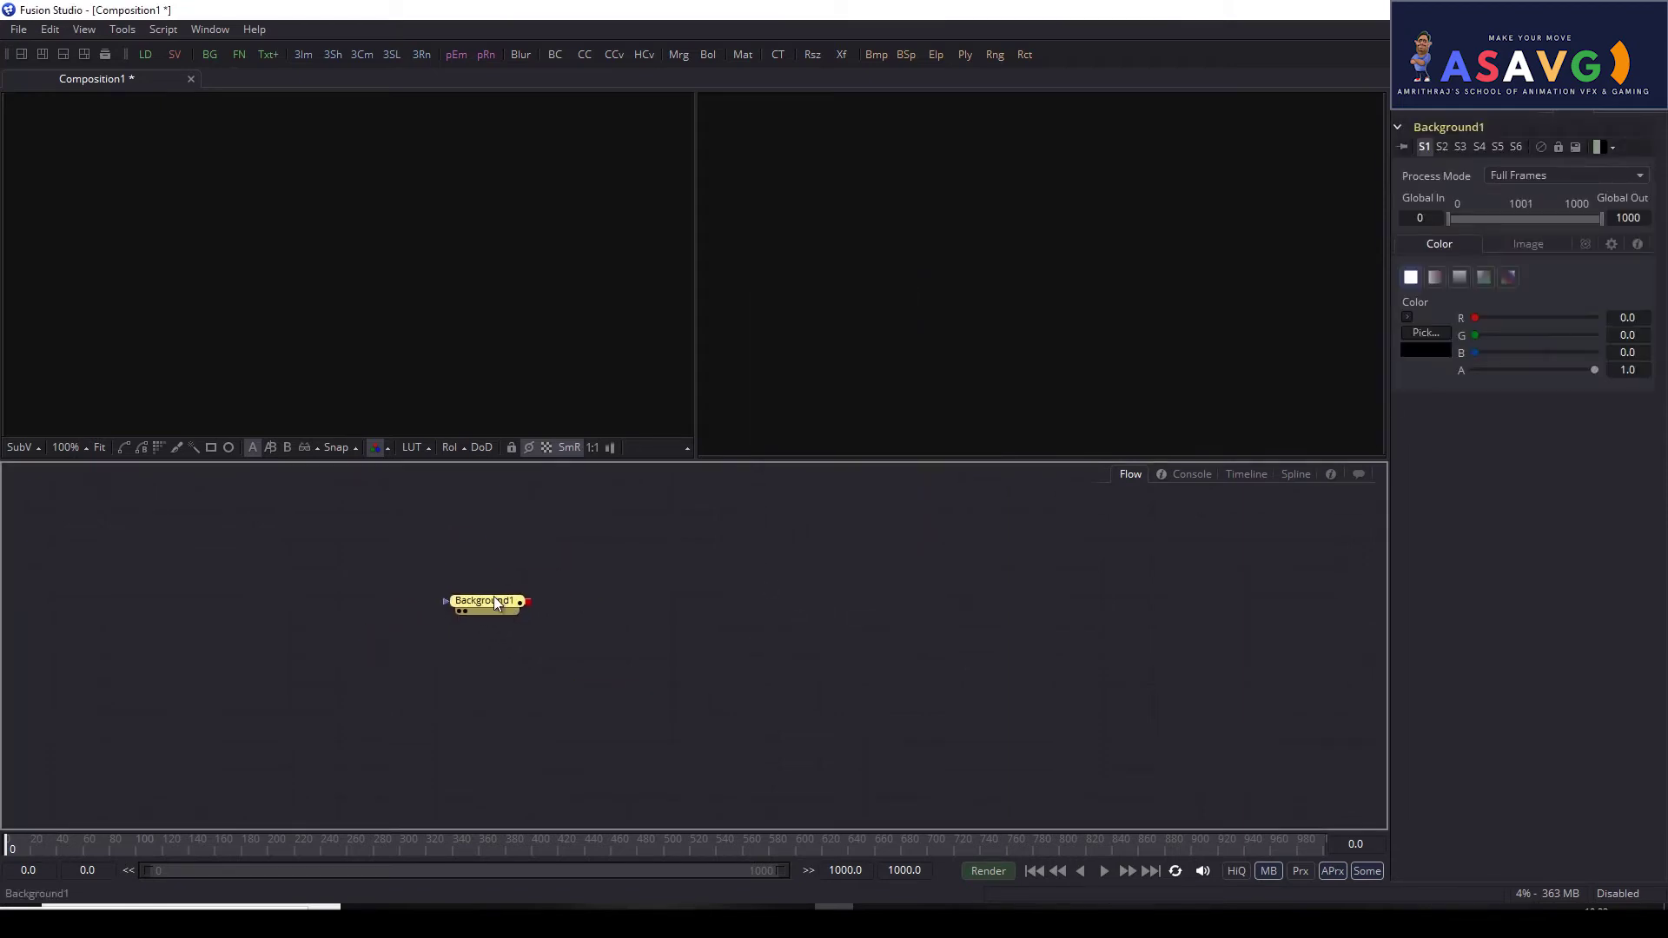
{"action": "key", "text": "Delete"}
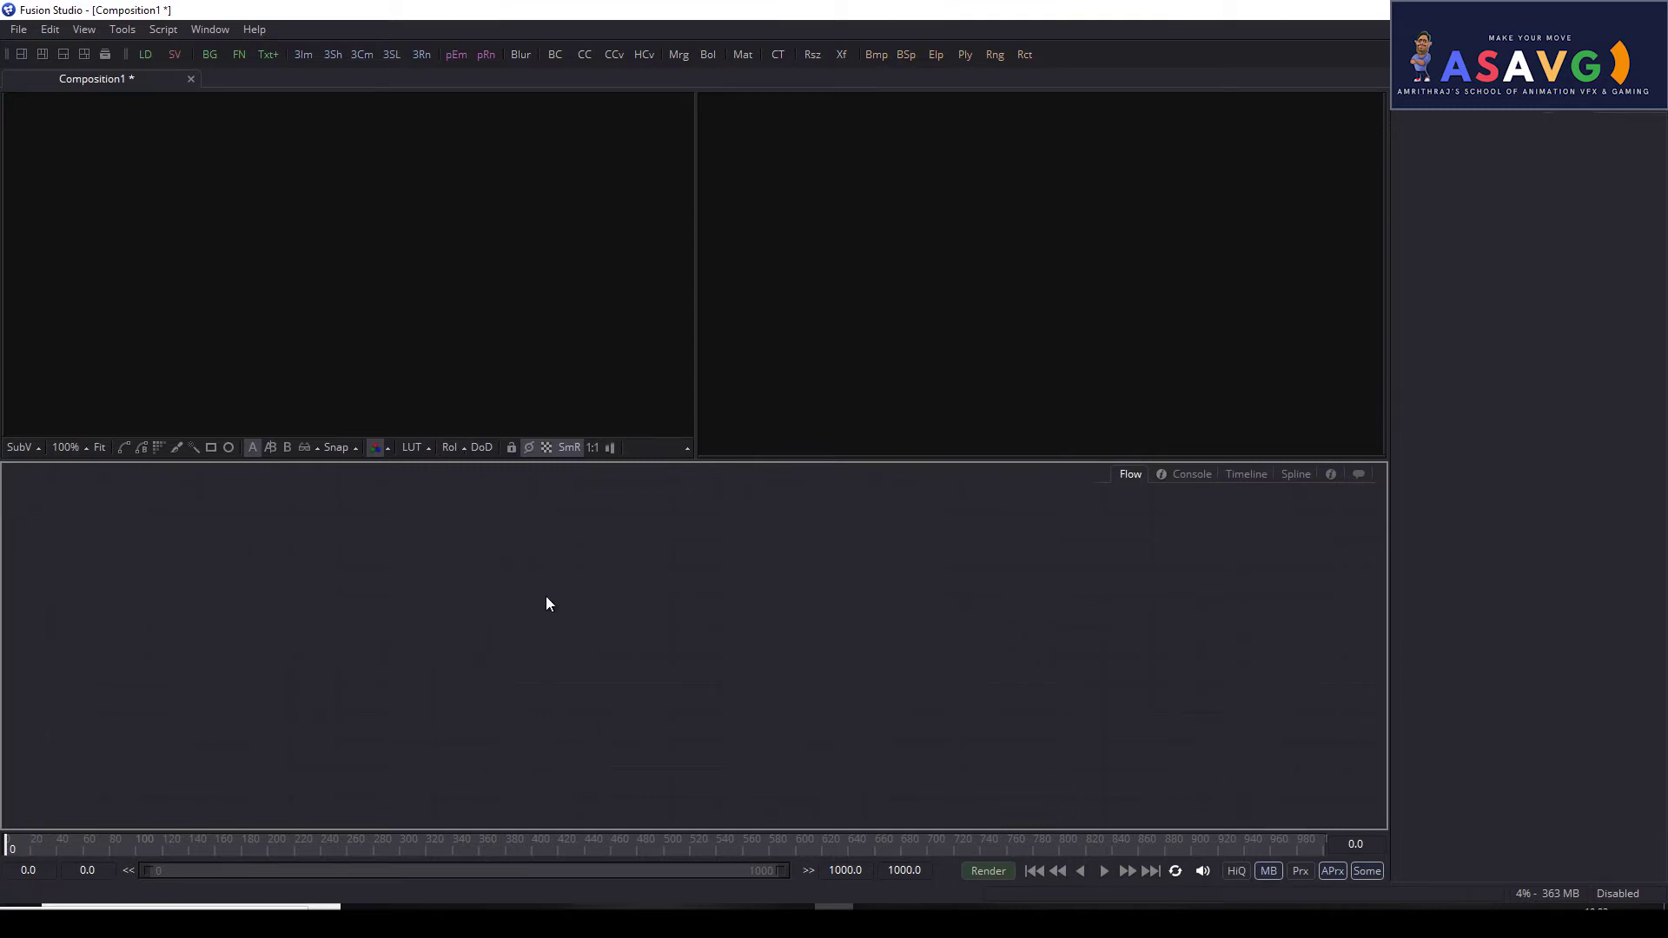
Step: Reopen the tool search, clear the 'bg' text and close it again
{"action": "key", "text": "ctrl+space"}
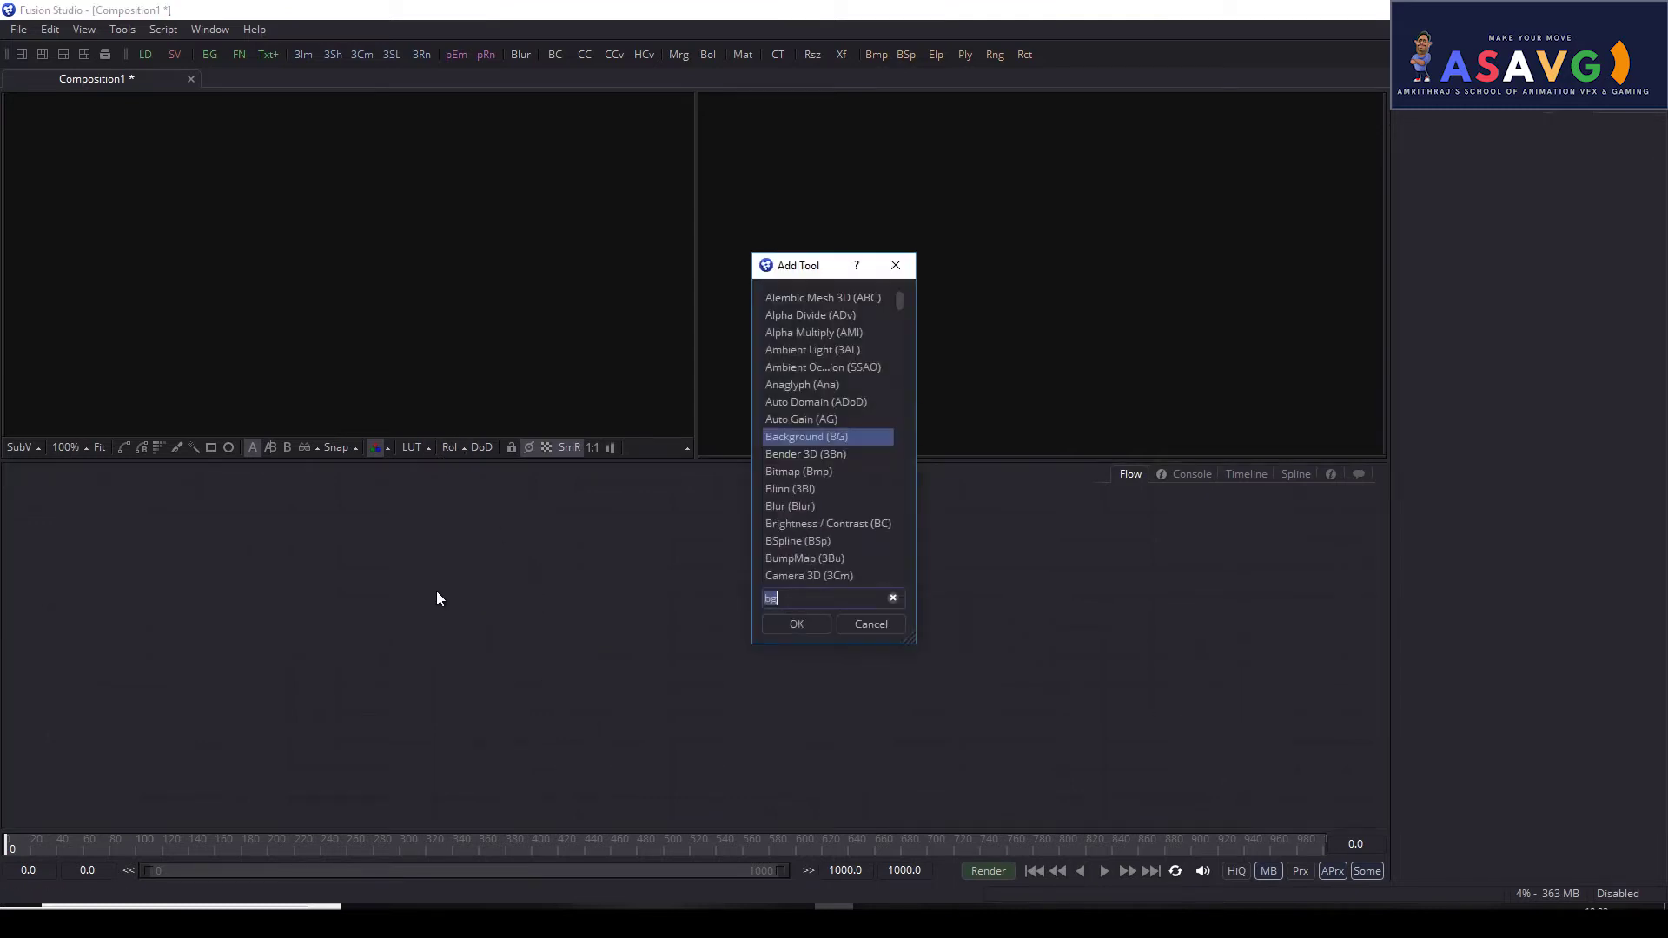
{"action": "key", "text": "BackSpace"}
{"action": "left_click", "coordinate": [895, 265]}
{"action": "key", "text": "ctrl+space"}
{"action": "key", "text": "Escape"}
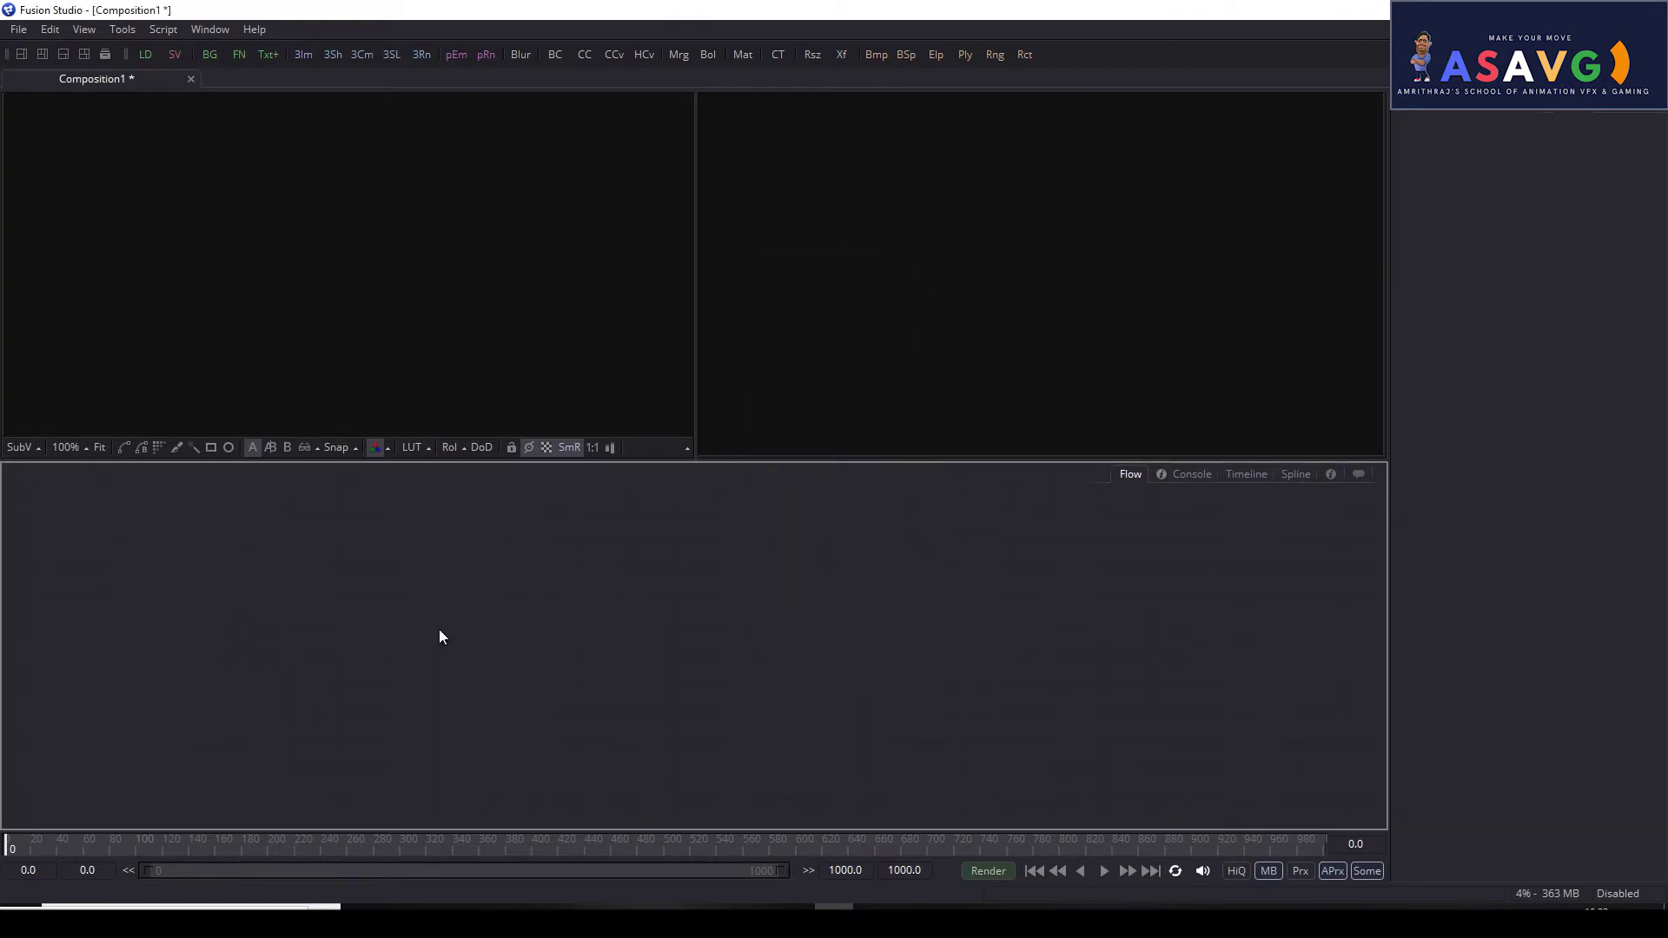
Step: Search 'bg' to add Background1 and drag it into the left viewer
{"action": "key", "text": "ctrl+space"}
{"action": "type", "text": "bg"}
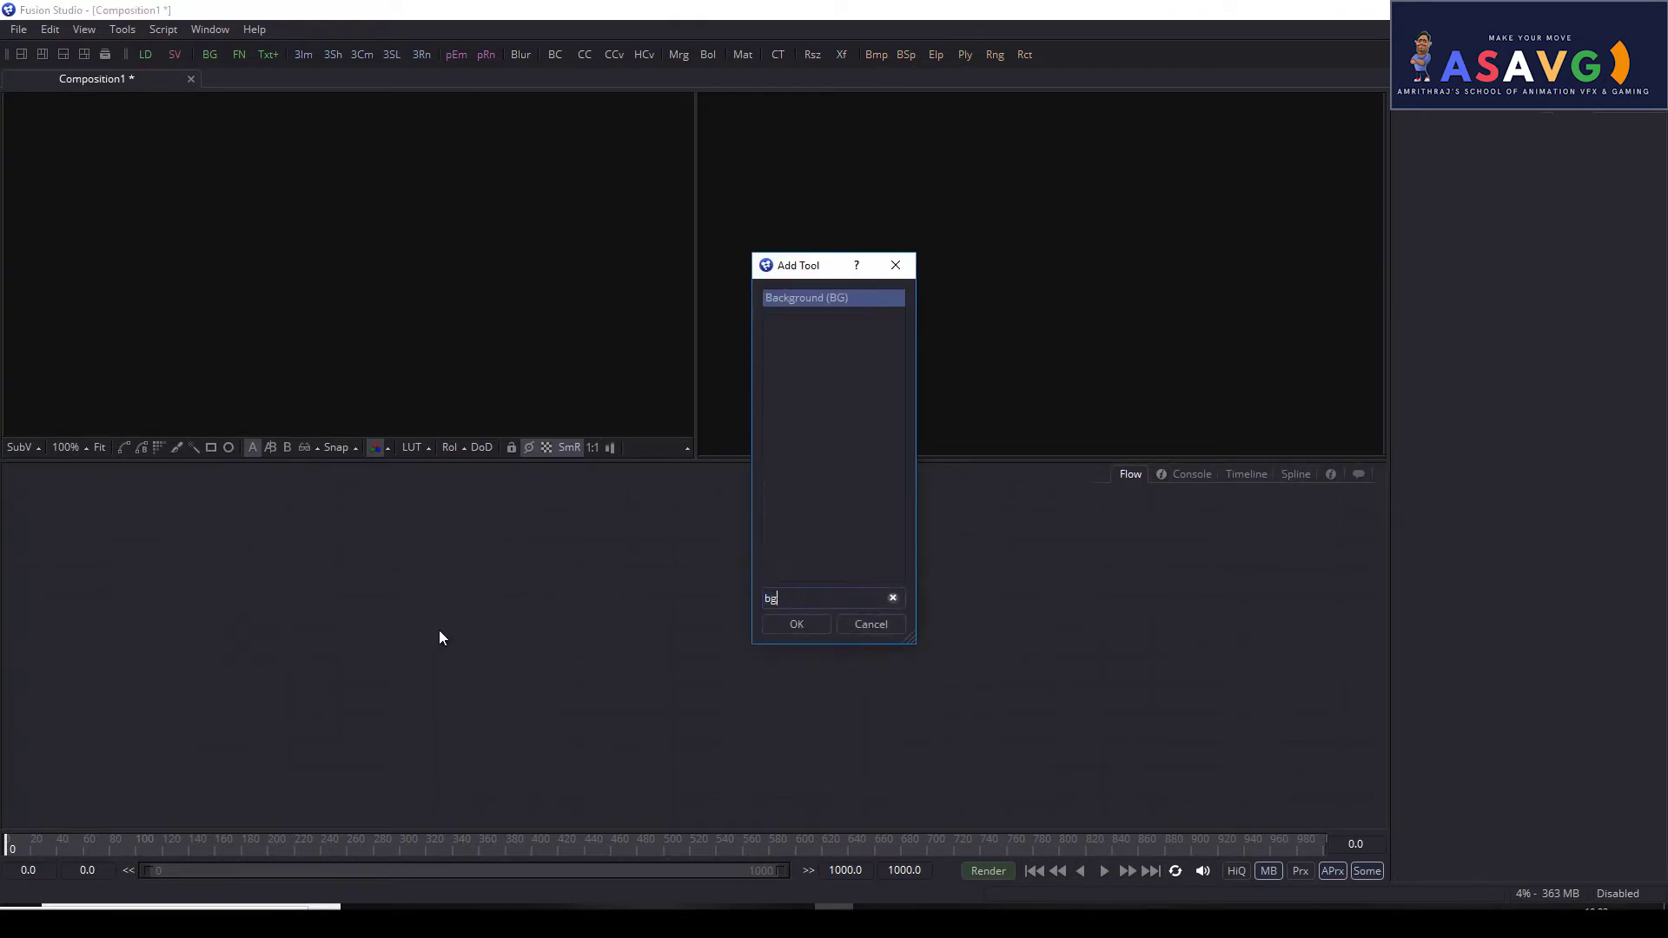
{"action": "left_click", "coordinate": [821, 627]}
{"action": "left_click_drag", "start_coordinate": [439, 628], "coordinate": [394, 275]}
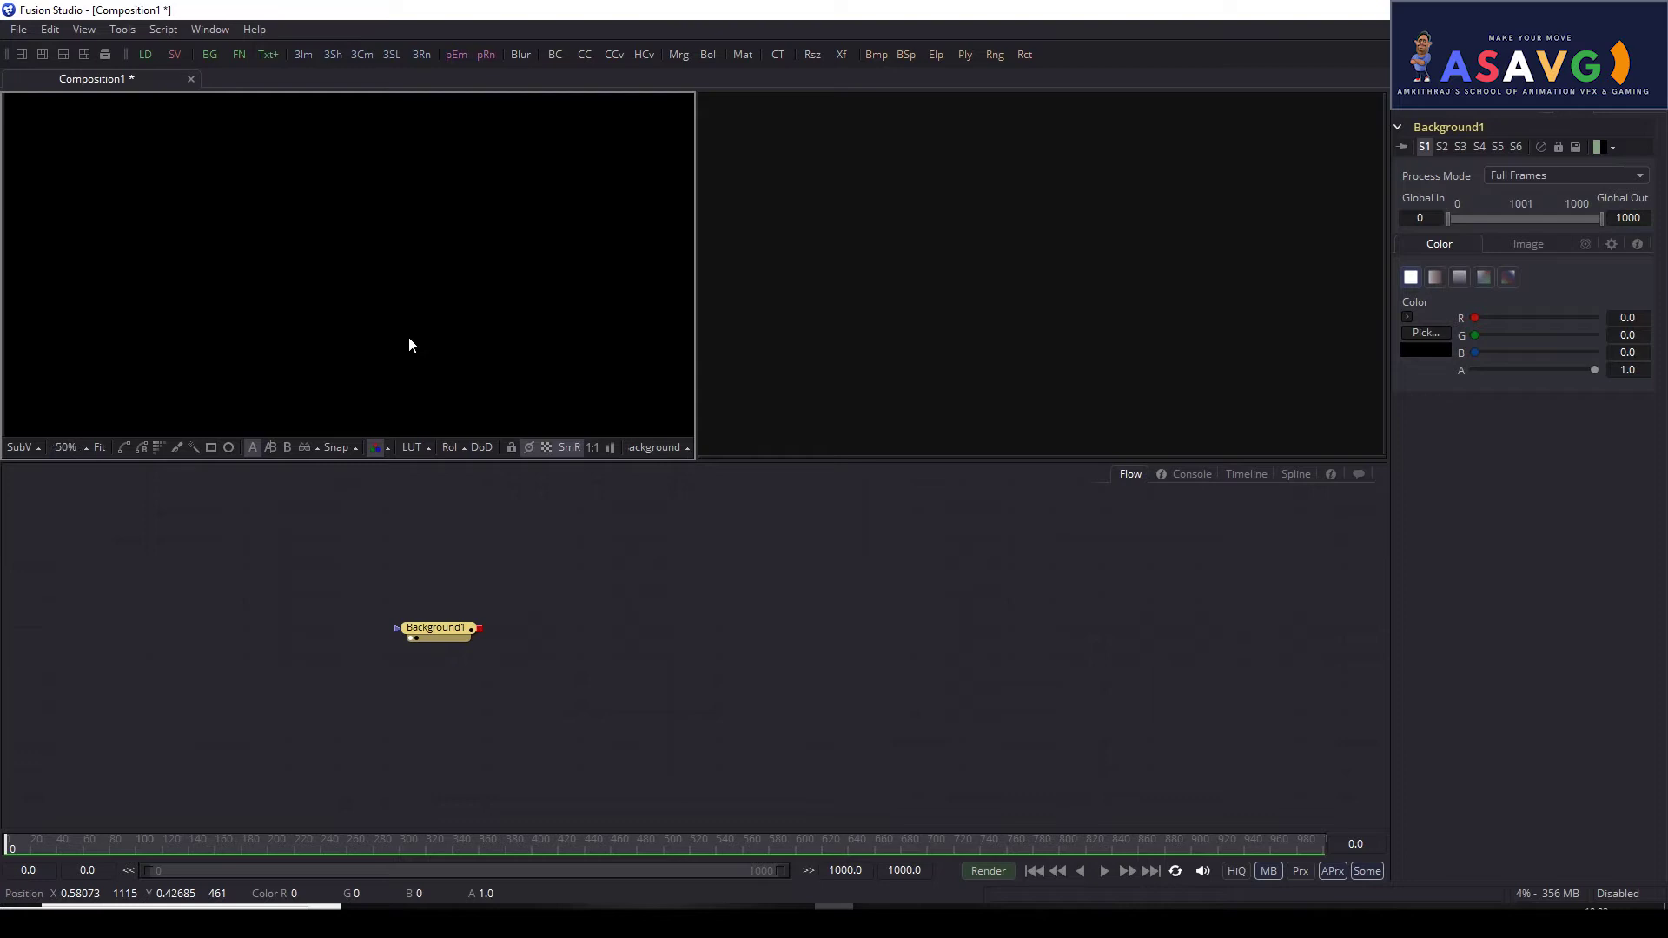
Step: Fit the black 1920x1080 frame in the left viewer and load Background1 into the right viewer
{"action": "key", "text": "ctrl+f"}
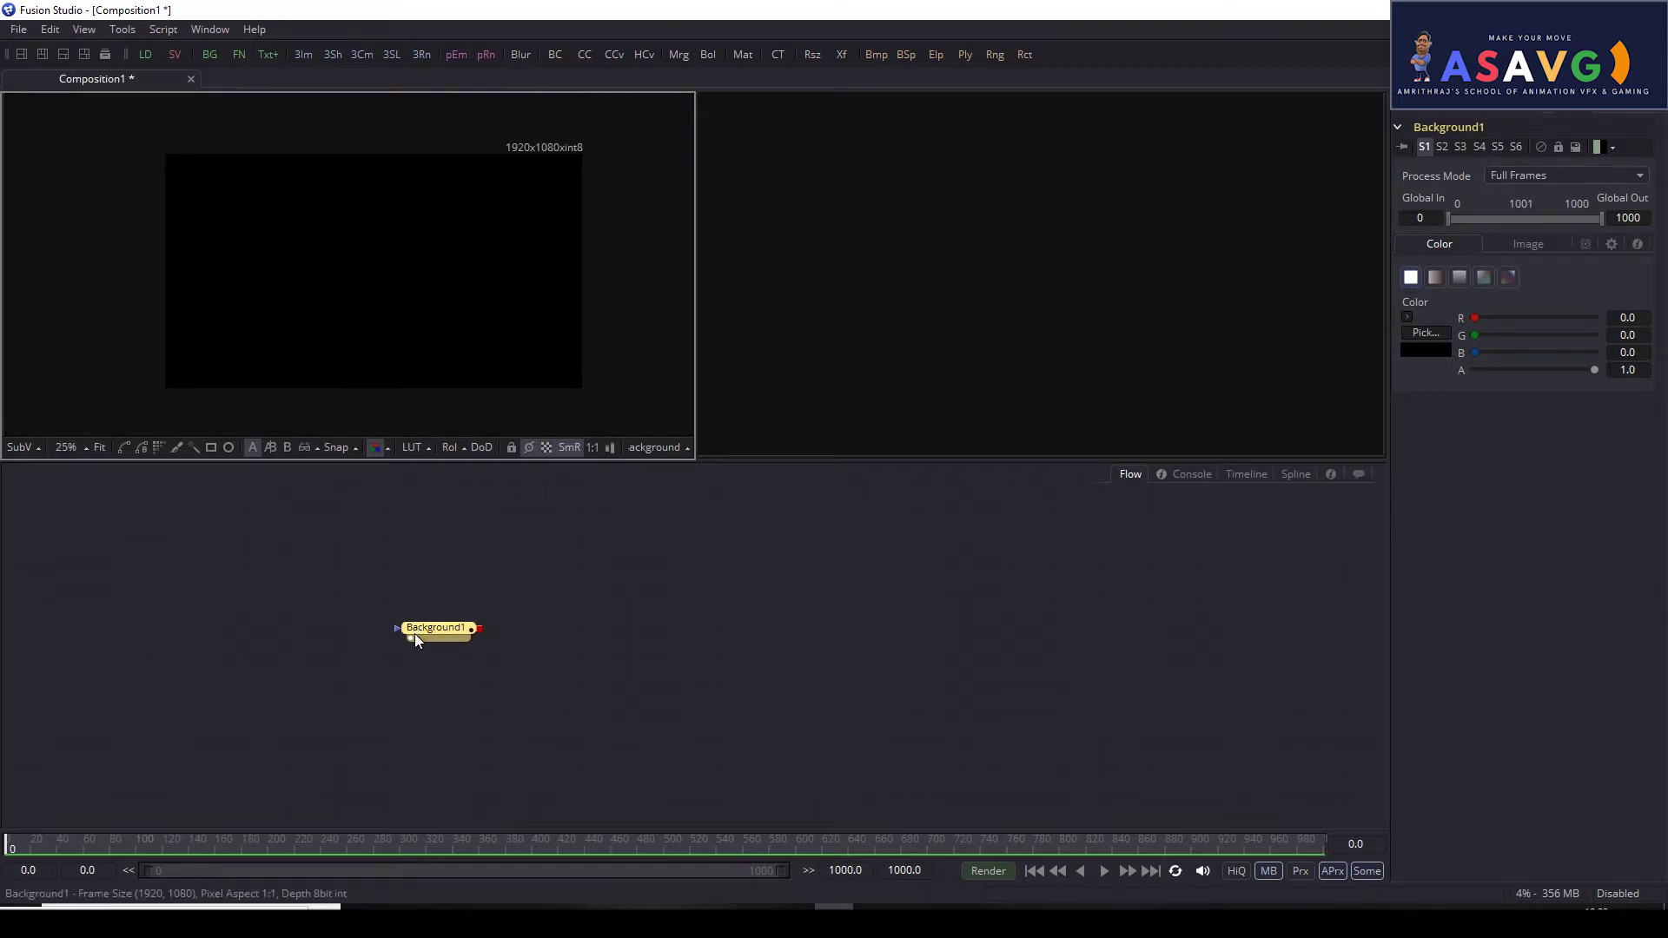
{"action": "mouse_move", "coordinate": [446, 620]}
{"action": "left_mouse_down"}
{"action": "mouse_move", "coordinate": [667, 777]}
{"action": "mouse_move", "coordinate": [611, 617]}
{"action": "left_mouse_up"}
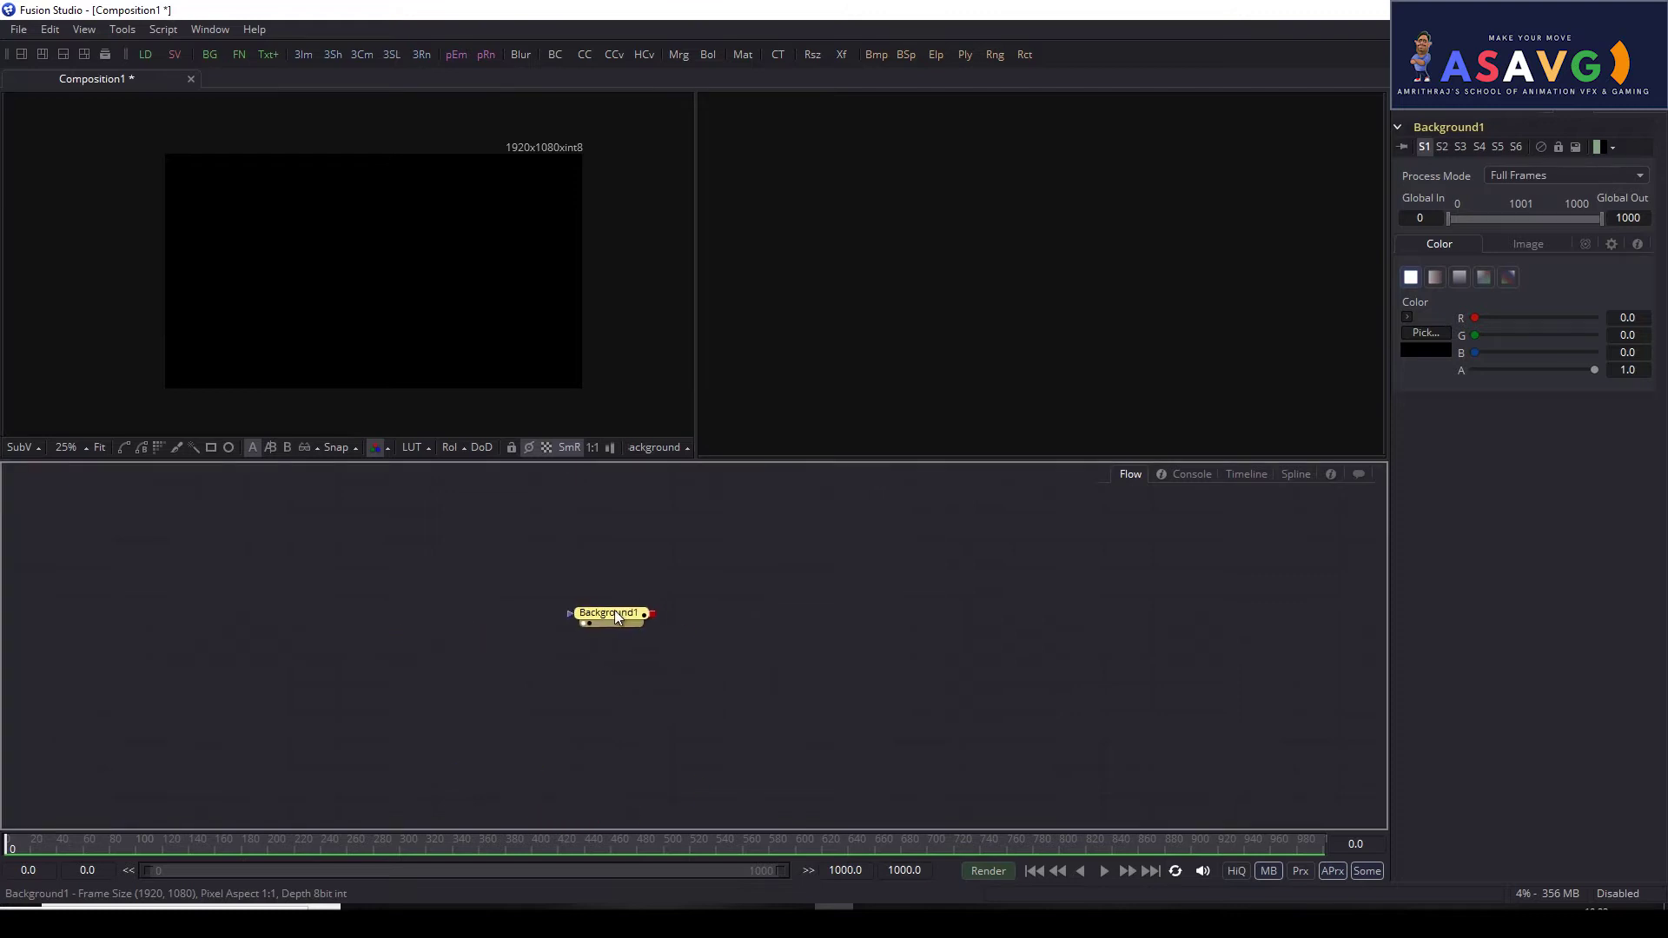
{"action": "key", "text": "2"}
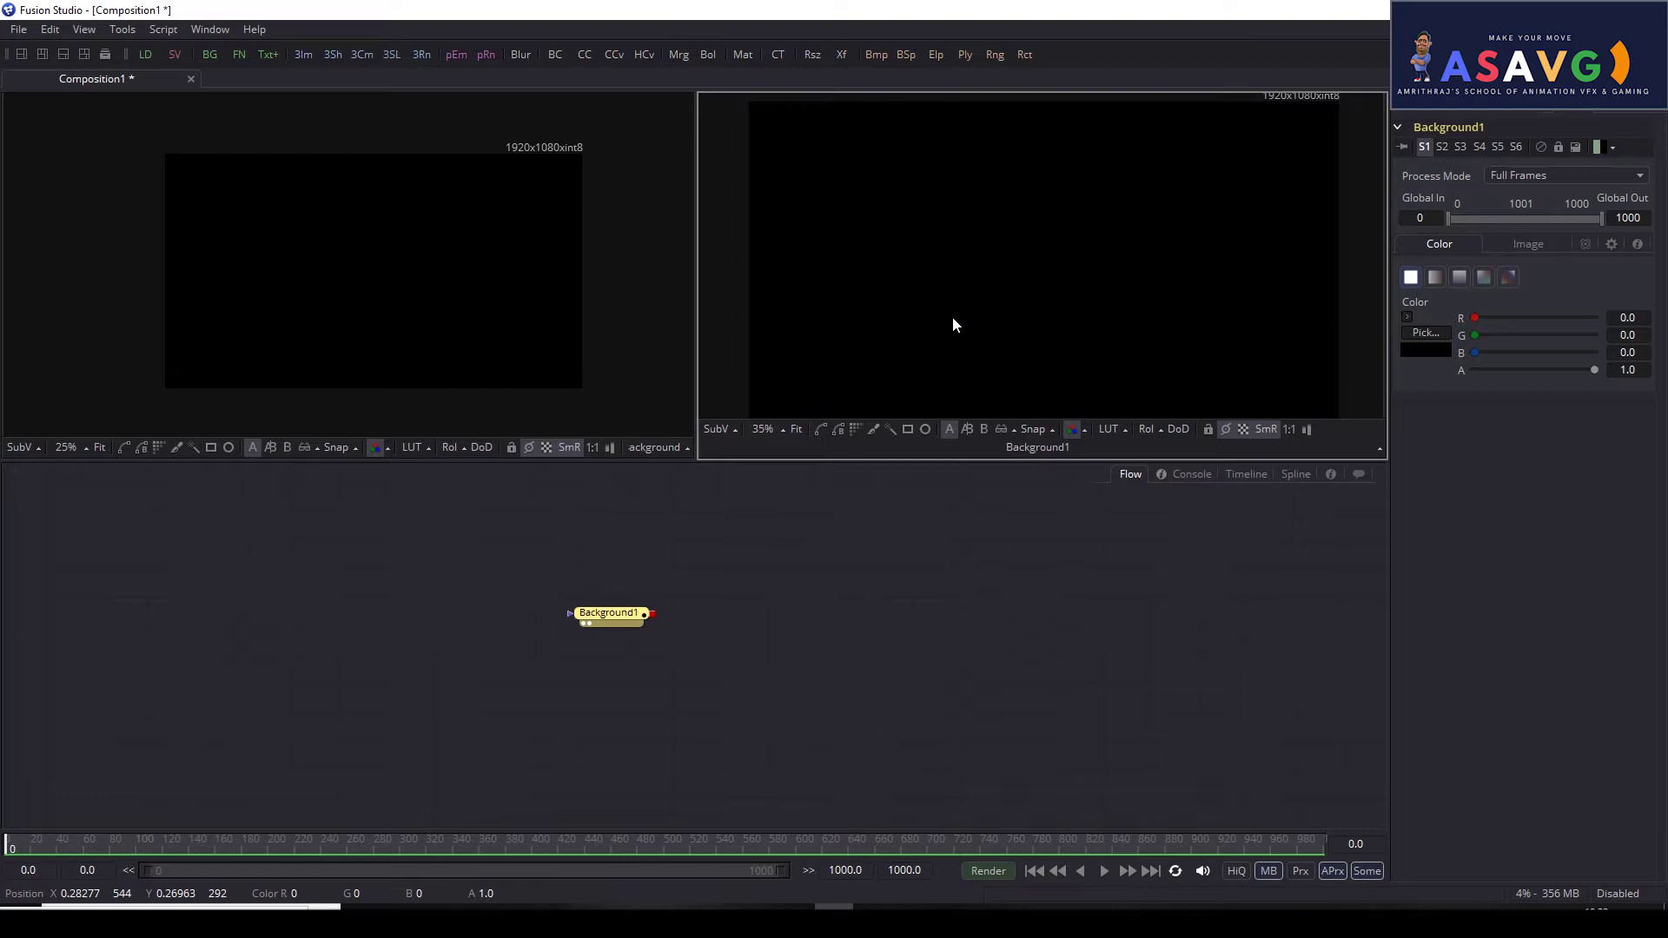
{"action": "scroll", "coordinate": [954, 321], "scroll_direction": "down", "scroll_amount": 3}
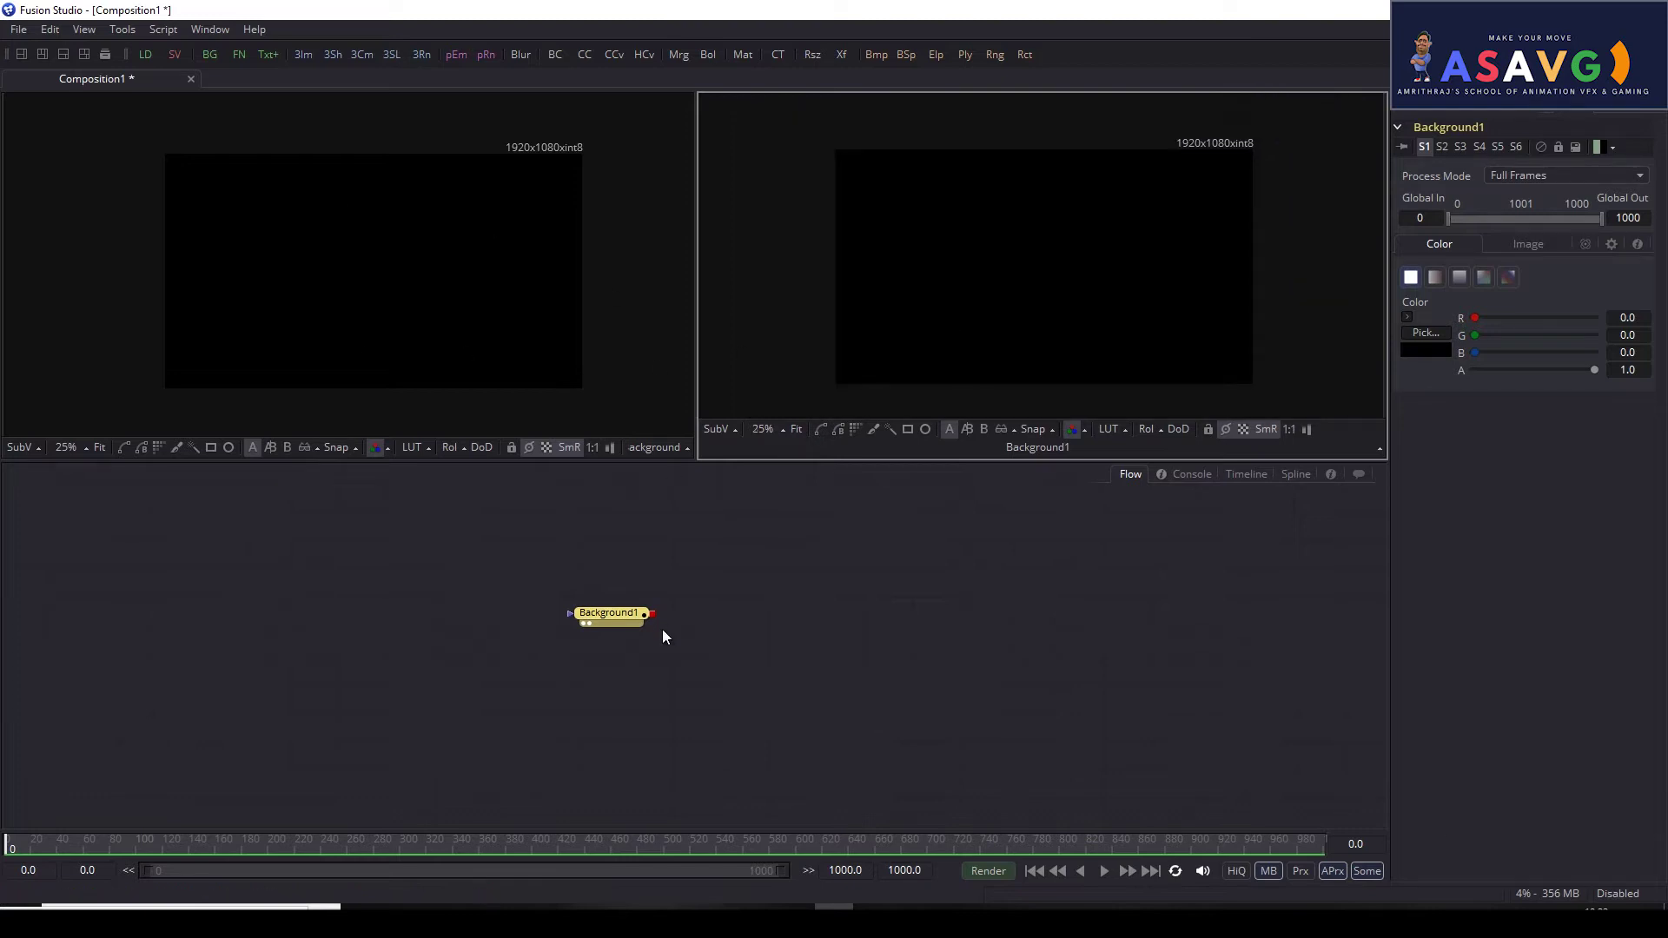
{"action": "left_click_drag", "start_coordinate": [662, 630], "coordinate": [620, 601]}
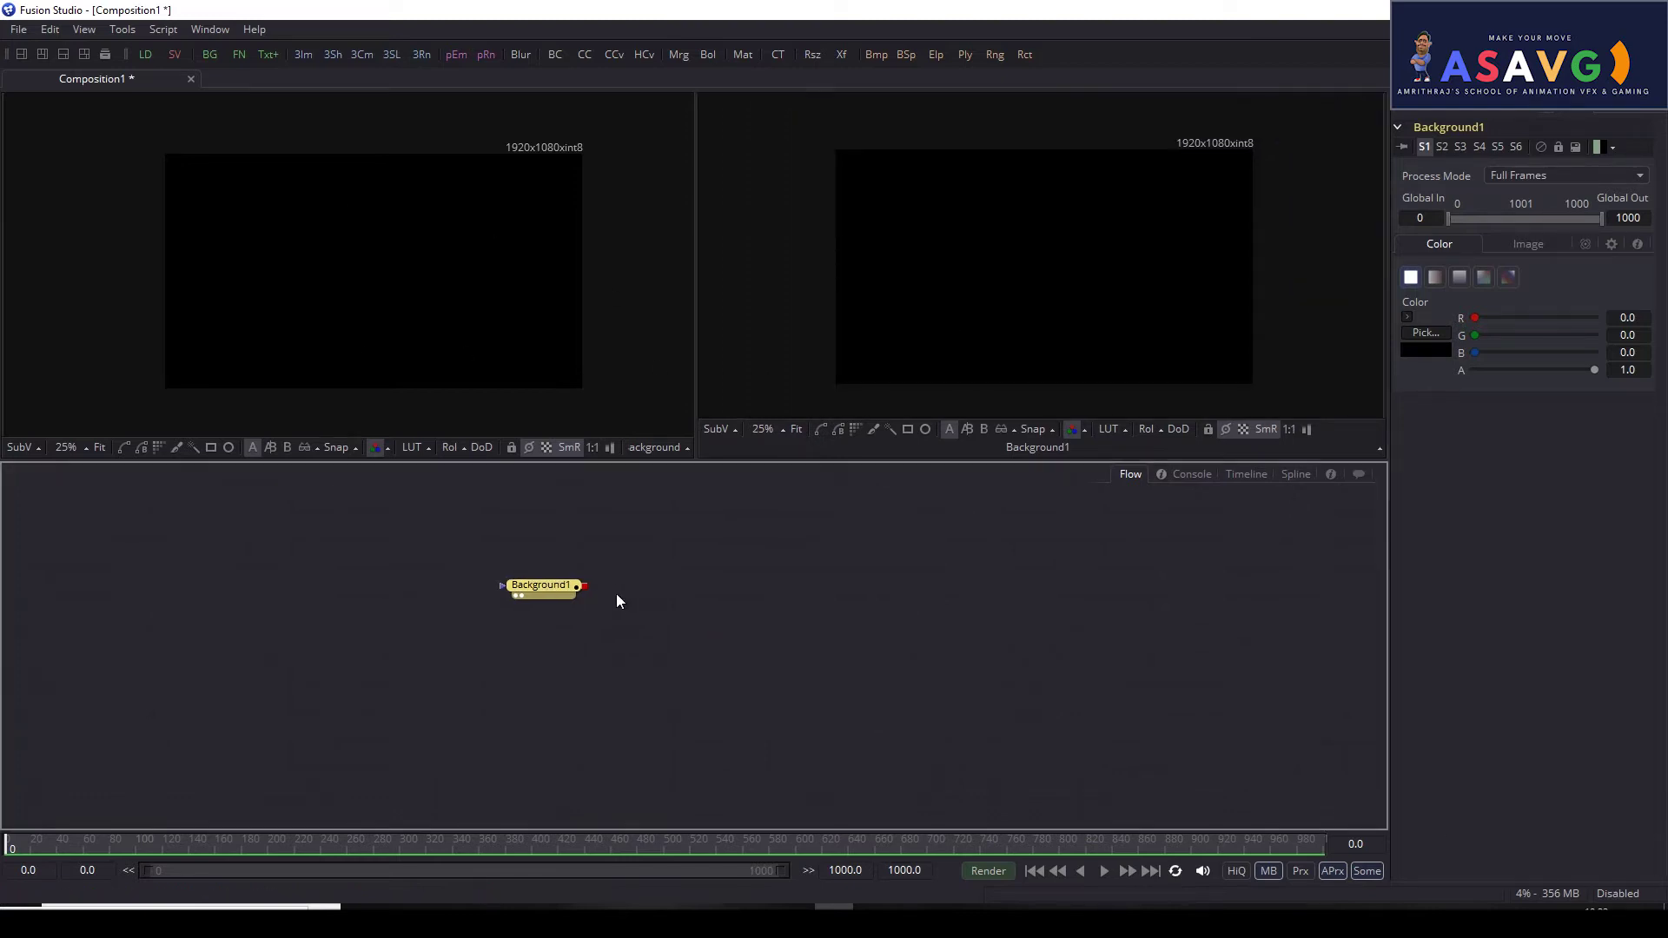
{"action": "key", "text": "ctrl+1"}
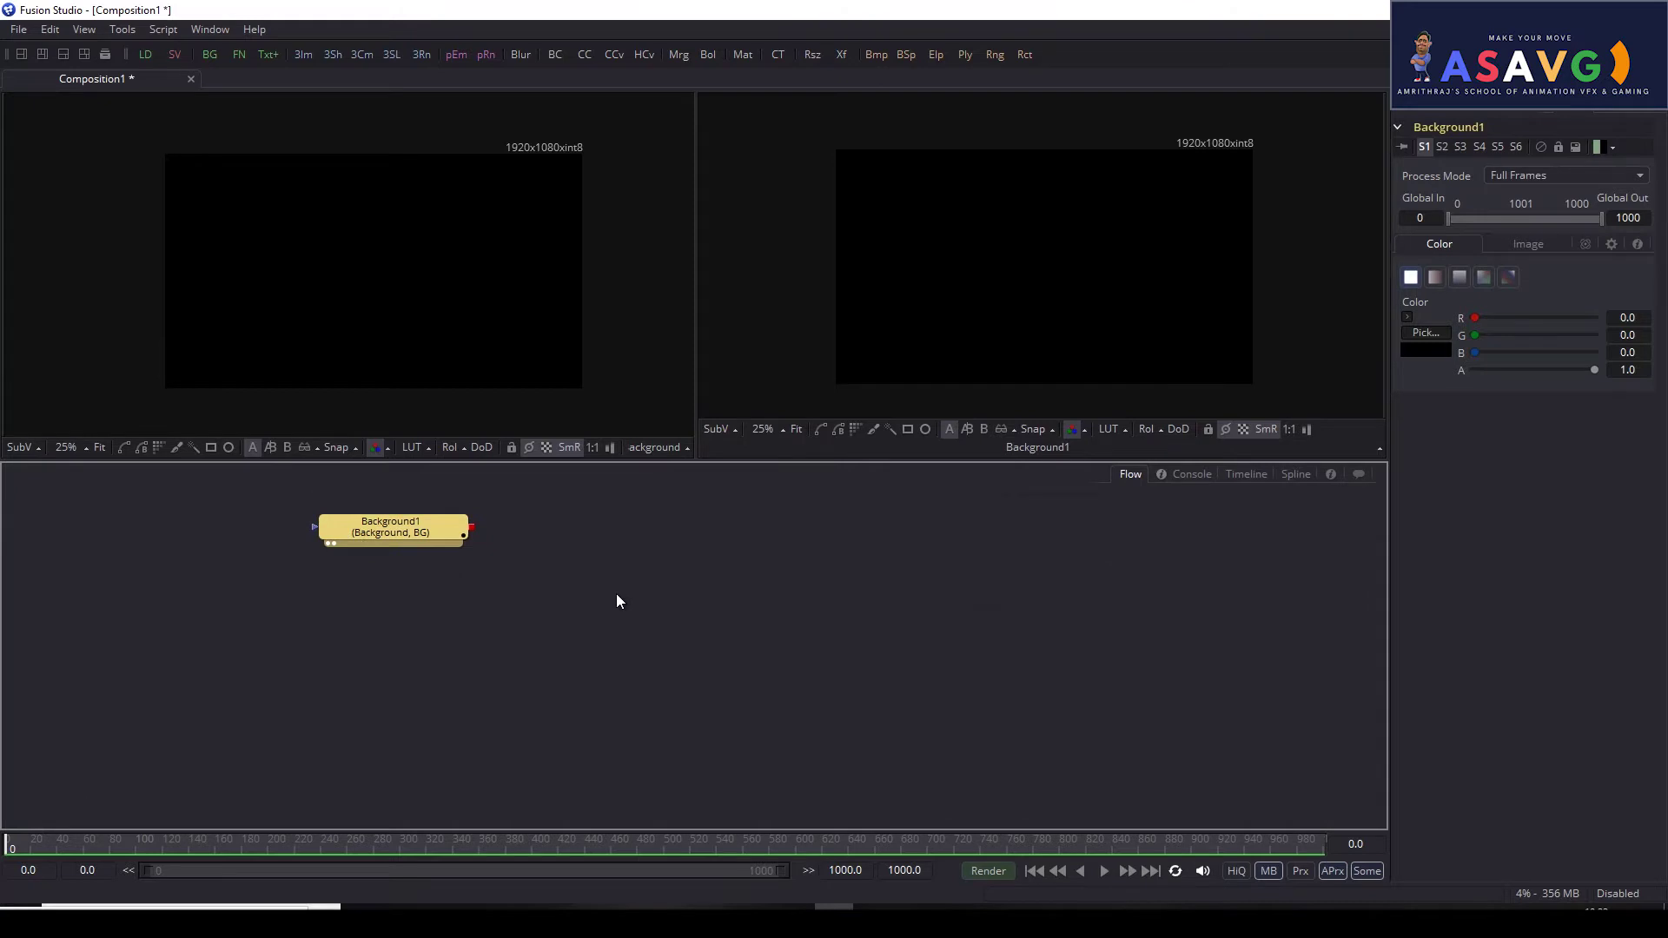
{"action": "scroll", "coordinate": [617, 601], "scroll_direction": "down", "scroll_amount": 1}
{"action": "scroll", "coordinate": [617, 602], "scroll_direction": "up", "scroll_amount": 1}
{"action": "scroll", "coordinate": [617, 602], "scroll_direction": "down", "scroll_amount": 1}
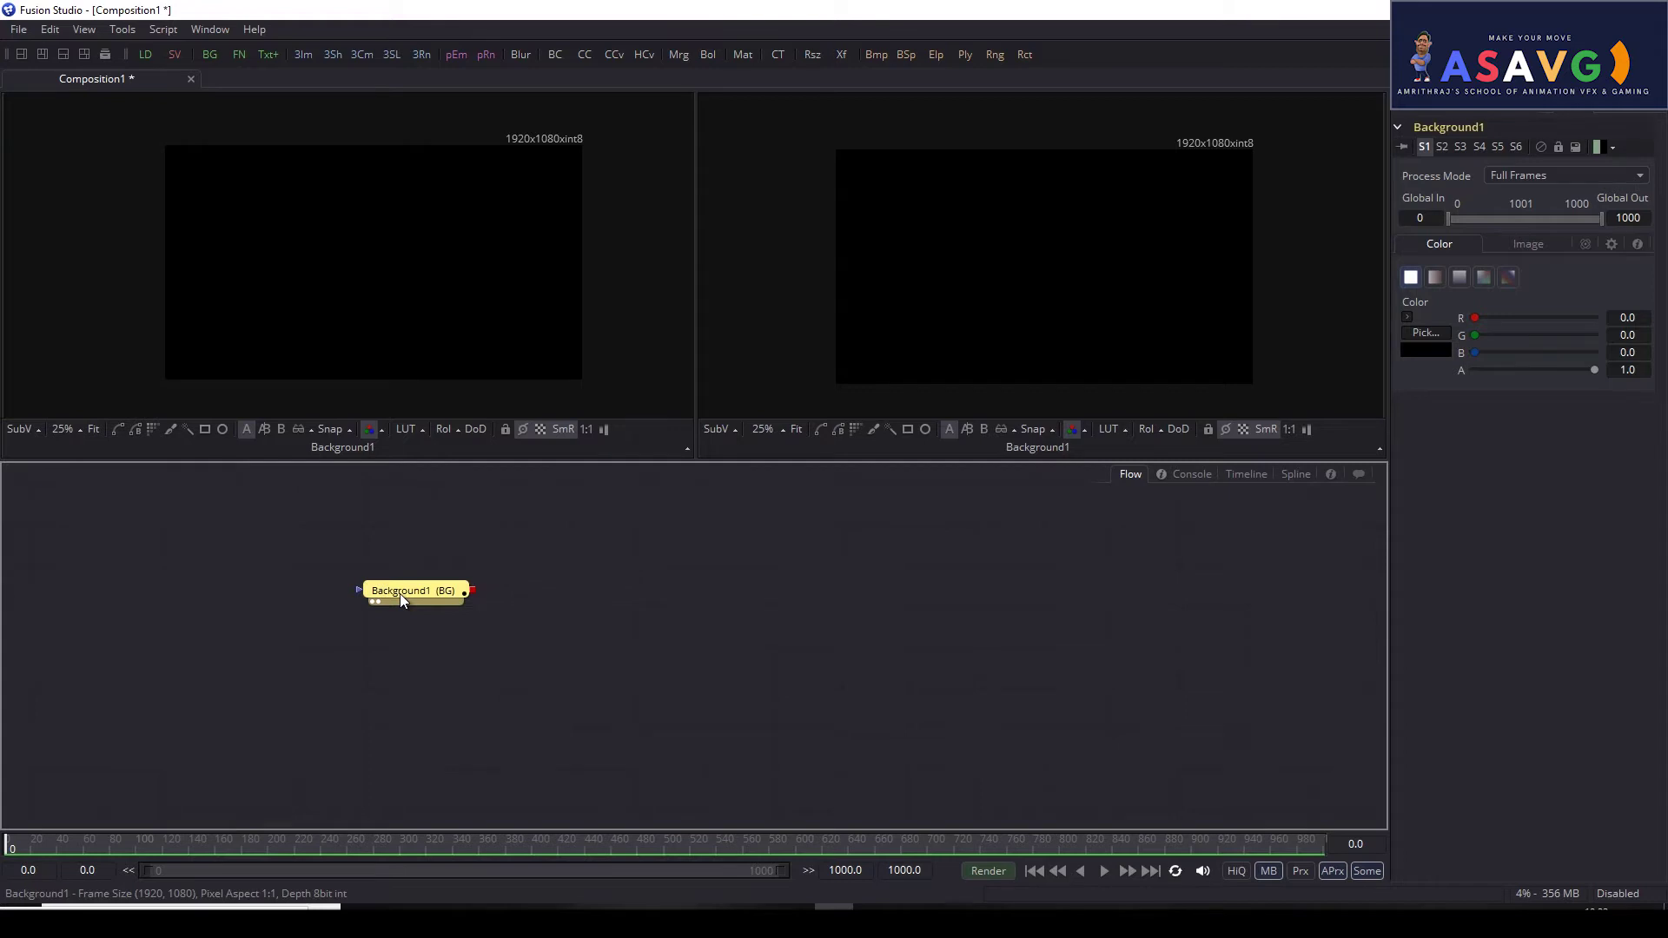
{"action": "key", "text": "ctrl+space"}
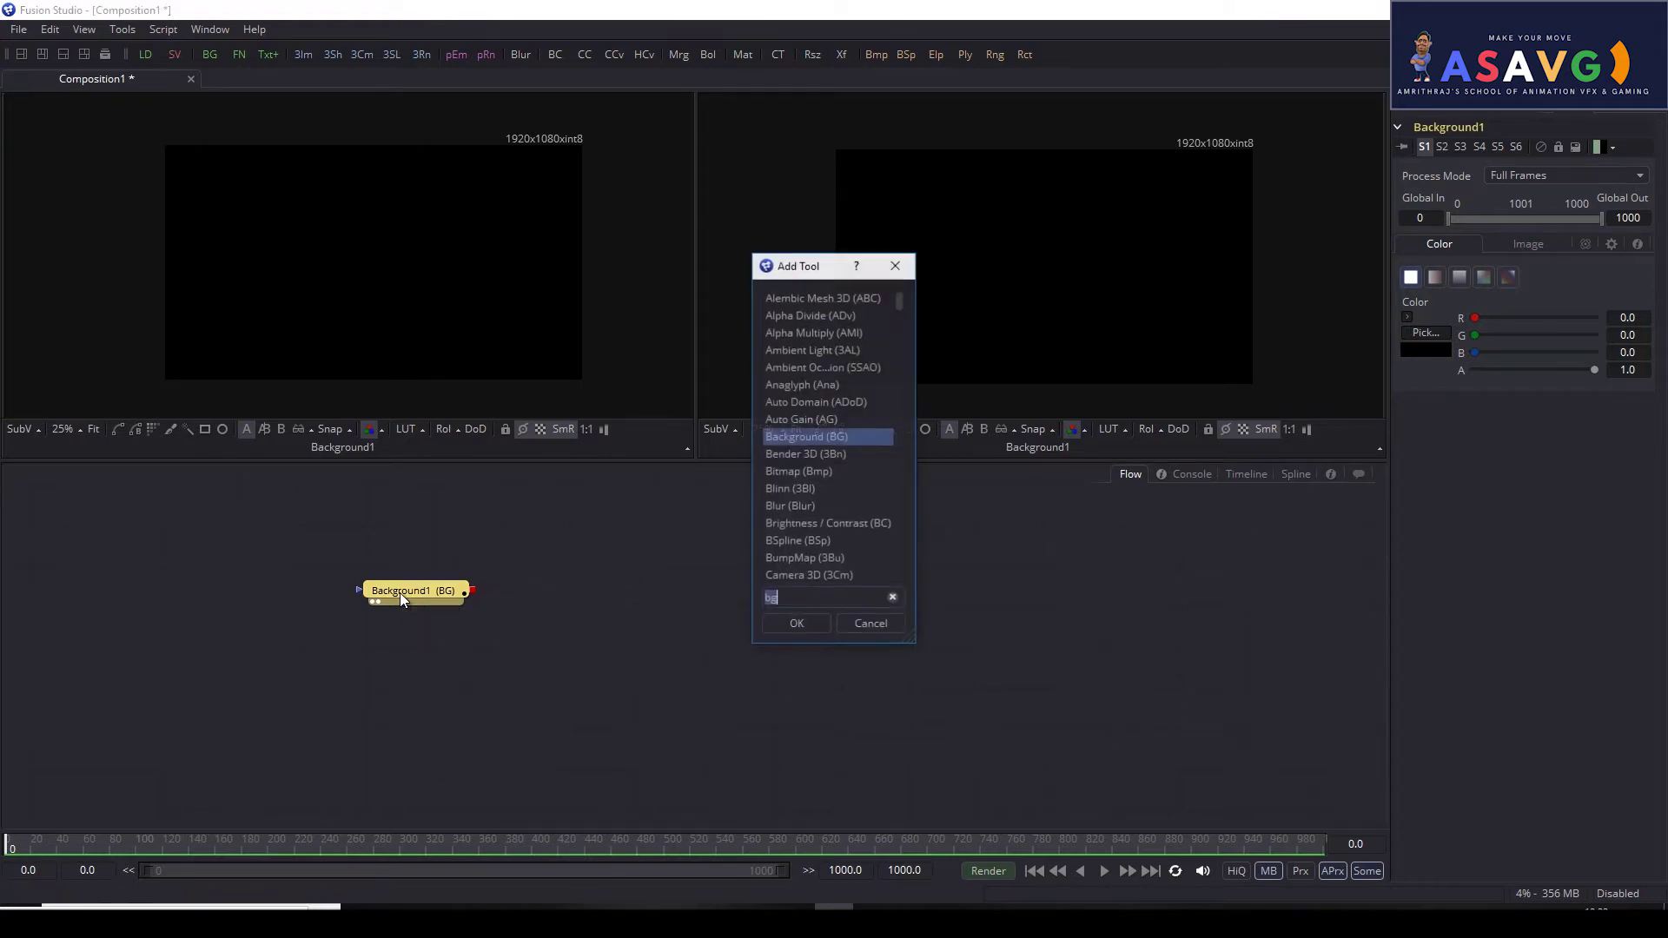
{"action": "type", "text": "tex"}
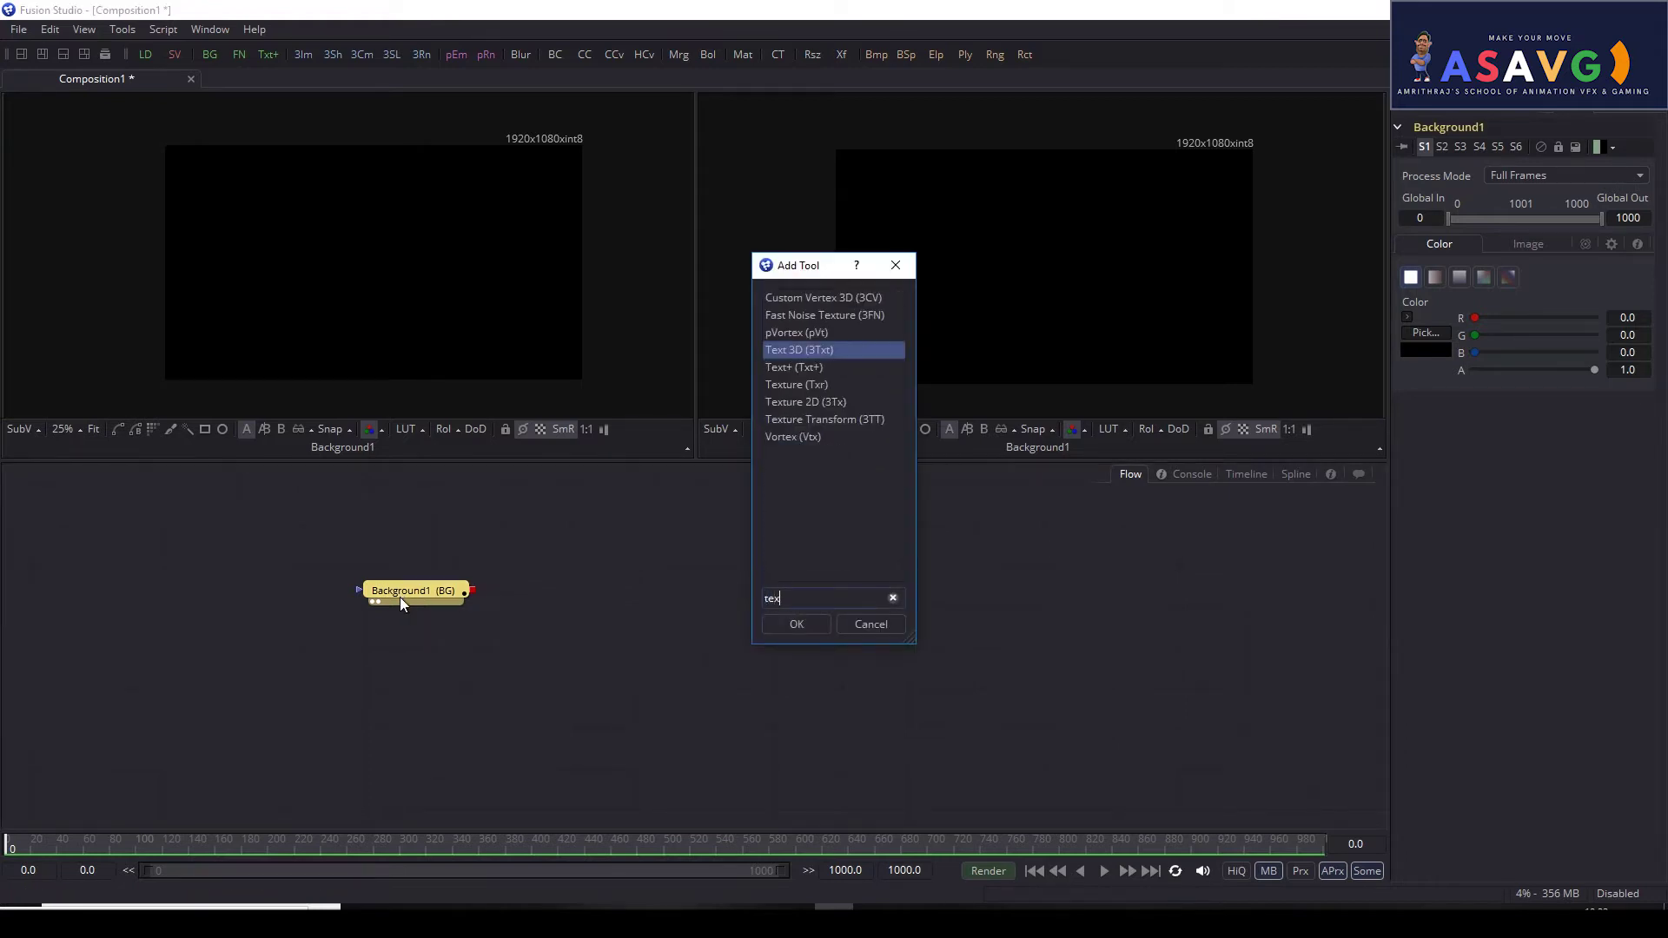
{"action": "left_click", "coordinate": [833, 372]}
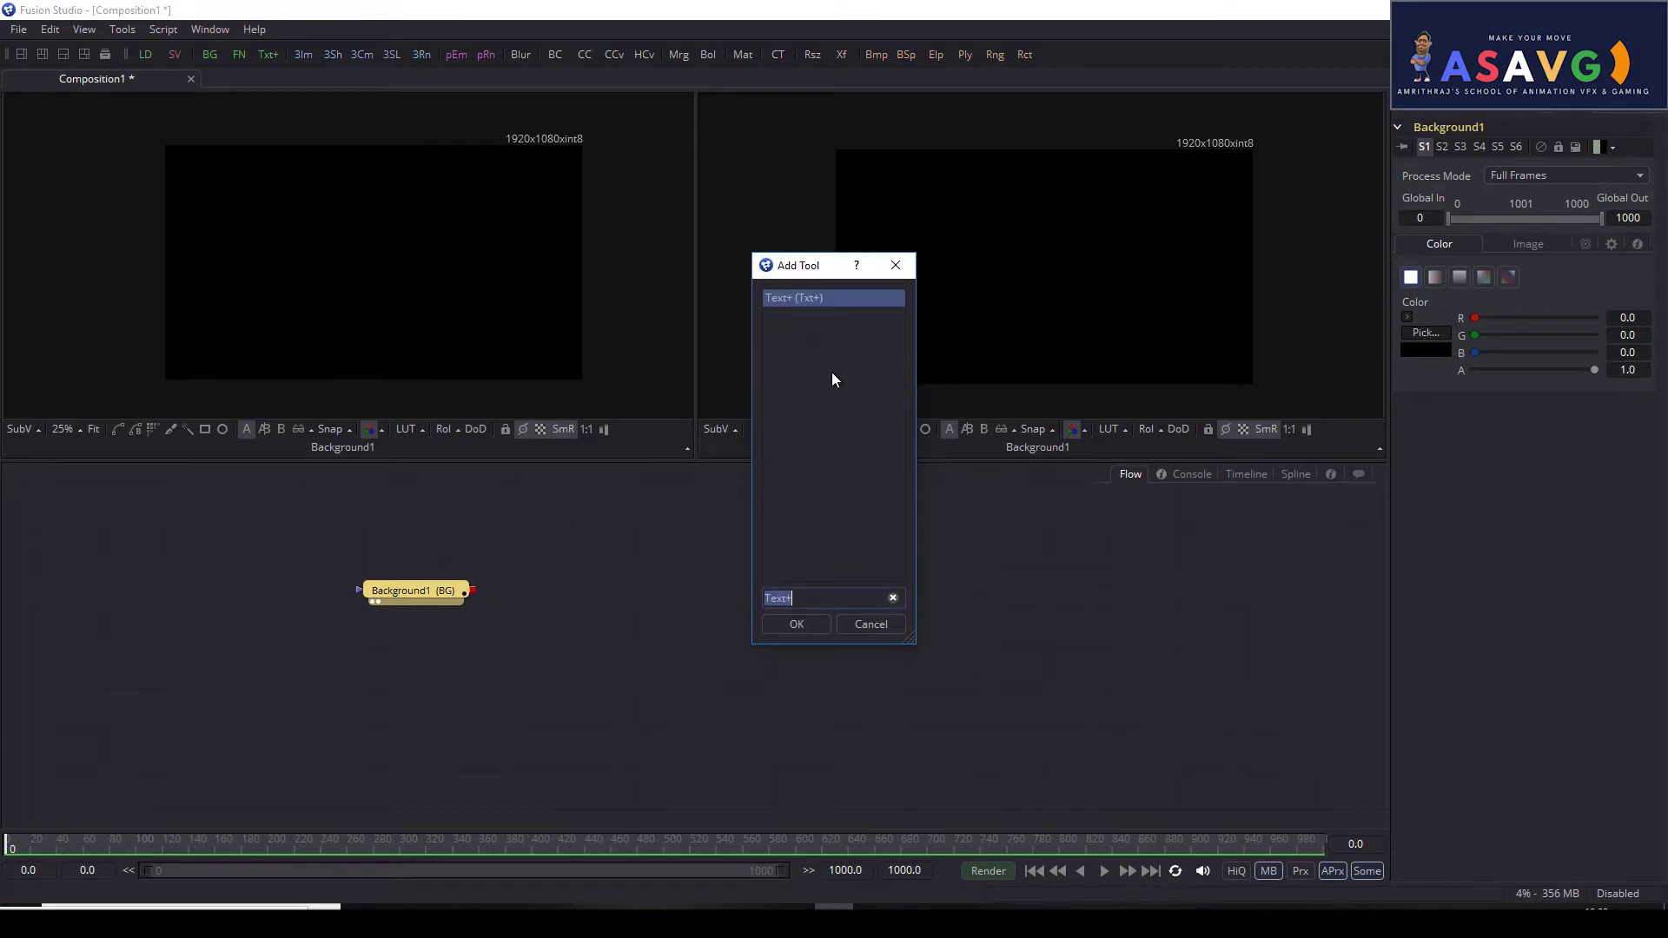
{"action": "left_click", "coordinate": [798, 624]}
{"action": "mouse_move", "coordinate": [419, 634]}
{"action": "left_mouse_down"}
{"action": "mouse_move", "coordinate": [923, 617]}
{"action": "mouse_move", "coordinate": [800, 615]}
{"action": "left_mouse_up"}
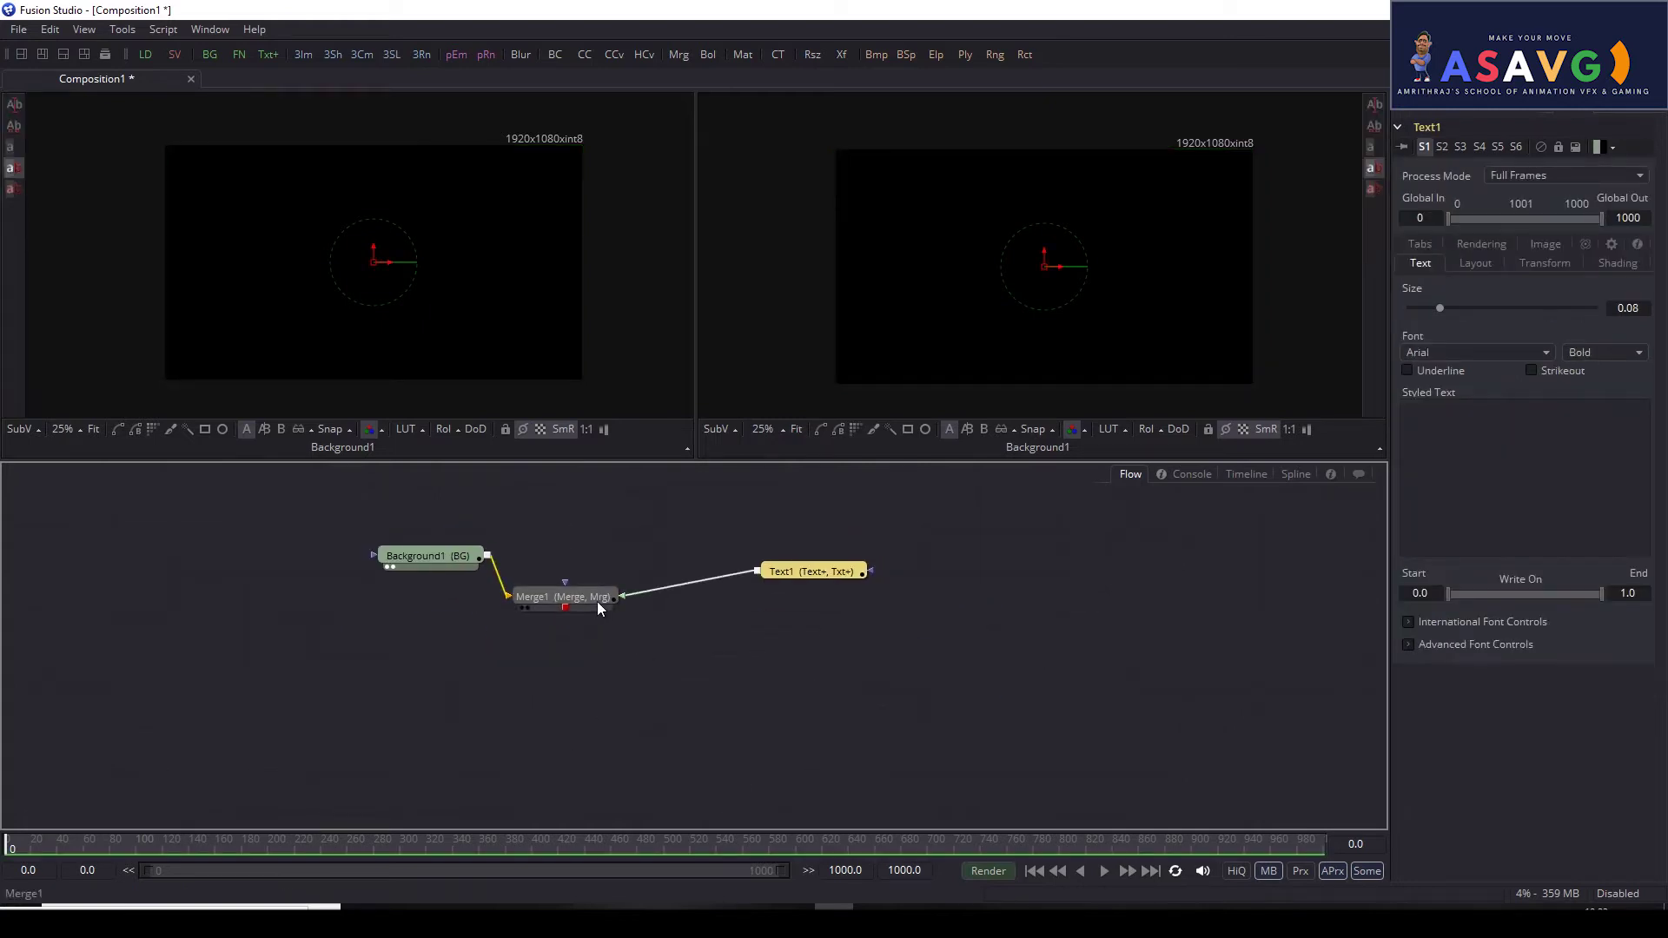
{"action": "key", "text": "Delete"}
{"action": "left_click", "coordinate": [584, 596]}
{"action": "key", "text": "Delete"}
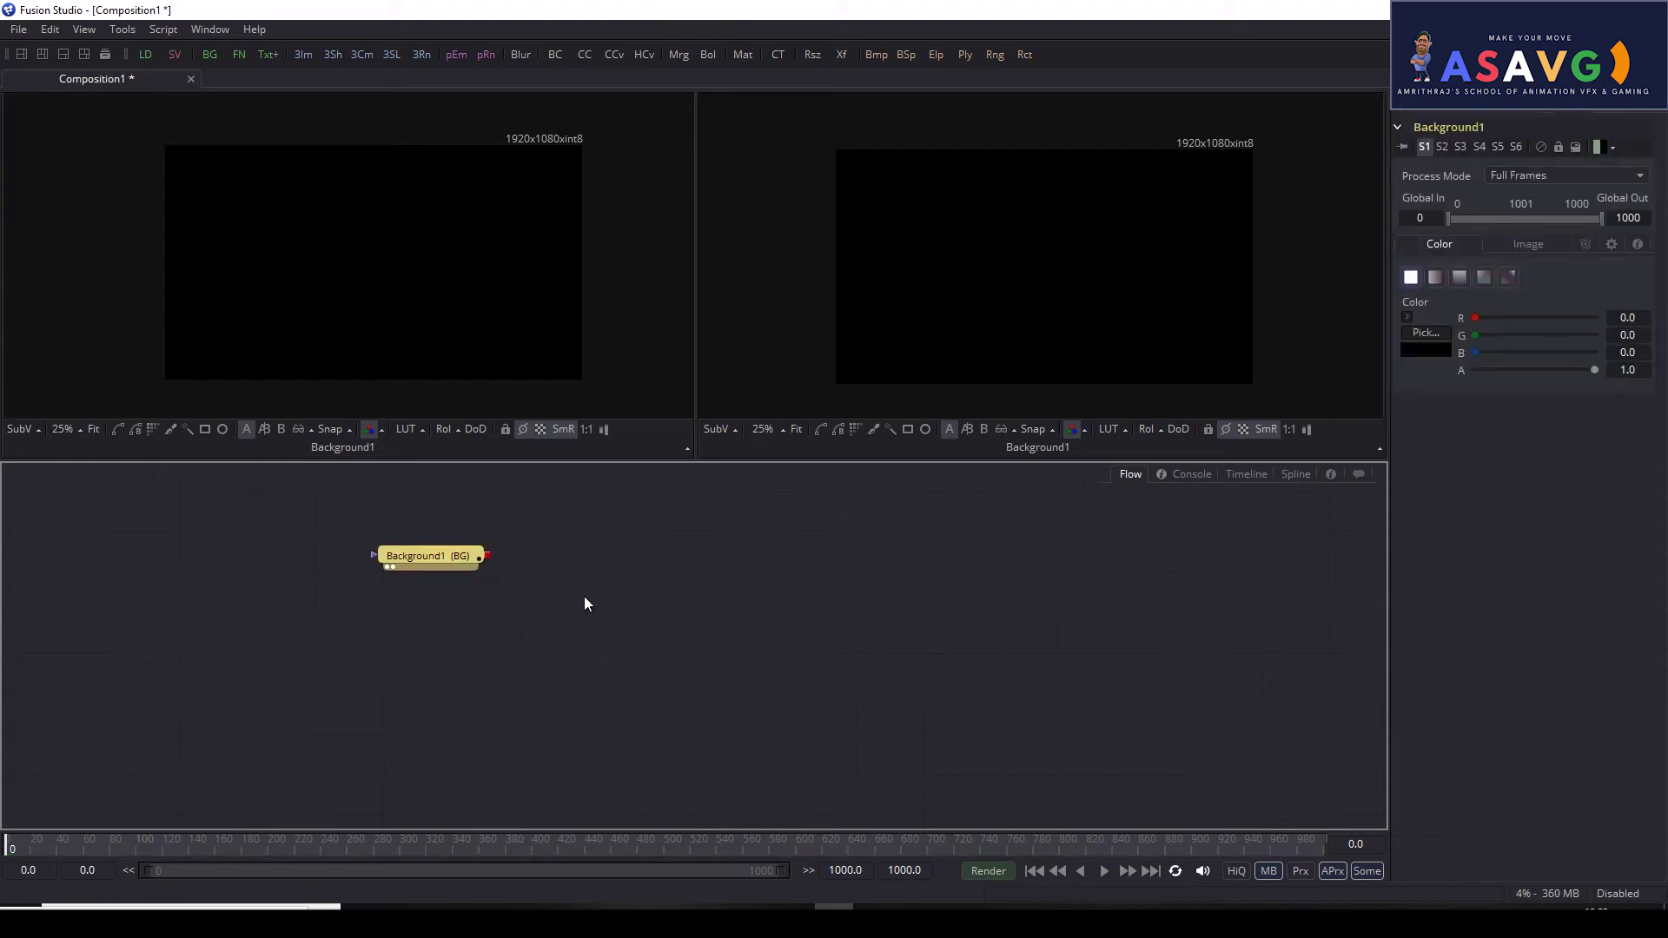
{"action": "left_click_drag", "start_coordinate": [610, 650], "coordinate": [565, 588]}
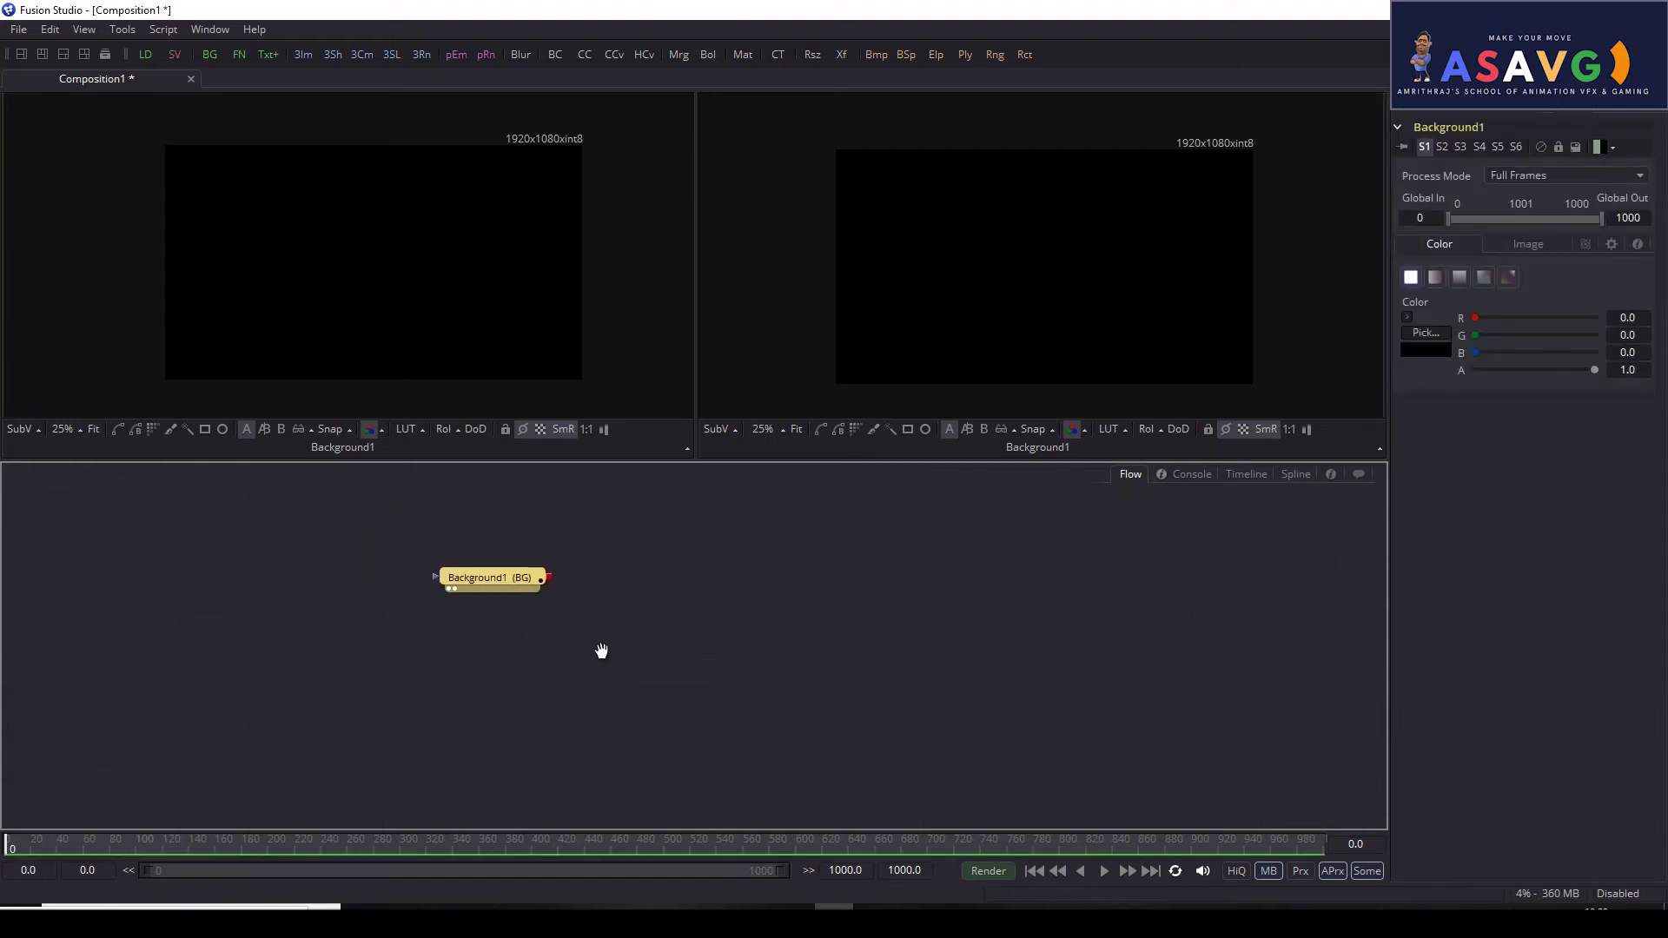
{"action": "left_click", "coordinate": [570, 586]}
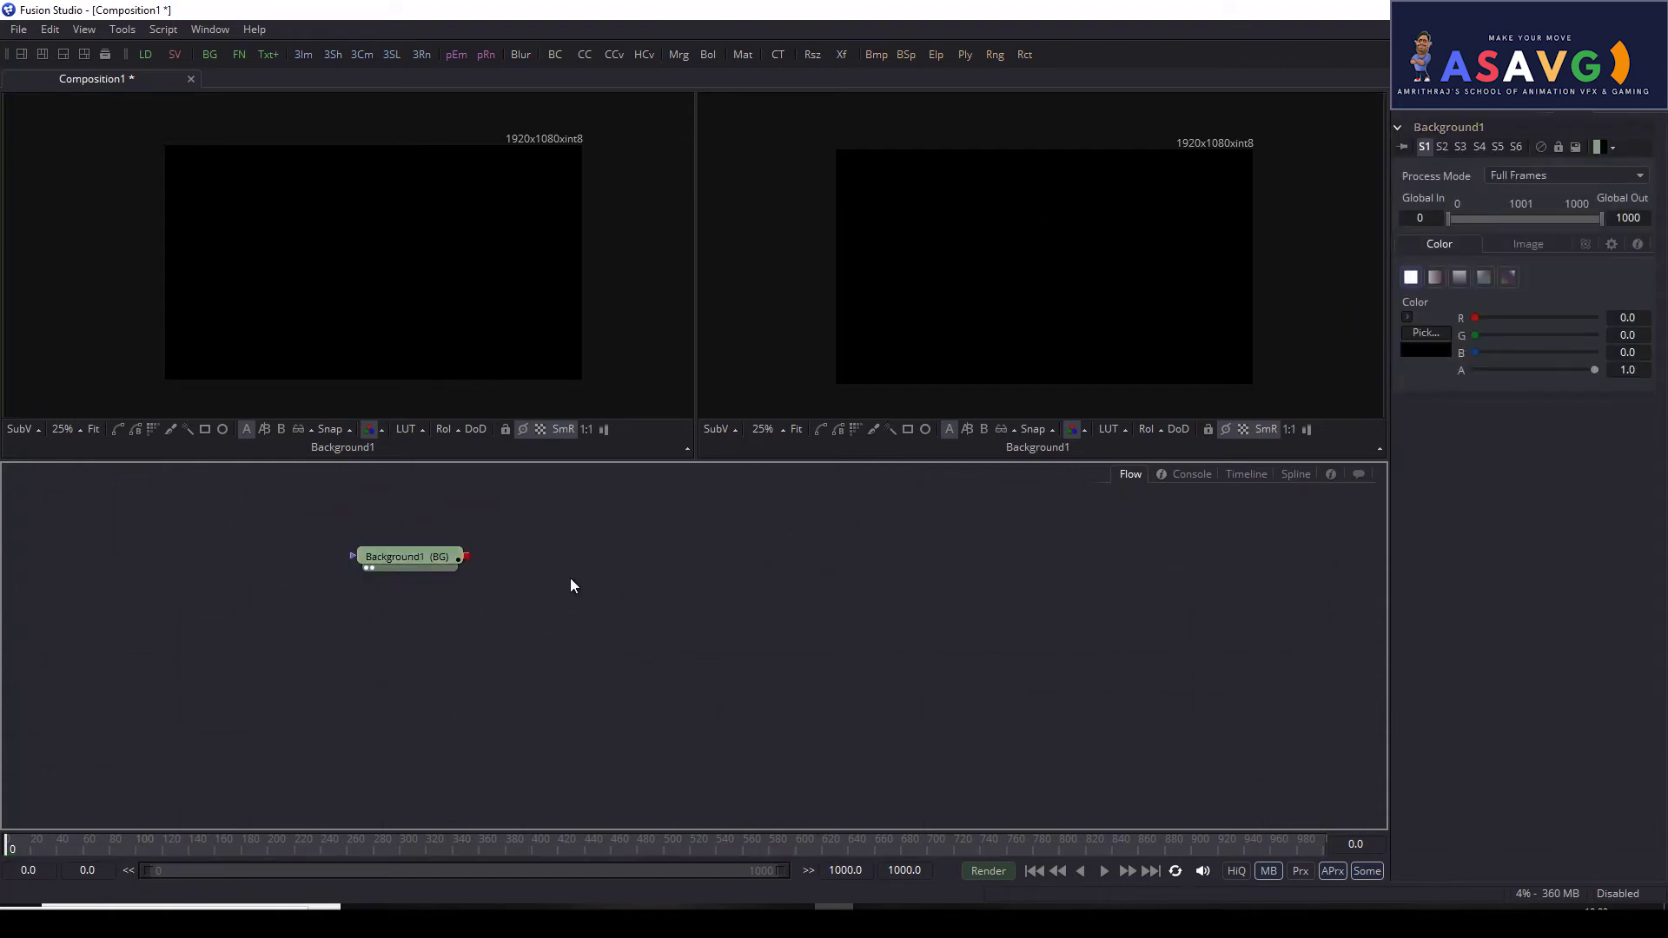
{"action": "key", "text": "ctrl+space"}
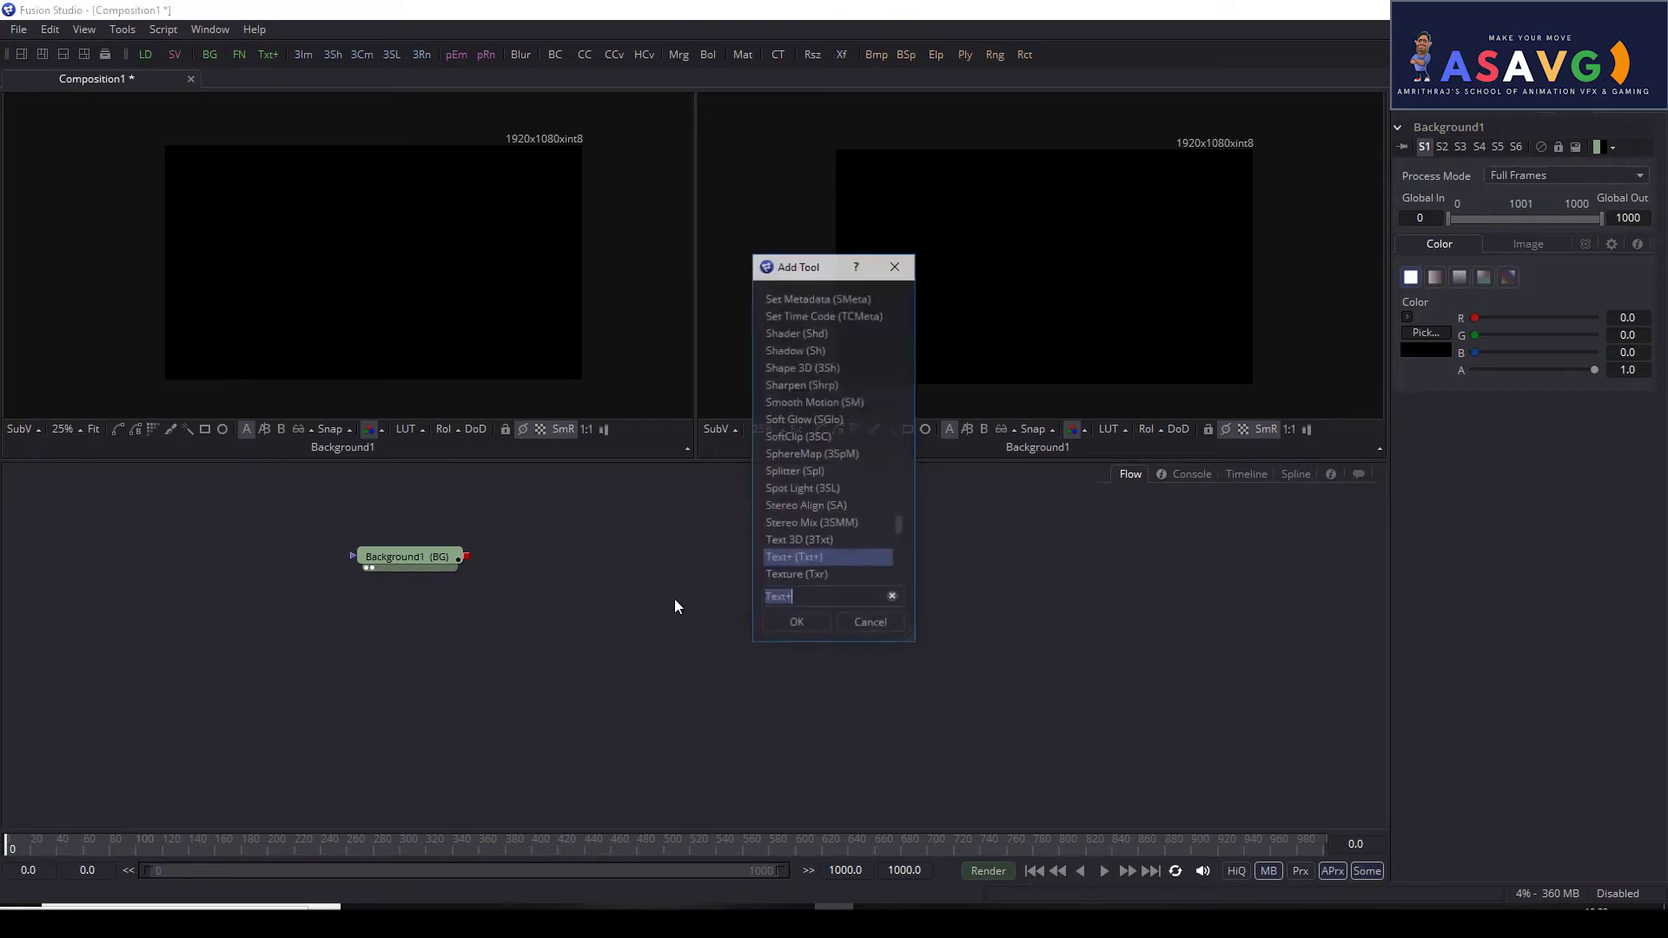
{"action": "type", "text": "text"}
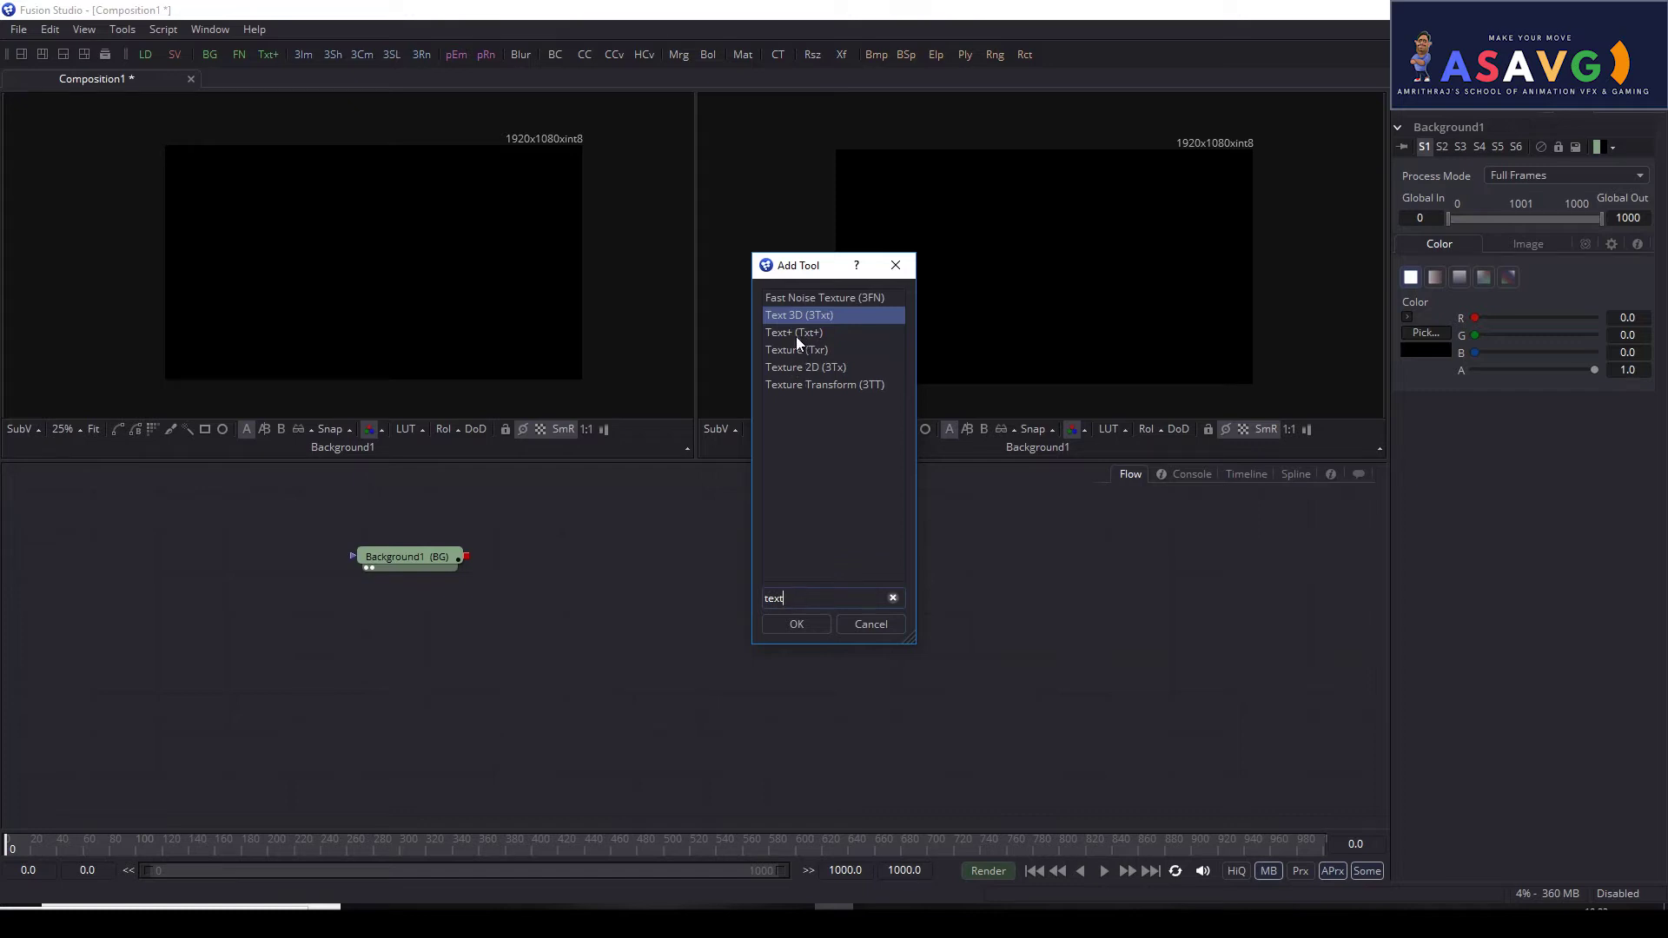
{"action": "left_click", "coordinate": [799, 332]}
{"action": "left_click", "coordinate": [822, 624]}
{"action": "mouse_move", "coordinate": [724, 600]}
{"action": "left_mouse_down"}
{"action": "mouse_move", "coordinate": [674, 695]}
{"action": "mouse_move", "coordinate": [677, 590]}
{"action": "left_mouse_up"}
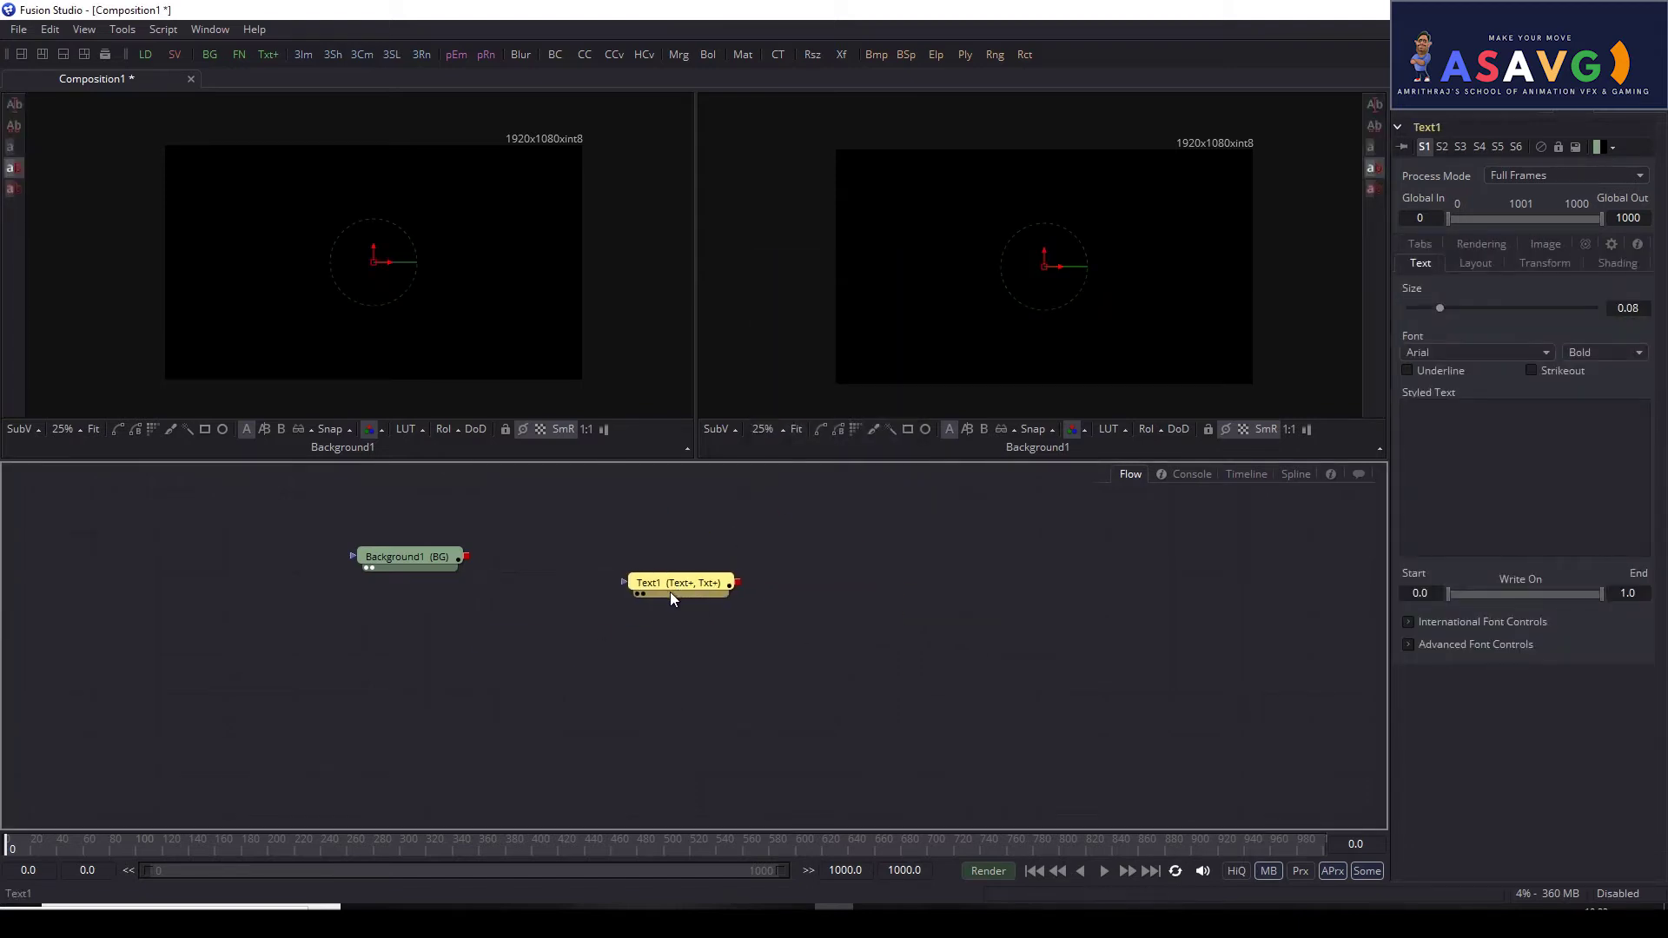
{"action": "key", "text": "Delete"}
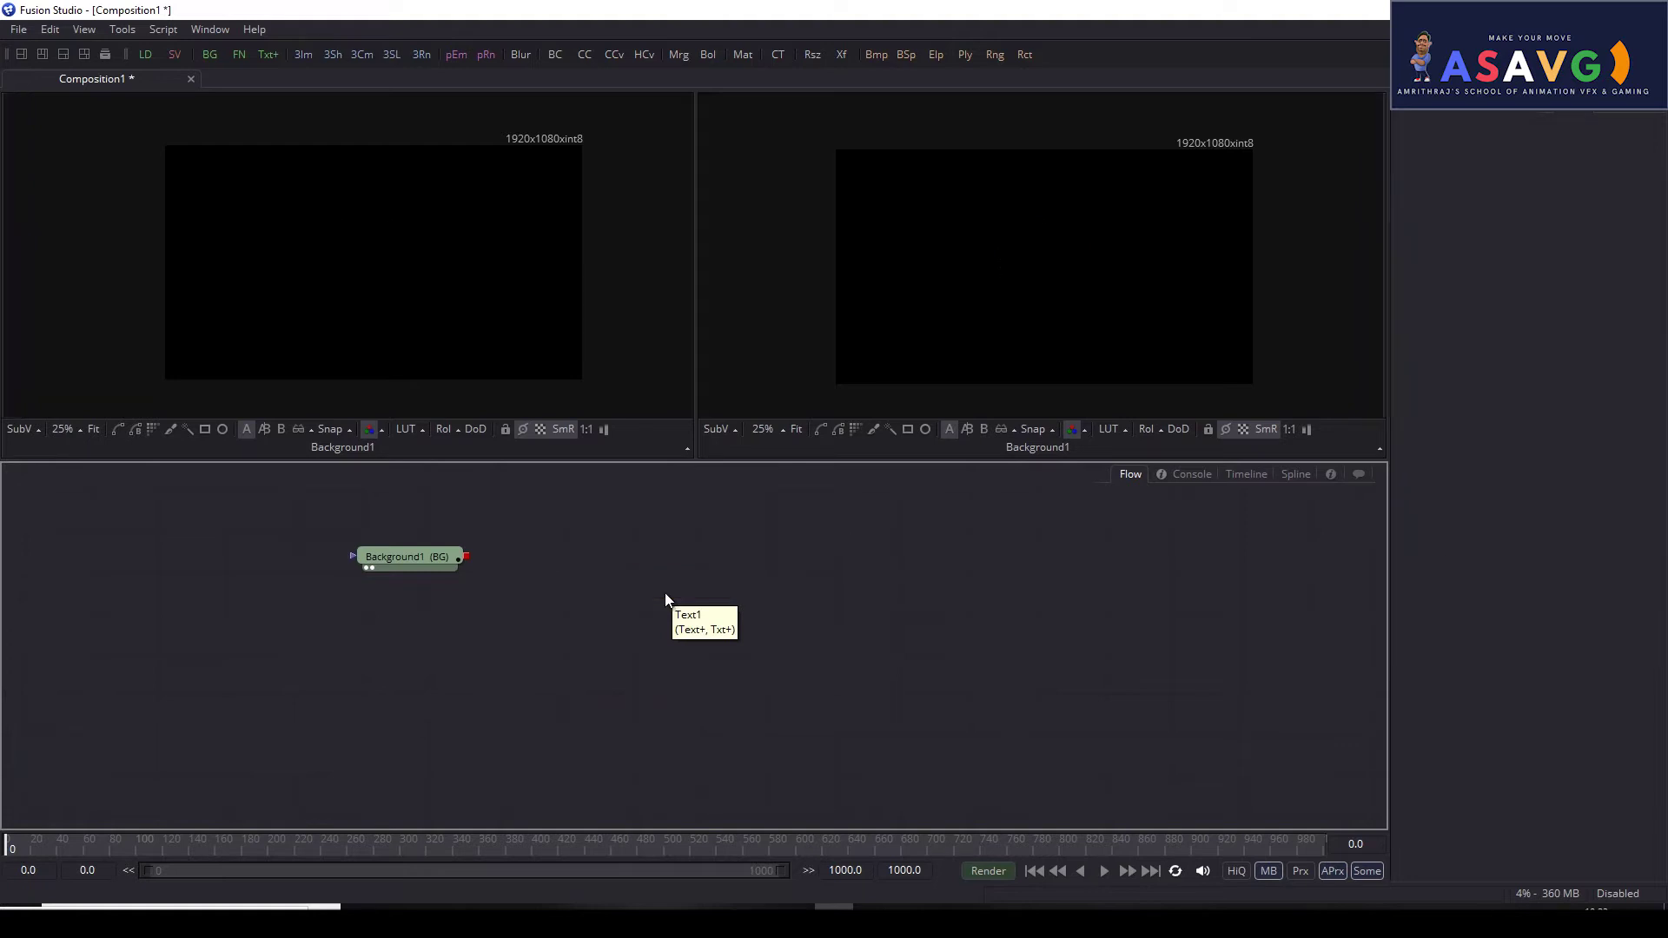
Step: Add a Merge node after Background1 twice via 'mer' search, deleting it each time
{"action": "left_click", "coordinate": [415, 556]}
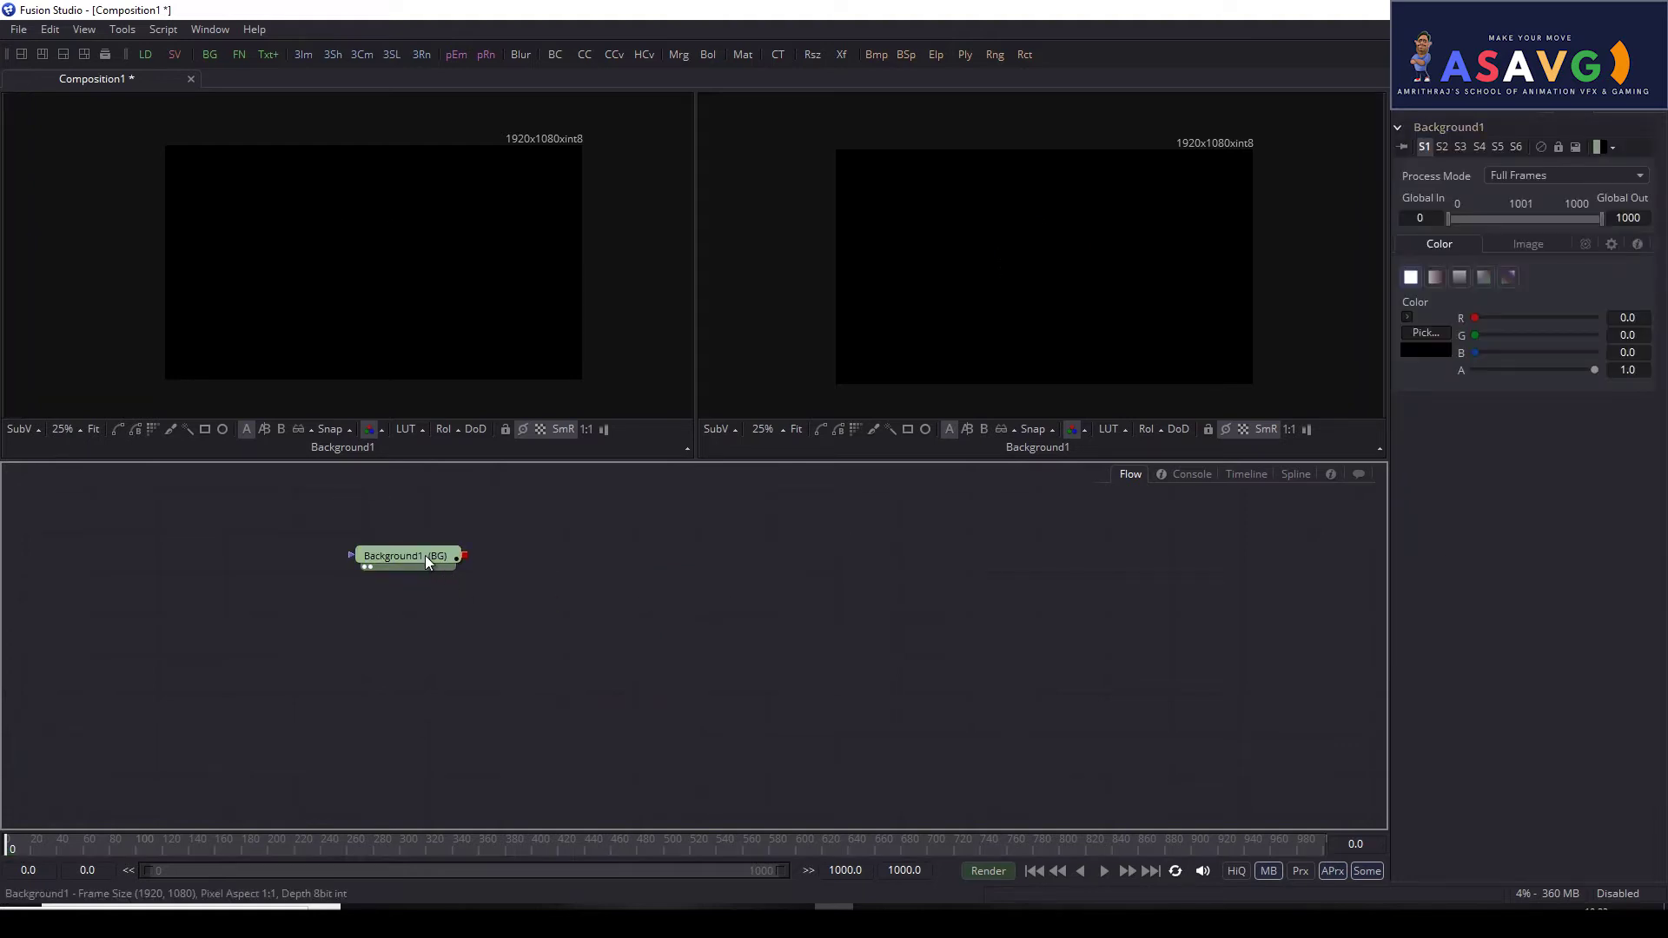
{"action": "left_click", "coordinate": [425, 555]}
{"action": "key", "text": "ctrl+space"}
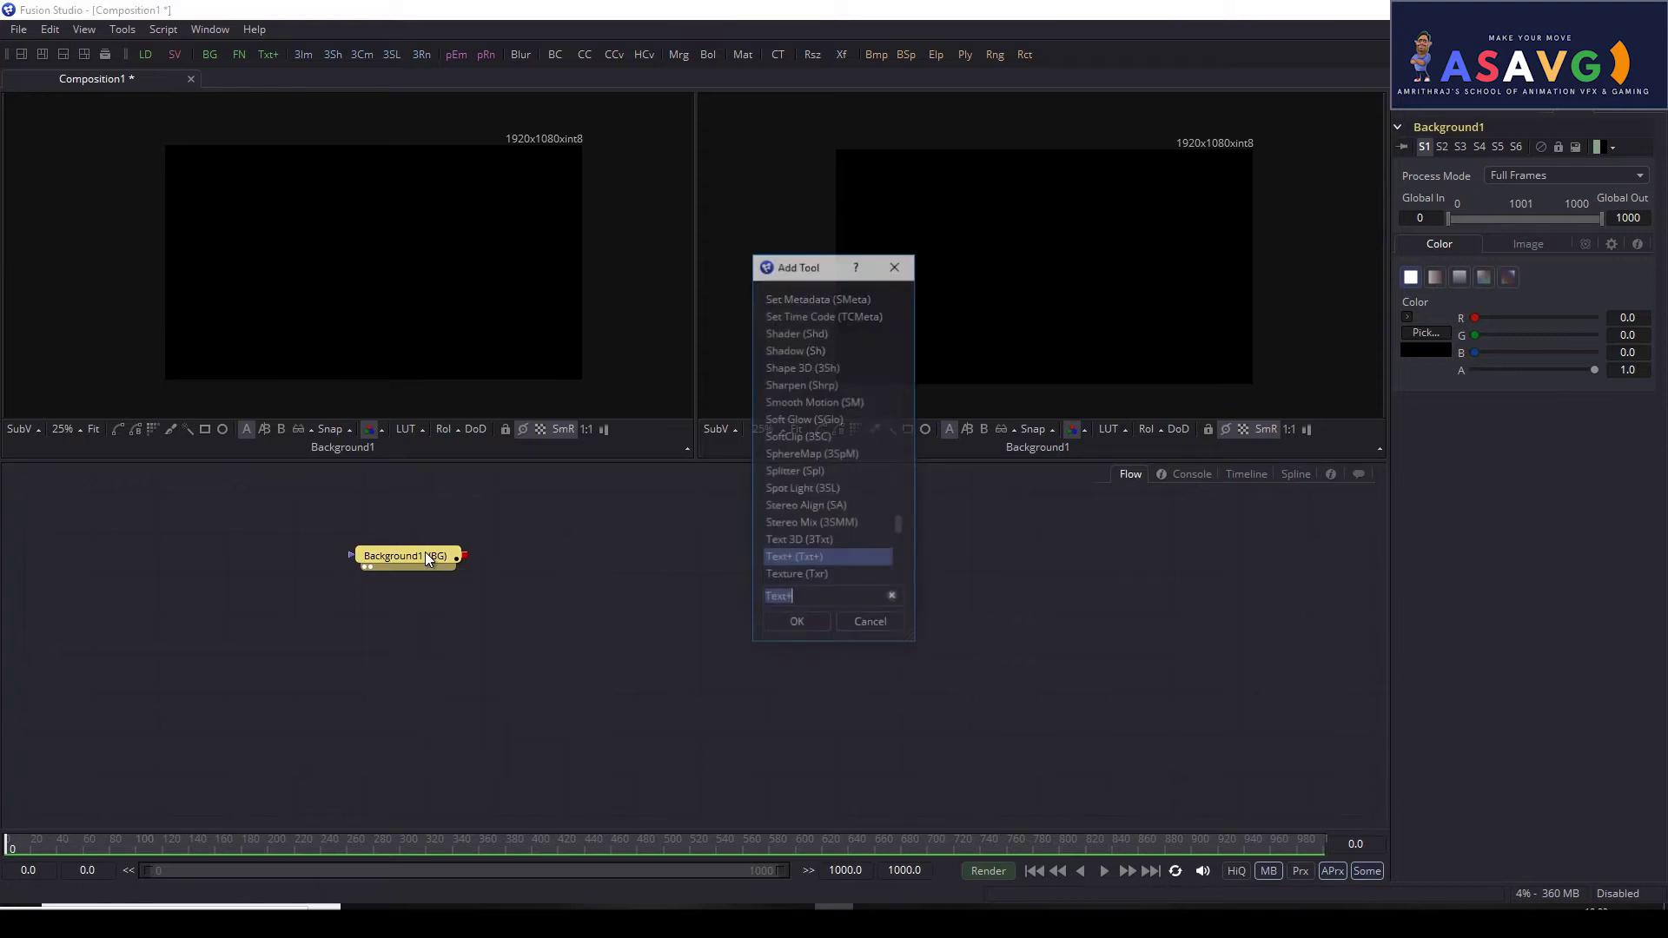
{"action": "type", "text": "mer"}
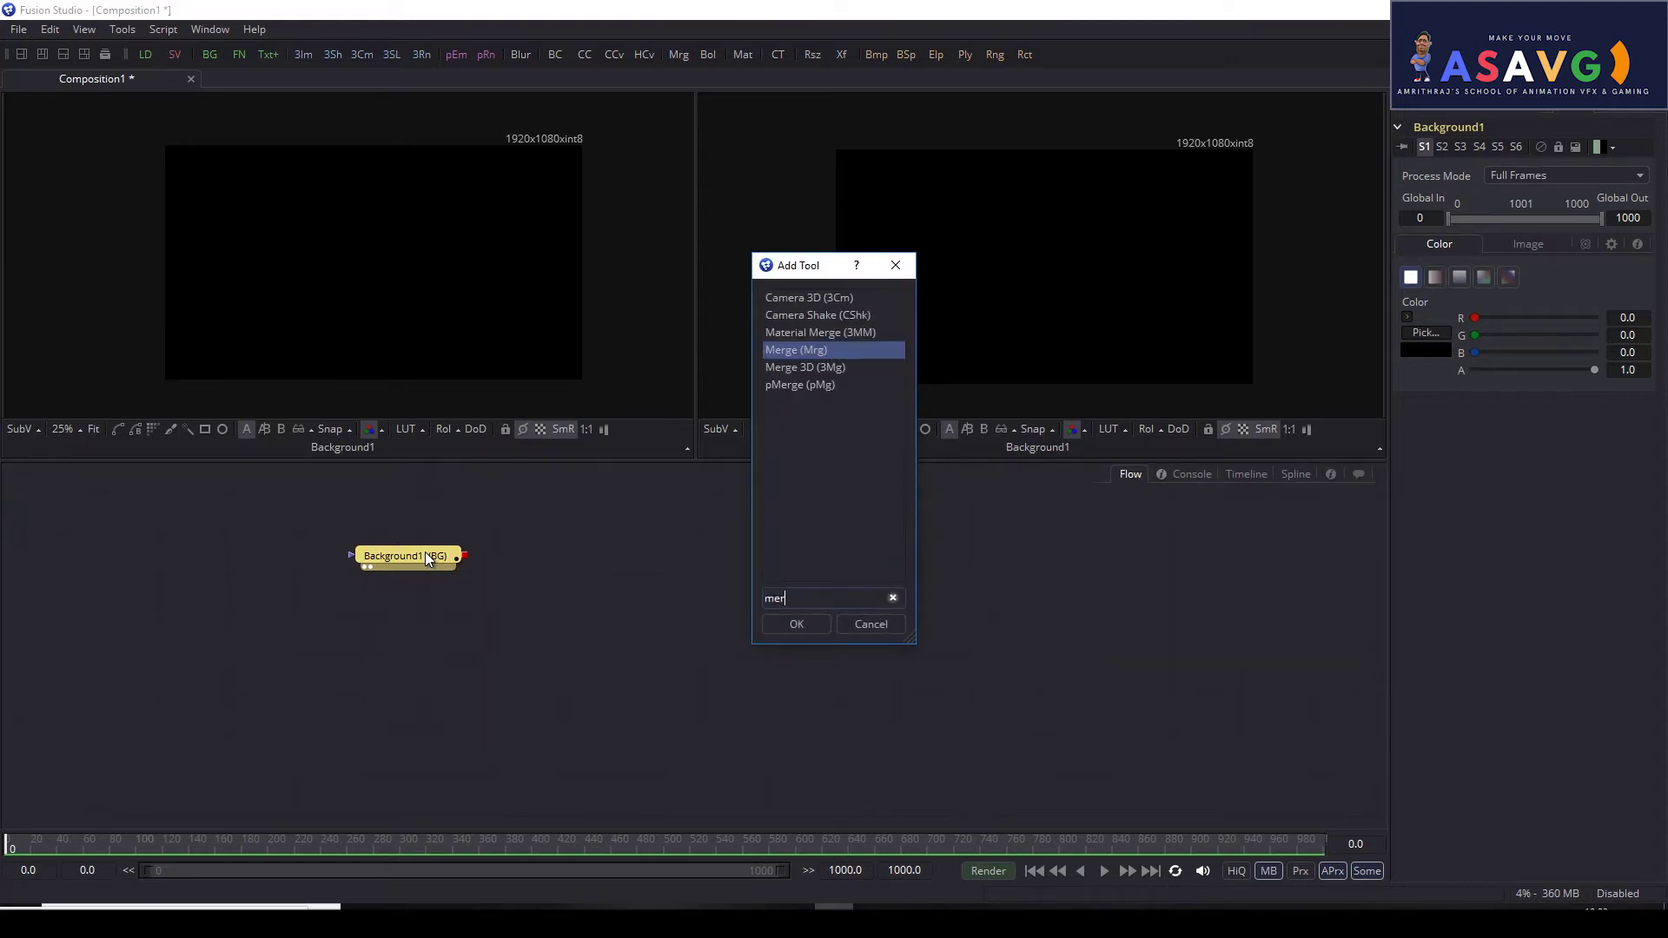
{"action": "left_click", "coordinate": [798, 622]}
{"action": "left_click_drag", "start_coordinate": [526, 558], "coordinate": [599, 587]}
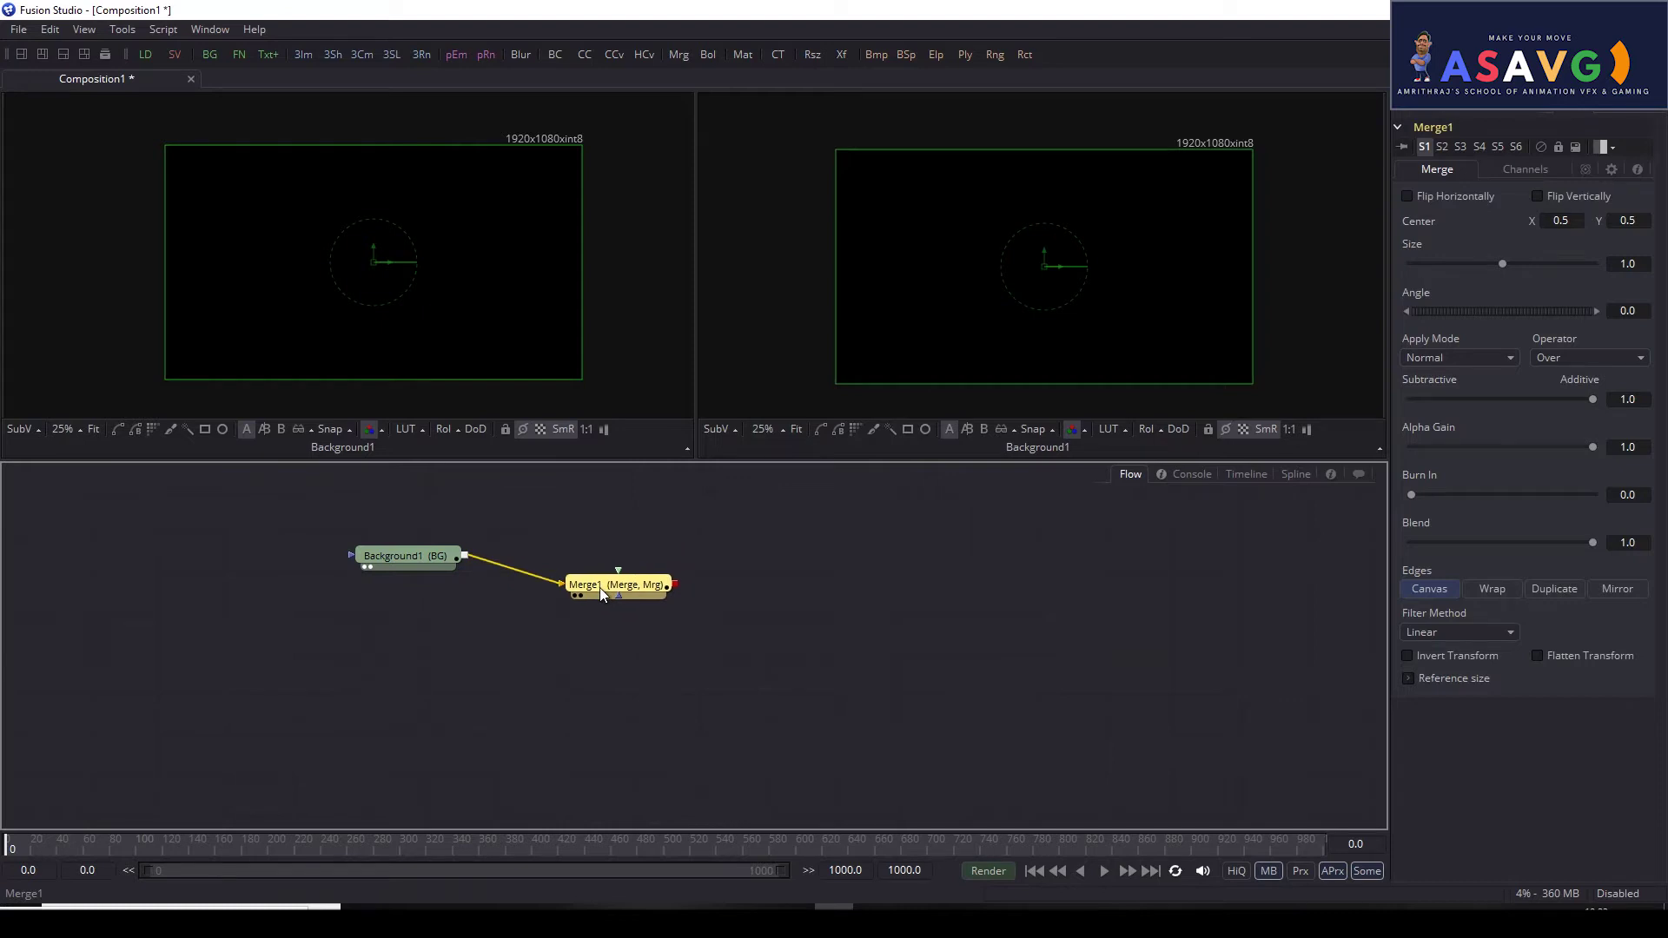
{"action": "key", "text": "Delete"}
{"action": "key", "text": "ctrl+space"}
{"action": "type", "text": "mer"}
{"action": "left_click", "coordinate": [788, 632]}
{"action": "left_click_drag", "start_coordinate": [521, 556], "coordinate": [554, 591]}
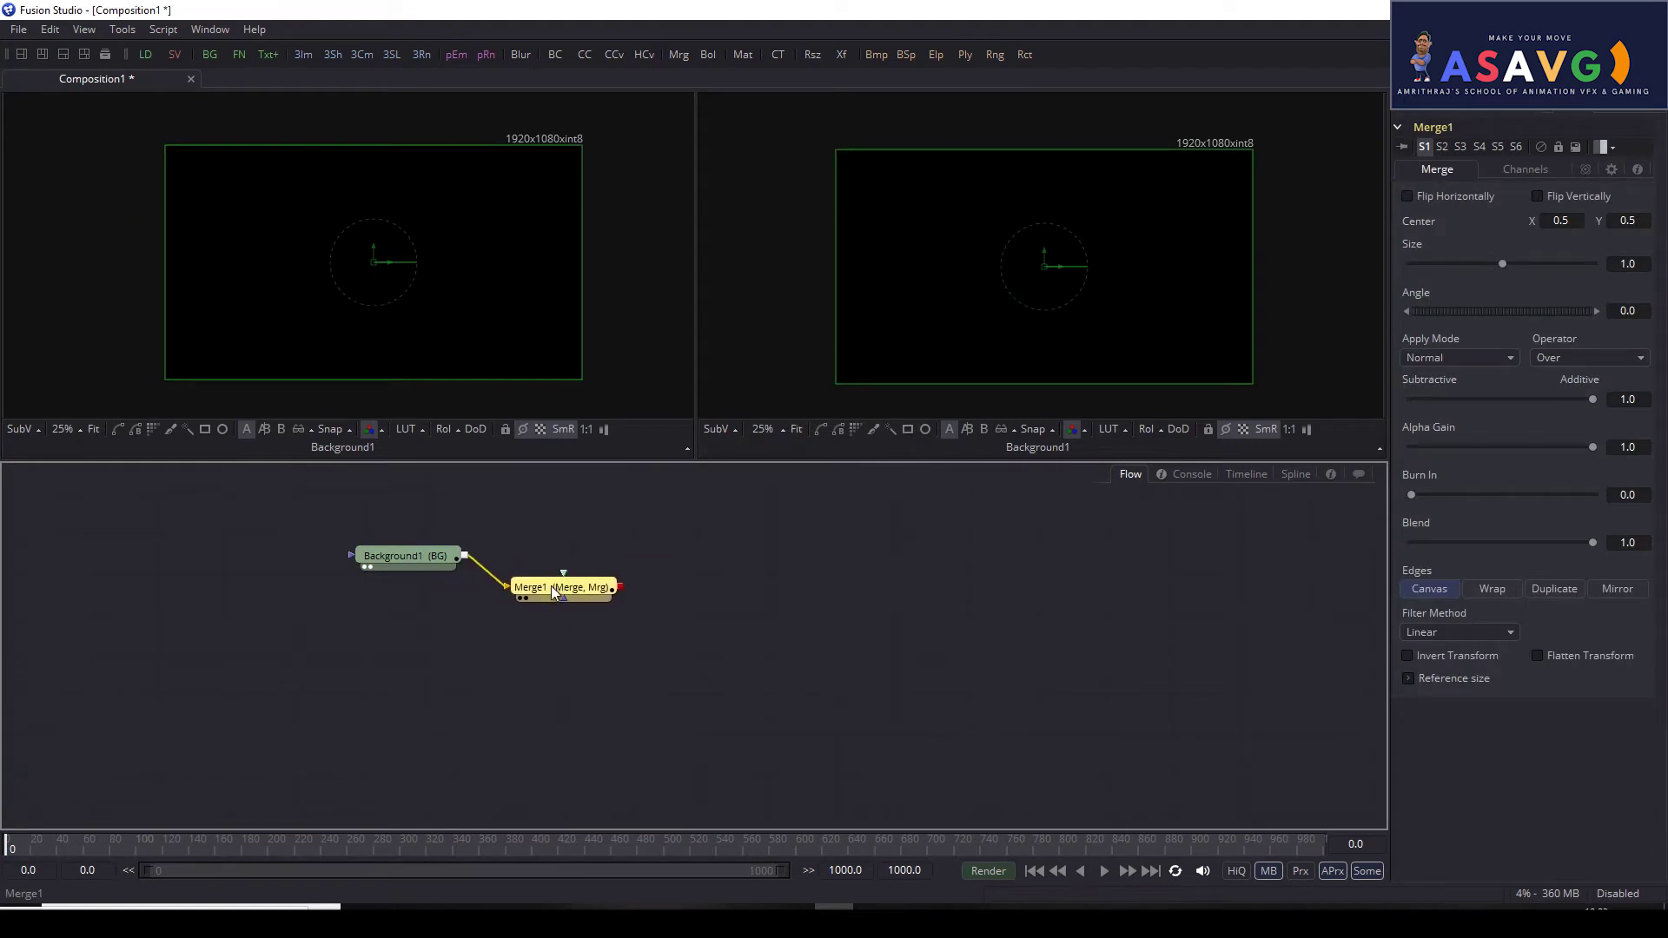
{"action": "key", "text": "Delete"}
Step: Add a Color Corrector via 'col' search, place it right of Background1, then delete it
{"action": "key", "text": "ctrl+space"}
{"action": "type", "text": "col"}
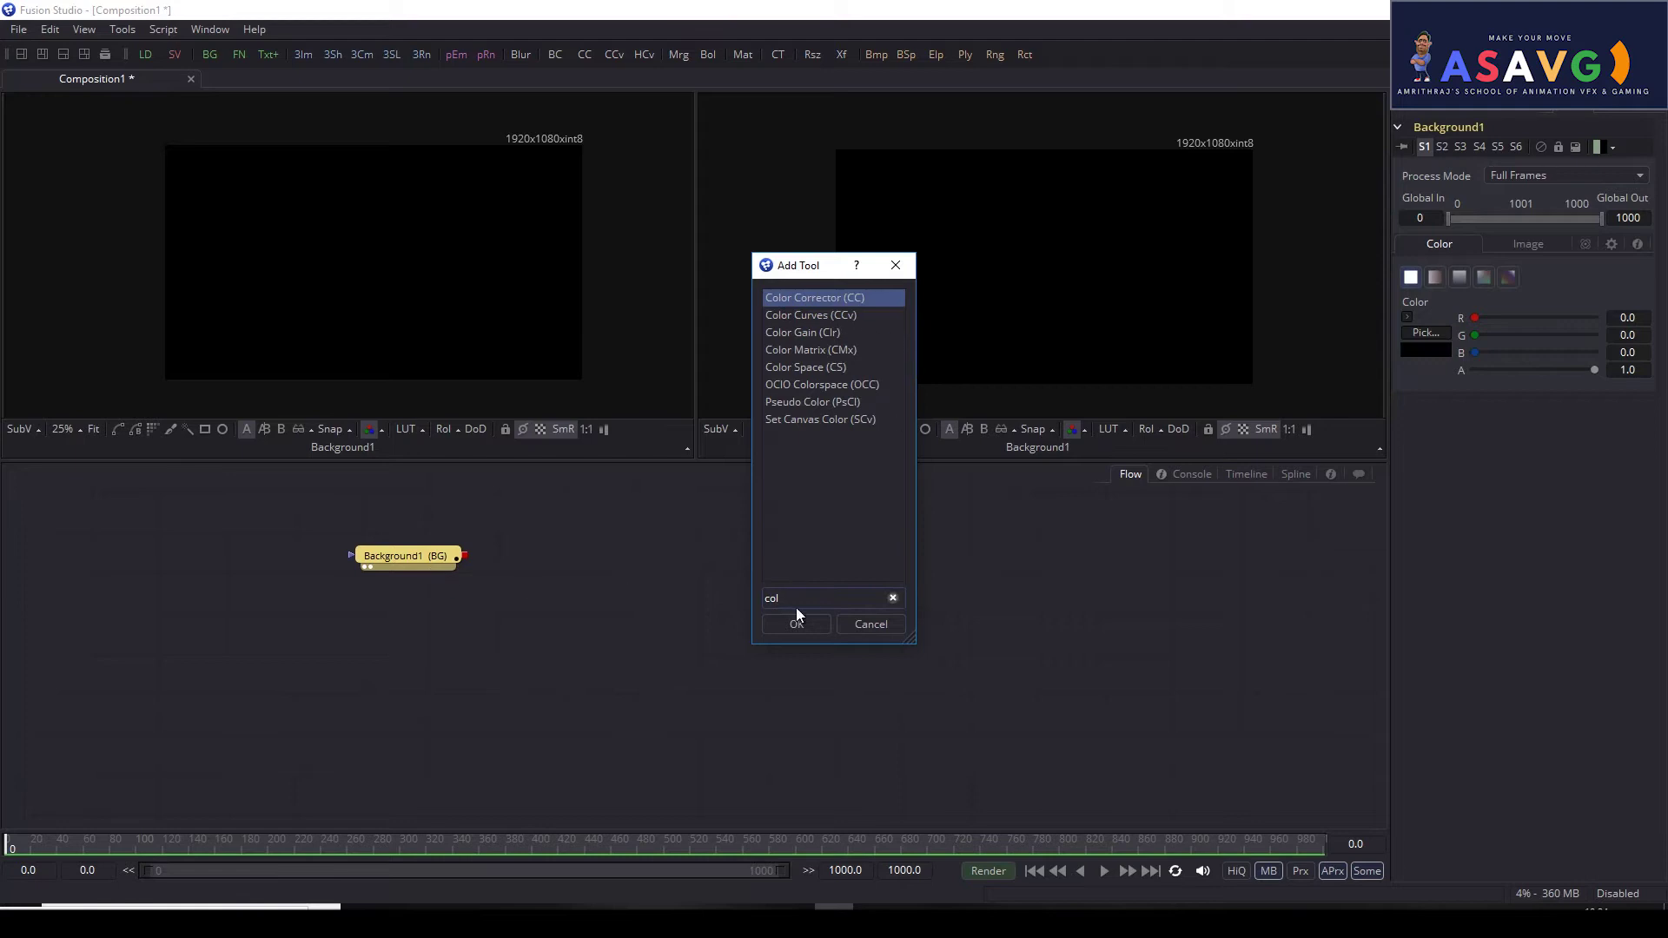
{"action": "left_click", "coordinate": [797, 622]}
{"action": "left_click_drag", "start_coordinate": [561, 552], "coordinate": [588, 576]}
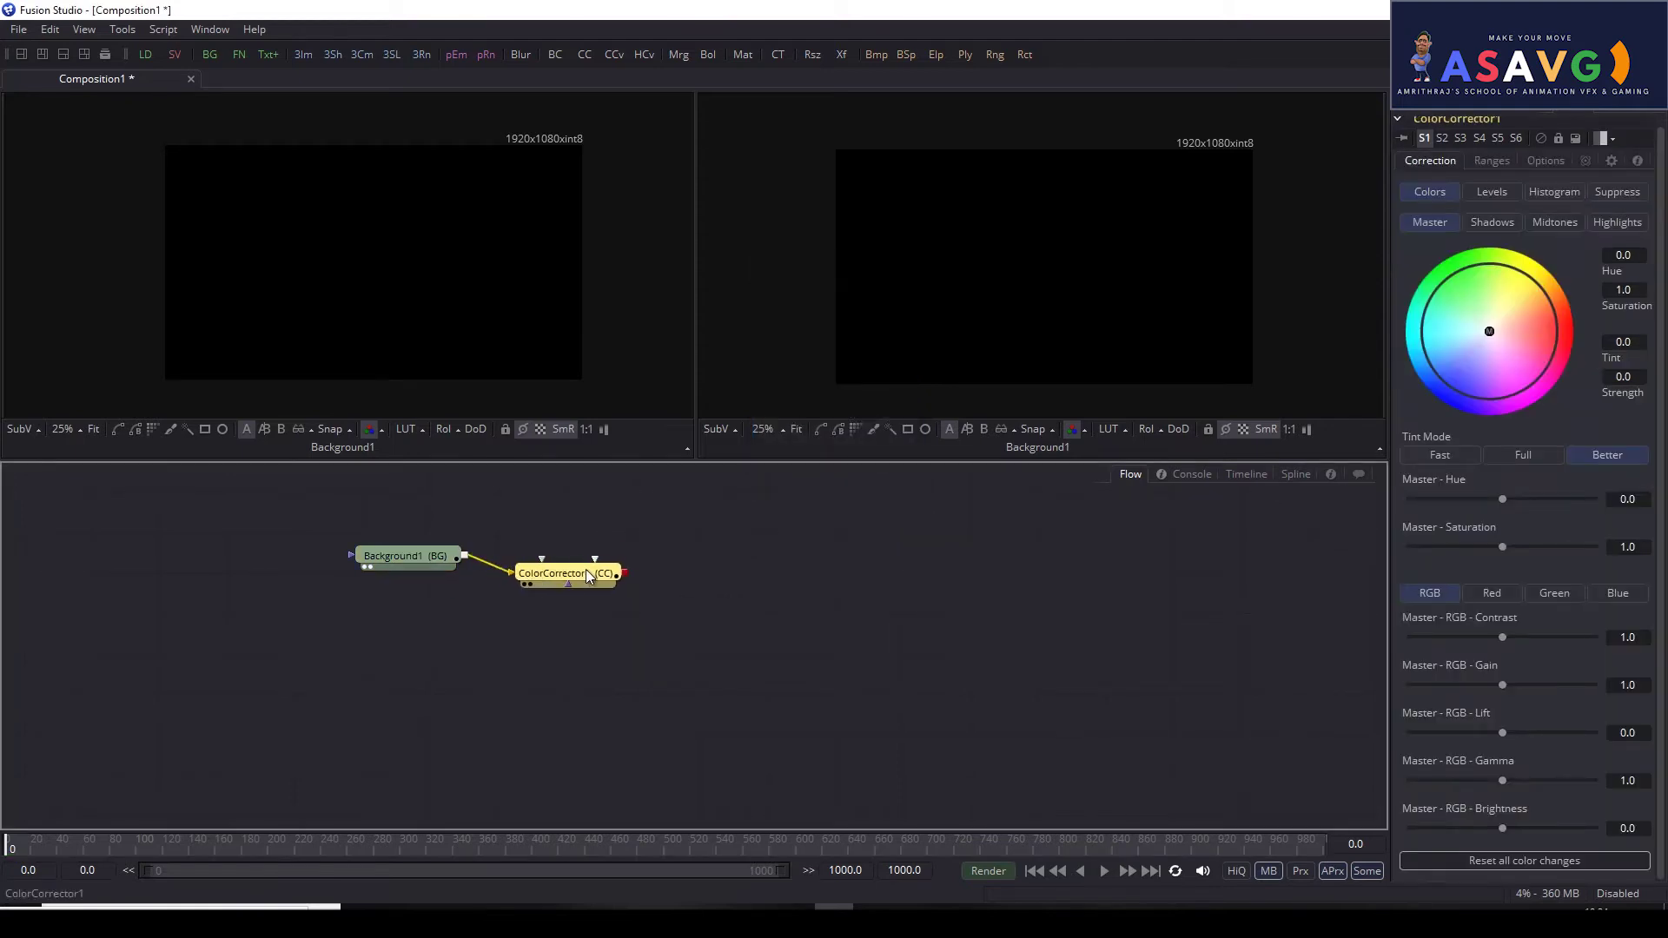
{"action": "key", "text": "Delete"}
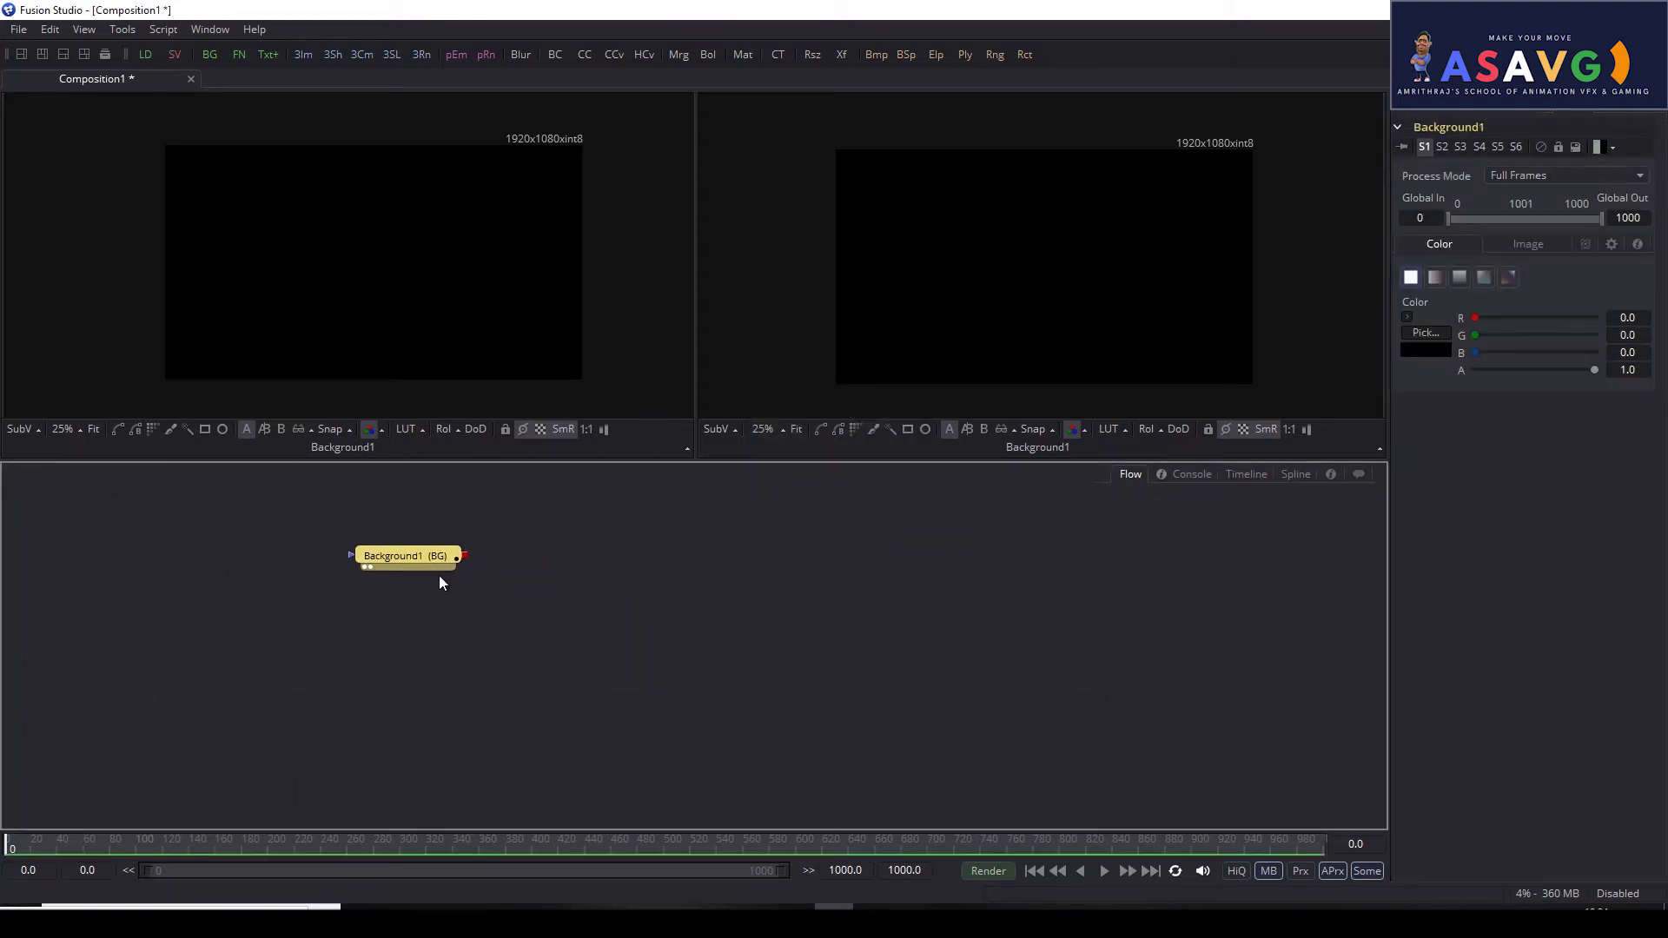
{"action": "mouse_move", "coordinate": [441, 565]}
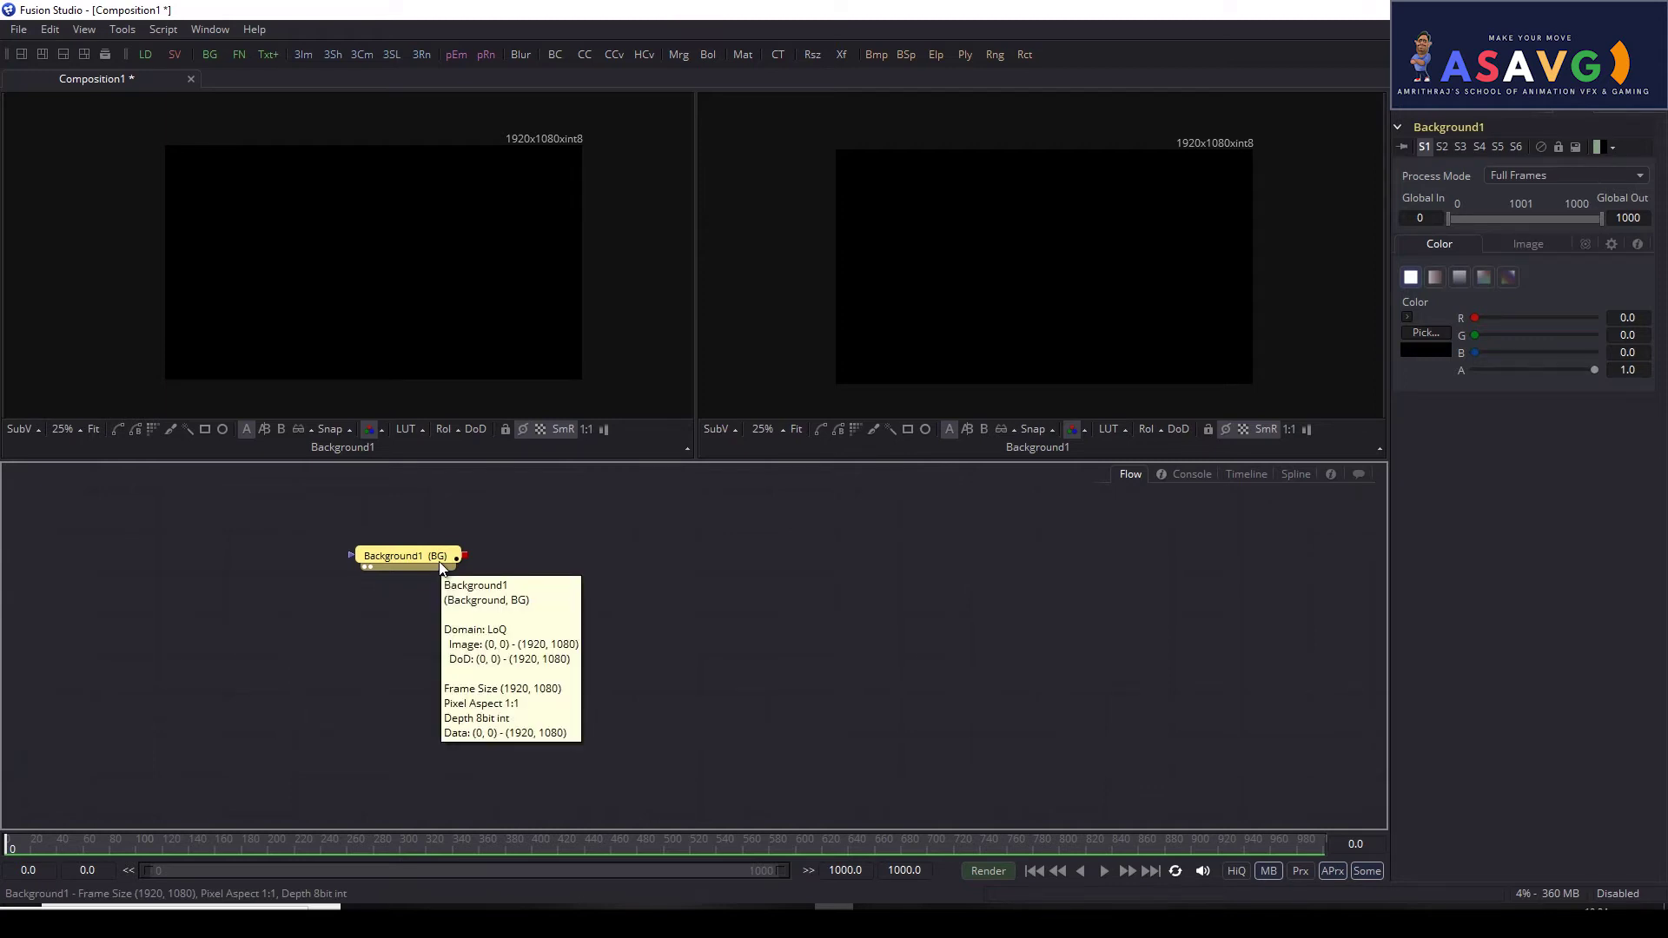
{"action": "key", "text": "ctrl+space"}
{"action": "type", "text": "coltext"}
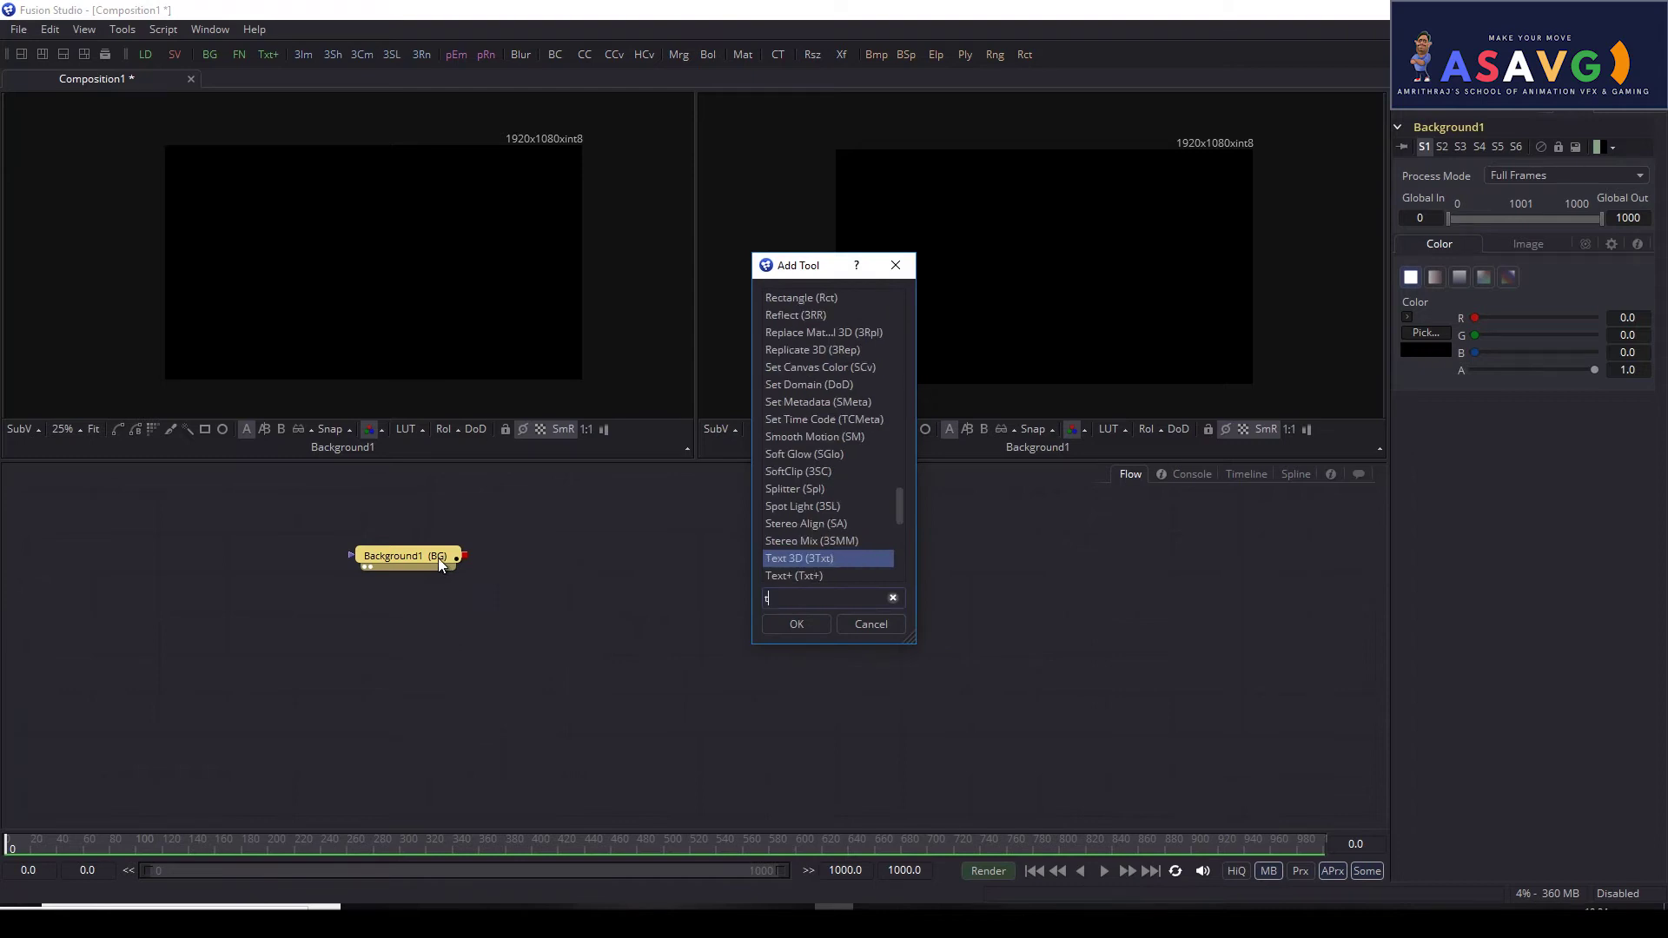
{"action": "type", "text": "+"}
{"action": "left_click", "coordinate": [797, 624]}
{"action": "left_click_drag", "start_coordinate": [418, 596], "coordinate": [909, 600]}
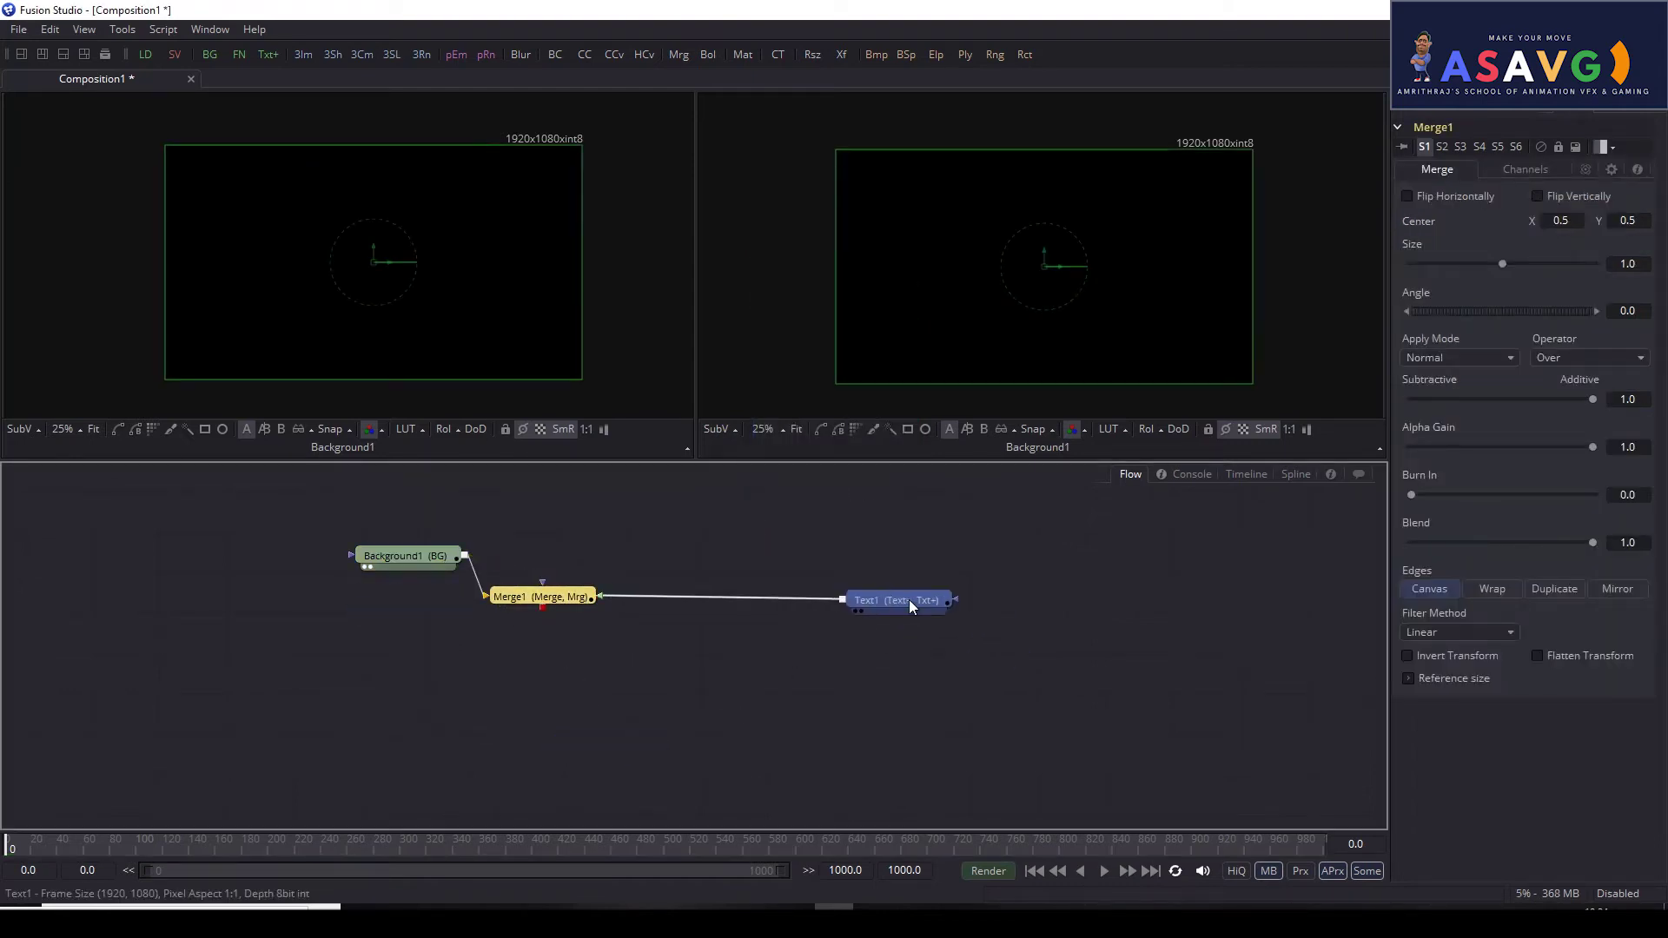
{"action": "left_click_drag", "start_coordinate": [696, 608], "coordinate": [800, 673]}
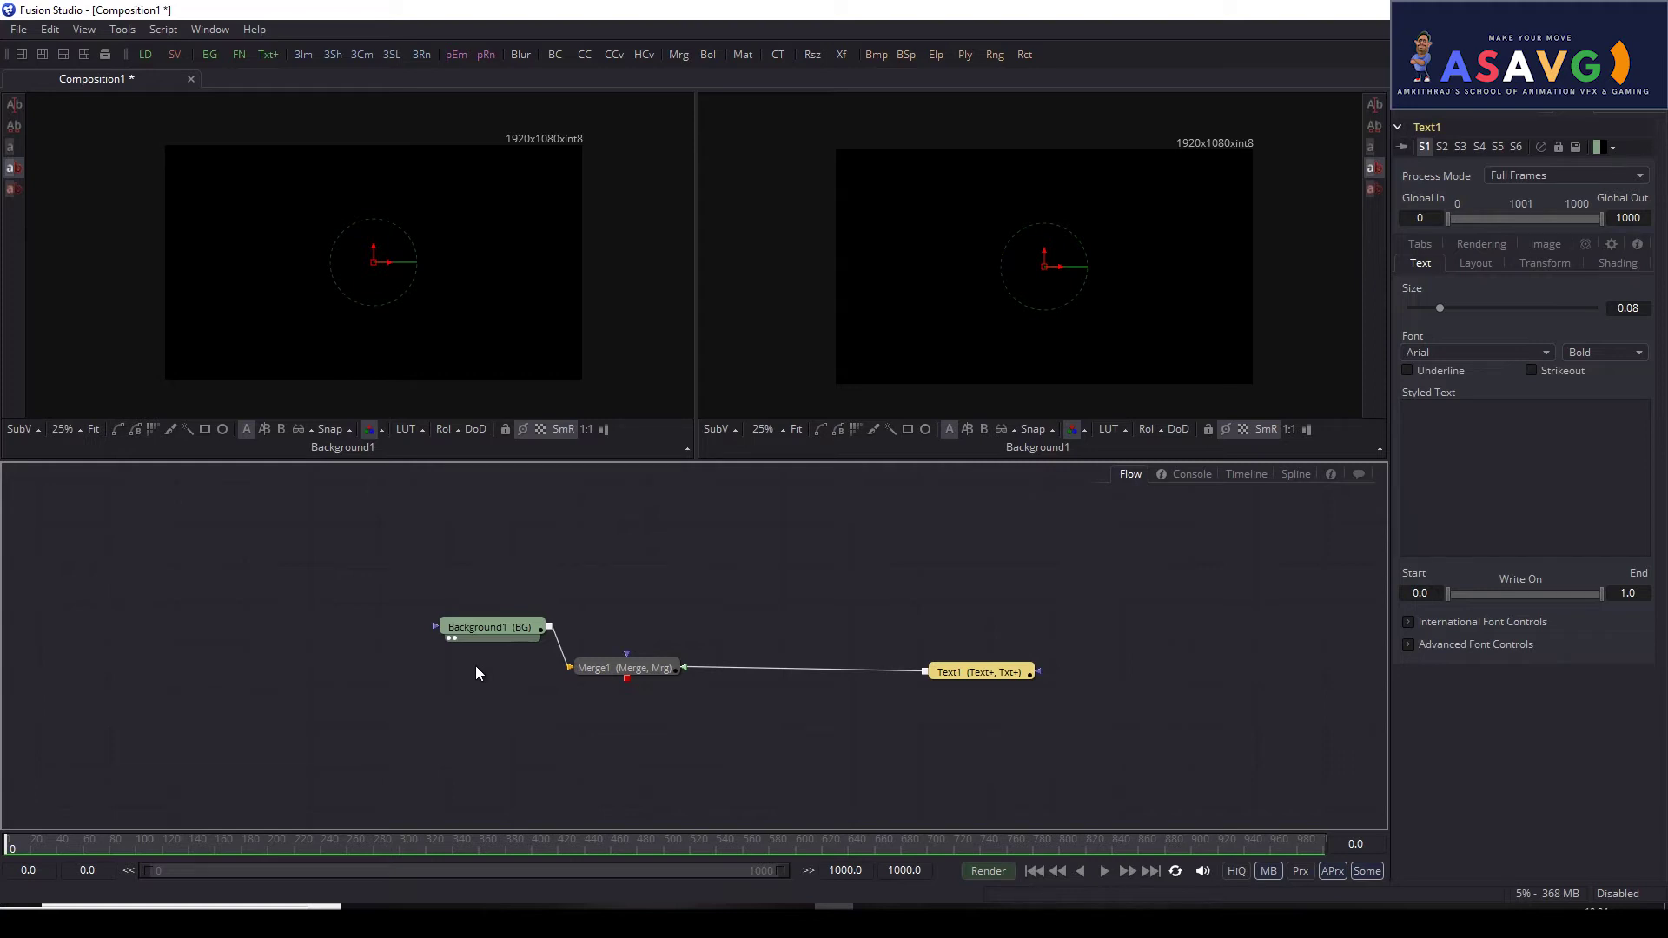
{"action": "mouse_move", "coordinate": [606, 675]}
{"action": "left_mouse_down"}
{"action": "mouse_move", "coordinate": [718, 521]}
{"action": "mouse_move", "coordinate": [686, 636]}
{"action": "left_mouse_up"}
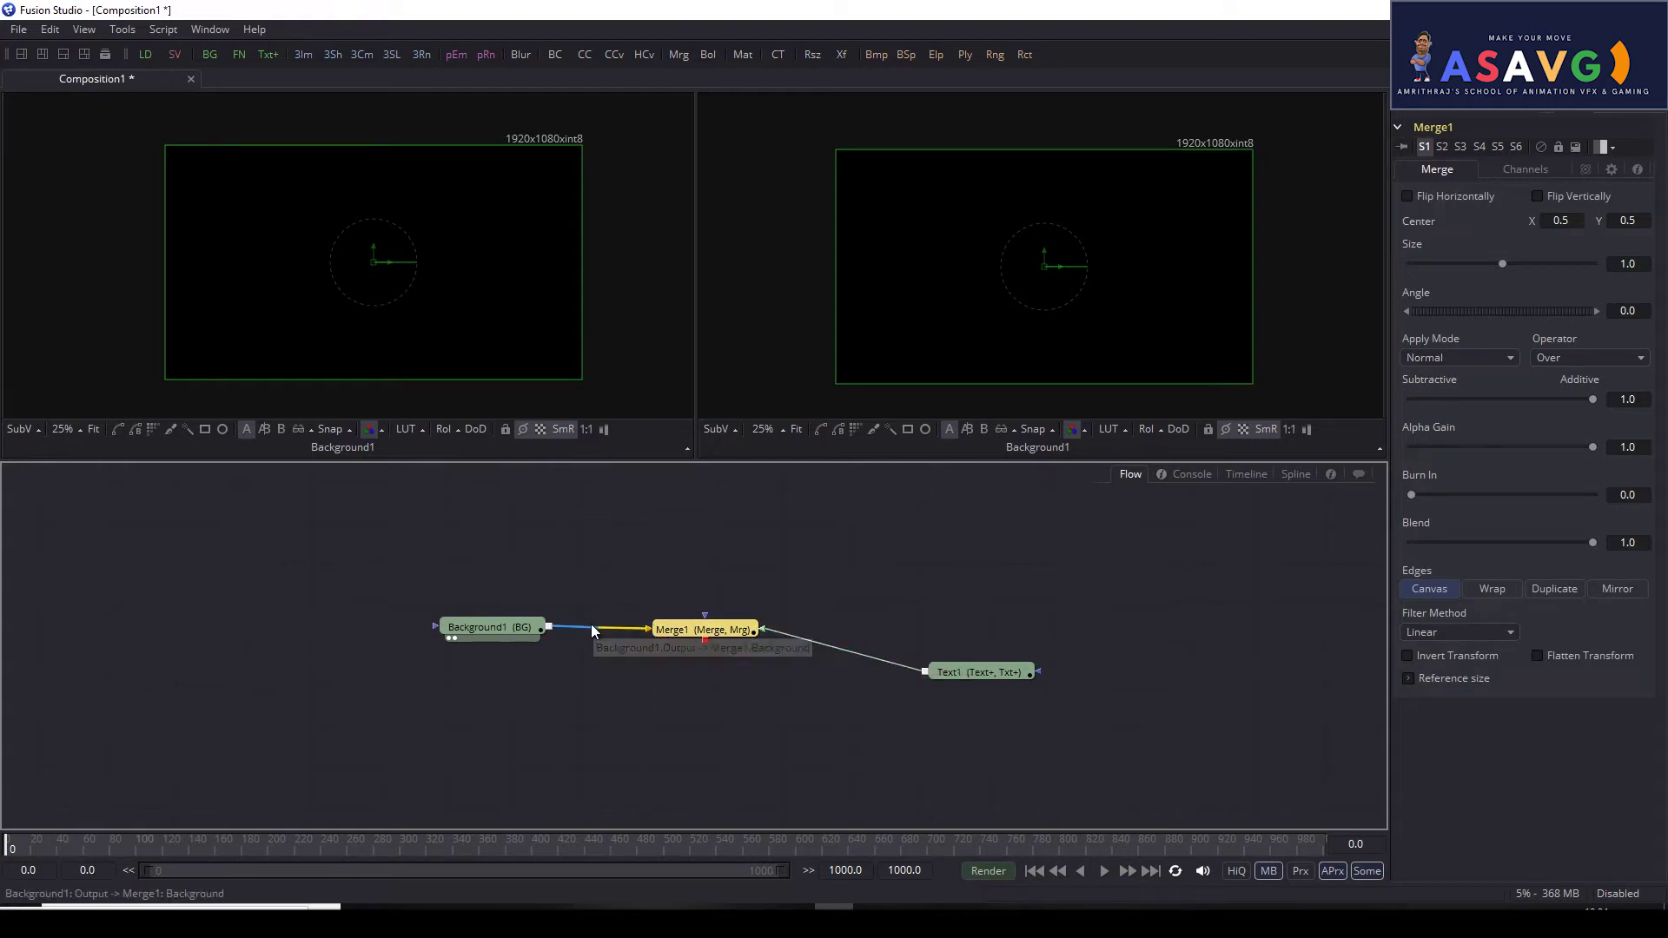
{"action": "key", "text": "Delete"}
{"action": "left_click", "coordinate": [994, 673]}
{"action": "key", "text": "Delete"}
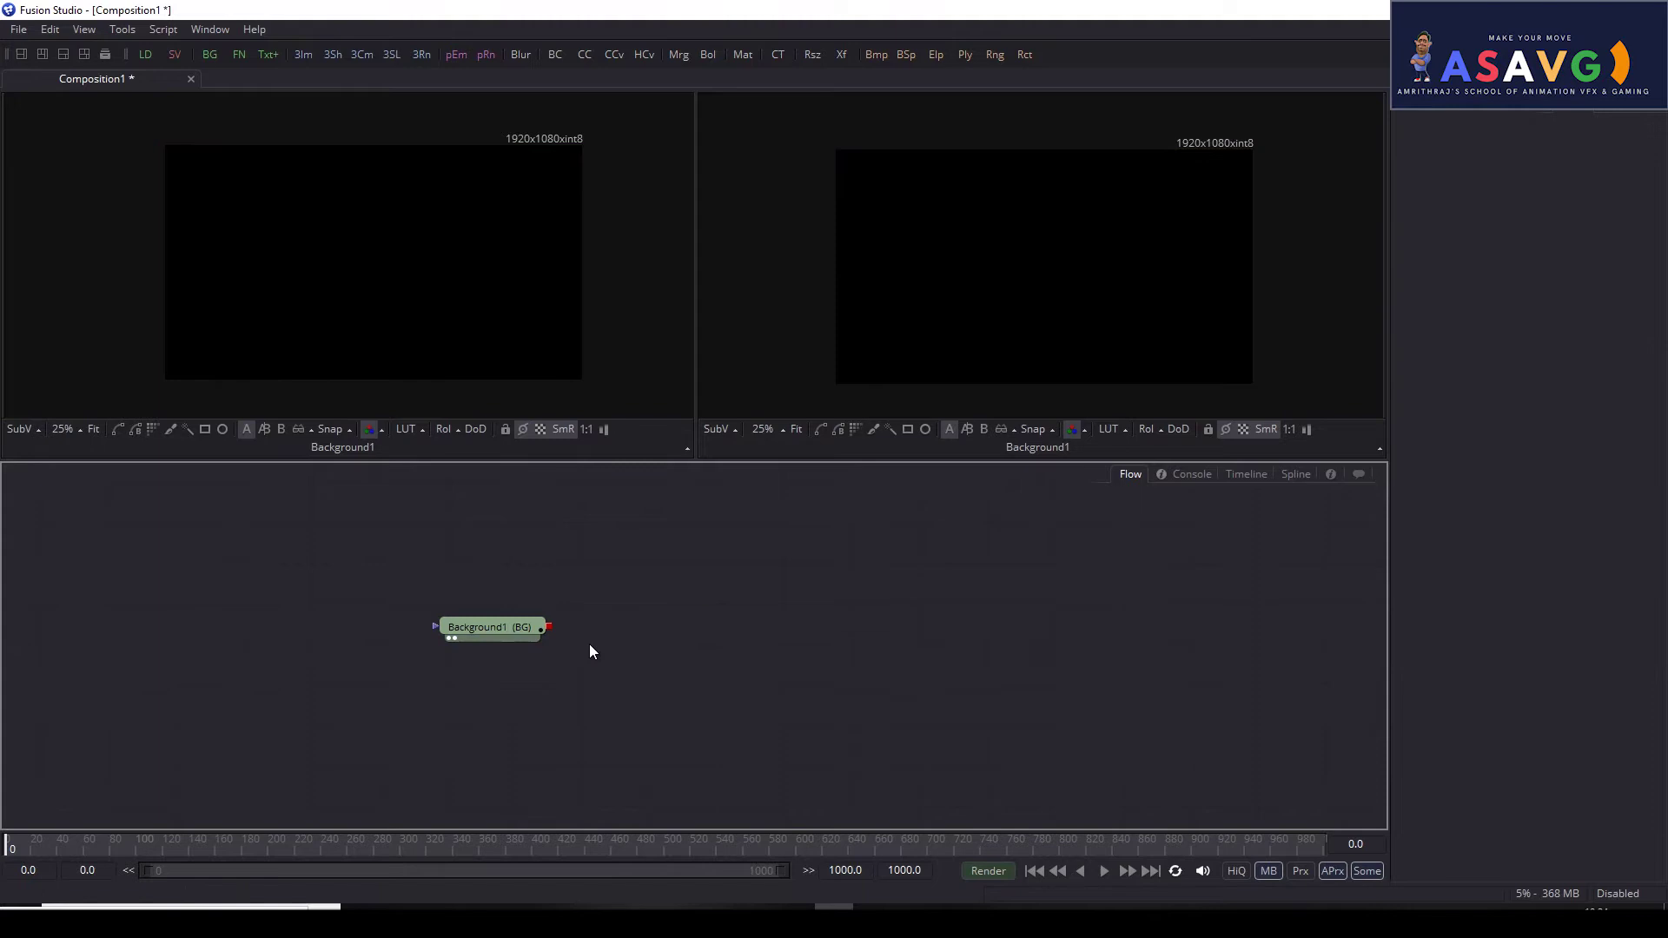
{"action": "left_click", "coordinate": [484, 625]}
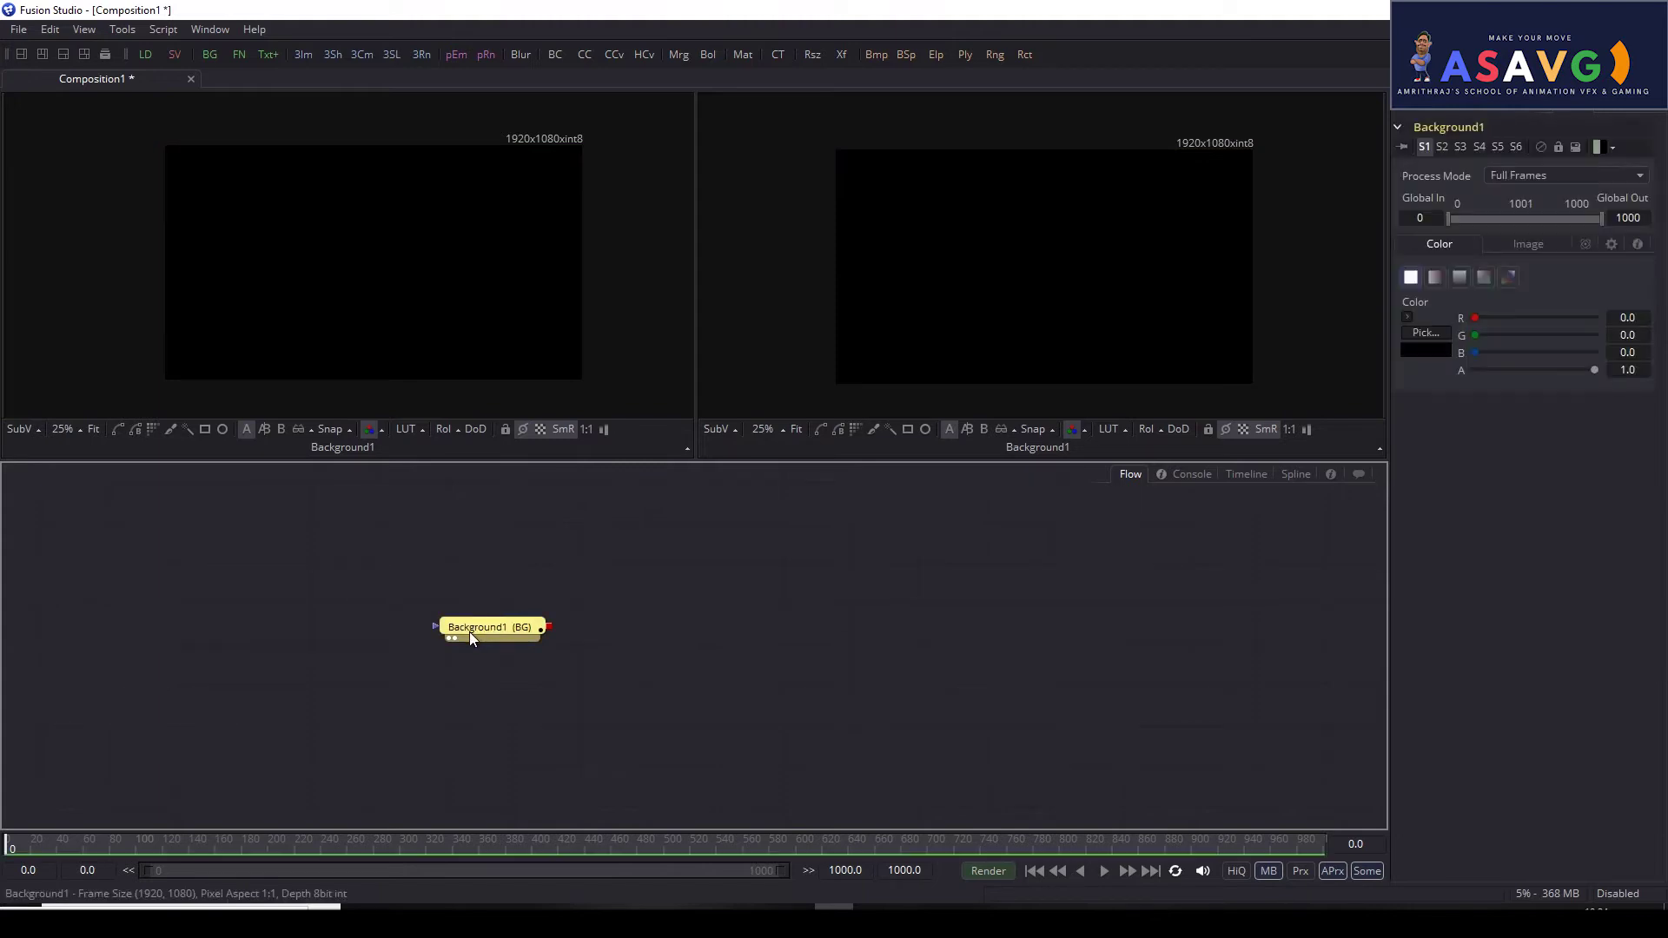
{"action": "key", "text": "shift+space"}
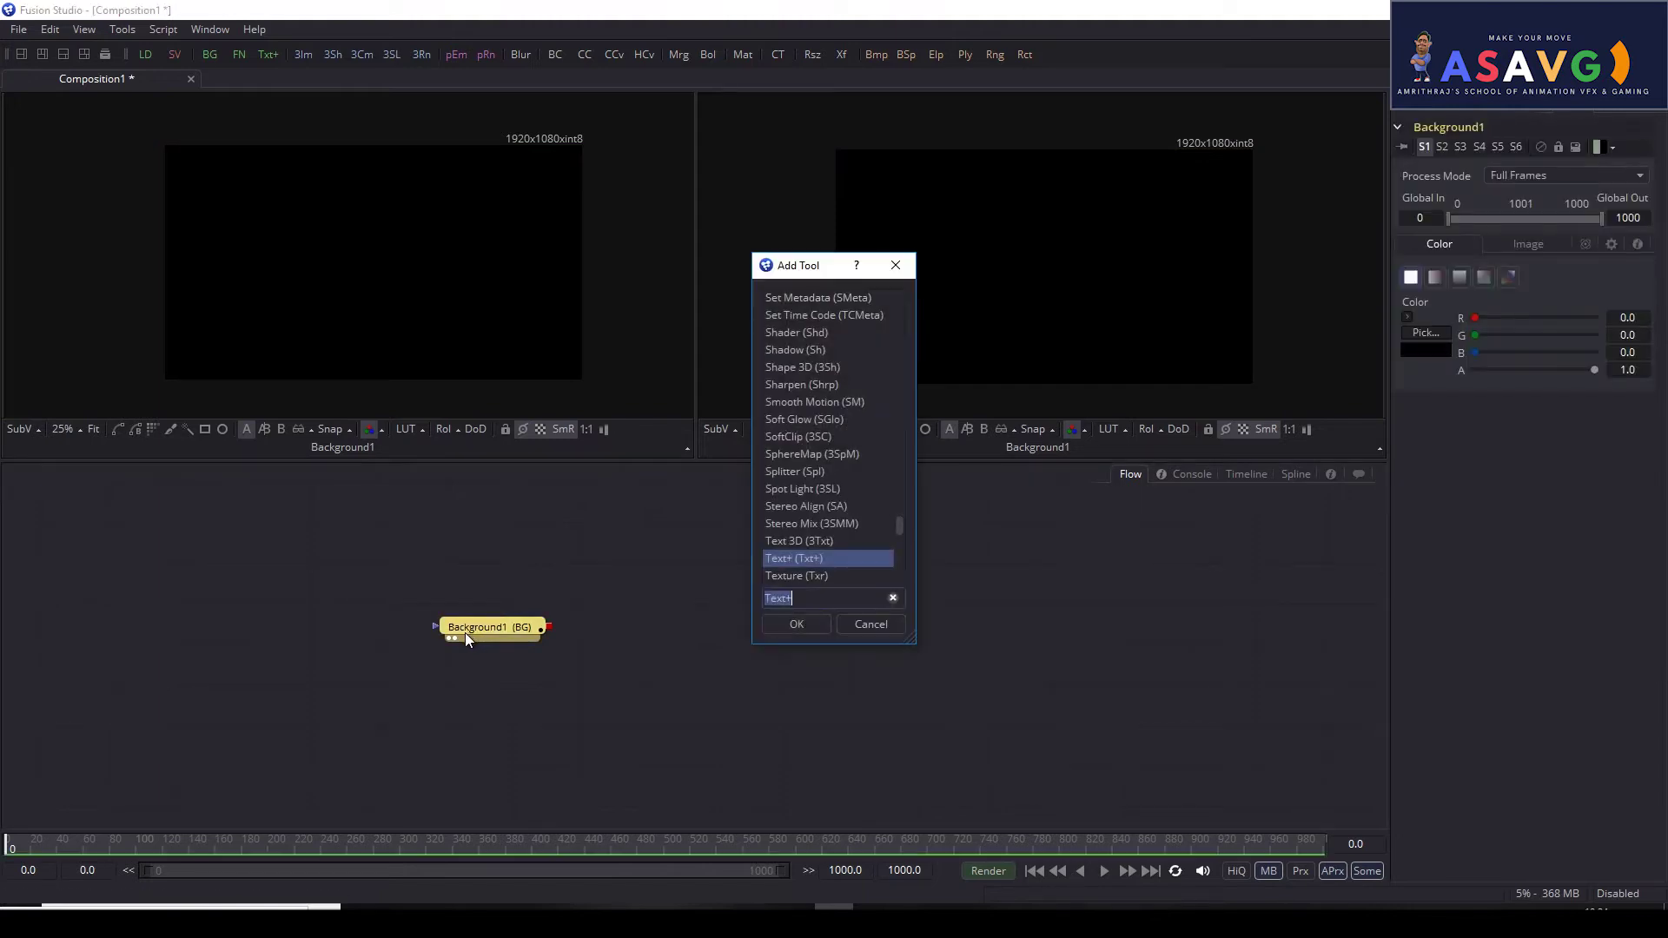
{"action": "type", "text": "text"}
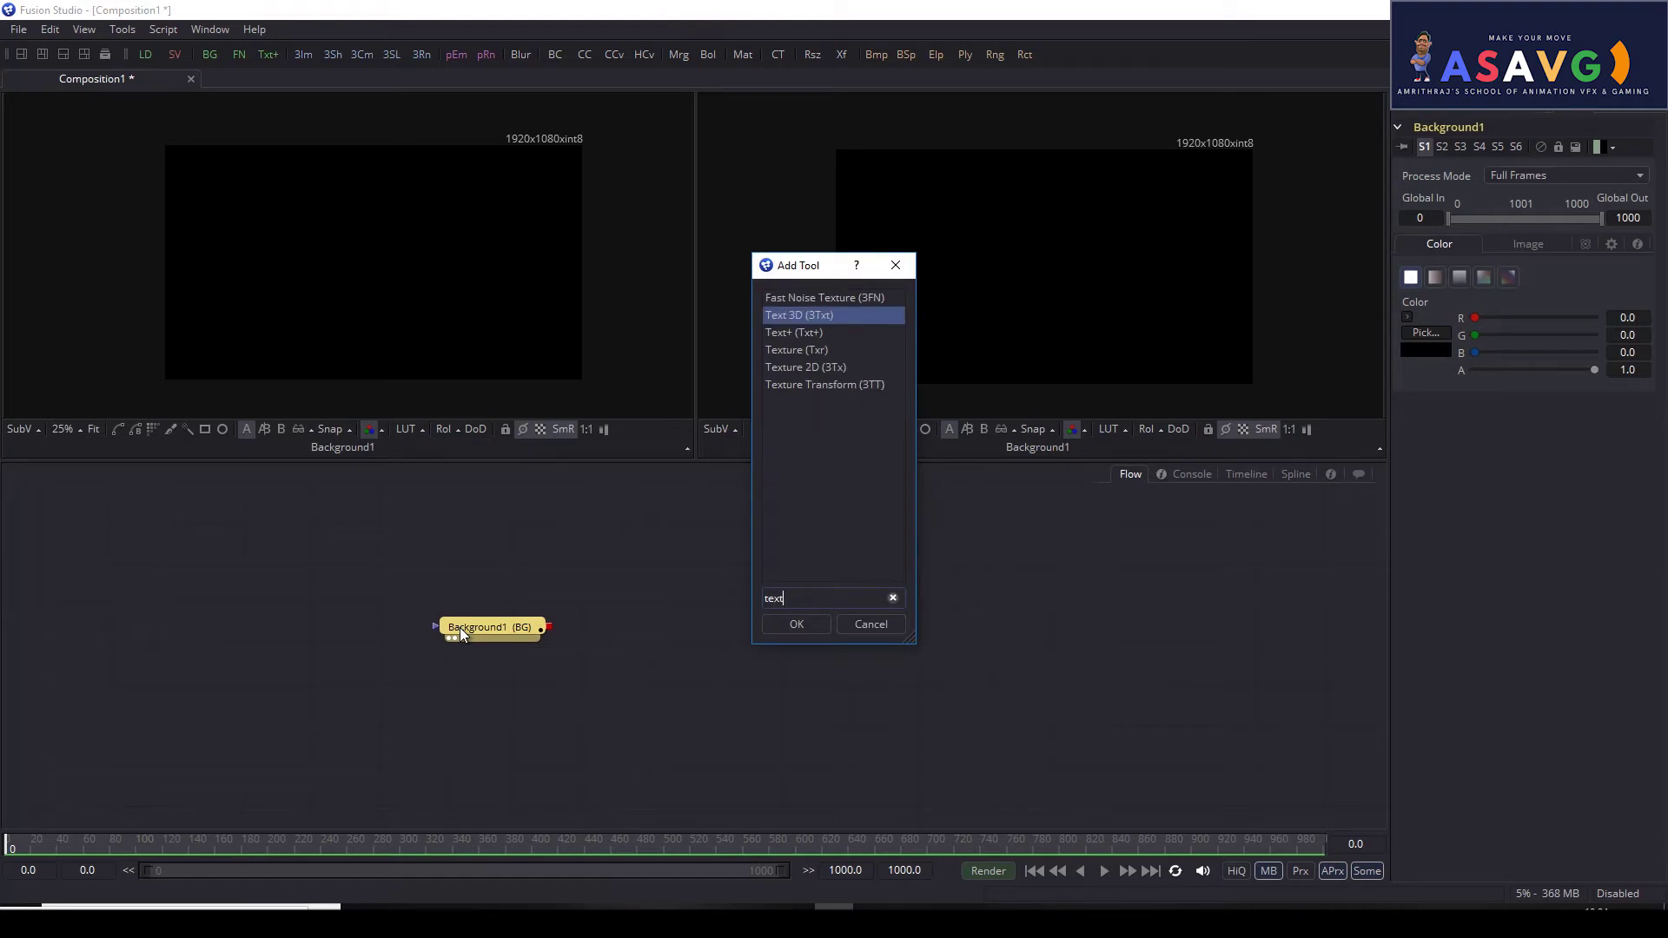
{"action": "left_click", "coordinate": [791, 338]}
{"action": "left_click", "coordinate": [798, 619]}
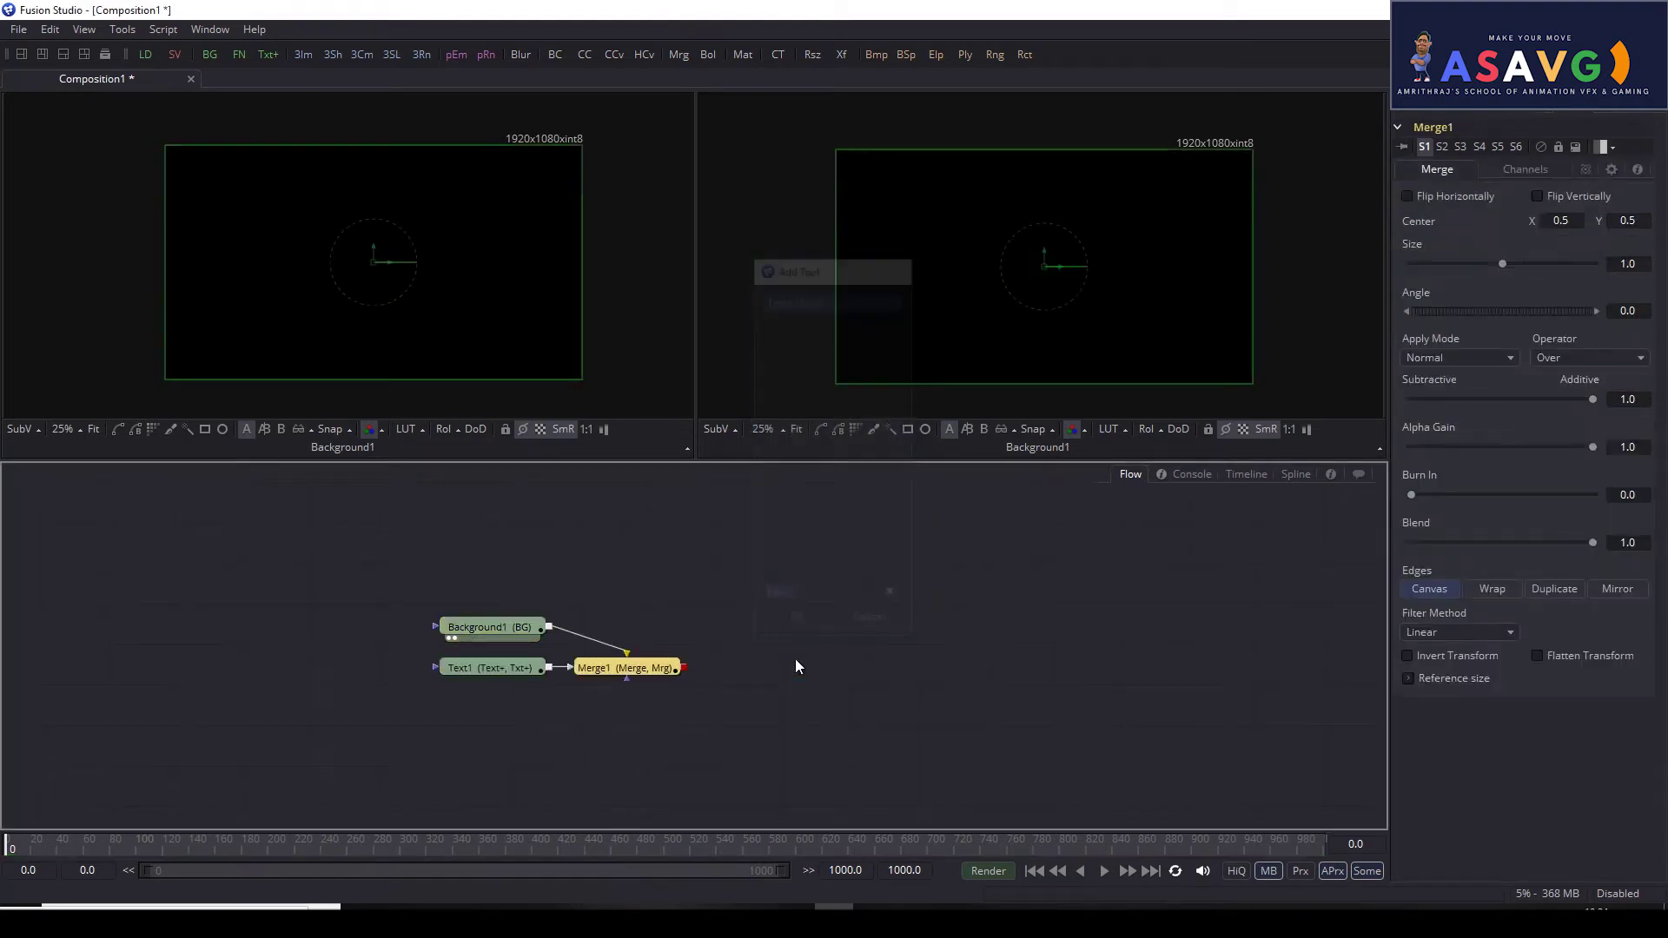
{"action": "mouse_move", "coordinate": [493, 667]}
{"action": "left_mouse_down"}
{"action": "mouse_move", "coordinate": [810, 646]}
{"action": "mouse_move", "coordinate": [816, 628]}
{"action": "left_mouse_up"}
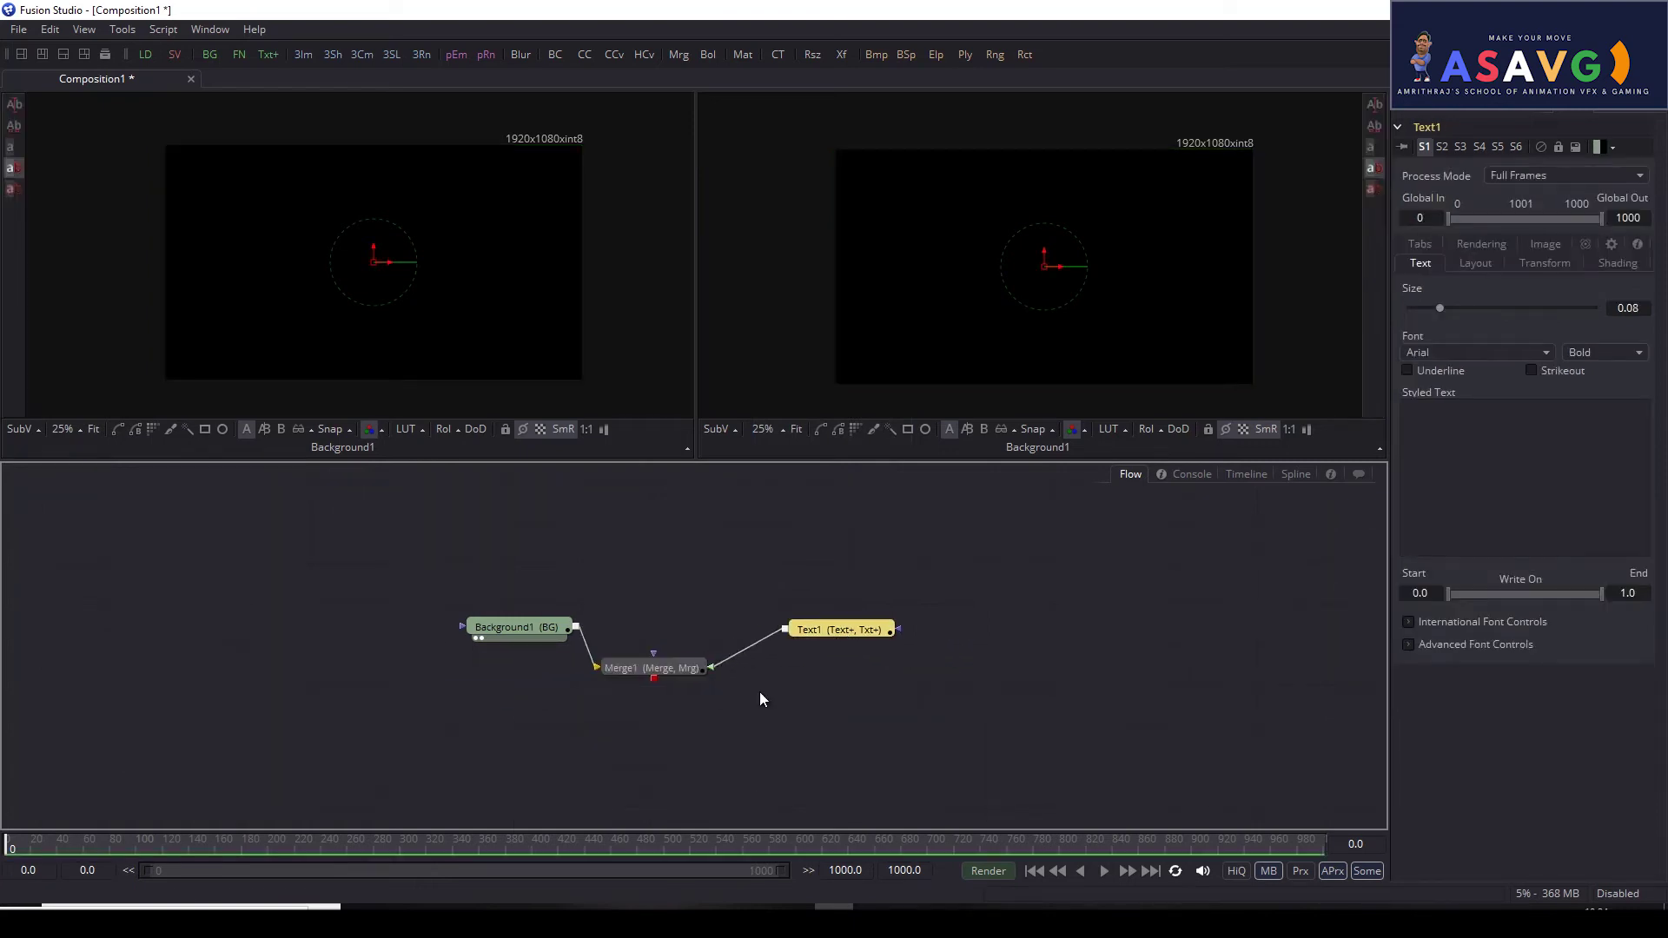
{"action": "scroll", "coordinate": [759, 691], "scroll_direction": "up", "scroll_amount": 3}
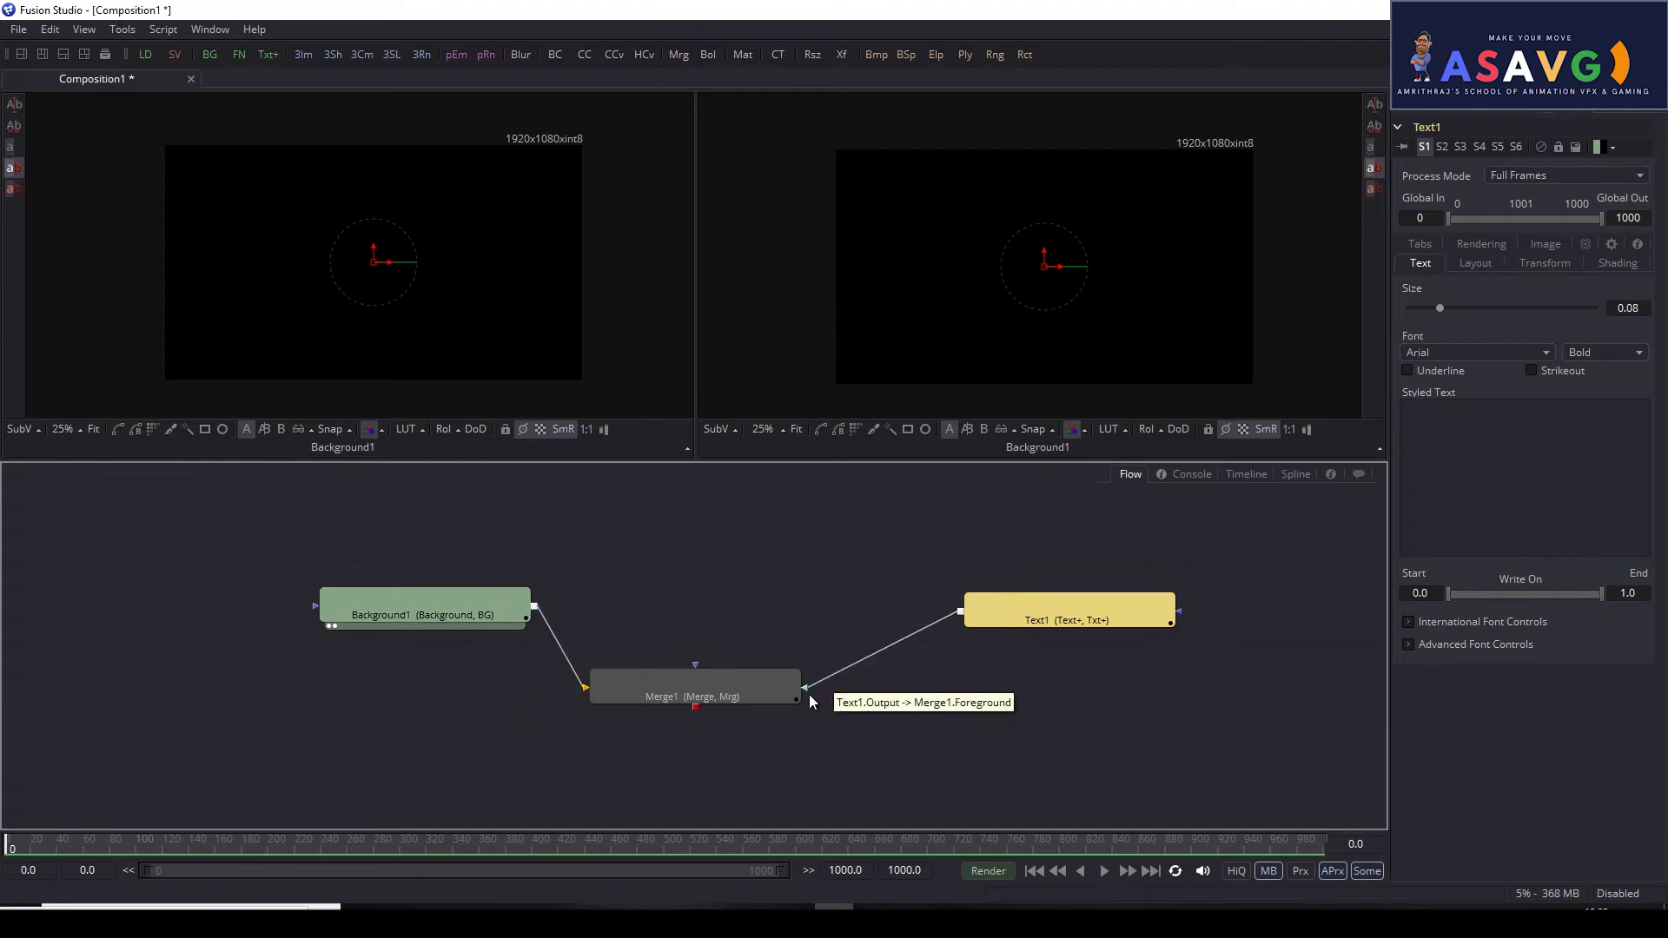
{"action": "left_click_drag", "start_coordinate": [805, 689], "coordinate": [815, 613]}
{"action": "left_click_drag", "start_coordinate": [584, 695], "coordinate": [692, 650]}
{"action": "scroll", "coordinate": [686, 669], "scroll_direction": "down", "scroll_amount": 1}
{"action": "scroll", "coordinate": [673, 696], "scroll_direction": "down", "scroll_amount": 2}
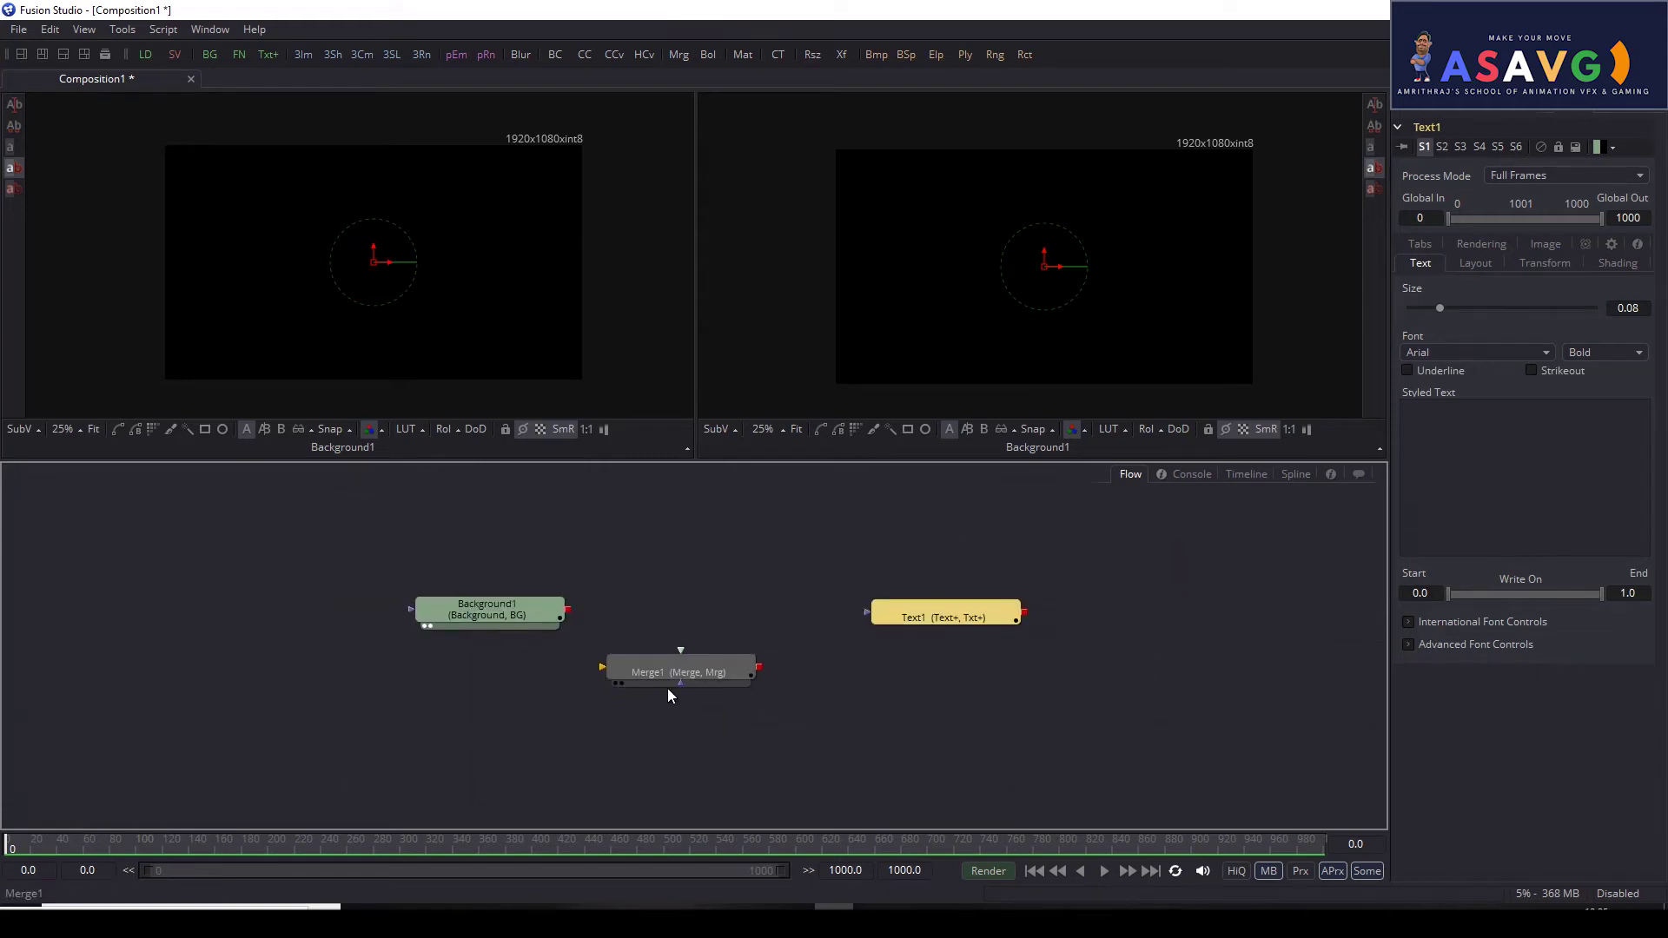
{"action": "left_click", "coordinate": [693, 670]}
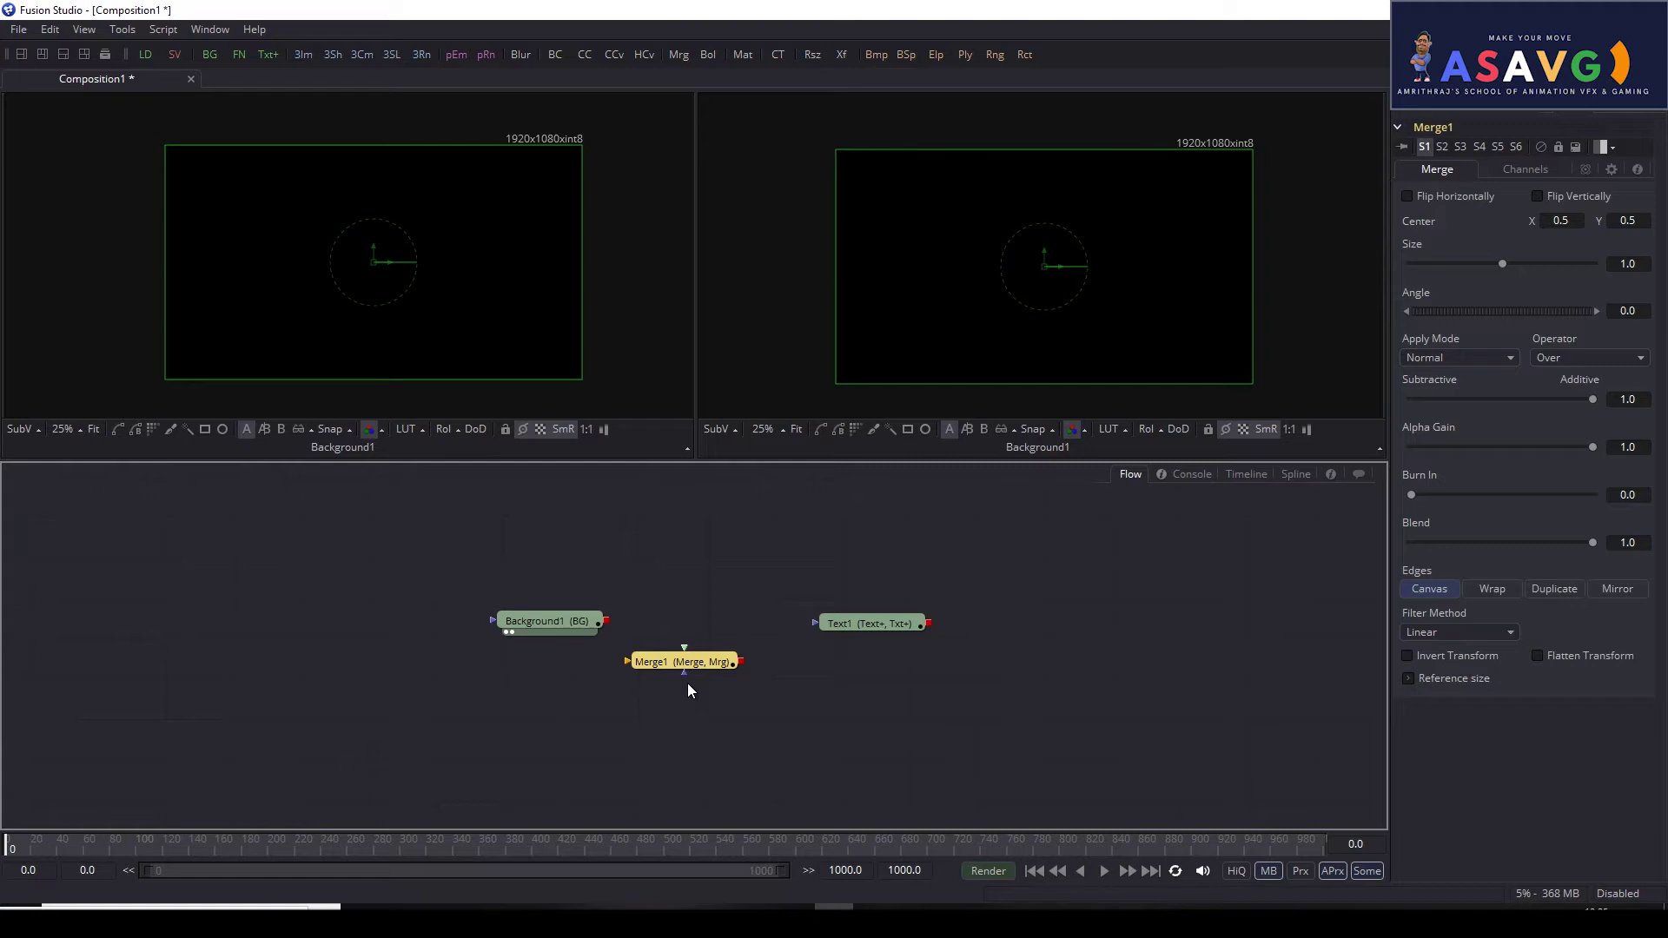
{"action": "key", "text": "Delete"}
{"action": "left_click", "coordinate": [872, 619]}
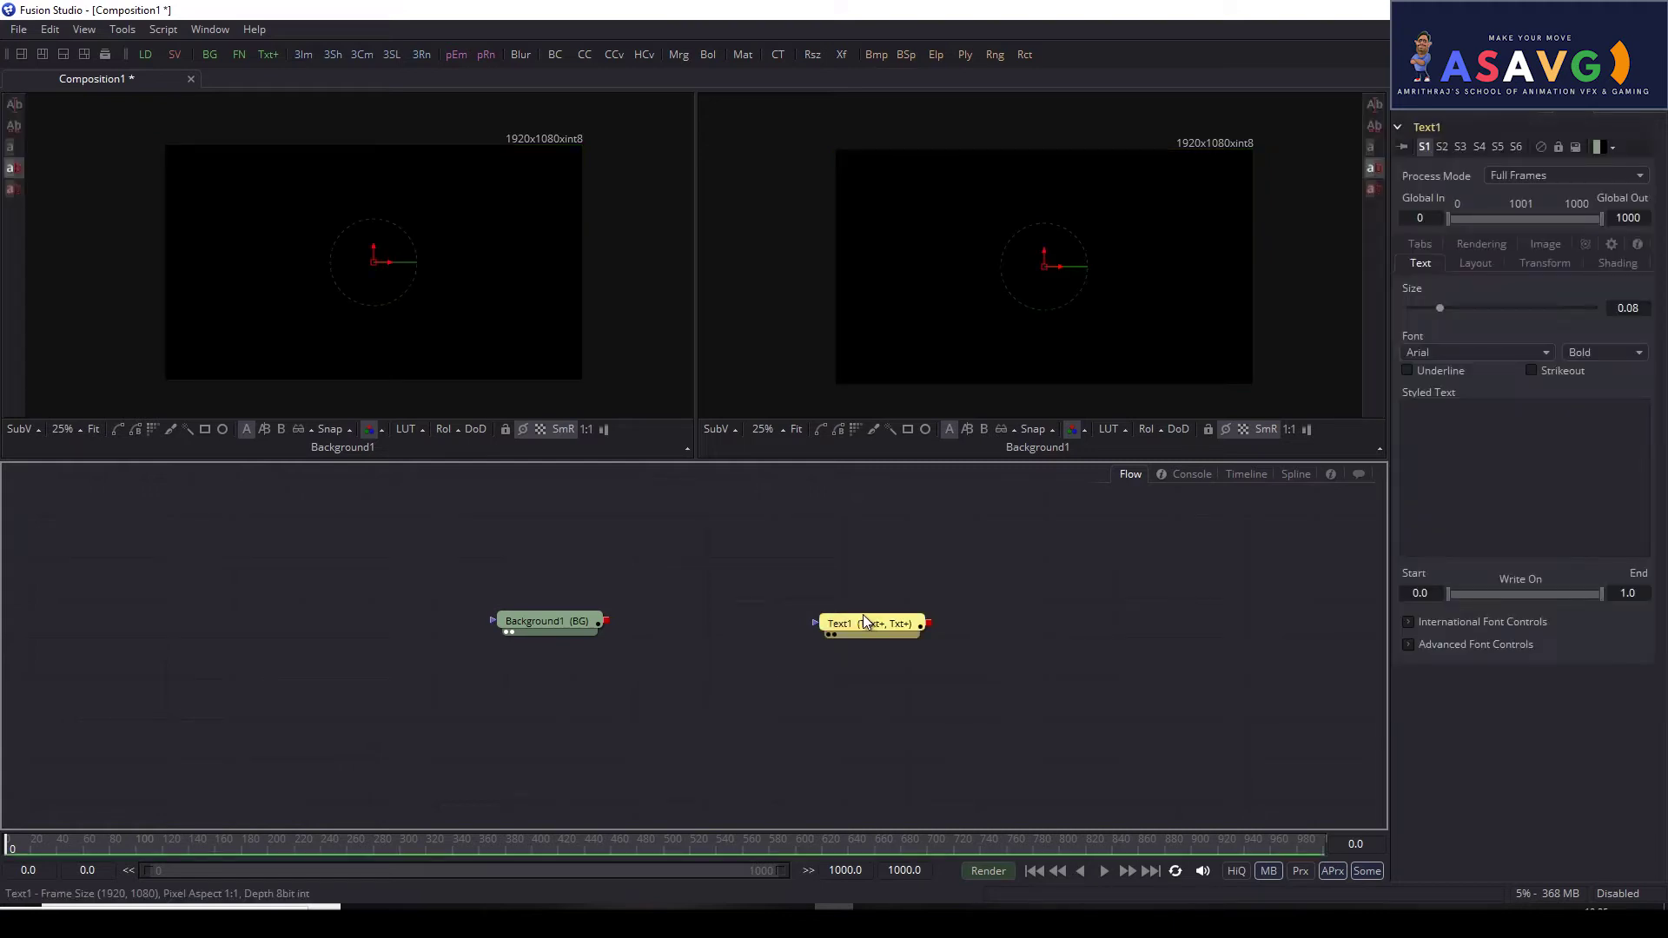
{"action": "key", "text": "Delete"}
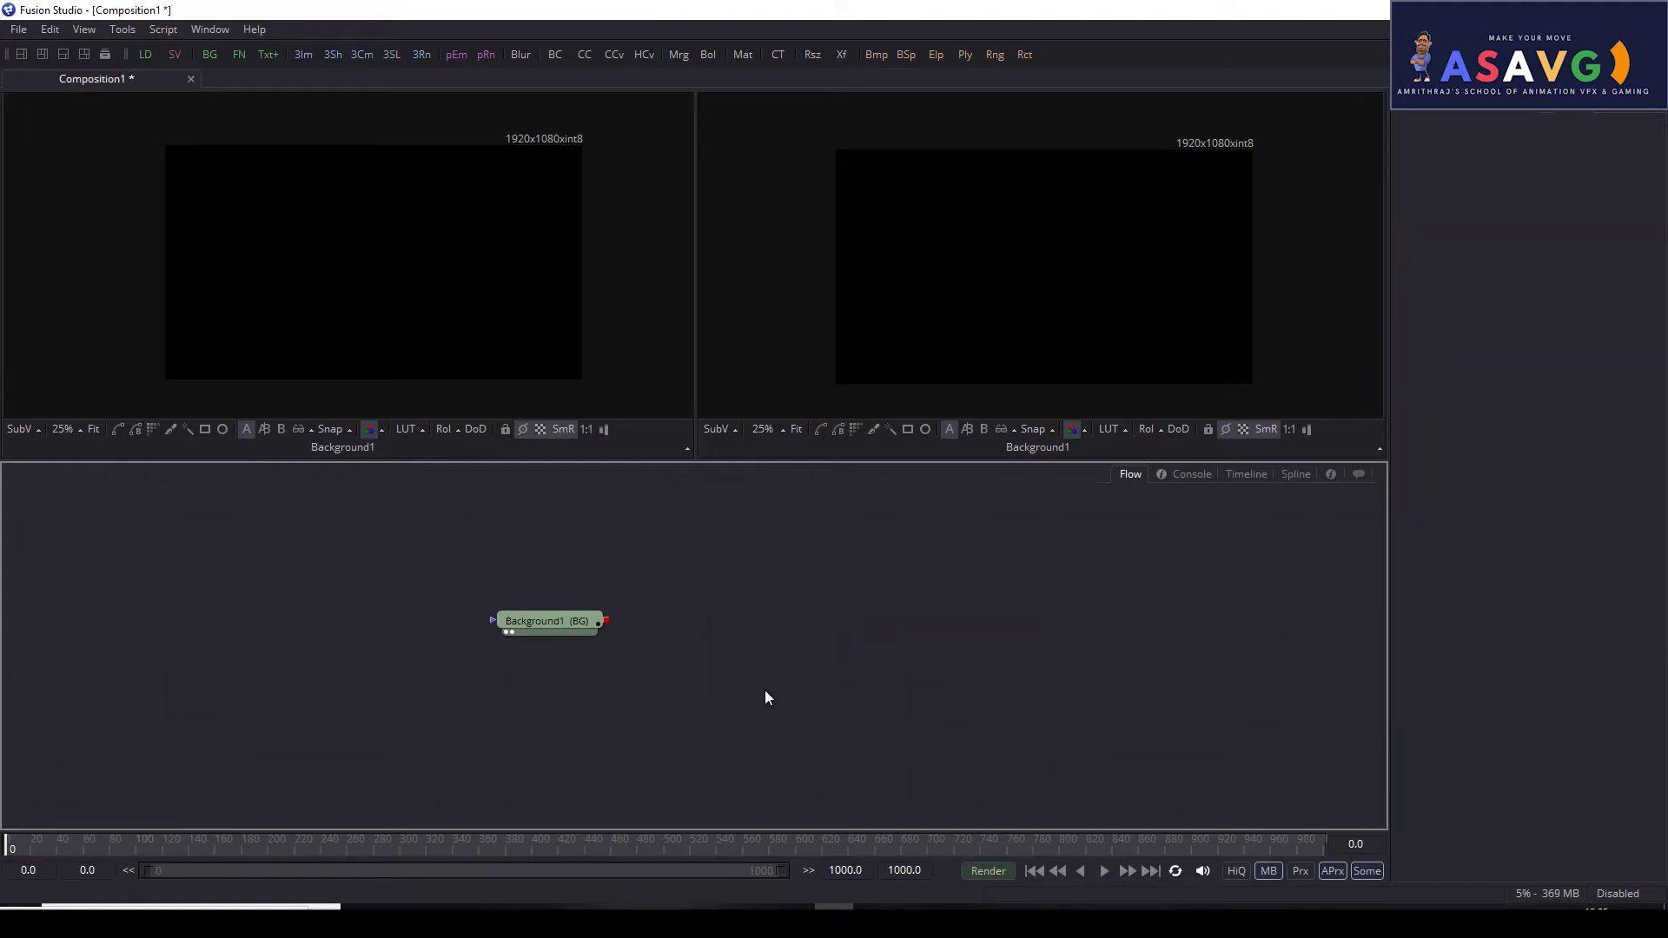
{"action": "key", "text": "shift+space"}
{"action": "type", "text": "mer"}
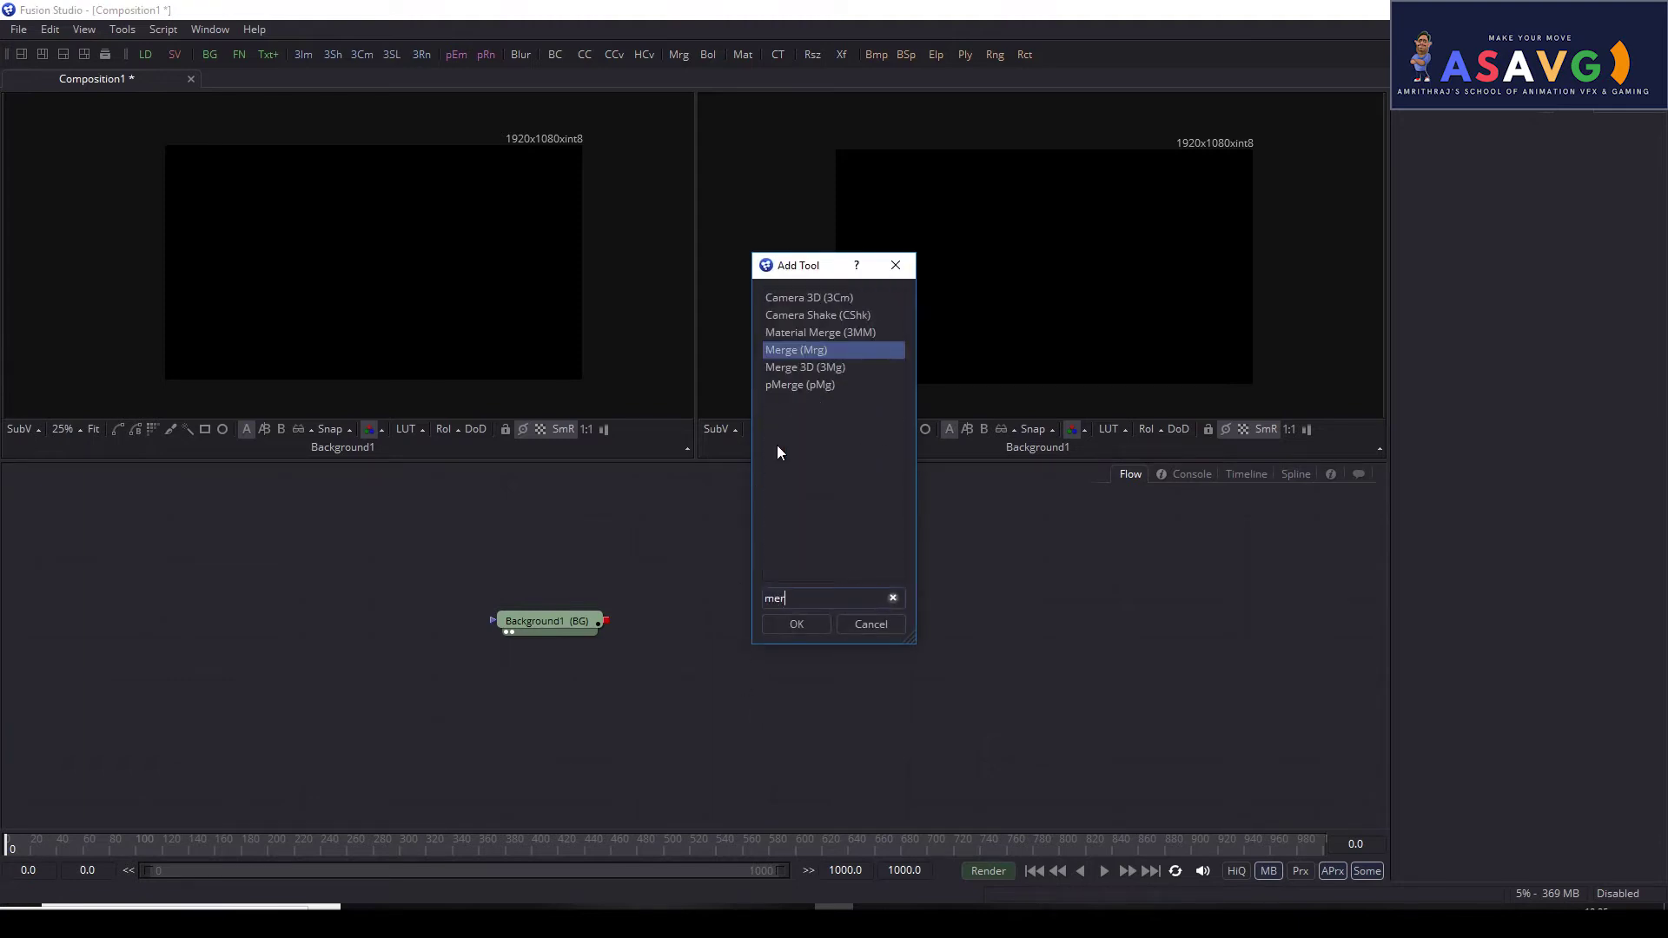
{"action": "left_click", "coordinate": [791, 626]}
{"action": "left_click_drag", "start_coordinate": [765, 585], "coordinate": [713, 641]}
{"action": "left_click", "coordinate": [873, 641]}
{"action": "key", "text": "shift+space"}
{"action": "type", "text": "text+"}
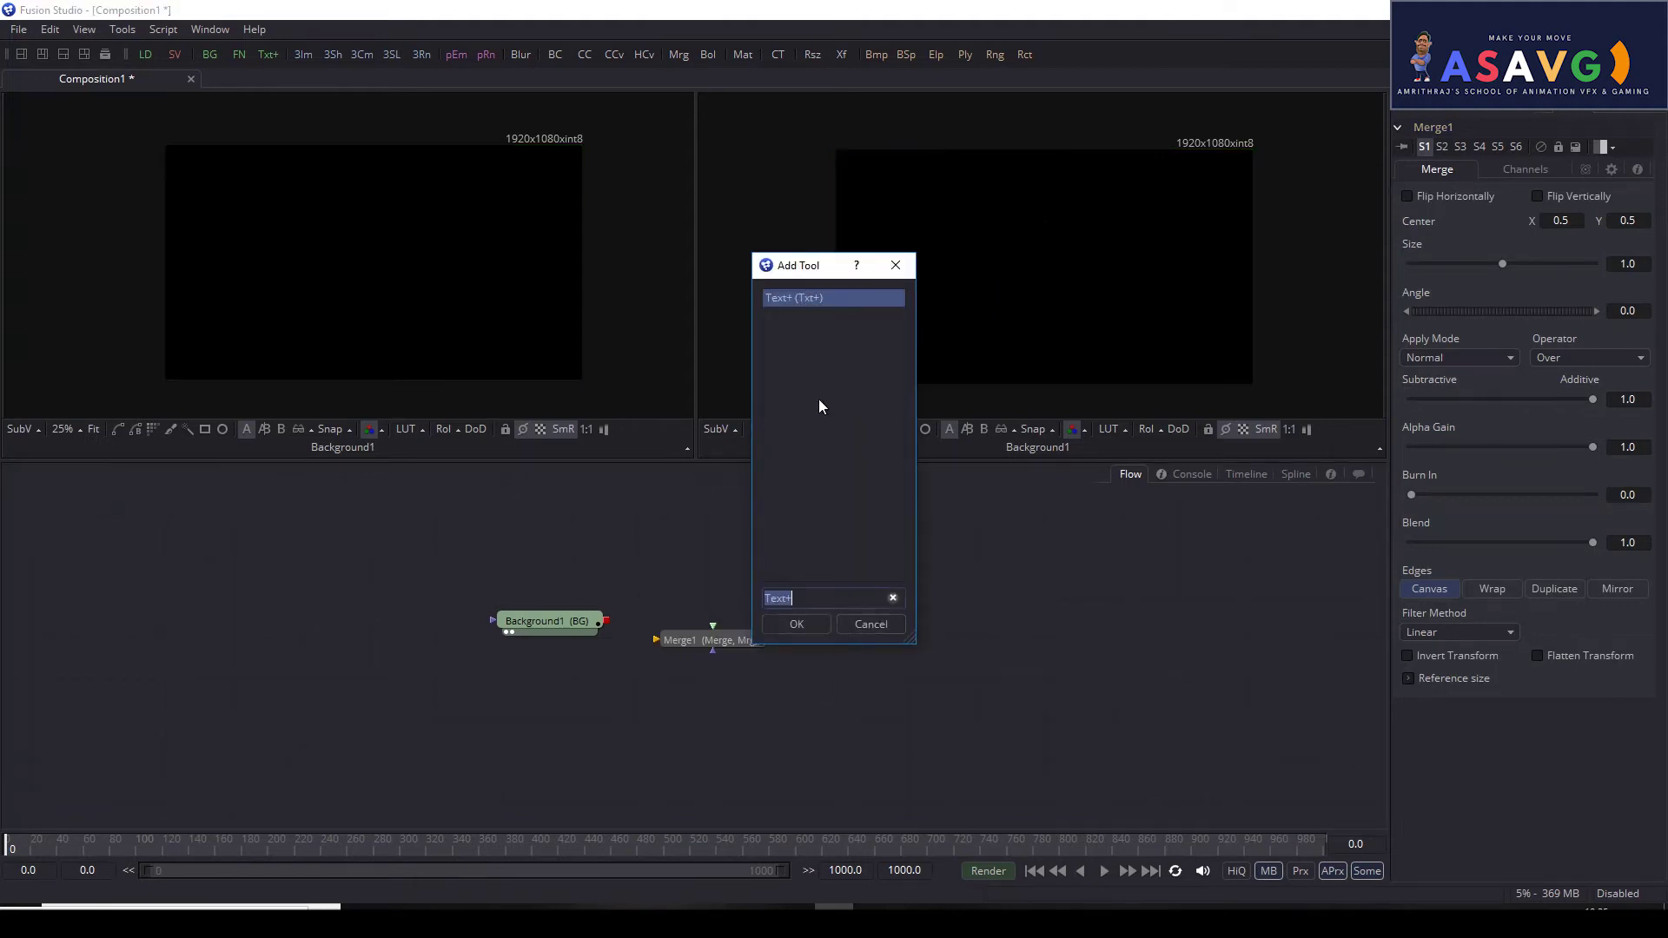
{"action": "left_click", "coordinate": [797, 625]}
{"action": "mouse_move", "coordinate": [846, 640]}
{"action": "left_mouse_down"}
{"action": "mouse_move", "coordinate": [847, 551]}
{"action": "mouse_move", "coordinate": [904, 629]}
{"action": "left_mouse_up"}
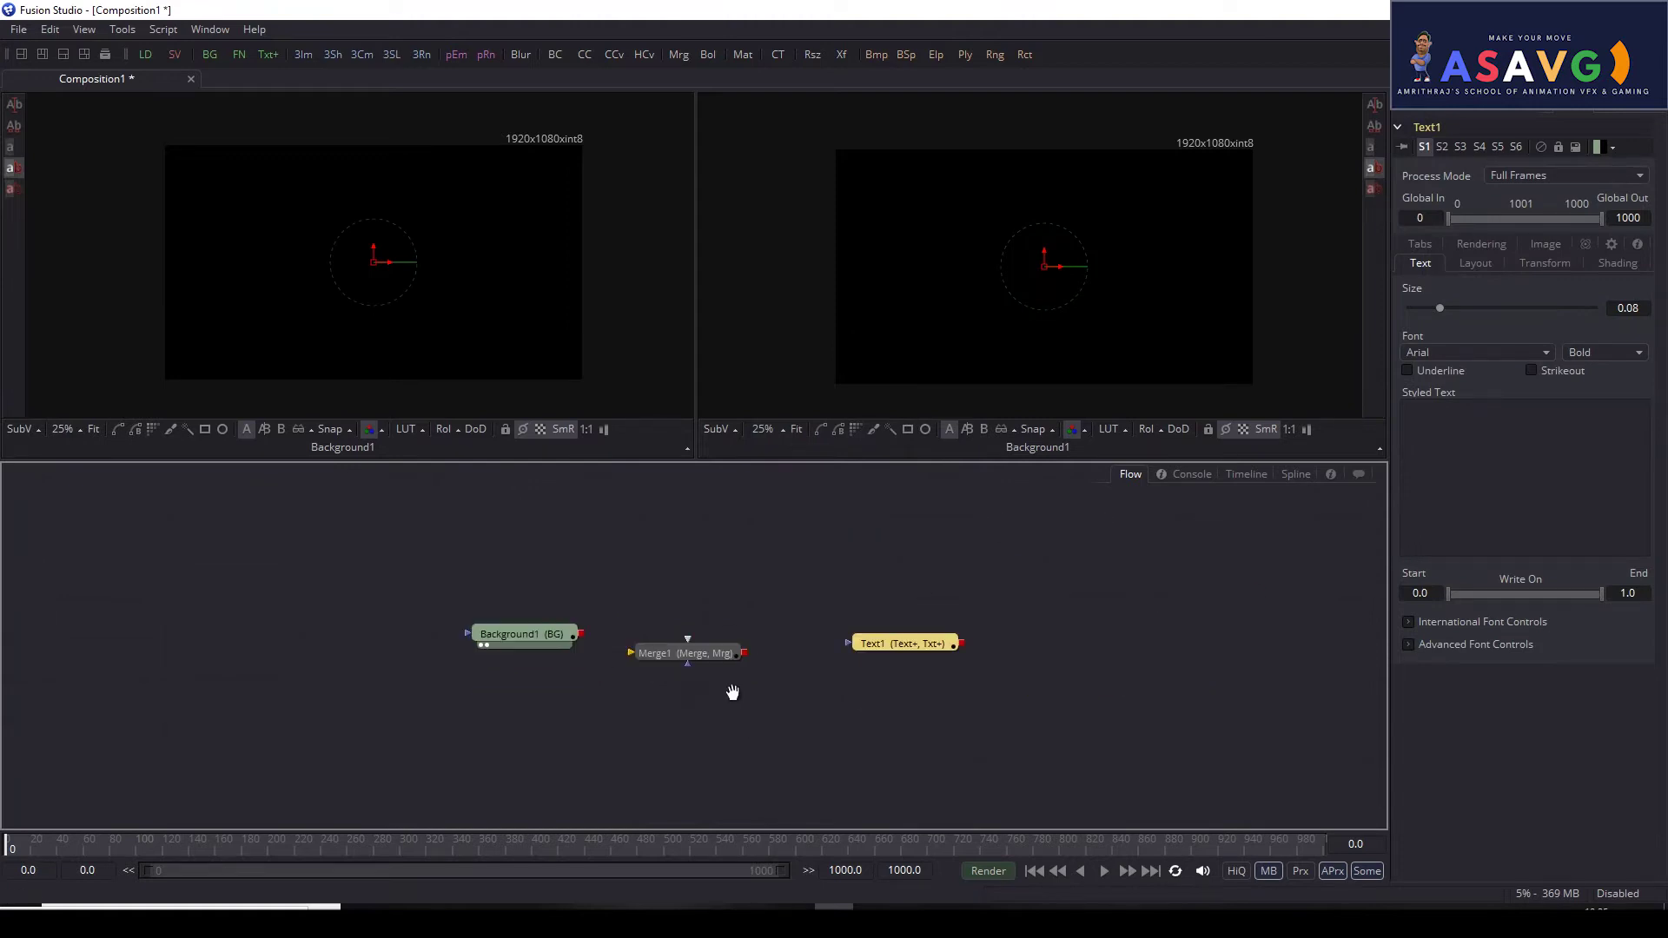
{"action": "scroll", "coordinate": [639, 656], "scroll_direction": "up", "scroll_amount": 2}
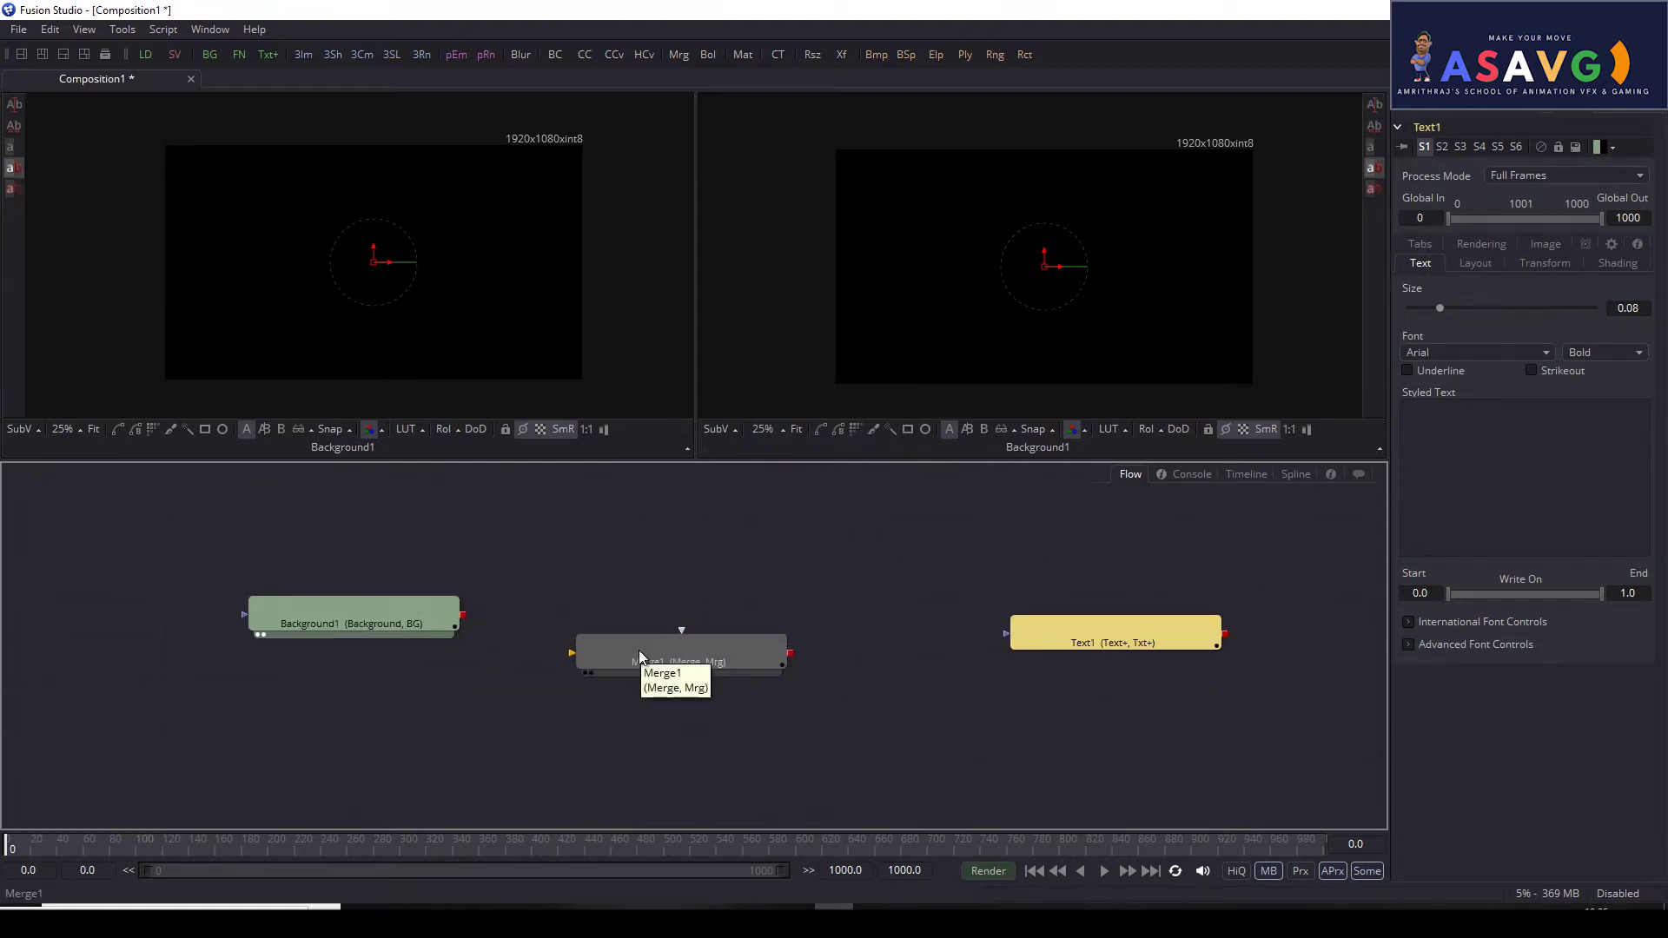
{"action": "left_click_drag", "start_coordinate": [577, 652], "coordinate": [430, 618]}
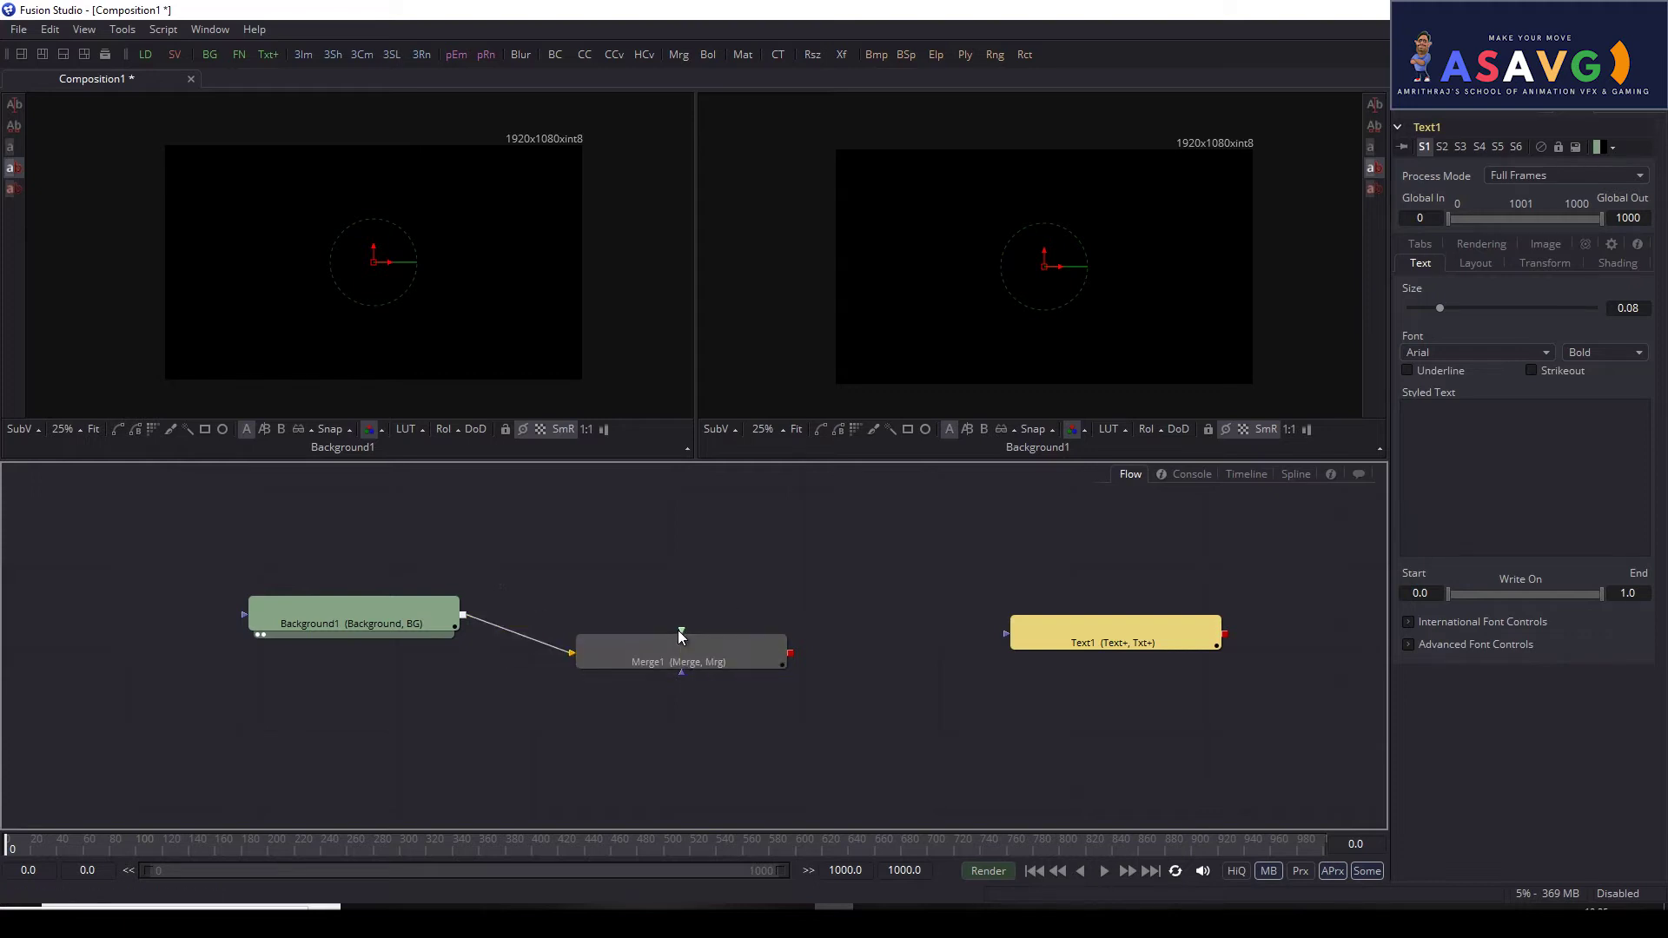
{"action": "left_click_drag", "start_coordinate": [683, 635], "coordinate": [1147, 637]}
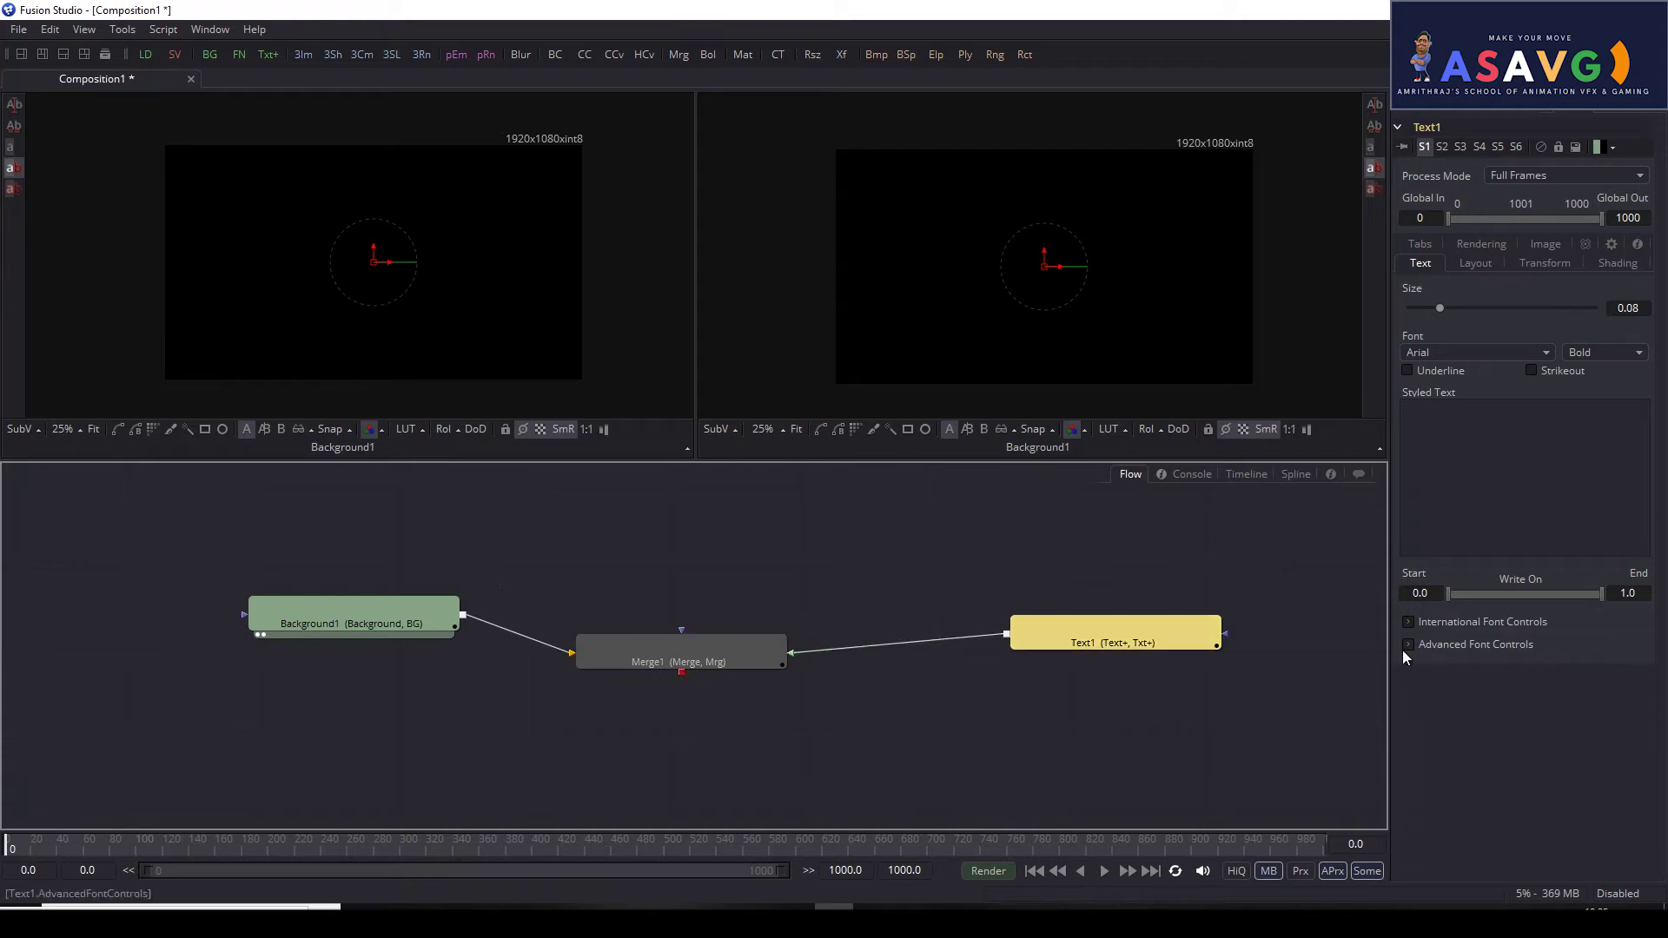
{"action": "left_click_drag", "start_coordinate": [939, 703], "coordinate": [968, 694]}
{"action": "left_click", "coordinate": [722, 652]}
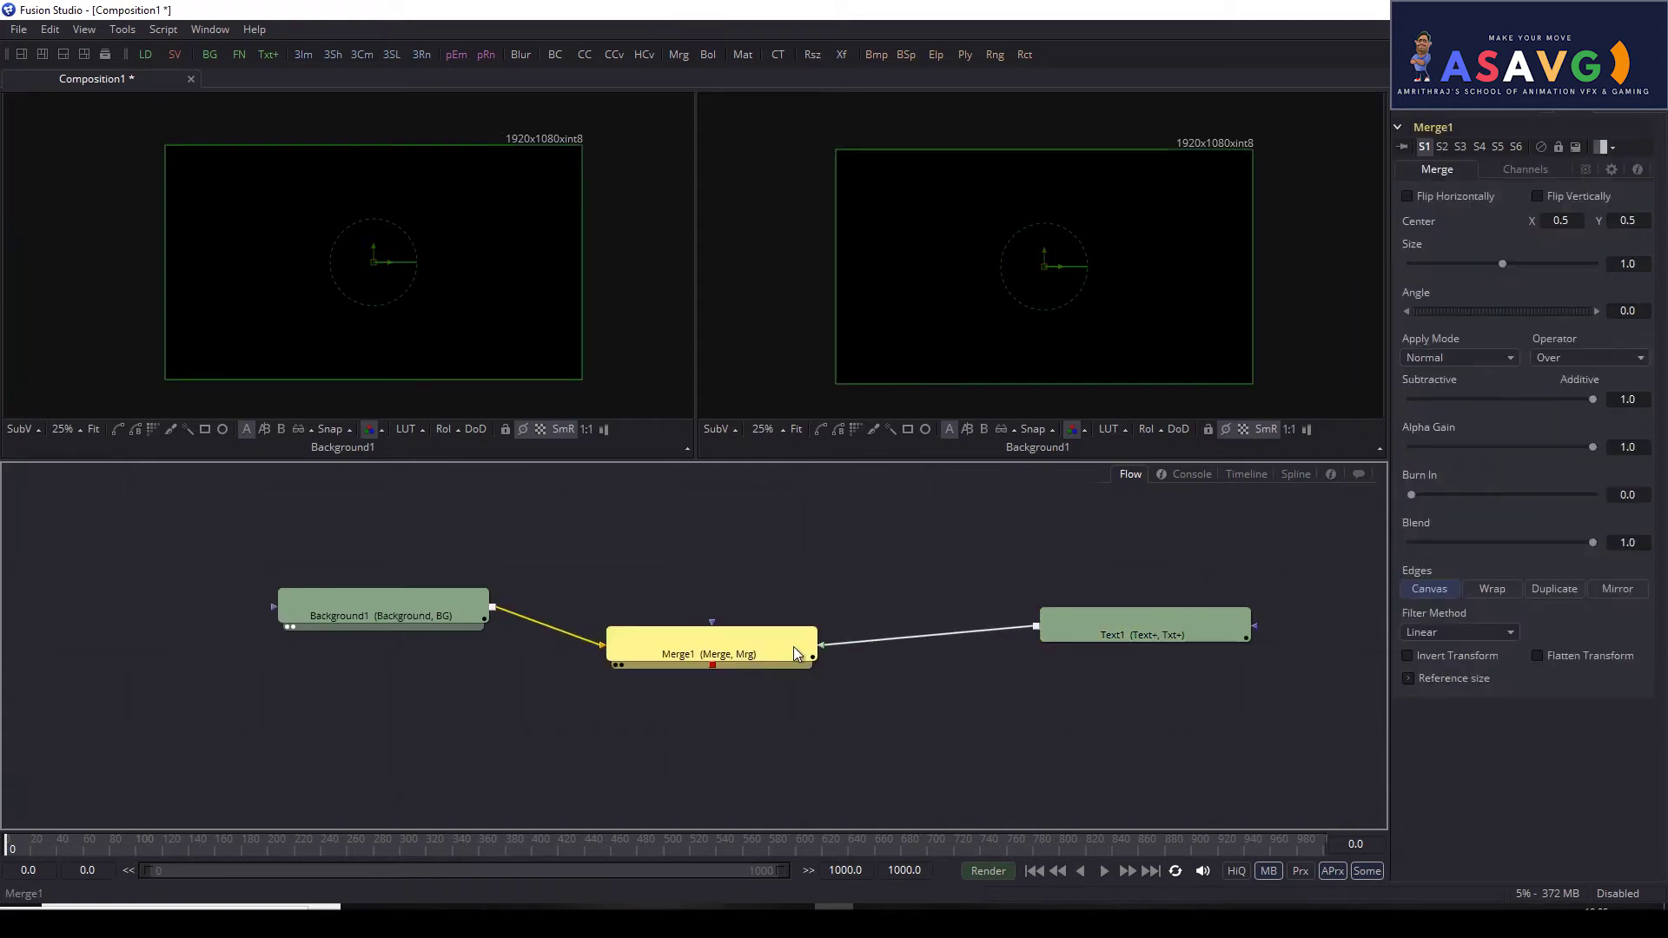
{"action": "left_click_drag", "start_coordinate": [855, 693], "coordinate": [782, 706]}
{"action": "left_click", "coordinate": [1018, 648]}
{"action": "key", "text": "Delete"}
{"action": "left_click", "coordinate": [725, 663]}
{"action": "key", "text": "Delete"}
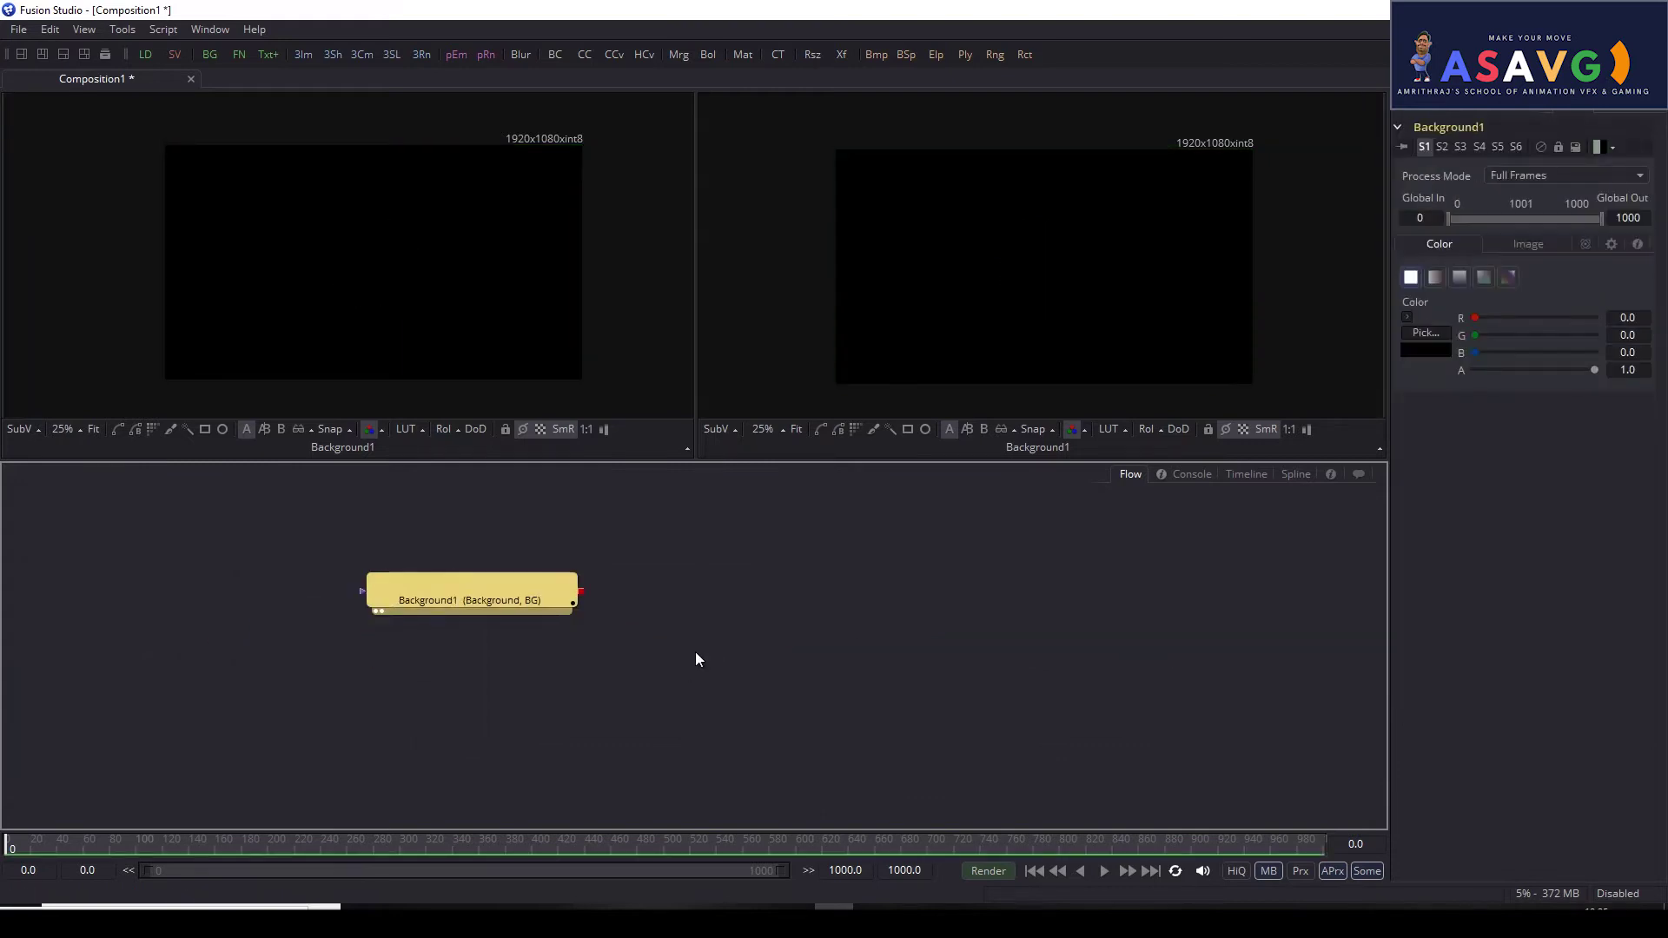
Step: Remove the trial Text1 and Merge1 nodes, leaving Background1 in the flow
{"action": "left_click", "coordinate": [638, 700]}
{"action": "left_click", "coordinate": [591, 614]}
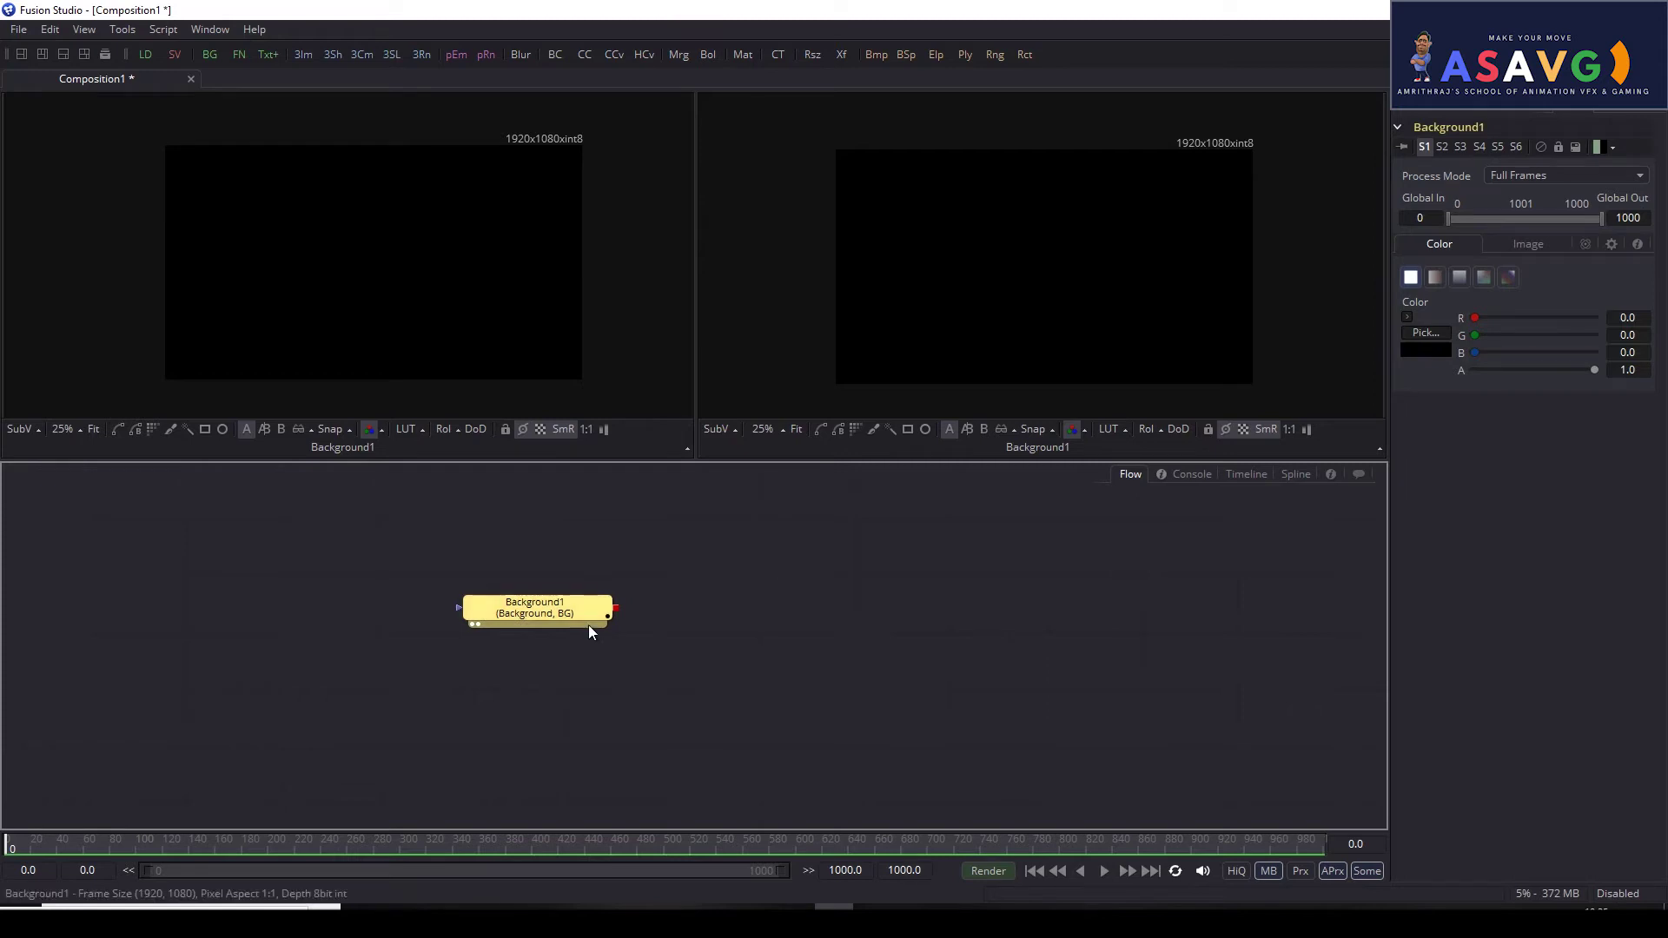
{"action": "left_click_drag", "start_coordinate": [576, 613], "coordinate": [597, 618]}
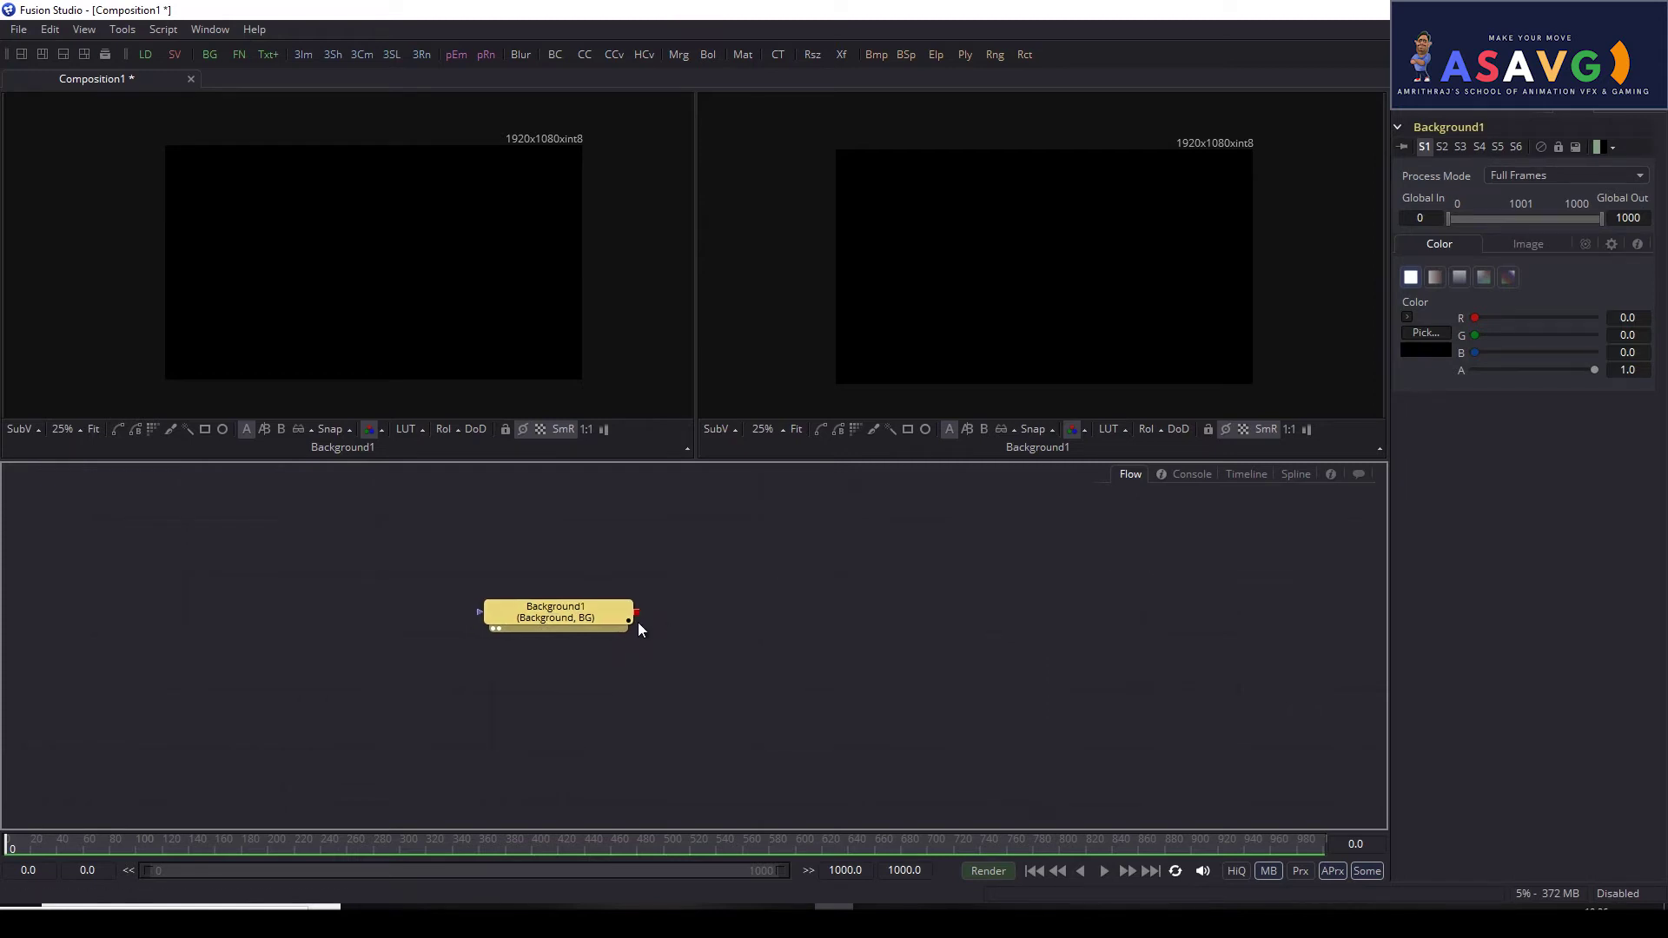
{"action": "key", "text": "ctrl+space"}
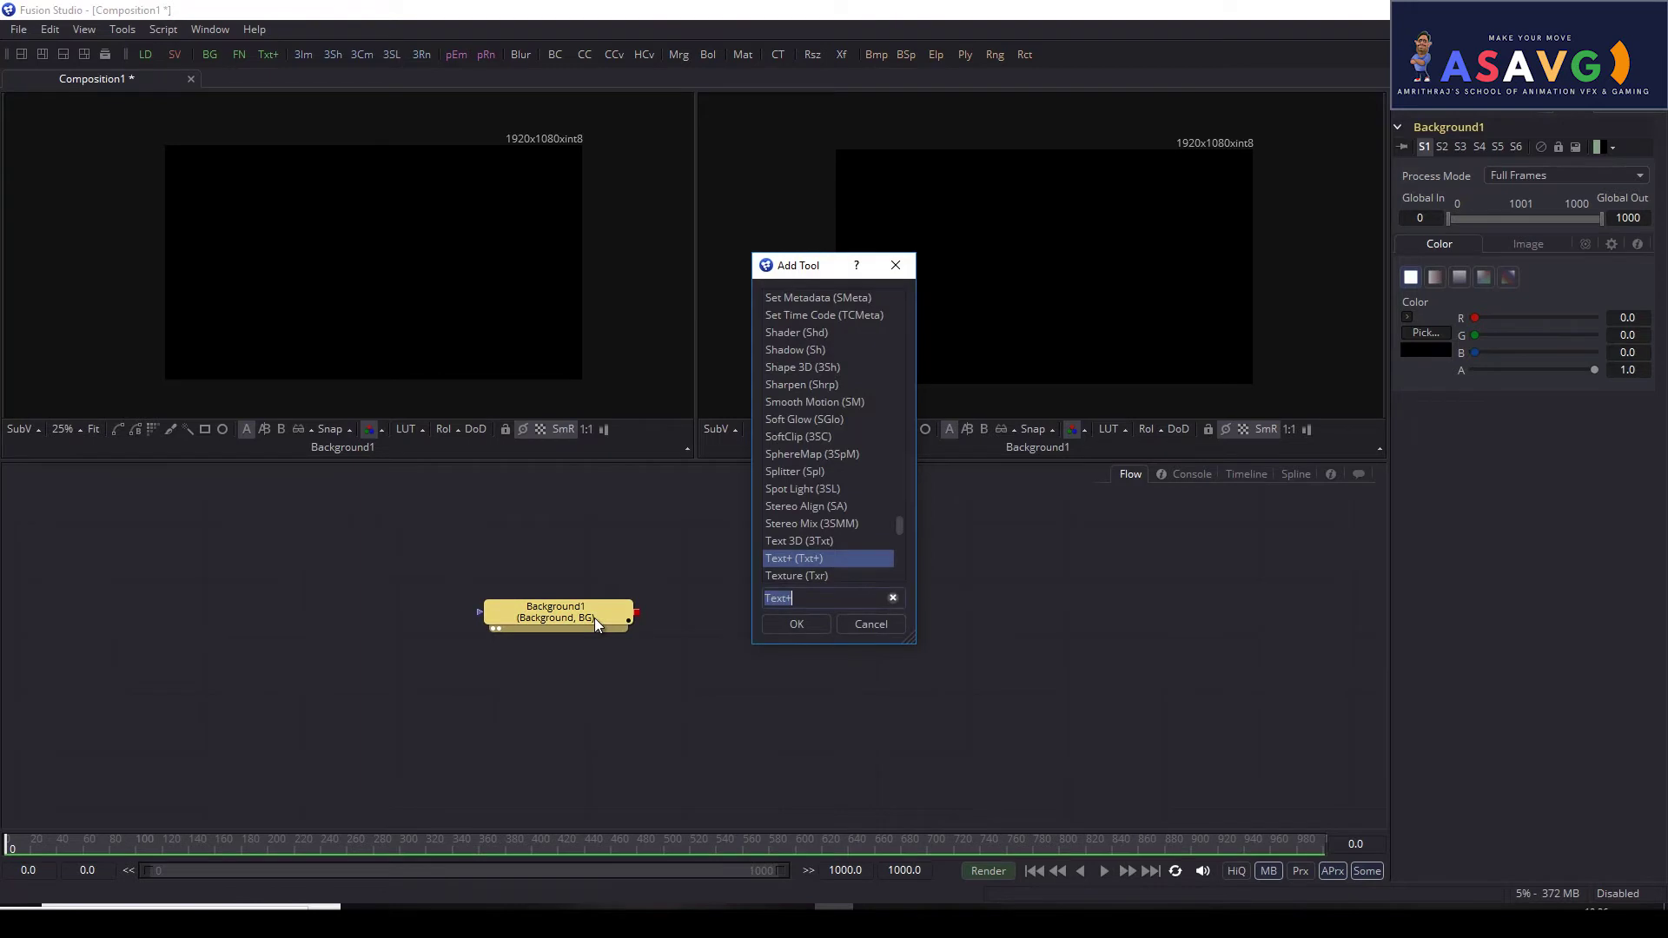
{"action": "left_click", "coordinate": [790, 628]}
{"action": "mouse_move", "coordinate": [593, 669]}
{"action": "left_mouse_down"}
{"action": "mouse_move", "coordinate": [943, 588]}
{"action": "mouse_move", "coordinate": [987, 603]}
{"action": "left_mouse_up"}
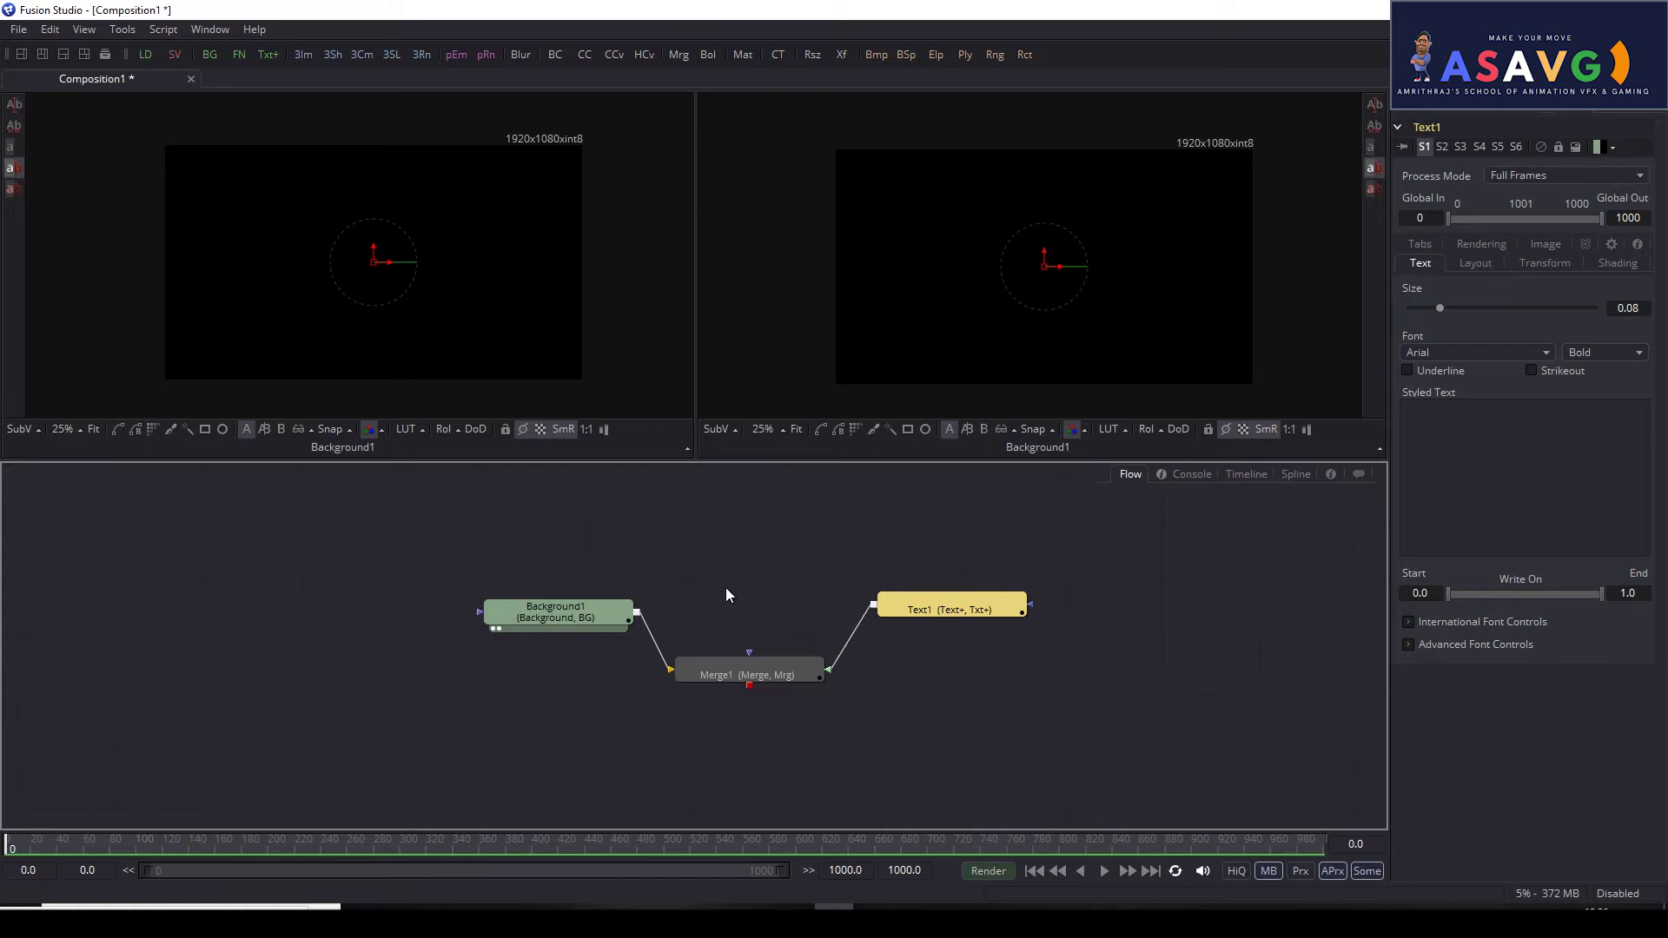
{"action": "key", "text": "Delete"}
{"action": "left_click", "coordinate": [749, 671]}
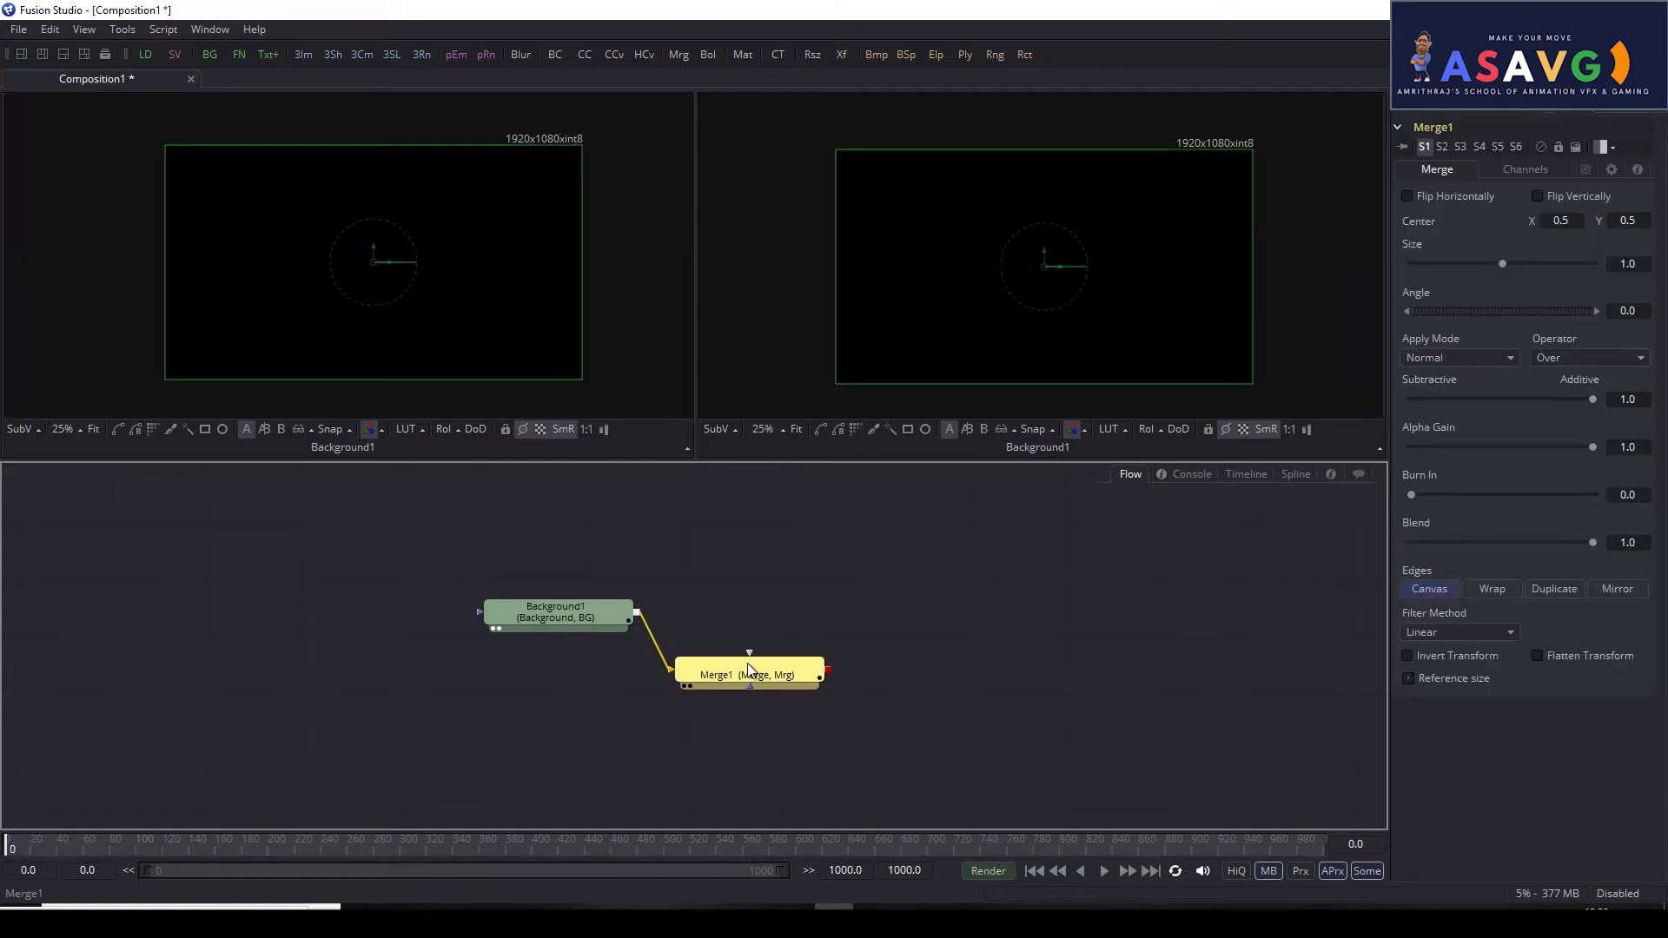
{"action": "key", "text": "Delete"}
{"action": "left_click", "coordinate": [568, 612]}
Step: Add ColorCorrector1 via 'col' search and lay it out beside Background1
{"action": "key", "text": "ctrl+space"}
{"action": "type", "text": "col"}
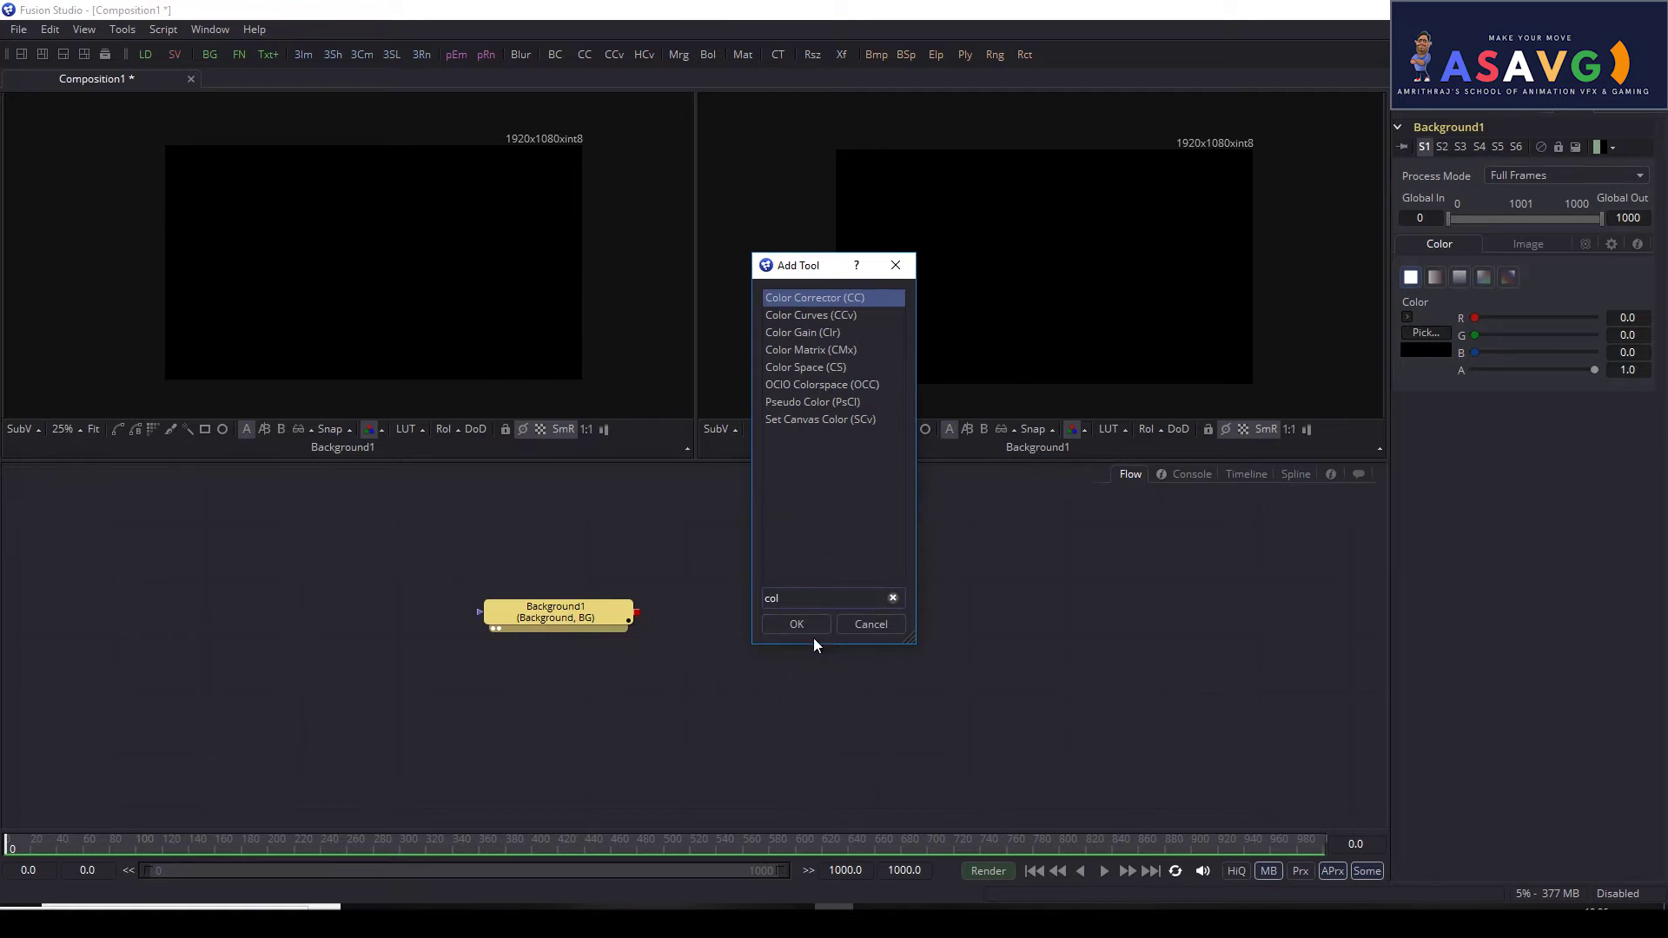
{"action": "left_click", "coordinate": [806, 627]}
{"action": "mouse_move", "coordinate": [769, 618]}
{"action": "left_mouse_down"}
{"action": "mouse_move", "coordinate": [758, 681]}
{"action": "mouse_move", "coordinate": [846, 626]}
{"action": "left_mouse_up"}
{"action": "left_click_drag", "start_coordinate": [556, 621], "coordinate": [678, 608]}
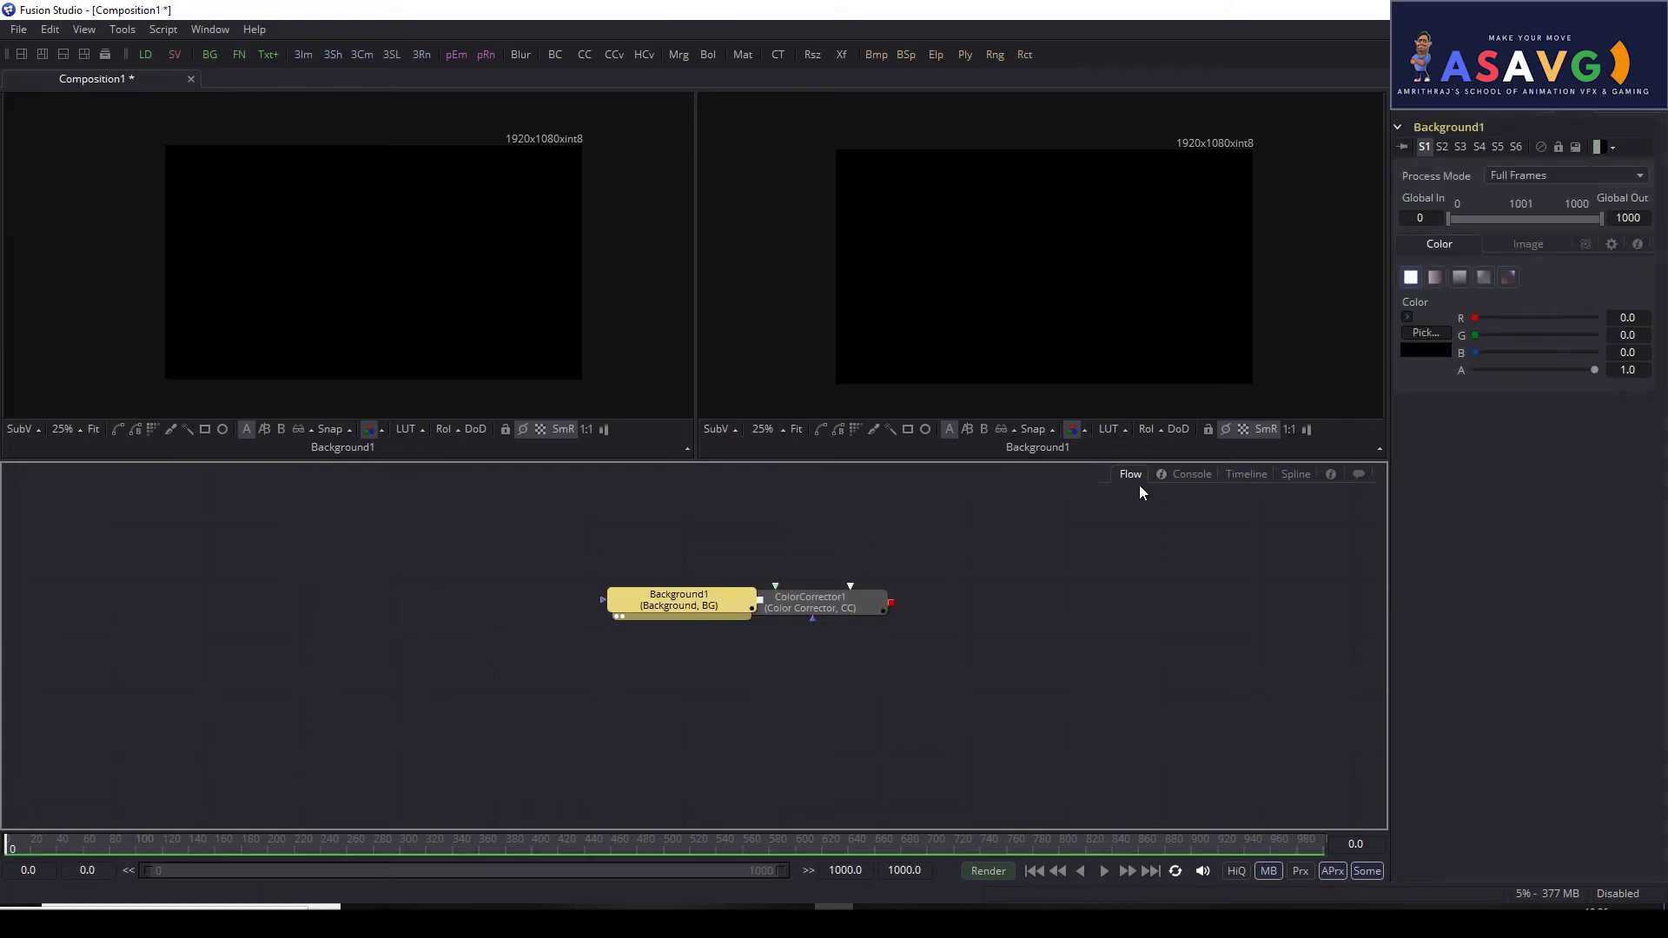
{"action": "left_click_drag", "start_coordinate": [839, 606], "coordinate": [1025, 647]}
{"action": "left_click_drag", "start_coordinate": [634, 606], "coordinate": [390, 606]}
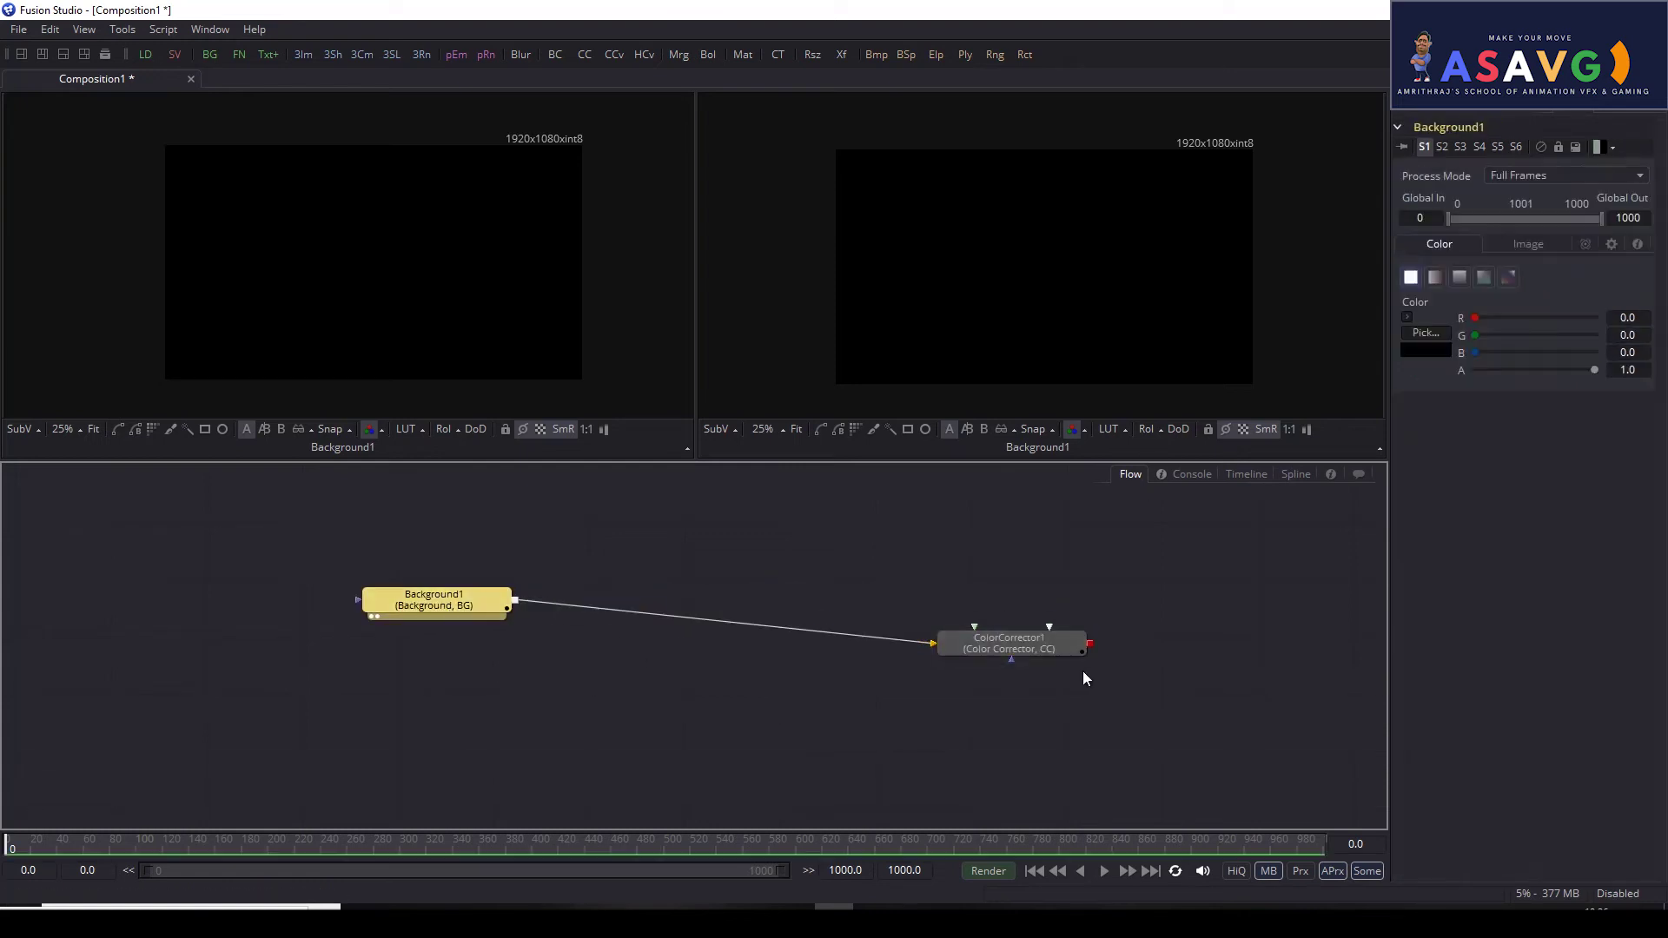
Step: Delete ColorCorrector1 and shift Background1 to the right
{"action": "left_click_drag", "start_coordinate": [1005, 651], "coordinate": [856, 649]}
{"action": "key", "text": "Delete"}
{"action": "left_click", "coordinate": [636, 673]}
{"action": "left_click_drag", "start_coordinate": [470, 615], "coordinate": [577, 627]}
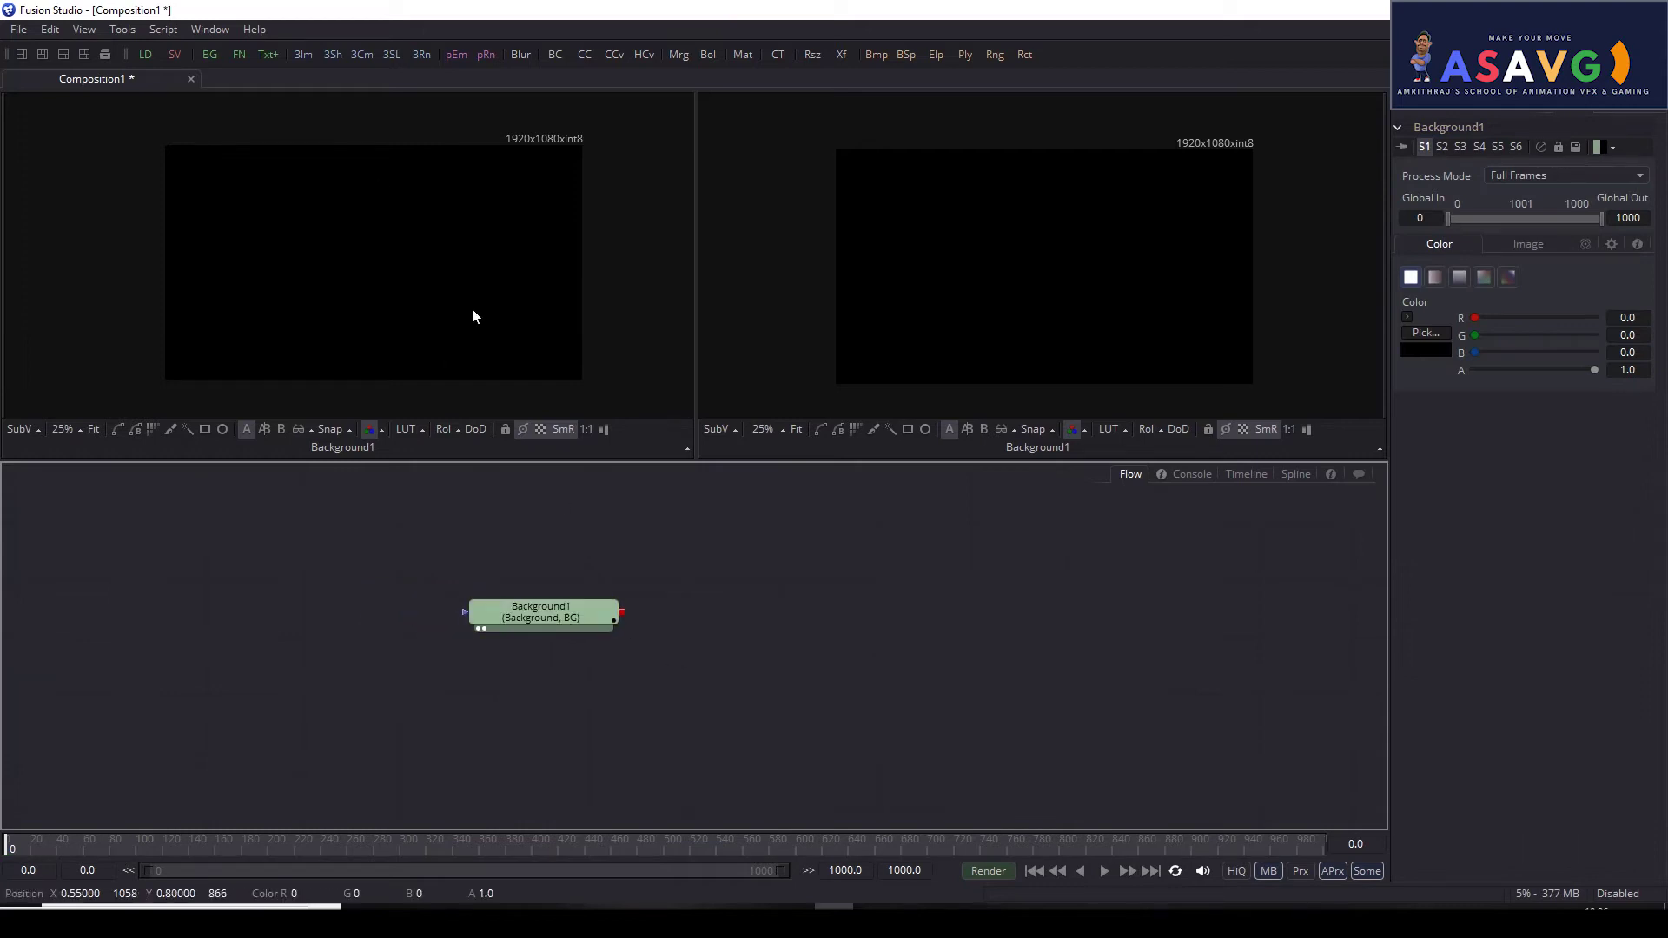
{"action": "left_click_drag", "start_coordinate": [681, 649], "coordinate": [667, 659]}
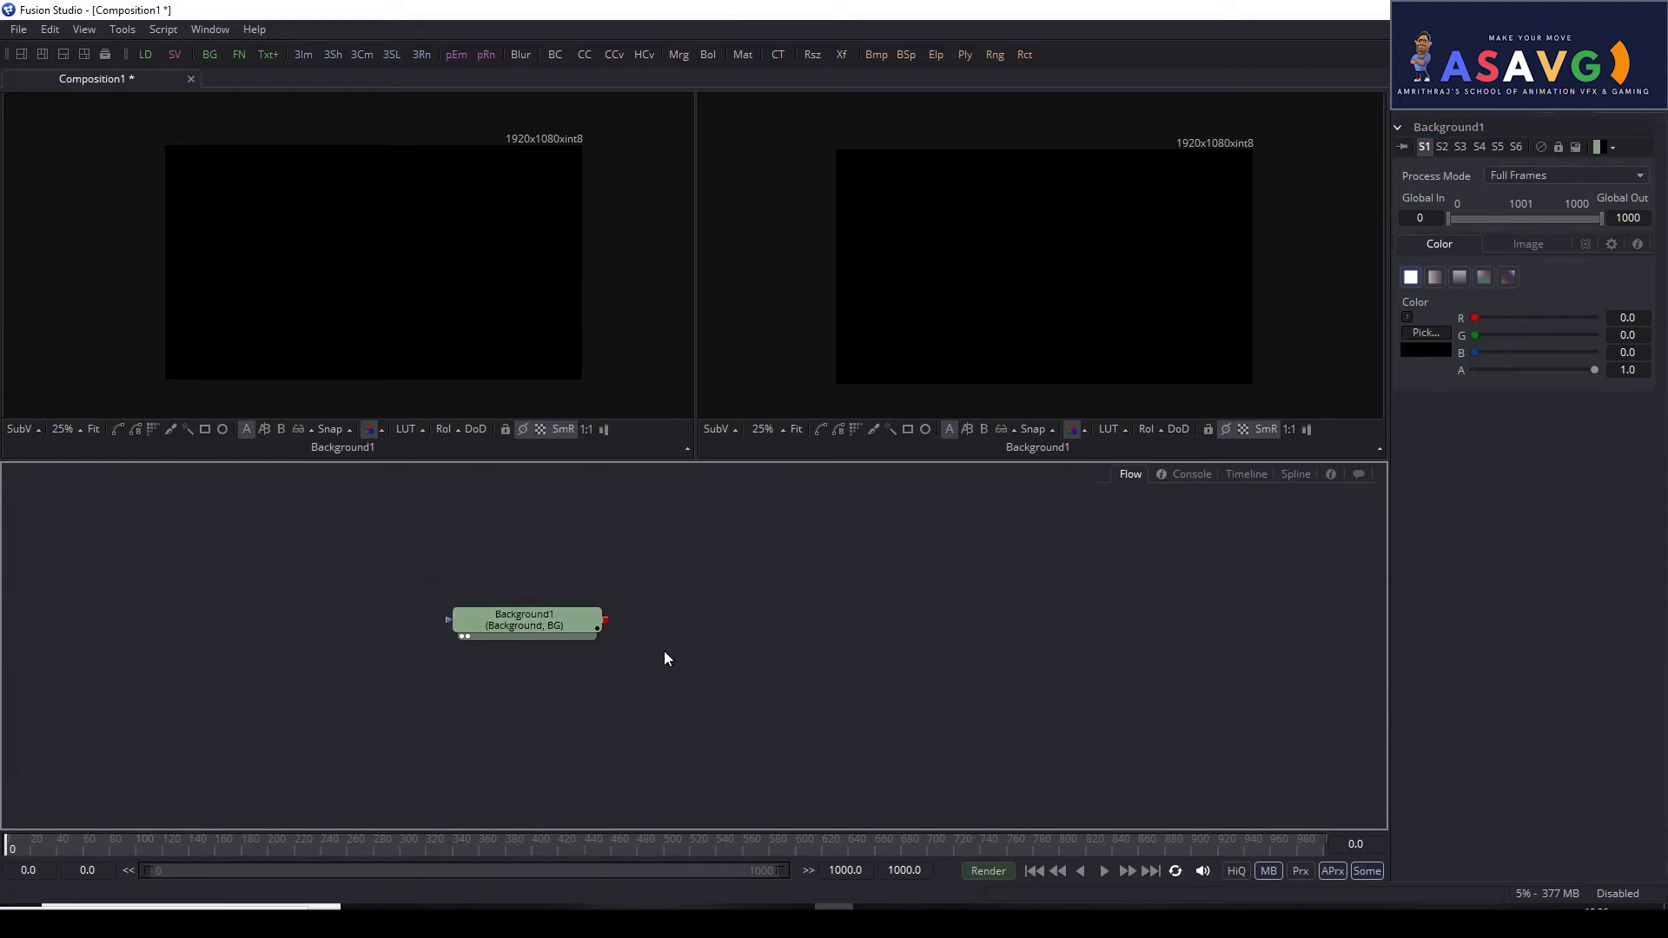
Step: Add Merge1 via 'mer' right of Background1, then filter the tool search to 'text'
{"action": "key", "text": "ctrl+space"}
{"action": "type", "text": "mer"}
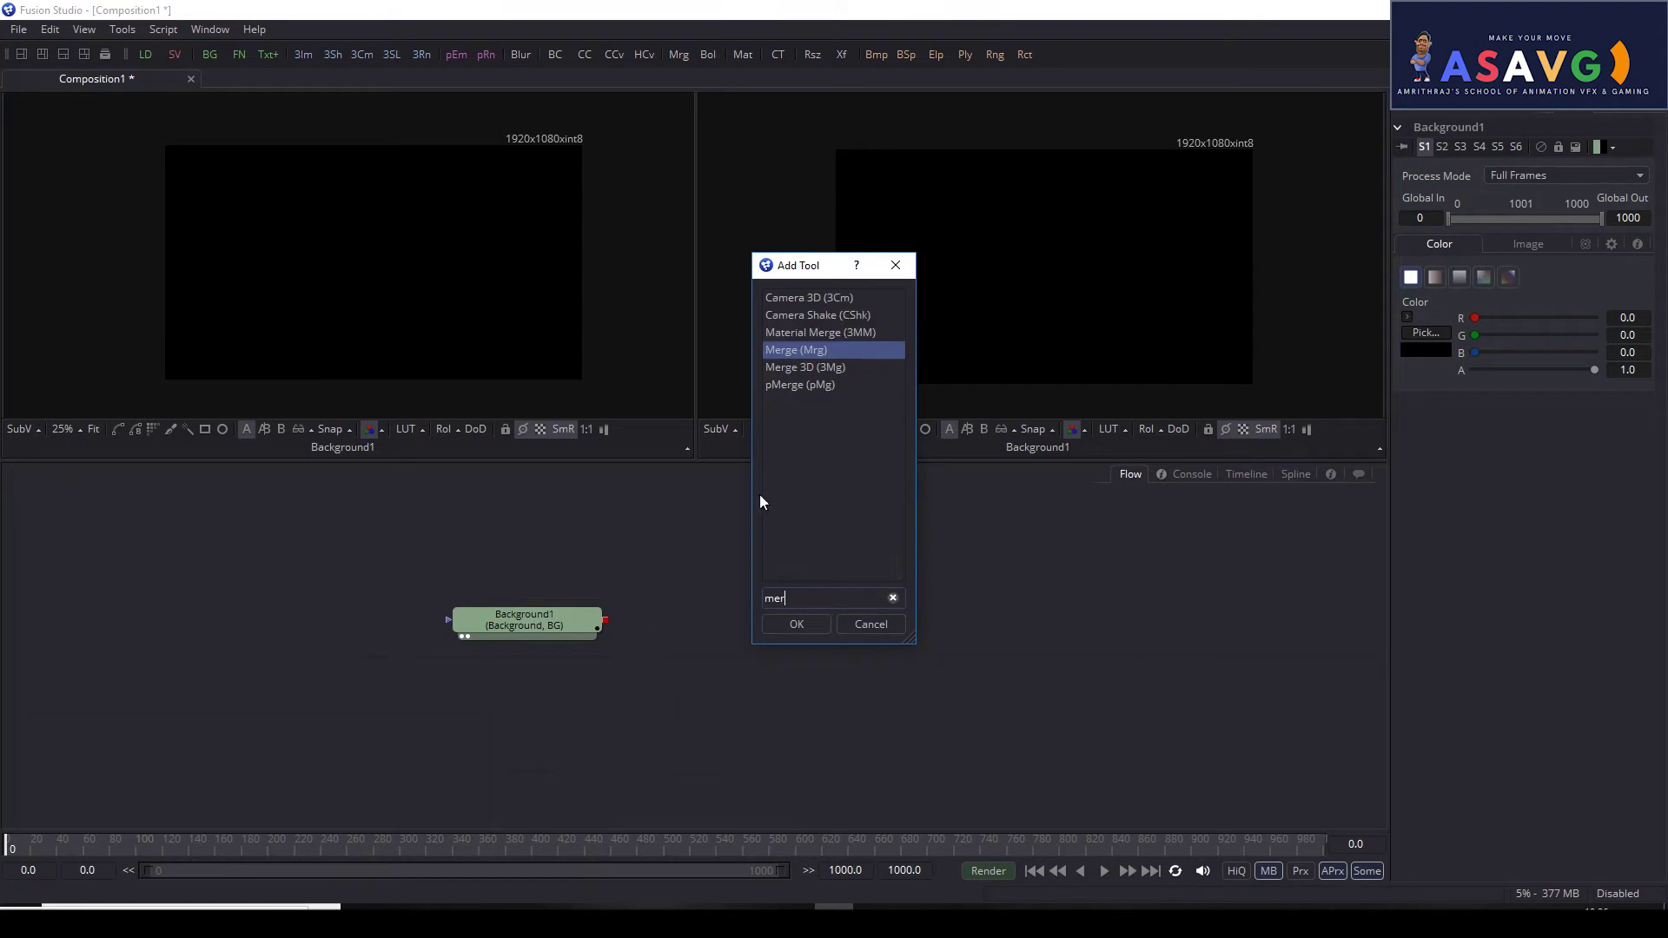
{"action": "left_click", "coordinate": [796, 624]}
{"action": "mouse_move", "coordinate": [513, 622]}
{"action": "left_mouse_down"}
{"action": "mouse_move", "coordinate": [680, 622]}
{"action": "mouse_move", "coordinate": [801, 650]}
{"action": "left_mouse_up"}
{"action": "left_click", "coordinate": [874, 640]}
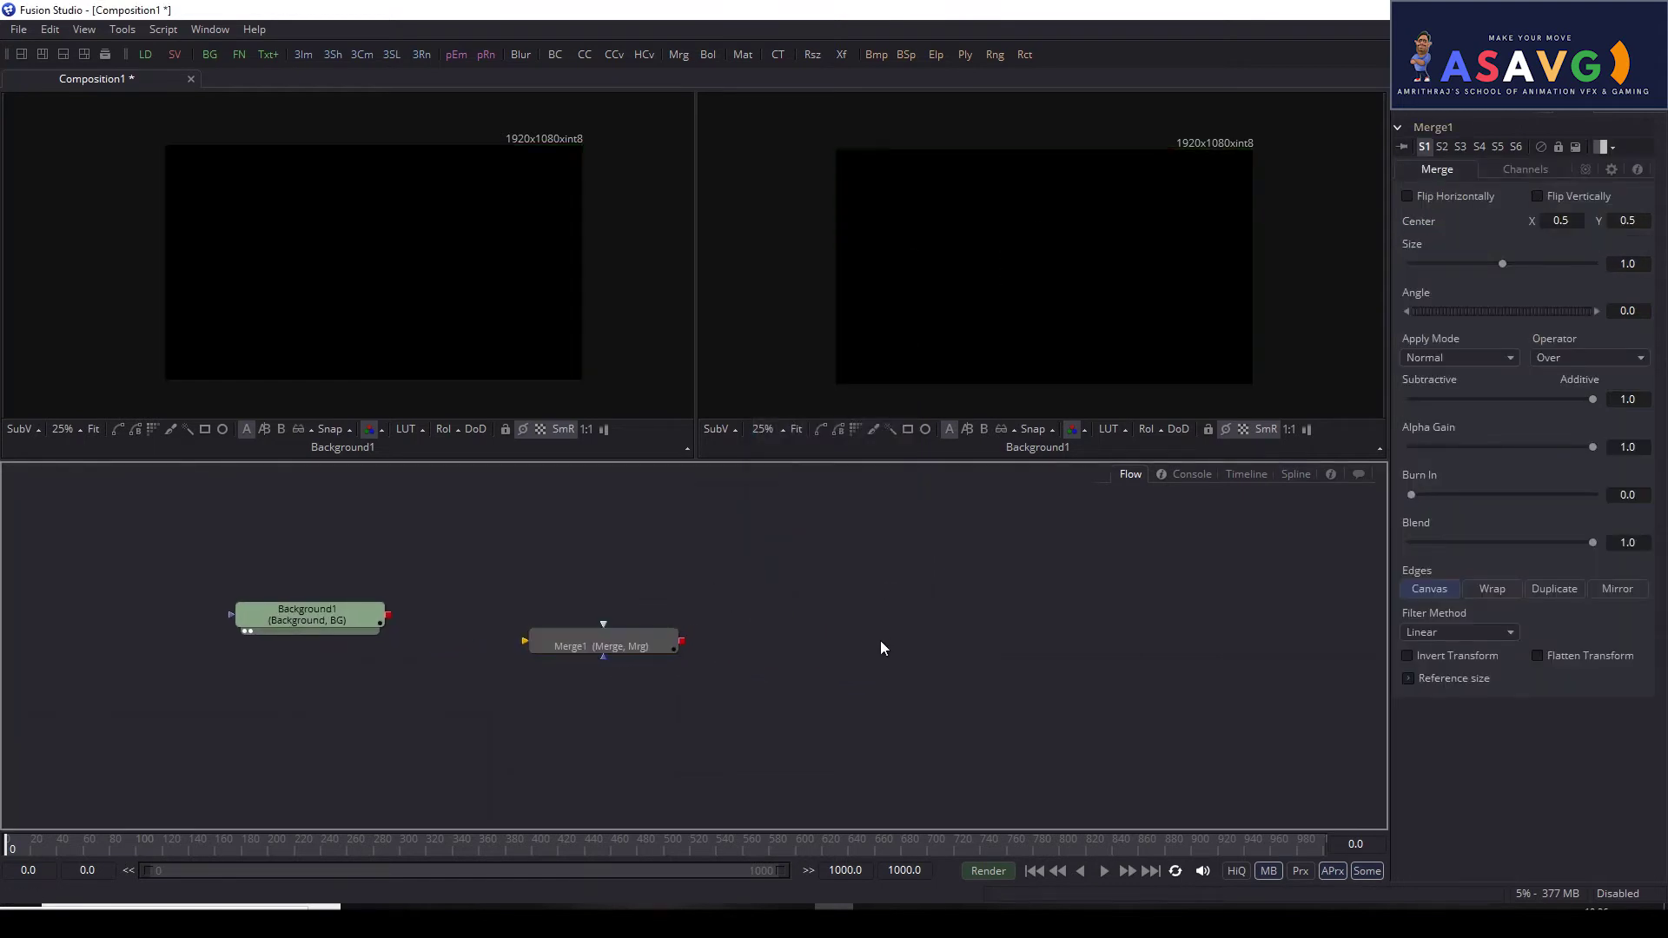
{"action": "key", "text": "ctrl+space"}
{"action": "type", "text": "text"}
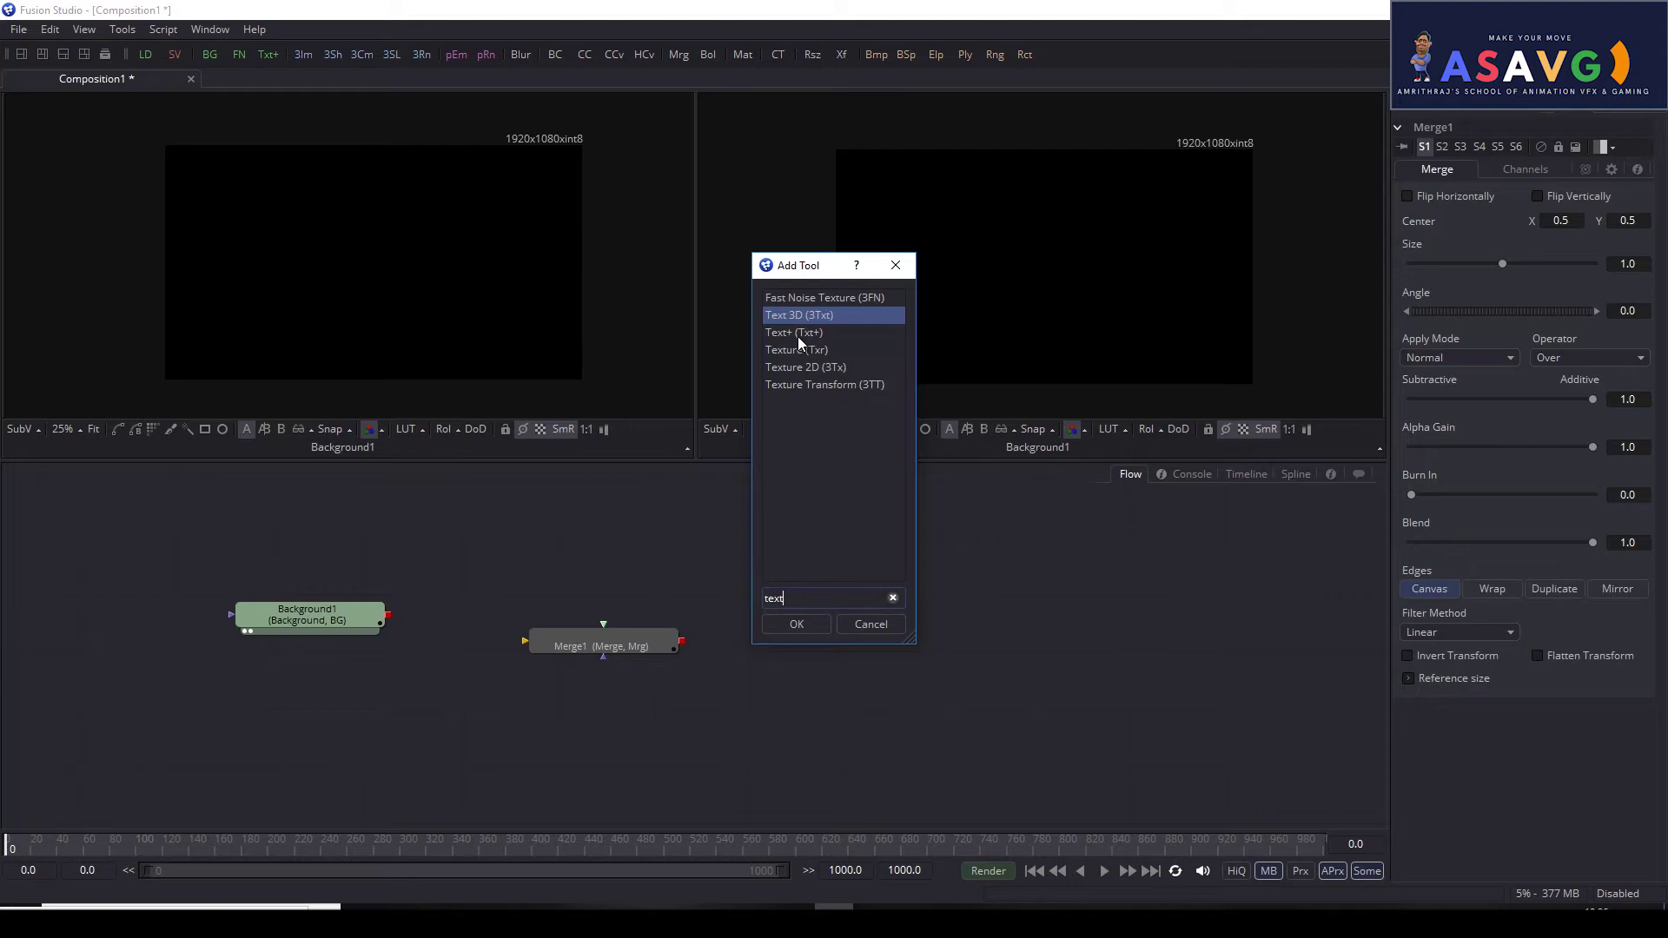
Step: Add a Text+ node and line Merge1 up between Background1 and Text1
{"action": "left_click", "coordinate": [798, 336]}
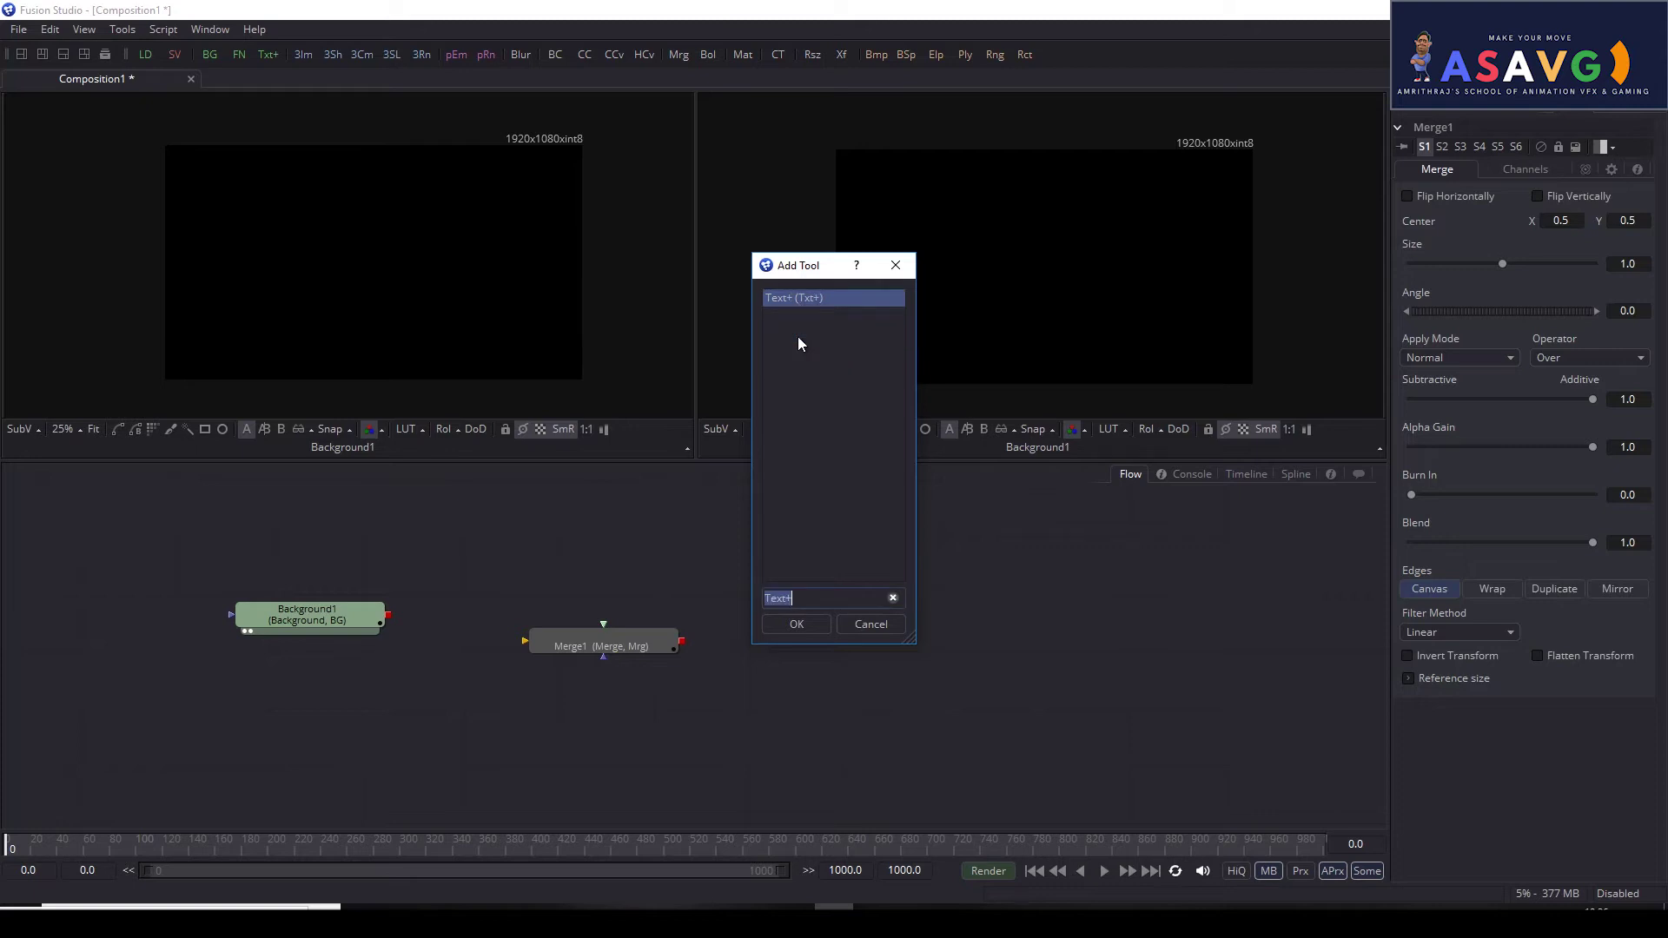
{"action": "left_click", "coordinate": [797, 624]}
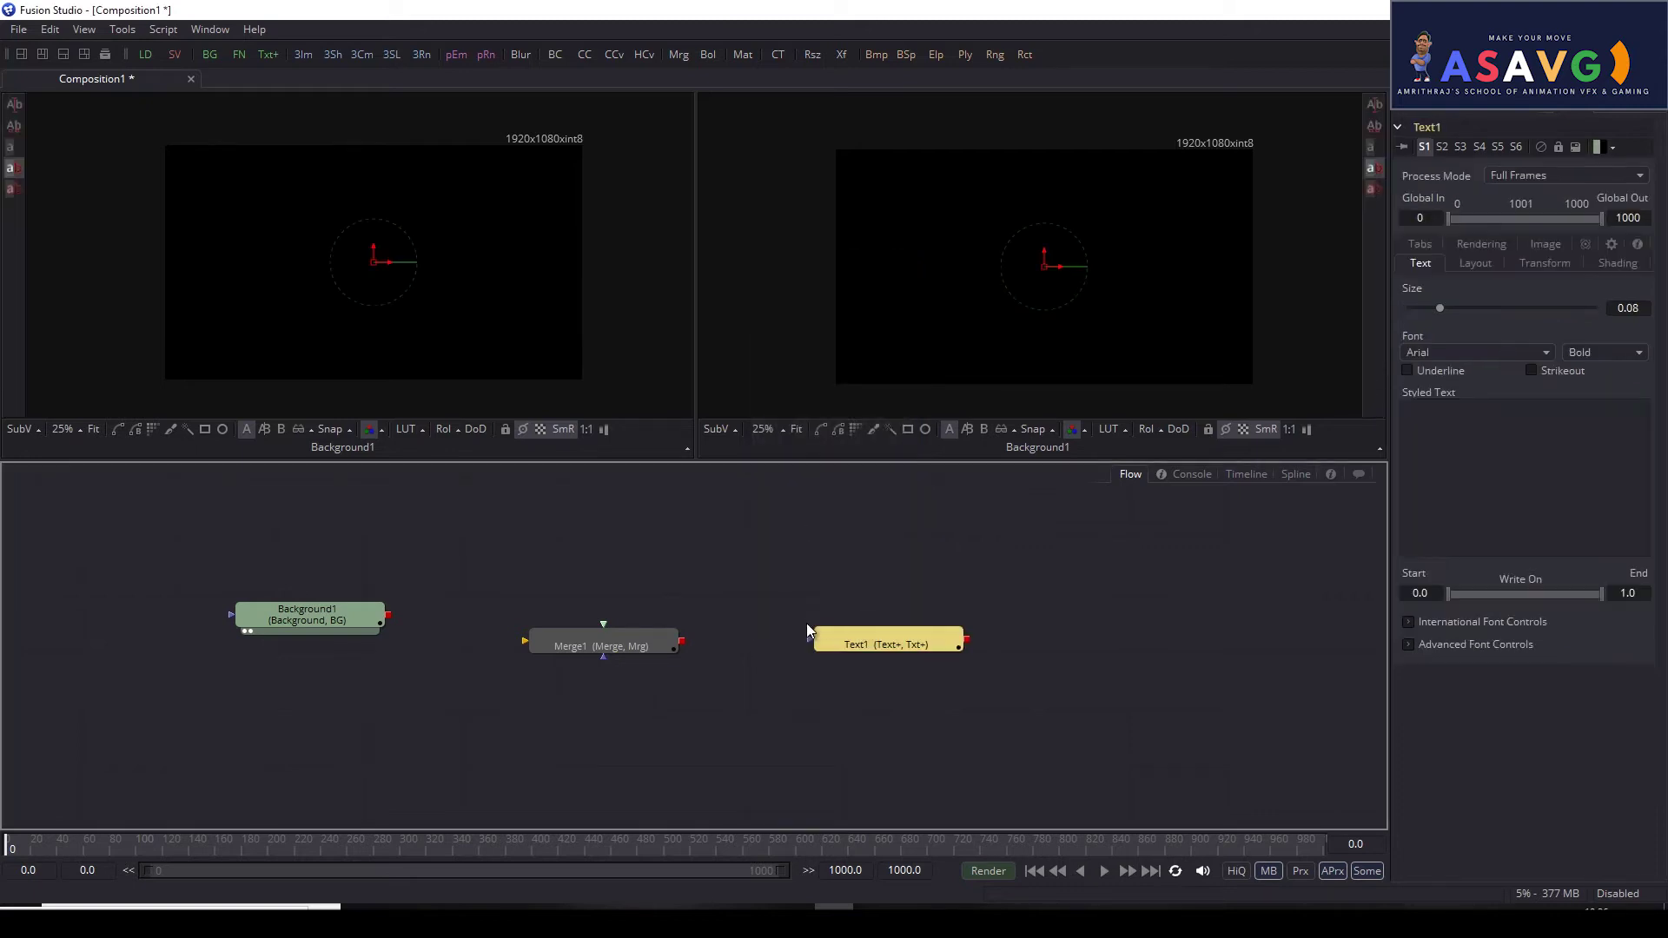
{"action": "left_click_drag", "start_coordinate": [629, 648], "coordinate": [610, 615]}
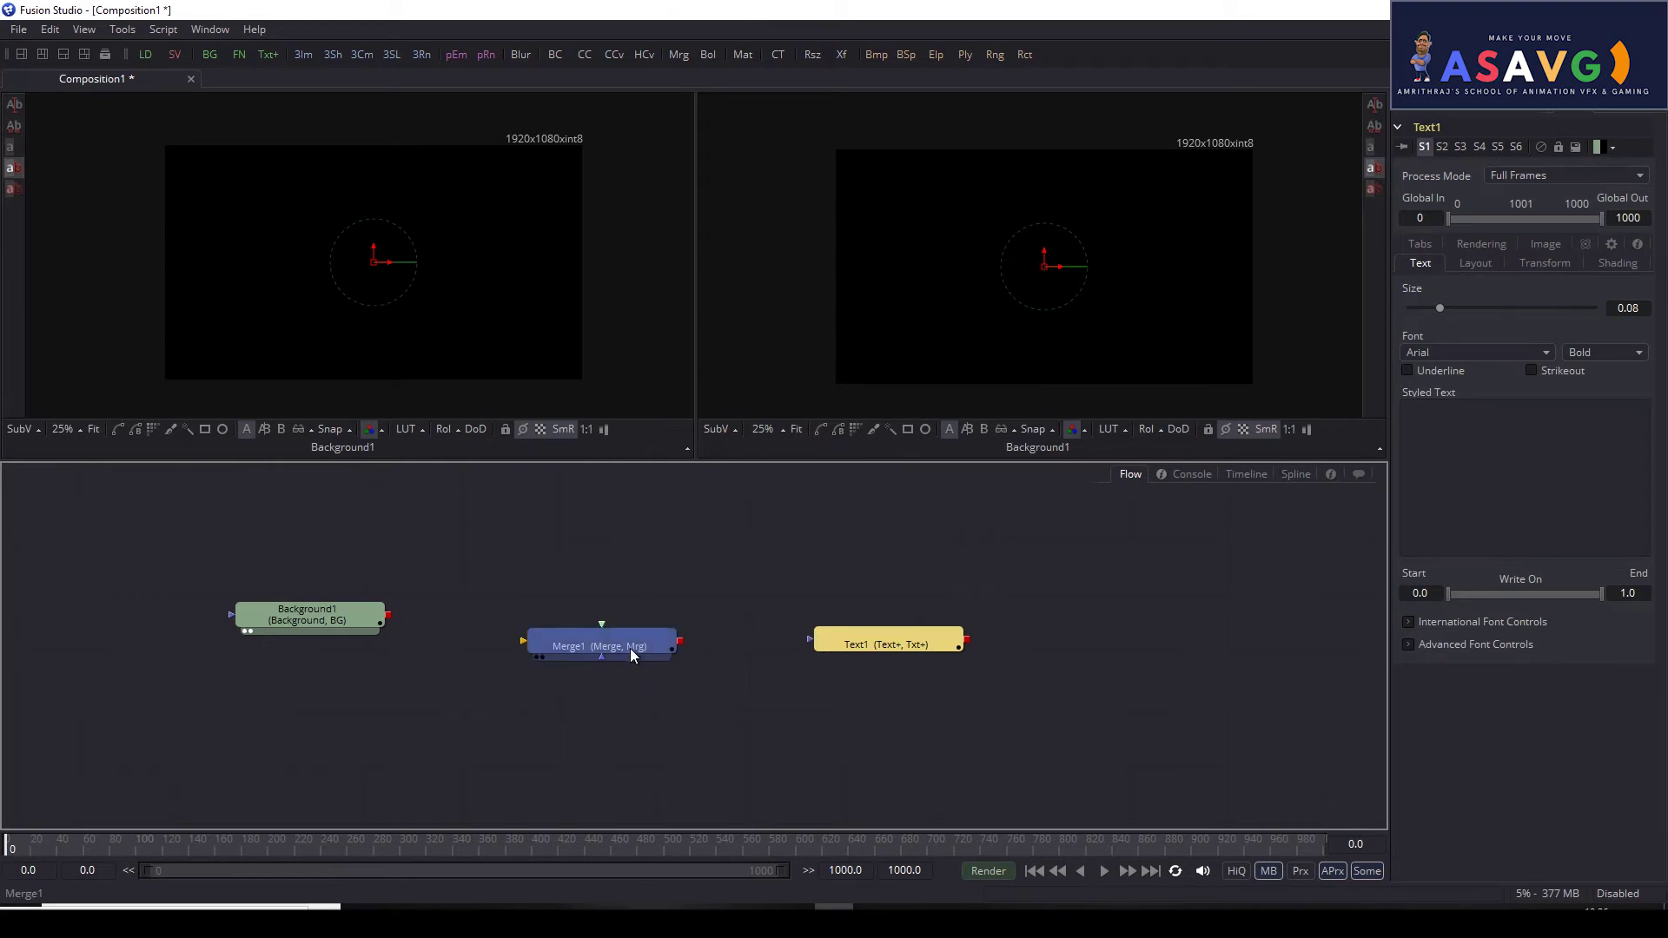
{"action": "left_click_drag", "start_coordinate": [878, 644], "coordinate": [853, 628]}
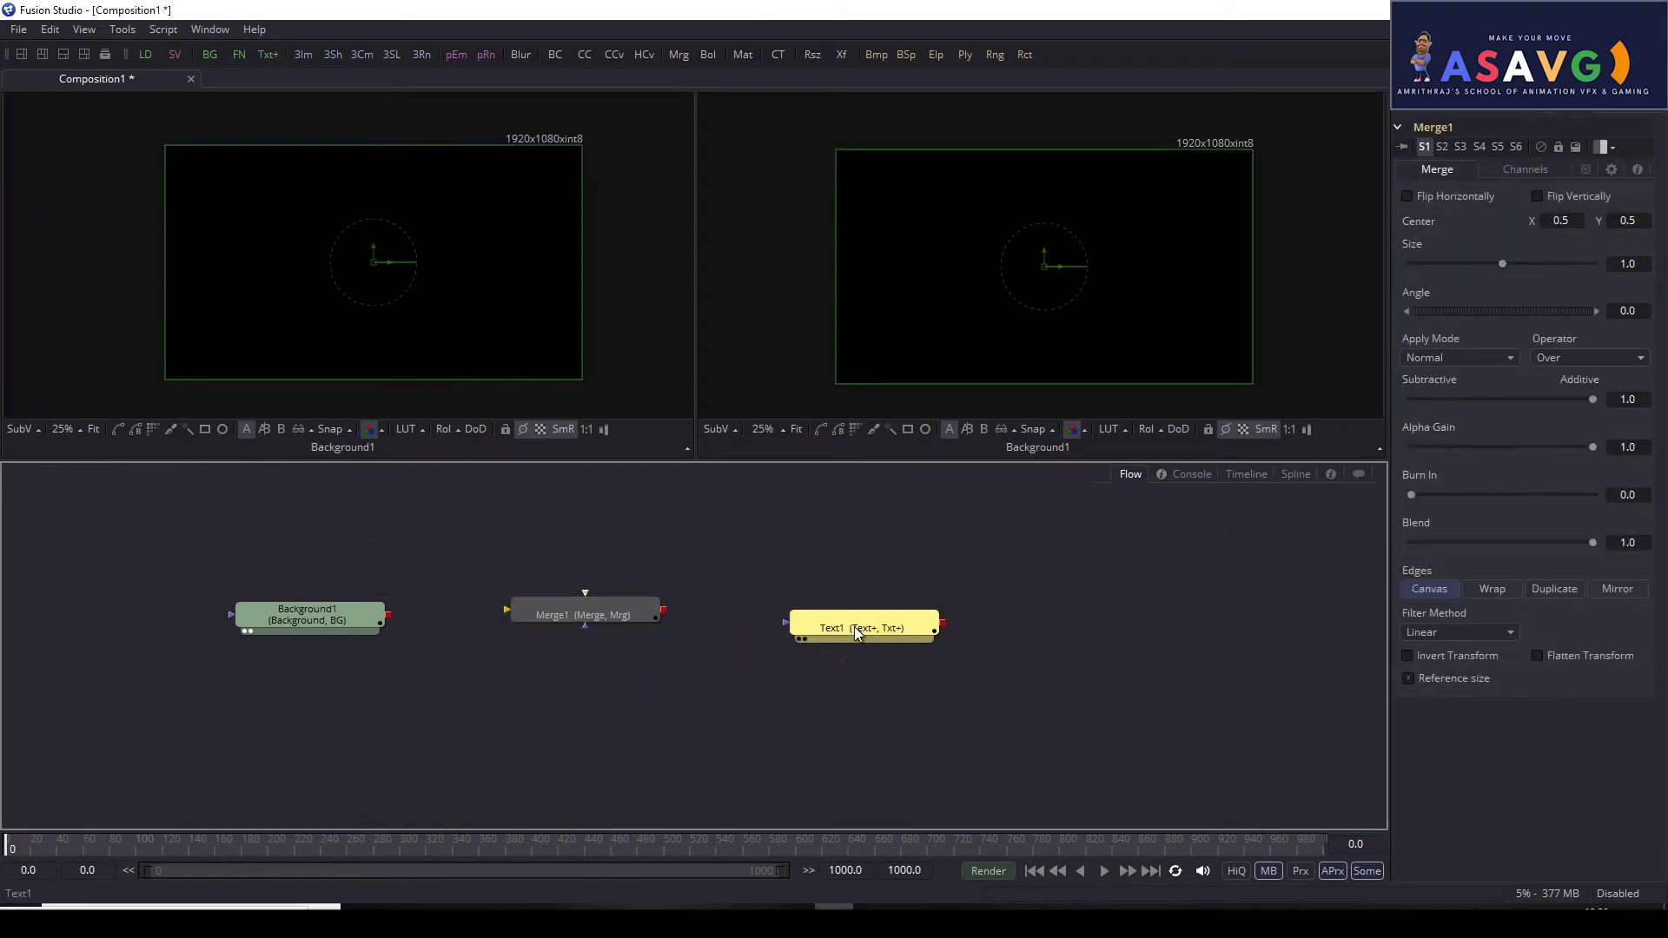
{"action": "left_click_drag", "start_coordinate": [541, 622], "coordinate": [556, 637]}
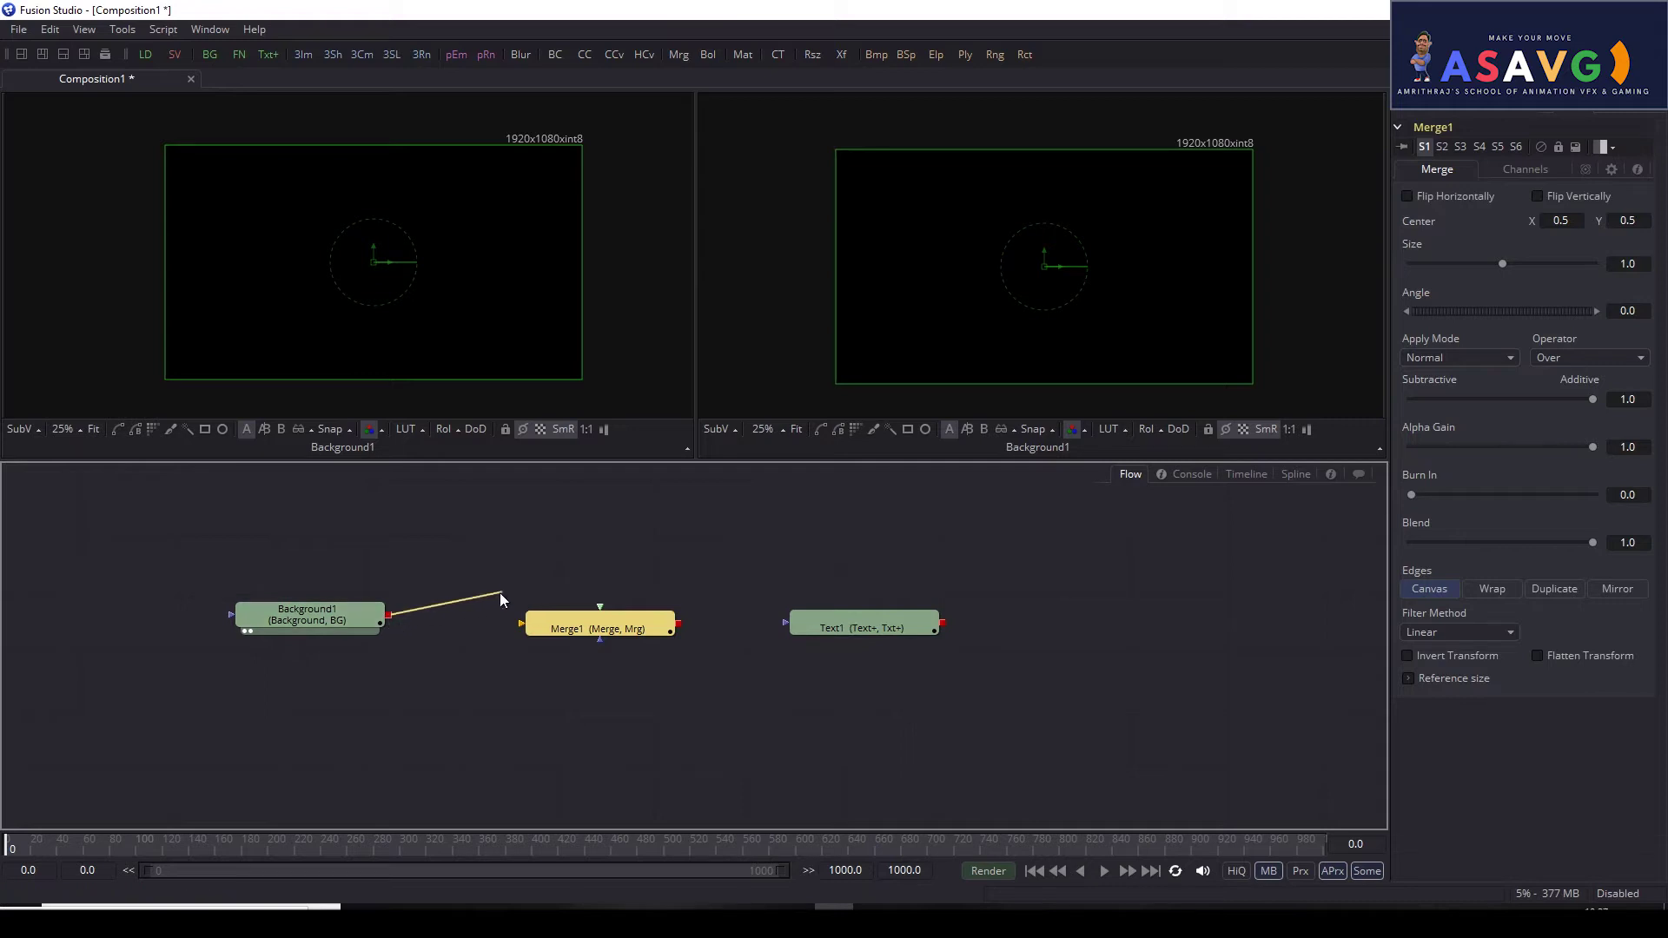
Step: Wire Background1 into Merge1's background input and Text1 into its foreground input
{"action": "mouse_move", "coordinate": [454, 574]}
{"action": "left_mouse_down"}
{"action": "mouse_move", "coordinate": [860, 627]}
{"action": "mouse_move", "coordinate": [1143, 692]}
{"action": "left_mouse_up"}
{"action": "left_click_drag", "start_coordinate": [1013, 539], "coordinate": [1087, 533]}
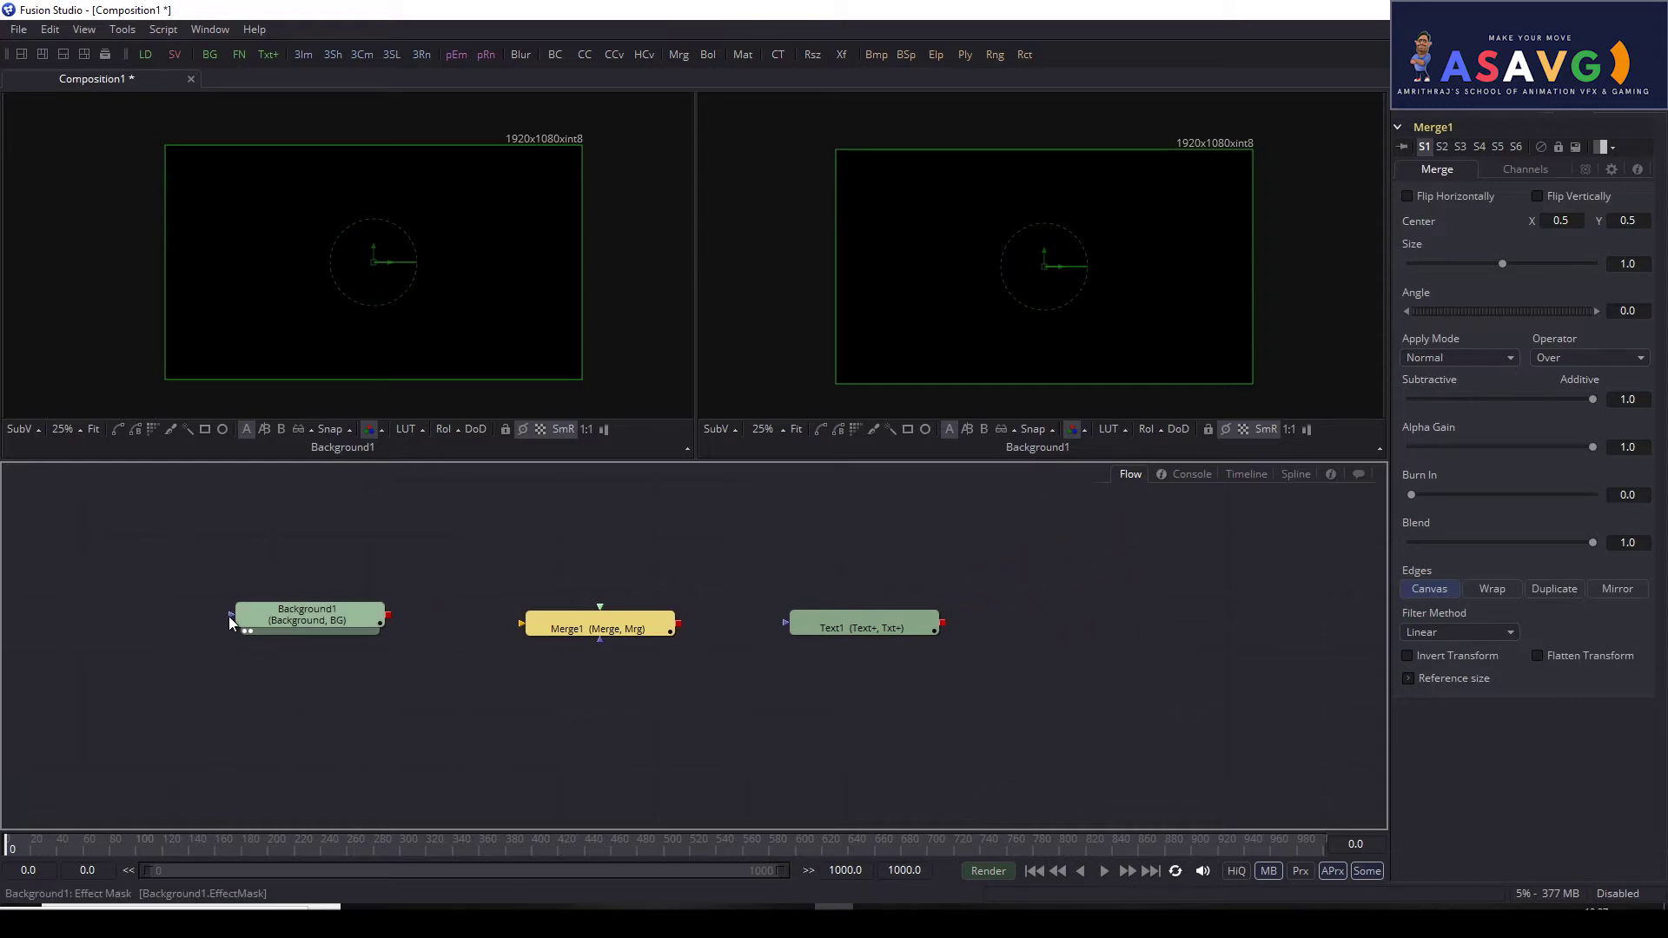
{"action": "left_click_drag", "start_coordinate": [228, 621], "coordinate": [19, 607]}
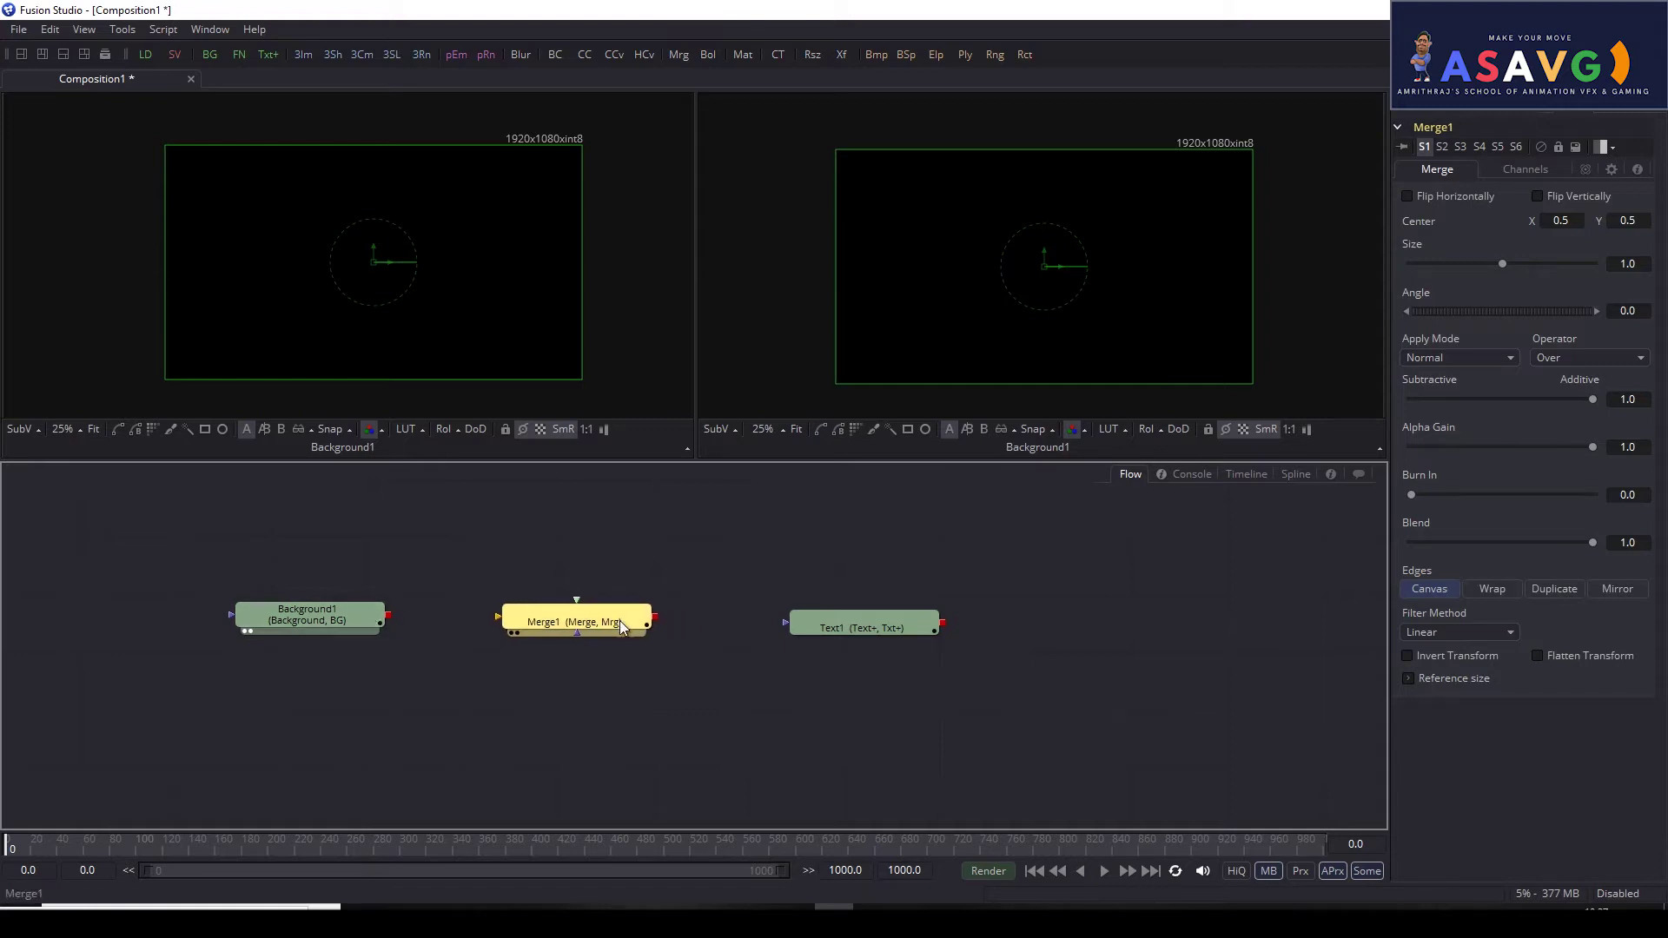
{"action": "left_click_drag", "start_coordinate": [462, 690], "coordinate": [609, 680]}
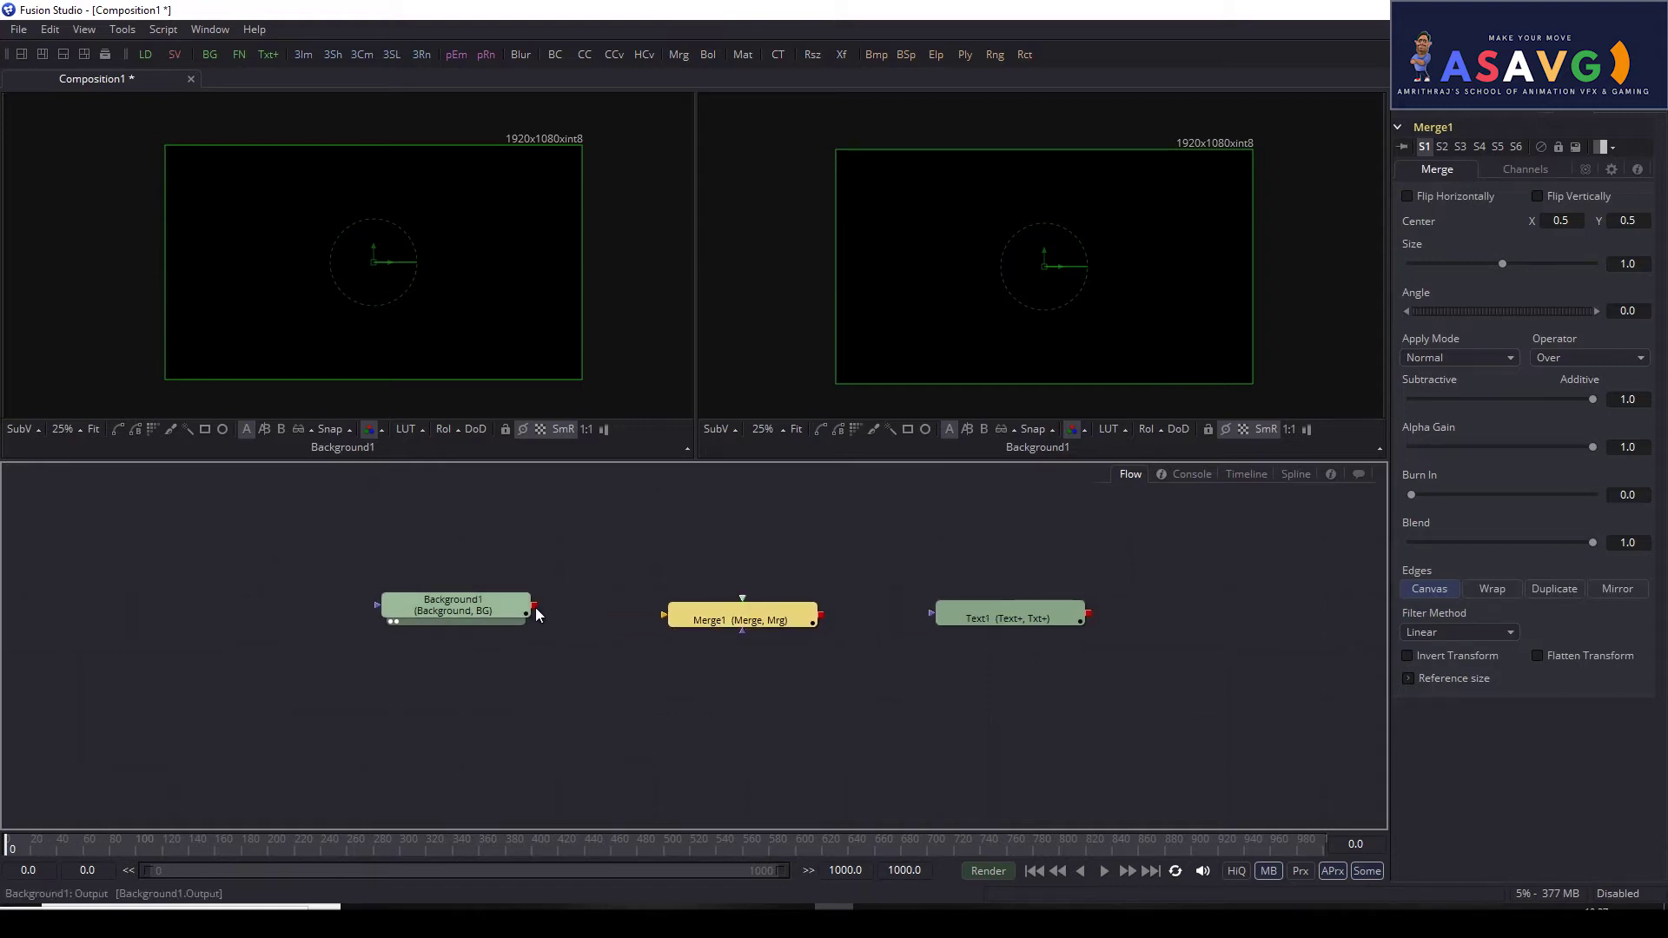
{"action": "left_click_drag", "start_coordinate": [534, 607], "coordinate": [735, 631]}
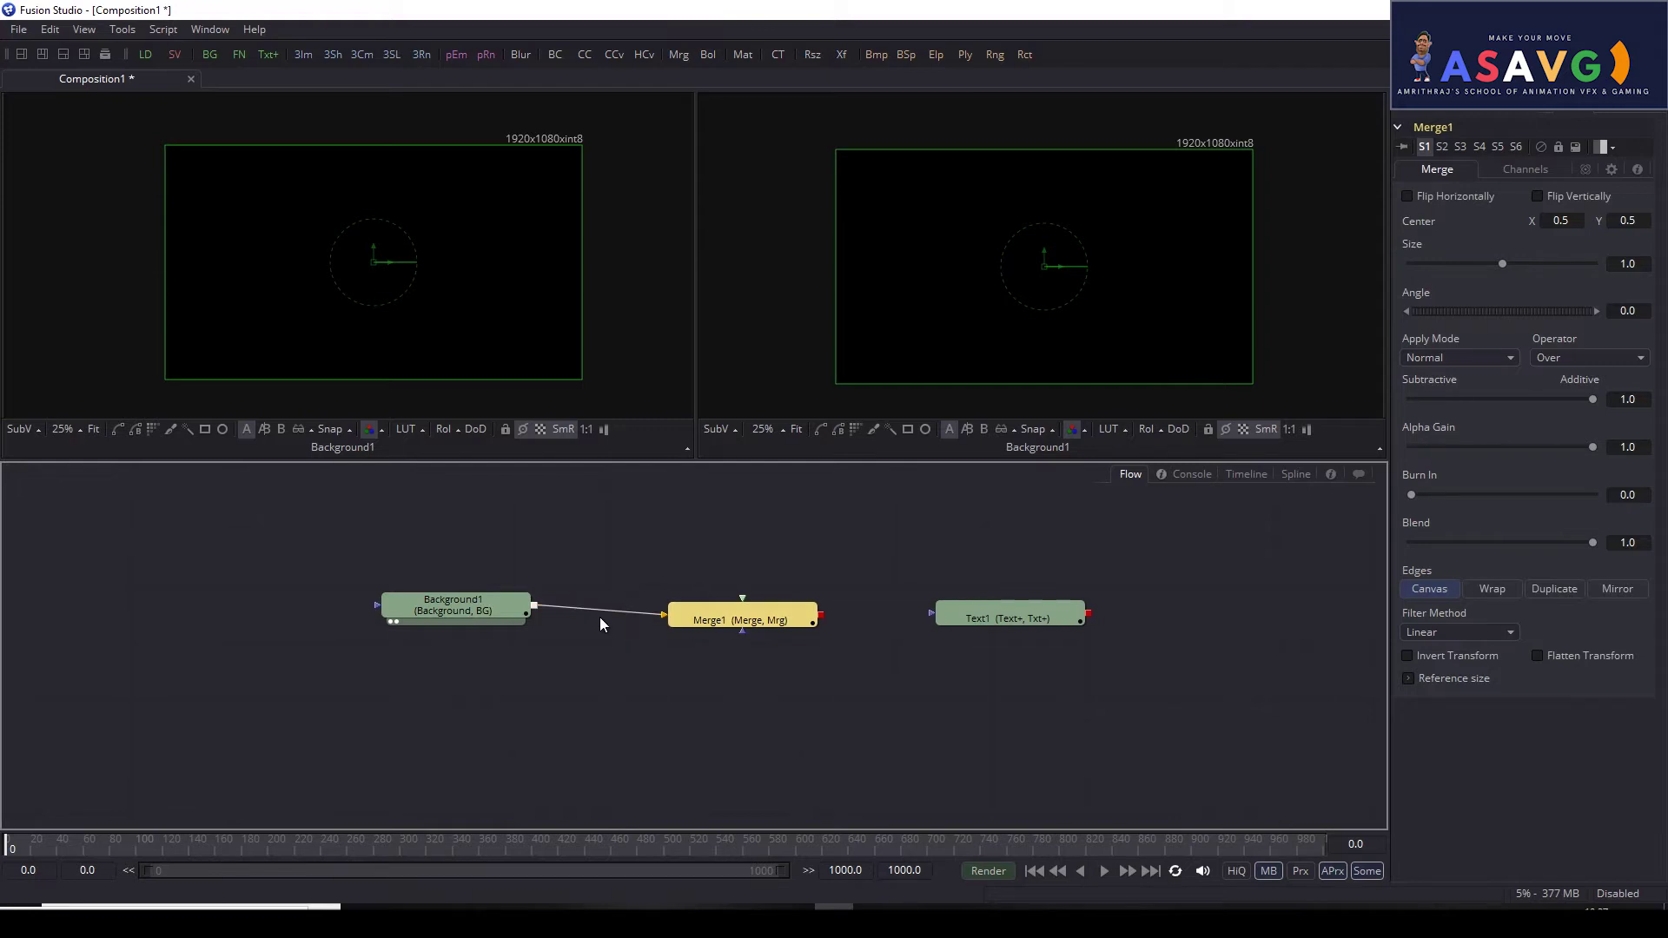
{"action": "mouse_move", "coordinate": [739, 621]}
{"action": "left_mouse_down"}
{"action": "mouse_move", "coordinate": [710, 620]}
{"action": "mouse_move", "coordinate": [839, 622]}
{"action": "mouse_move", "coordinate": [713, 602]}
{"action": "left_mouse_up"}
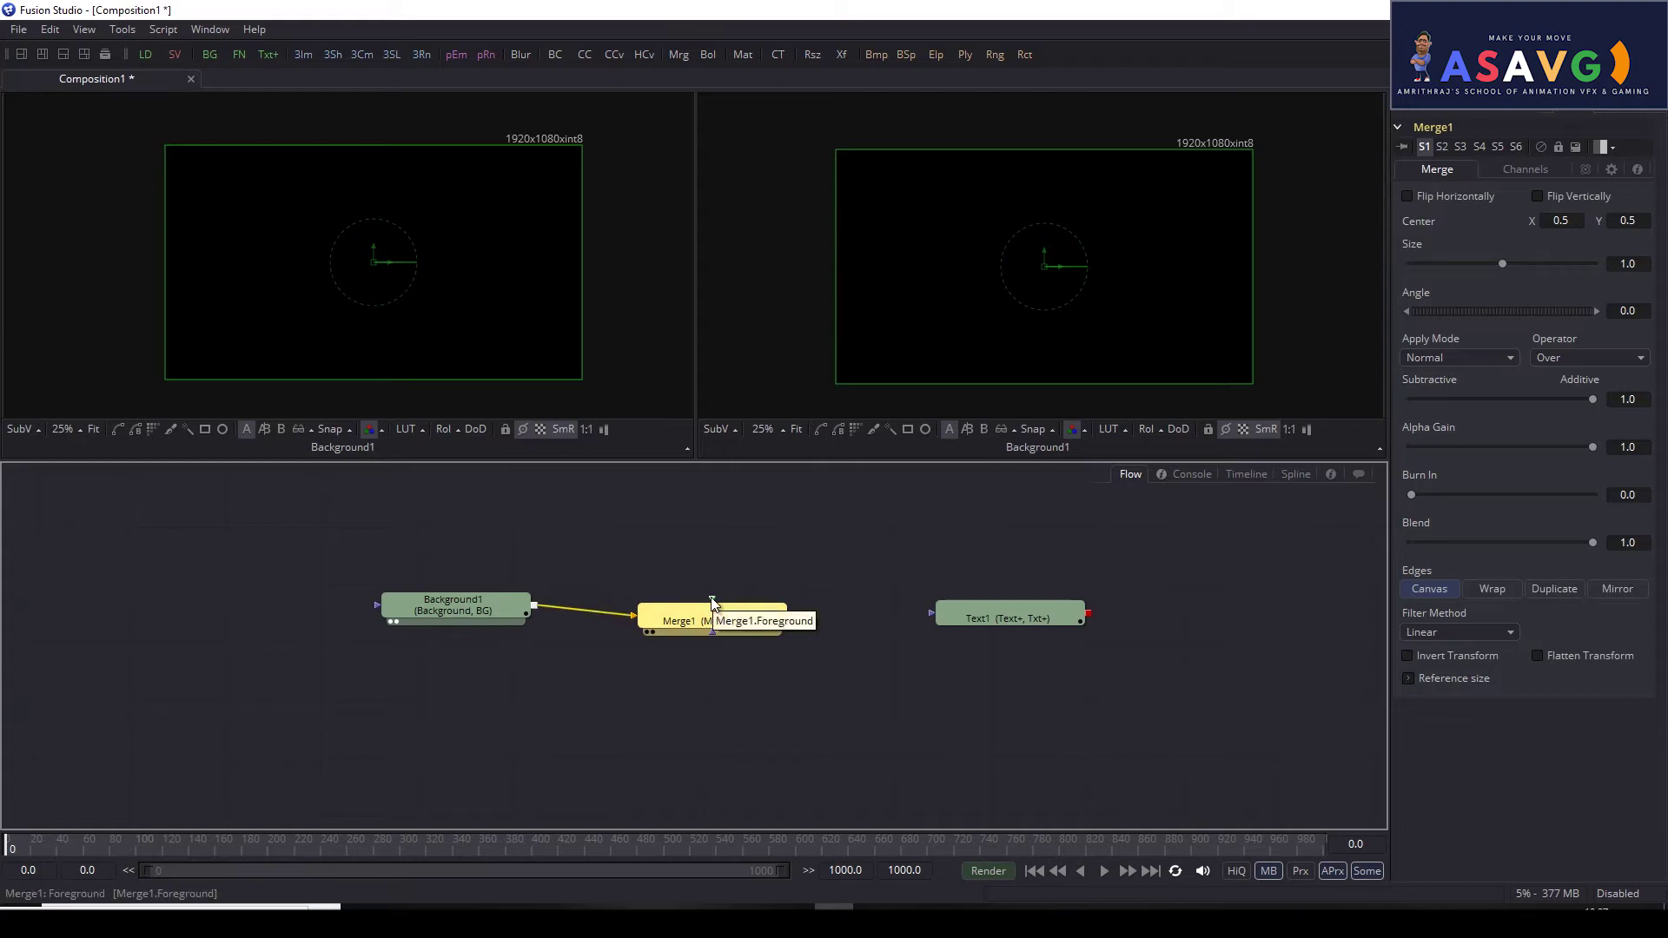
{"action": "mouse_move", "coordinate": [713, 603]}
{"action": "left_mouse_down"}
{"action": "mouse_move", "coordinate": [706, 577]}
{"action": "mouse_move", "coordinate": [1043, 615]}
{"action": "left_mouse_up"}
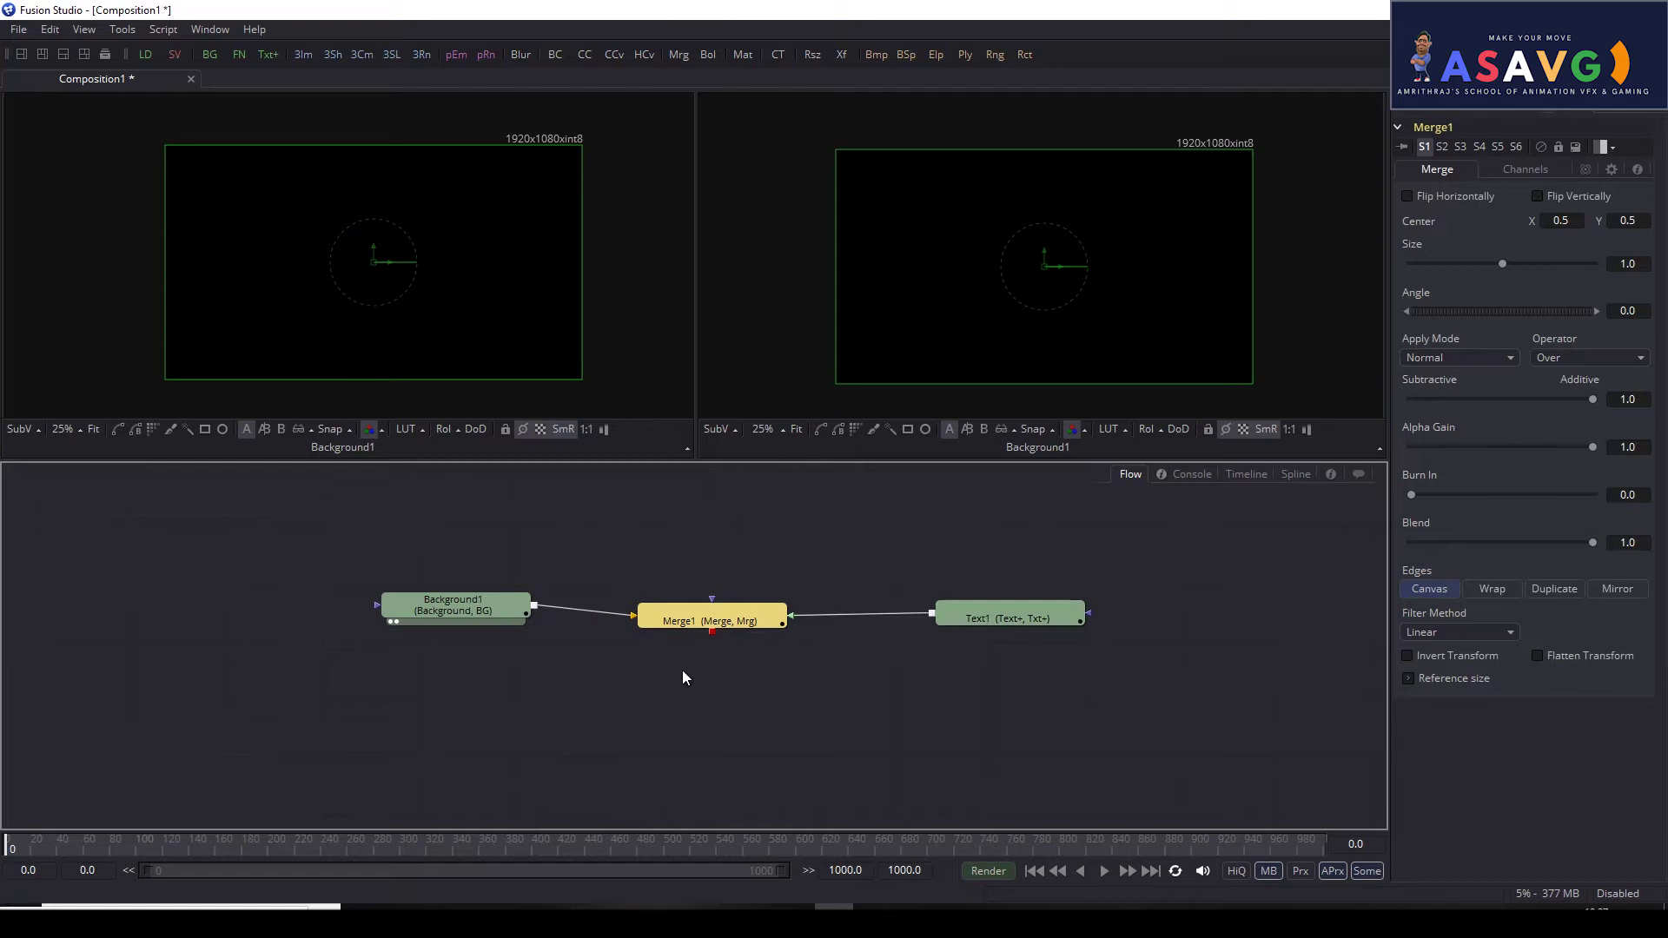
{"action": "left_click_drag", "start_coordinate": [683, 677], "coordinate": [644, 721]}
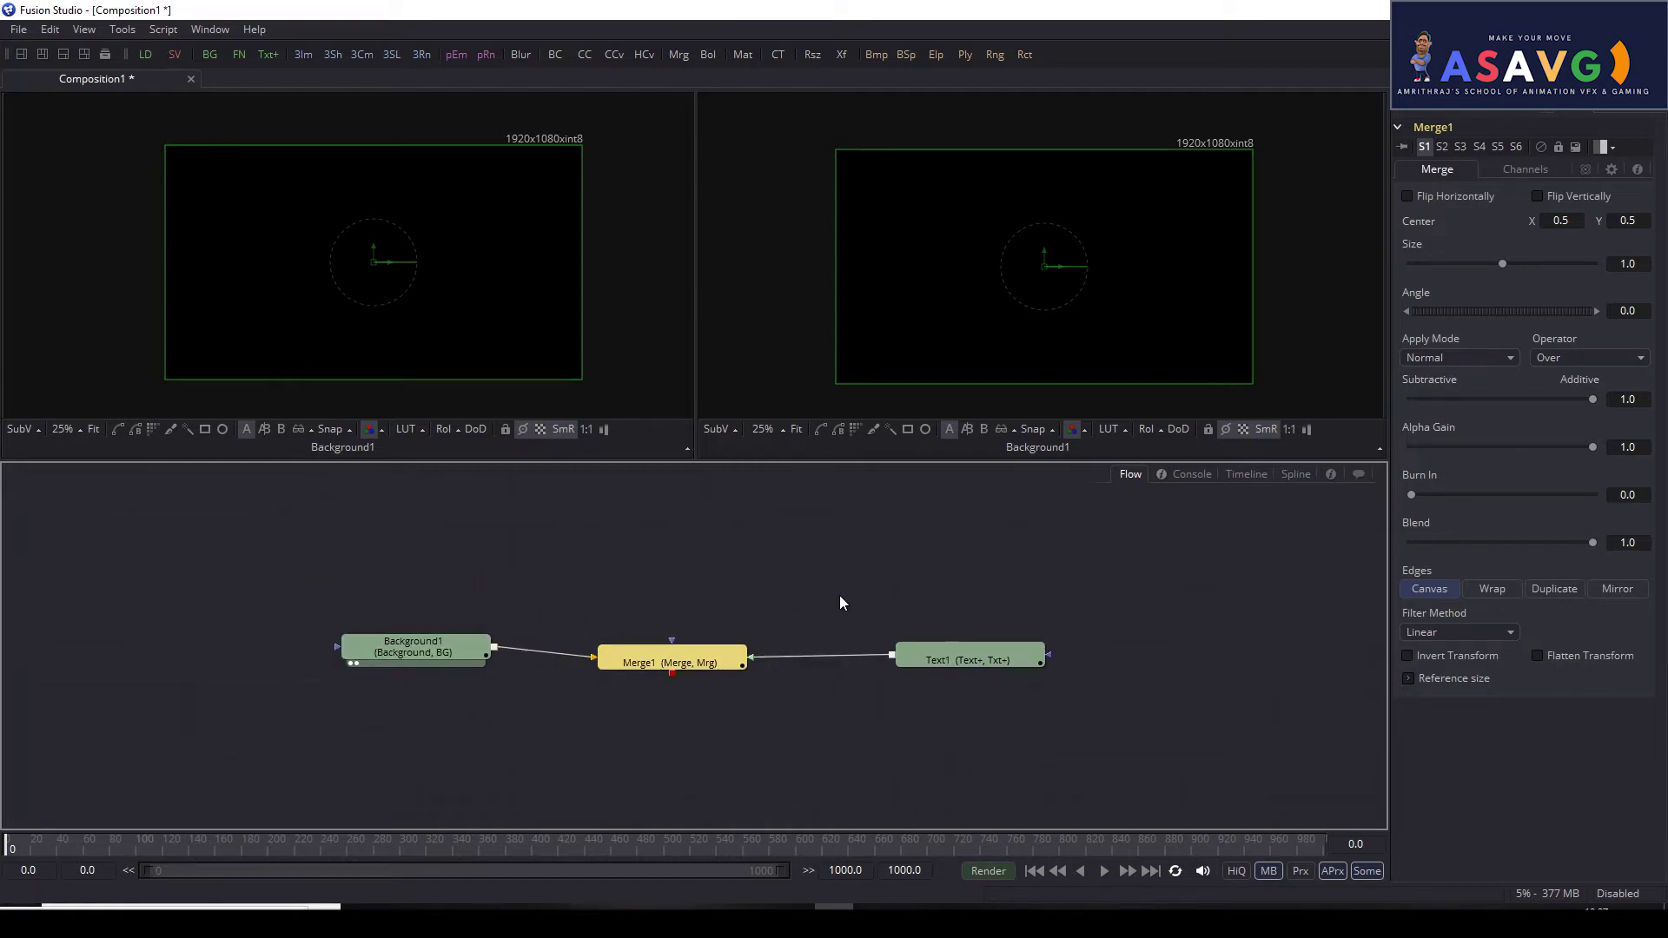
Step: Switch the left viewer between Text1 and Merge1, ending on Merge1
{"action": "left_click_drag", "start_coordinate": [965, 658], "coordinate": [305, 211]}
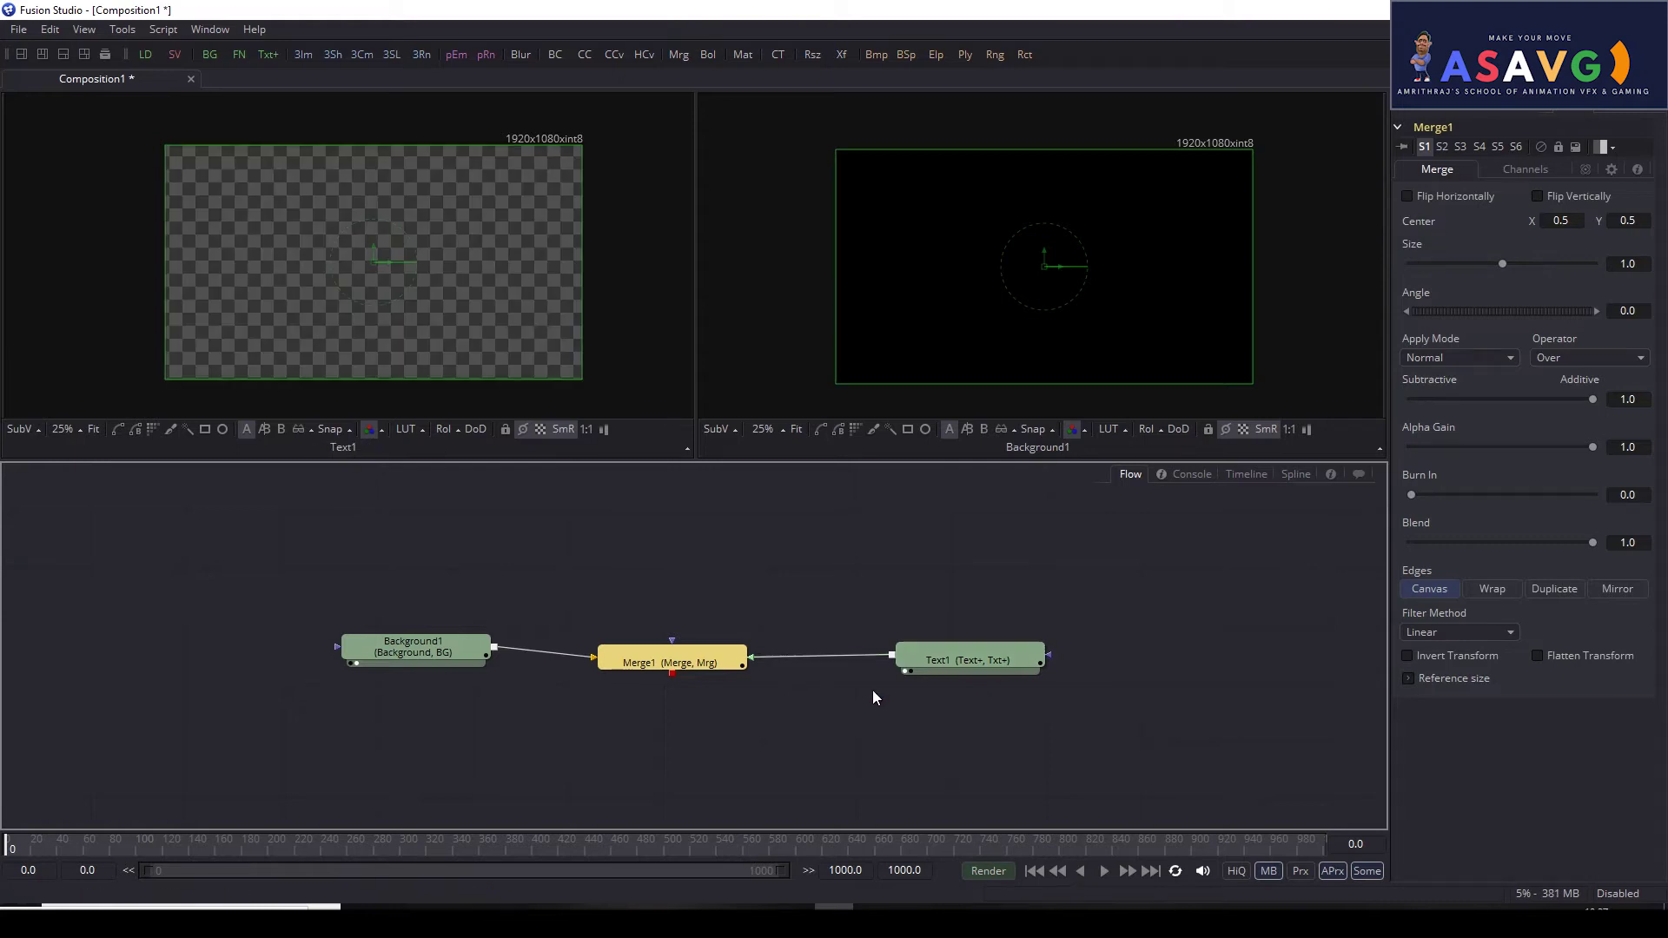
{"action": "left_click_drag", "start_coordinate": [964, 659], "coordinate": [420, 295]}
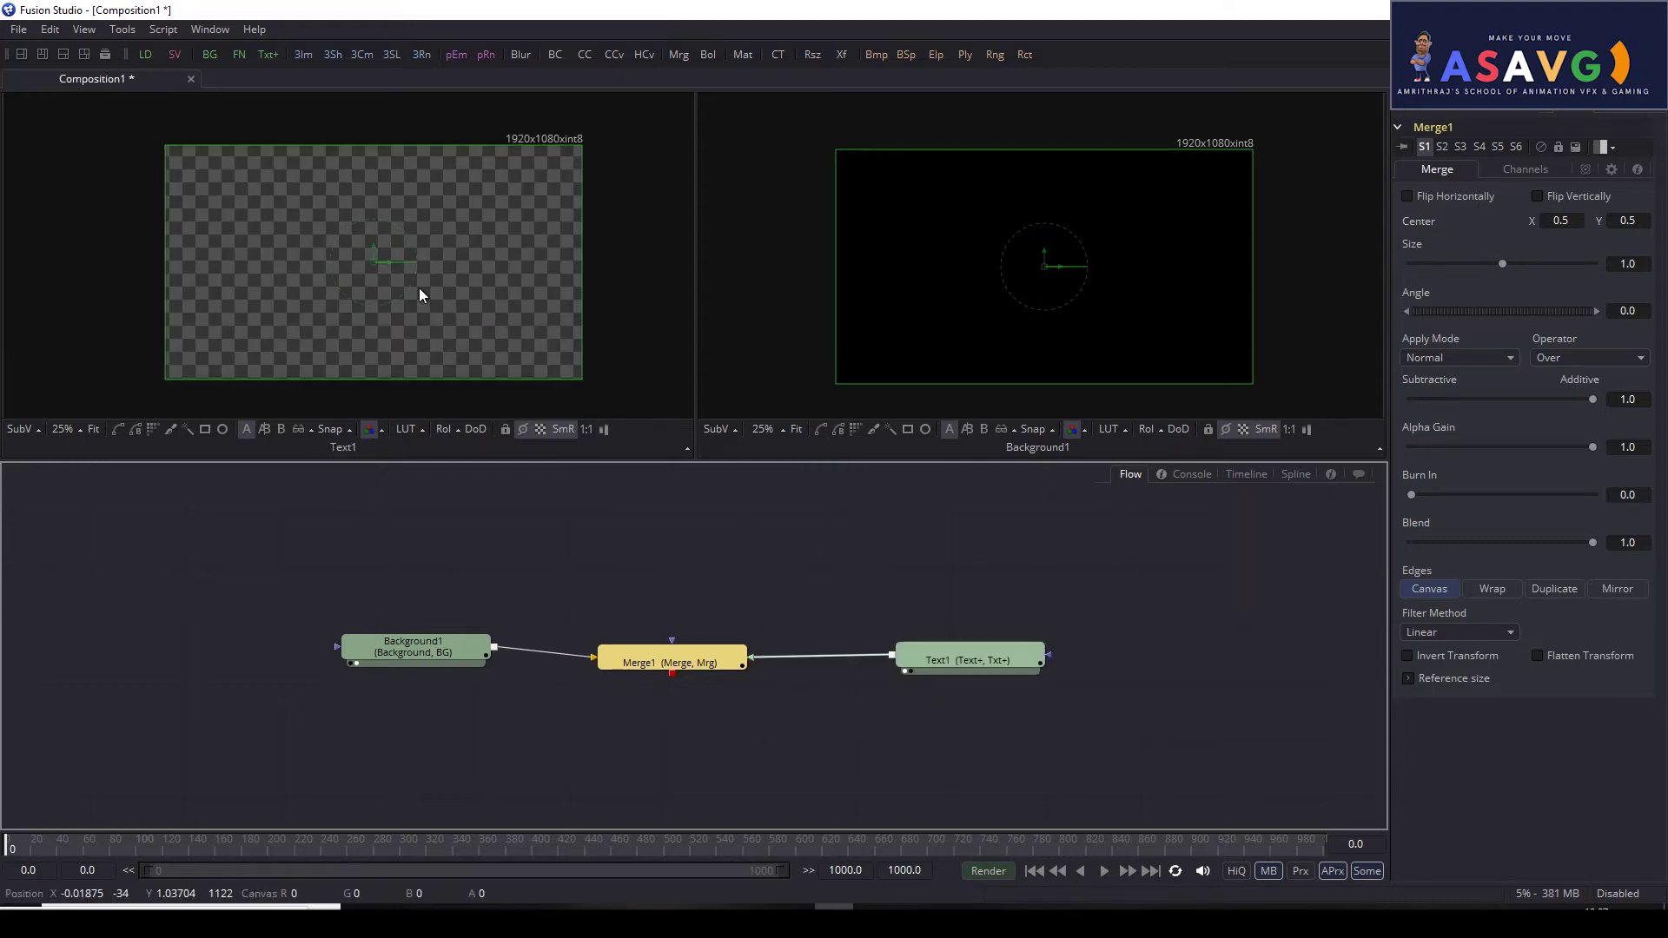
{"action": "left_click_drag", "start_coordinate": [672, 662], "coordinate": [566, 389]}
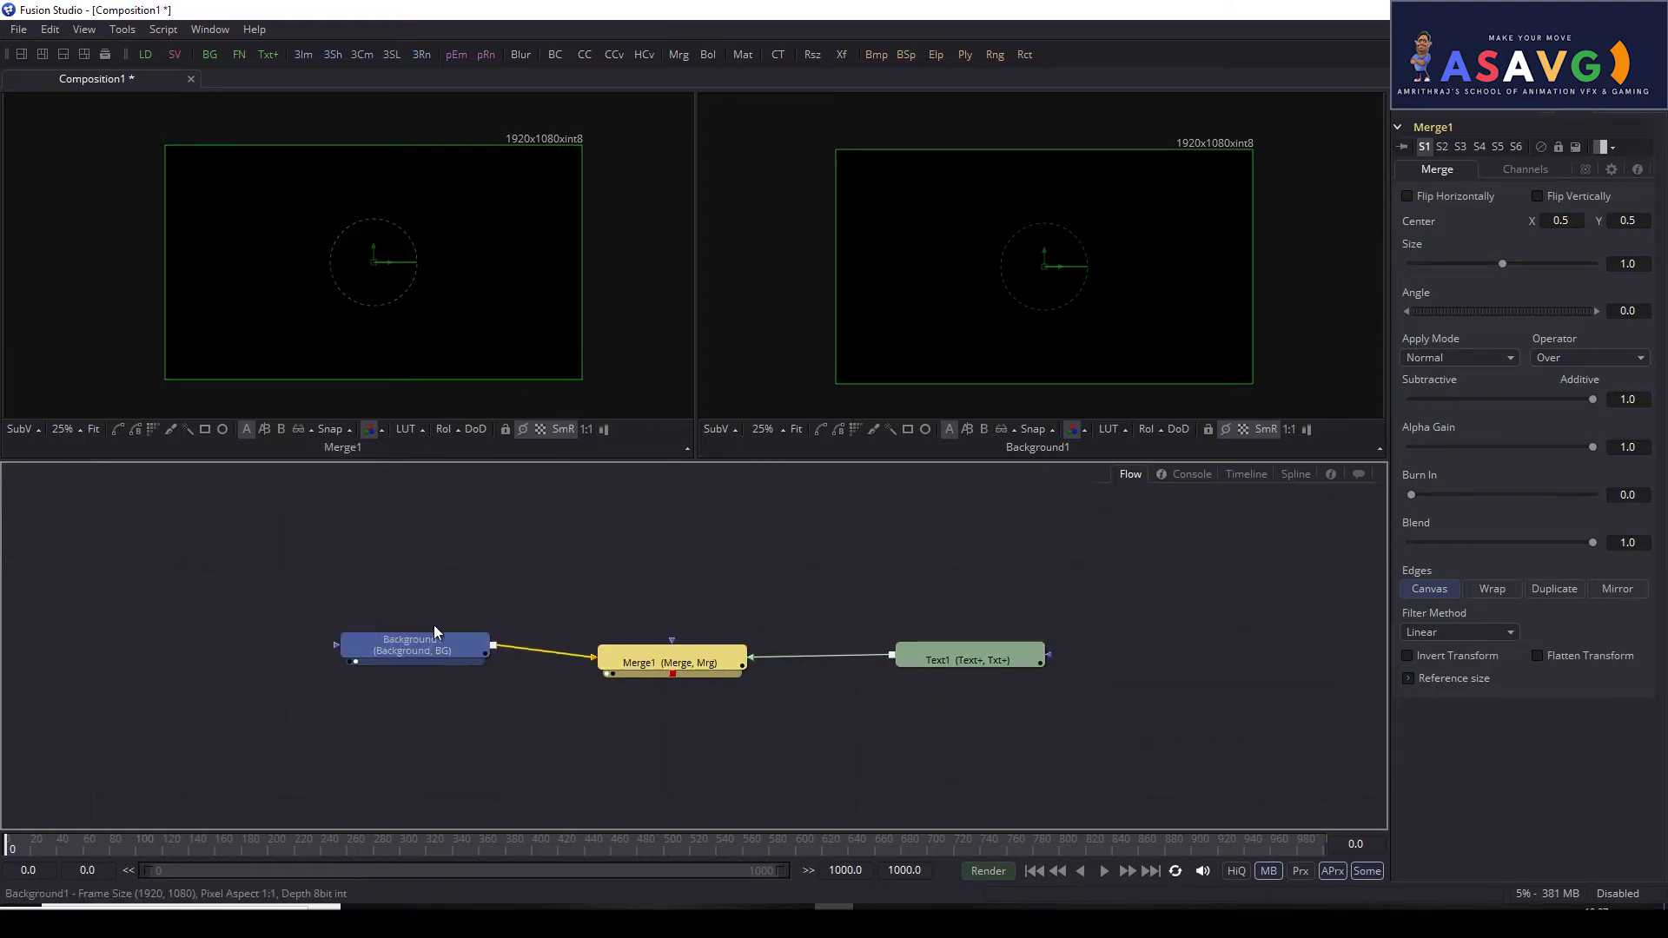
{"action": "left_click_drag", "start_coordinate": [964, 658], "coordinate": [513, 365]}
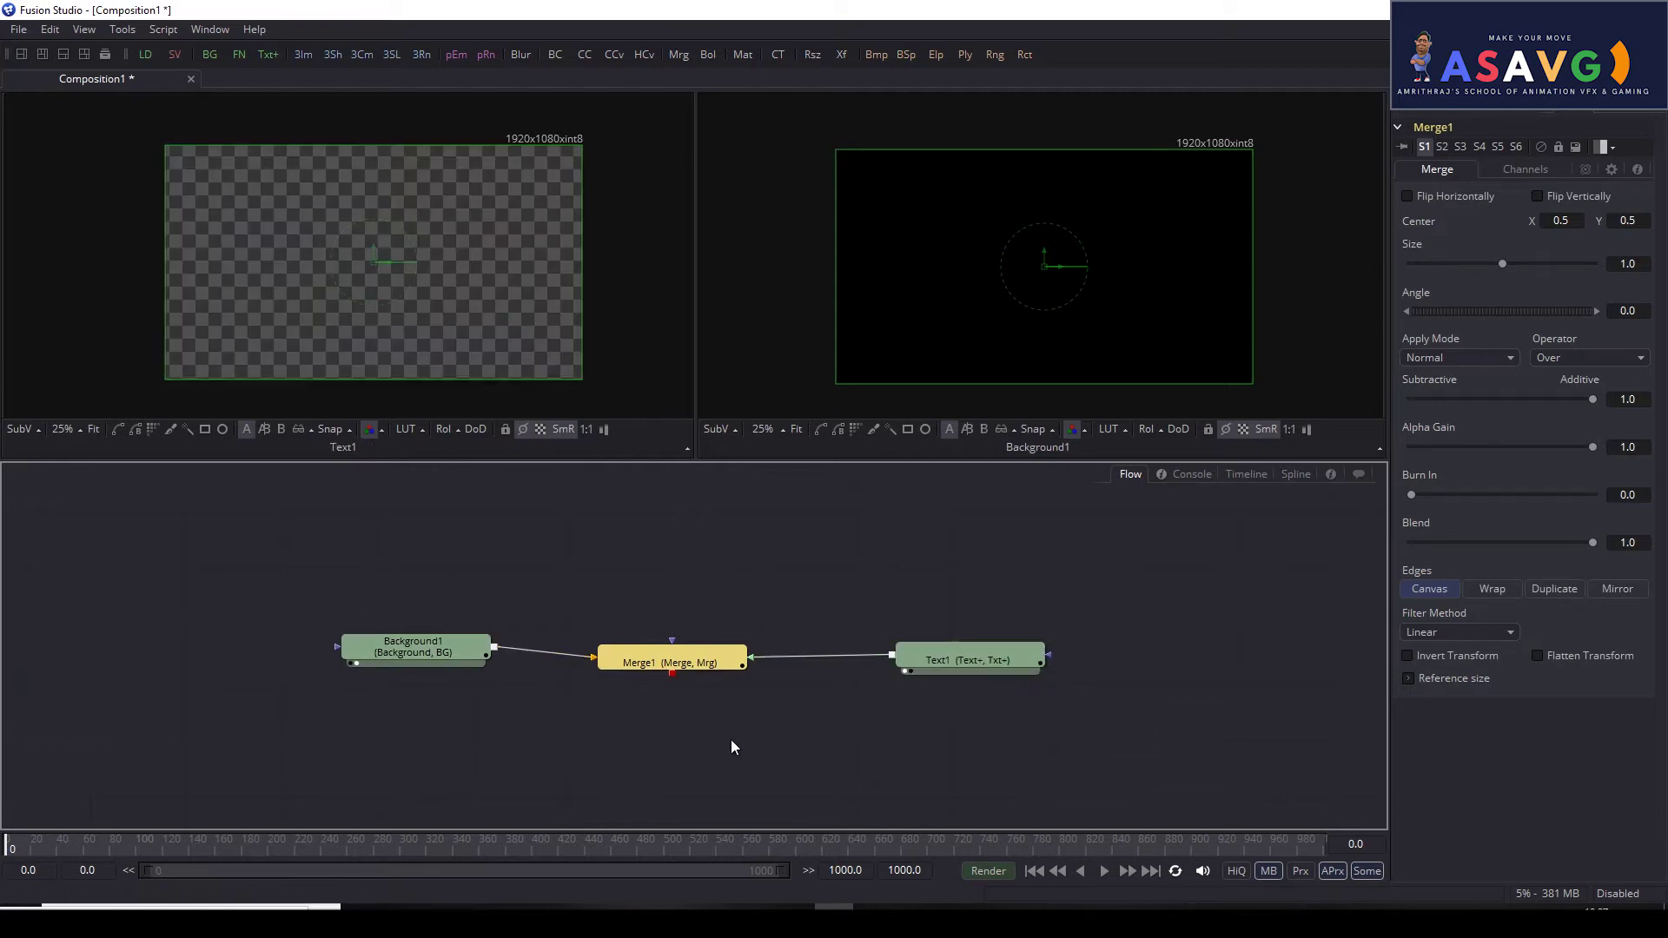
{"action": "left_click_drag", "start_coordinate": [698, 659], "coordinate": [609, 383]}
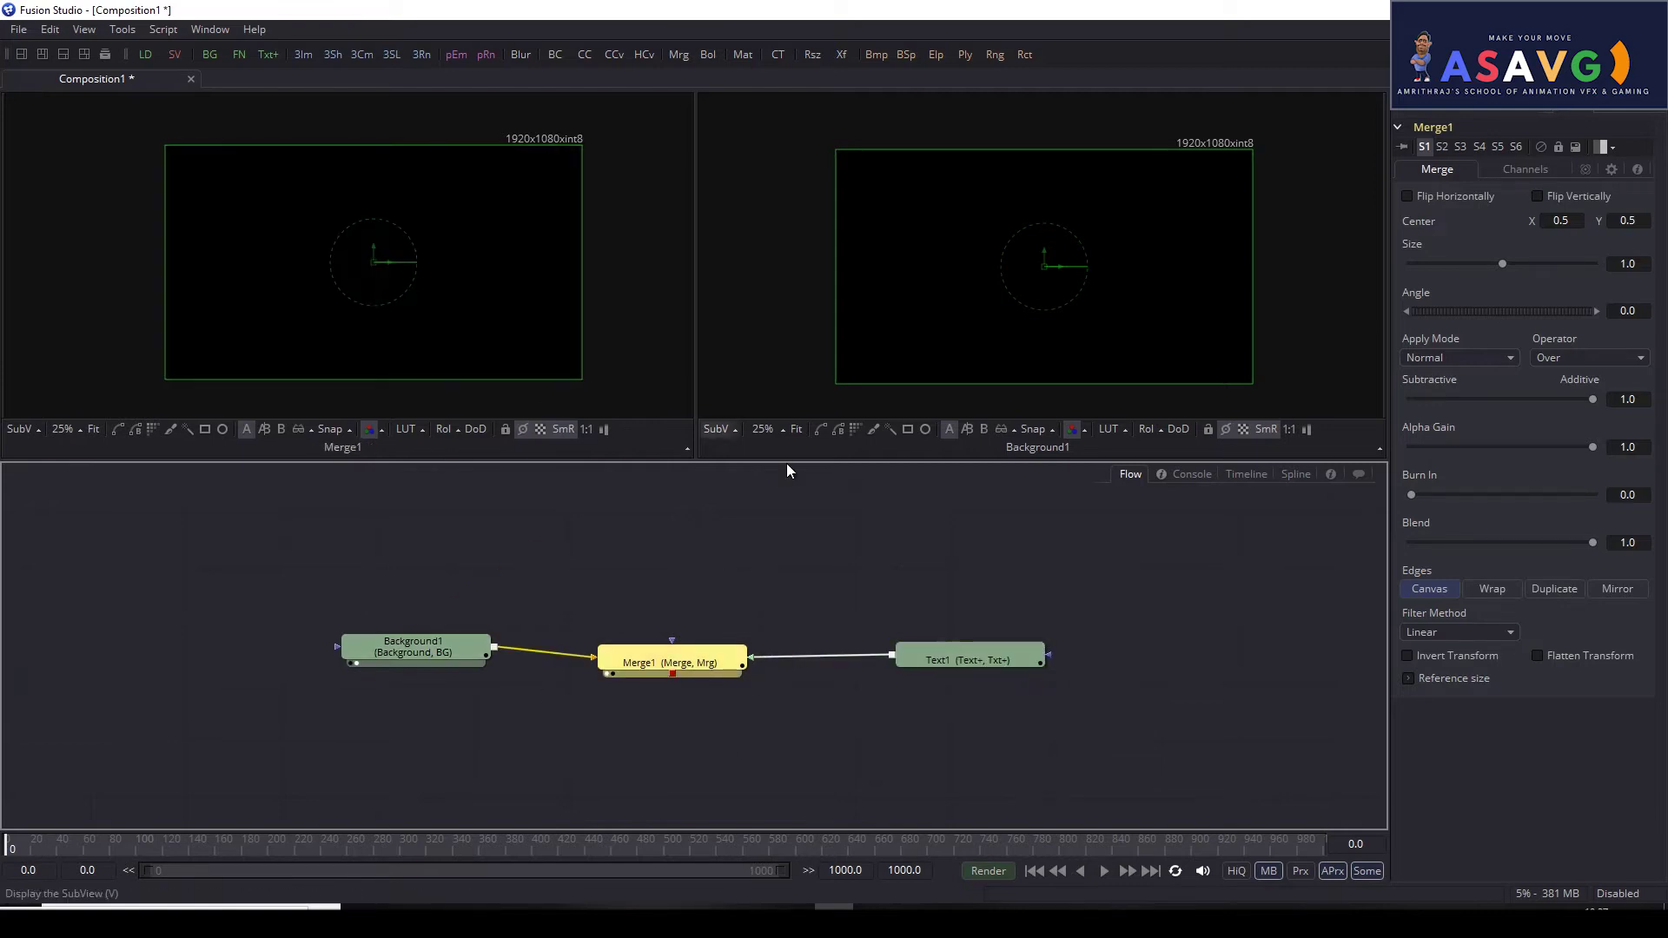
Step: Set Text1's Styled Text to 'ASAVG'
{"action": "left_click", "coordinate": [929, 652]}
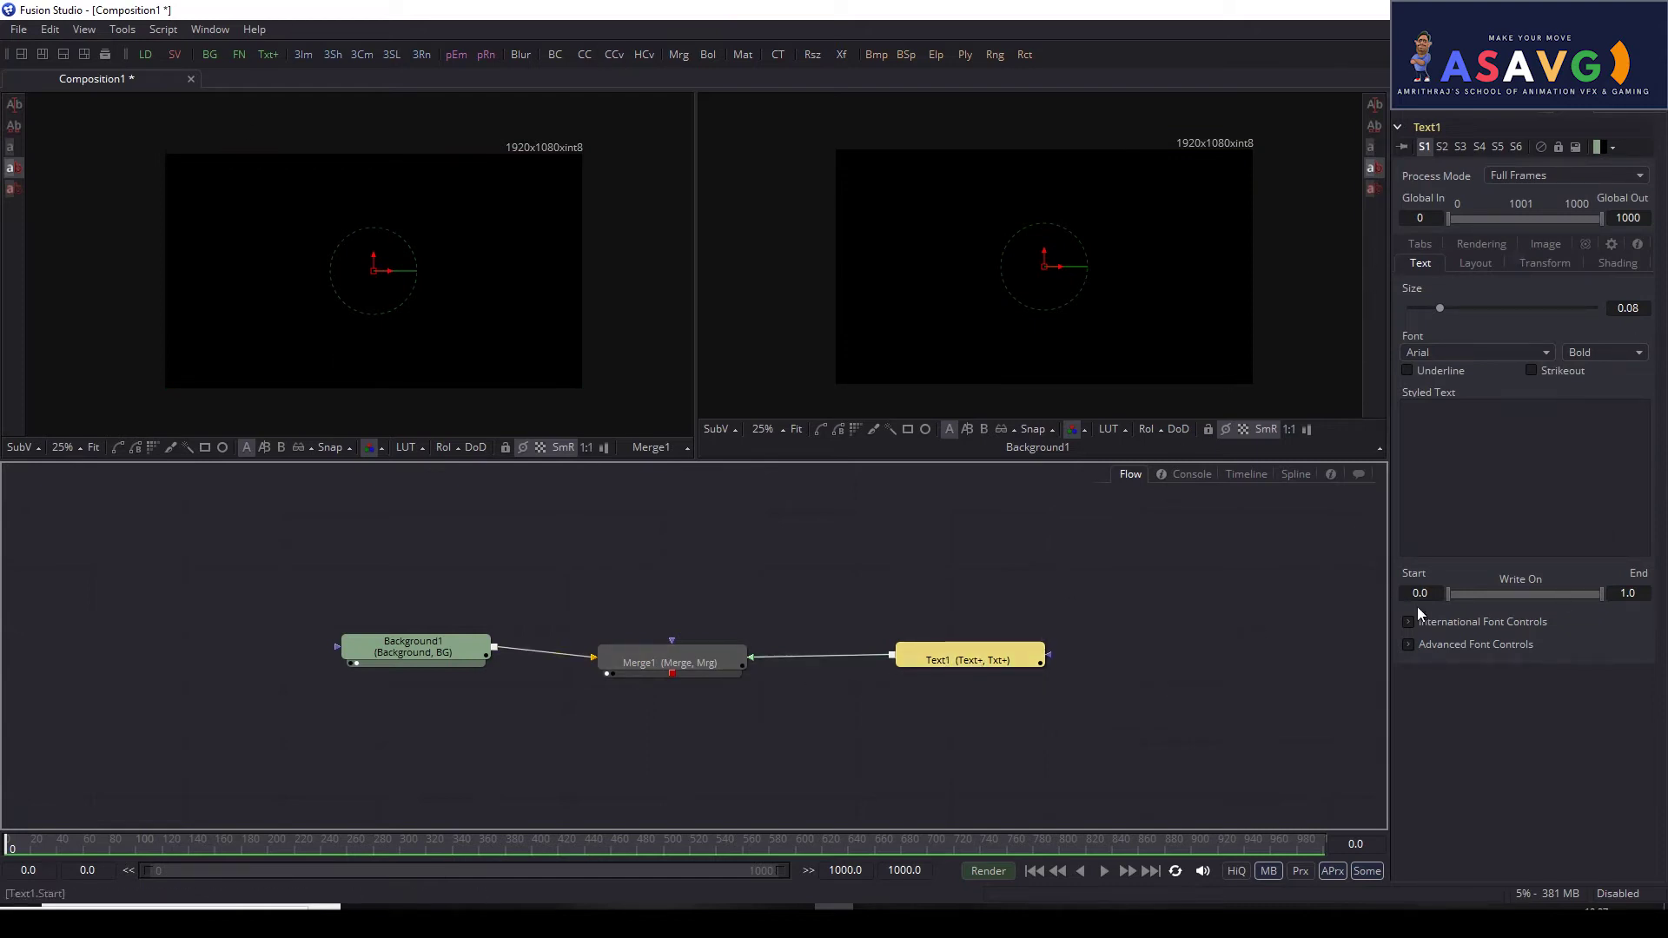
{"action": "left_click", "coordinate": [1440, 419]}
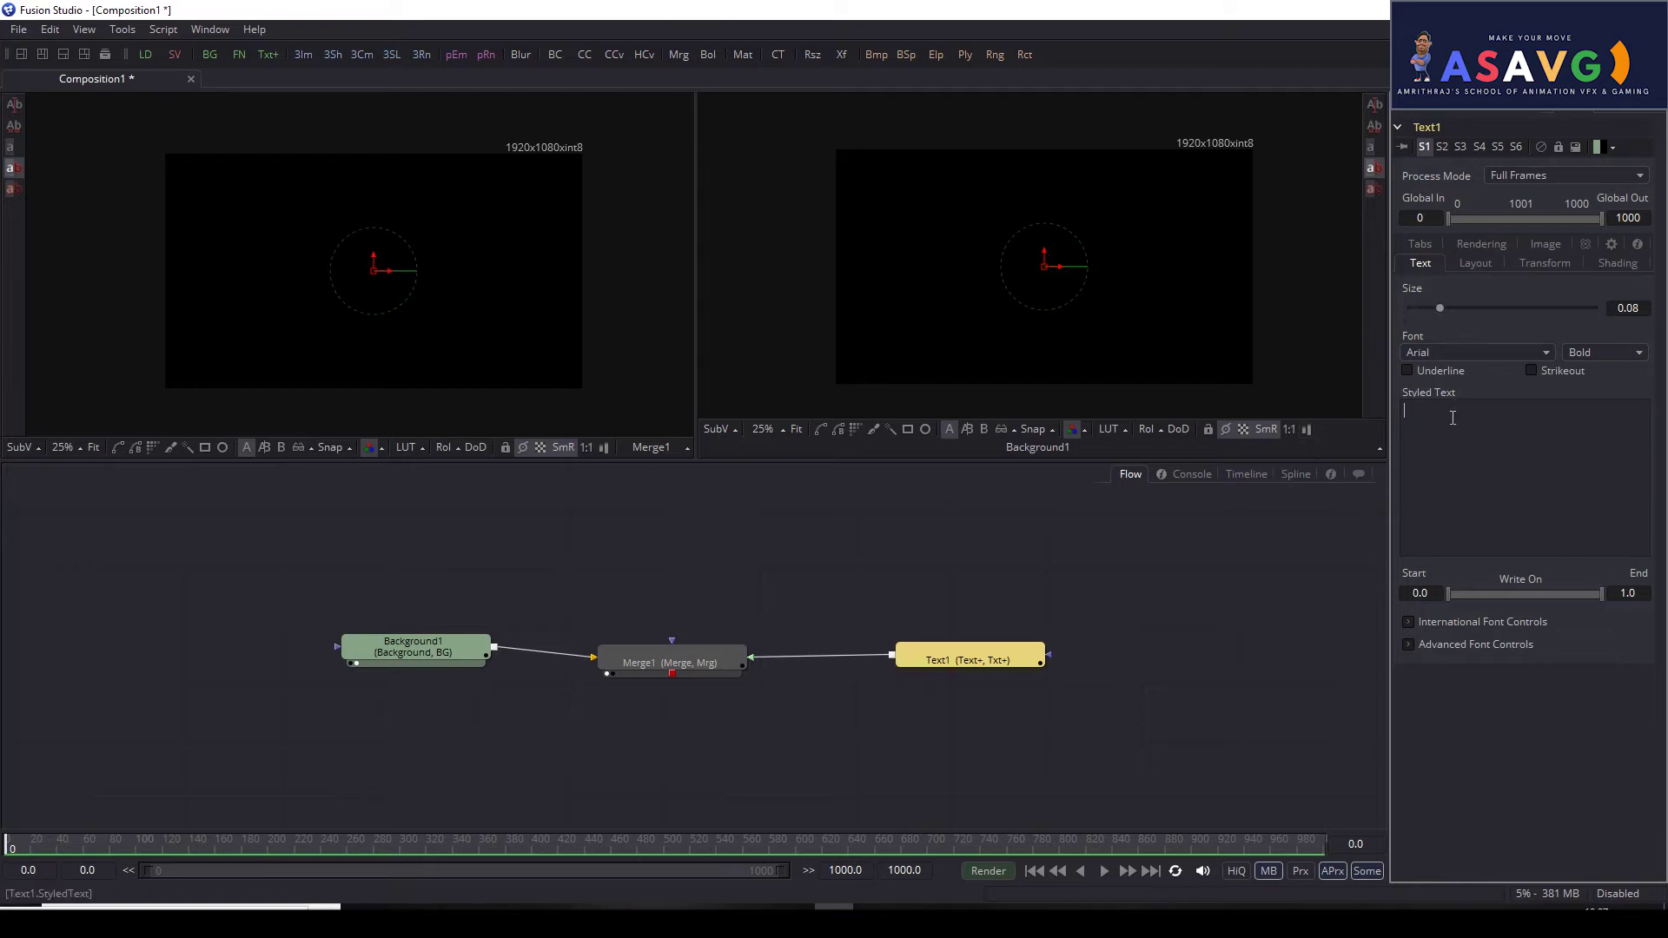
{"action": "type", "text": "ASAVG"}
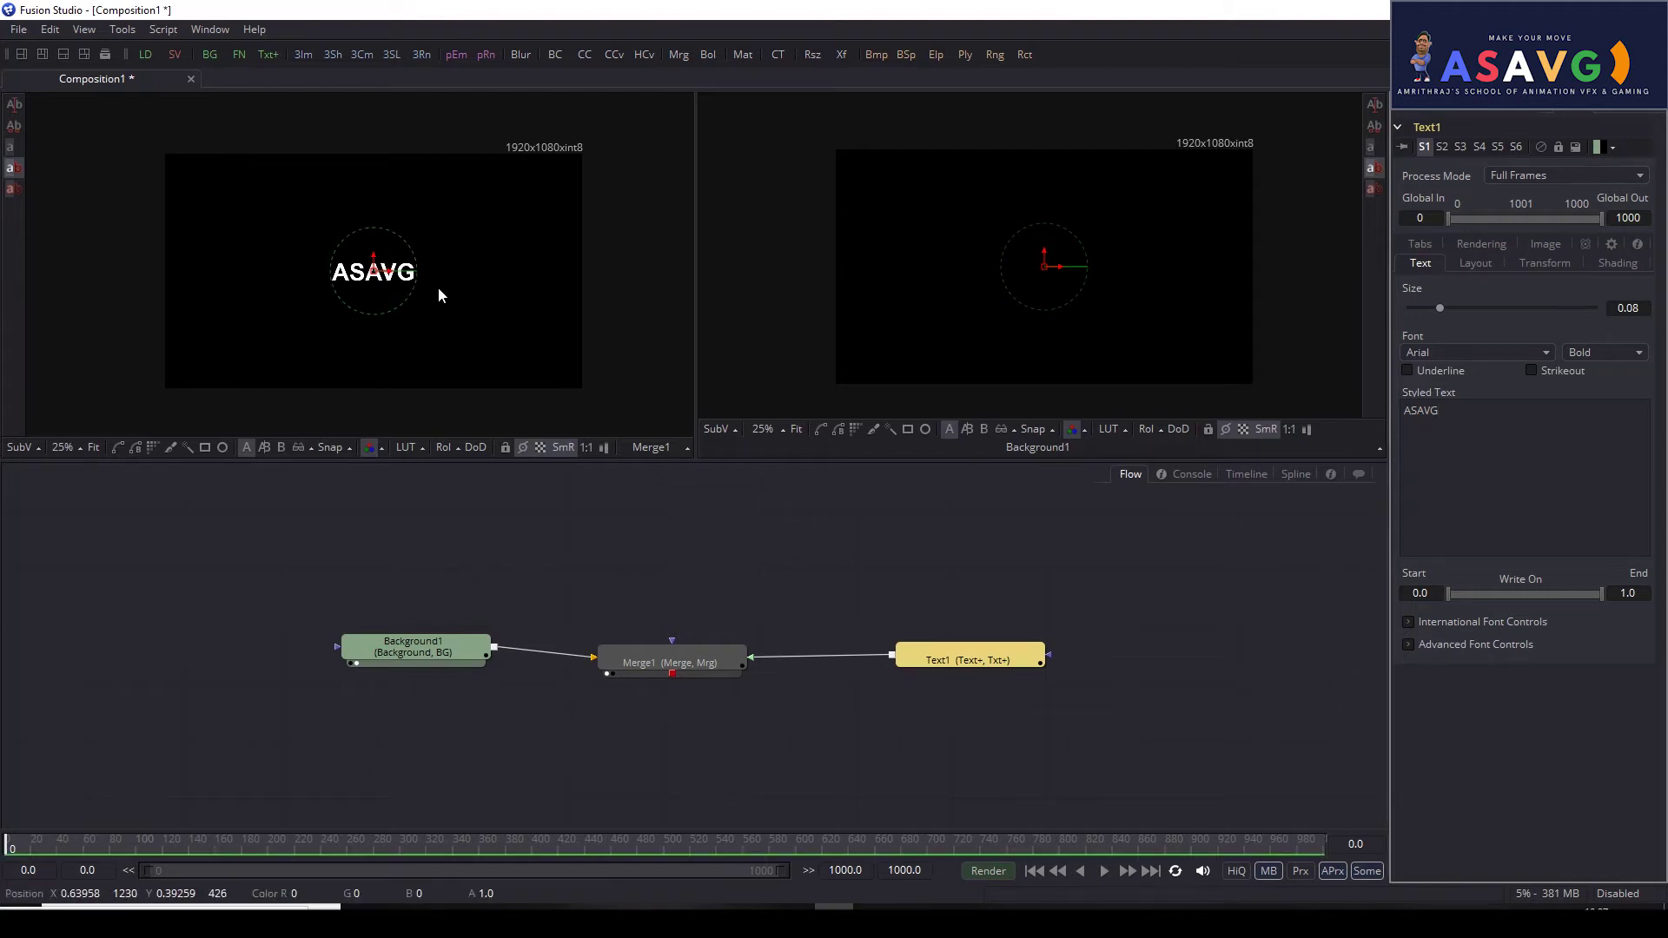
Step: Show Merge1's composite in the right viewer and Text1 alone in the left viewer
{"action": "left_click_drag", "start_coordinate": [732, 706], "coordinate": [887, 700]}
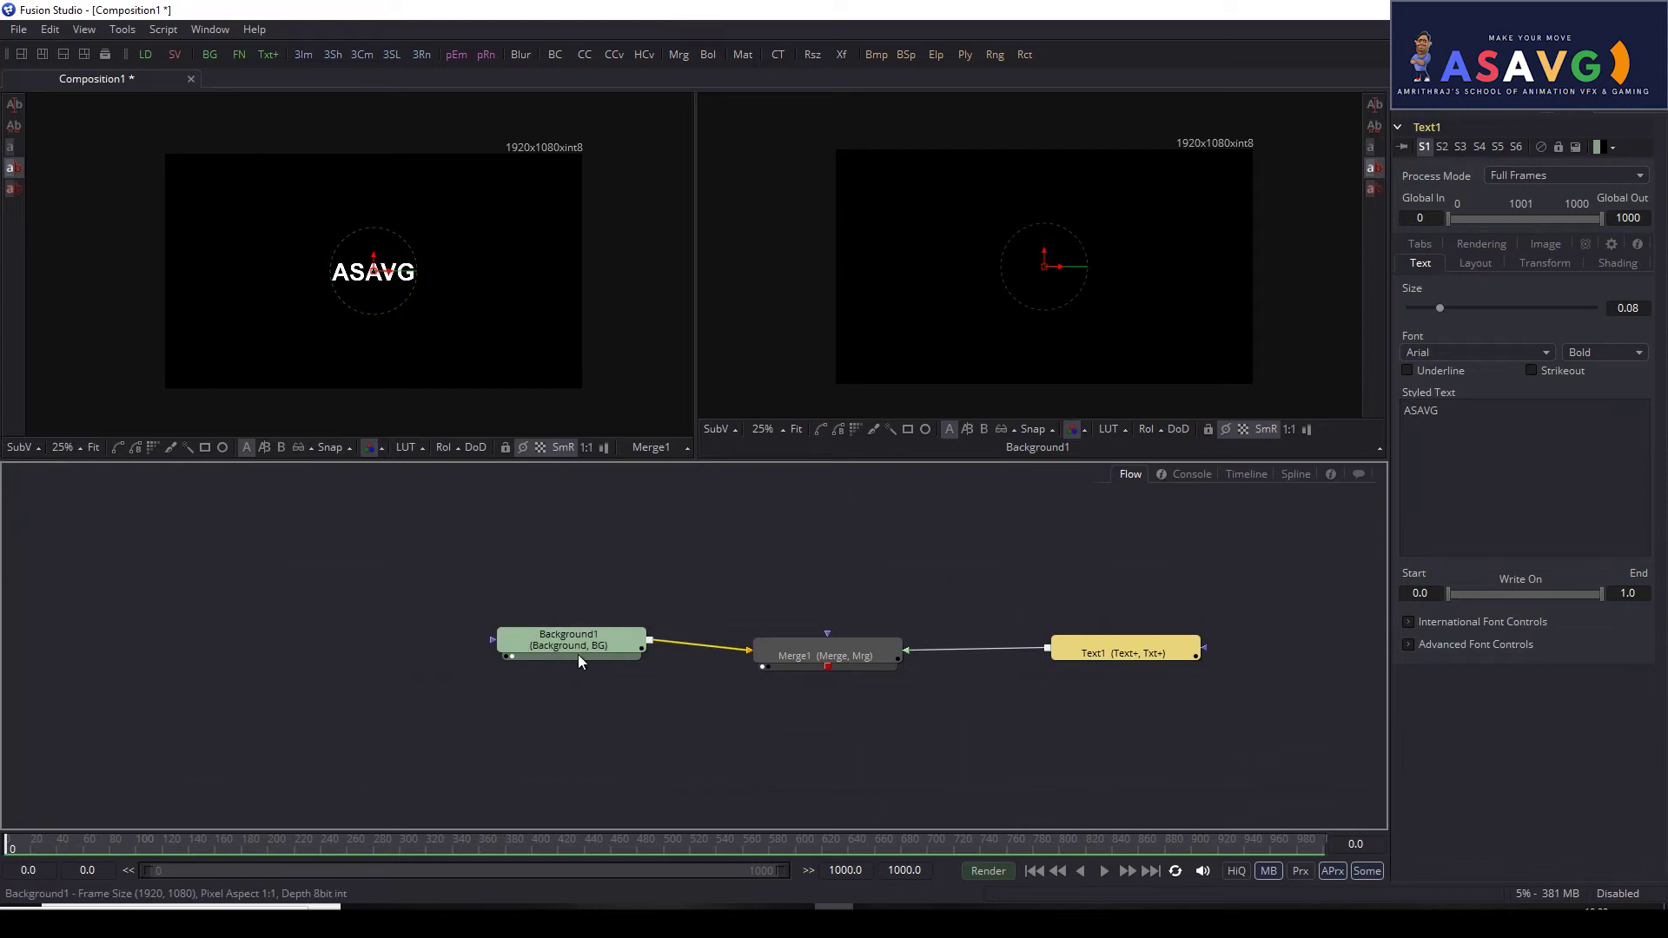
{"action": "left_click", "coordinate": [506, 656]}
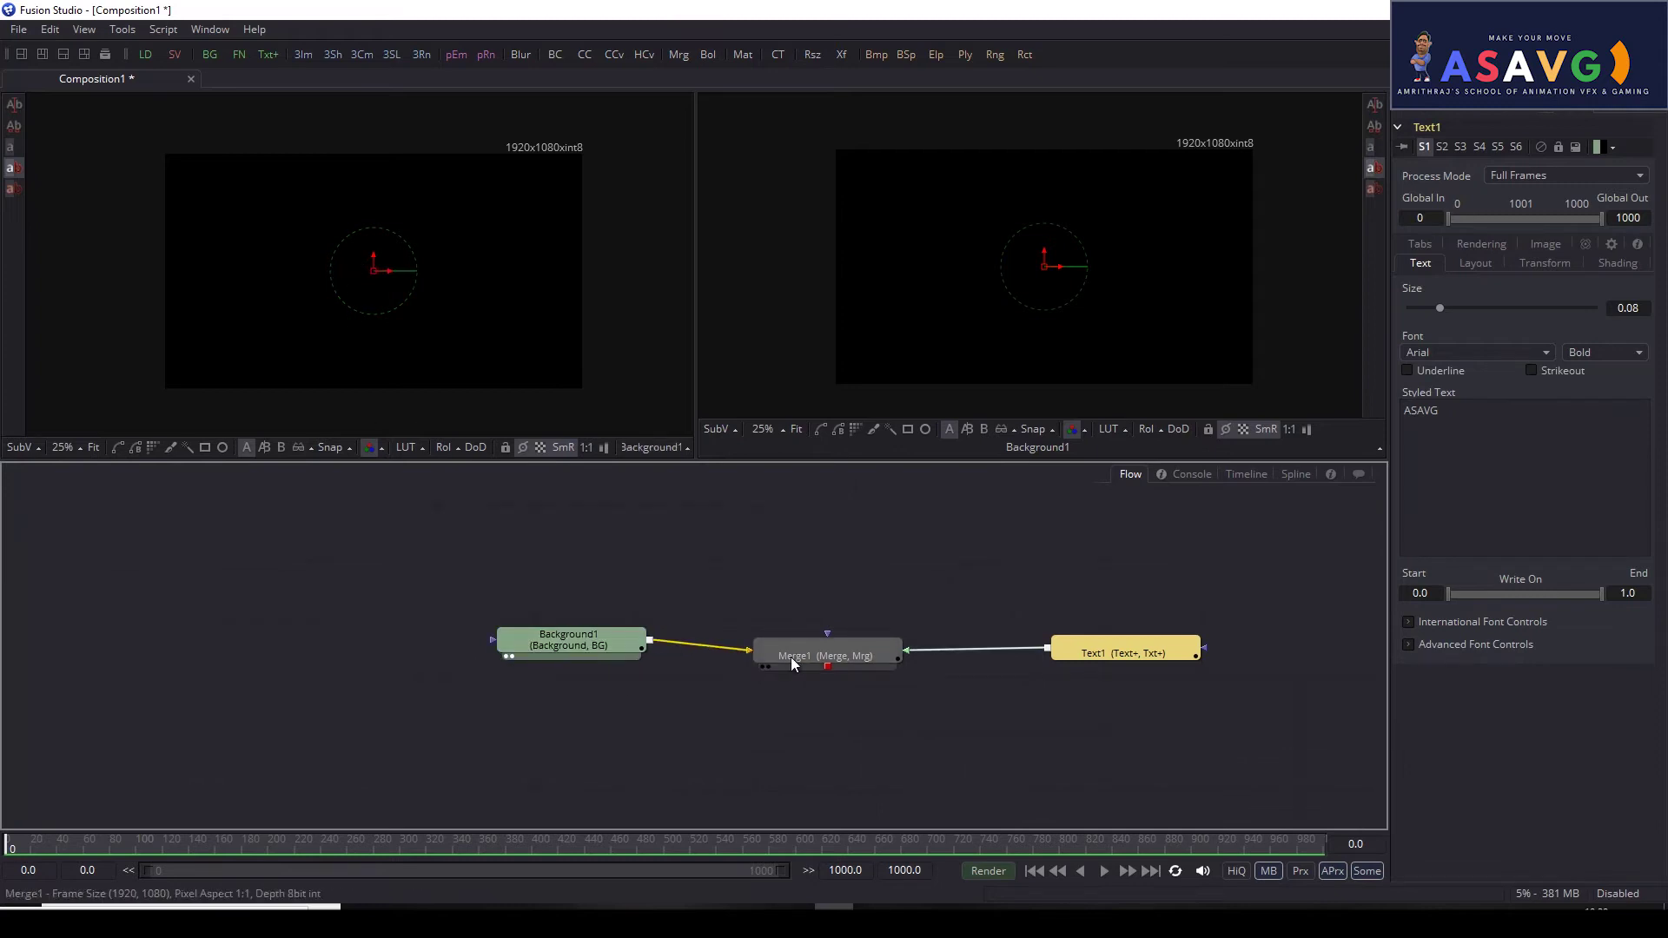
{"action": "key", "text": "1"}
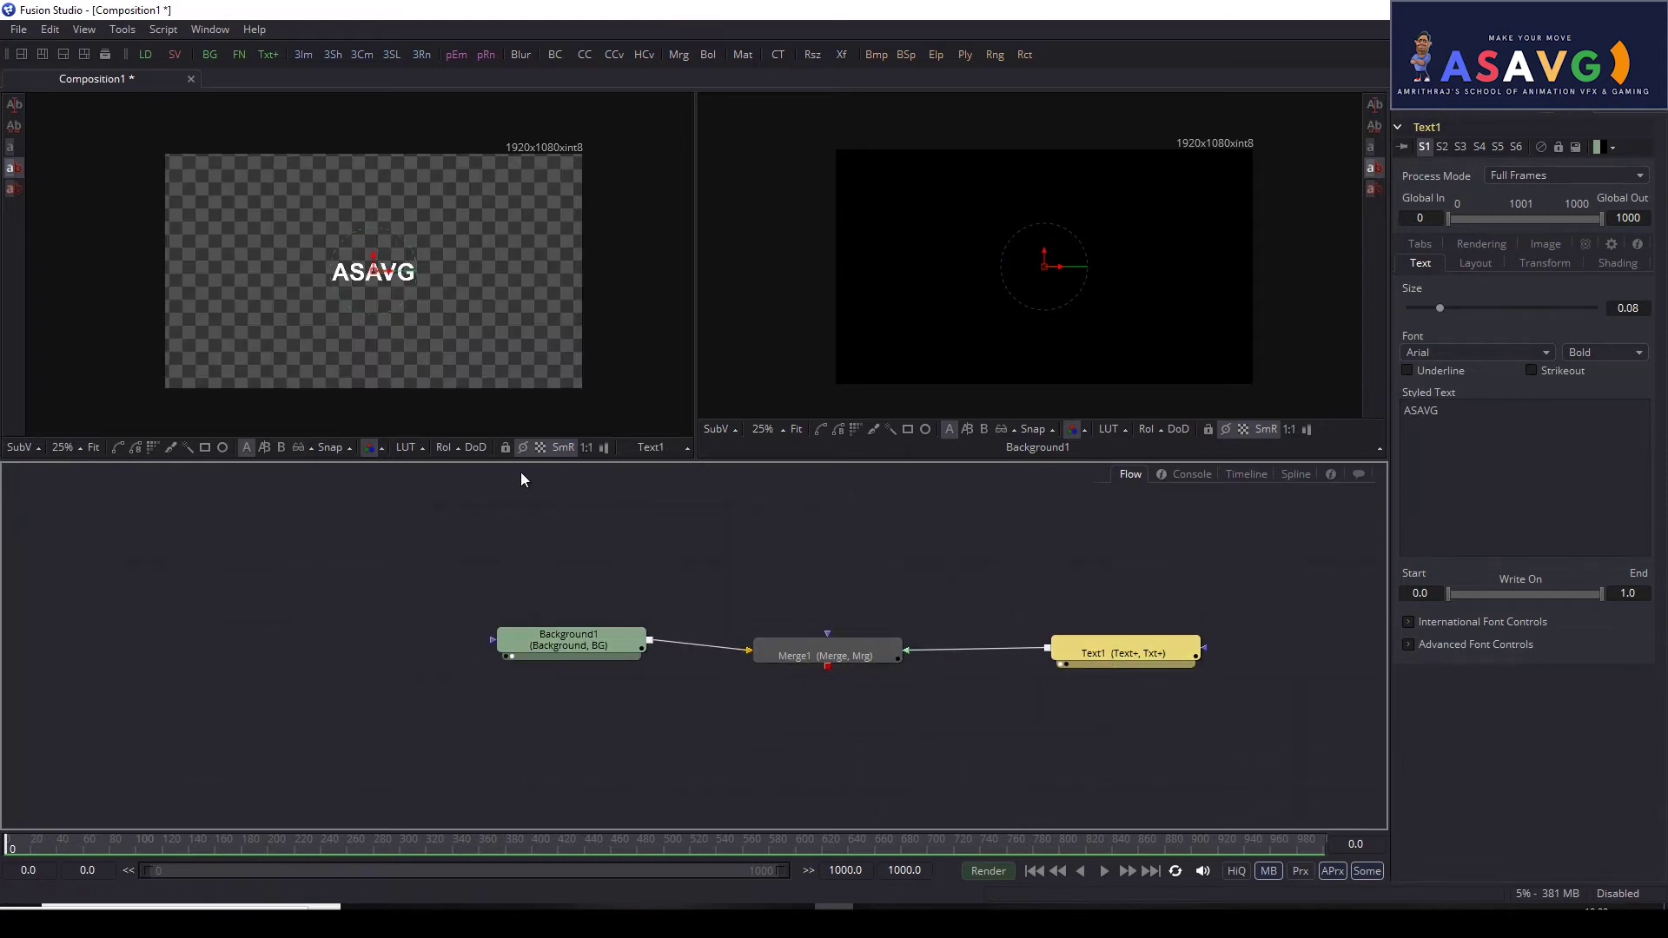
{"action": "left_click_drag", "start_coordinate": [808, 654], "coordinate": [402, 217]}
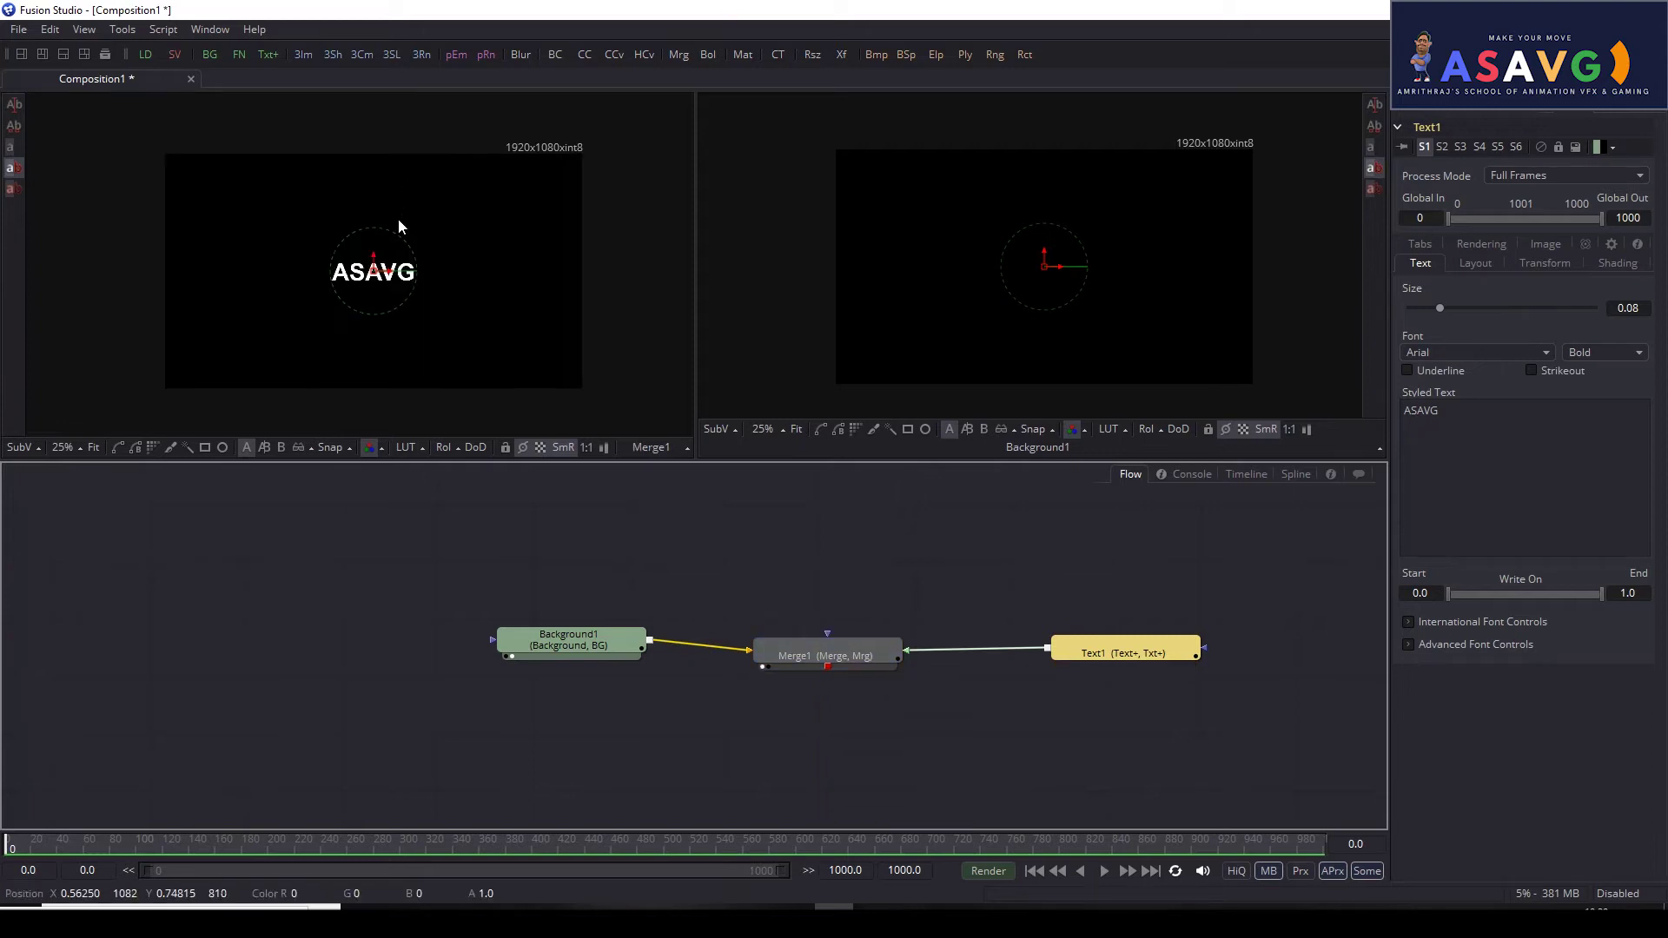
{"action": "left_click_drag", "start_coordinate": [764, 790], "coordinate": [643, 778]}
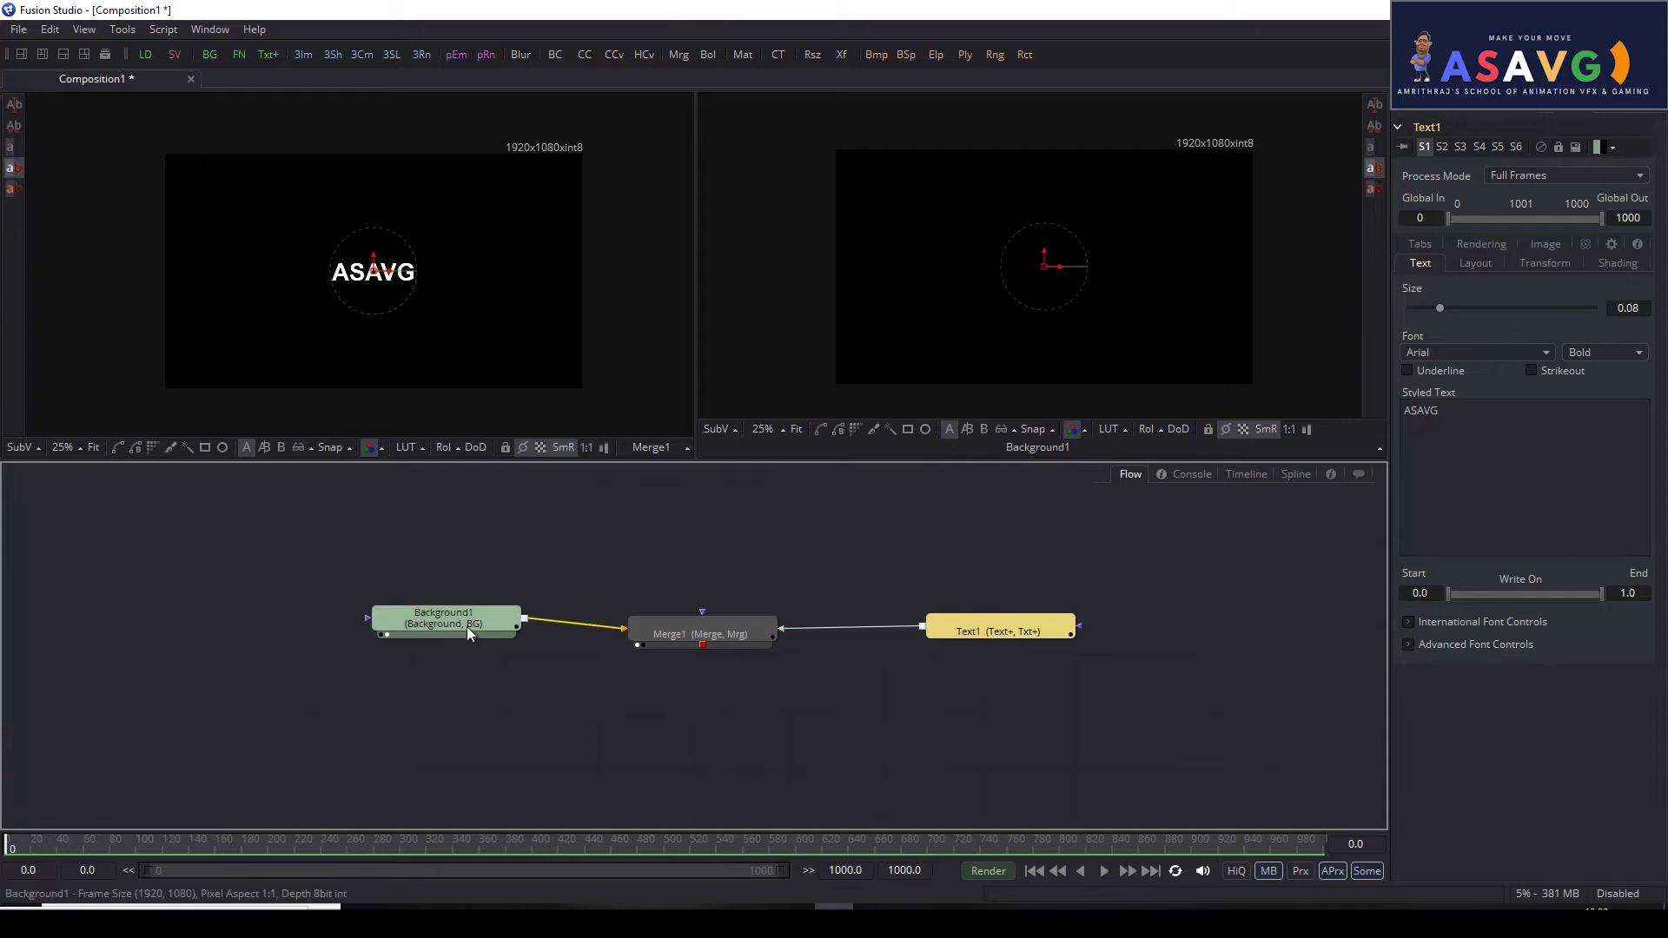
{"action": "left_click_drag", "start_coordinate": [466, 628], "coordinate": [407, 428]}
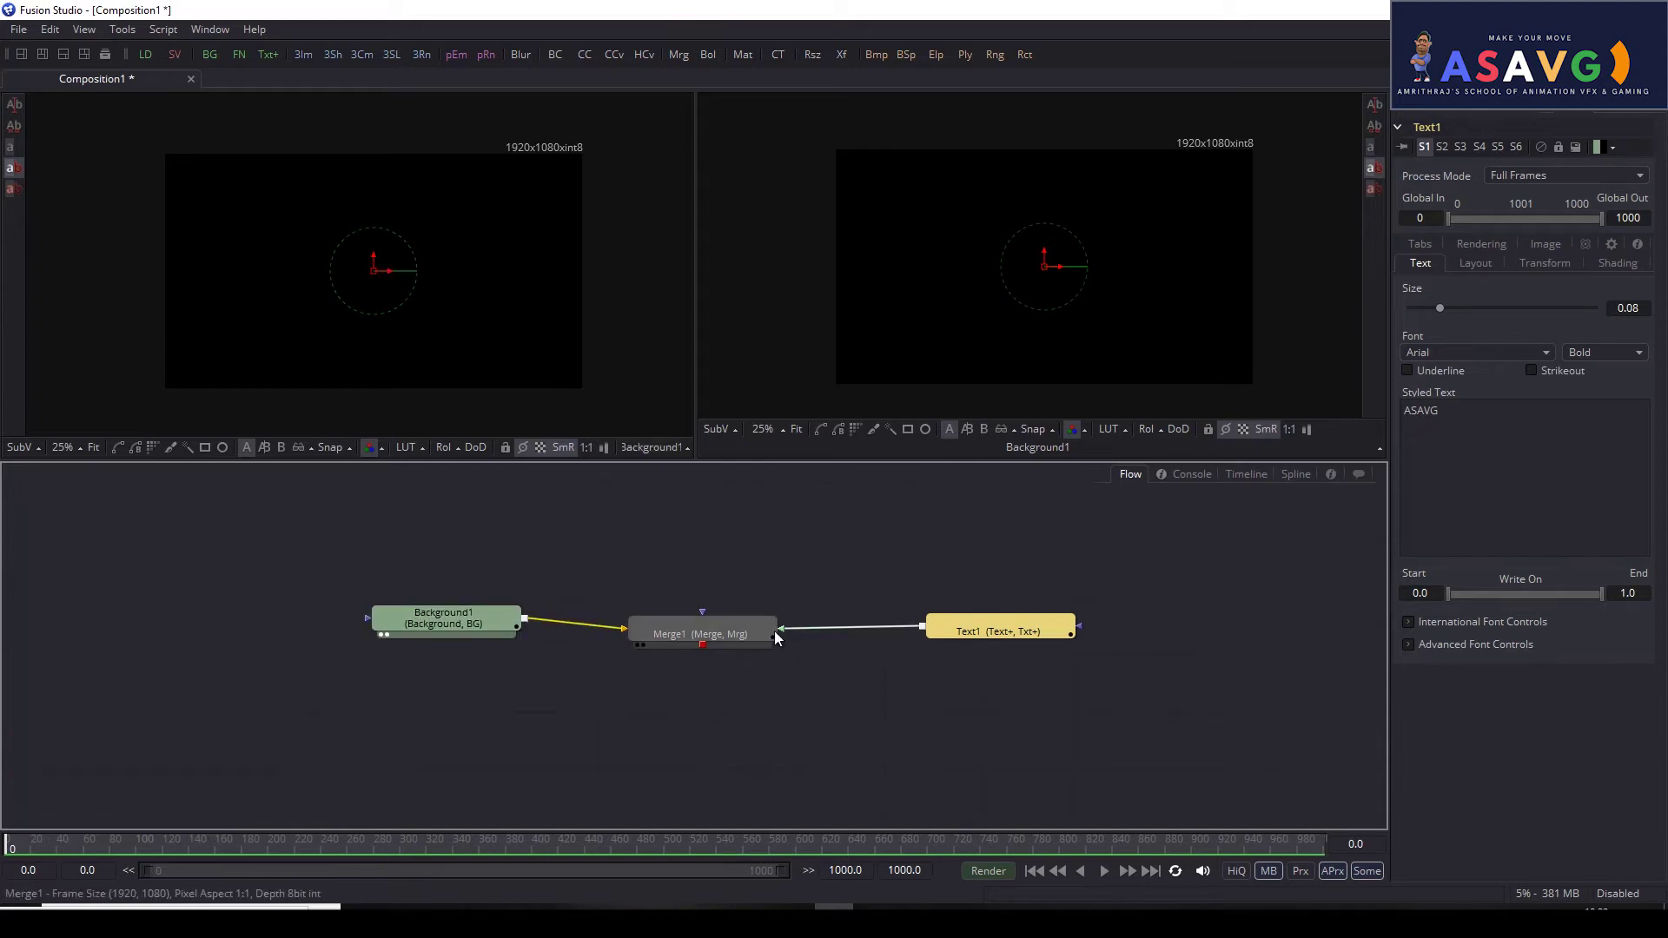
{"action": "left_click_drag", "start_coordinate": [775, 631], "coordinate": [1102, 149]}
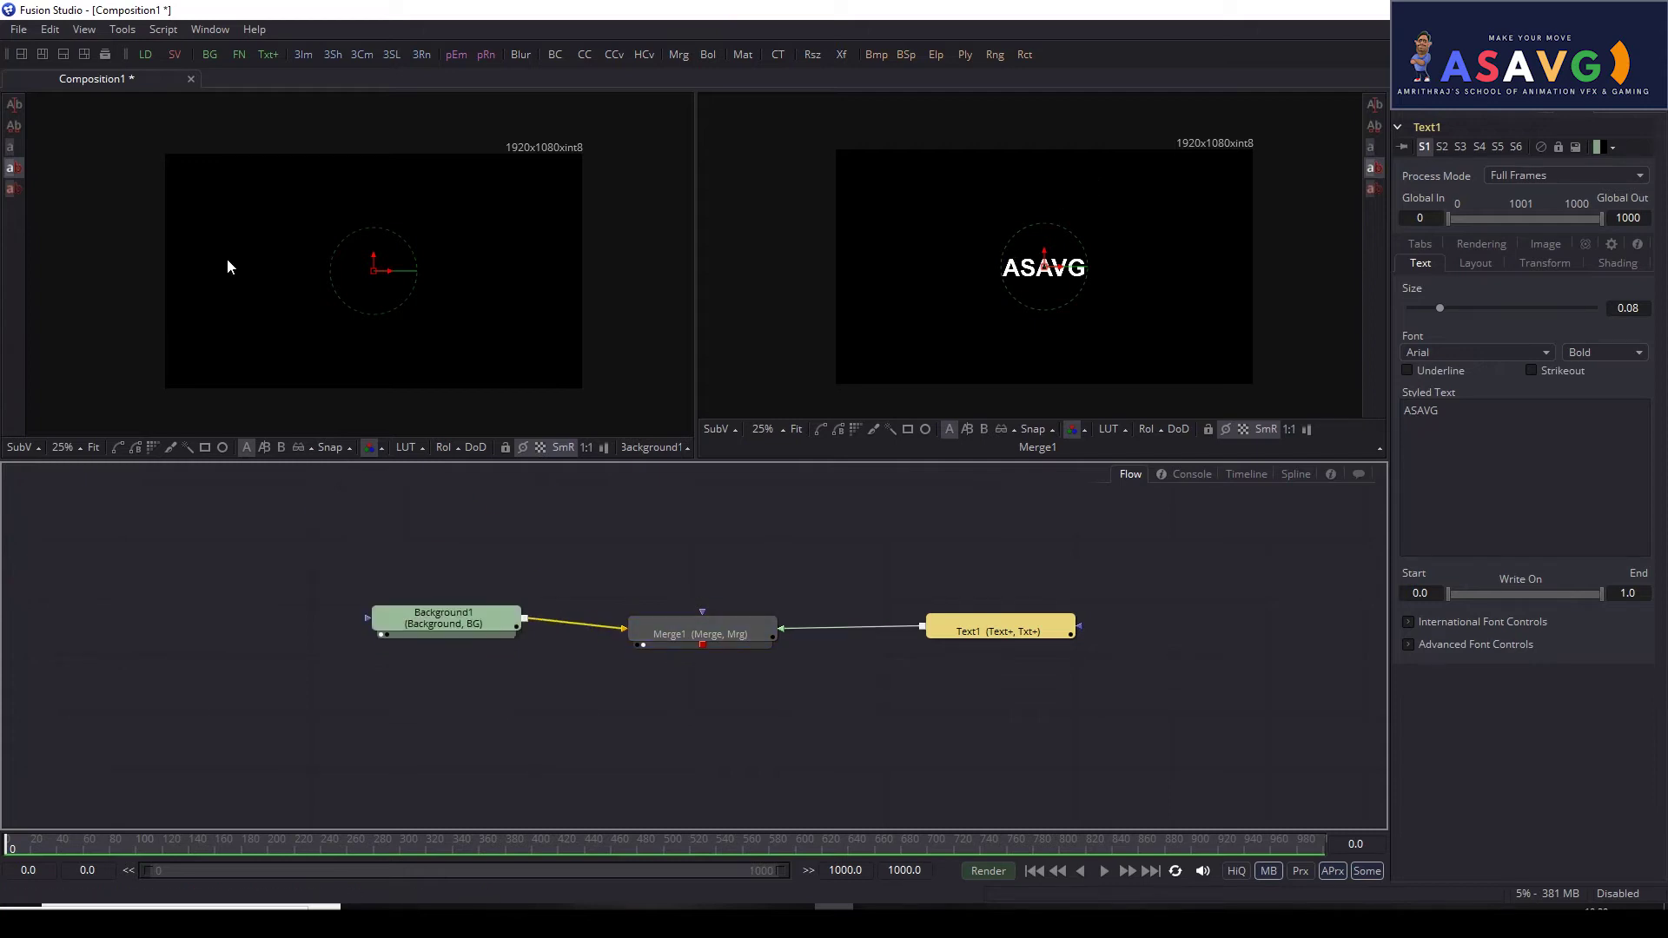
{"action": "key", "text": "1"}
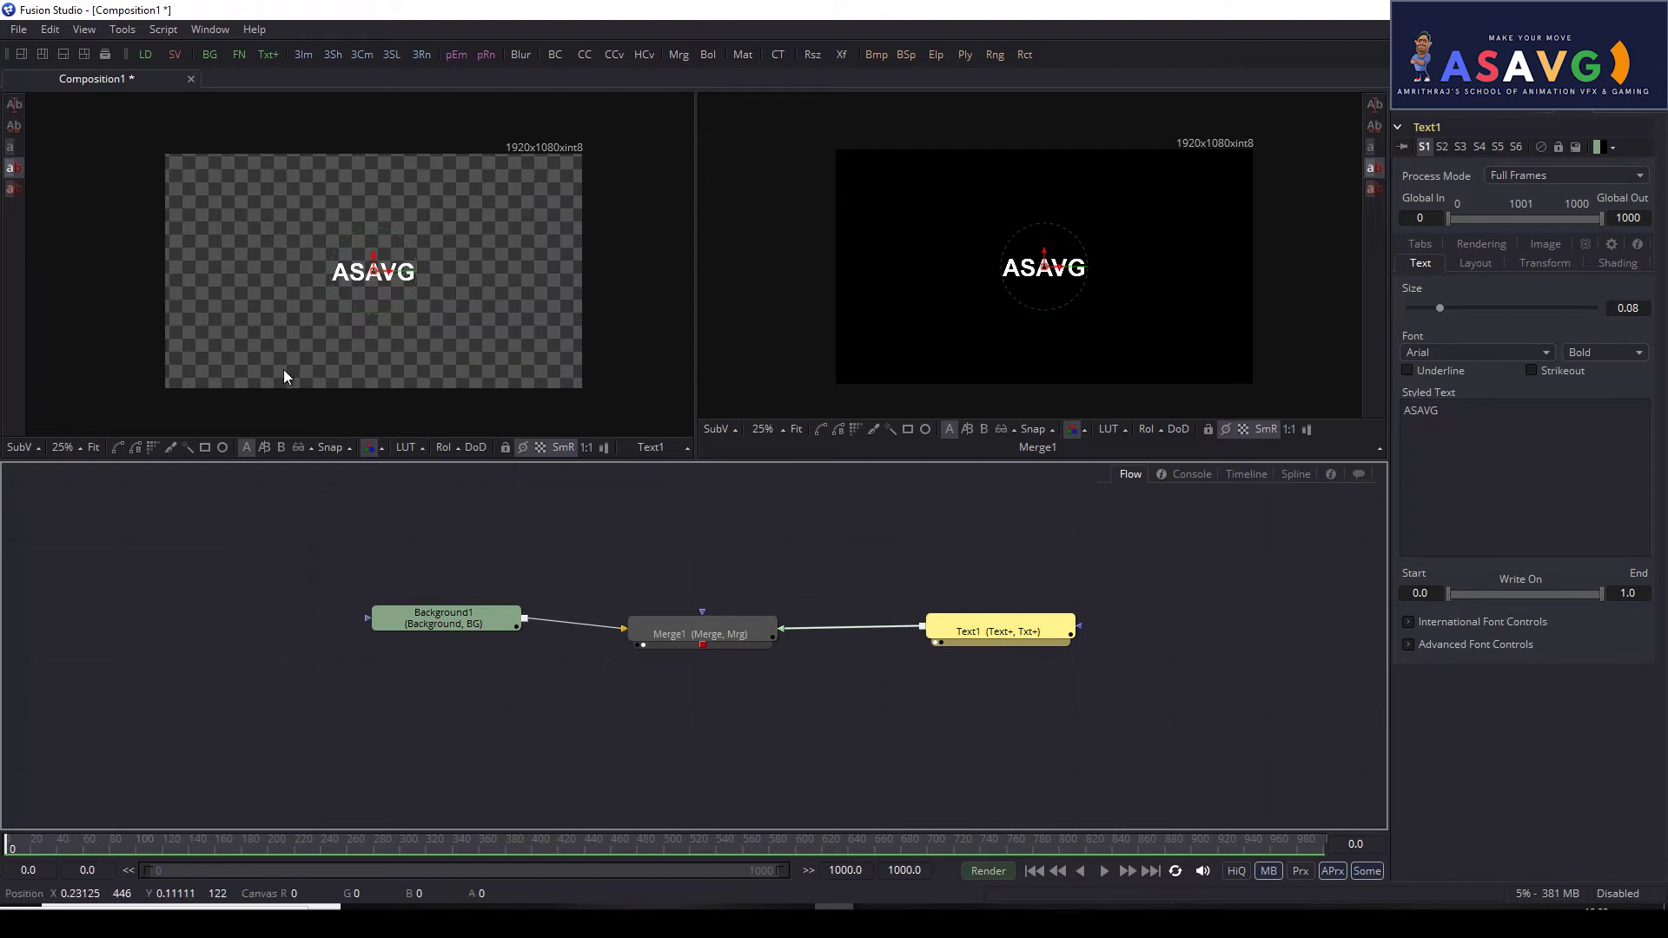
Step: Try the BadaBoom BB, Alternity, Birch Std and Artifakt Element fonts on the ASAVG text
{"action": "left_click", "coordinate": [1436, 352]}
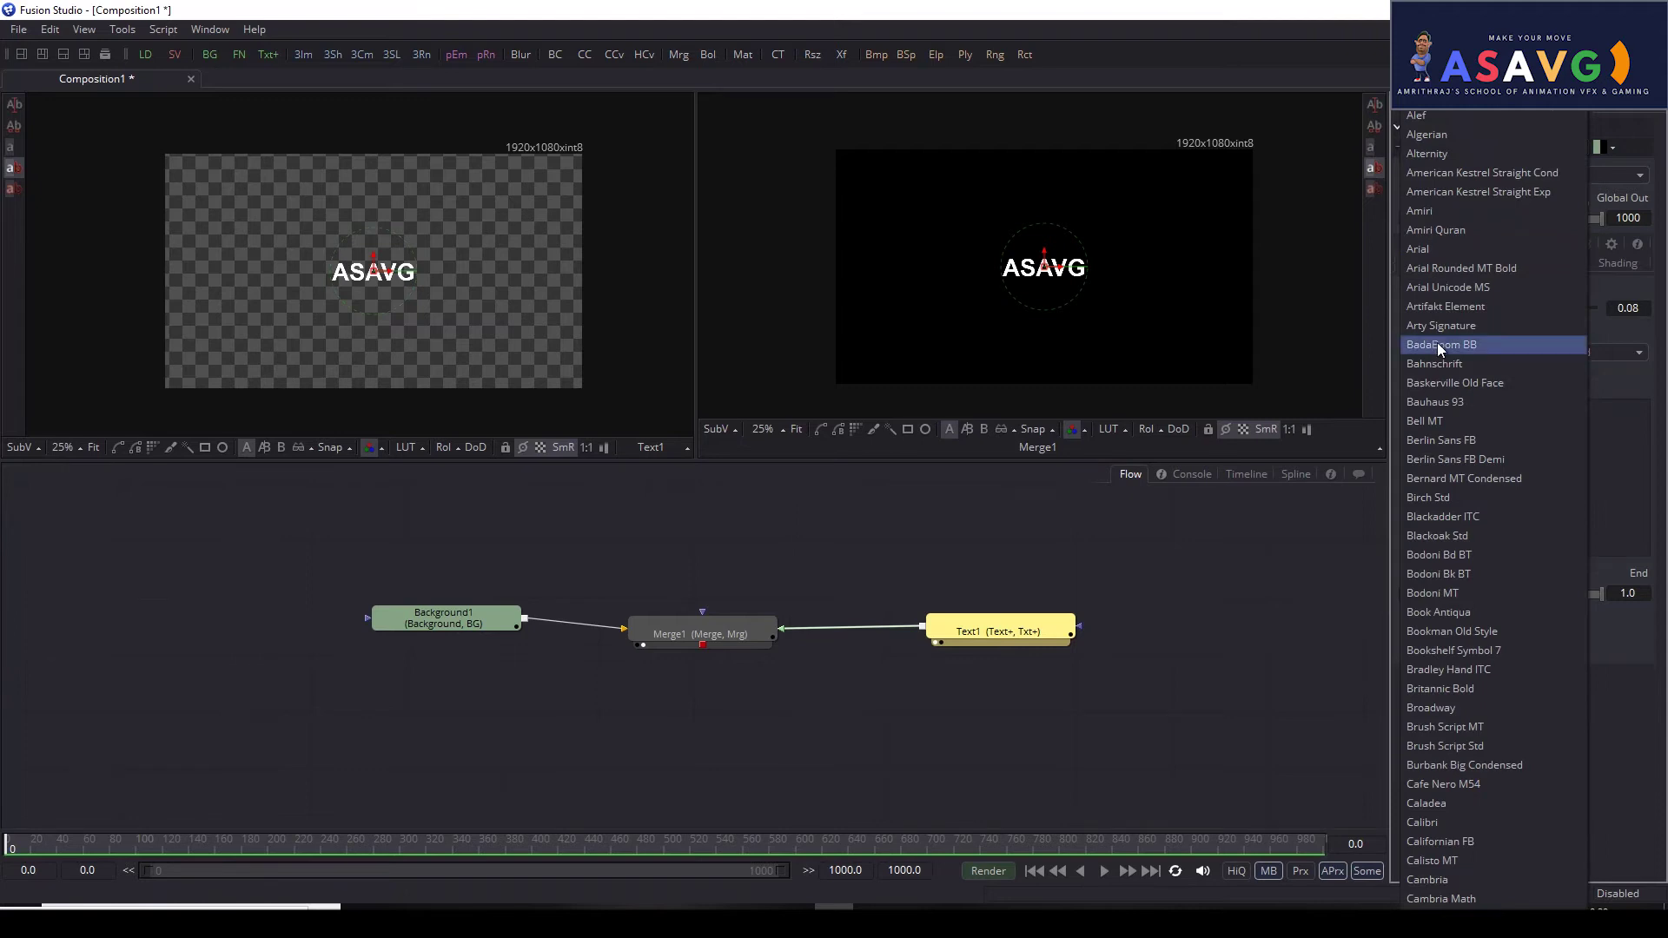
{"action": "left_click", "coordinate": [1438, 345]}
{"action": "left_click", "coordinate": [1465, 352]}
{"action": "left_click", "coordinate": [1447, 186]}
{"action": "left_click", "coordinate": [1478, 350]}
{"action": "left_click", "coordinate": [1438, 154]}
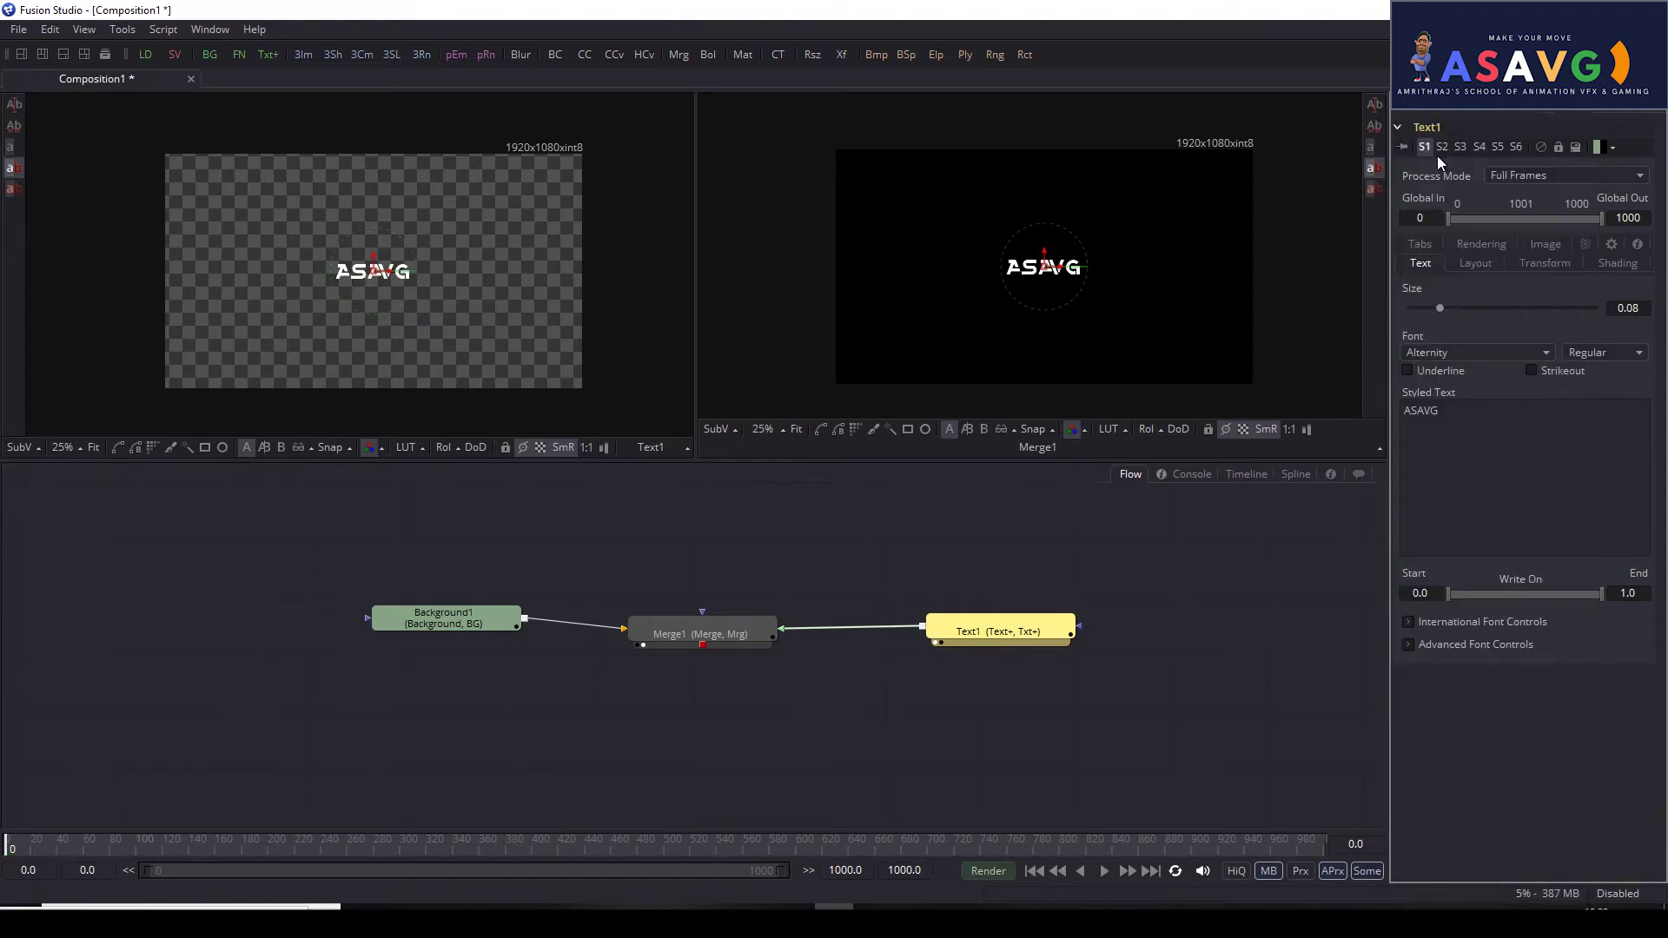
{"action": "left_click", "coordinate": [1445, 357]}
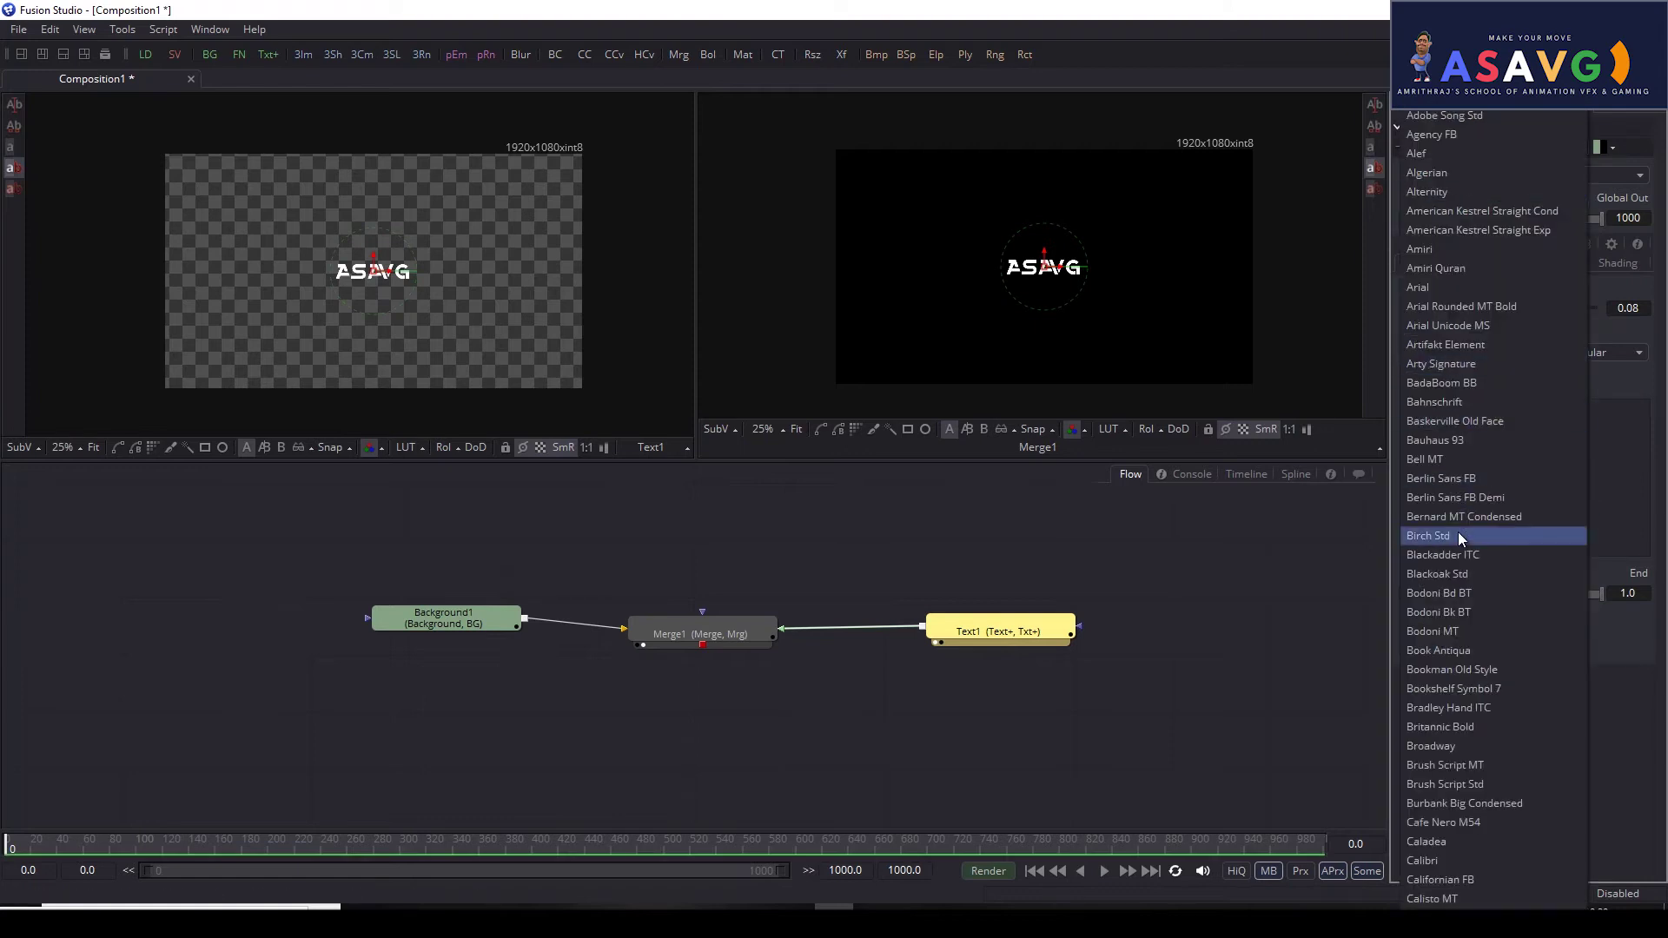
{"action": "left_click", "coordinate": [1458, 533]}
{"action": "left_click", "coordinate": [1457, 354]}
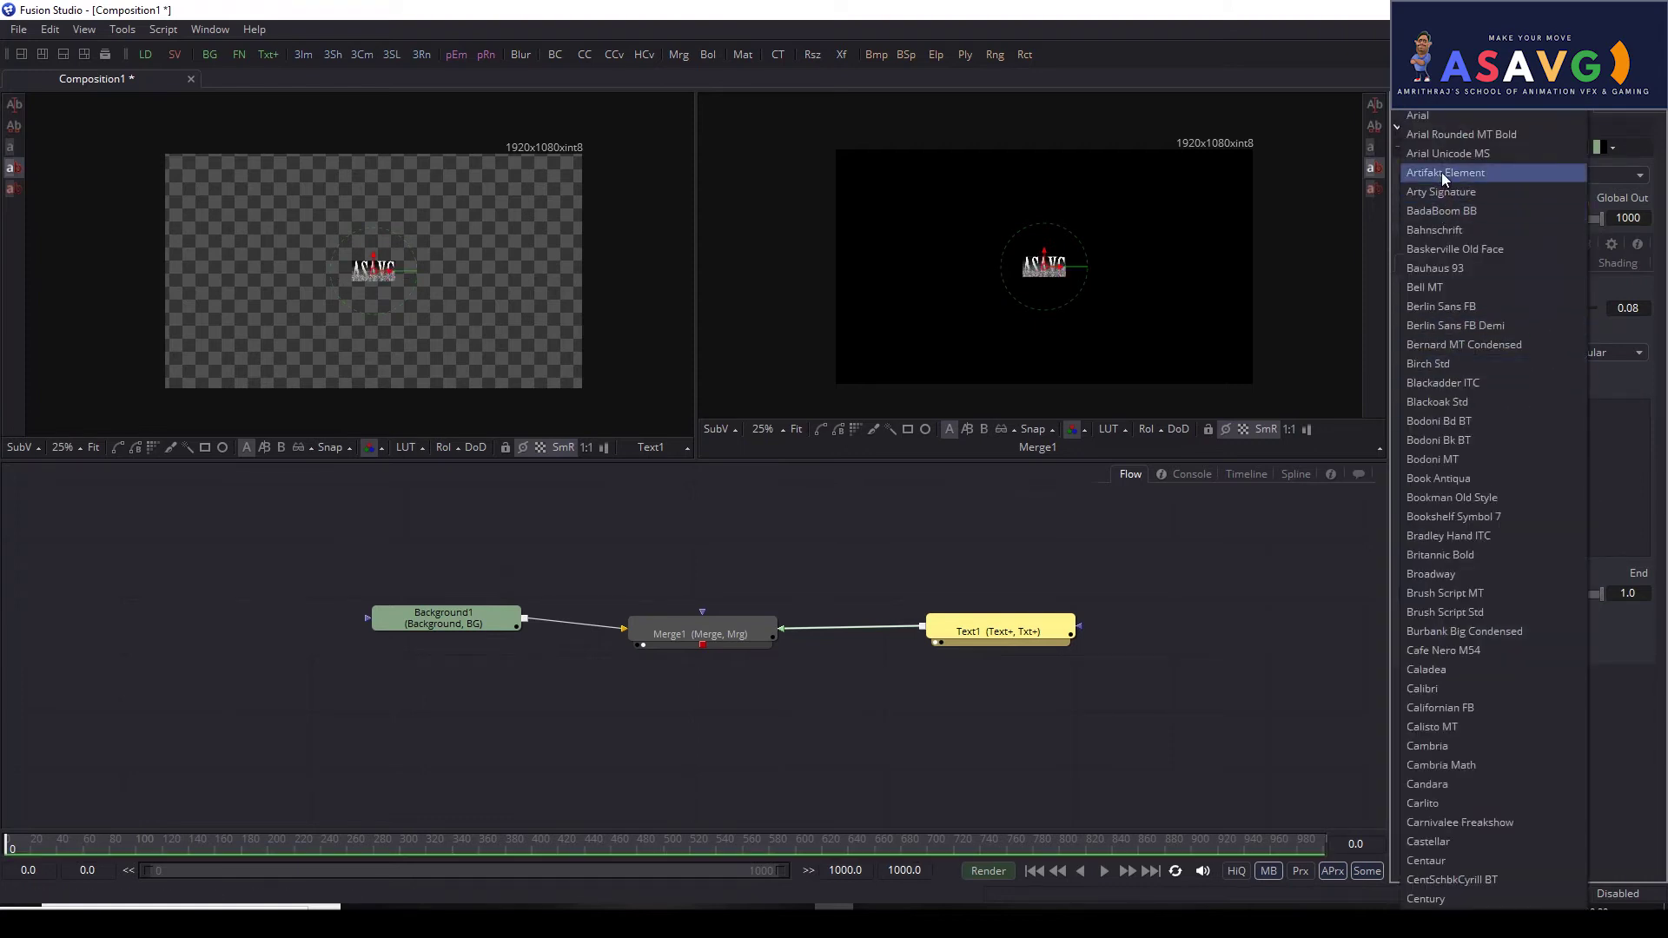
{"action": "left_click", "coordinate": [1460, 172]}
Step: Try Bodoni Bd BT, Calibri, Bodoni Bk BT and Californian FB, then settle on Century Gothic Regular
{"action": "left_click", "coordinate": [1474, 353]}
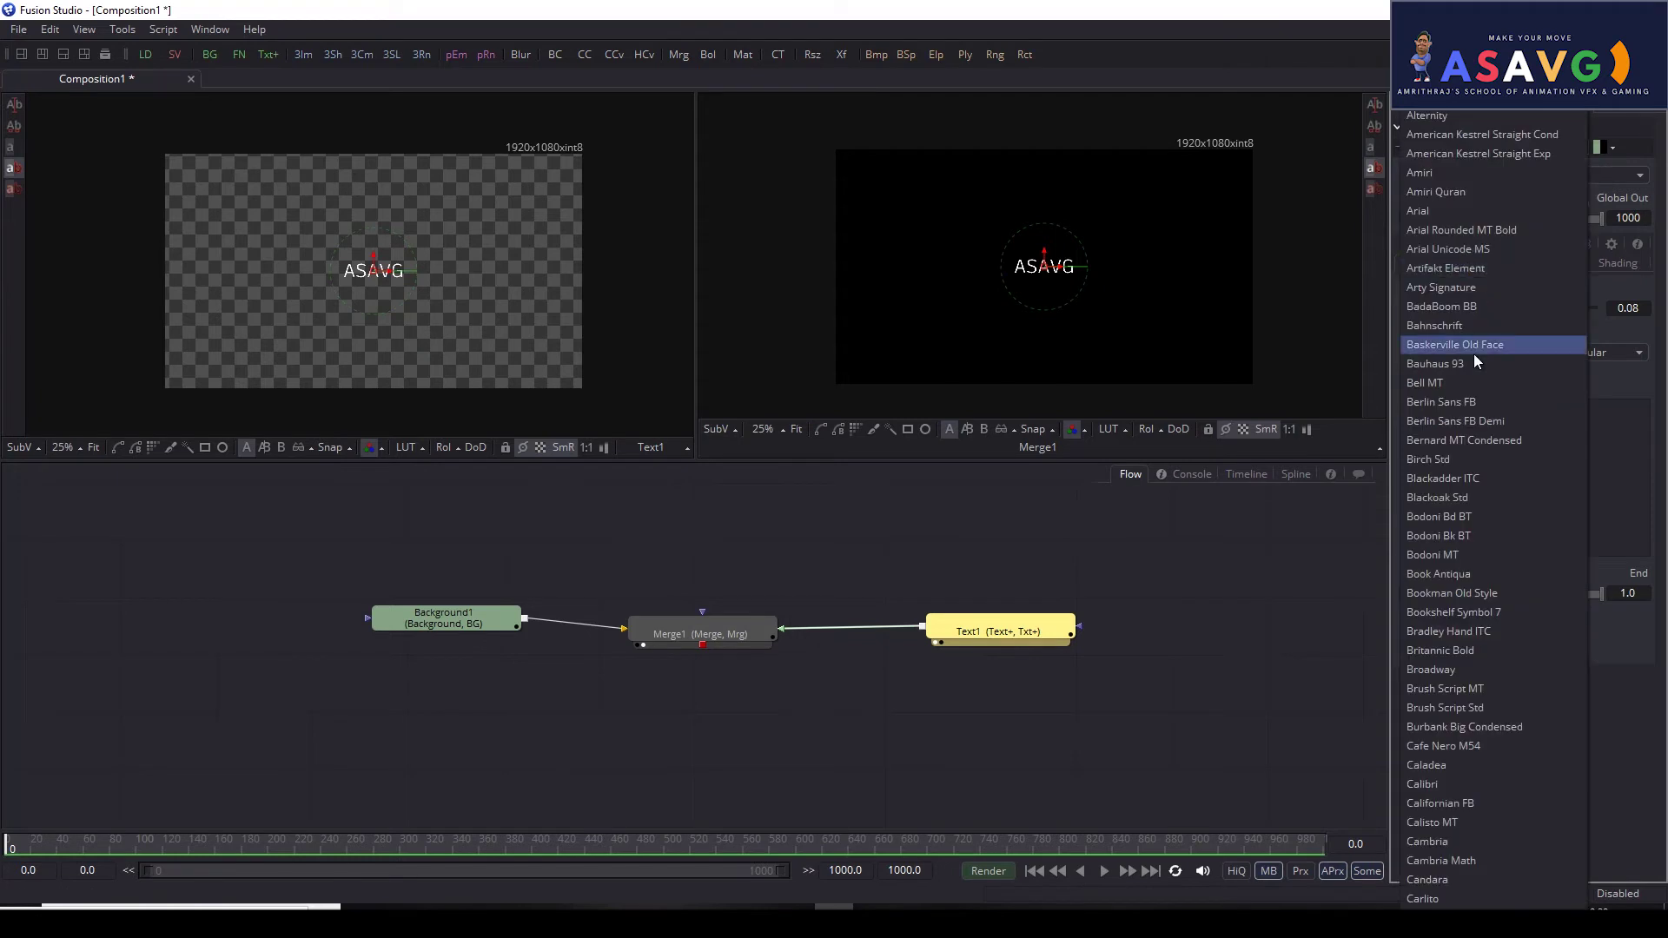
{"action": "left_click", "coordinate": [1447, 500]}
{"action": "left_click", "coordinate": [1484, 353]}
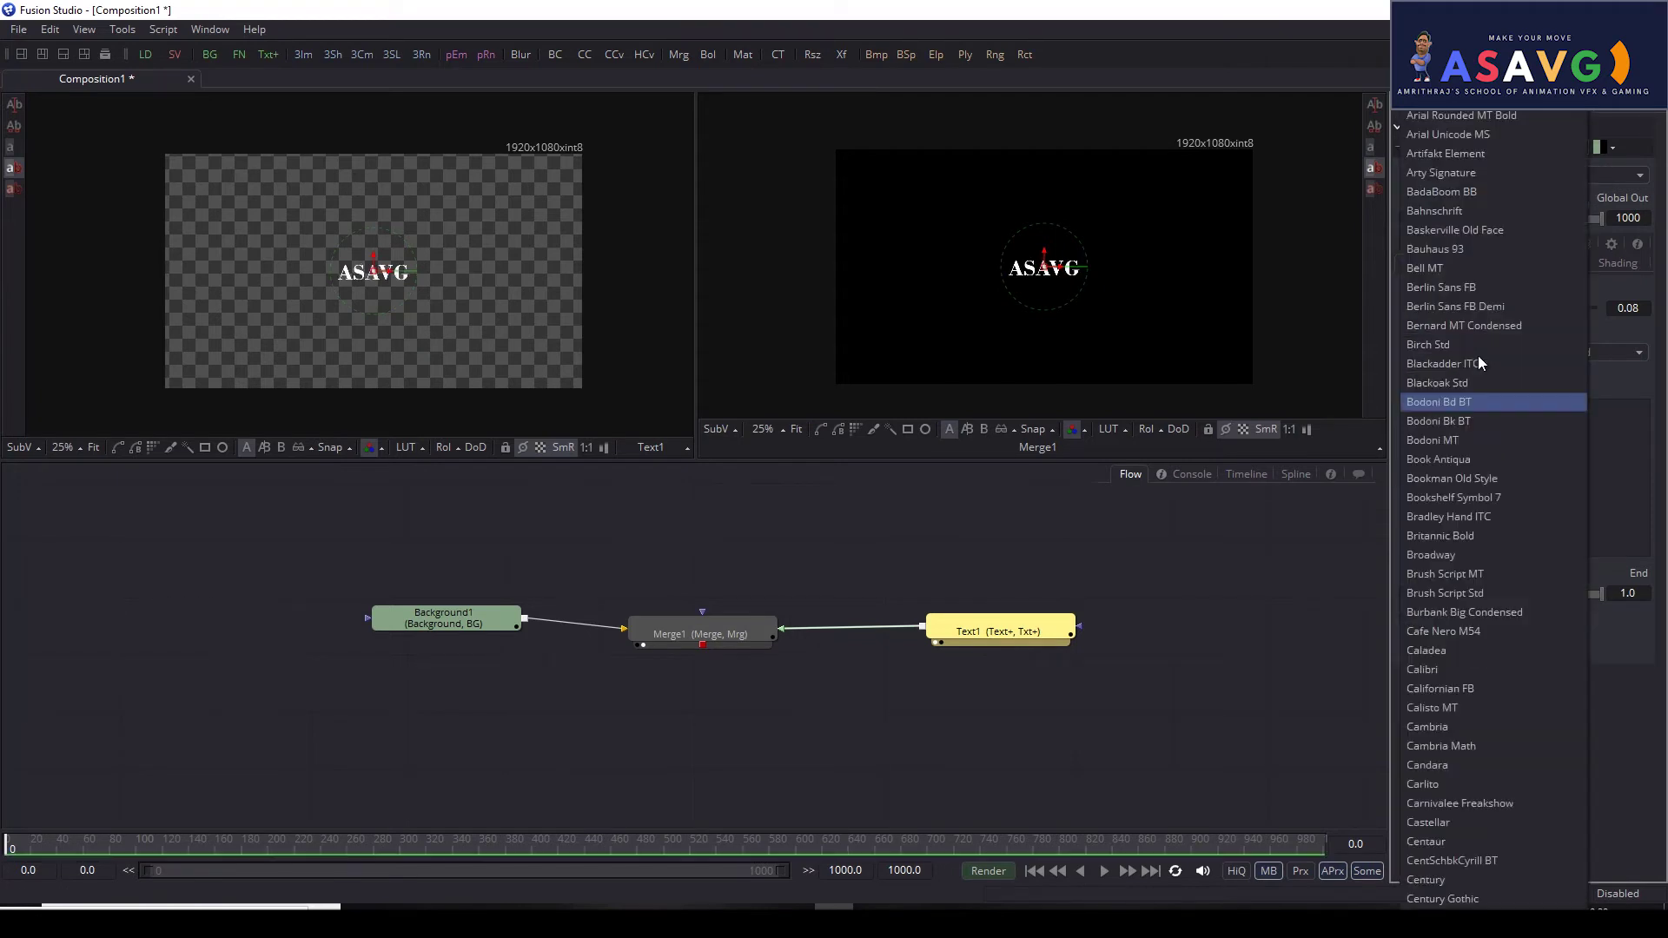
{"action": "left_click", "coordinate": [1416, 663]}
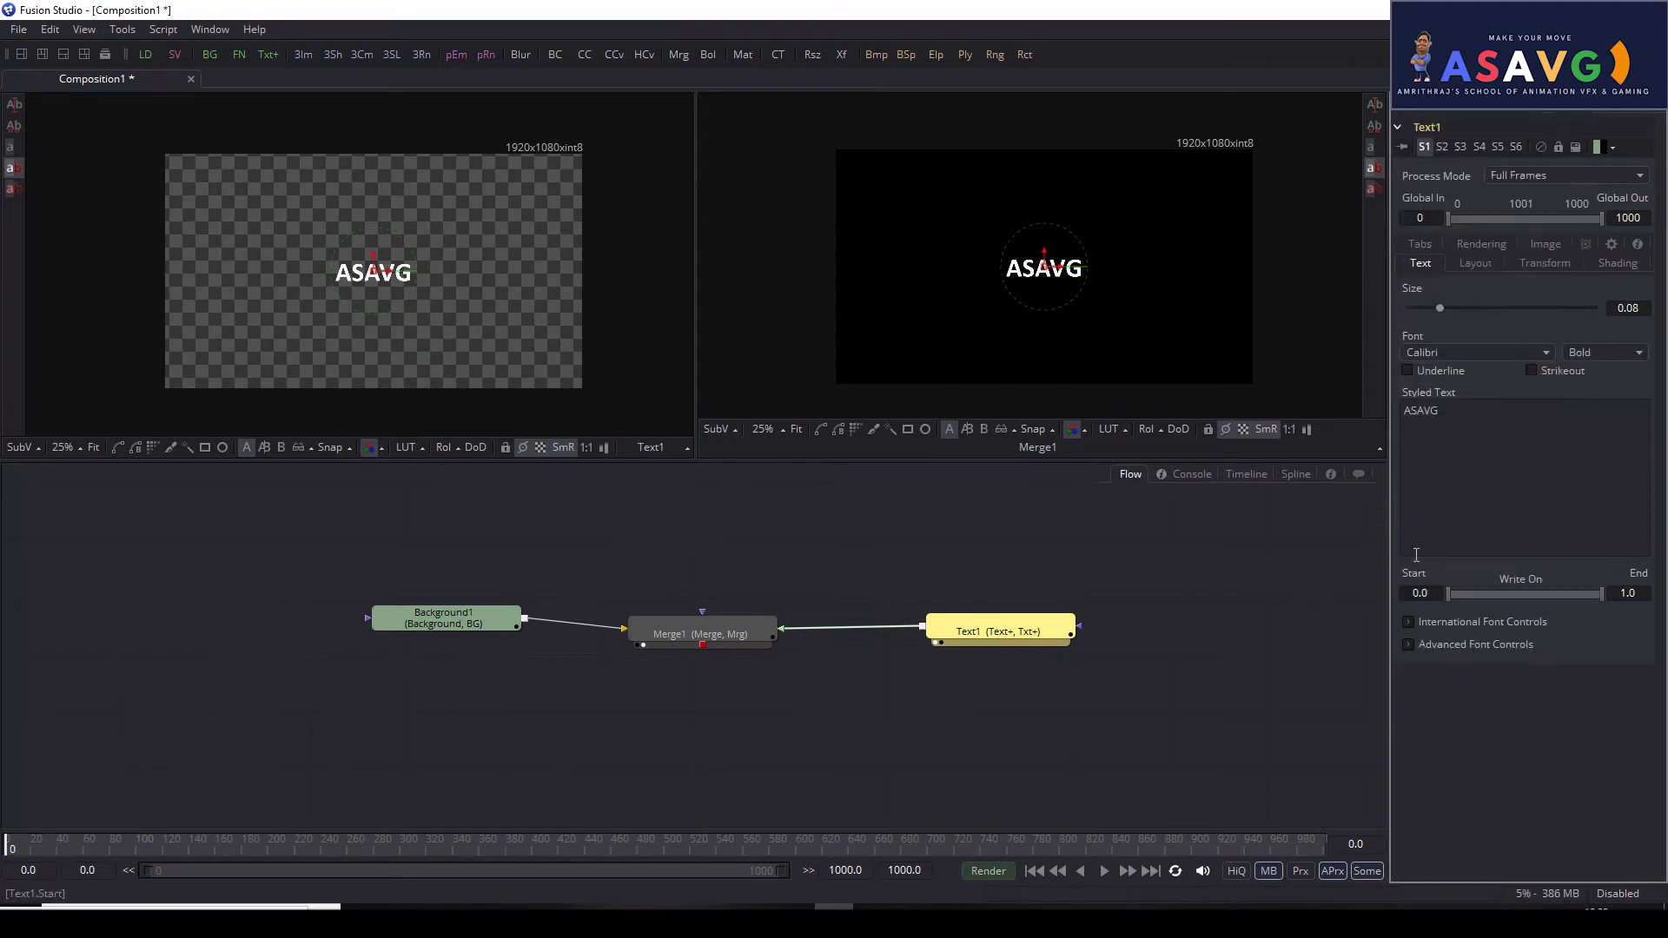
{"action": "left_click", "coordinate": [1472, 353]}
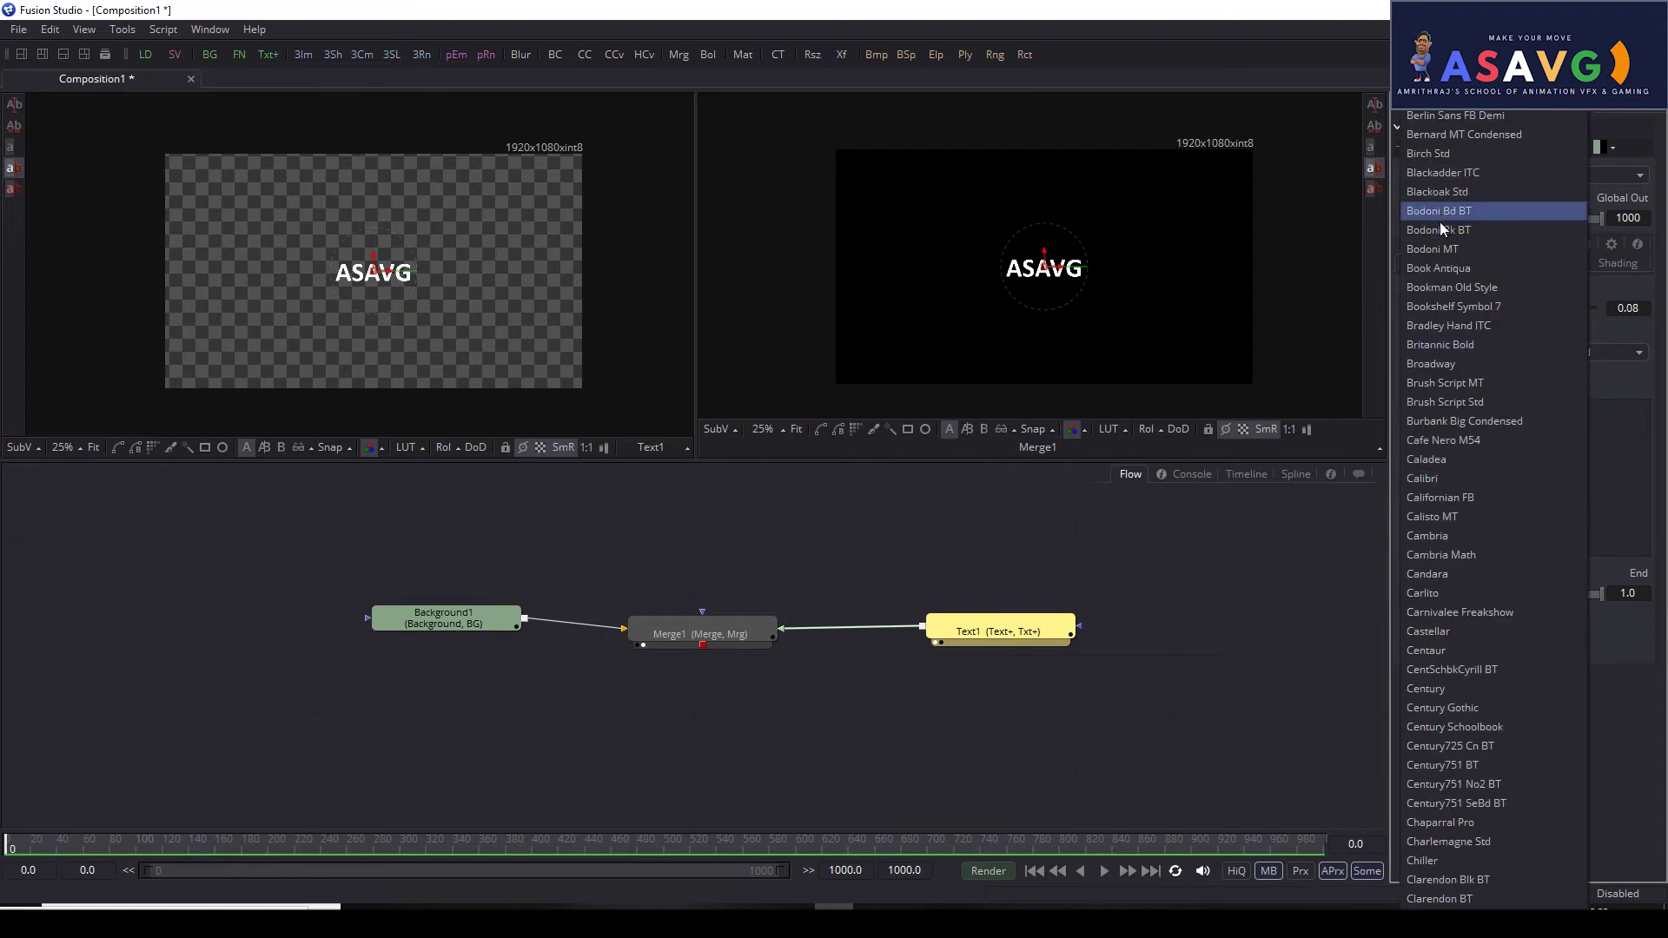
{"action": "left_click", "coordinate": [1438, 233]}
{"action": "left_click", "coordinate": [1464, 353]}
{"action": "left_click", "coordinate": [1452, 670]}
{"action": "left_click", "coordinate": [1461, 356]}
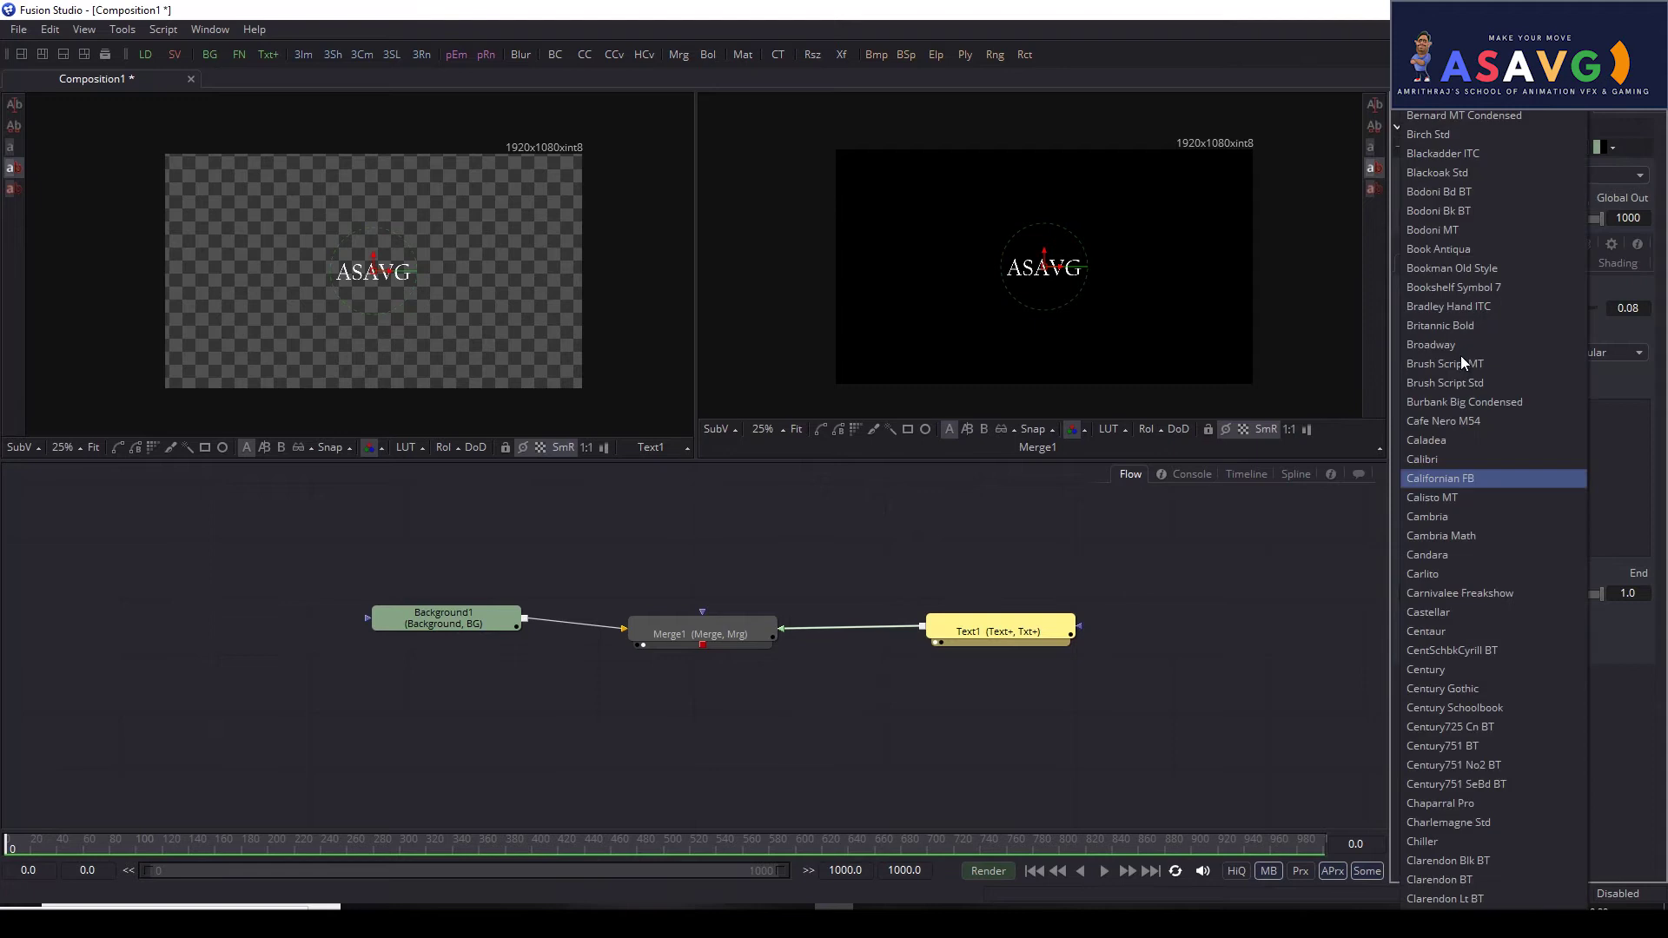
{"action": "left_click", "coordinate": [1451, 687]}
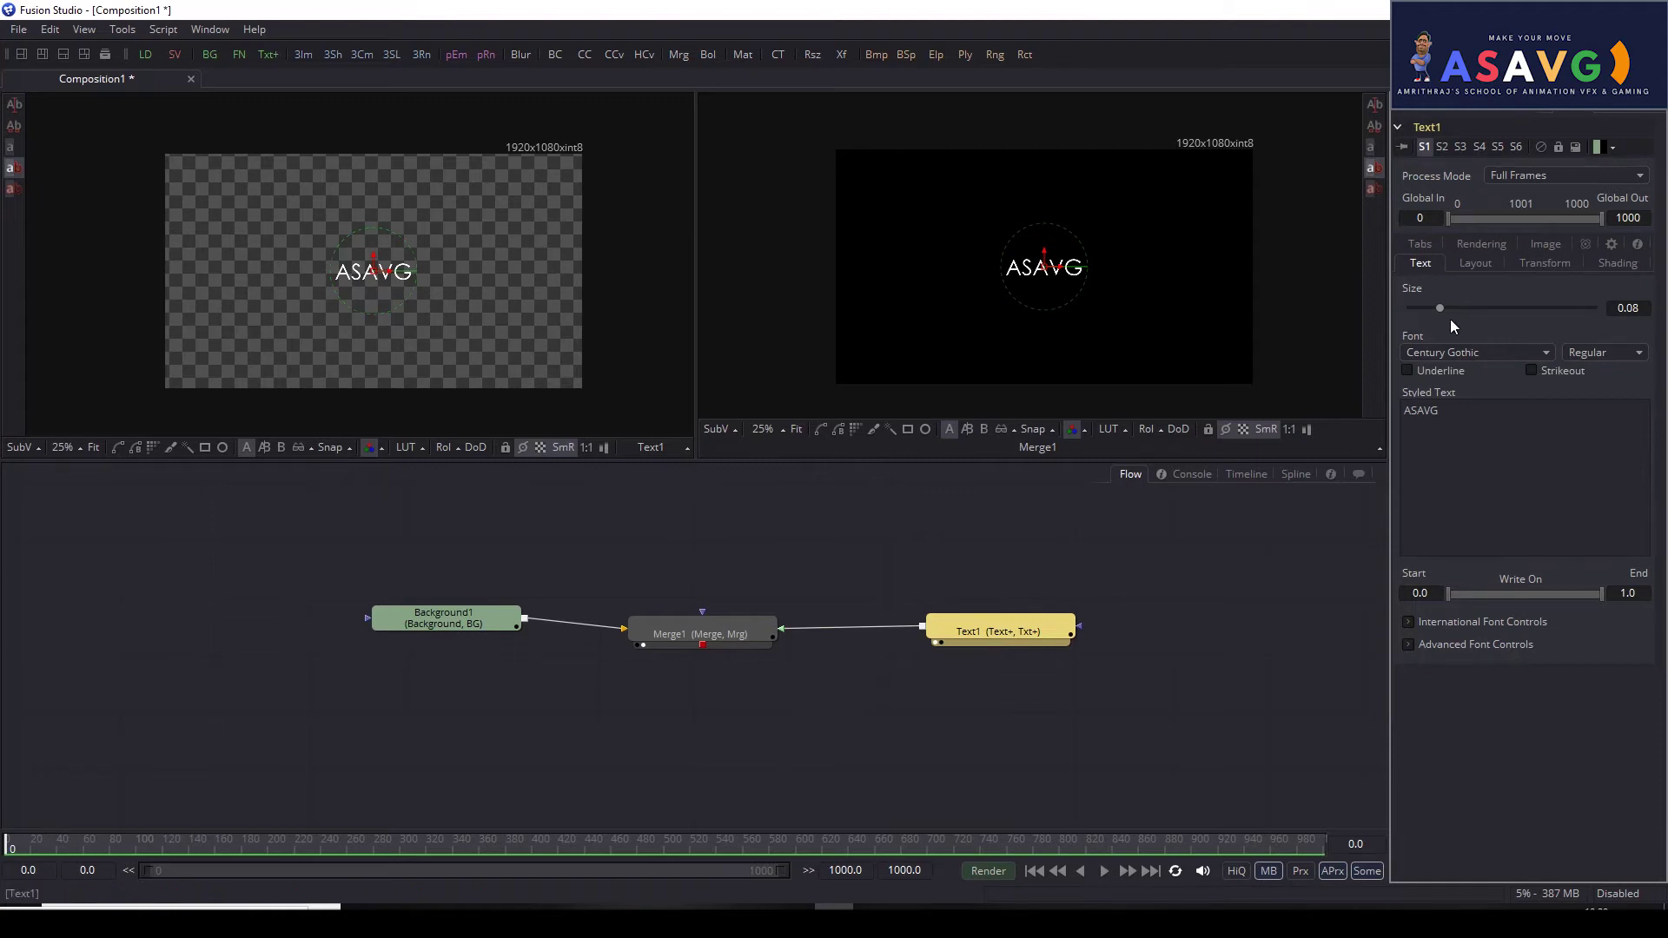
Step: Enlarge the ASAVG text with Text1's Size slider
{"action": "left_click_drag", "start_coordinate": [1441, 307], "coordinate": [1473, 321]}
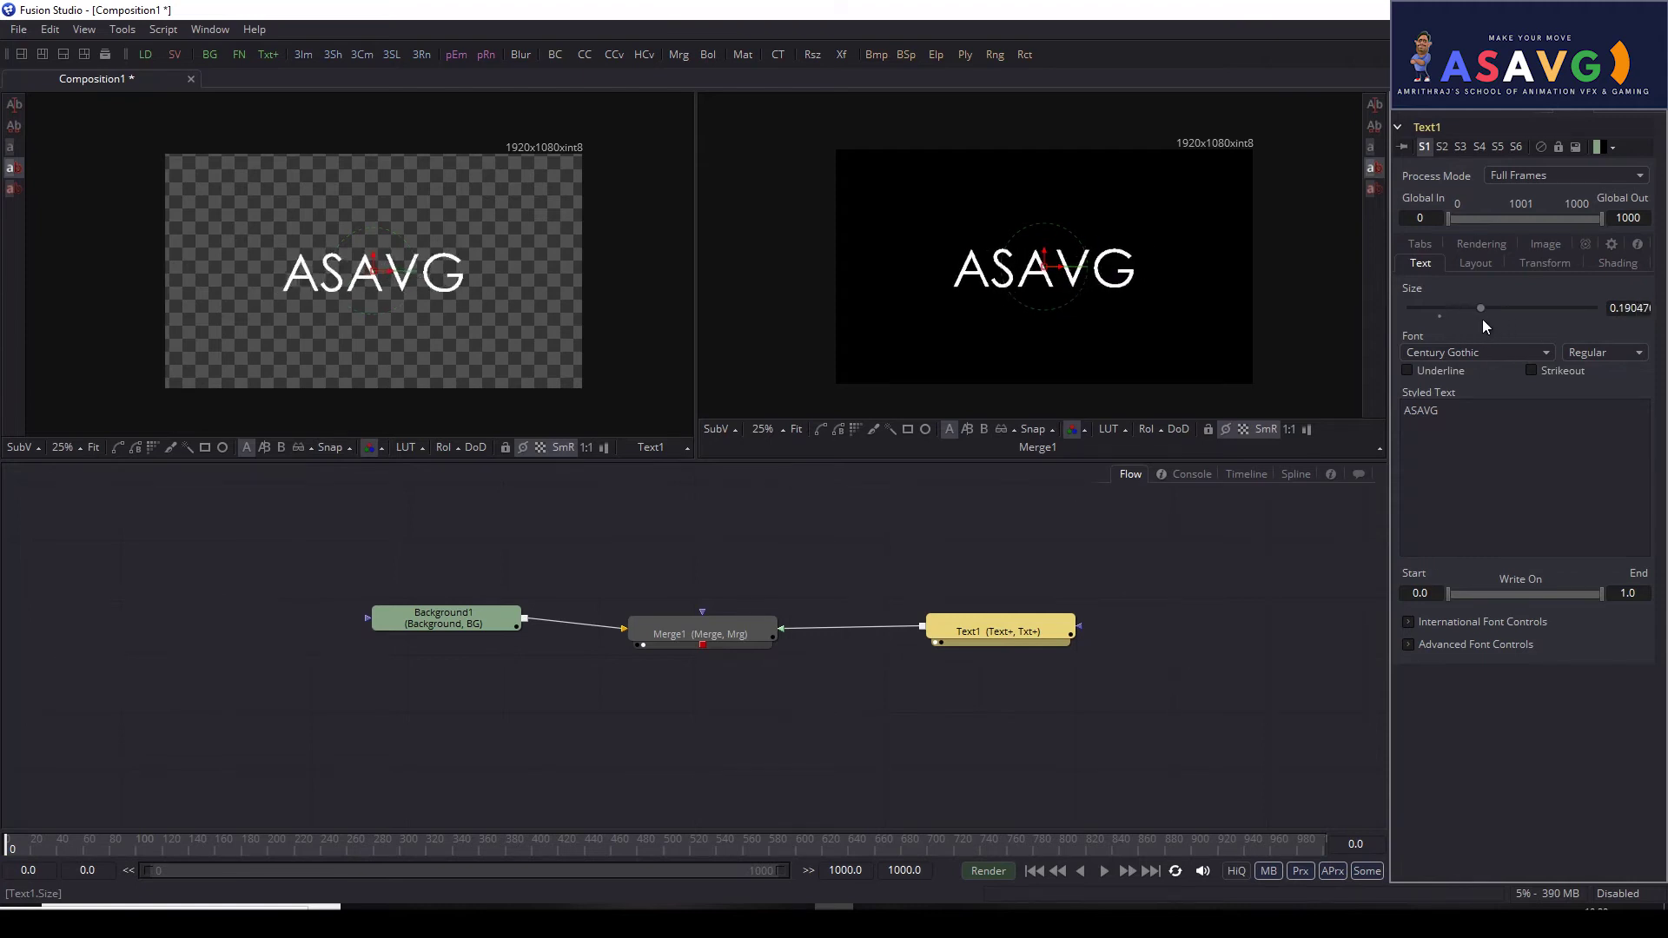
{"action": "left_click", "coordinate": [1522, 263]}
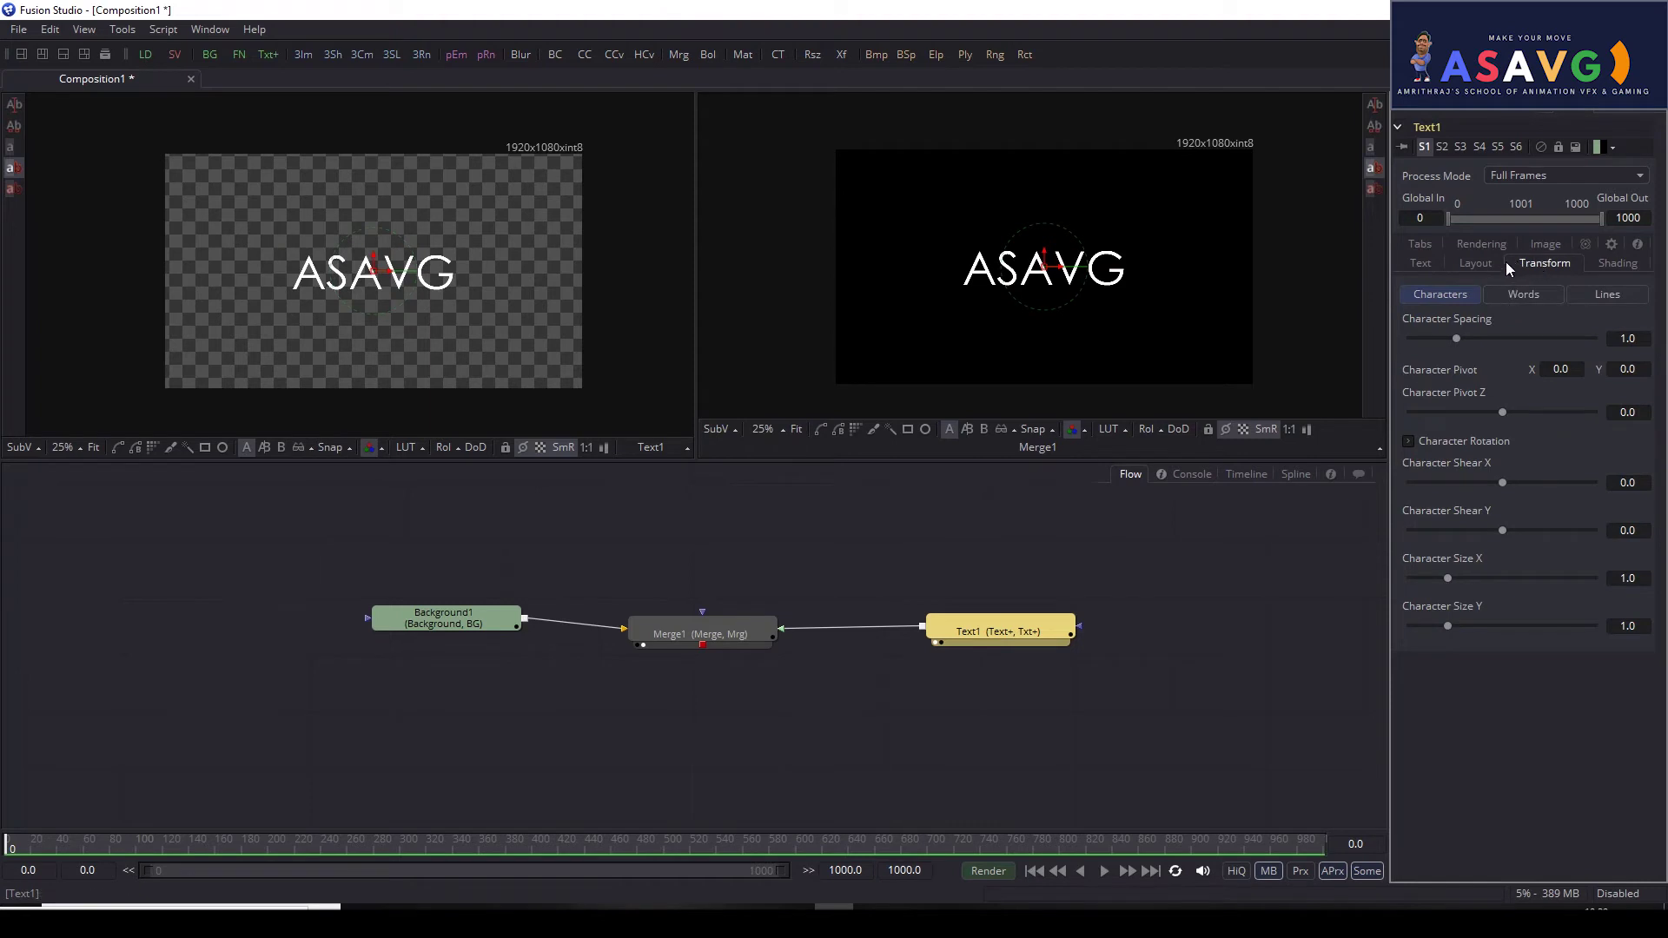
{"action": "left_click", "coordinate": [1425, 263]}
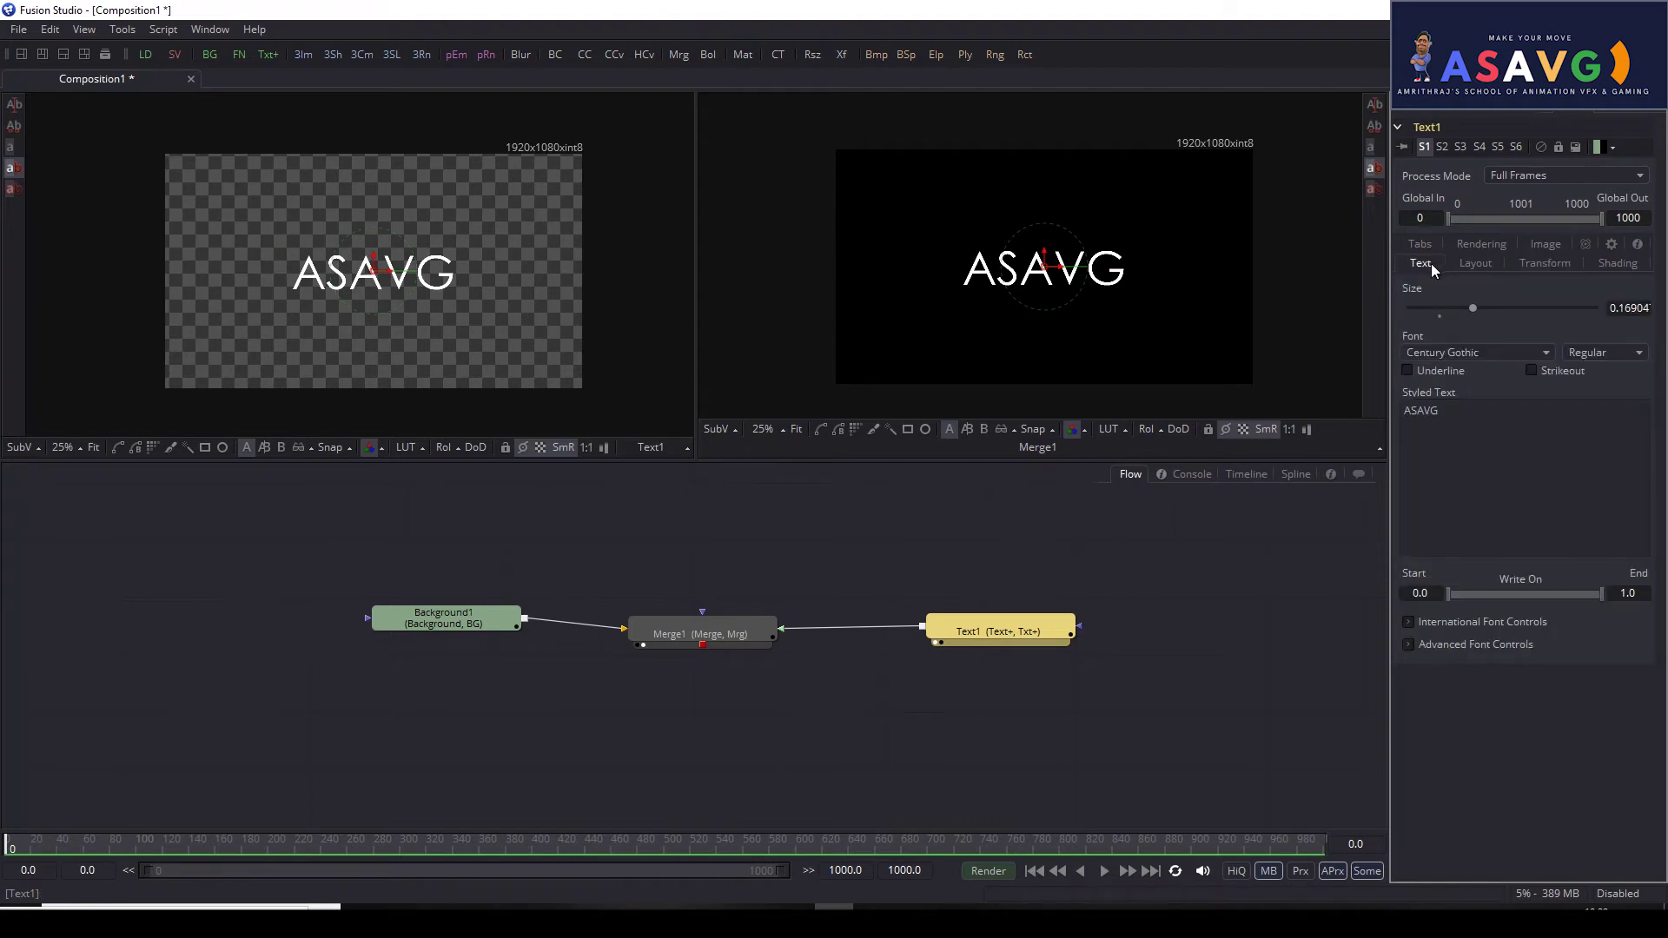
Step: On the Layout tab, set Center Z to -0.42857 and raise Perspective to about 1.19
{"action": "left_click", "coordinate": [1483, 263]}
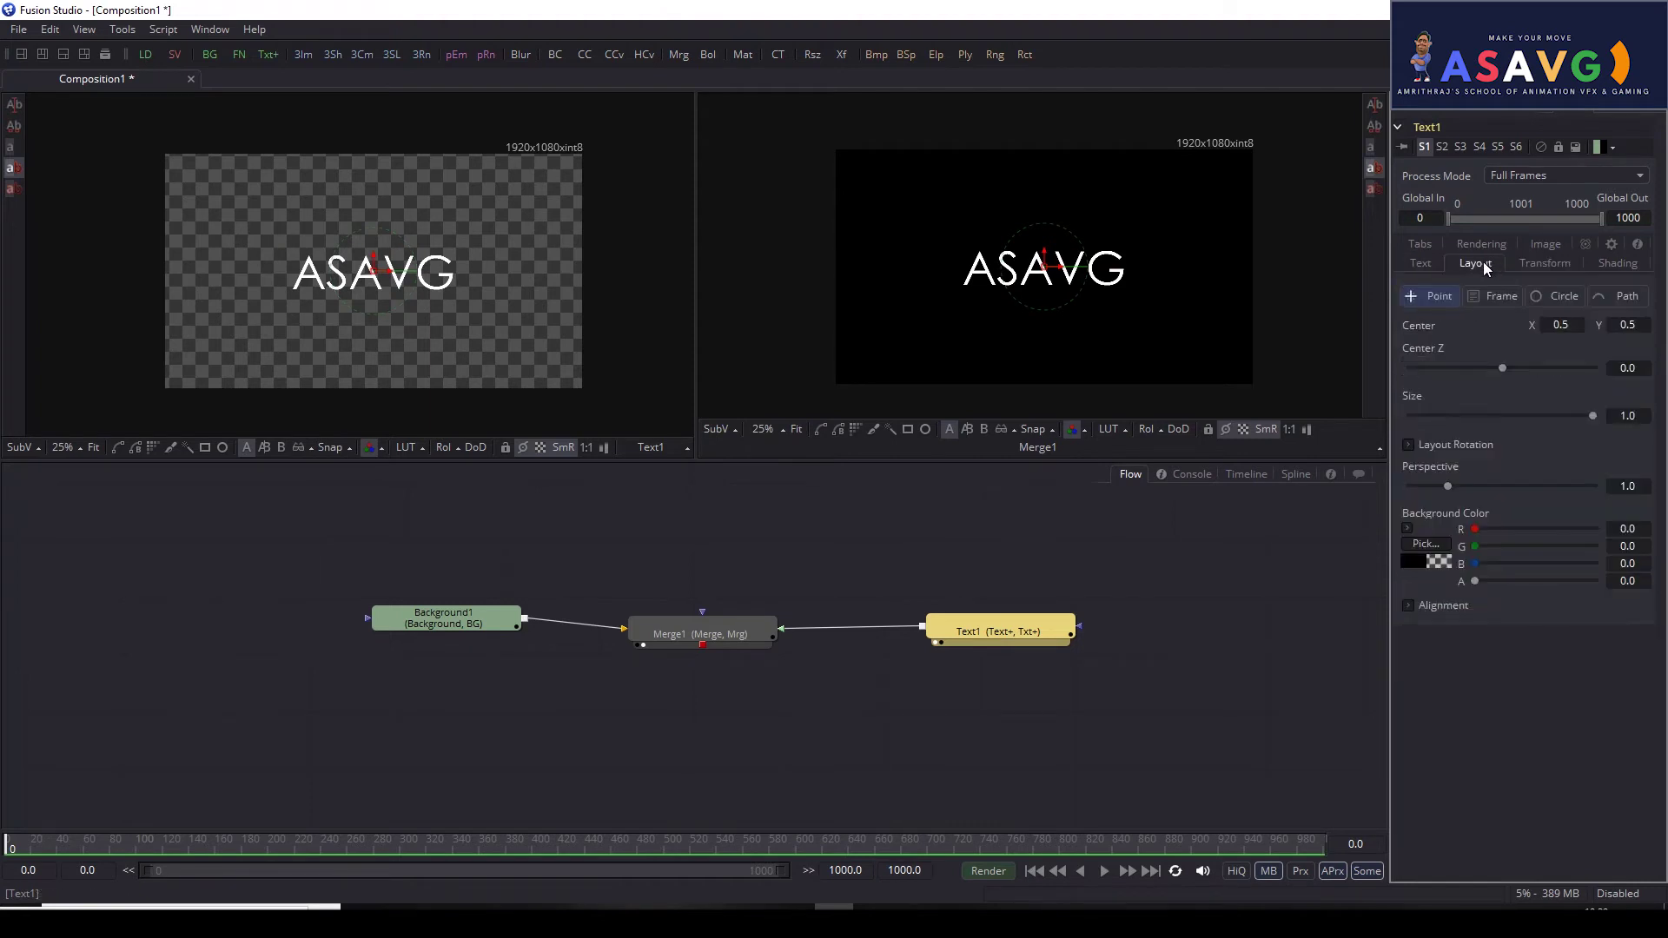
{"action": "left_click_drag", "start_coordinate": [1502, 369], "coordinate": [1495, 369]}
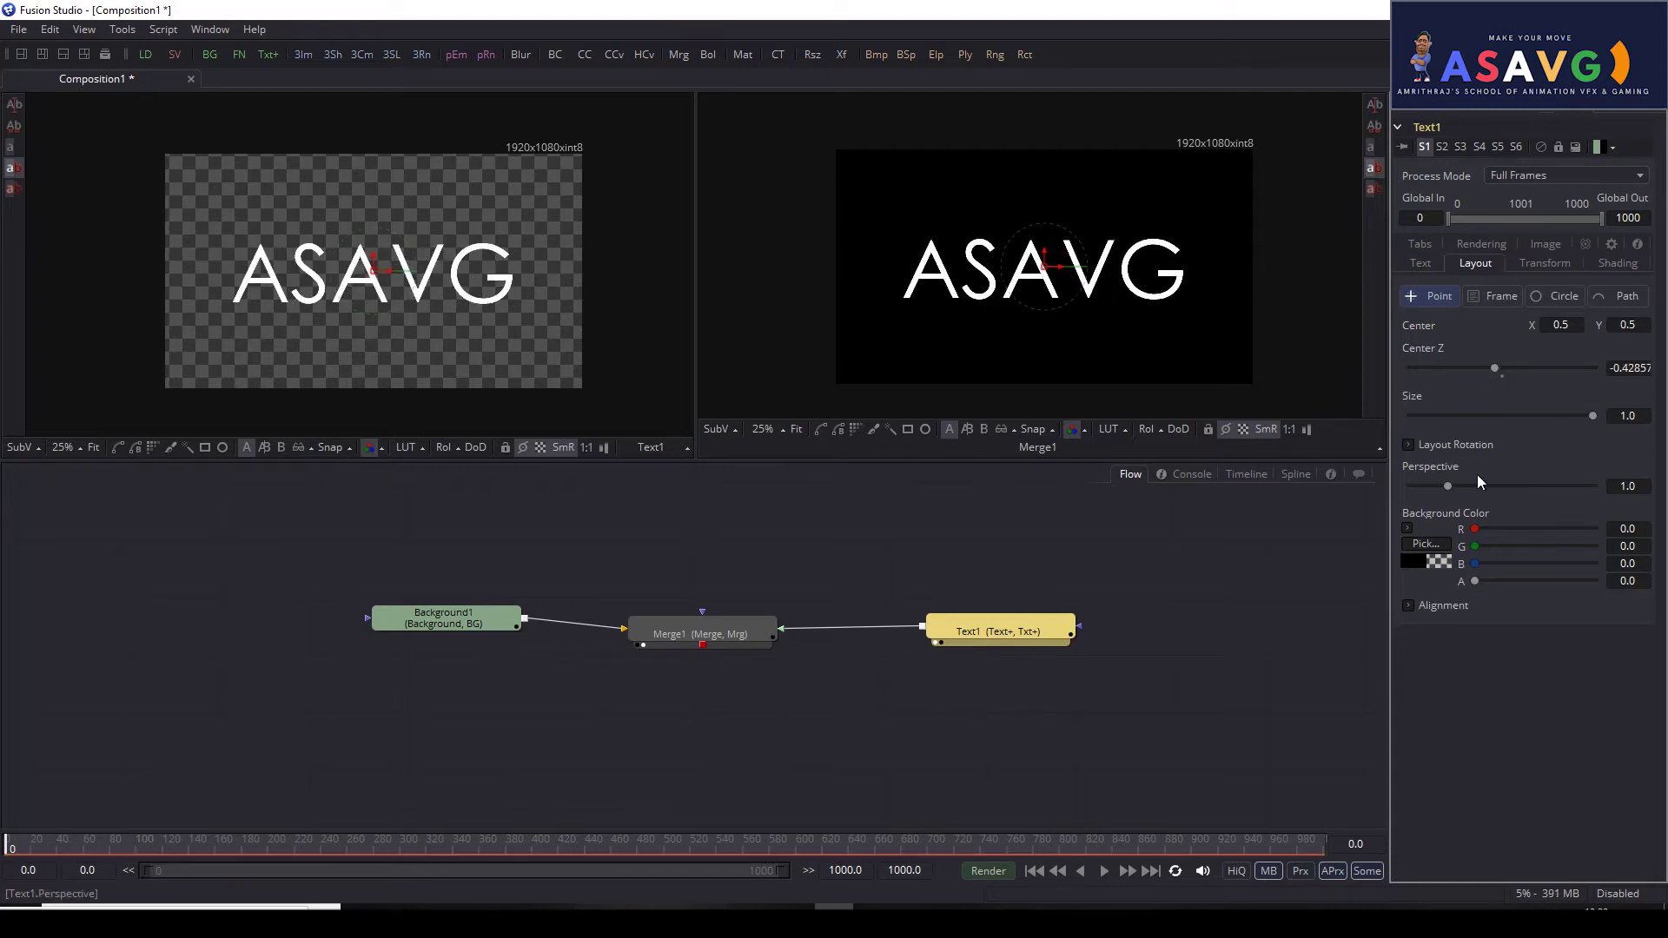
{"action": "mouse_move", "coordinate": [1448, 486]}
{"action": "left_mouse_down"}
{"action": "mouse_move", "coordinate": [1504, 485]}
{"action": "mouse_move", "coordinate": [1465, 483]}
{"action": "left_mouse_up"}
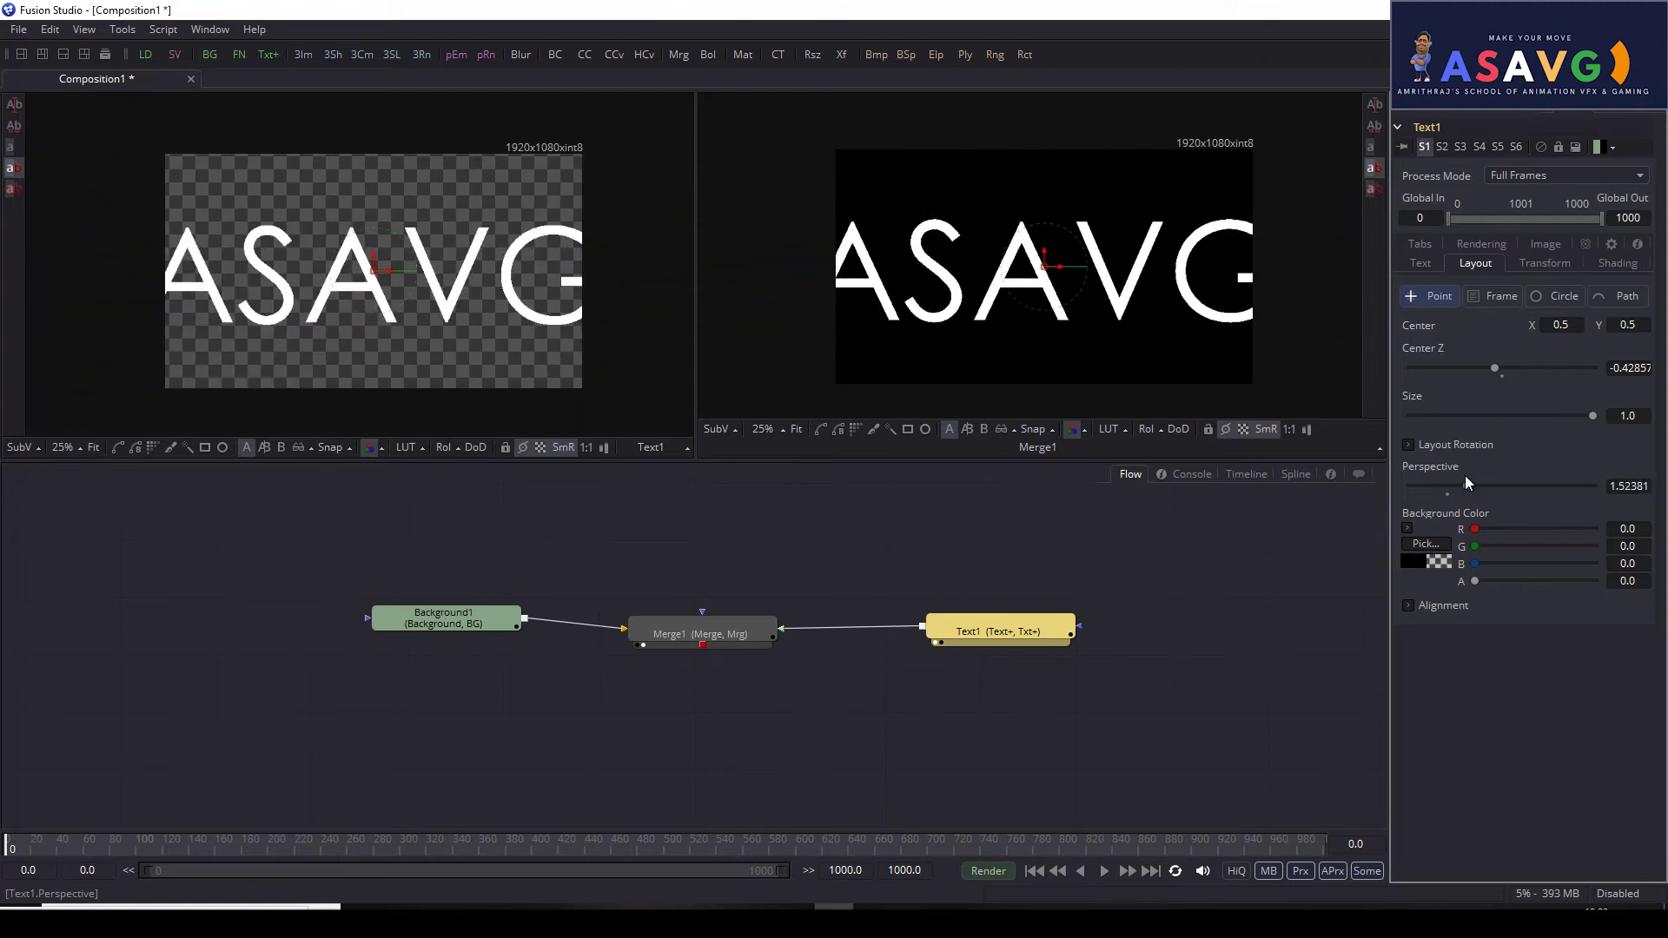
{"action": "double_click", "coordinate": [1465, 479]}
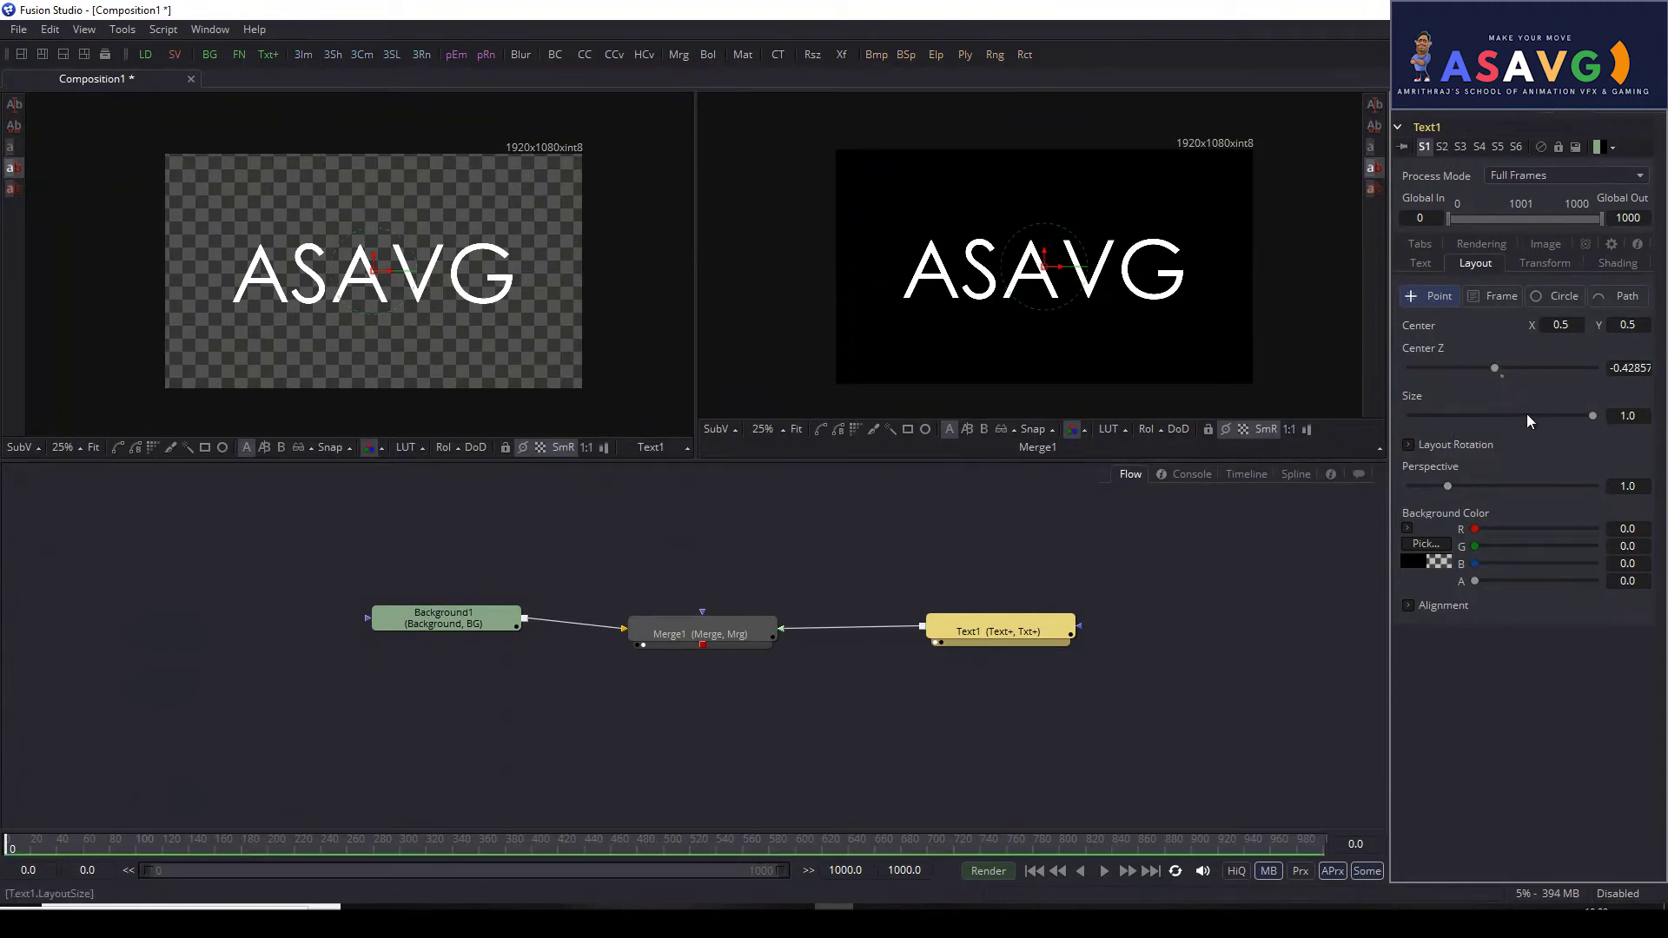
{"action": "left_click_drag", "start_coordinate": [1494, 370], "coordinate": [1486, 366]}
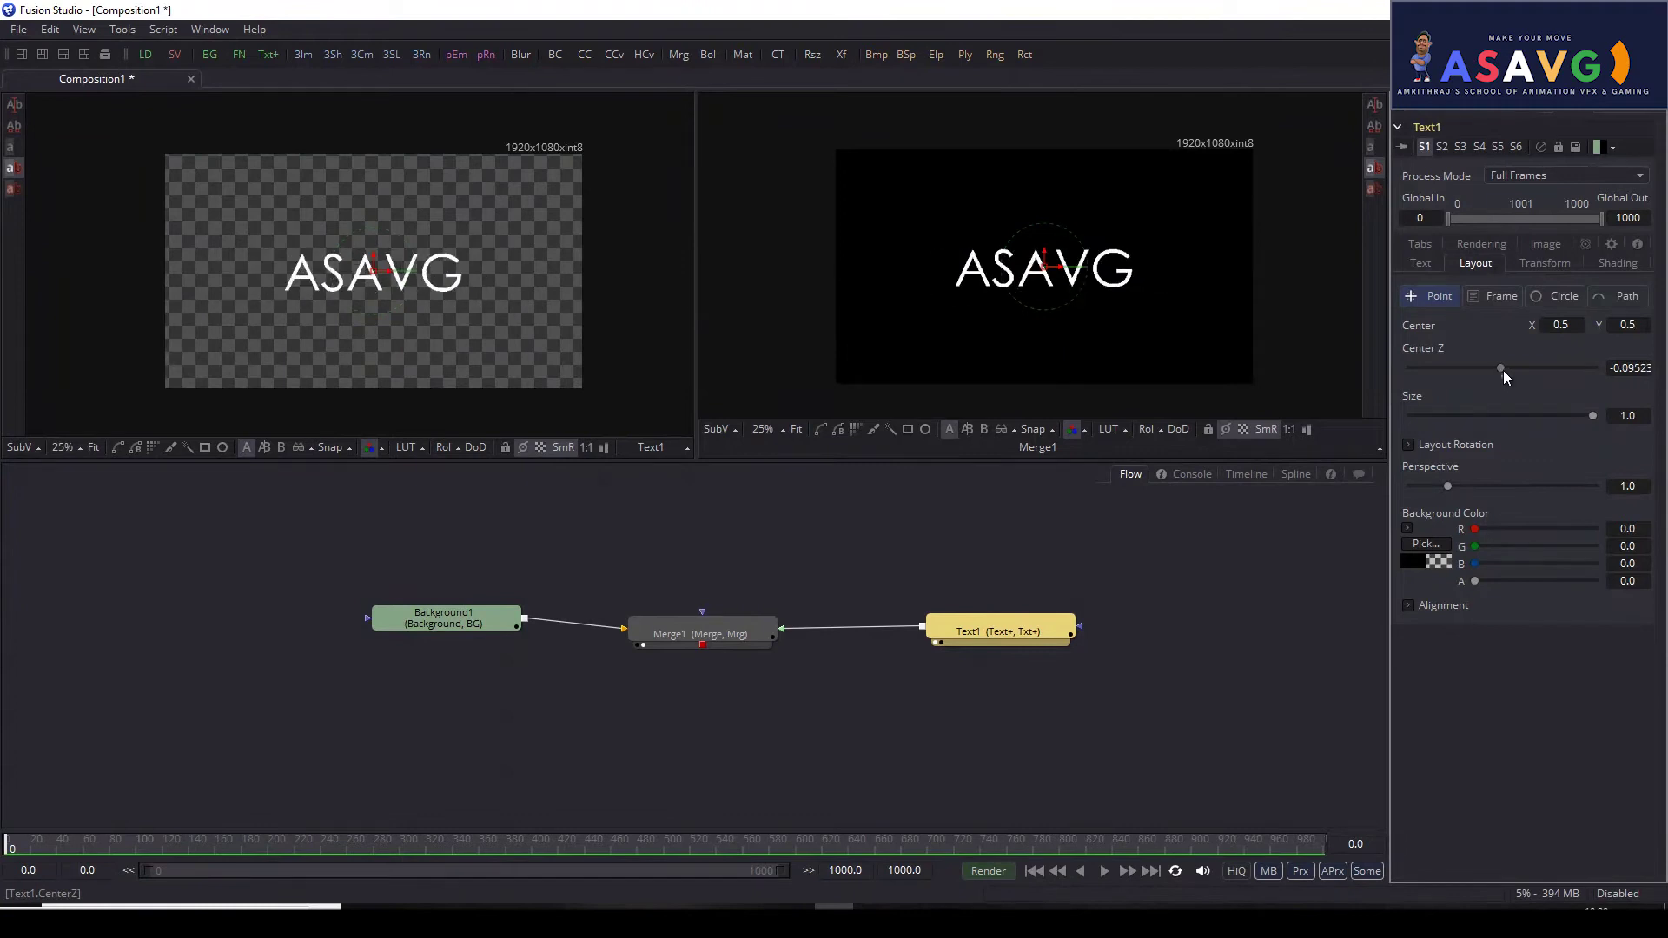
{"action": "key", "text": "ctrl+z"}
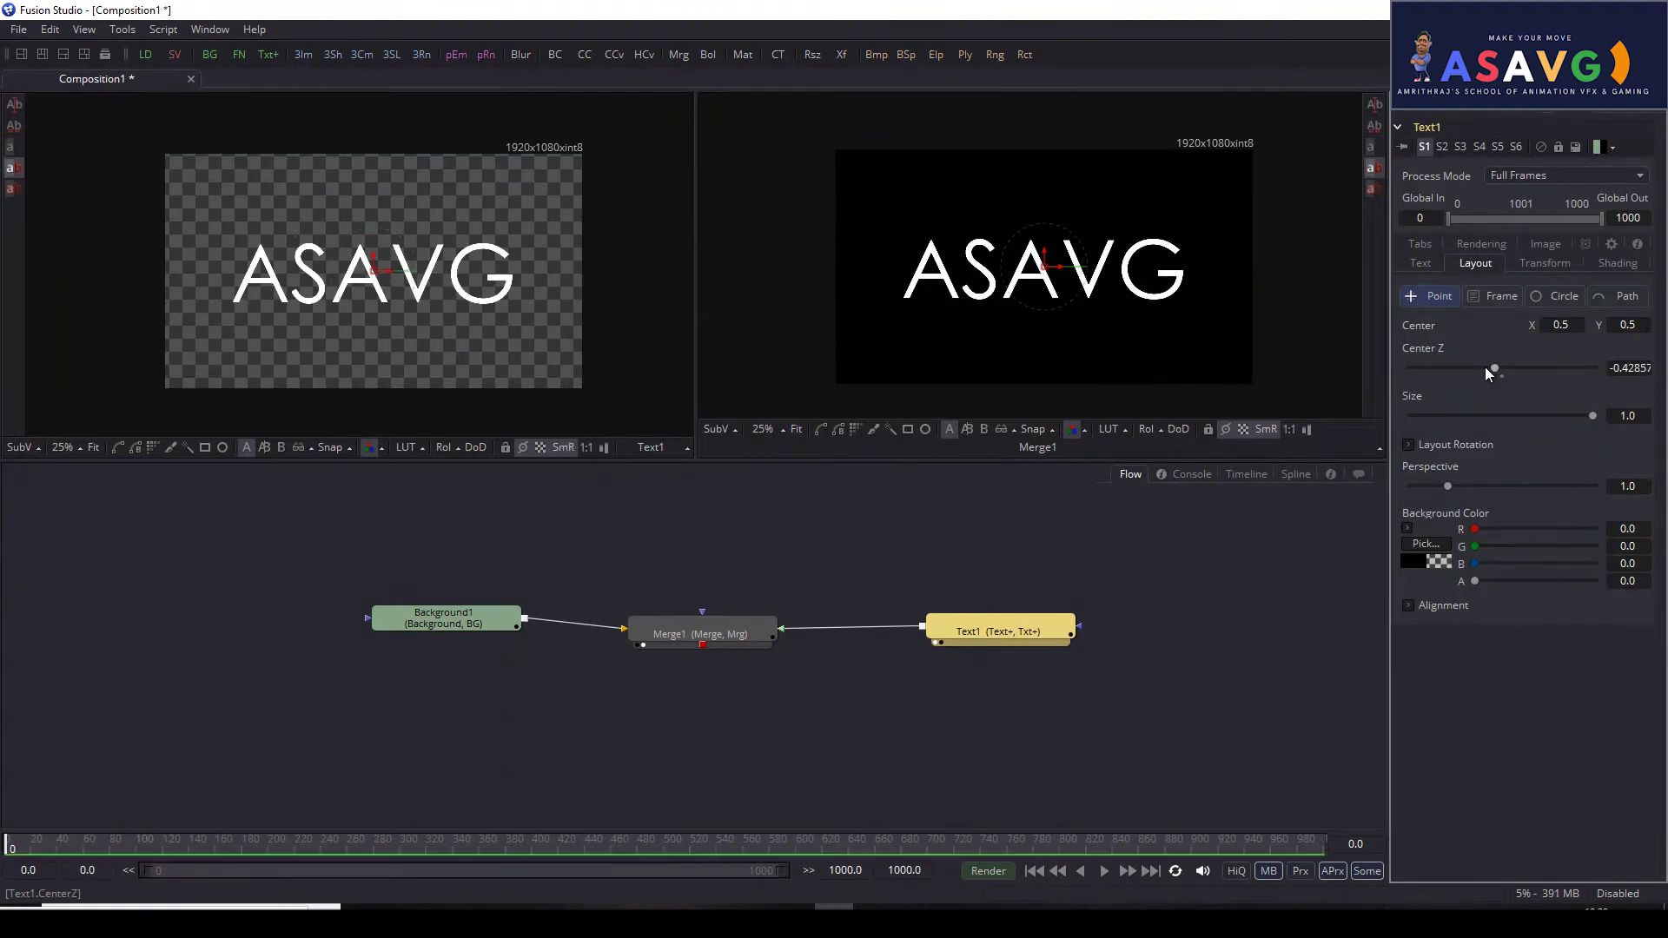
{"action": "left_click_drag", "start_coordinate": [1587, 416], "coordinate": [1535, 416]}
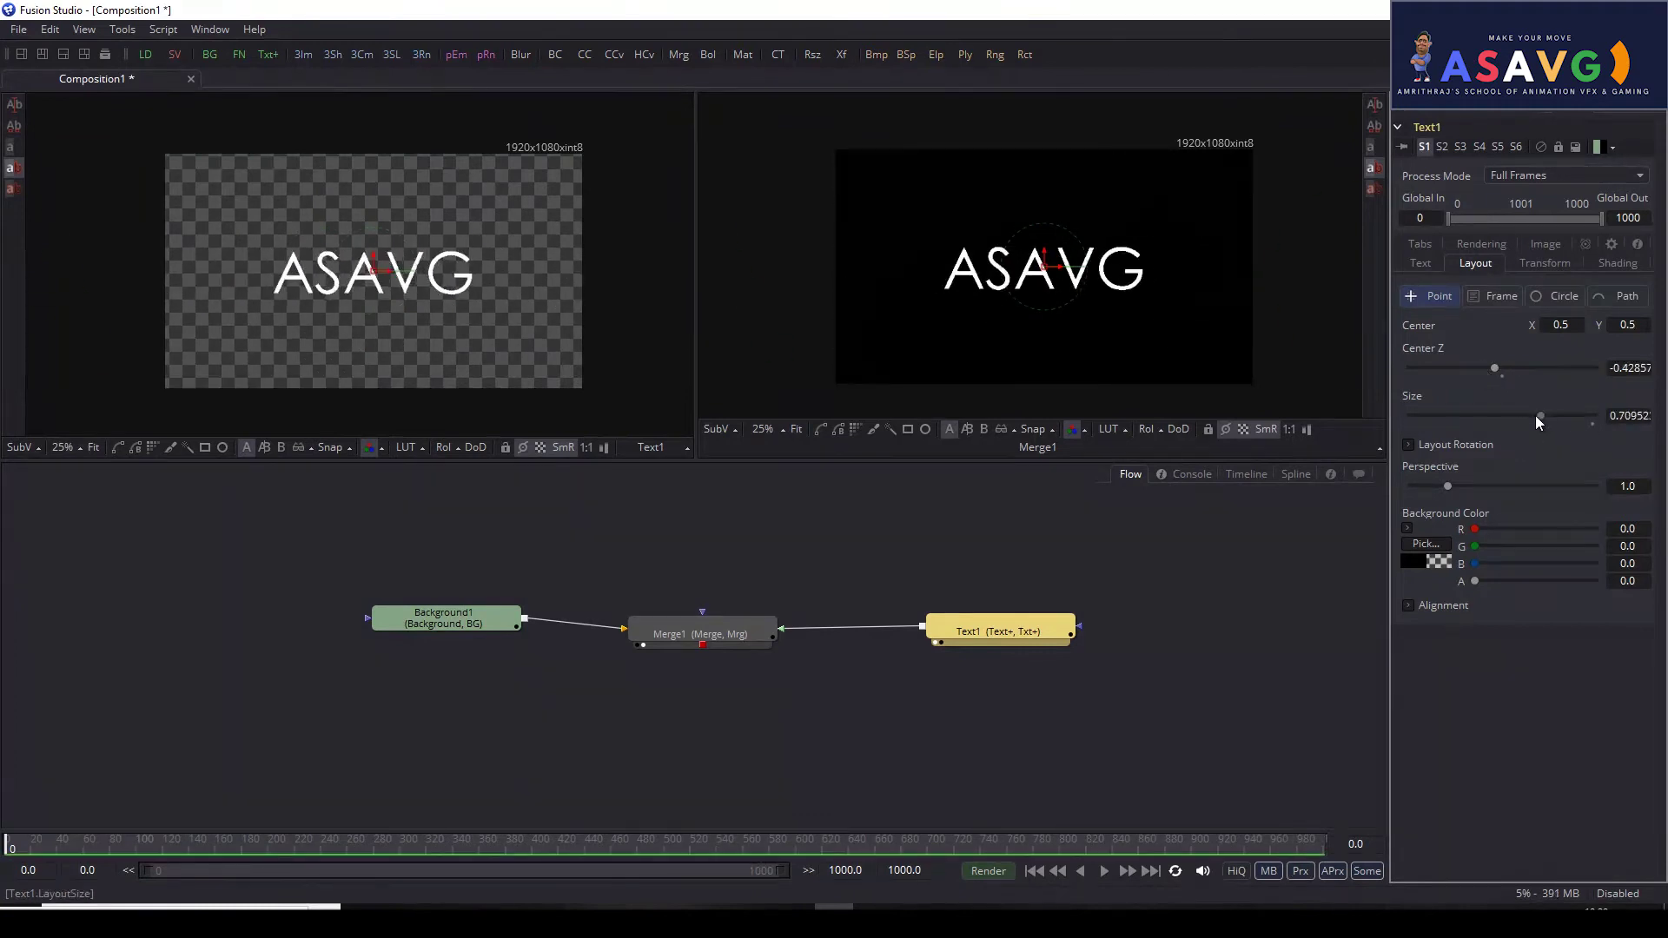
{"action": "key", "text": "ctrl+z"}
{"action": "mouse_move", "coordinate": [1449, 487]}
{"action": "left_mouse_down"}
{"action": "mouse_move", "coordinate": [1474, 485]}
{"action": "mouse_move", "coordinate": [1456, 481]}
{"action": "left_mouse_up"}
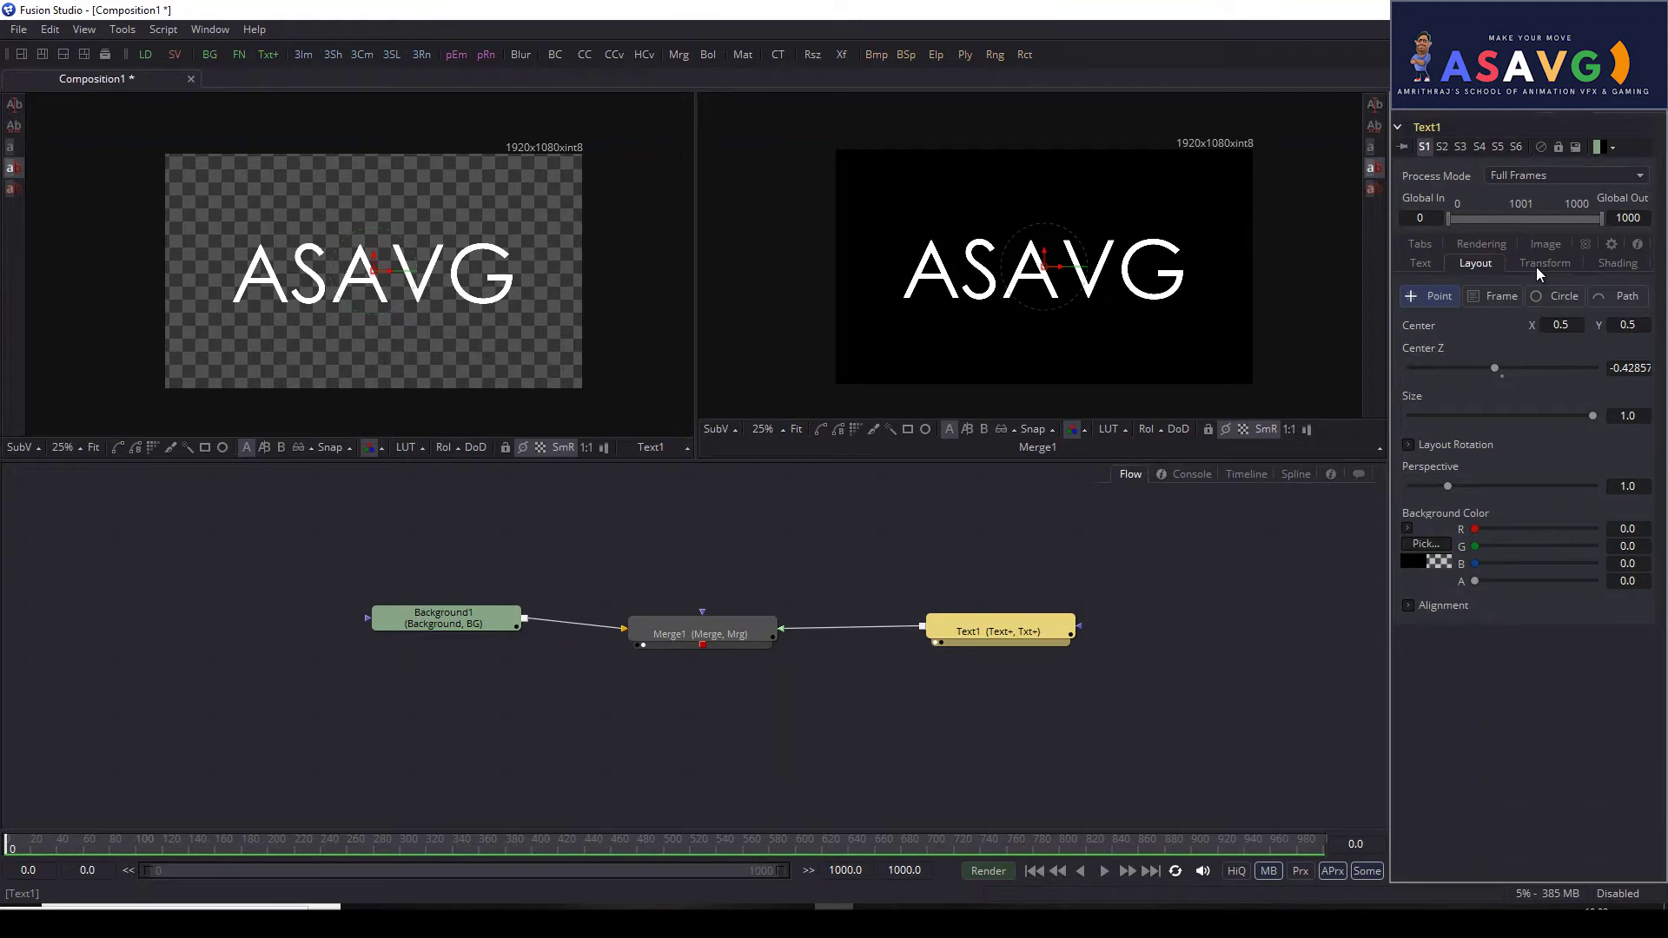
Step: Test per-character Character Spacing on the Transform tab, then undo it back to default
{"action": "left_click", "coordinate": [1537, 267]}
{"action": "mouse_move", "coordinate": [1460, 339]}
{"action": "left_mouse_down"}
{"action": "mouse_move", "coordinate": [1416, 347]}
{"action": "mouse_move", "coordinate": [1508, 351]}
{"action": "mouse_move", "coordinate": [1457, 343]}
{"action": "left_mouse_up"}
{"action": "right_click", "coordinate": [1443, 319]}
{"action": "left_click", "coordinate": [1401, 336]}
{"action": "mouse_move", "coordinate": [1457, 344]}
{"action": "left_mouse_down"}
{"action": "mouse_move", "coordinate": [1483, 346]}
{"action": "mouse_move", "coordinate": [1408, 347]}
{"action": "mouse_move", "coordinate": [1569, 379]}
{"action": "mouse_move", "coordinate": [1357, 386]}
{"action": "mouse_move", "coordinate": [1544, 412]}
{"action": "mouse_move", "coordinate": [1517, 417]}
{"action": "left_mouse_up"}
{"action": "key", "text": "ctrl+z"}
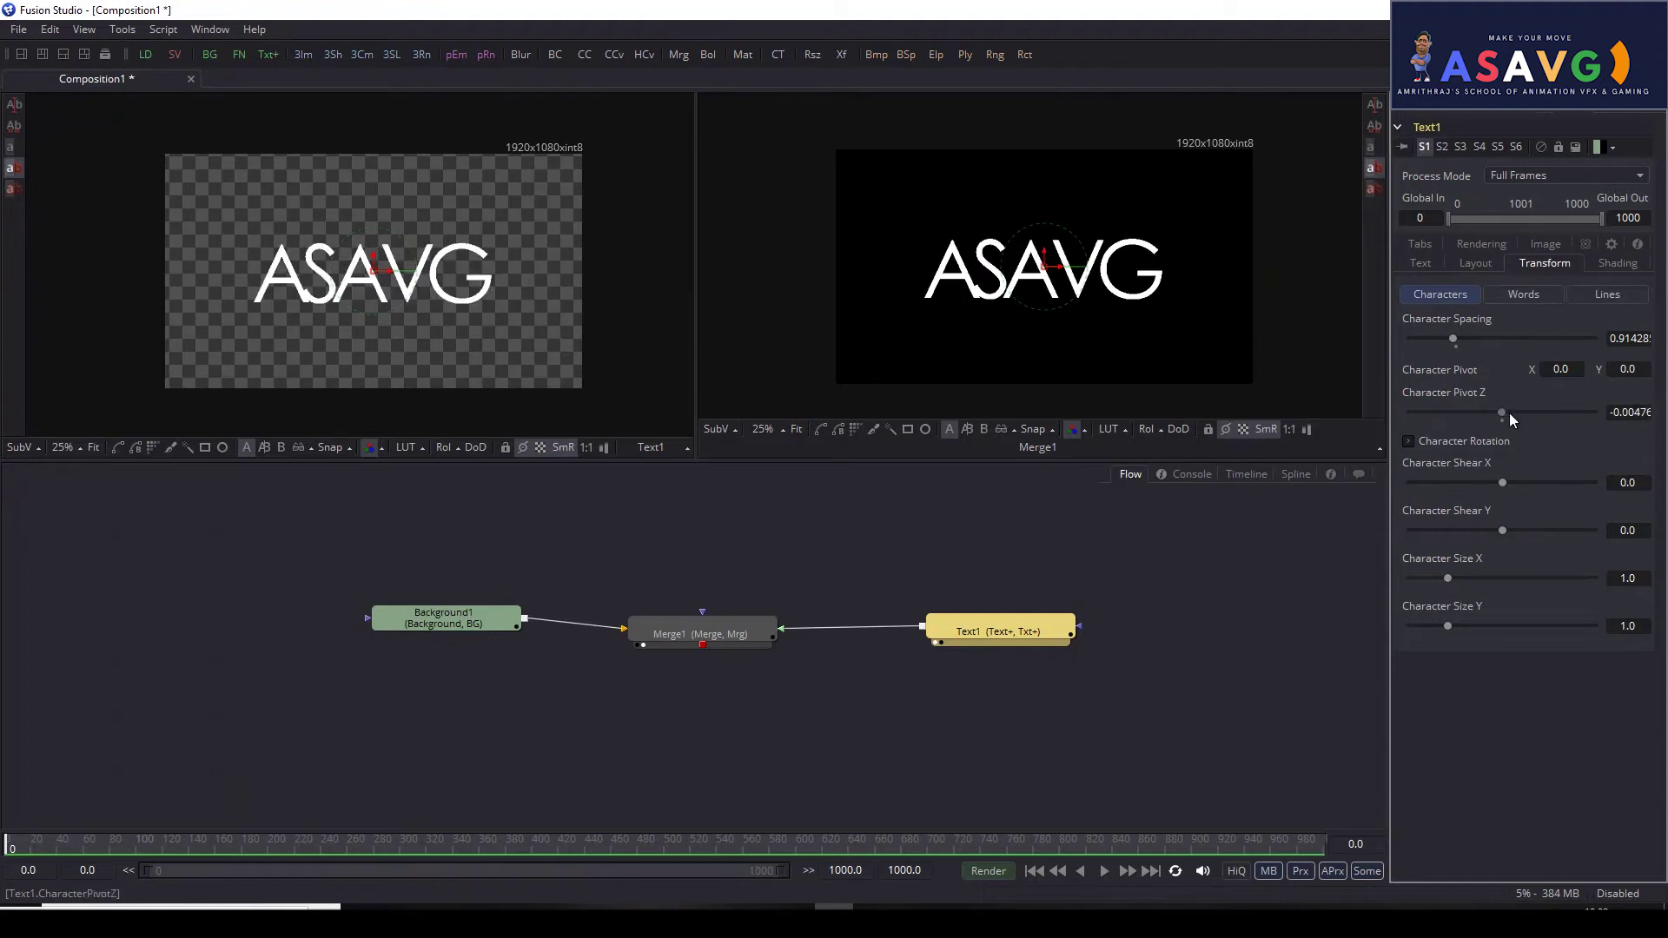
{"action": "double_click", "coordinate": [1514, 420]}
Step: Try character Shear and Size X/Y, then reset them to Shear 0.0 and Size 1.0
{"action": "mouse_move", "coordinate": [1503, 483]}
{"action": "left_mouse_down"}
{"action": "mouse_move", "coordinate": [1552, 483]}
{"action": "mouse_move", "coordinate": [1507, 478]}
{"action": "mouse_move", "coordinate": [1409, 521]}
{"action": "mouse_move", "coordinate": [1550, 530]}
{"action": "left_mouse_up"}
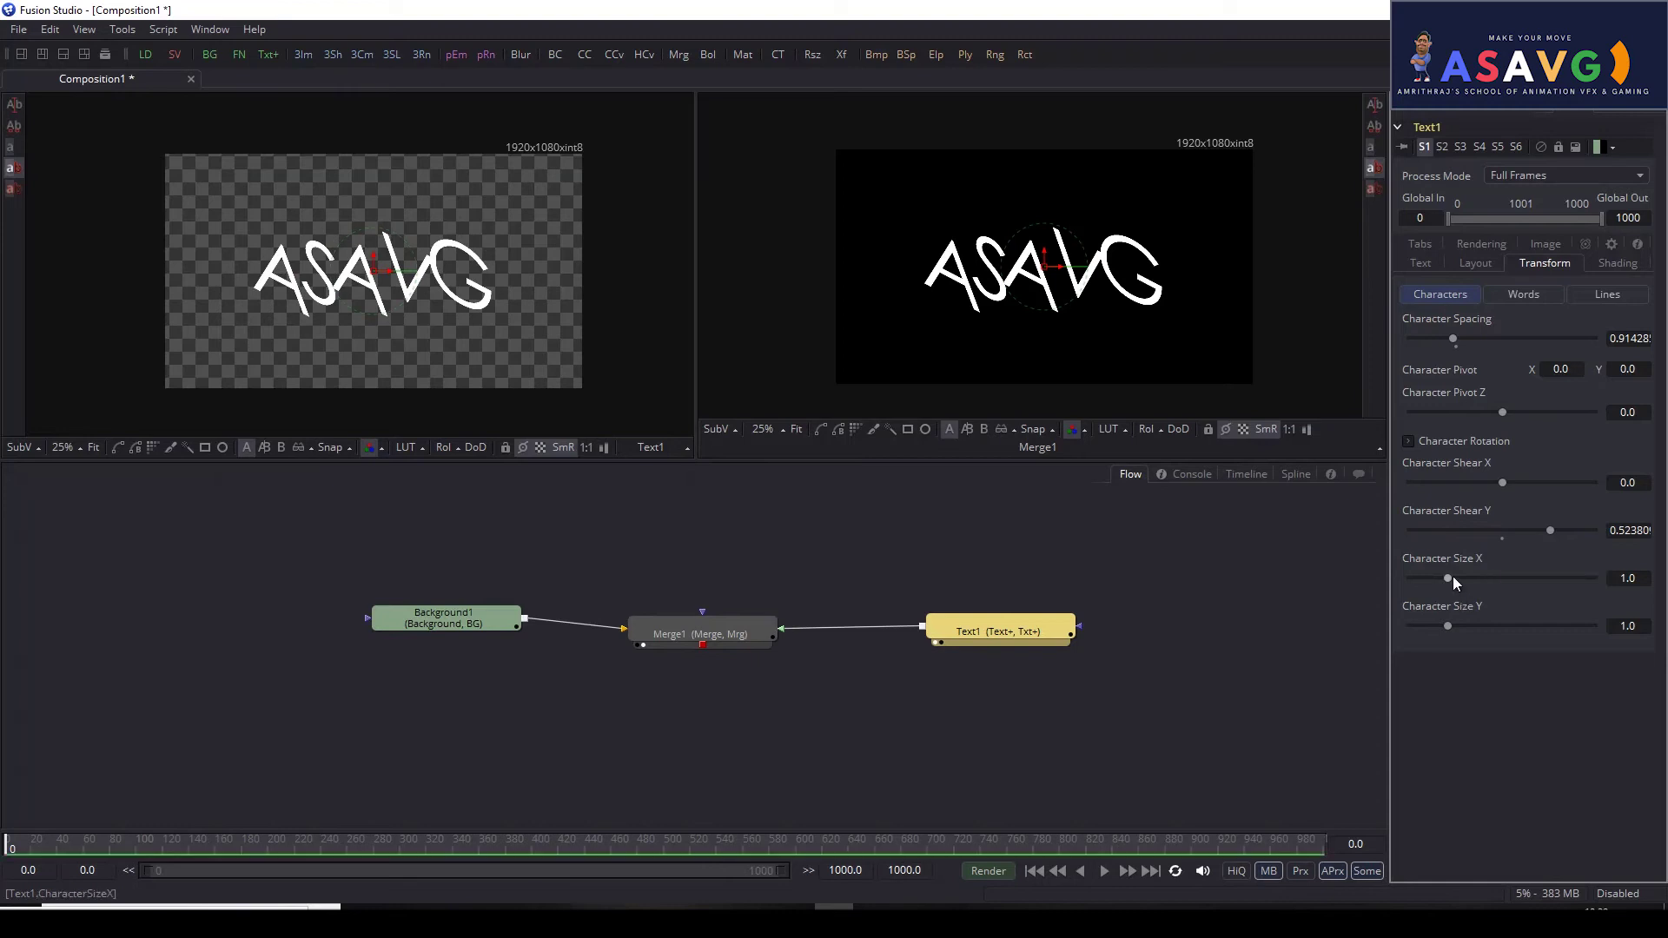
{"action": "left_click_drag", "start_coordinate": [1450, 578], "coordinate": [1604, 577]}
{"action": "double_click", "coordinate": [1593, 578]}
{"action": "double_click", "coordinate": [1550, 530]}
{"action": "left_click_drag", "start_coordinate": [1465, 628], "coordinate": [1542, 631]}
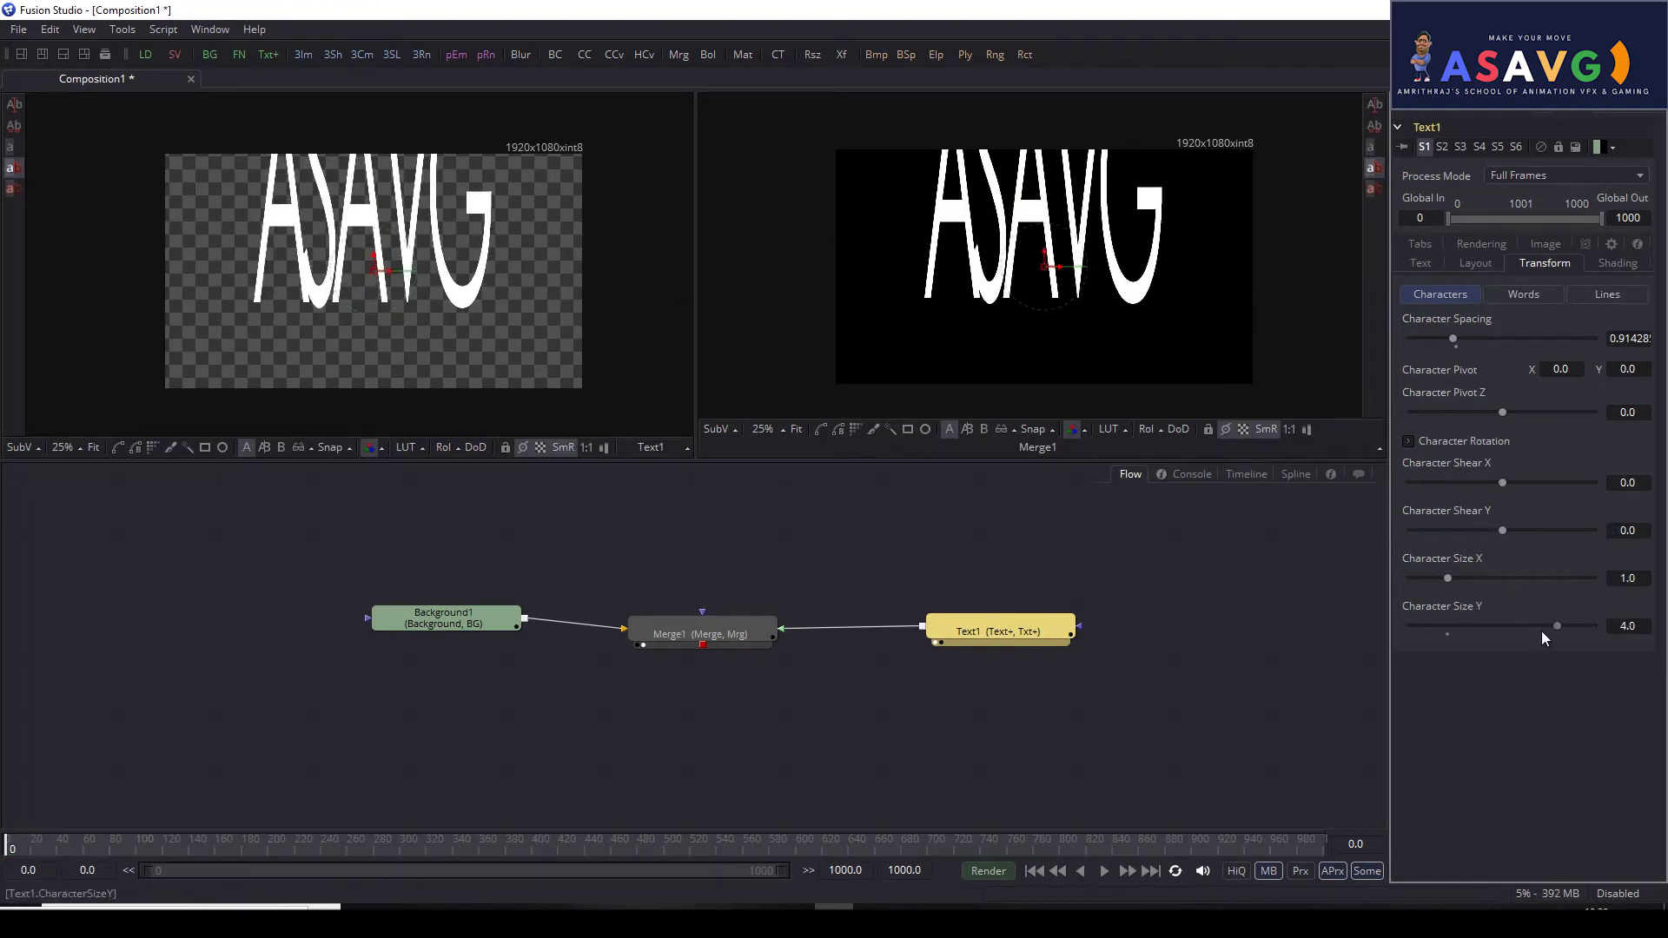
{"action": "double_click", "coordinate": [1479, 626]}
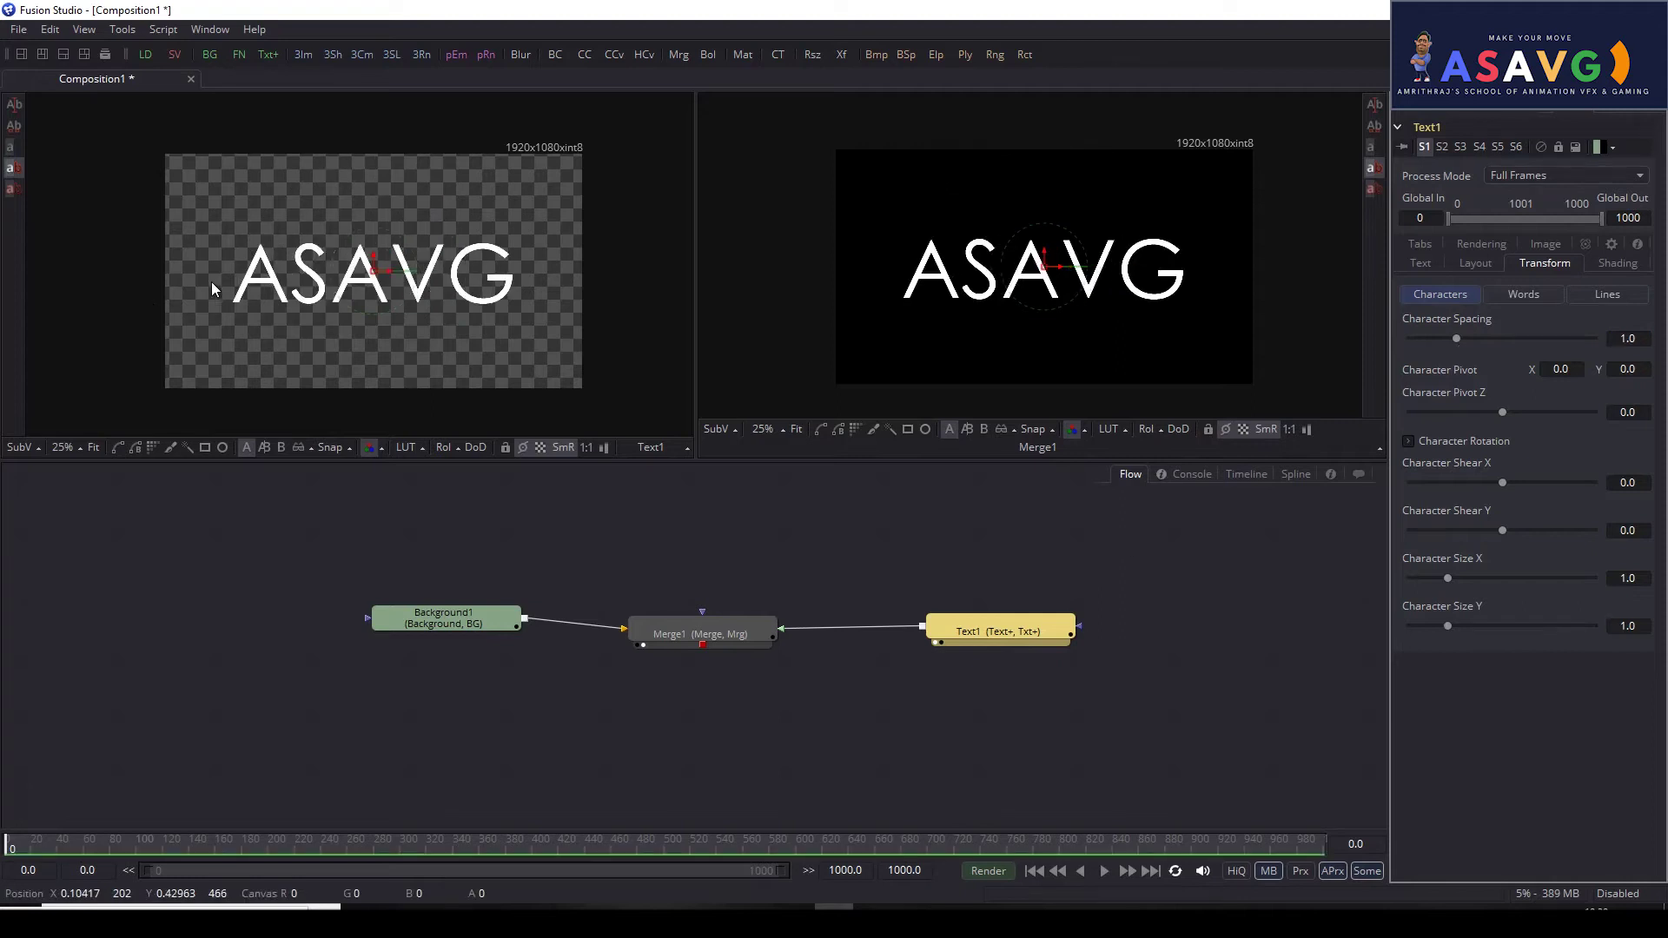
Step: Set the ASAVG text's Century Gothic font style to Bold
{"action": "left_click", "coordinate": [1418, 264]}
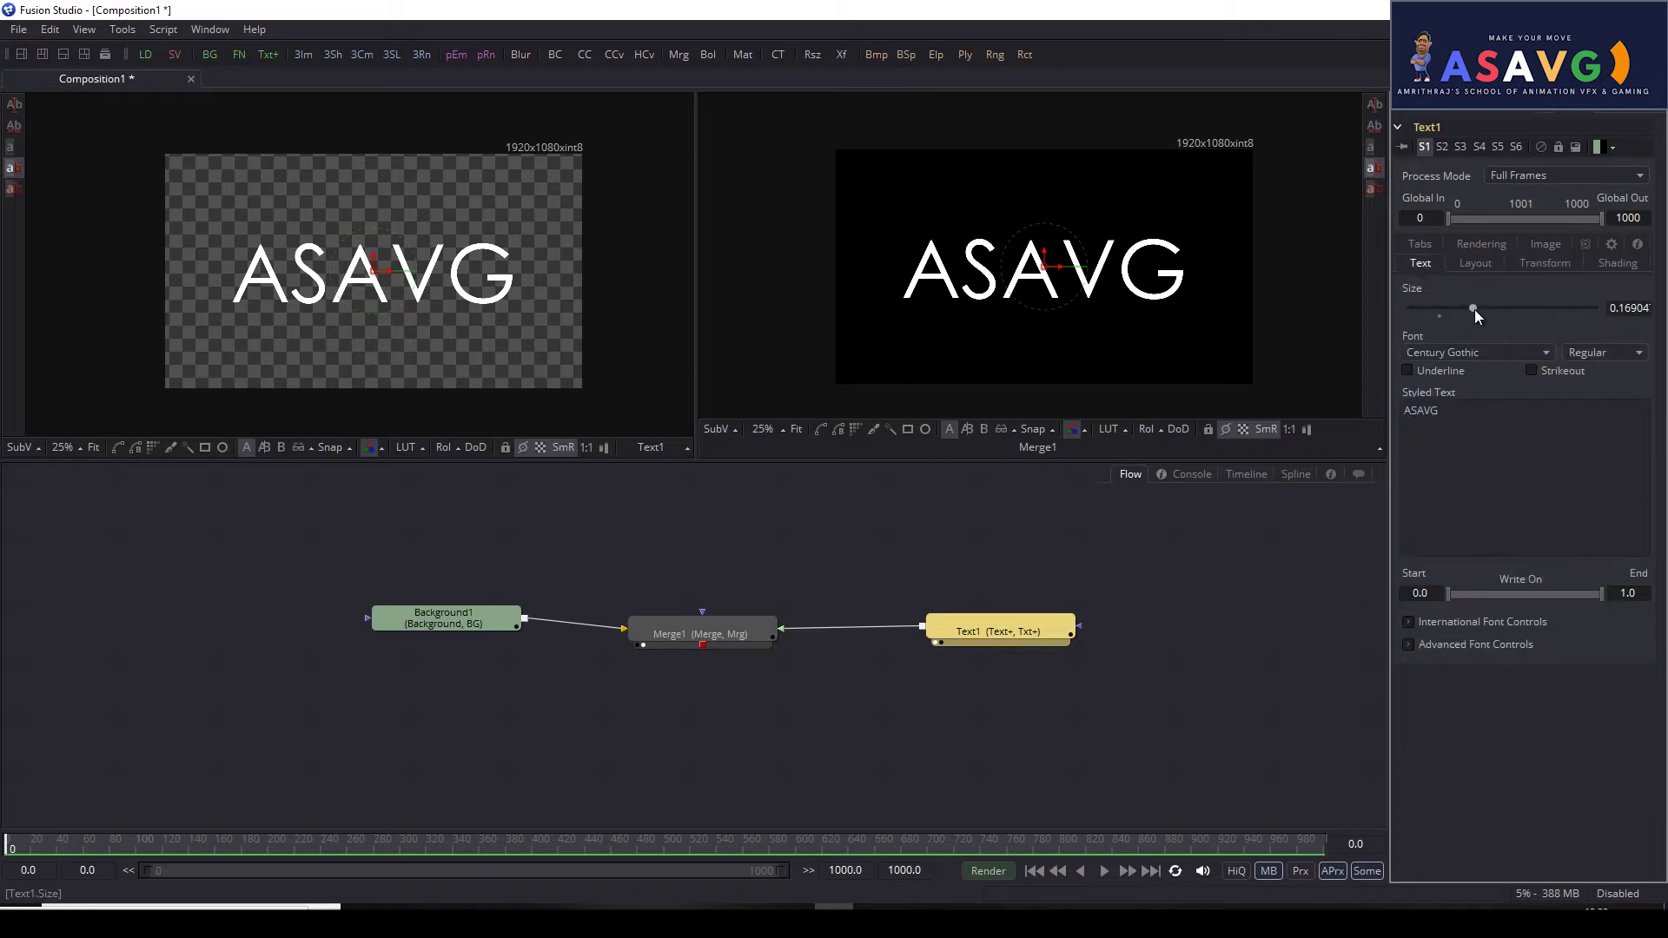
{"action": "left_click_drag", "start_coordinate": [1442, 411], "coordinate": [1315, 398]}
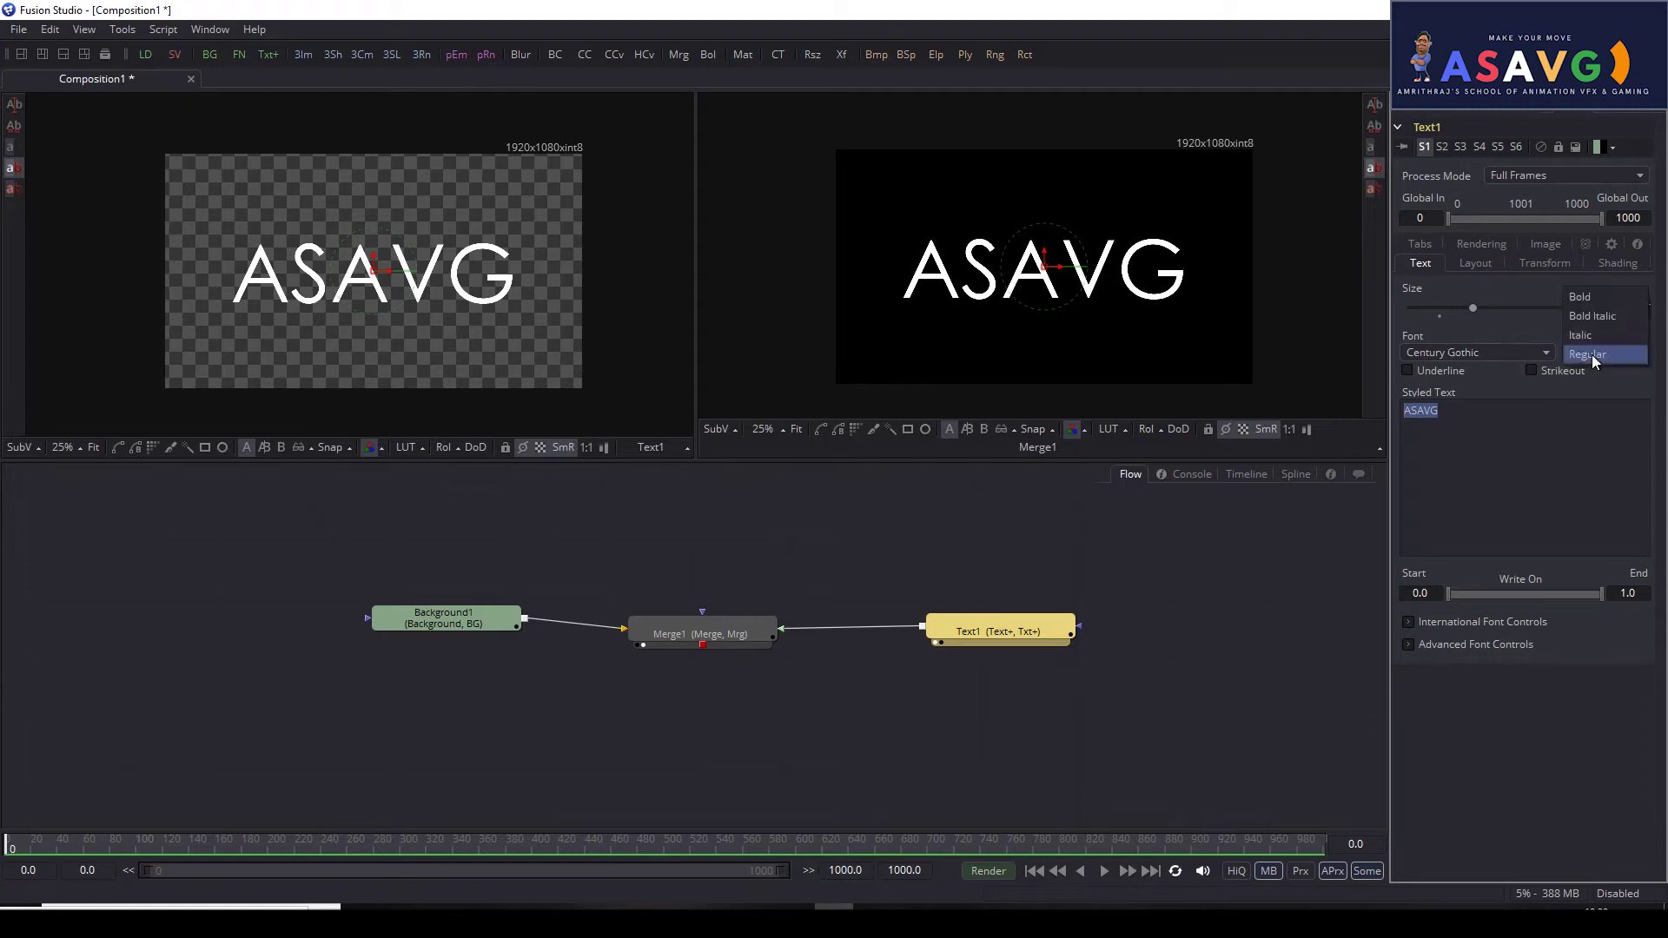
{"action": "scroll", "coordinate": [1599, 354], "scroll_direction": "down", "scroll_amount": 1}
{"action": "scroll", "coordinate": [1610, 357], "scroll_direction": "down", "scroll_amount": 1}
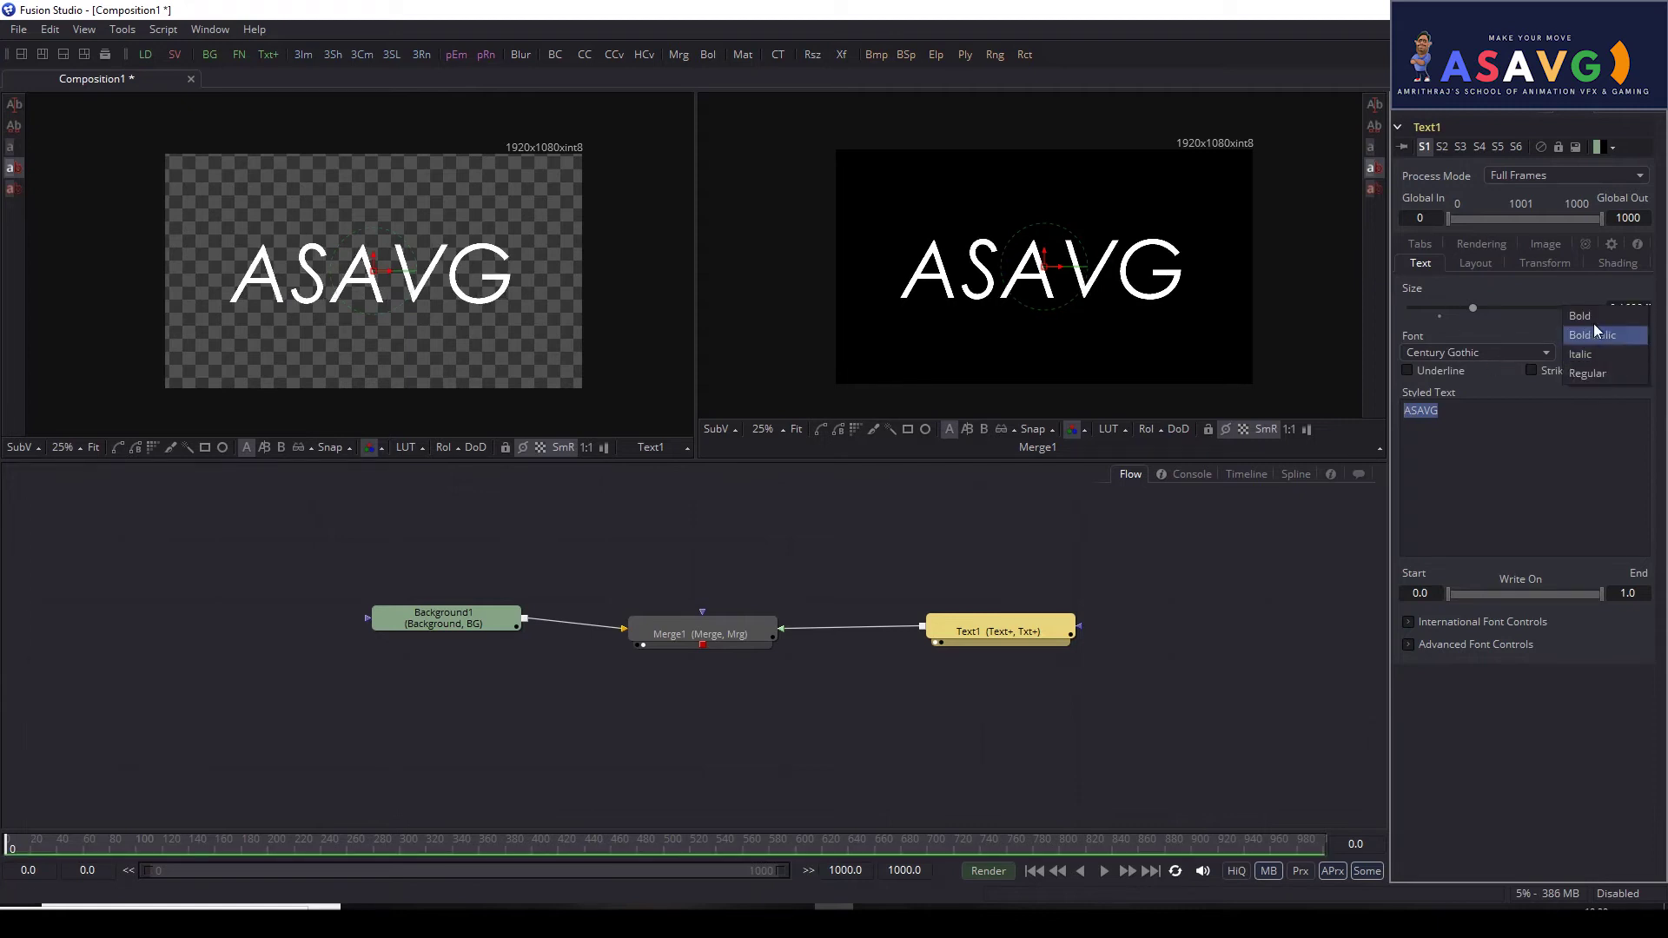
Step: Tweak Layout Center Z and Size and character spacing, then bring up the Shading settings
{"action": "left_click", "coordinate": [1479, 266]}
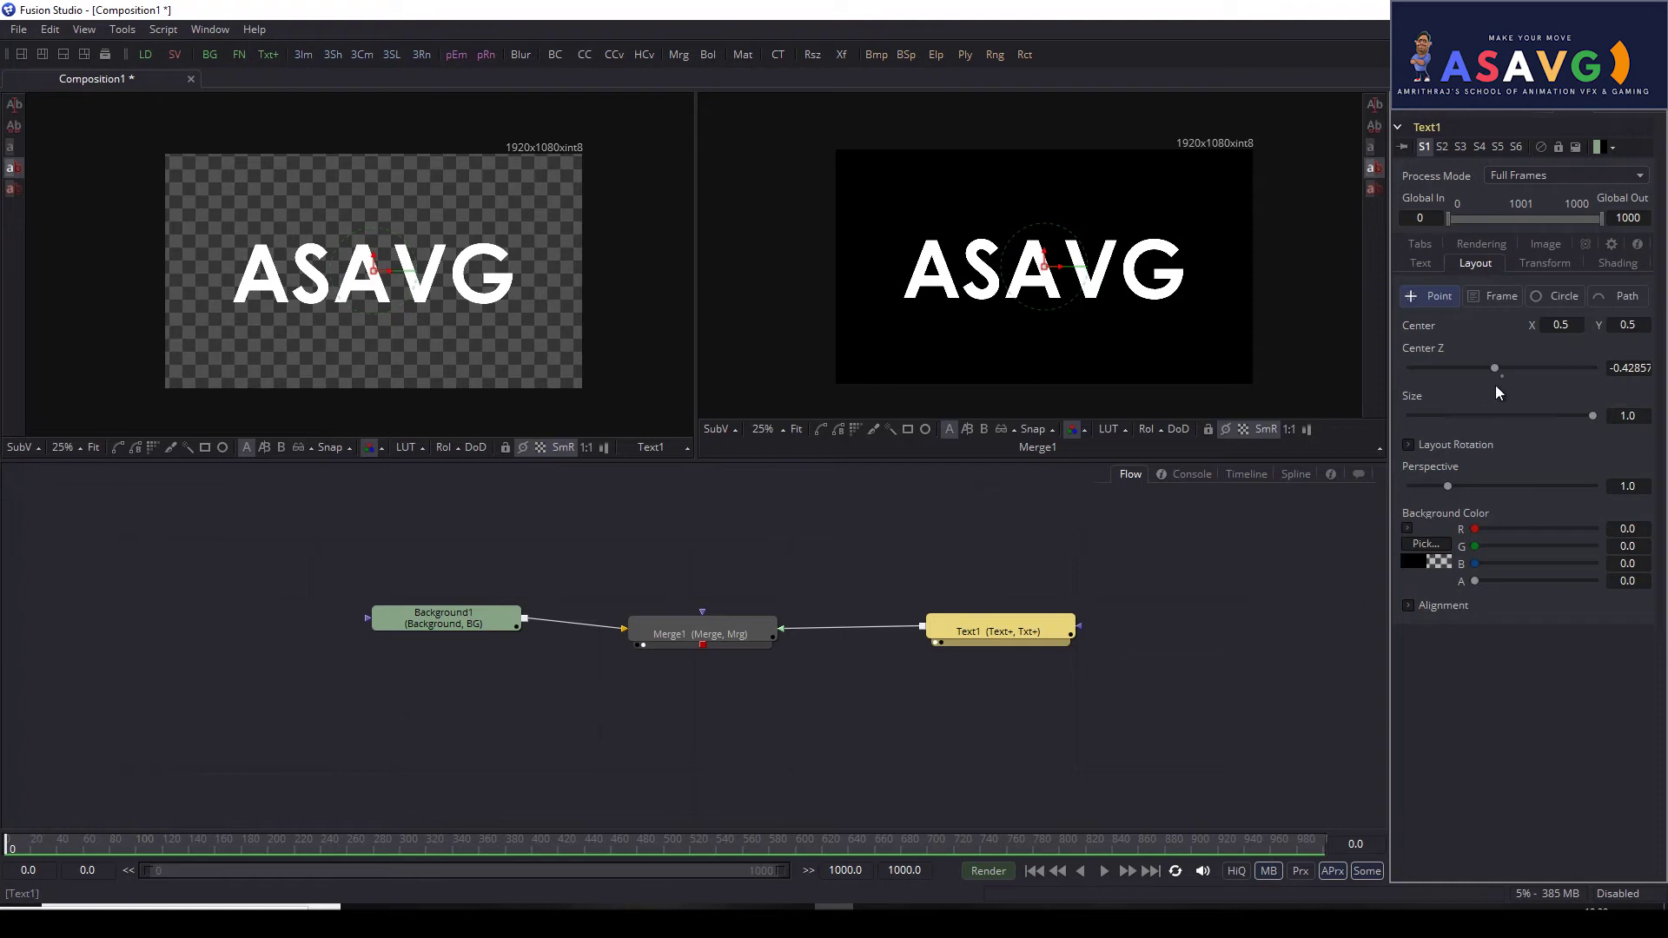
{"action": "left_click_drag", "start_coordinate": [1496, 368], "coordinate": [1482, 368]}
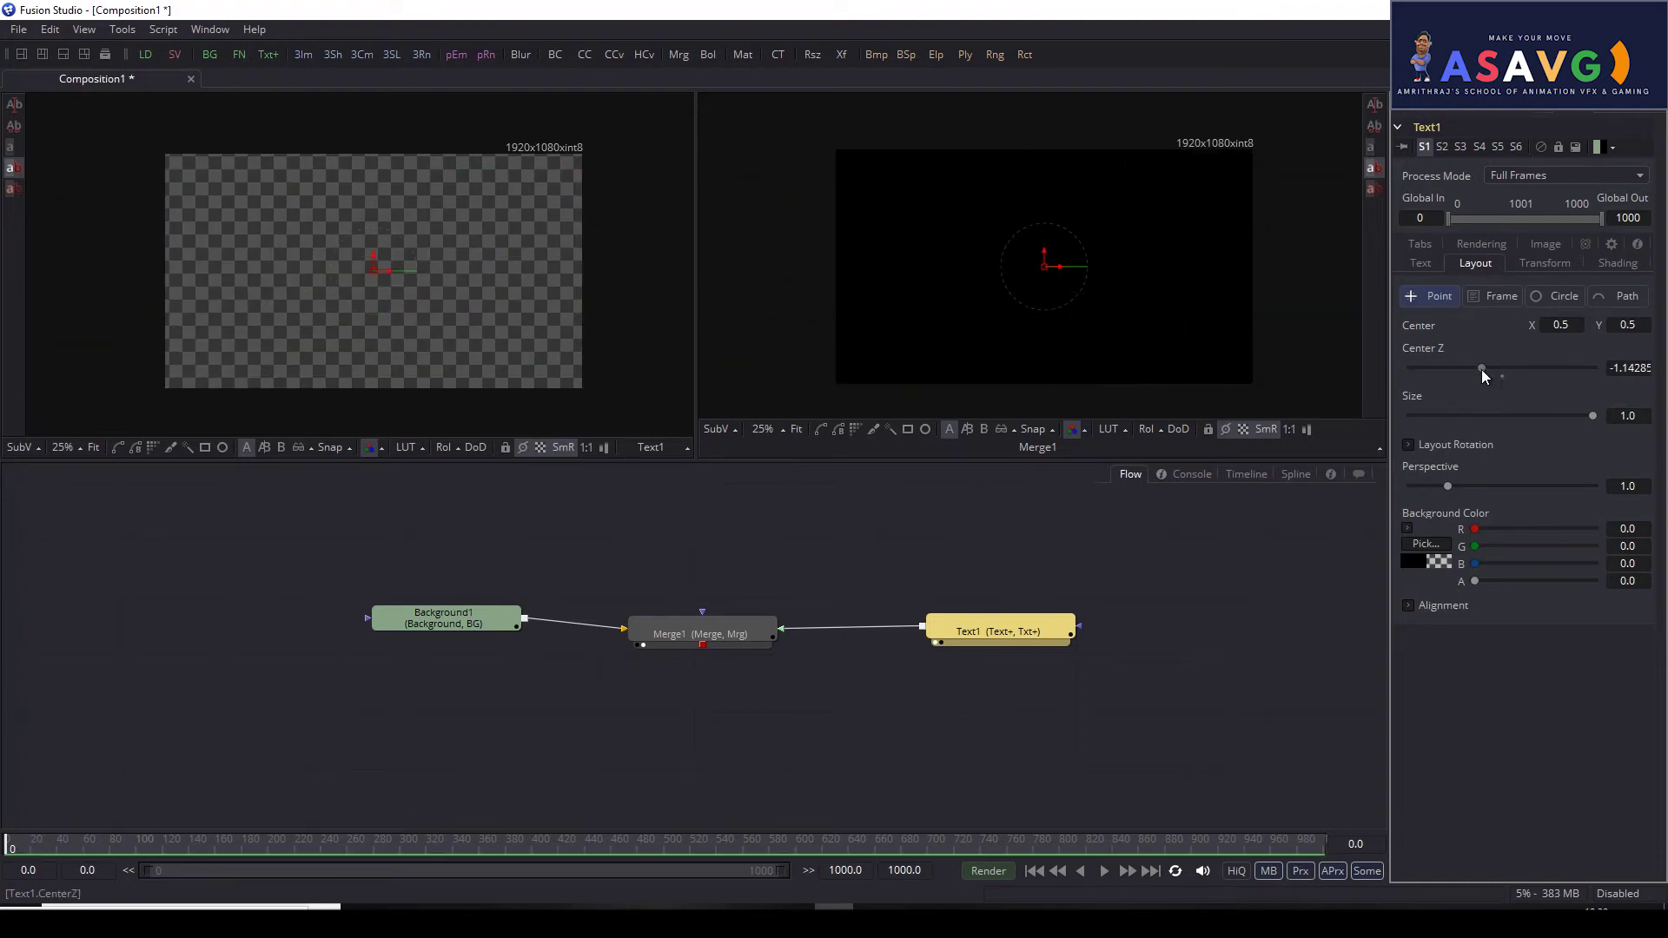
{"action": "left_click_drag", "start_coordinate": [1580, 425], "coordinate": [1545, 408]}
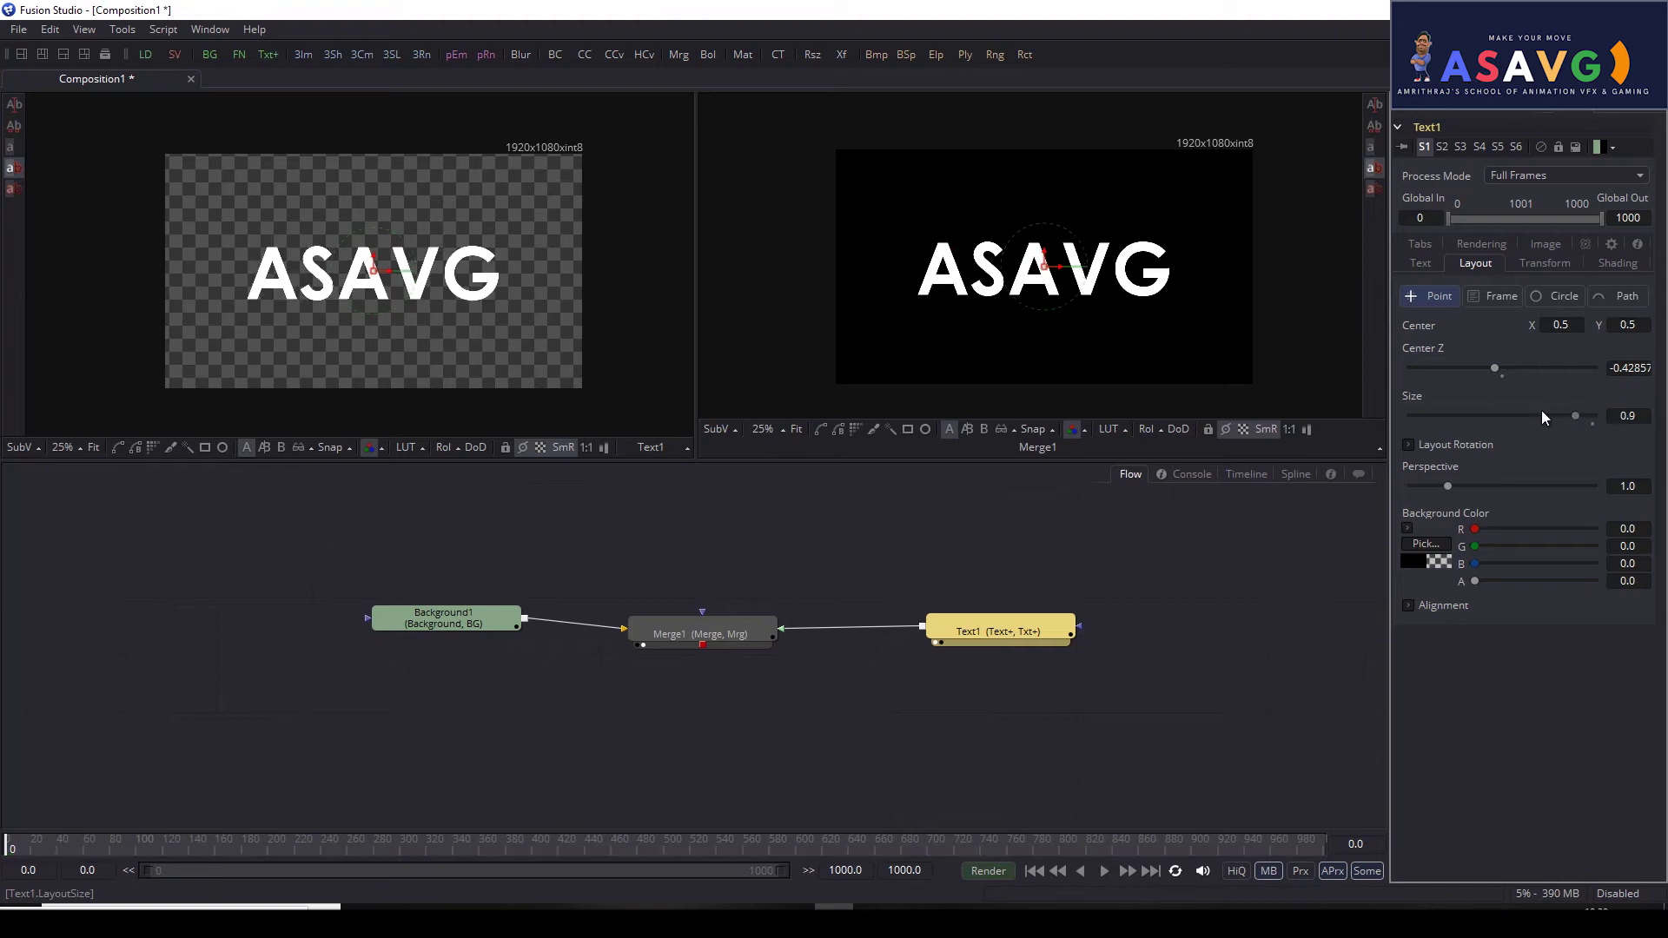
{"action": "left_click", "coordinate": [1538, 263]}
{"action": "left_click_drag", "start_coordinate": [1460, 338], "coordinate": [1457, 338]}
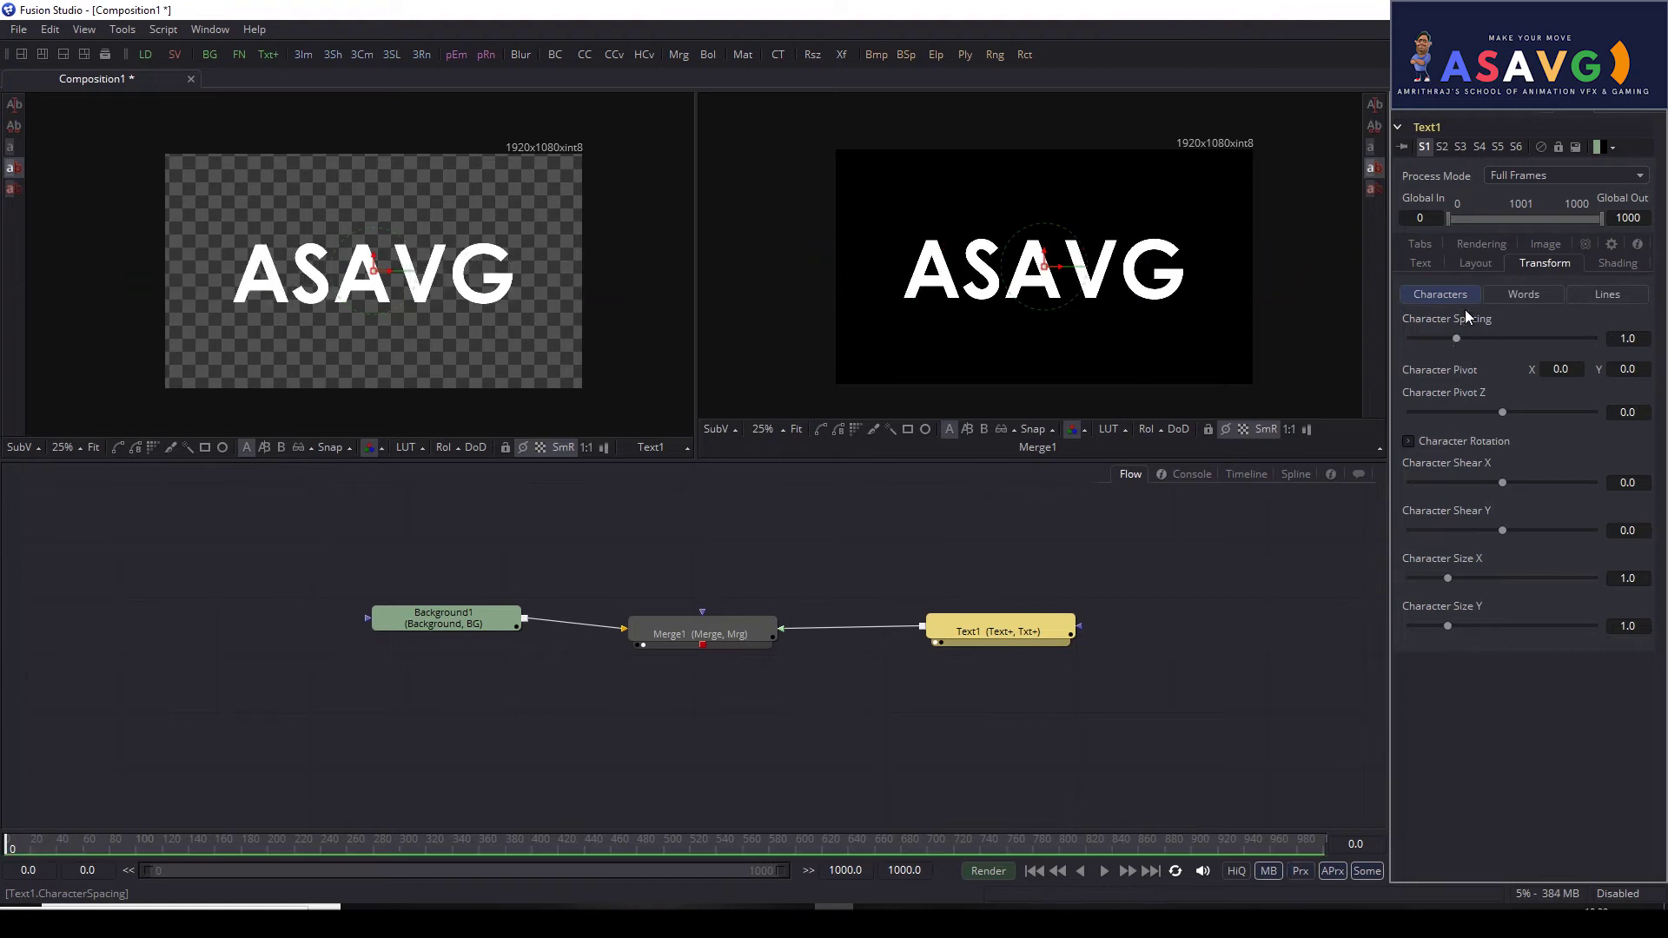
{"action": "left_click", "coordinate": [1422, 265]}
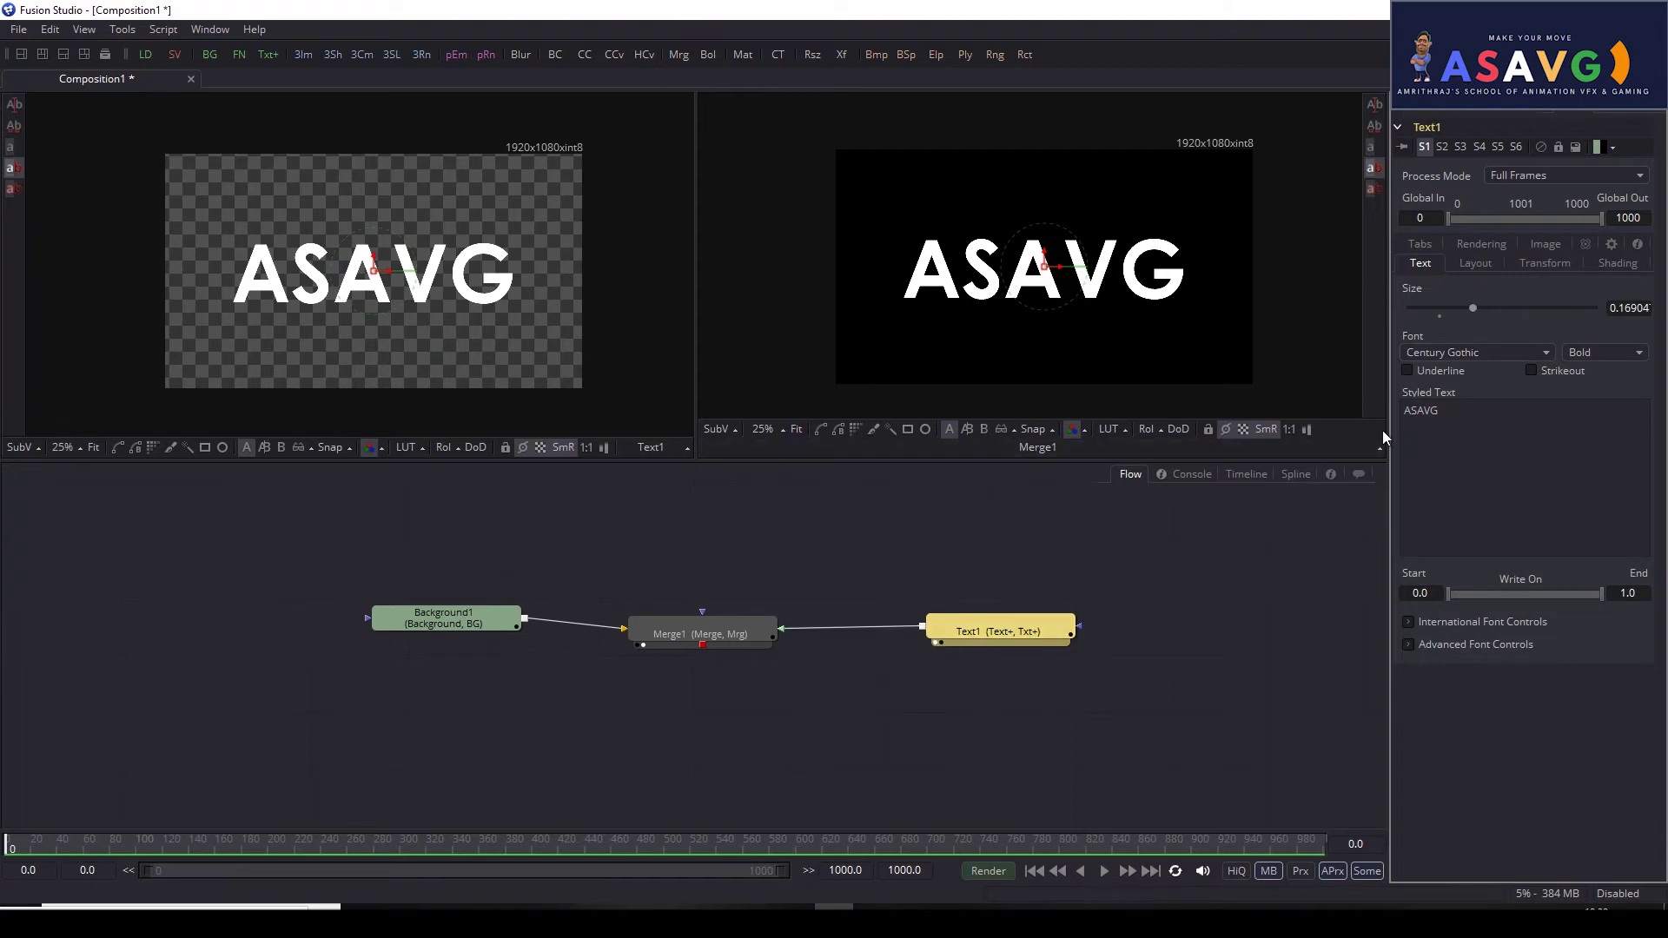
{"action": "left_click", "coordinate": [1620, 262]}
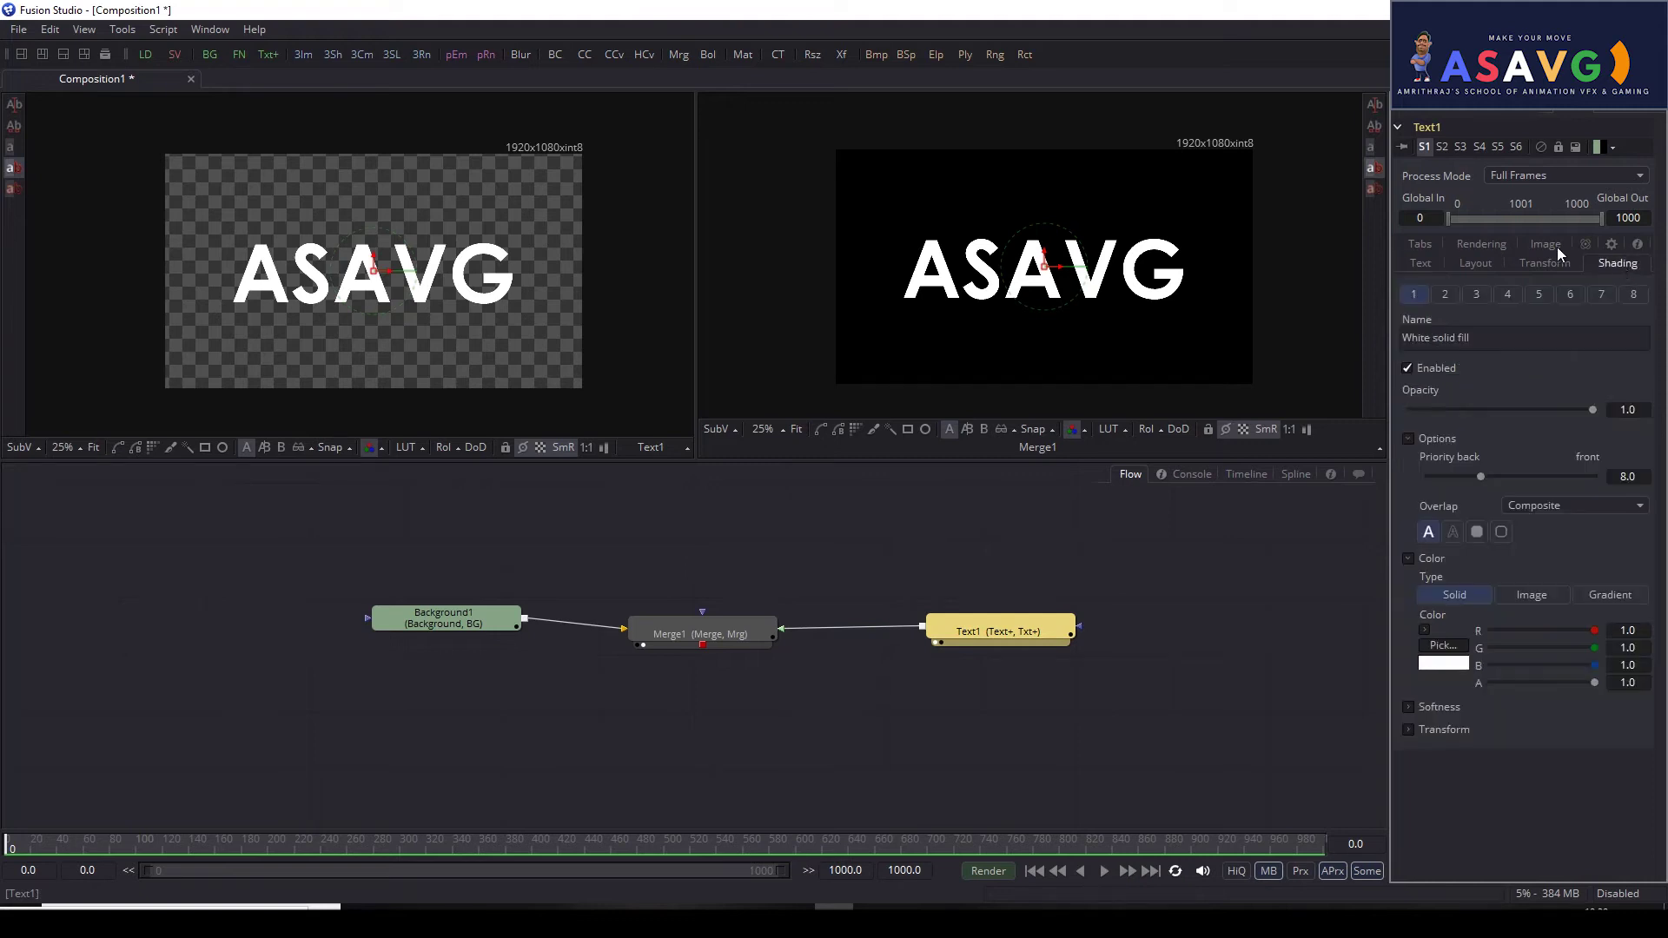
Step: Test the fill's Opacity and red channel sliders, then undo back to opaque white
{"action": "mouse_move", "coordinate": [1591, 409]}
{"action": "left_mouse_down"}
{"action": "mouse_move", "coordinate": [1530, 408]}
{"action": "mouse_move", "coordinate": [1592, 409]}
{"action": "left_mouse_up"}
{"action": "left_click_drag", "start_coordinate": [1481, 476], "coordinate": [1508, 474]}
{"action": "double_click", "coordinate": [1504, 474]}
{"action": "mouse_move", "coordinate": [1594, 631]}
{"action": "left_mouse_down"}
{"action": "mouse_move", "coordinate": [1516, 631]}
{"action": "mouse_move", "coordinate": [1593, 649]}
{"action": "mouse_move", "coordinate": [1587, 675]}
{"action": "mouse_move", "coordinate": [1478, 665]}
{"action": "mouse_move", "coordinate": [1549, 681]}
{"action": "left_mouse_up"}
{"action": "key", "text": "ctrl+z"}
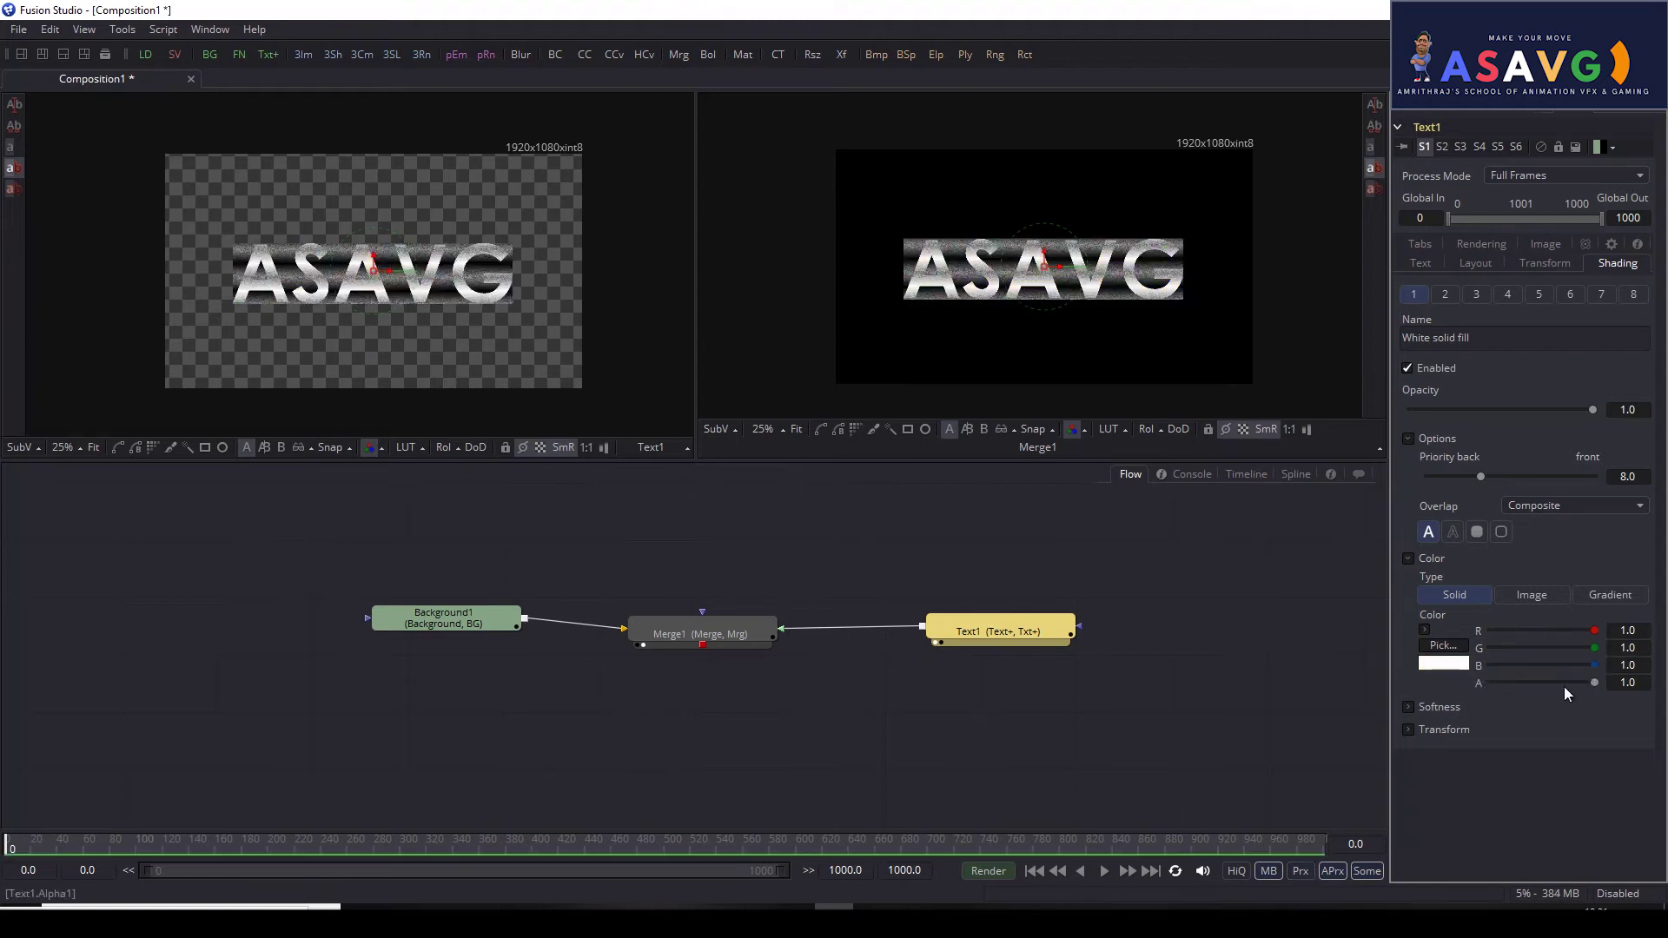
{"action": "key", "text": "ctrl+z"}
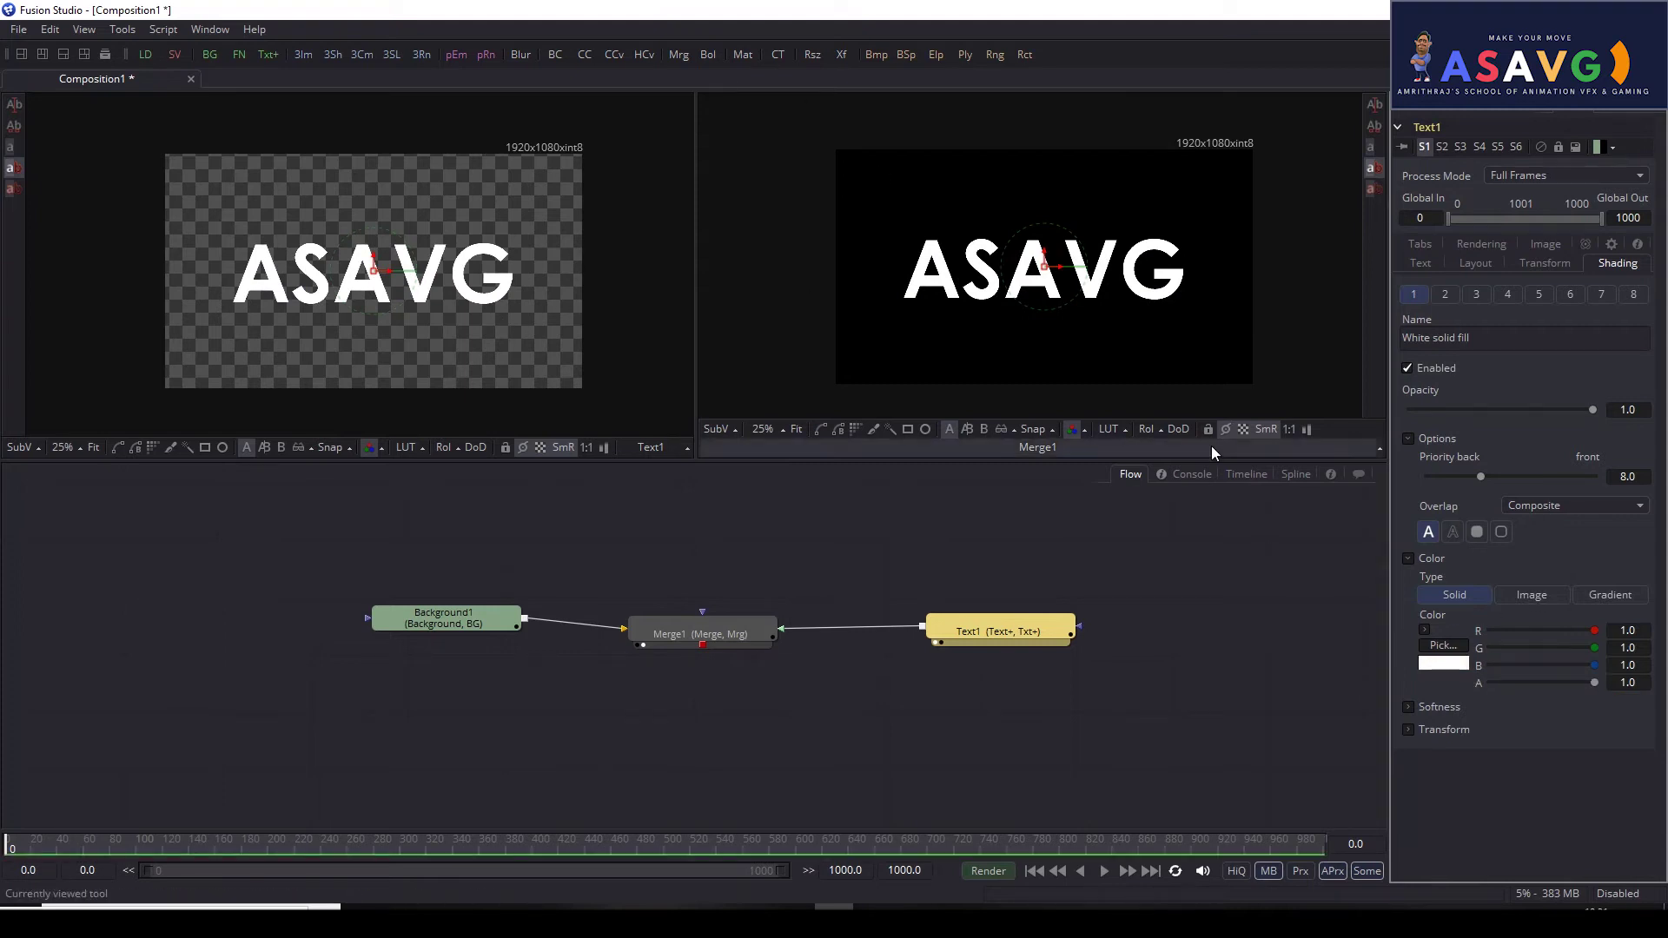
Step: Choose a bright cyan-blue (#13d4ff) in the Color dialog and confirm it as the fill
{"action": "left_click", "coordinate": [1449, 652]}
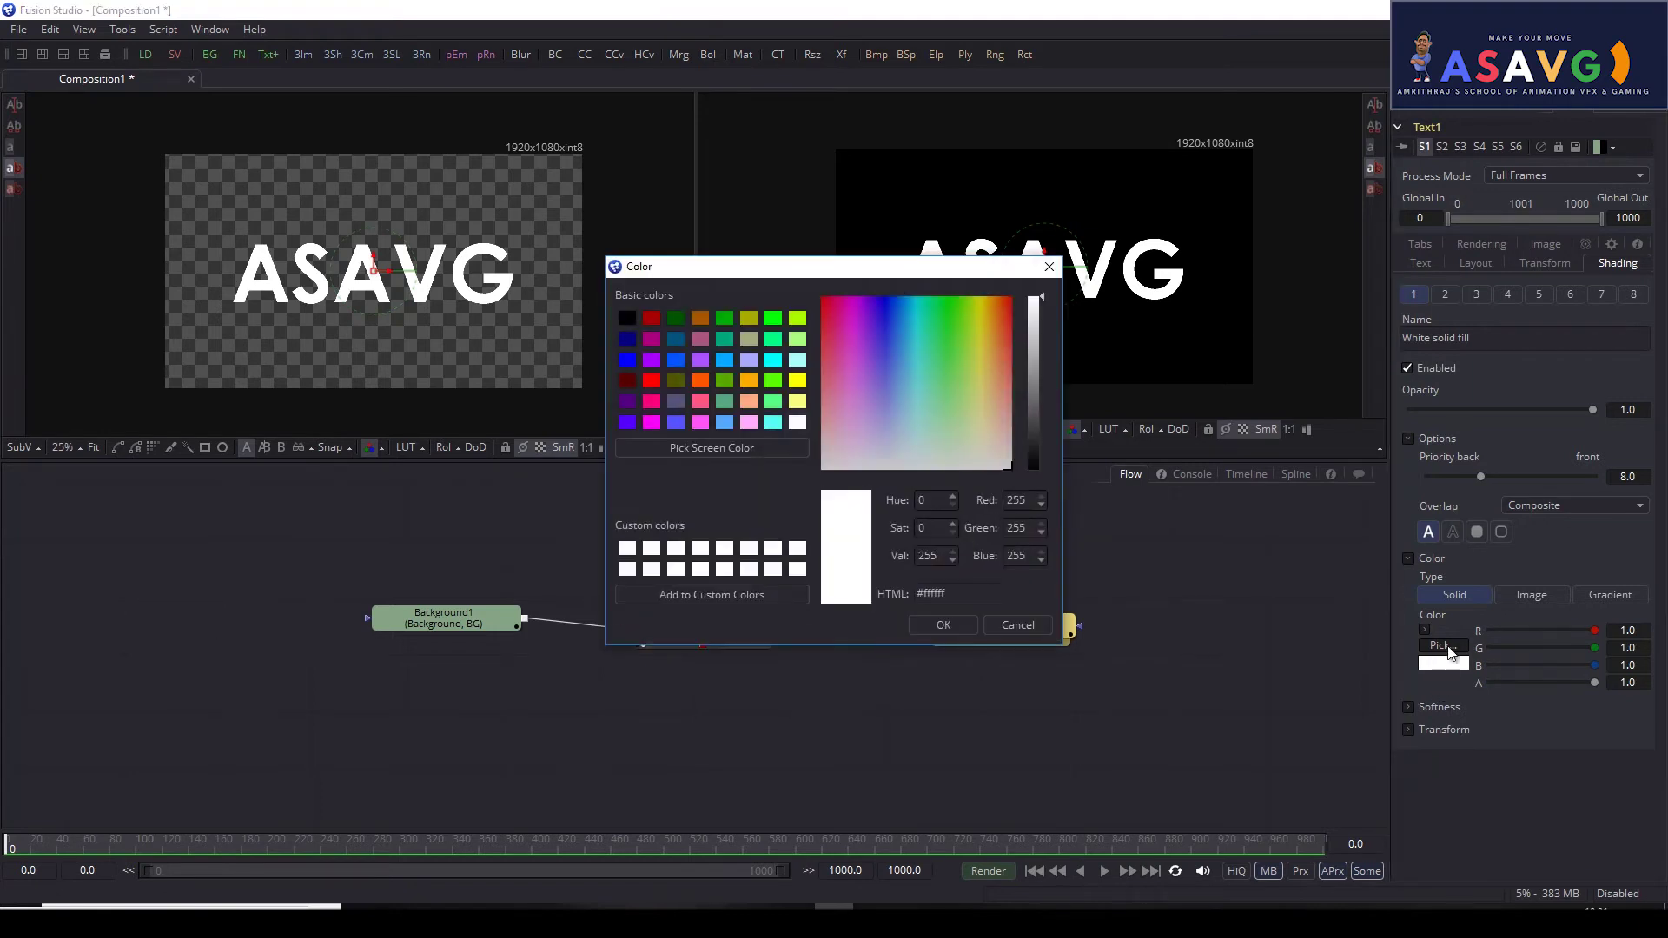
{"action": "left_click", "coordinate": [1050, 266]}
{"action": "left_click", "coordinate": [1443, 646]}
{"action": "left_click", "coordinate": [726, 360]}
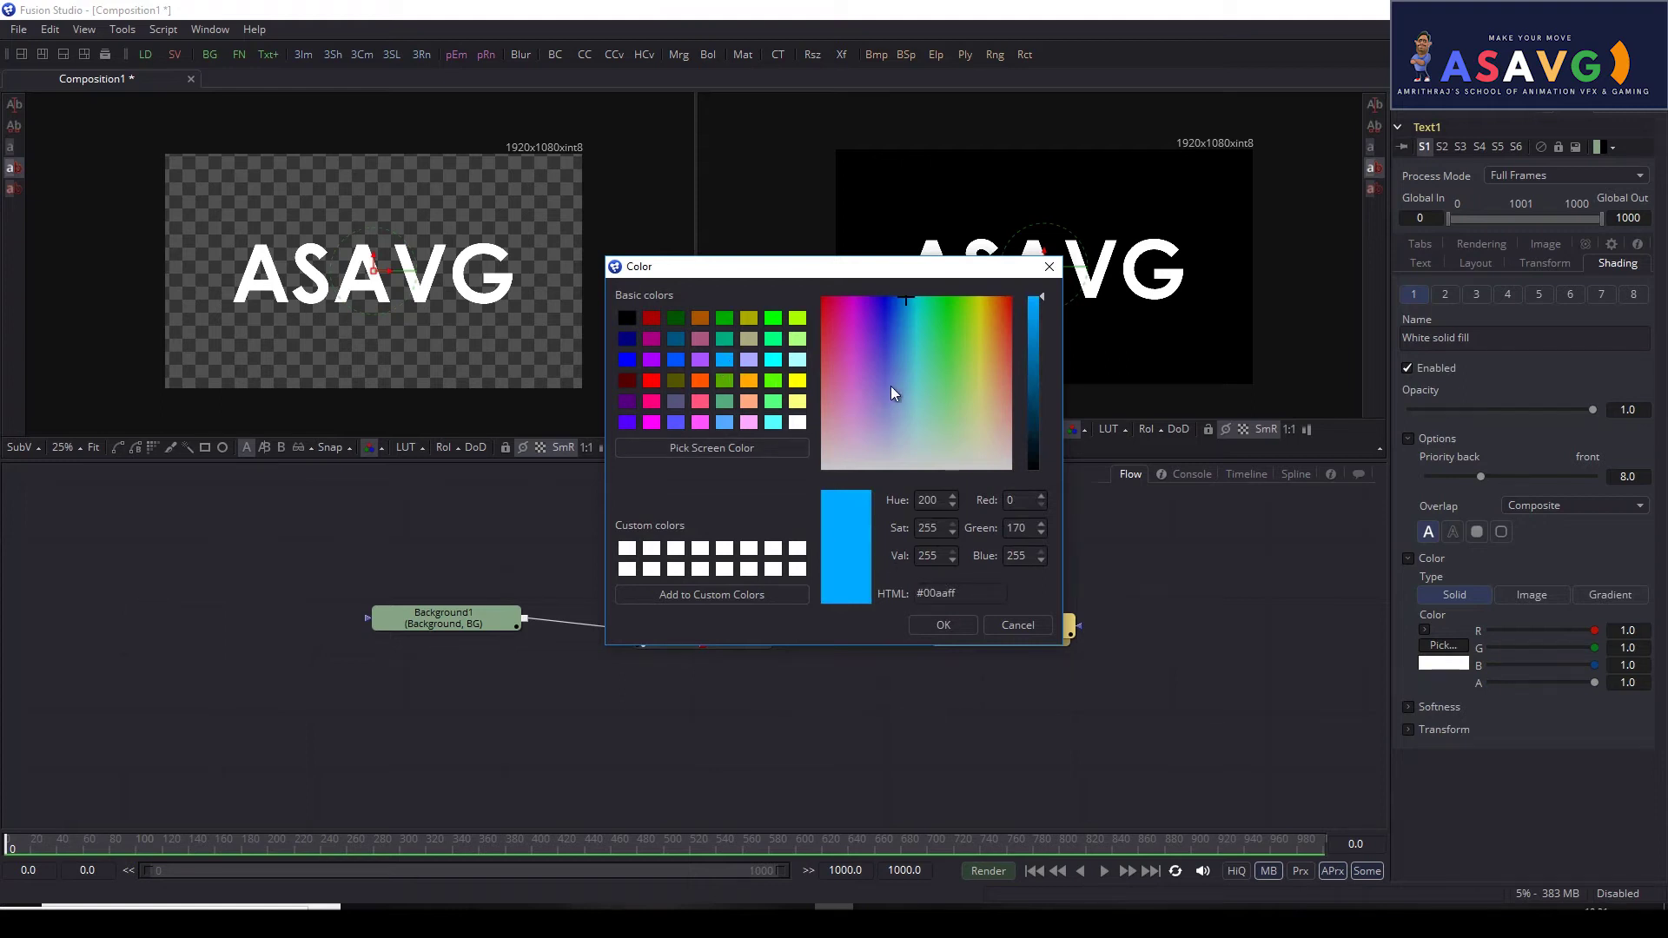
{"action": "left_click", "coordinate": [915, 317]}
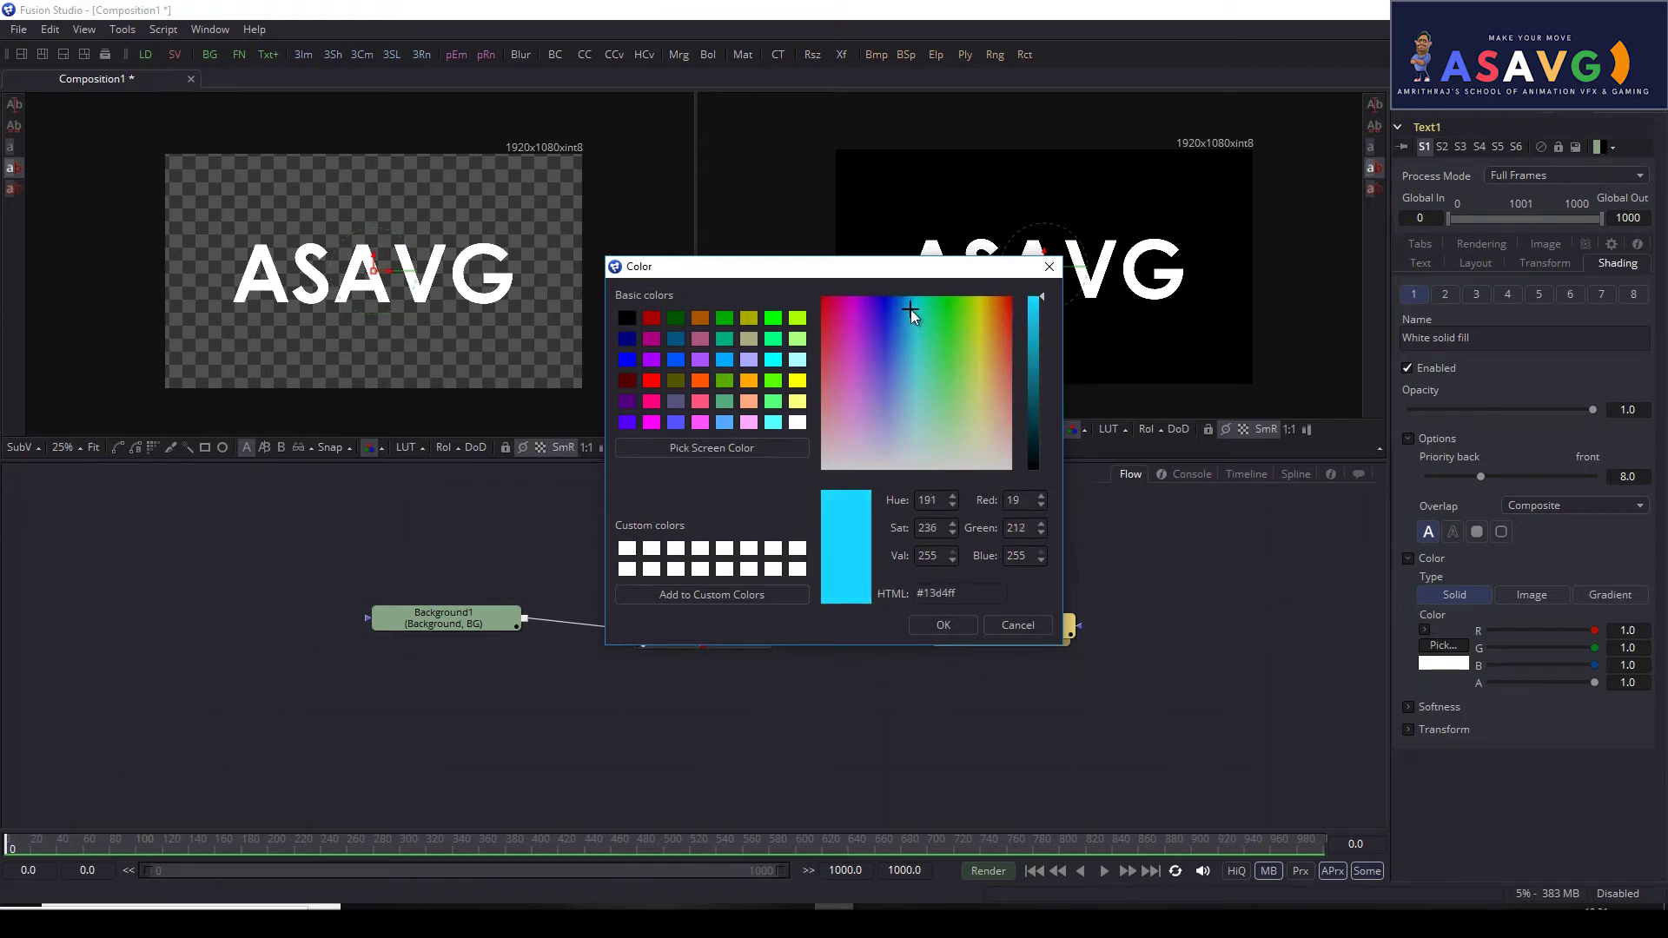
{"action": "left_click", "coordinate": [964, 631]}
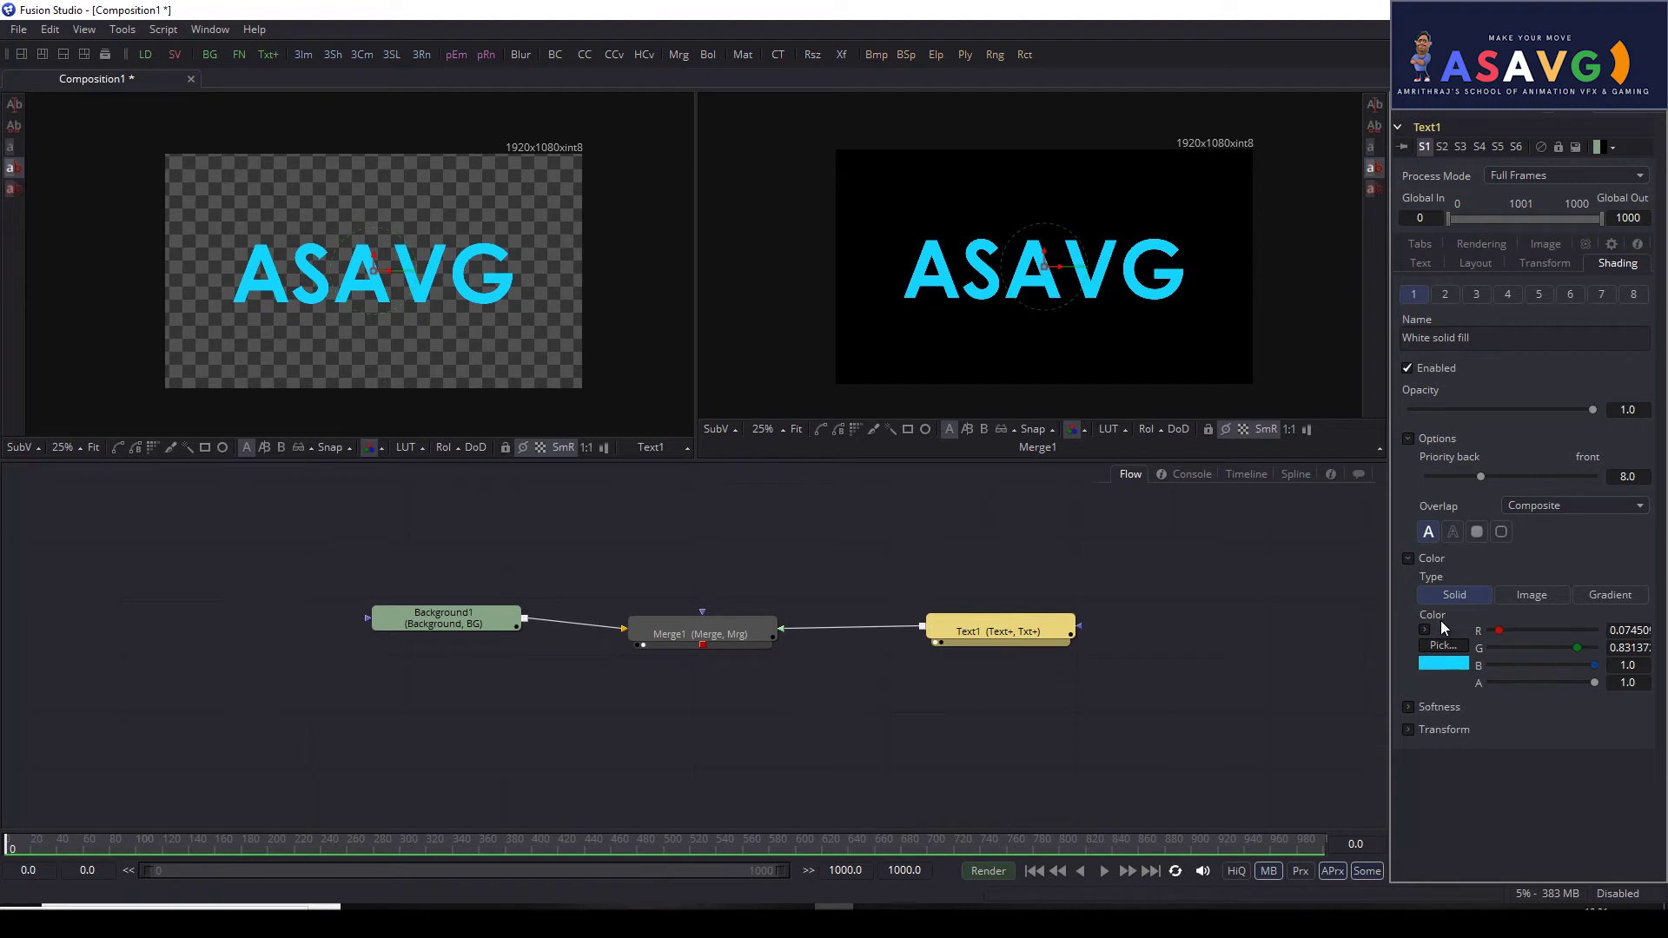
Step: Try the Gradient and Image fill types, return to Solid, then try lavender and khaki fills
{"action": "left_click", "coordinate": [1608, 594]}
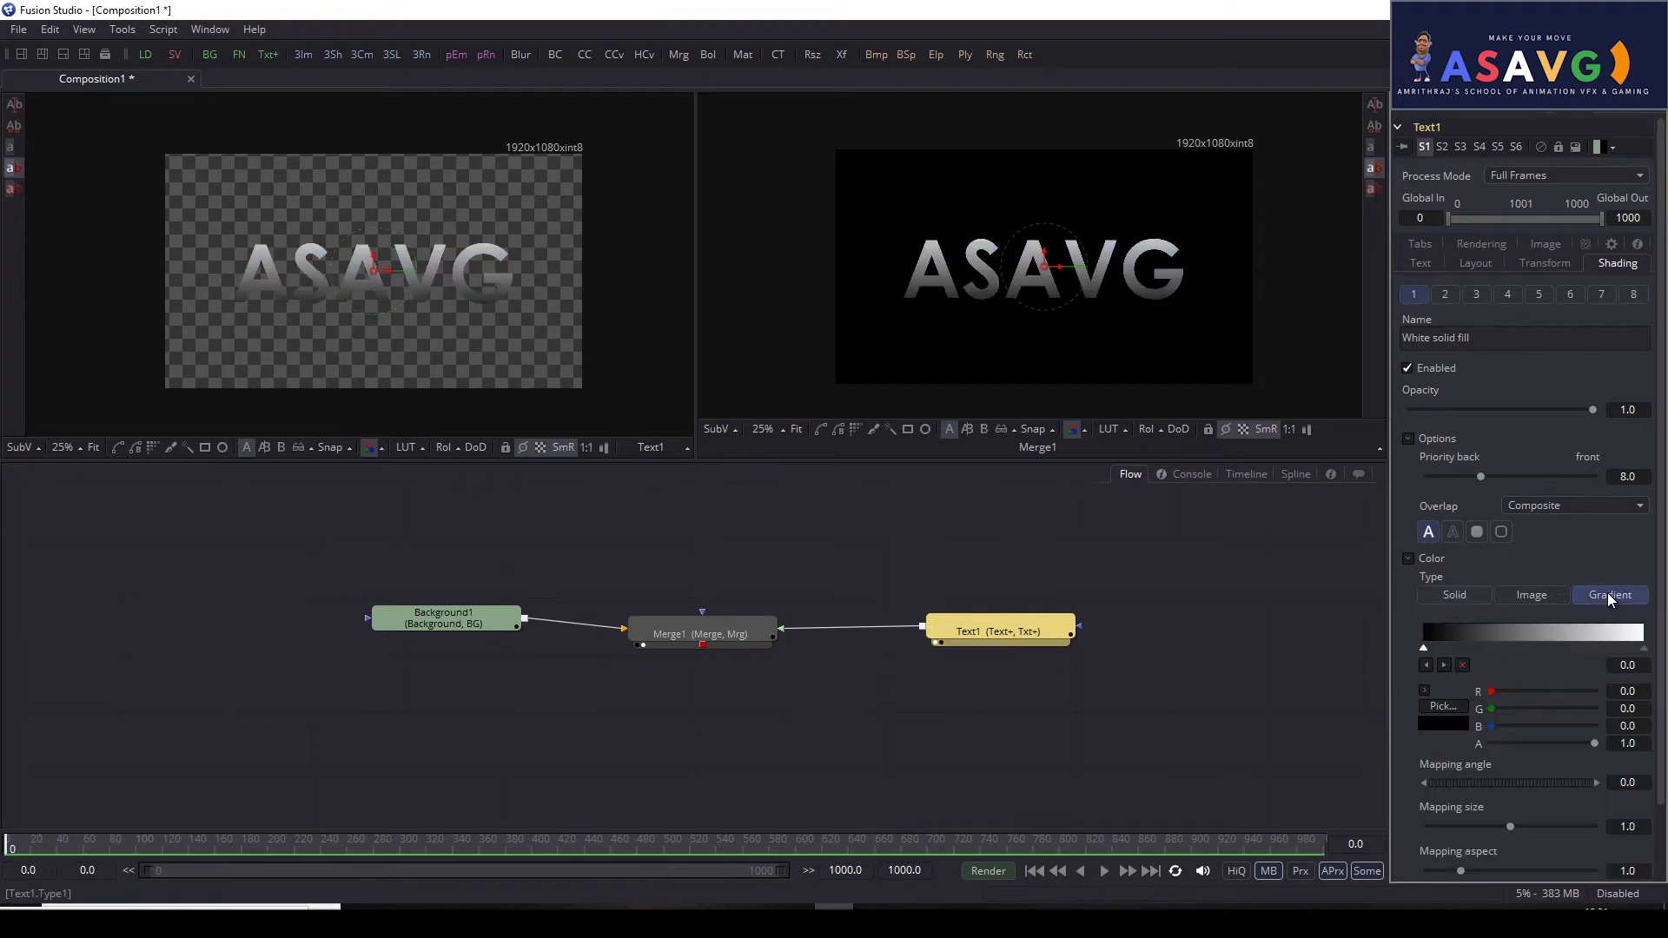
{"action": "left_click", "coordinate": [1540, 597]}
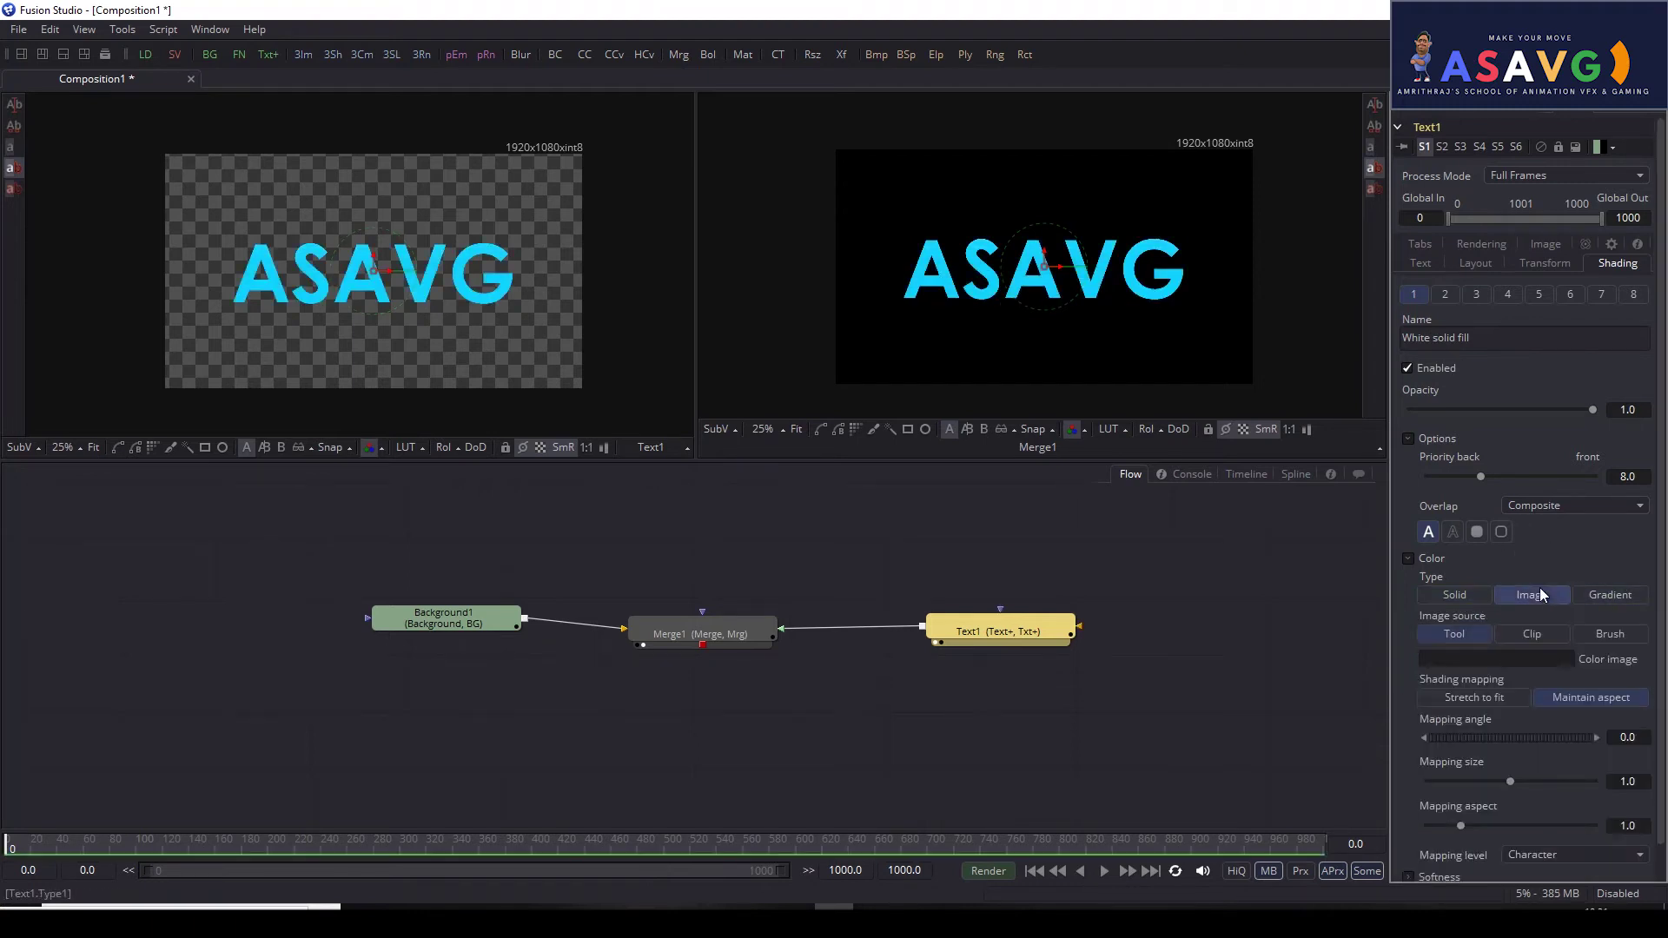
{"action": "left_click", "coordinate": [1468, 595]}
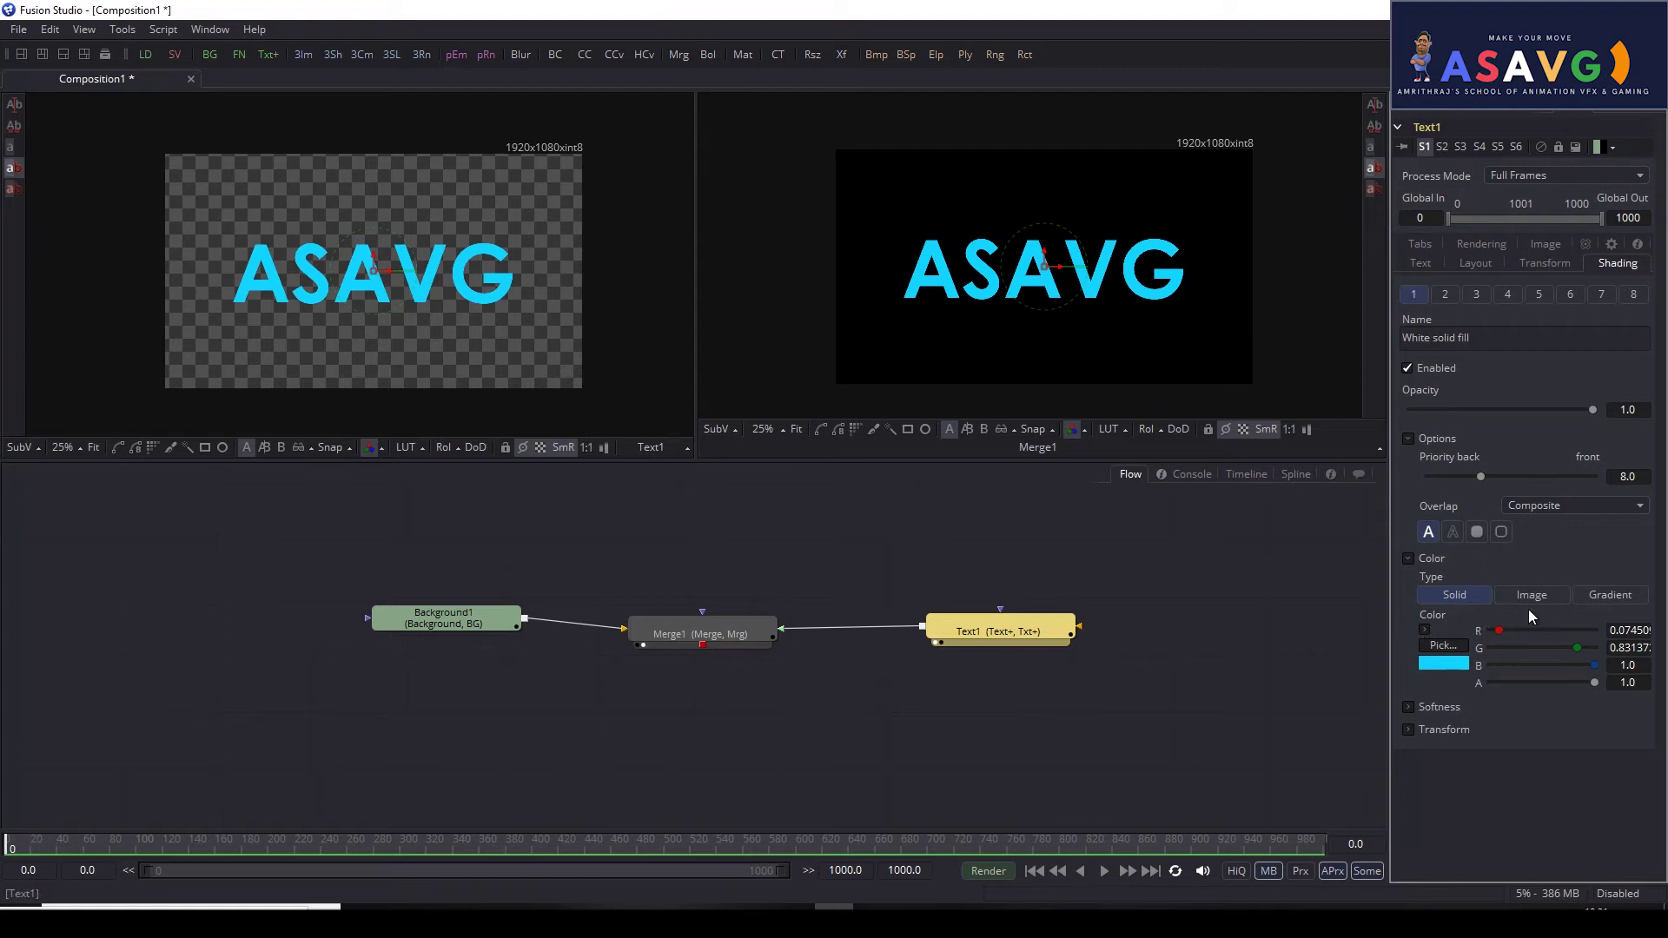
{"action": "left_click", "coordinate": [1447, 649]}
{"action": "left_click", "coordinate": [753, 363]}
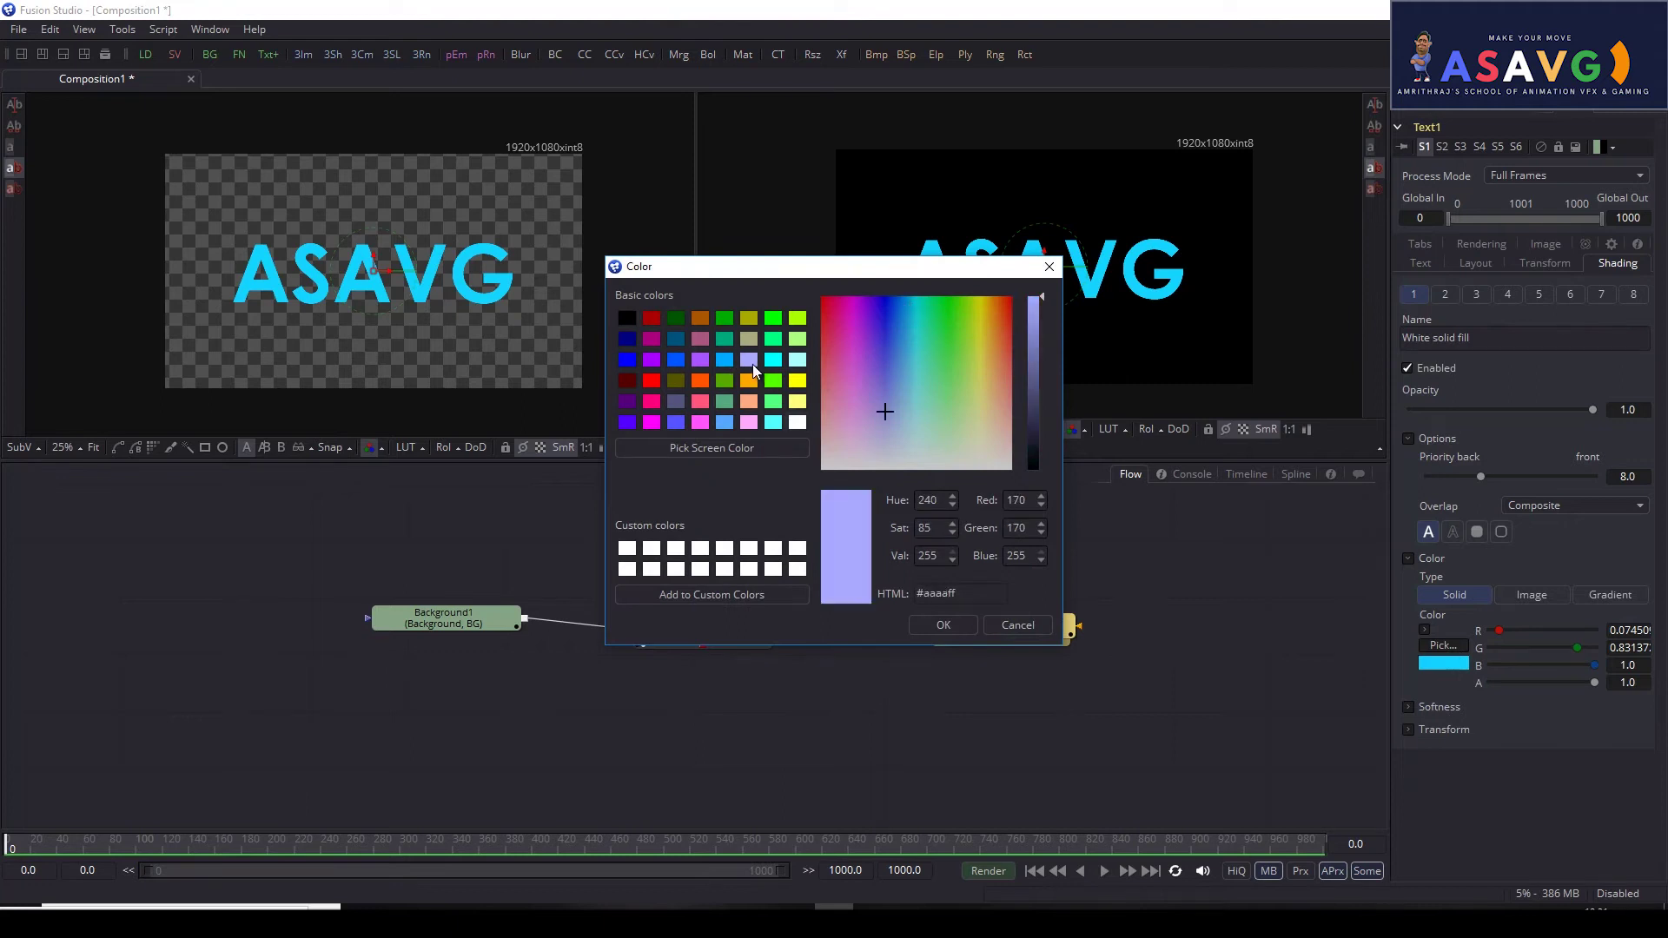
{"action": "left_click", "coordinate": [944, 624]}
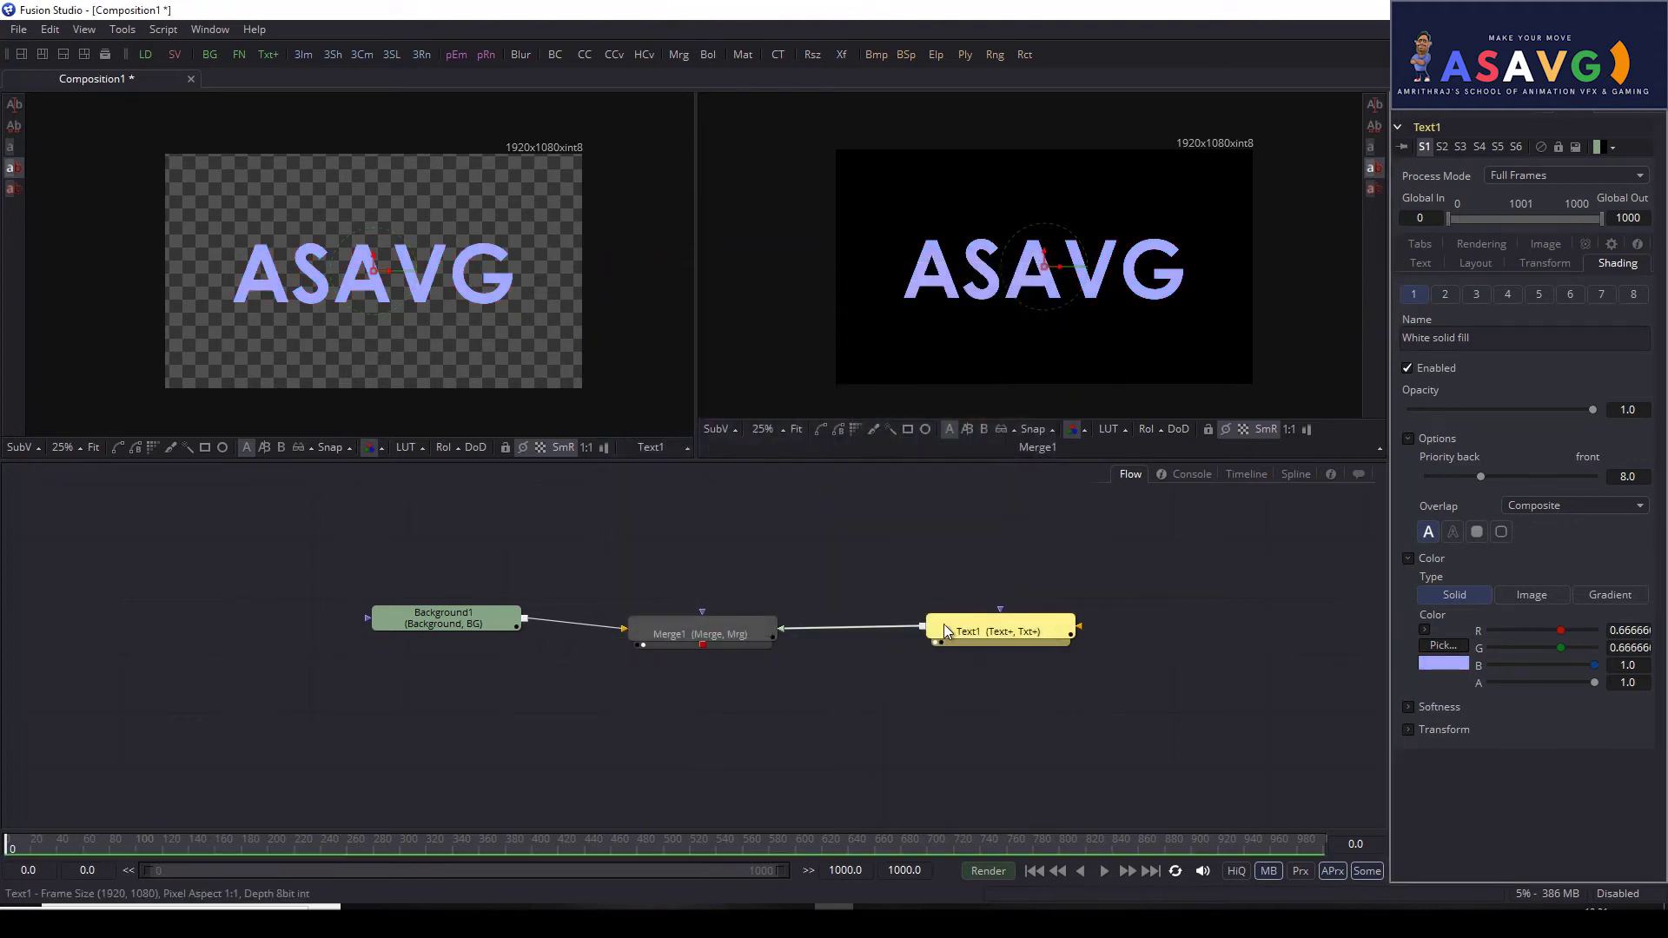
{"action": "left_click", "coordinate": [1445, 665]}
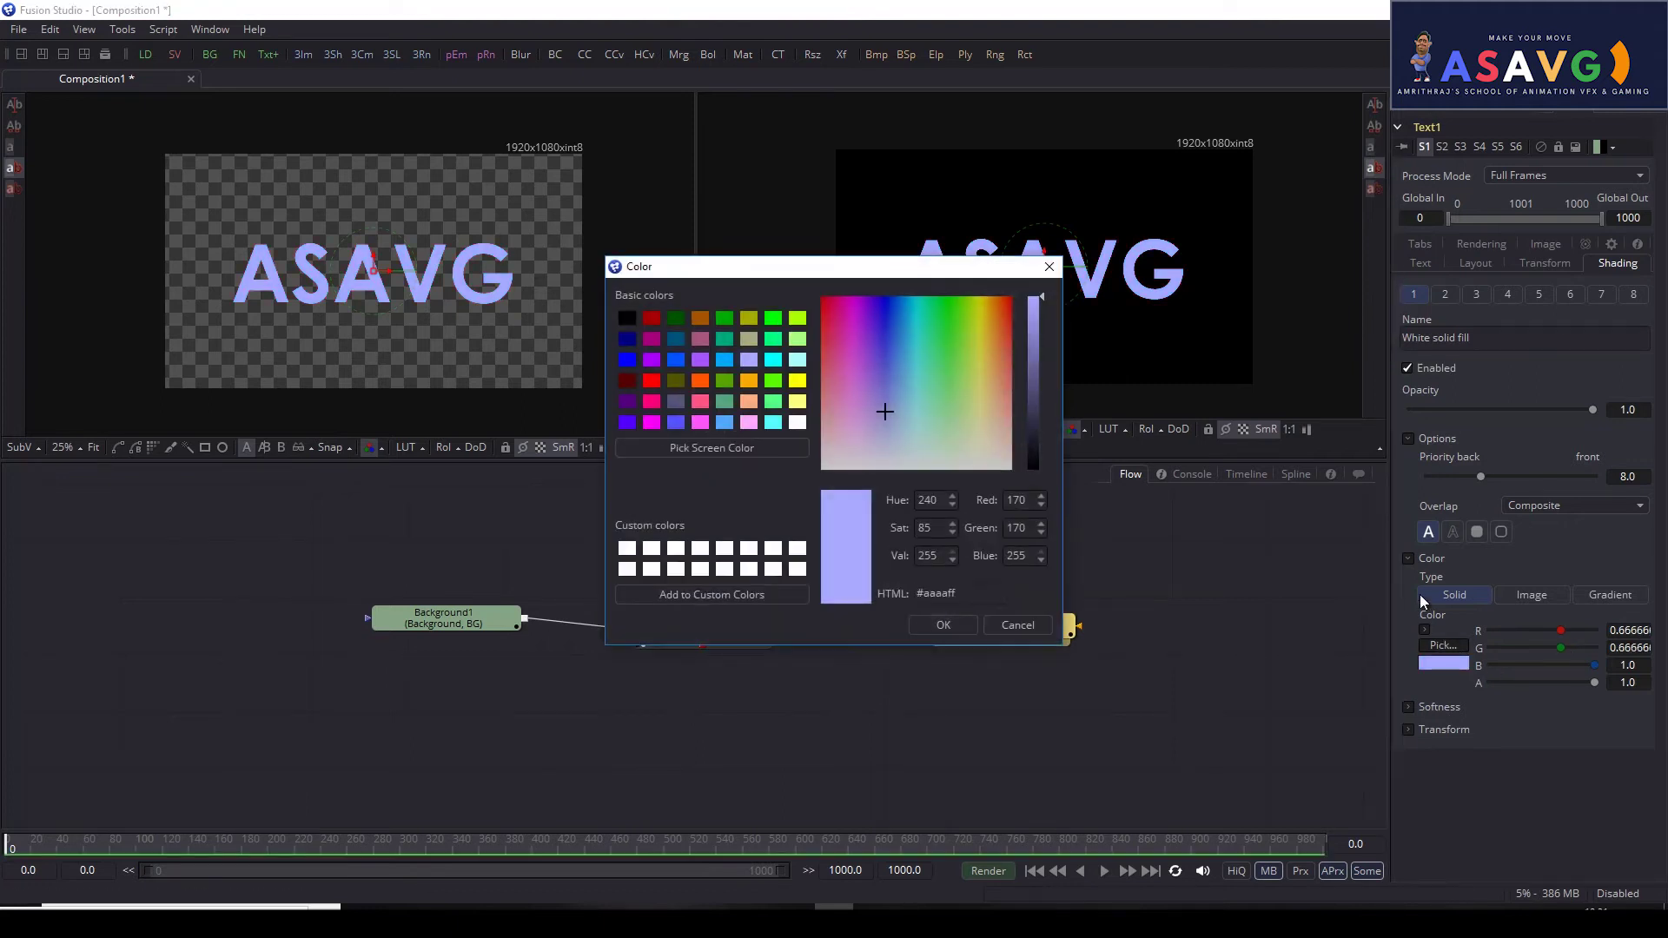
{"action": "left_click", "coordinate": [751, 340]}
{"action": "left_click", "coordinate": [944, 625]}
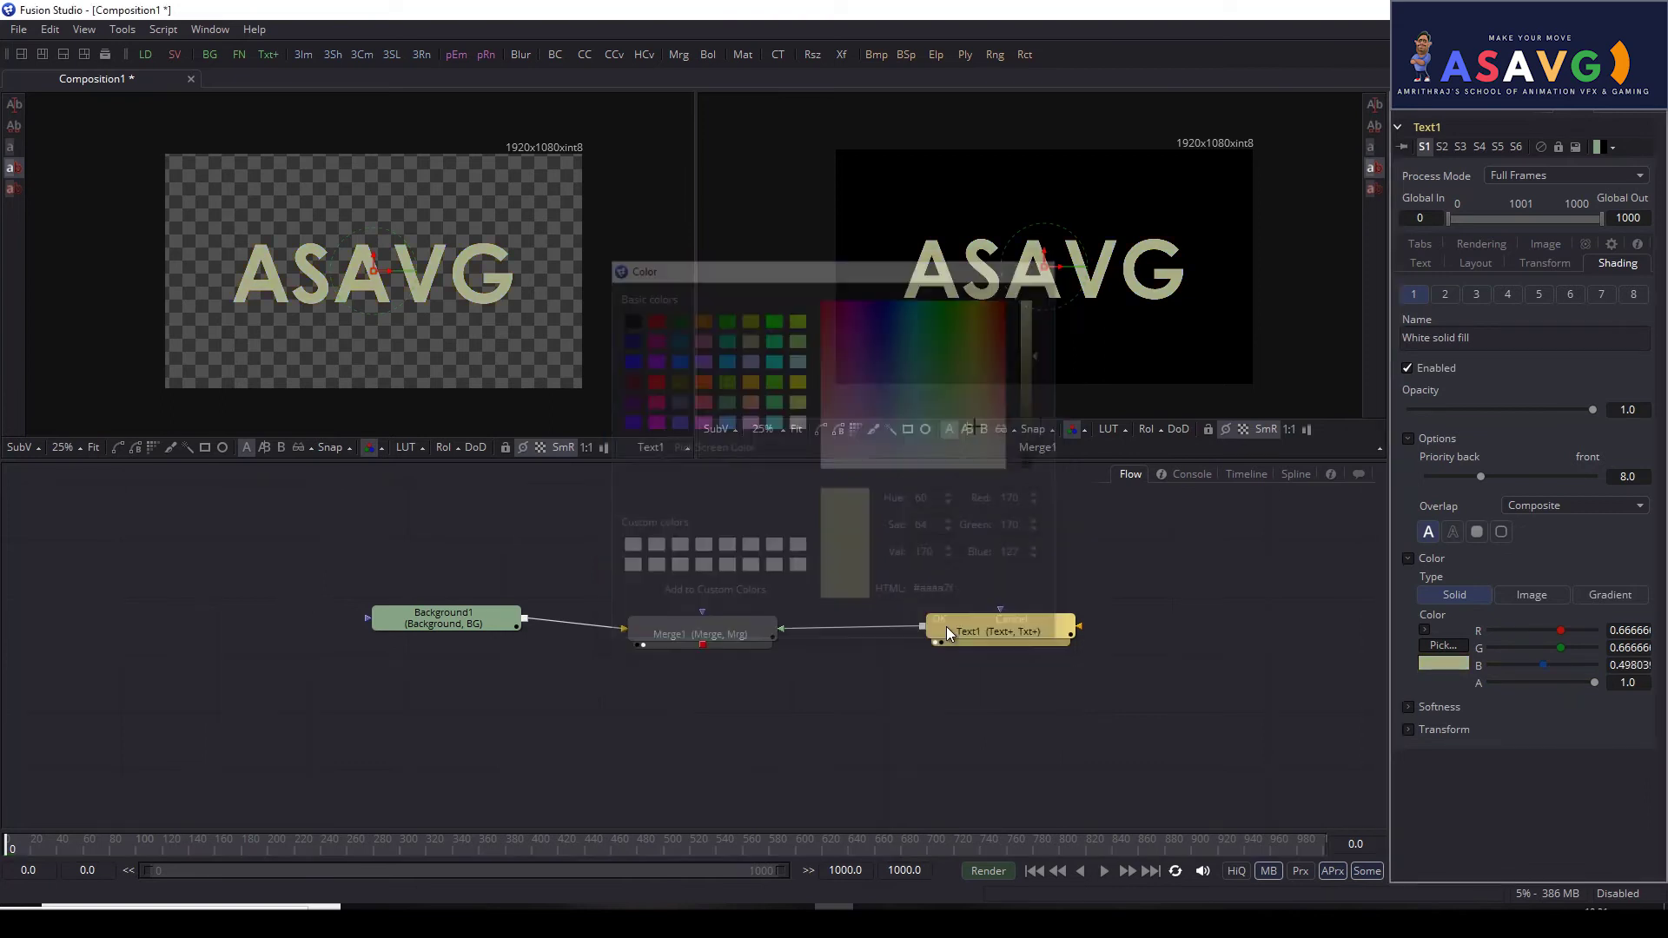
Step: Try an orange fill, then settle on blue at R 0.18039, G 0.37254, B 1.0
{"action": "left_click", "coordinate": [1443, 646]}
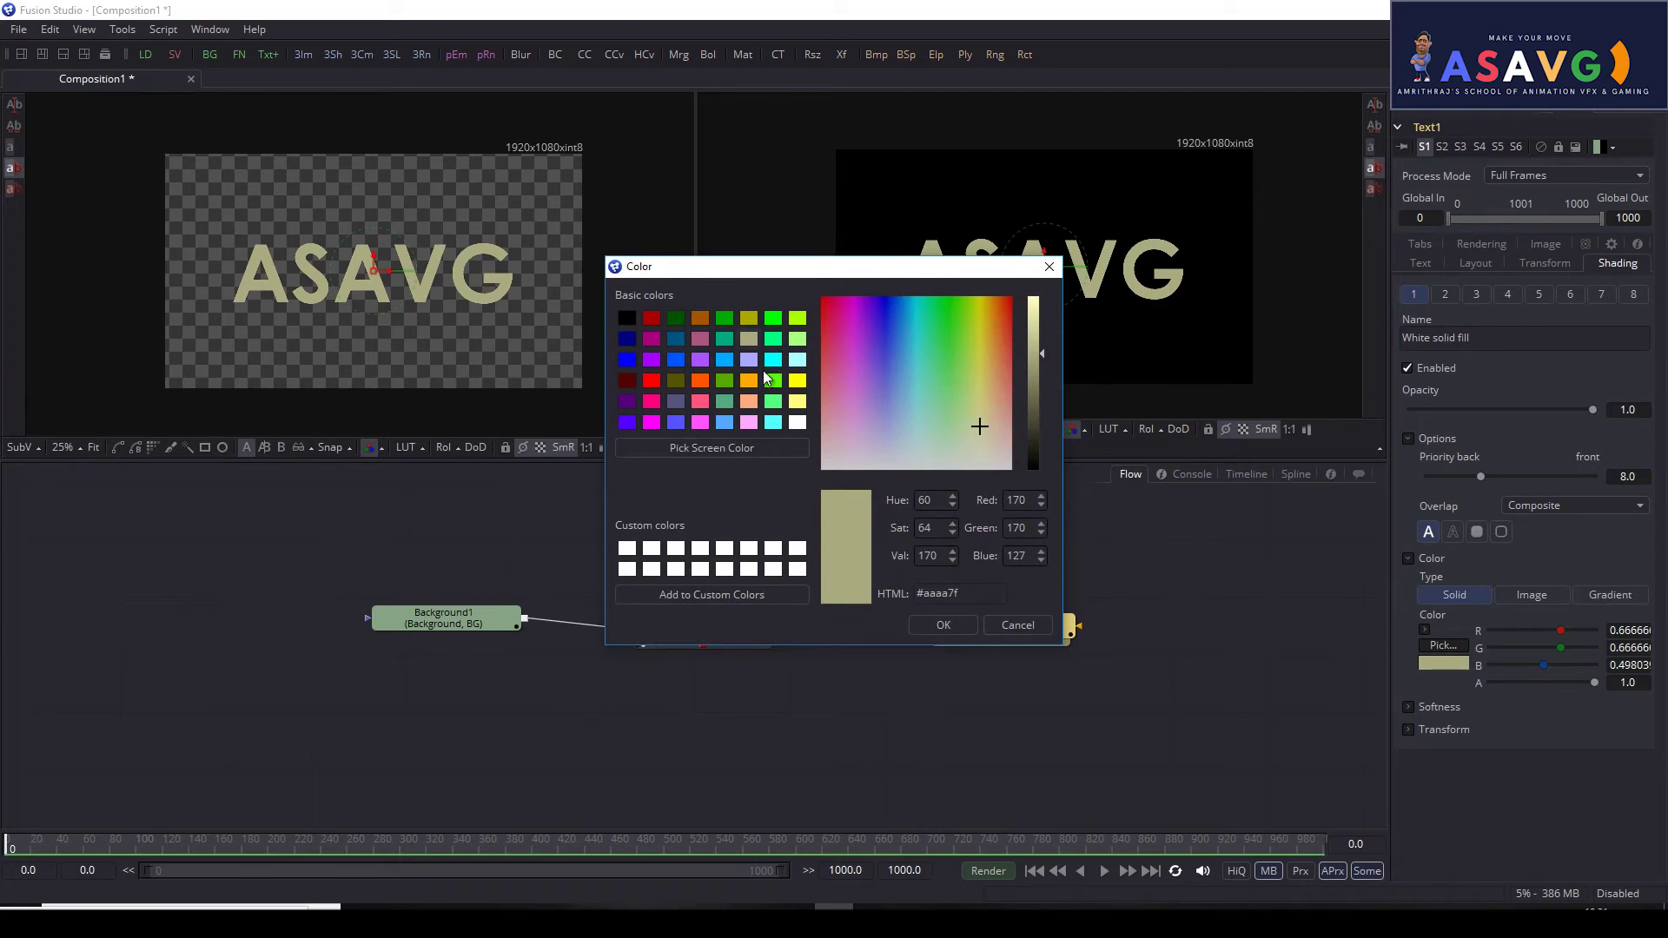
{"action": "left_click", "coordinate": [701, 380]}
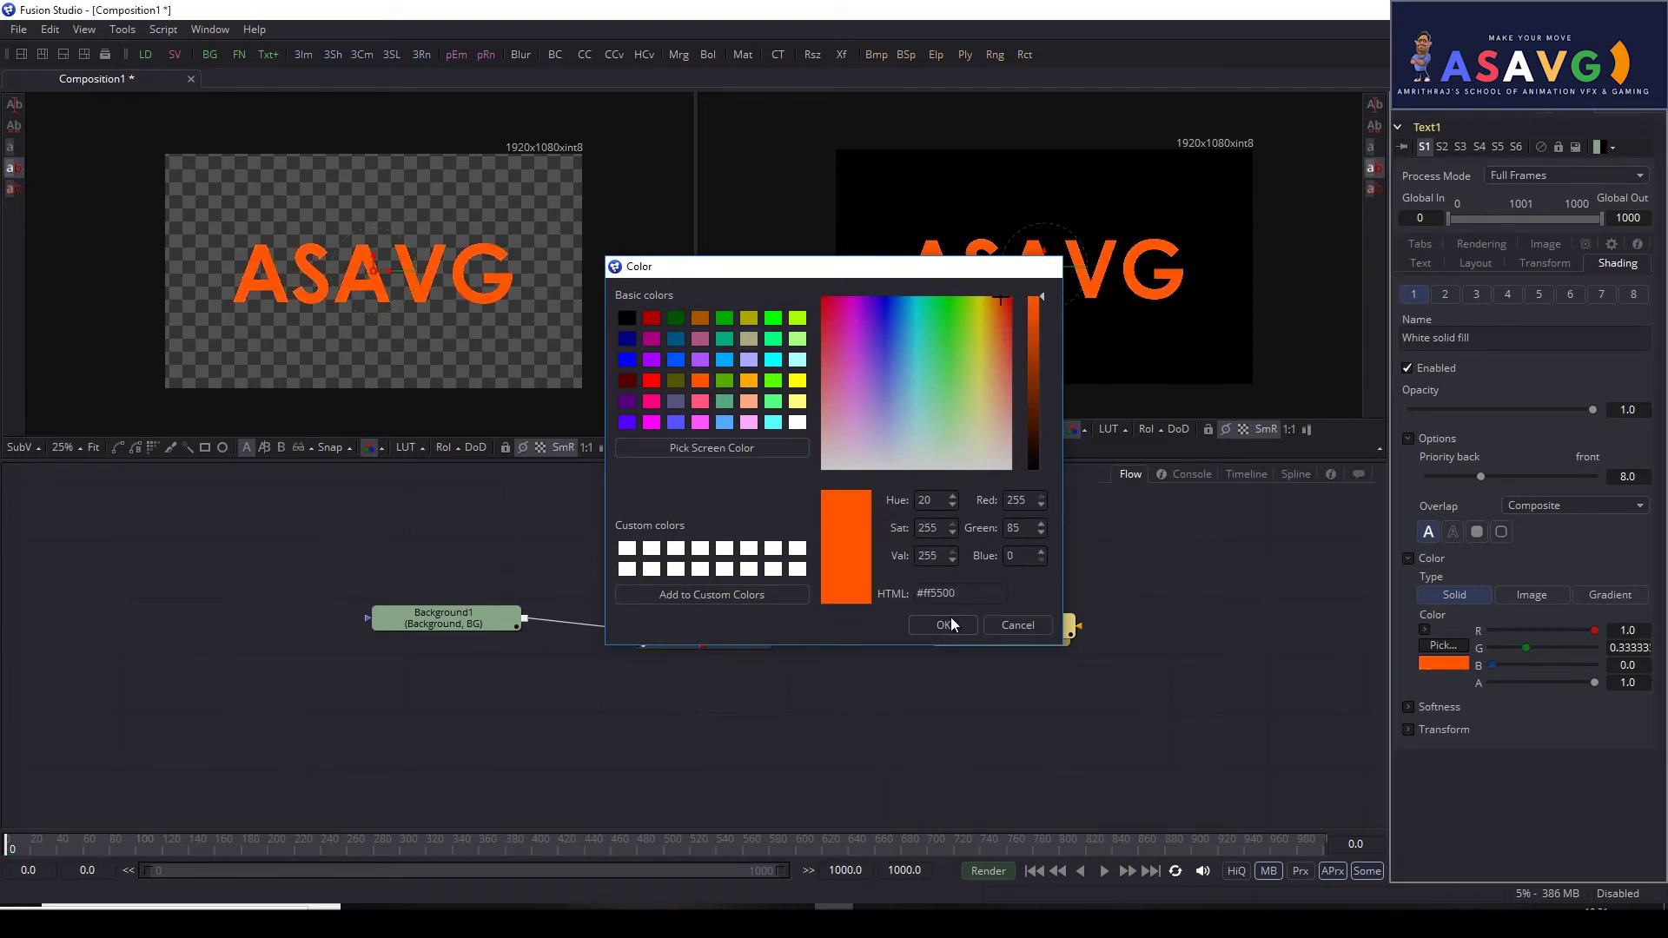
{"action": "left_click", "coordinate": [951, 622]}
{"action": "left_click", "coordinate": [1443, 645]}
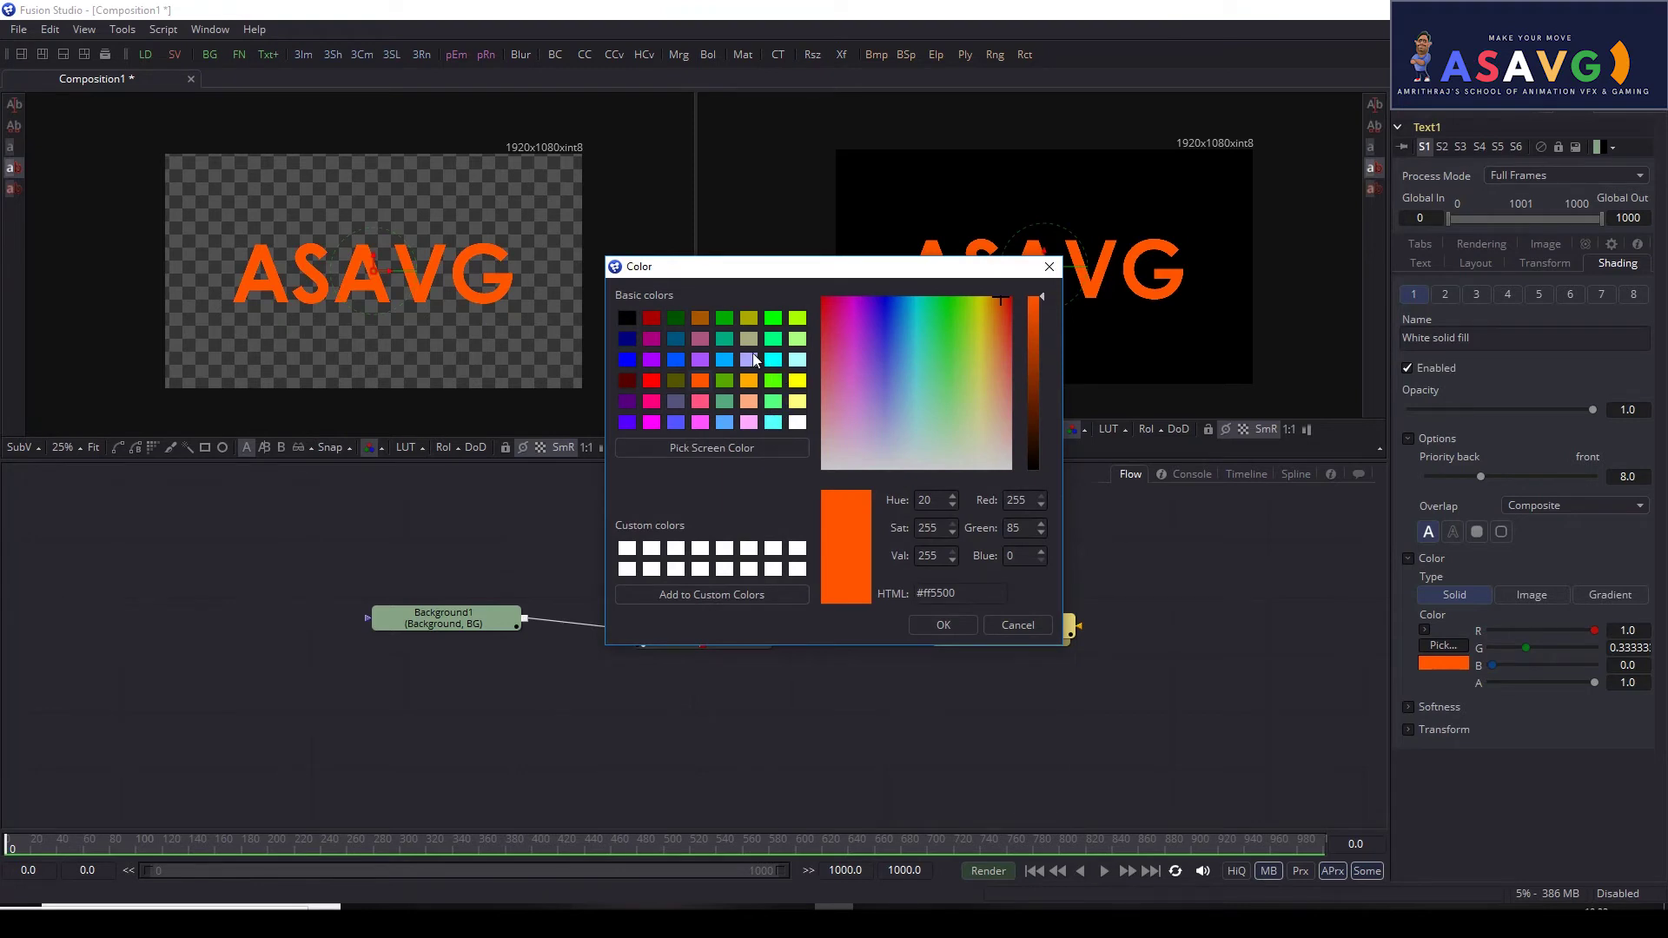
{"action": "left_click", "coordinate": [757, 323]}
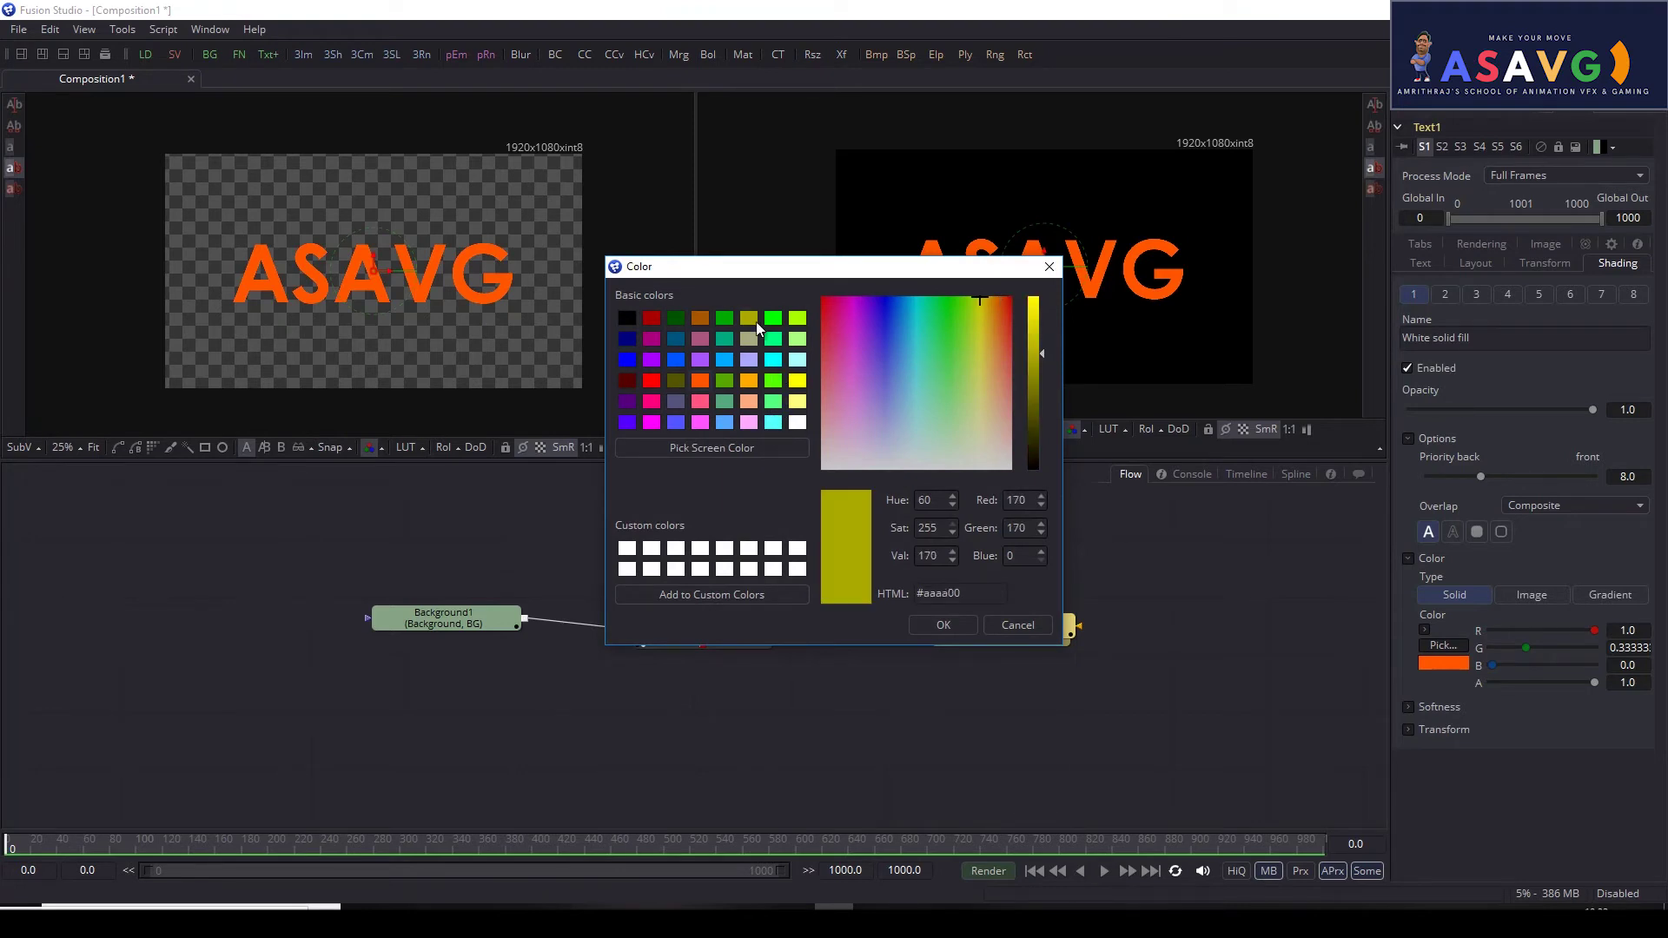
{"action": "left_click", "coordinate": [676, 360]}
{"action": "left_click_drag", "start_coordinate": [895, 299], "coordinate": [895, 320]}
{"action": "left_click", "coordinate": [943, 624]}
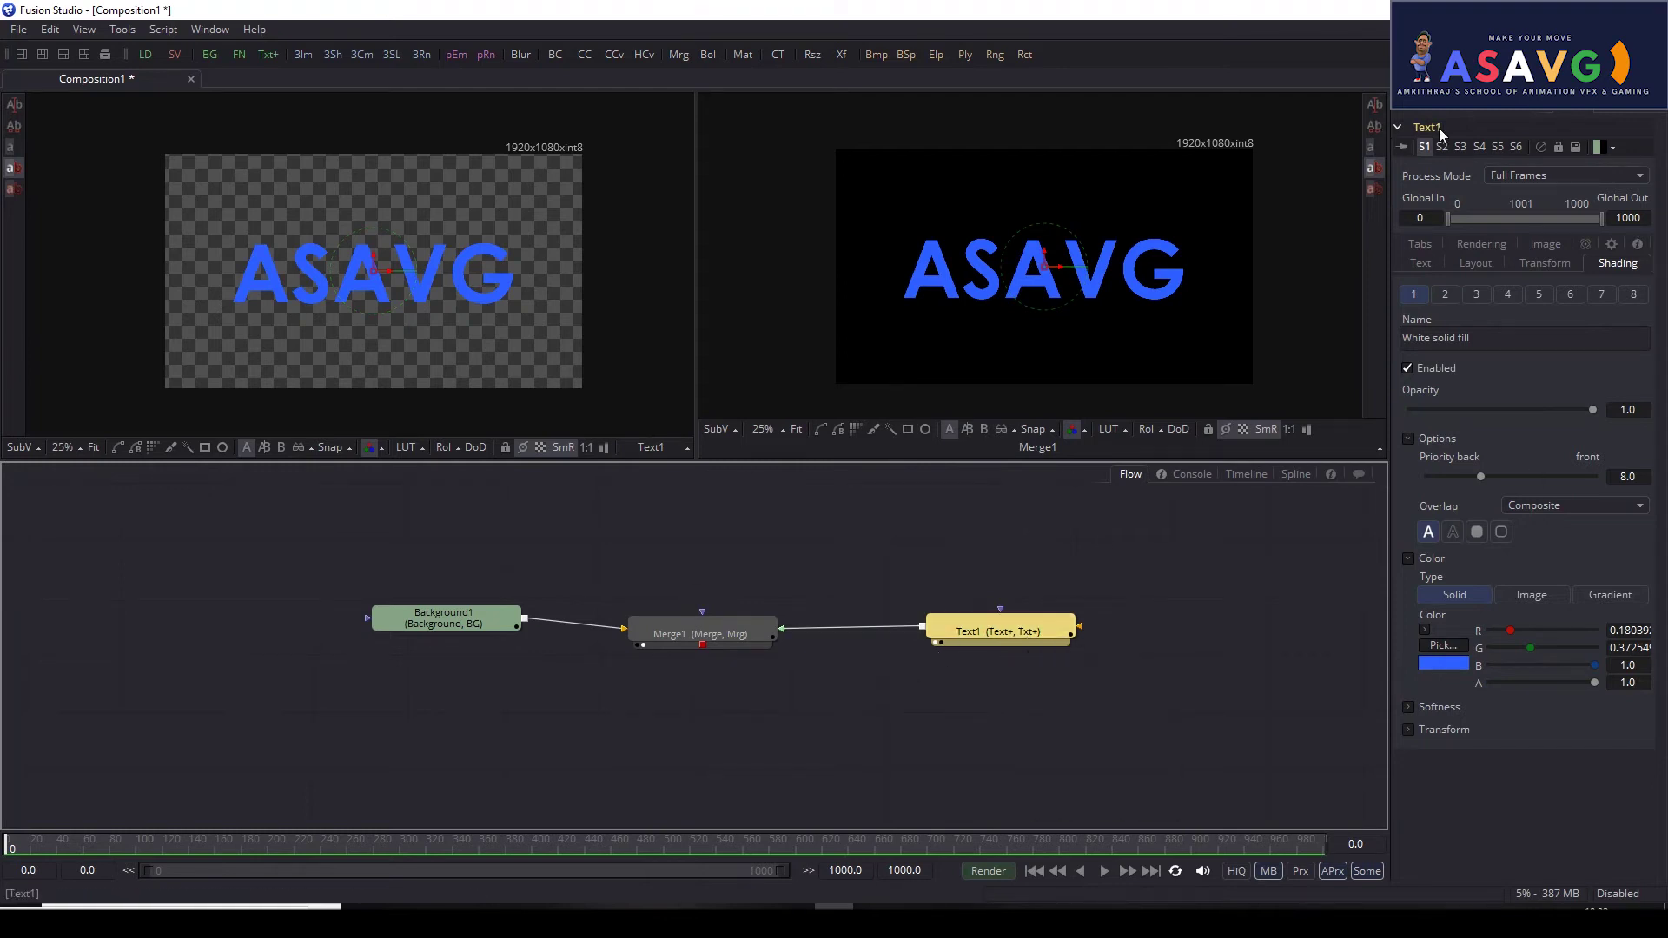
Step: Cycle through Text1's Layout, Transform and Shading tabs, ending on Century Gothic Bold, size 0.16904
{"action": "left_click", "coordinate": [1420, 265]}
{"action": "left_click", "coordinate": [1475, 264]}
{"action": "left_click", "coordinate": [1553, 265]}
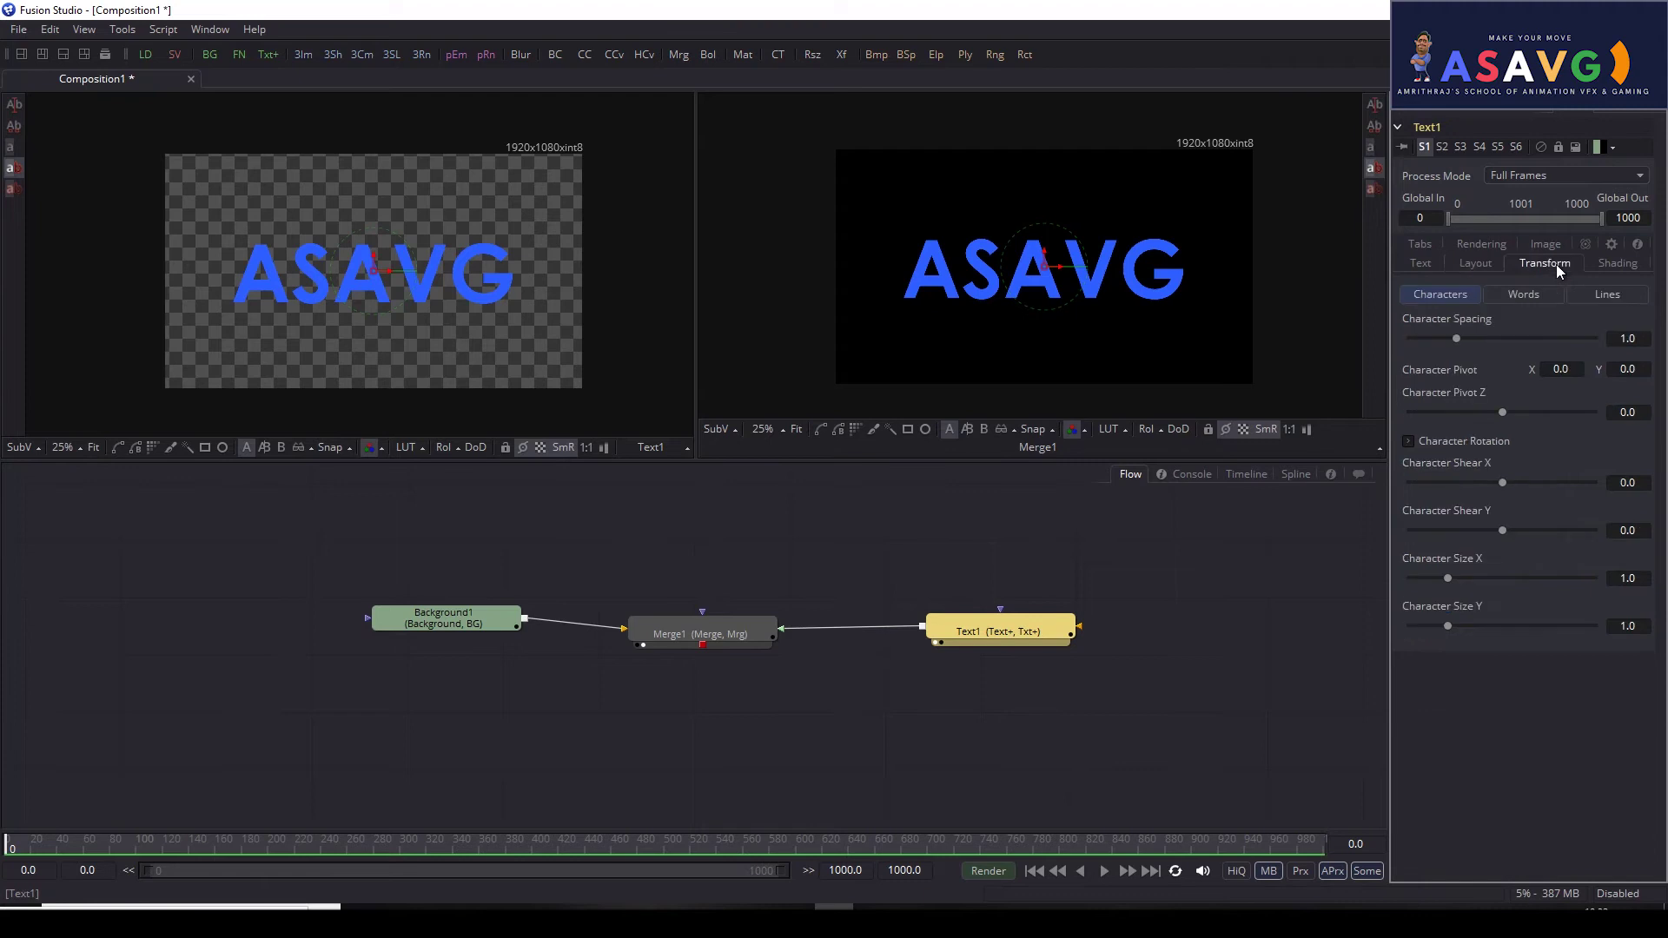
{"action": "left_click", "coordinate": [1614, 263]}
{"action": "left_click", "coordinate": [1566, 264]}
{"action": "left_click", "coordinate": [1475, 264]}
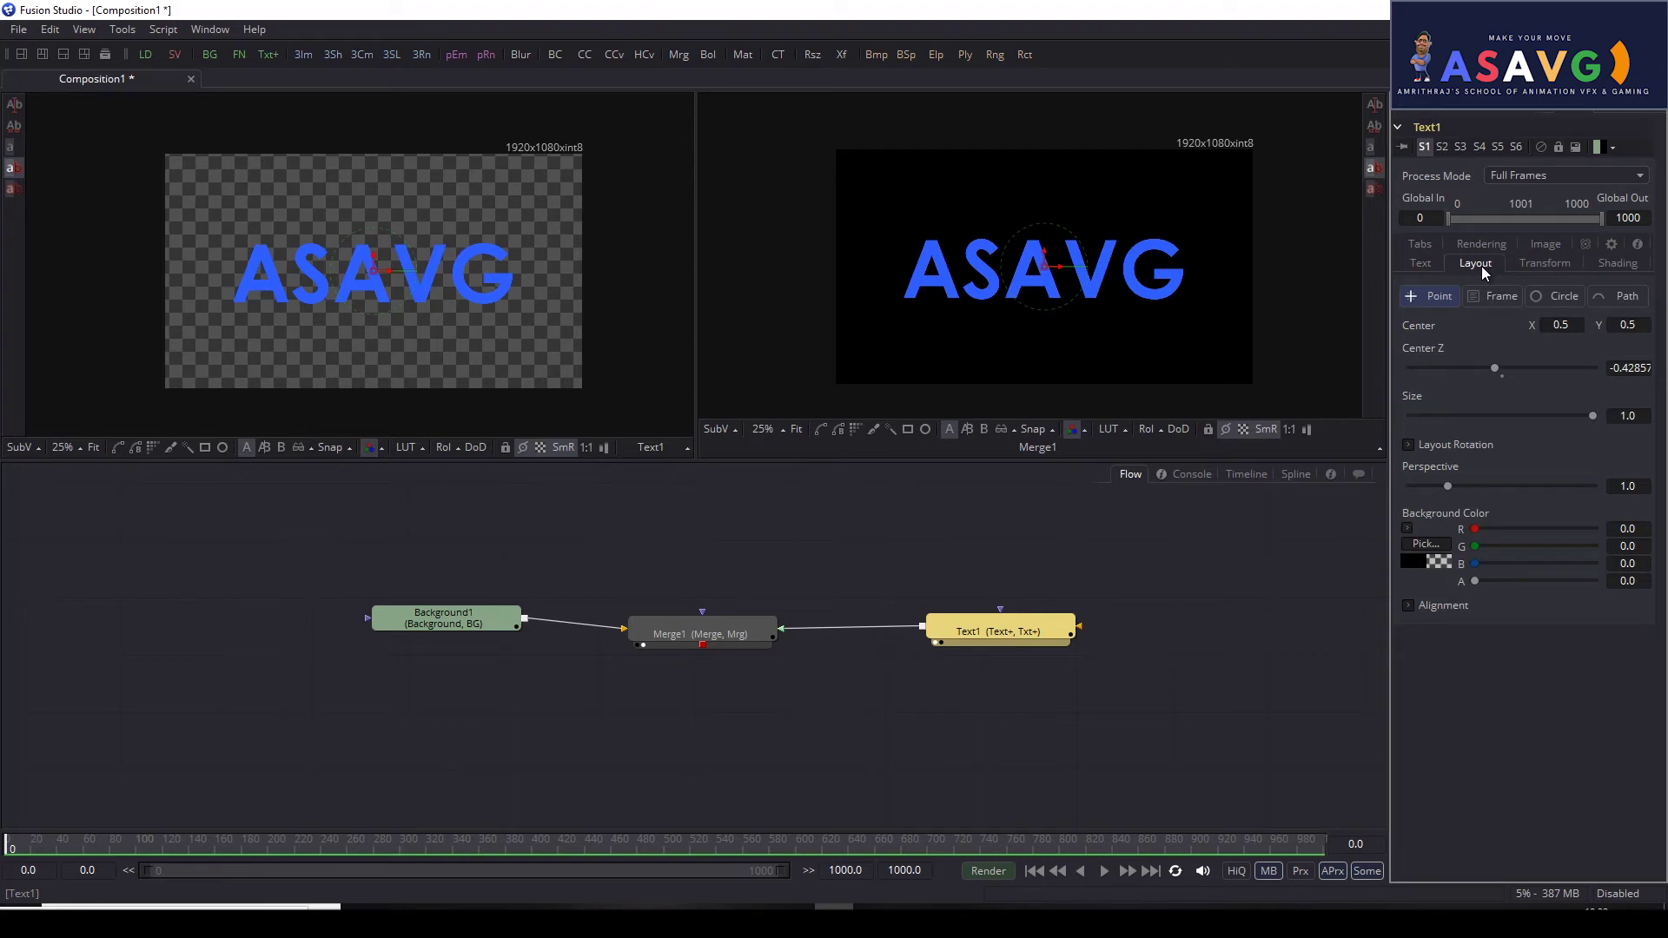
{"action": "left_click", "coordinate": [1421, 261]}
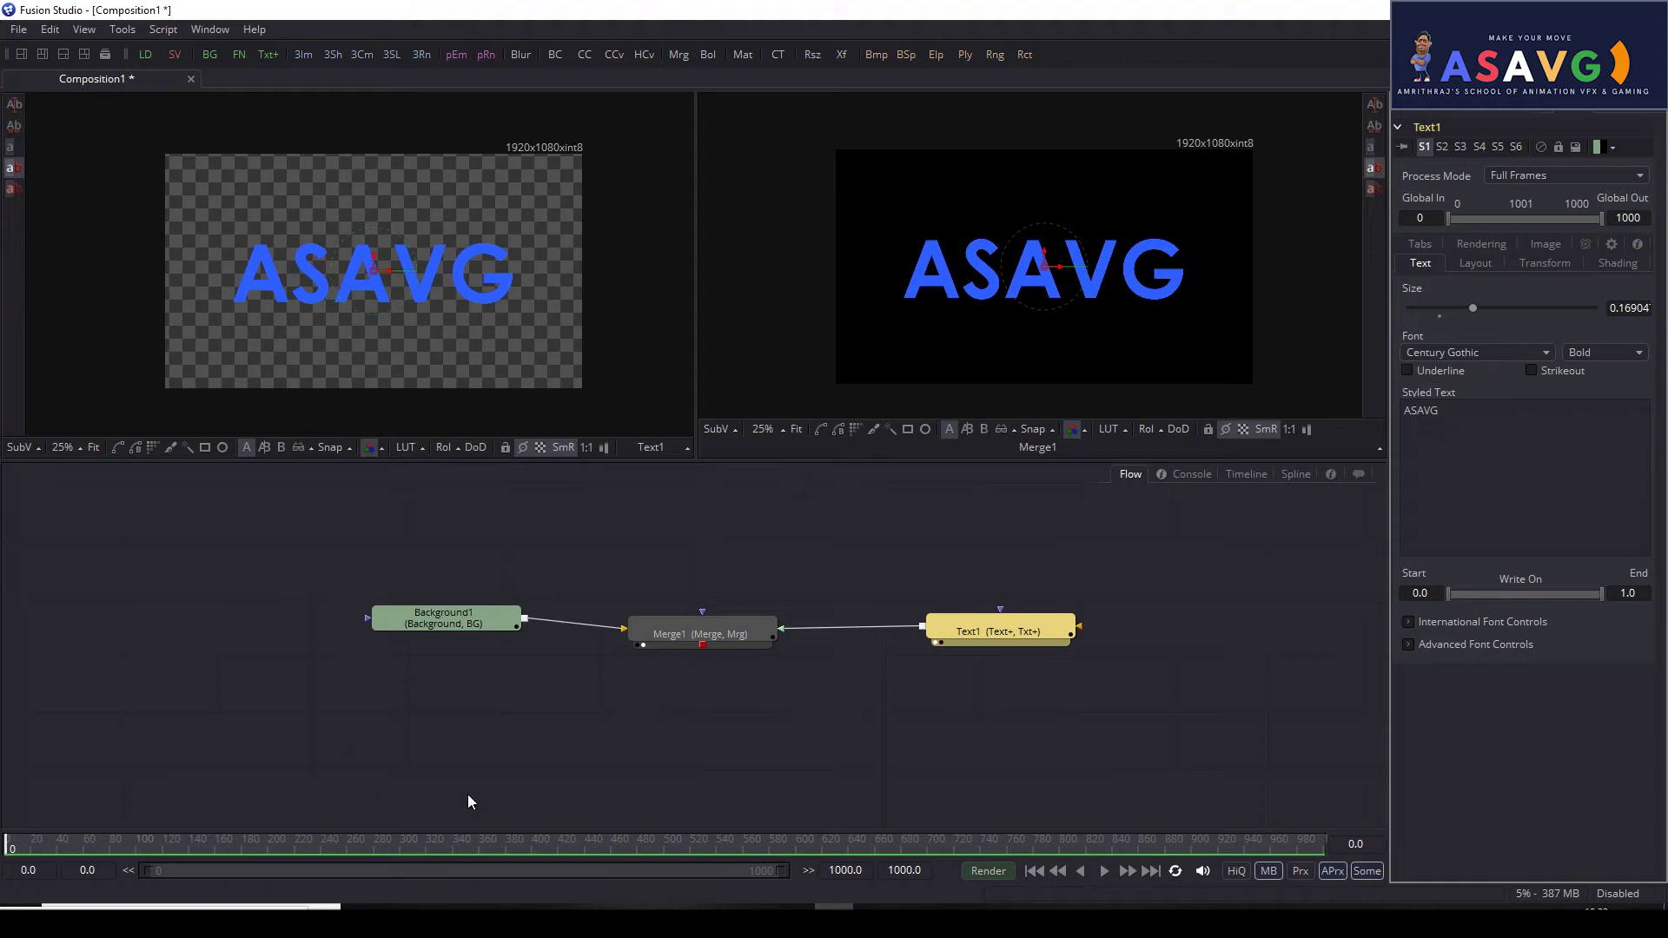
Step: Nudge Background1 in the flow and show Merge1's composite in both viewers
{"action": "left_click_drag", "start_coordinate": [433, 627], "coordinate": [427, 603]}
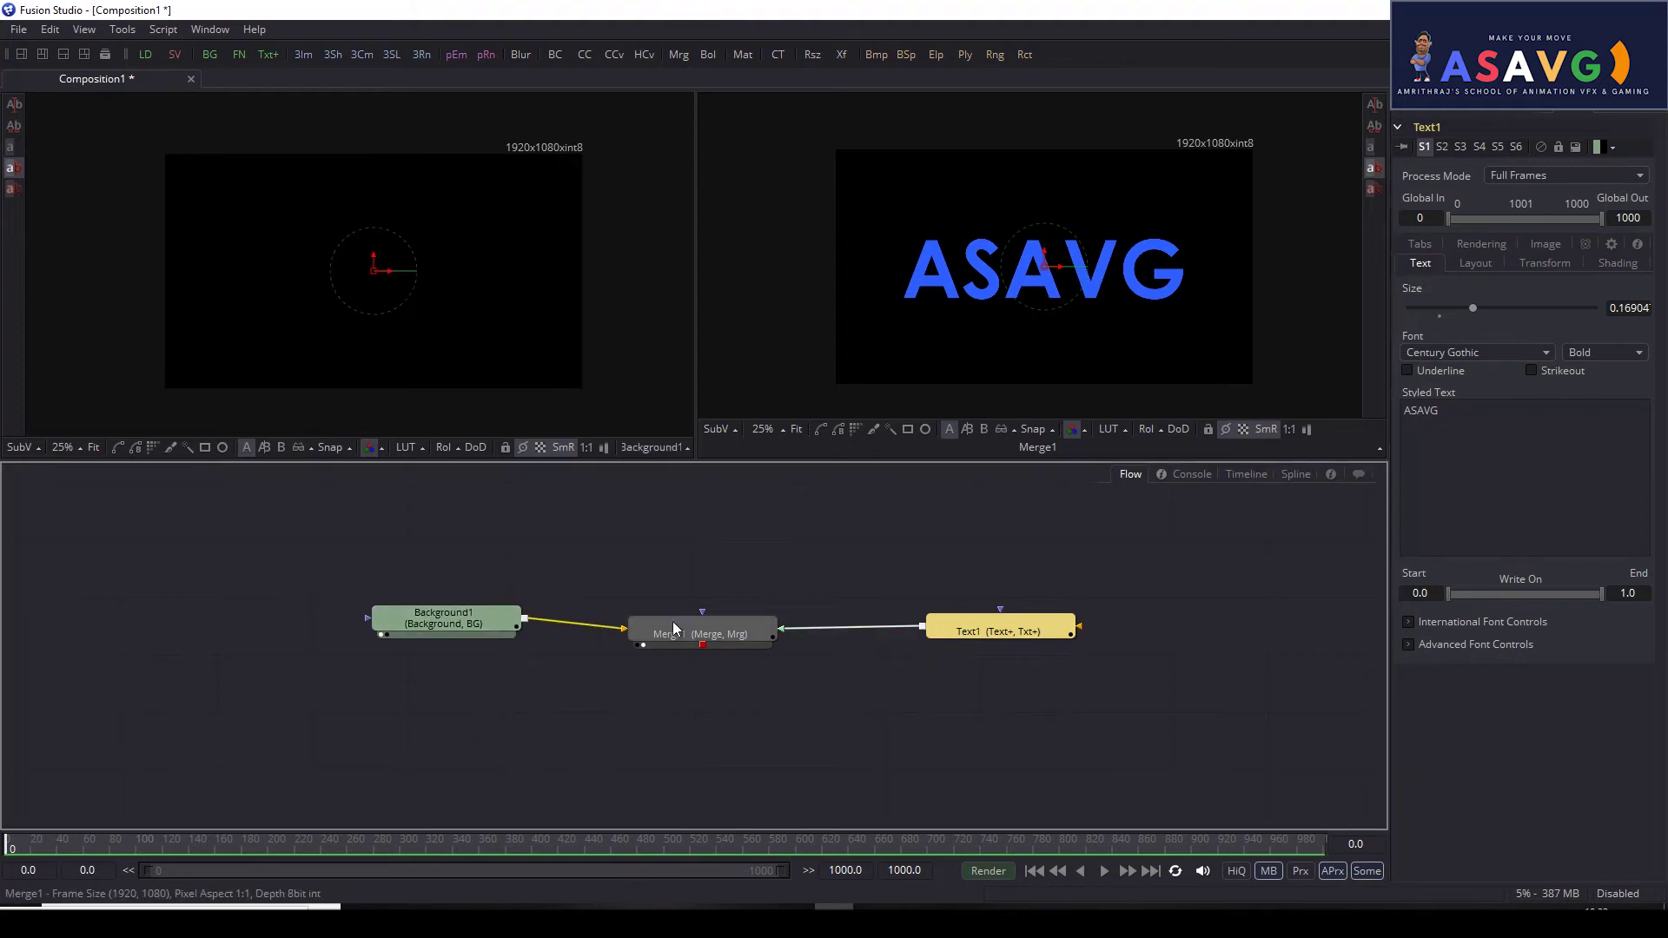
{"action": "left_click_drag", "start_coordinate": [700, 634], "coordinate": [348, 284]}
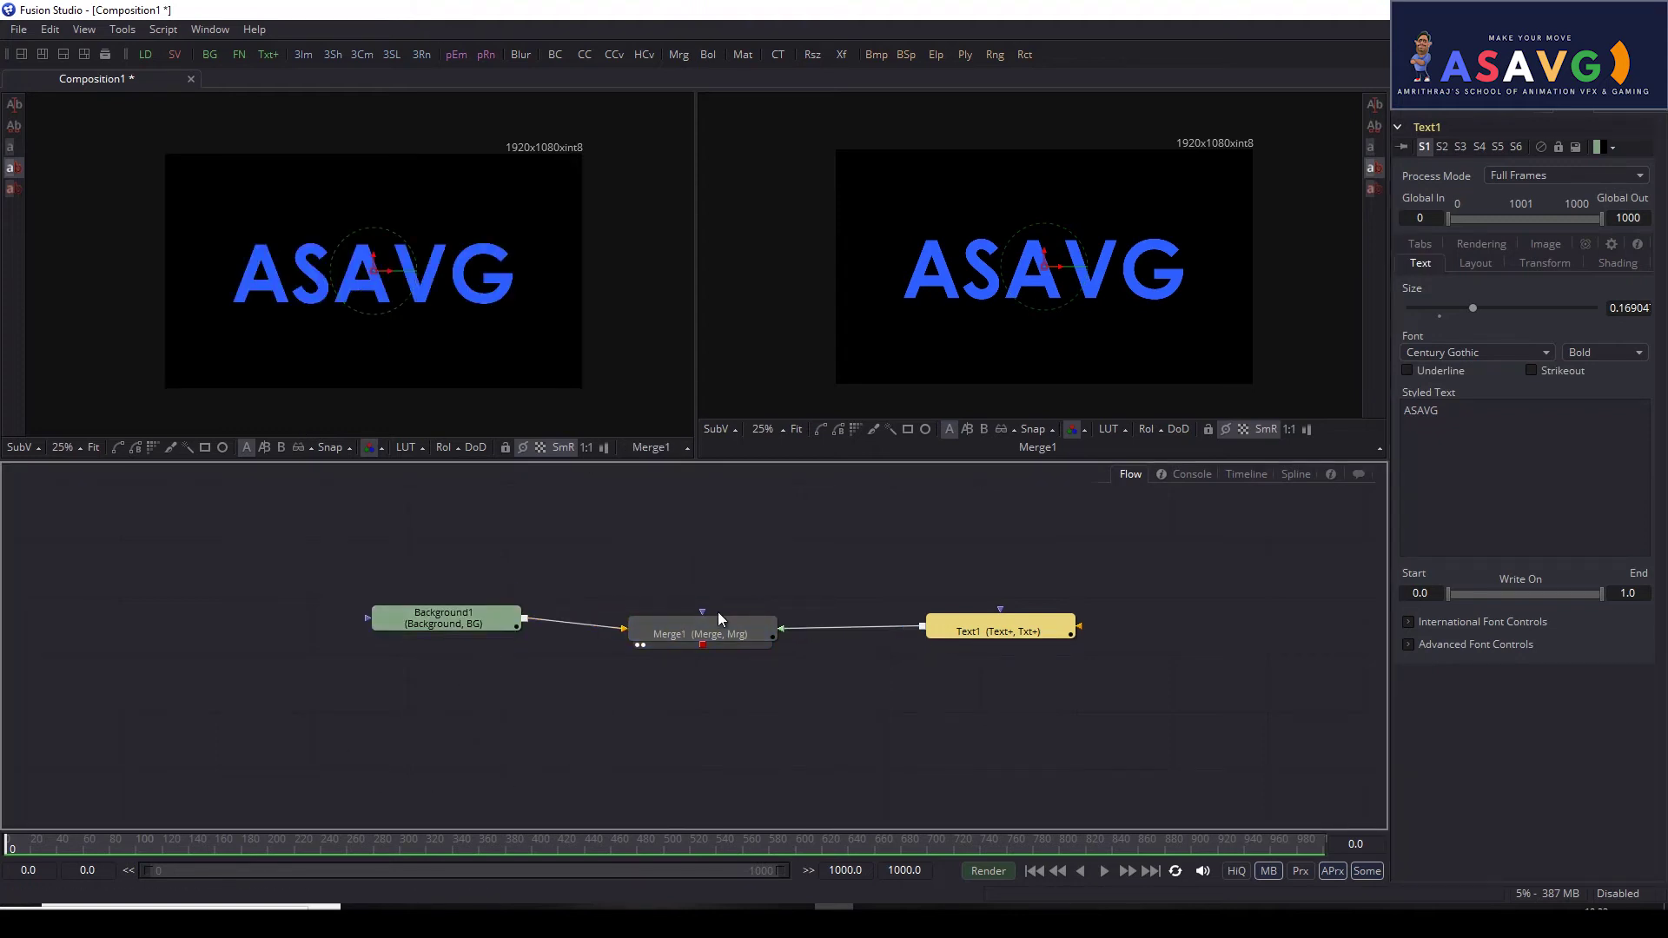
{"action": "left_click_drag", "start_coordinate": [999, 631], "coordinate": [1046, 303]}
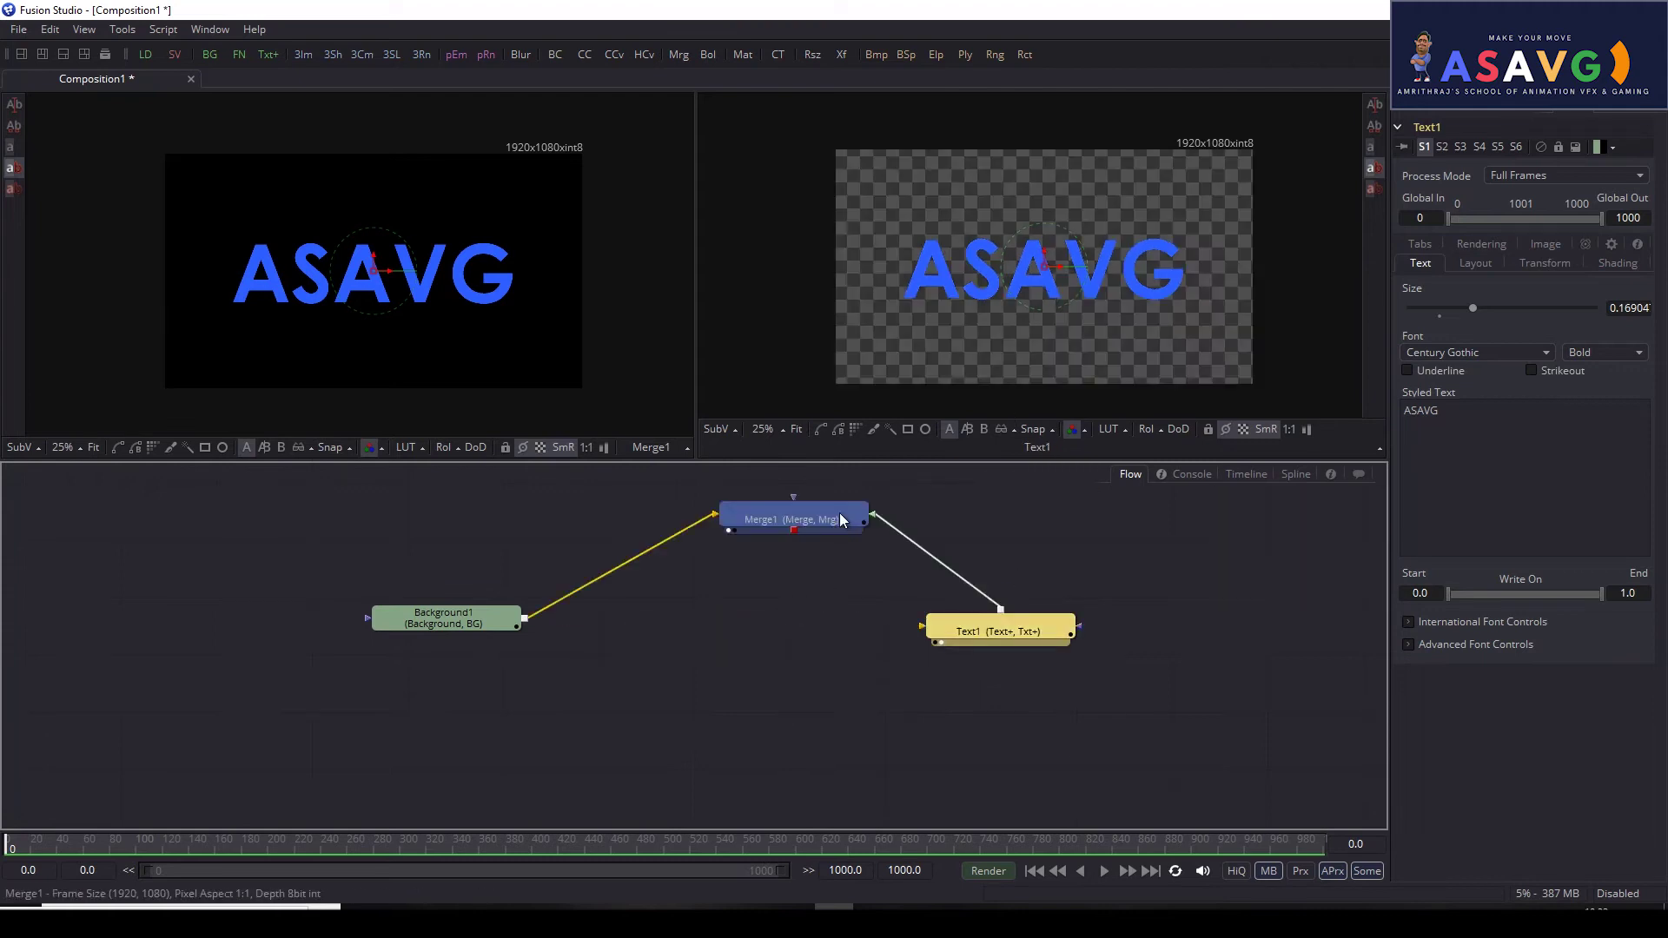
{"action": "left_click_drag", "start_coordinate": [701, 634], "coordinate": [1043, 260]}
{"action": "left_click", "coordinate": [796, 548]}
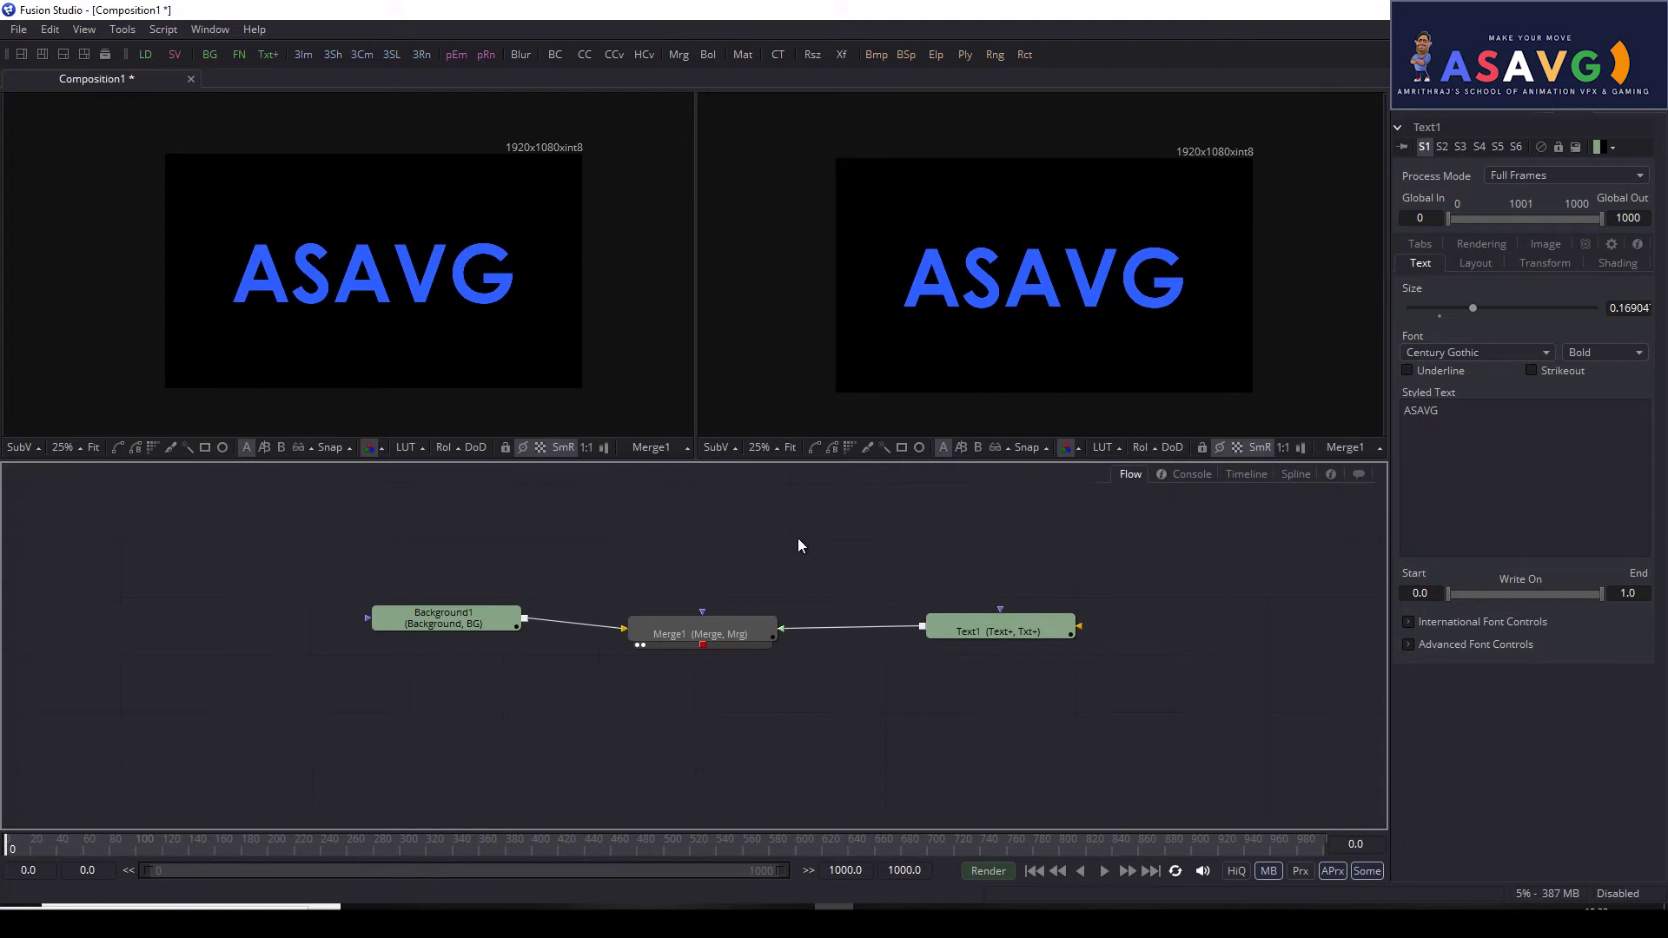
Step: Test Merge1's Size slider and Flip Horizontally/Vertically options, resetting Size to 1.0
{"action": "left_click", "coordinate": [695, 634]}
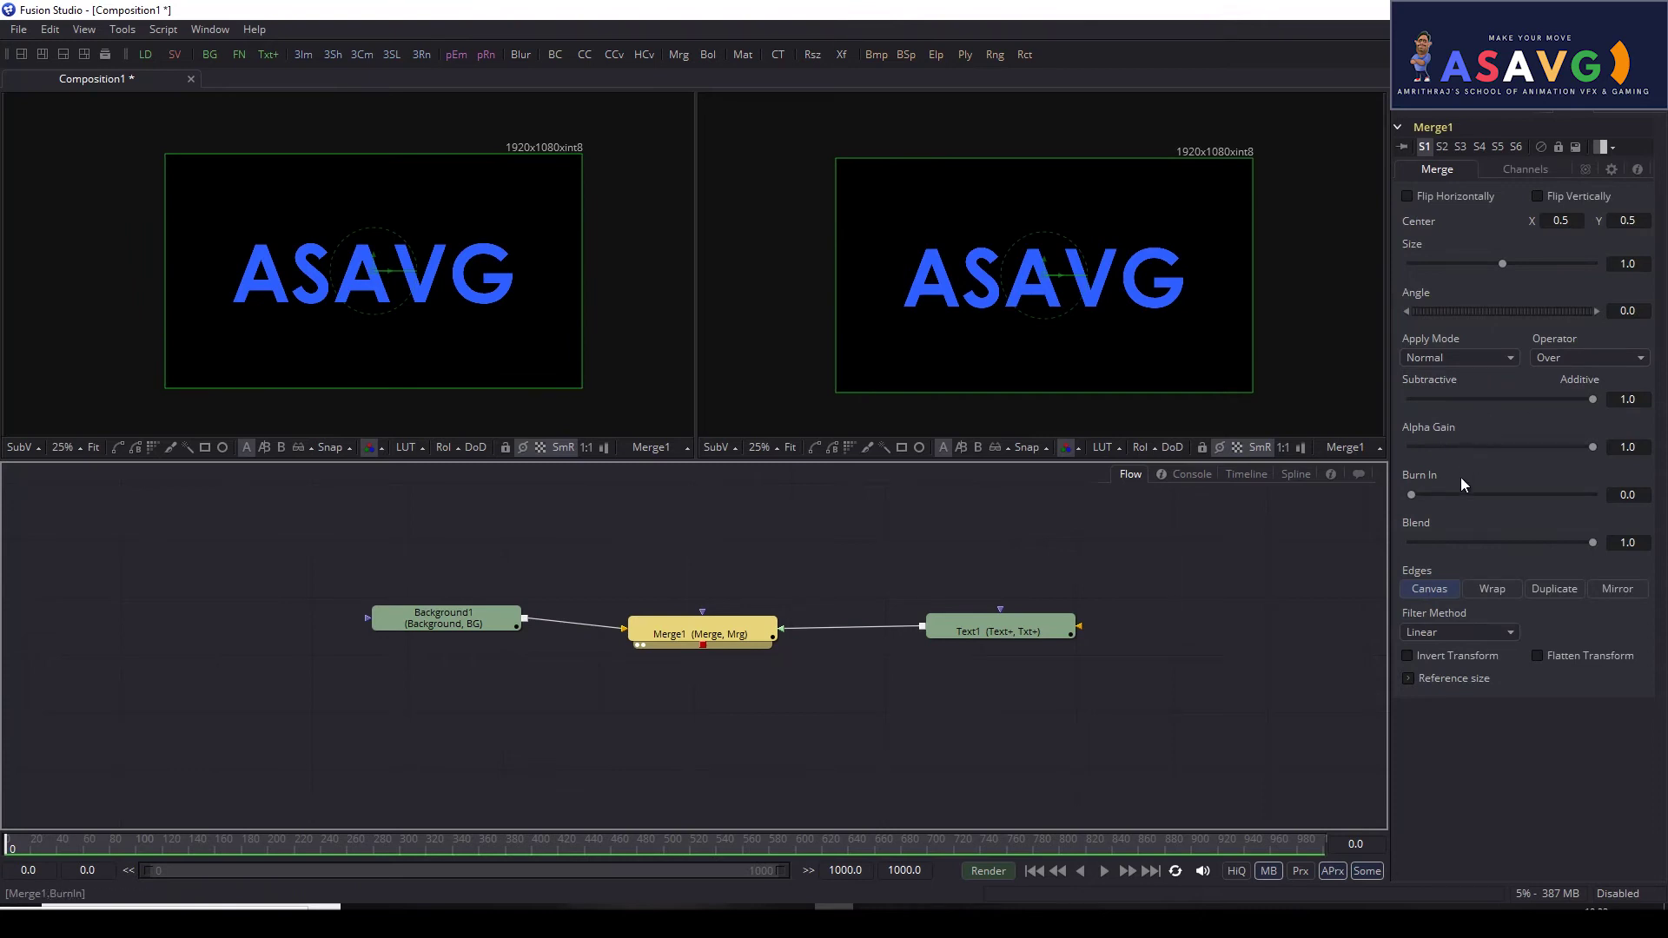
{"action": "left_click_drag", "start_coordinate": [1504, 264], "coordinate": [1498, 263]}
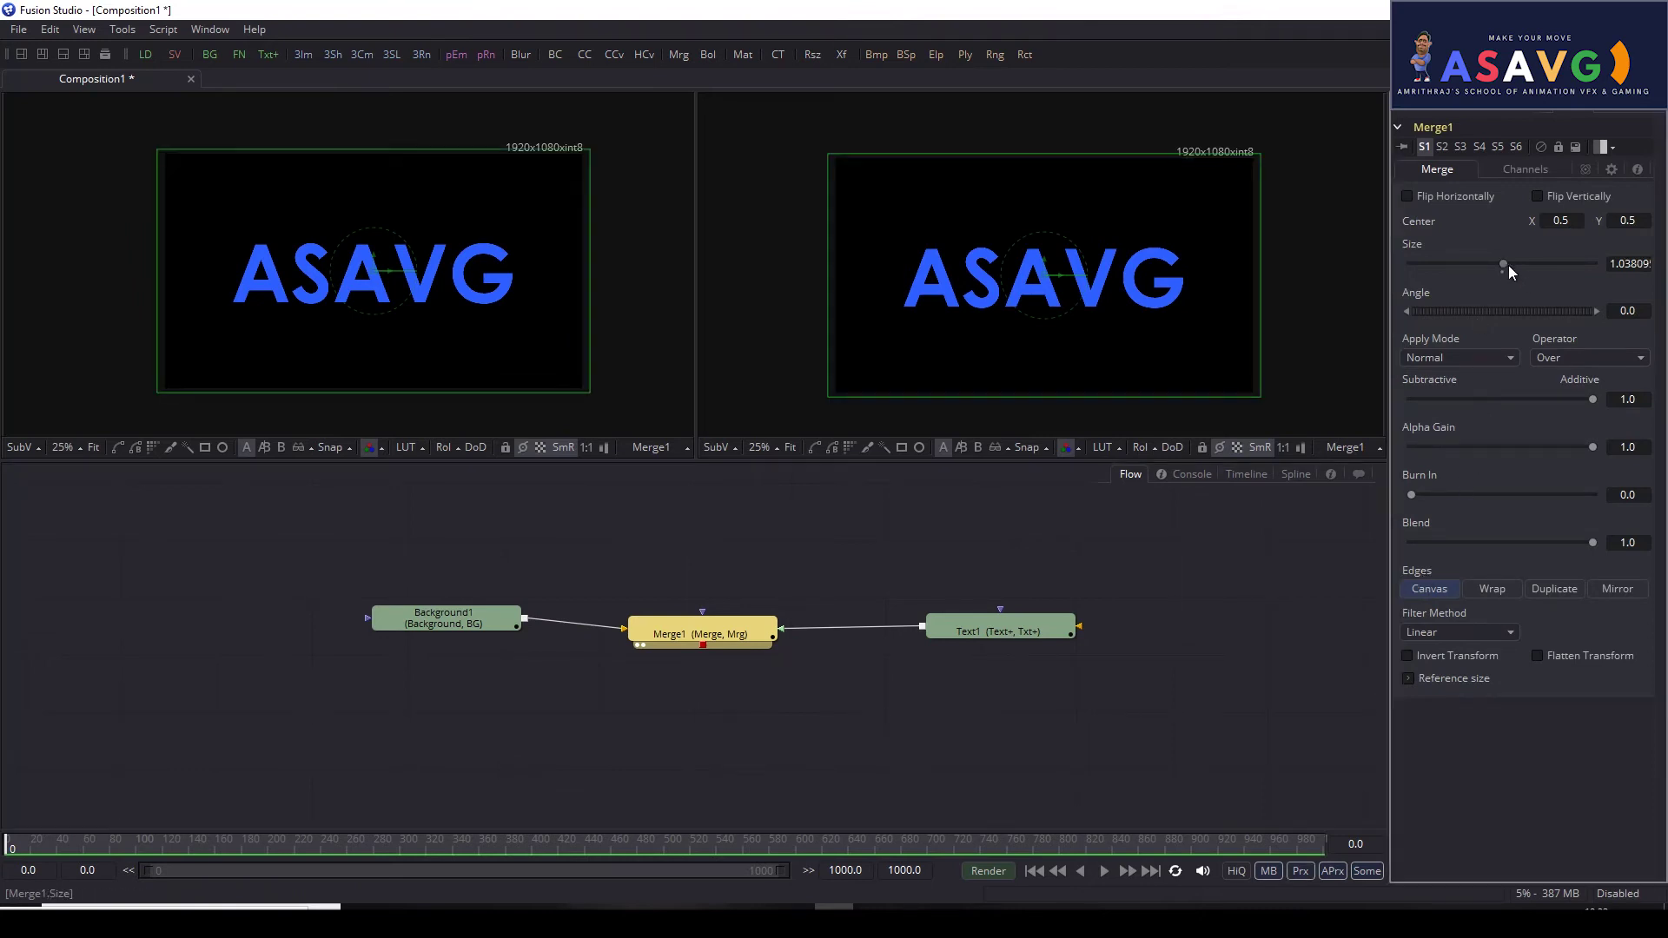
{"action": "double_click", "coordinate": [1498, 264]}
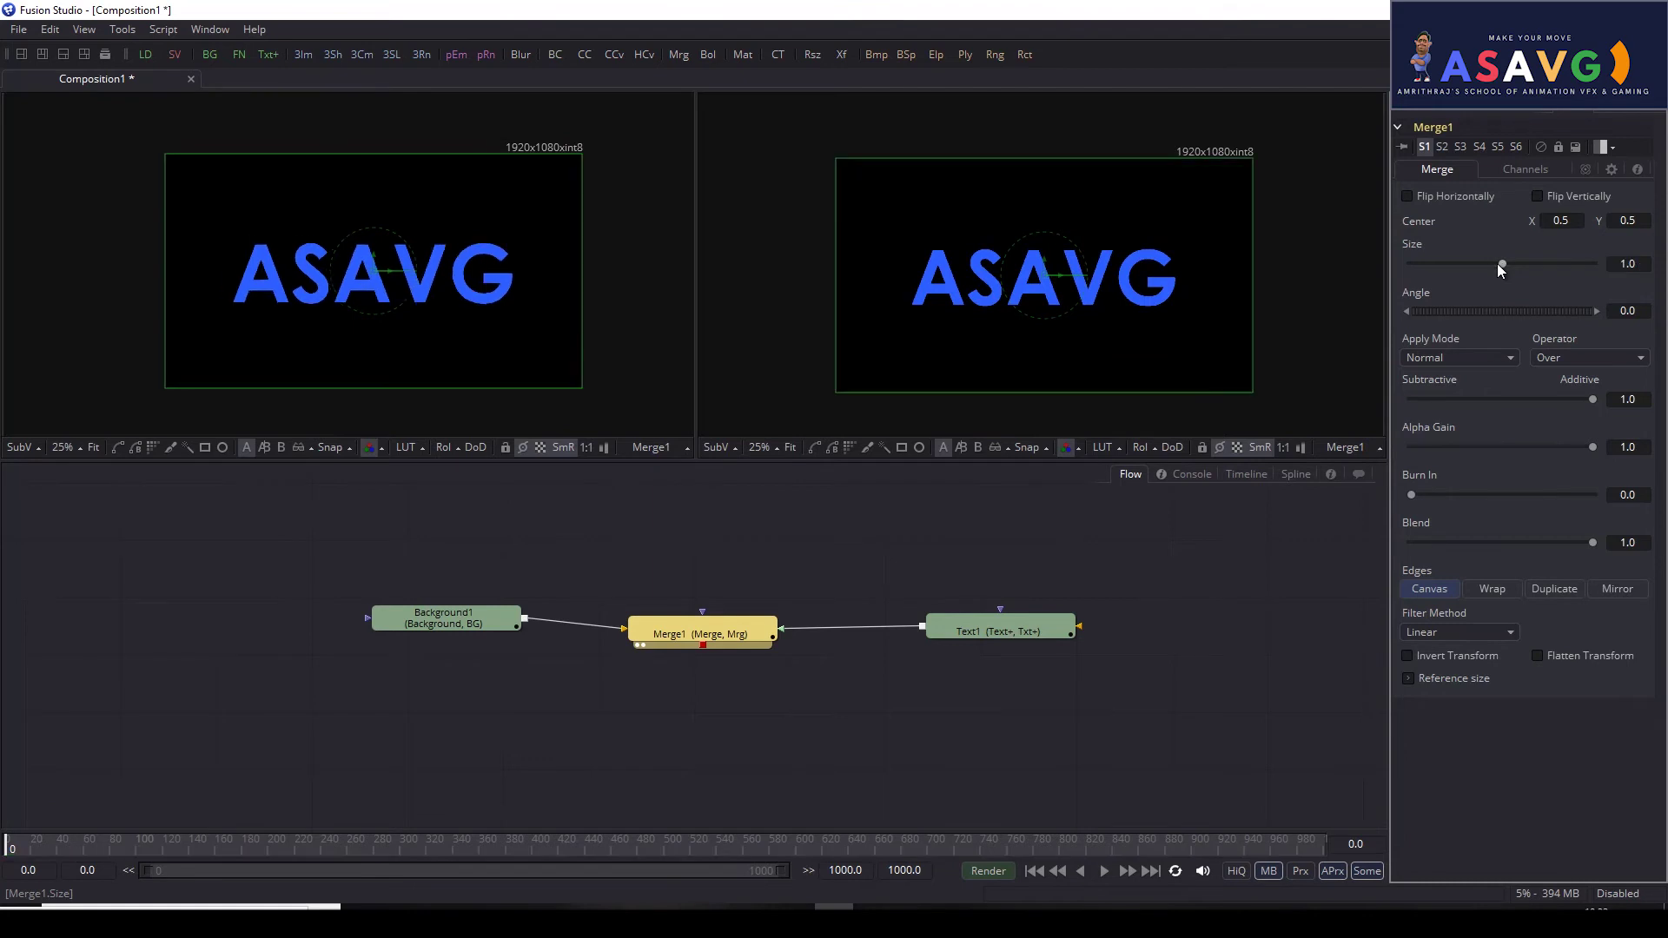
{"action": "left_click", "coordinate": [1414, 201]}
{"action": "left_click", "coordinate": [1414, 202]}
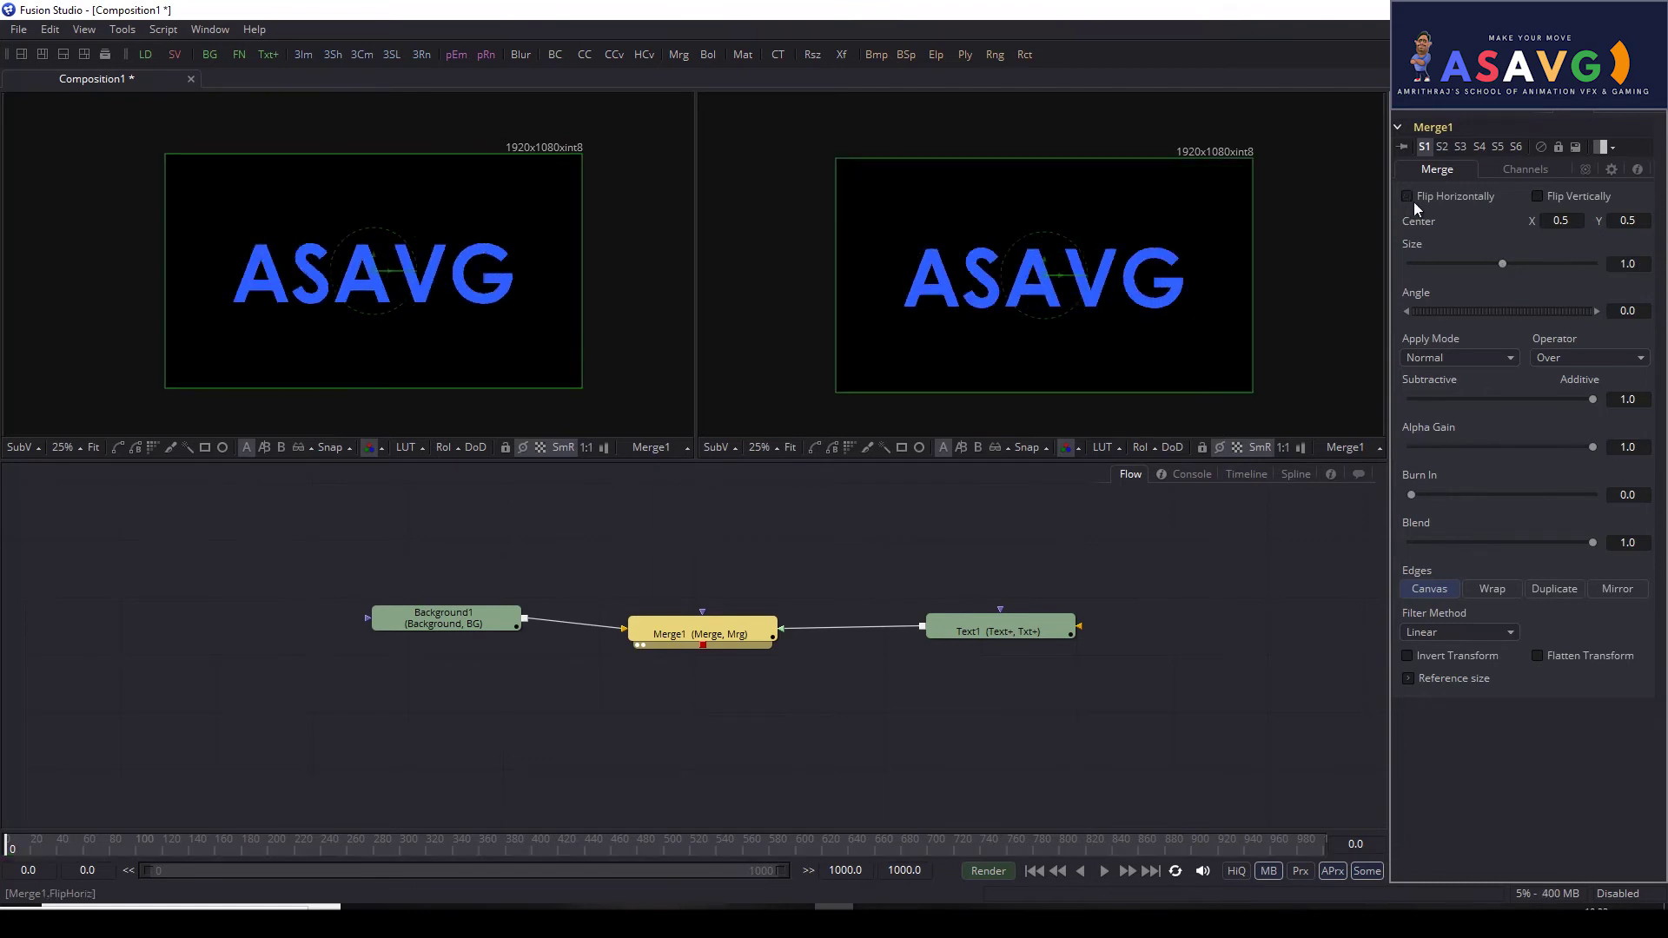
{"action": "left_click", "coordinate": [1545, 197]}
{"action": "left_click", "coordinate": [1545, 196]}
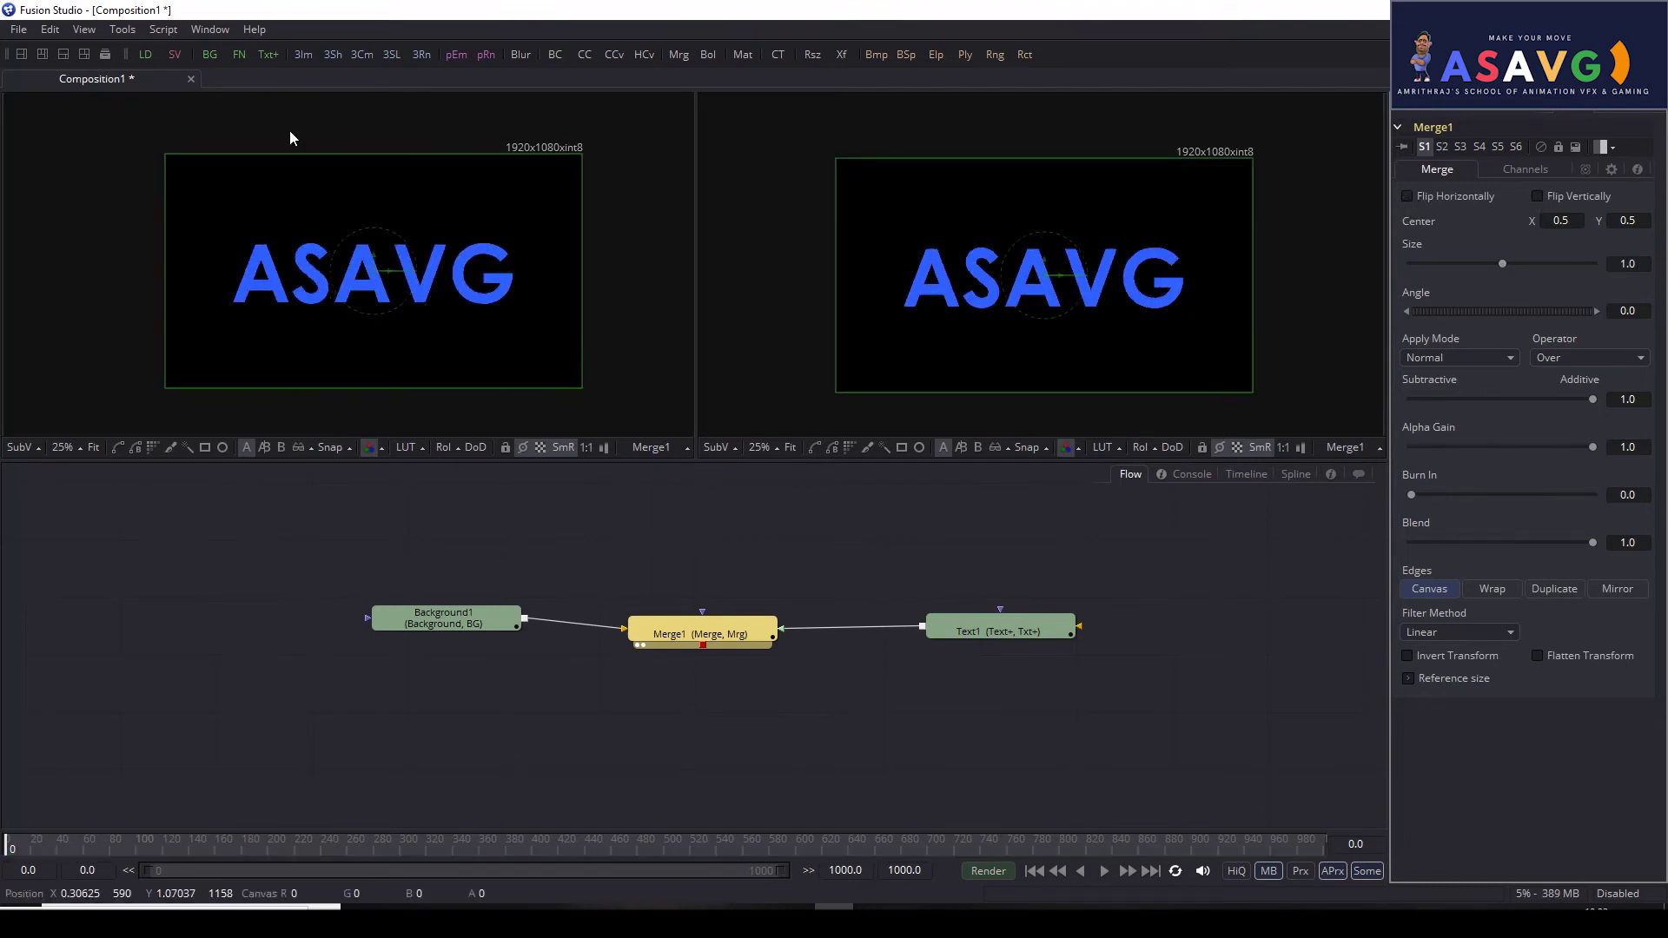
{"action": "left_click", "coordinate": [1409, 196]}
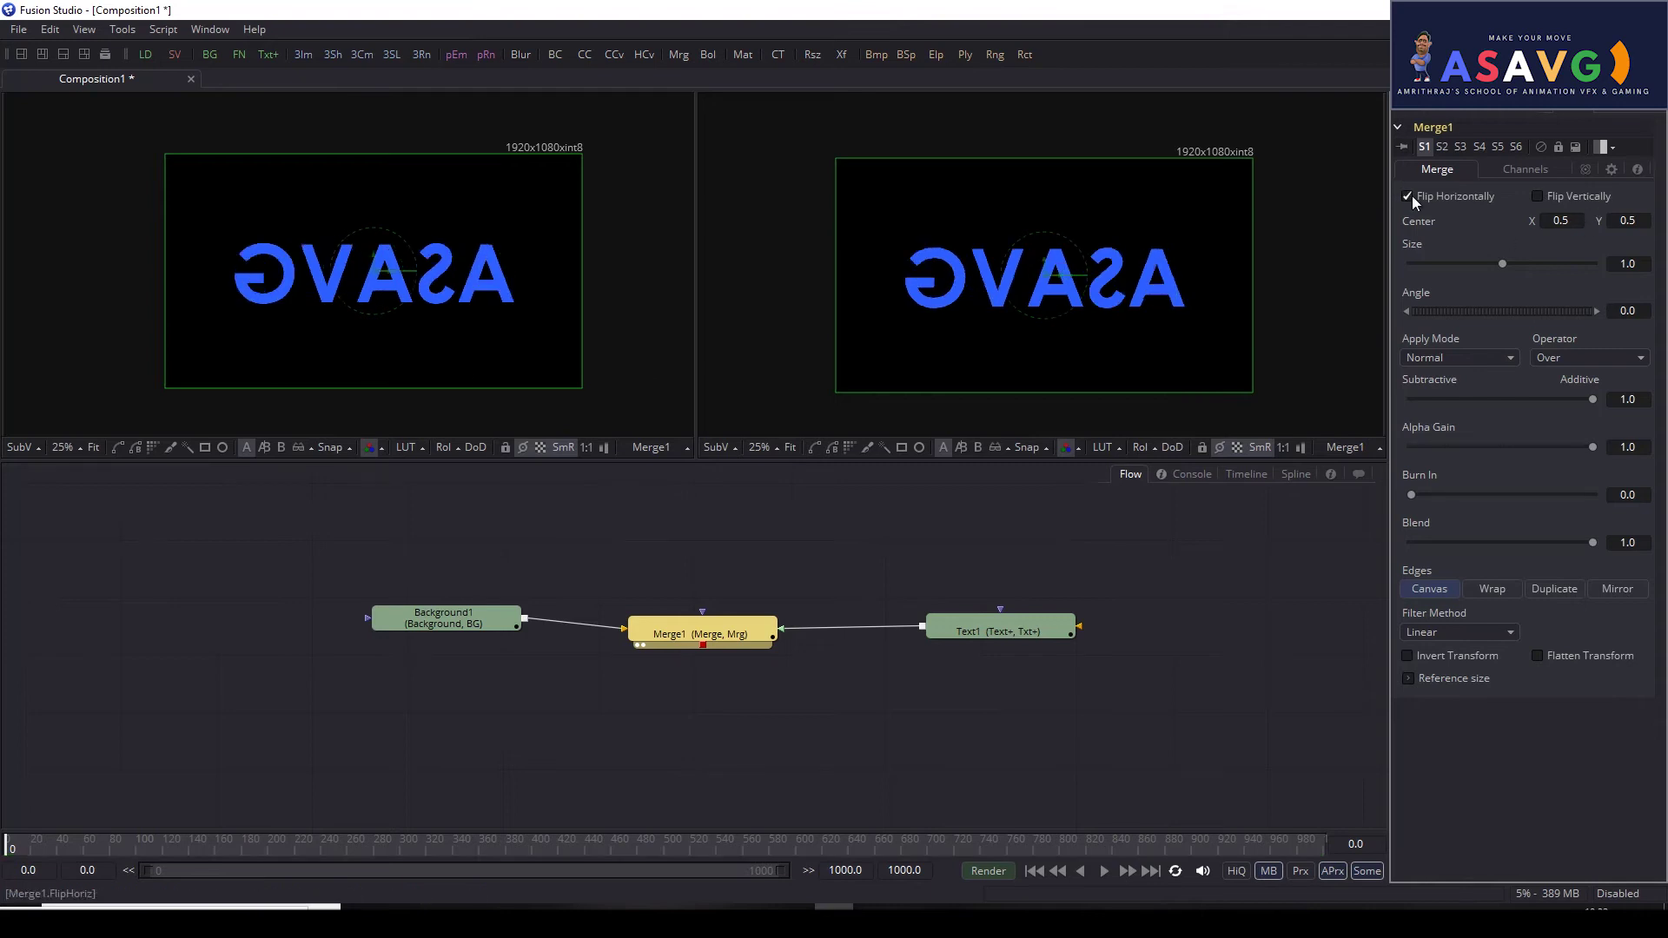
{"action": "left_click", "coordinate": [1545, 197]}
{"action": "left_click", "coordinate": [1411, 196]}
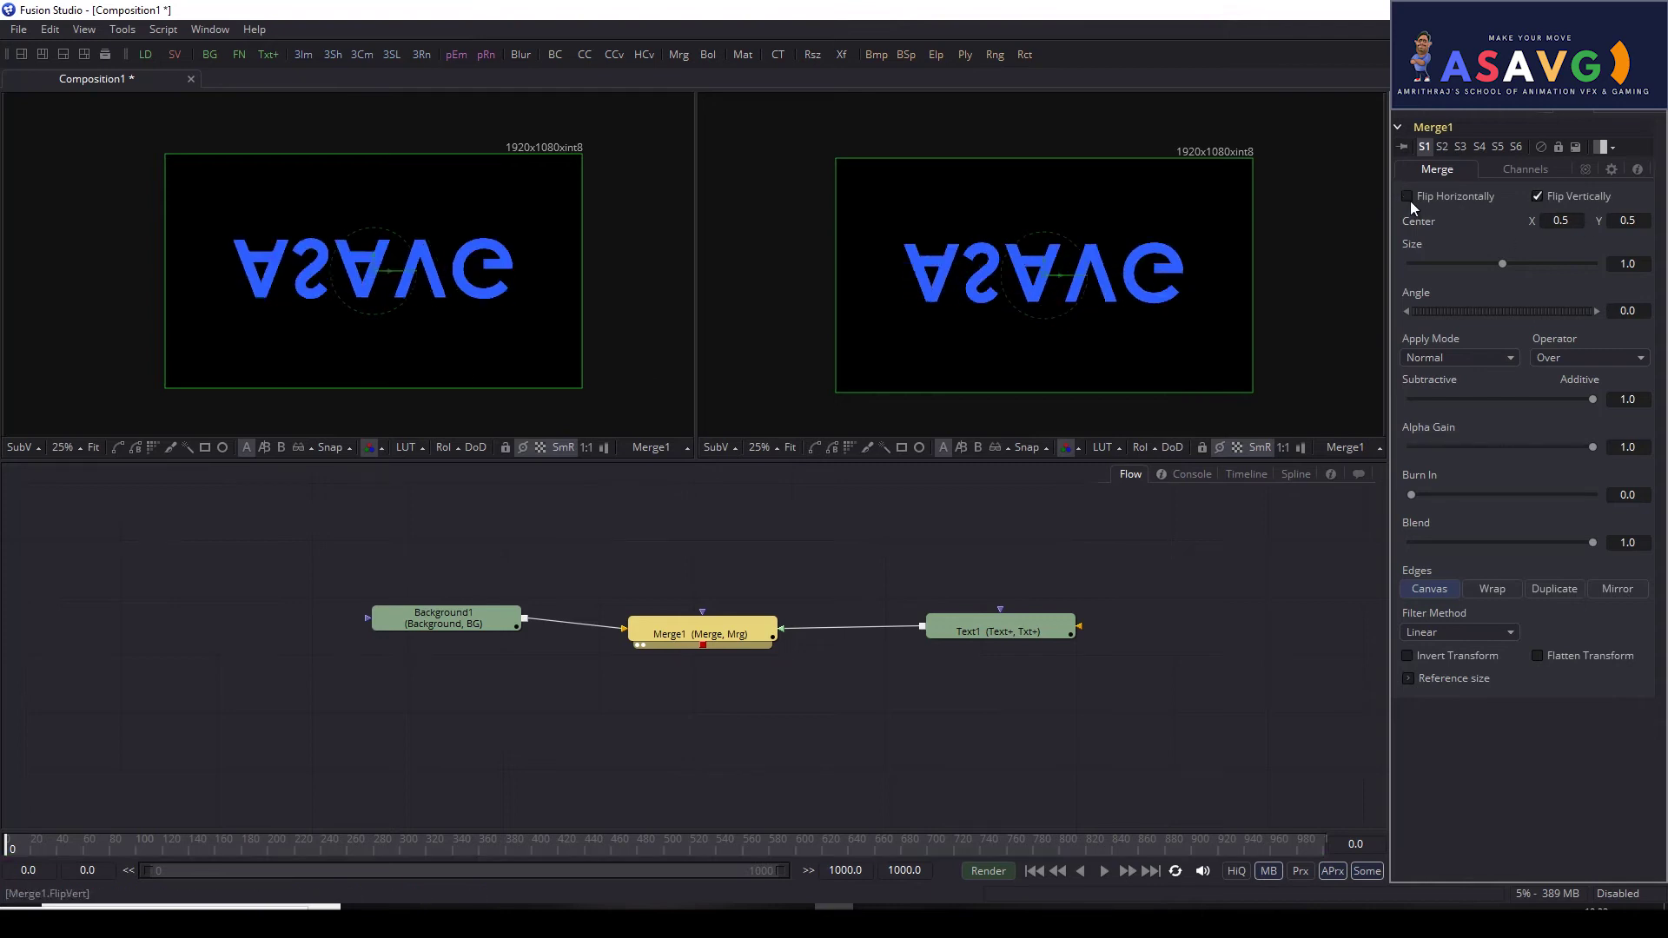
{"action": "left_click", "coordinate": [1545, 196]}
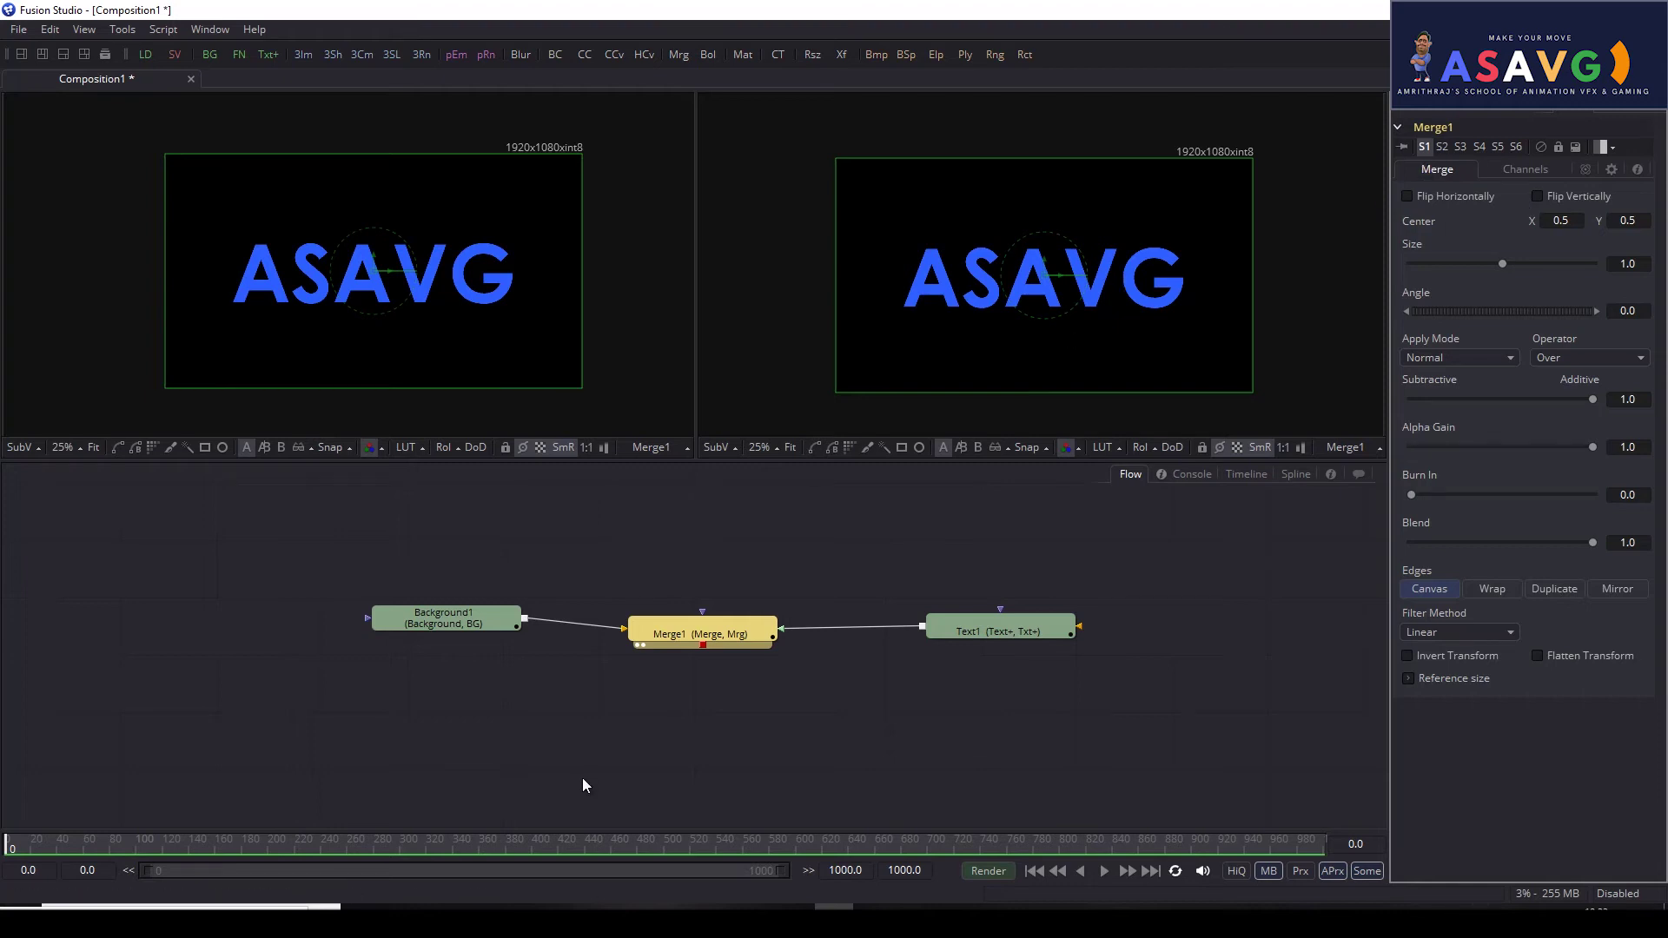
Step: Nudge the Text1 node slightly up and left in the flow
{"action": "left_click_drag", "start_coordinate": [990, 629], "coordinate": [953, 626]}
{"action": "left_click", "coordinate": [716, 635]}
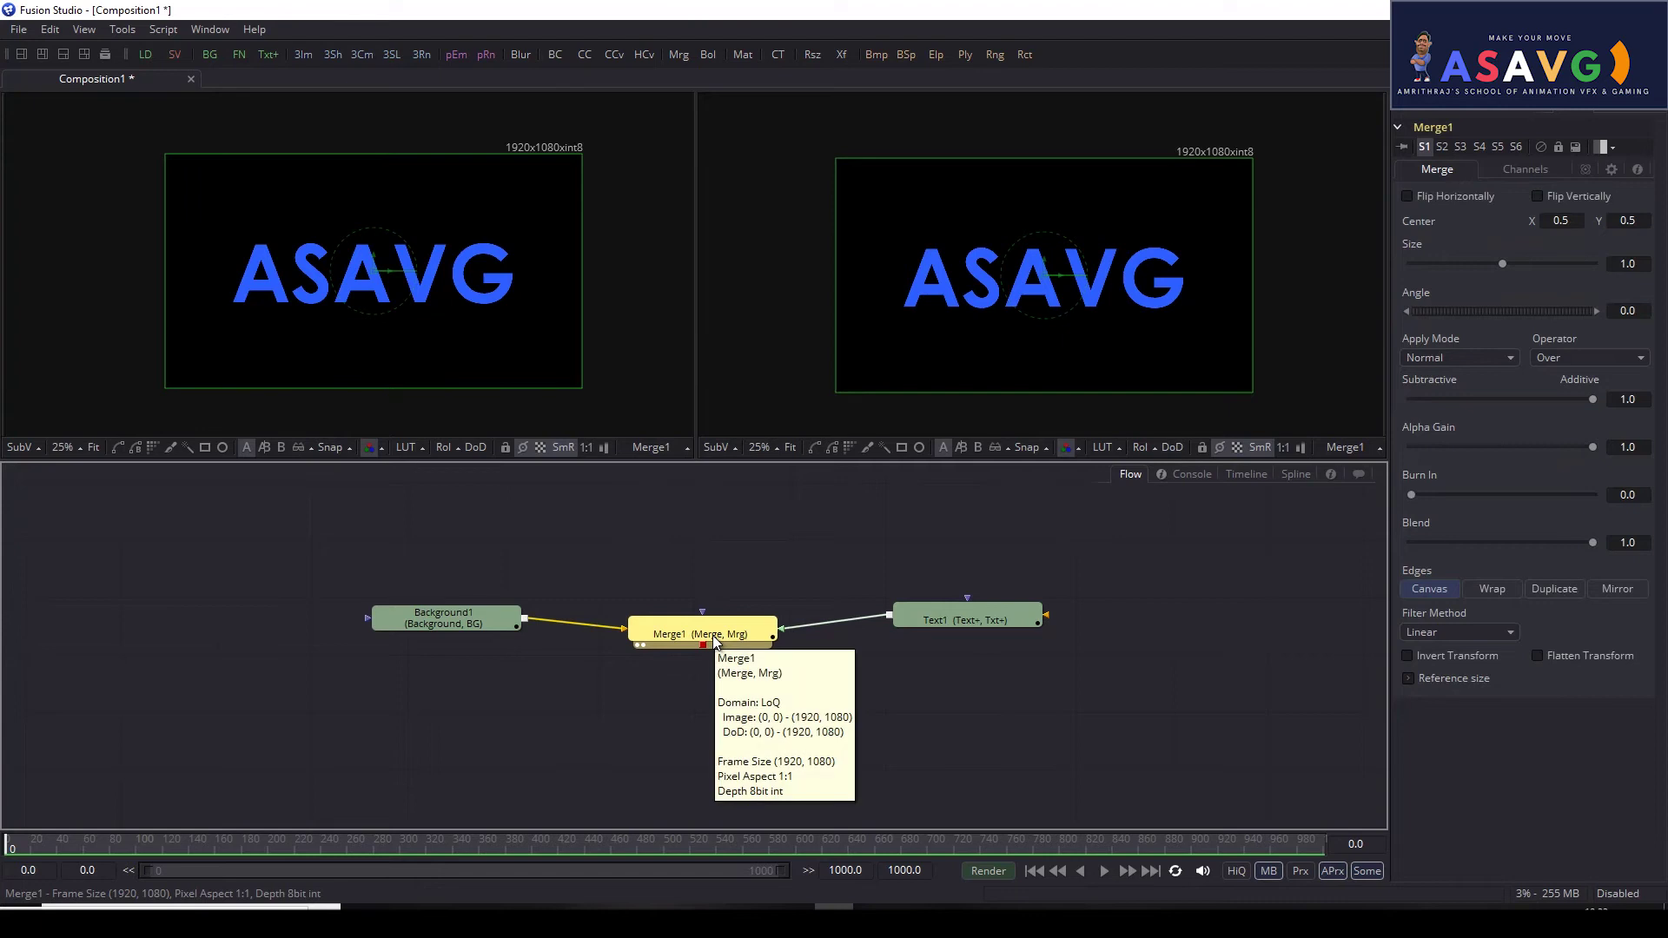
{"action": "left_click", "coordinate": [976, 616]}
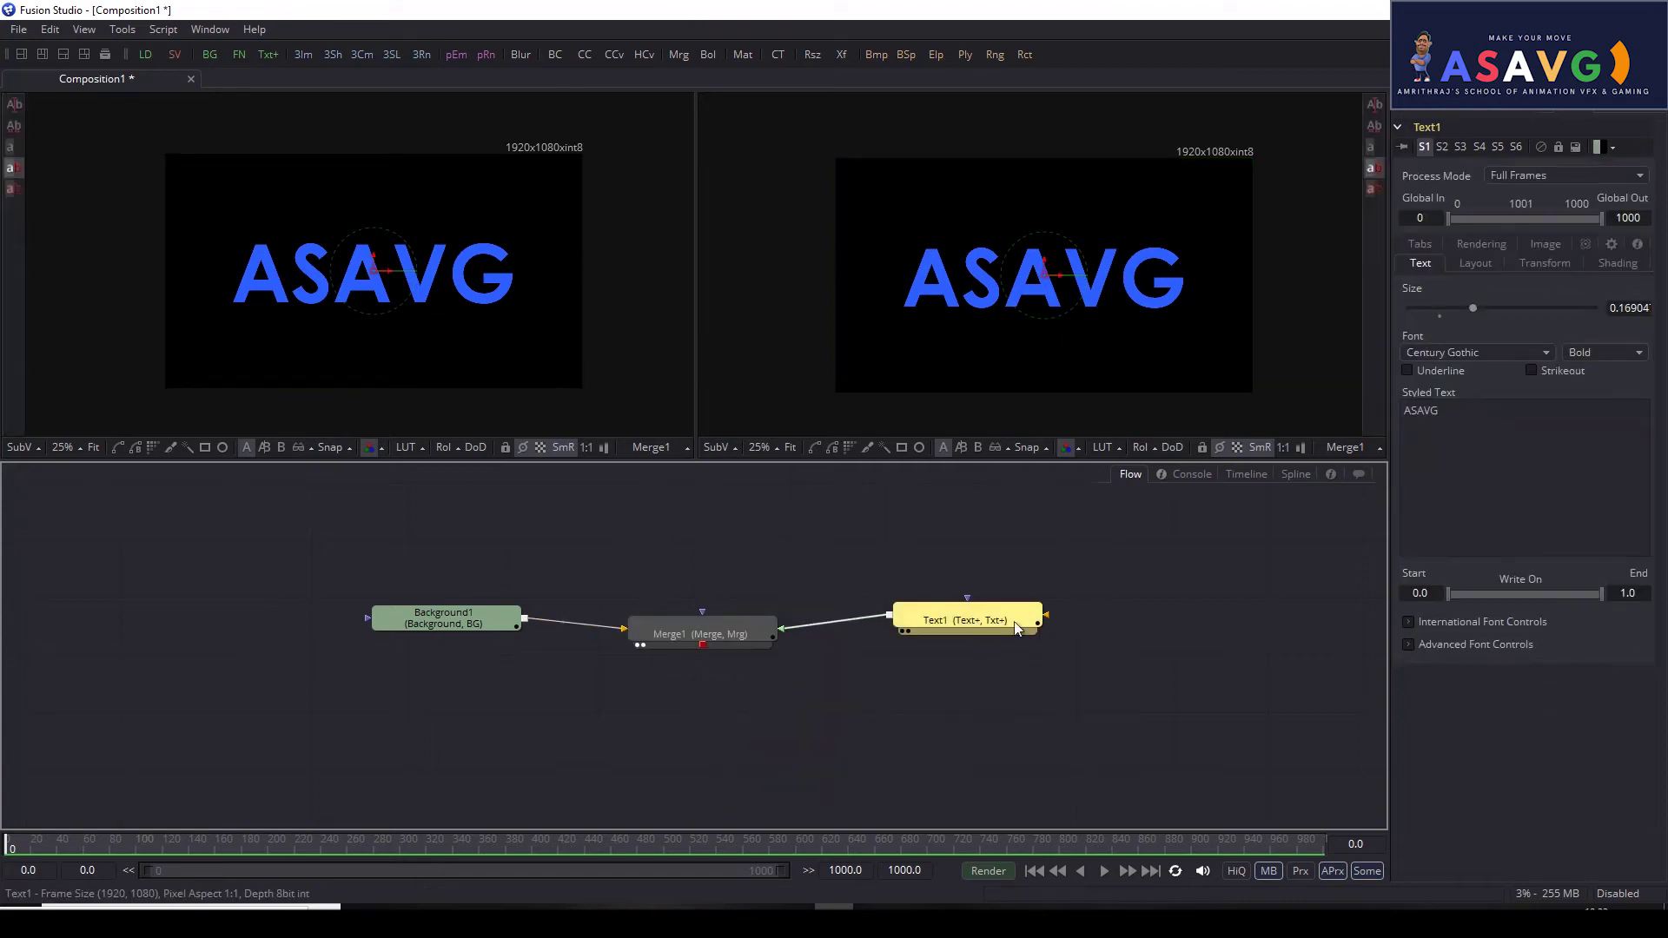
Step: Add a trial Polygon mask, delete it, then inspect Text1, Merge1 and Background1
{"action": "left_click", "coordinate": [118, 449]}
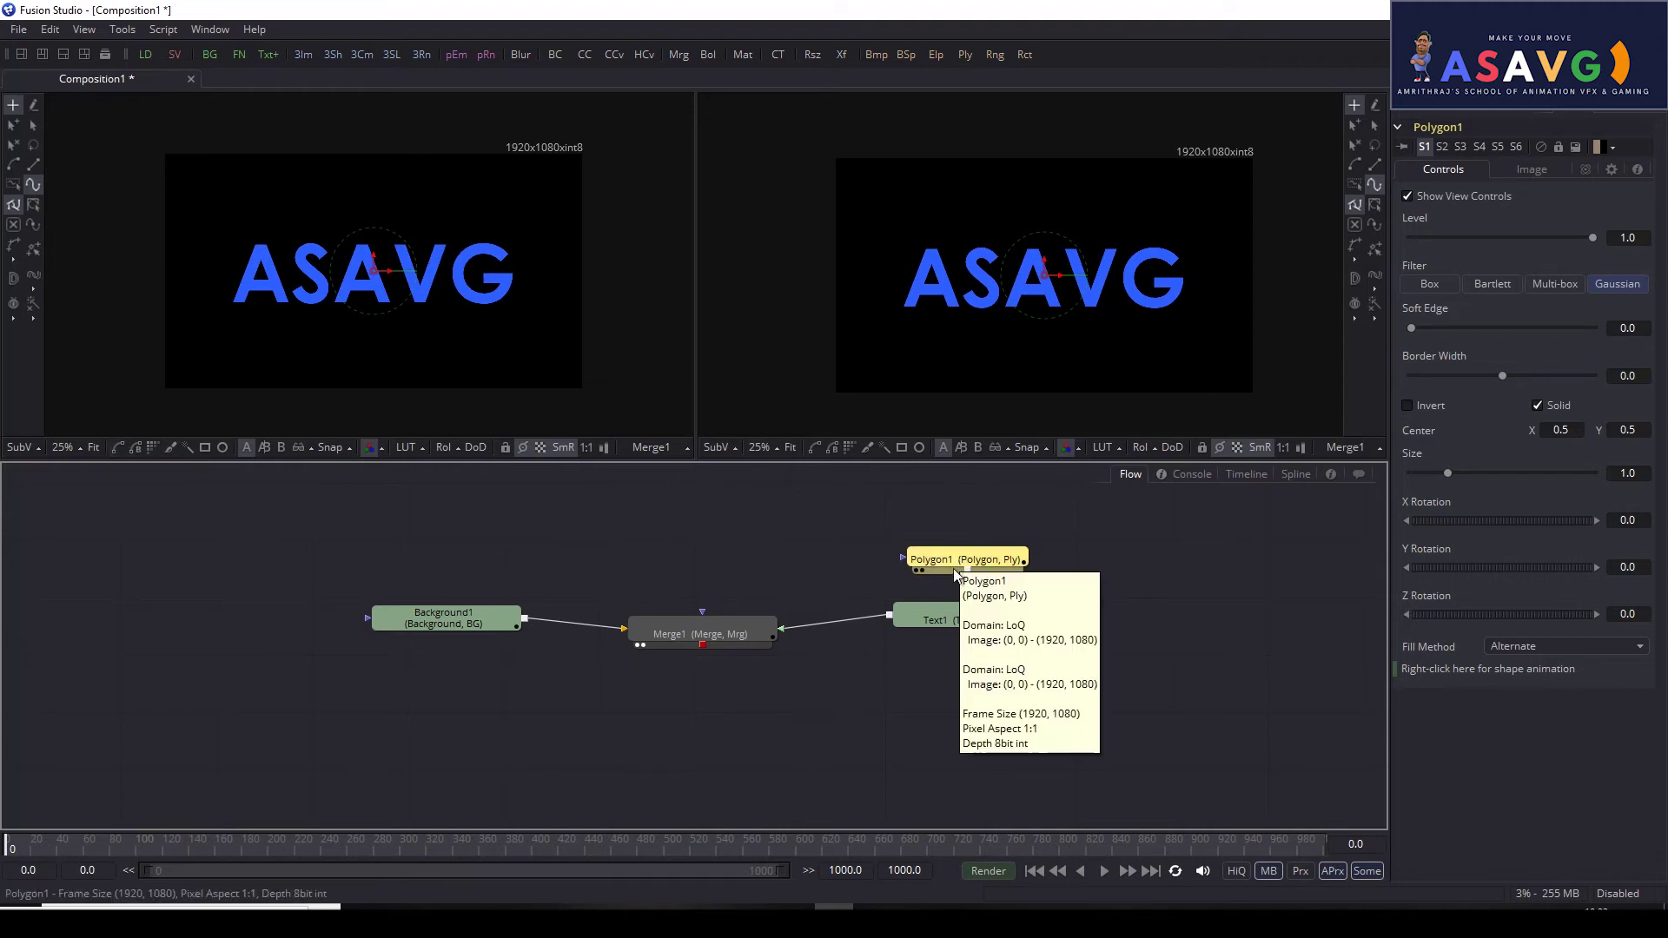
{"action": "key", "text": "Delete"}
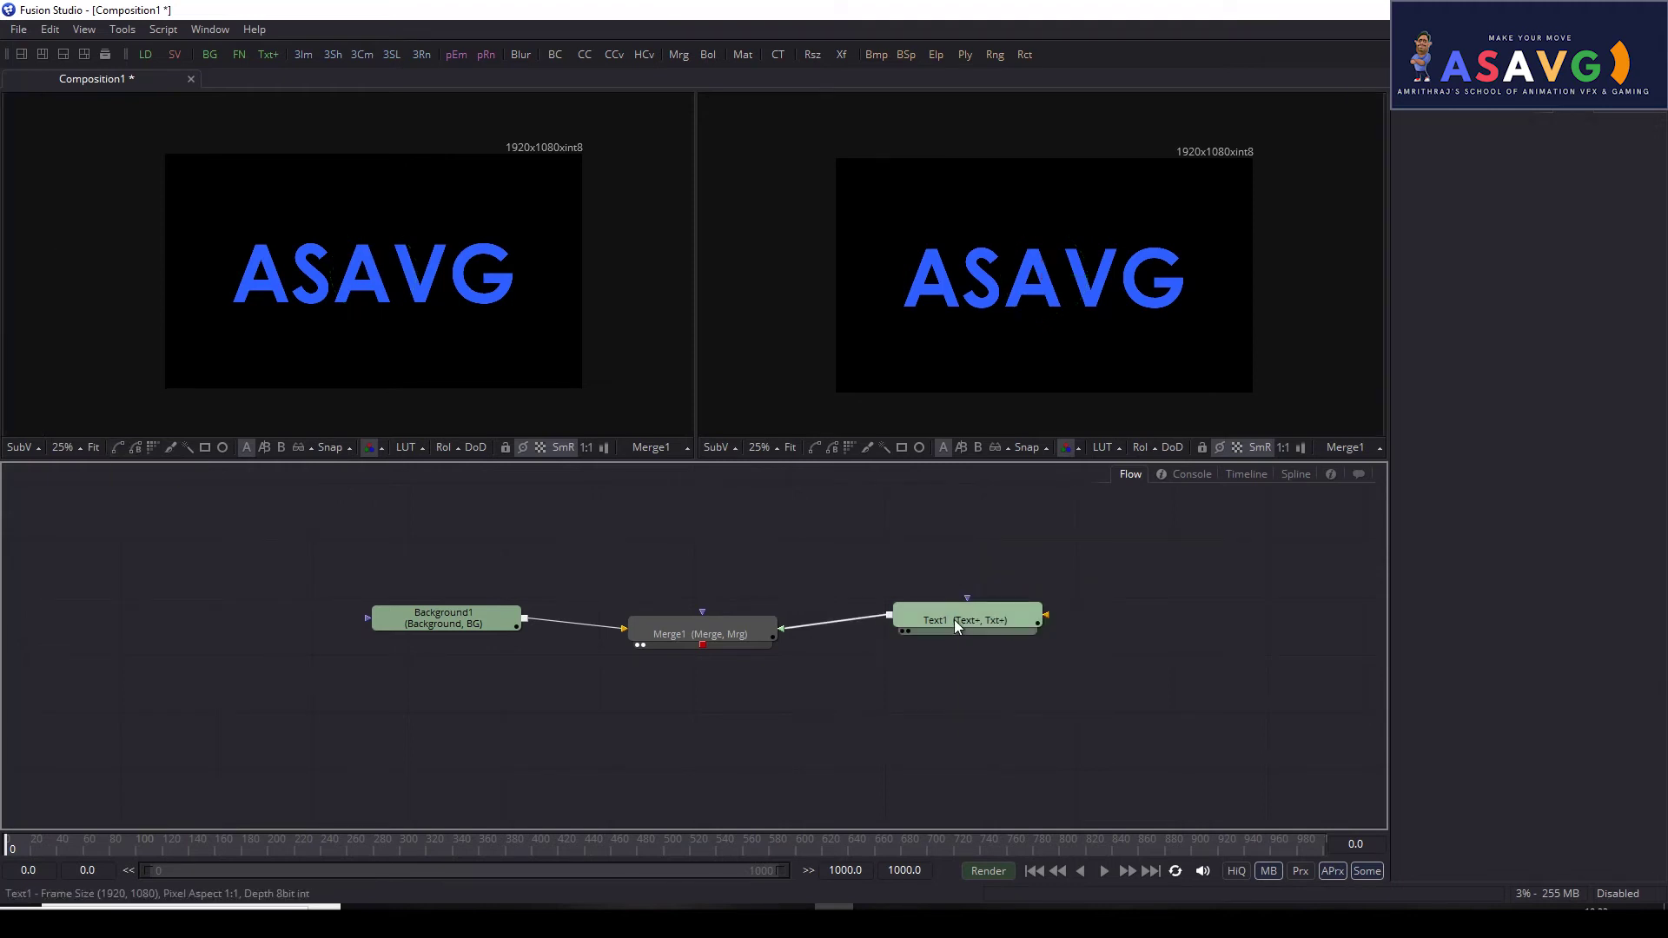
{"action": "left_click", "coordinate": [953, 618]}
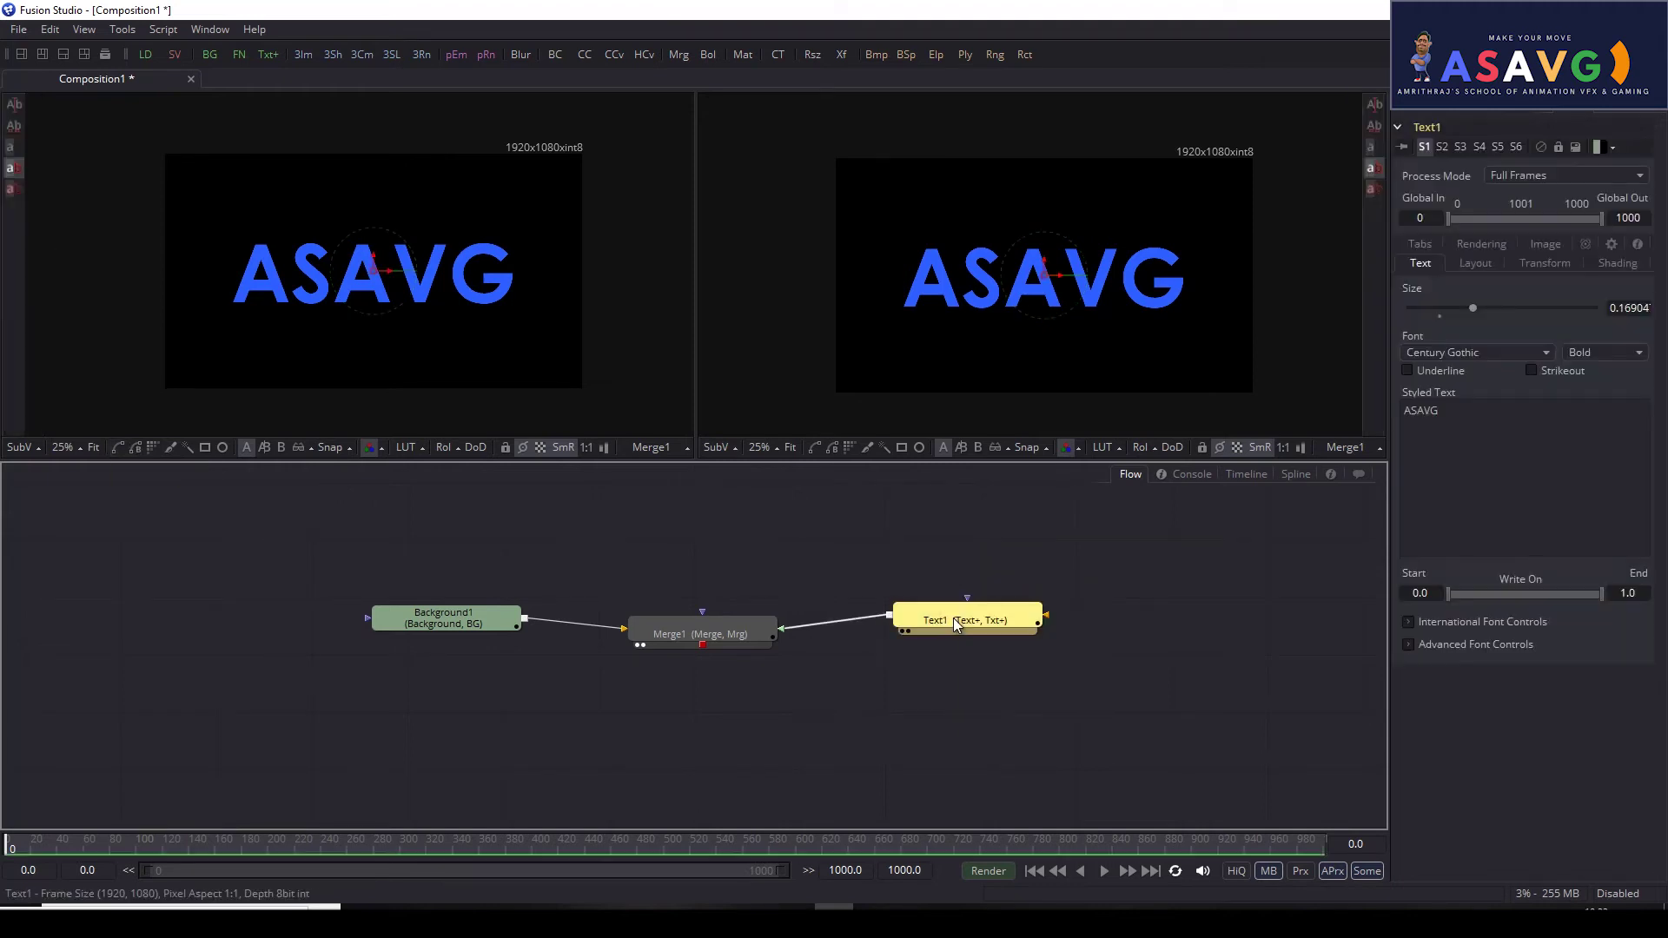
{"action": "left_click", "coordinate": [734, 634]}
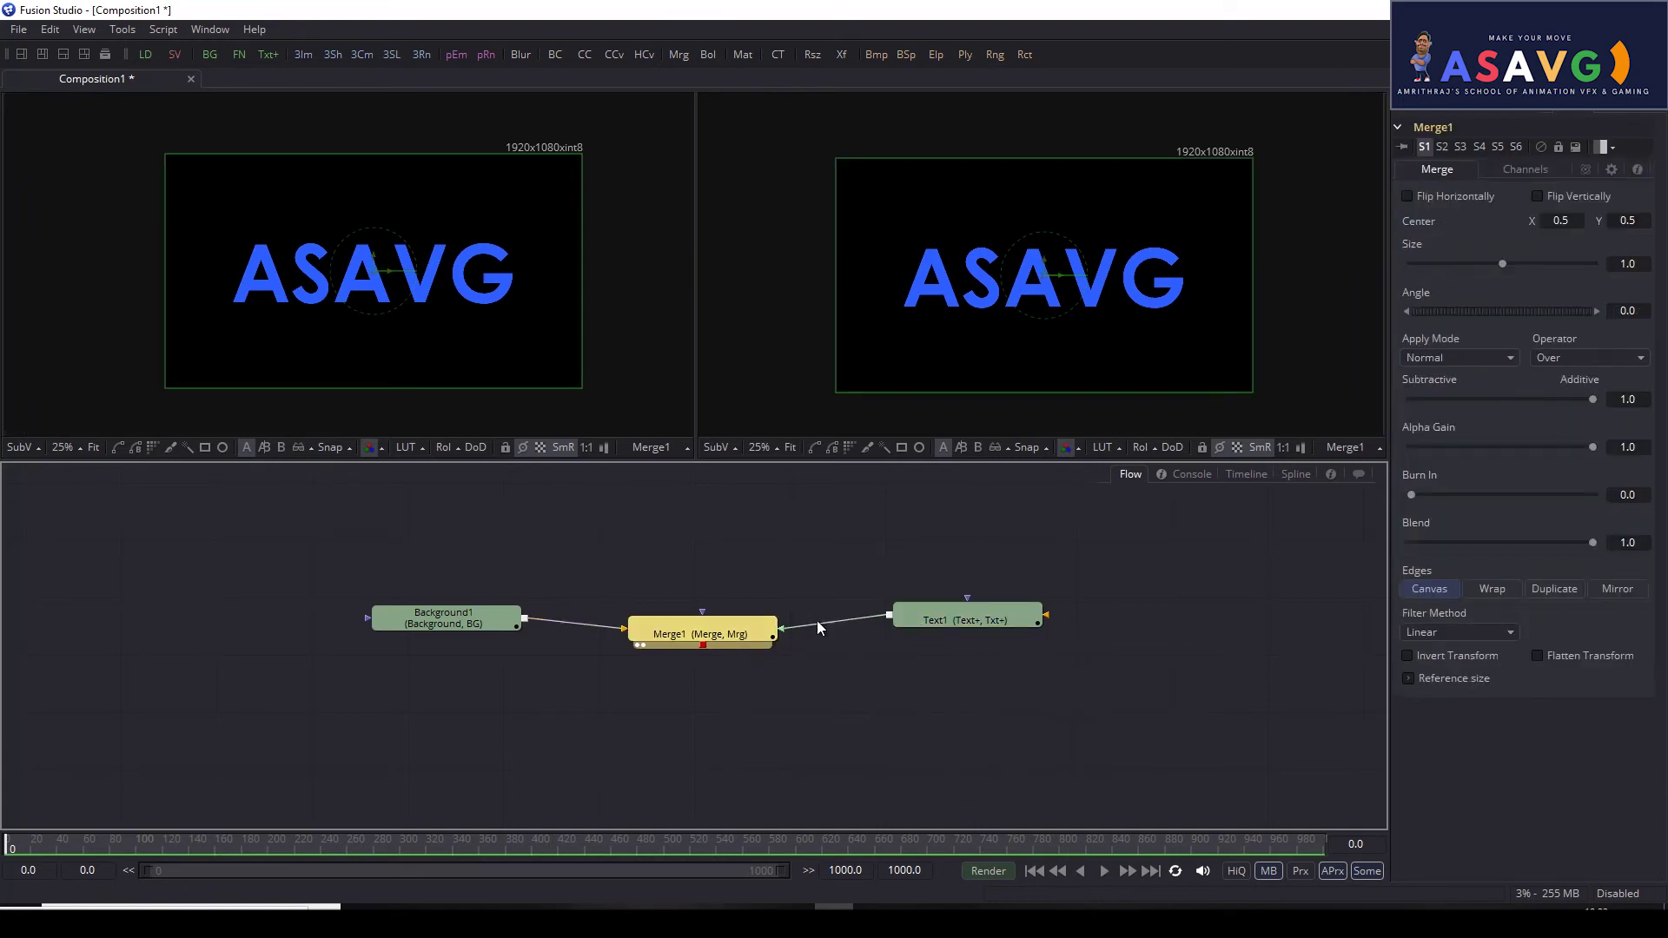
{"action": "left_click", "coordinate": [433, 629]}
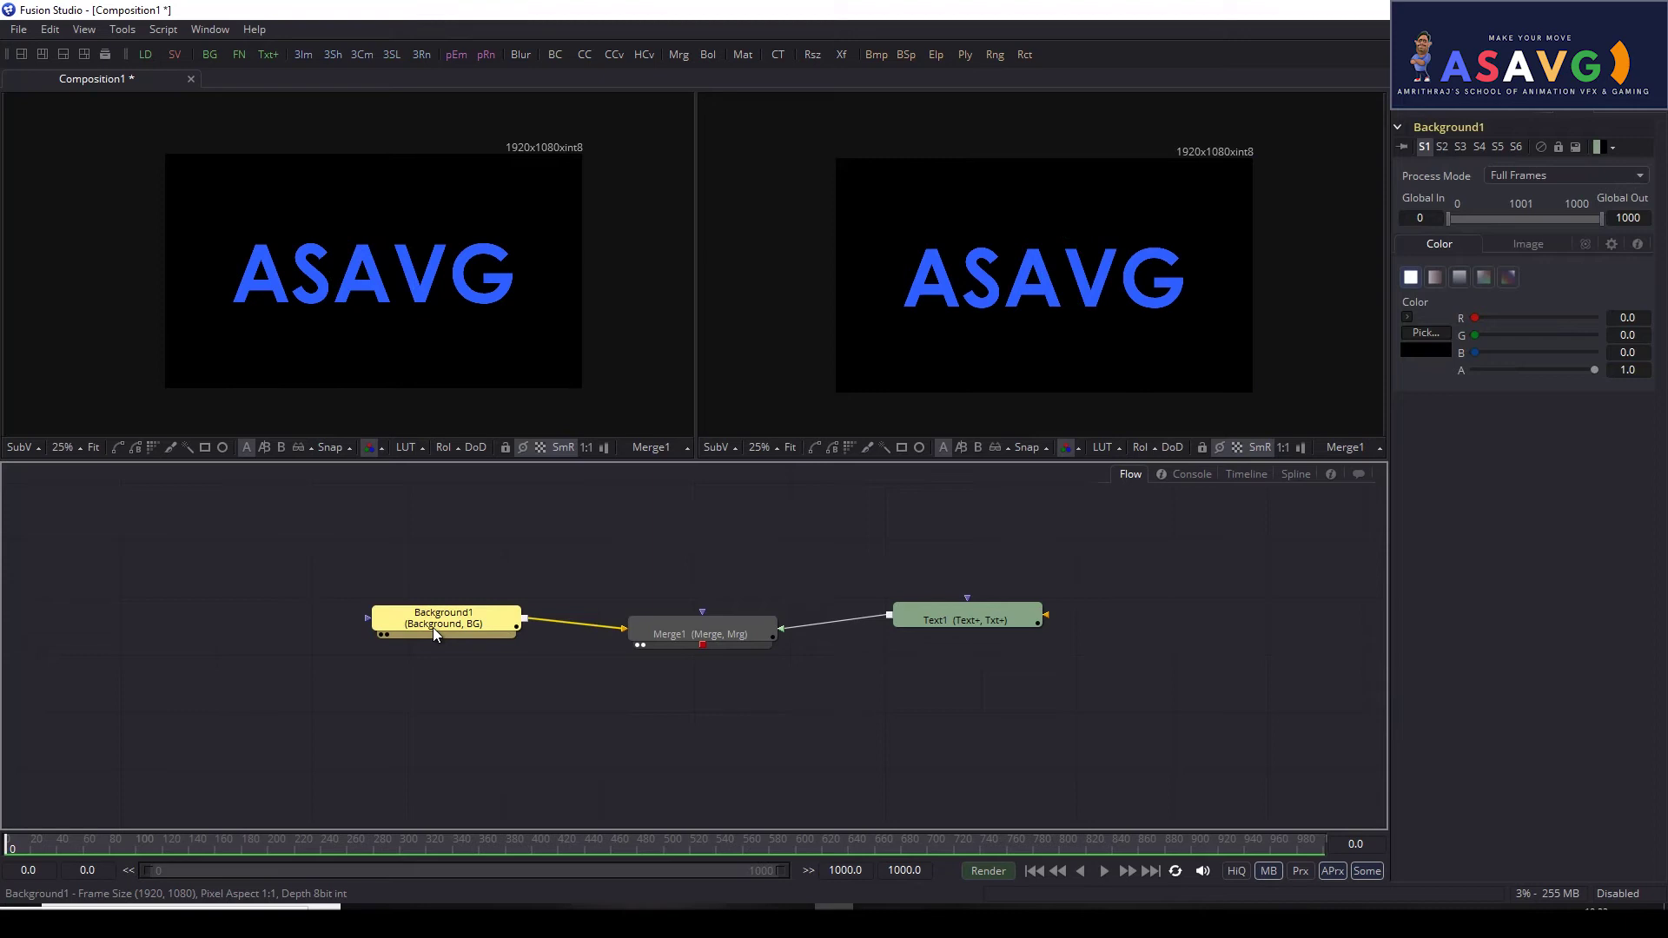
{"action": "left_click", "coordinate": [974, 618]}
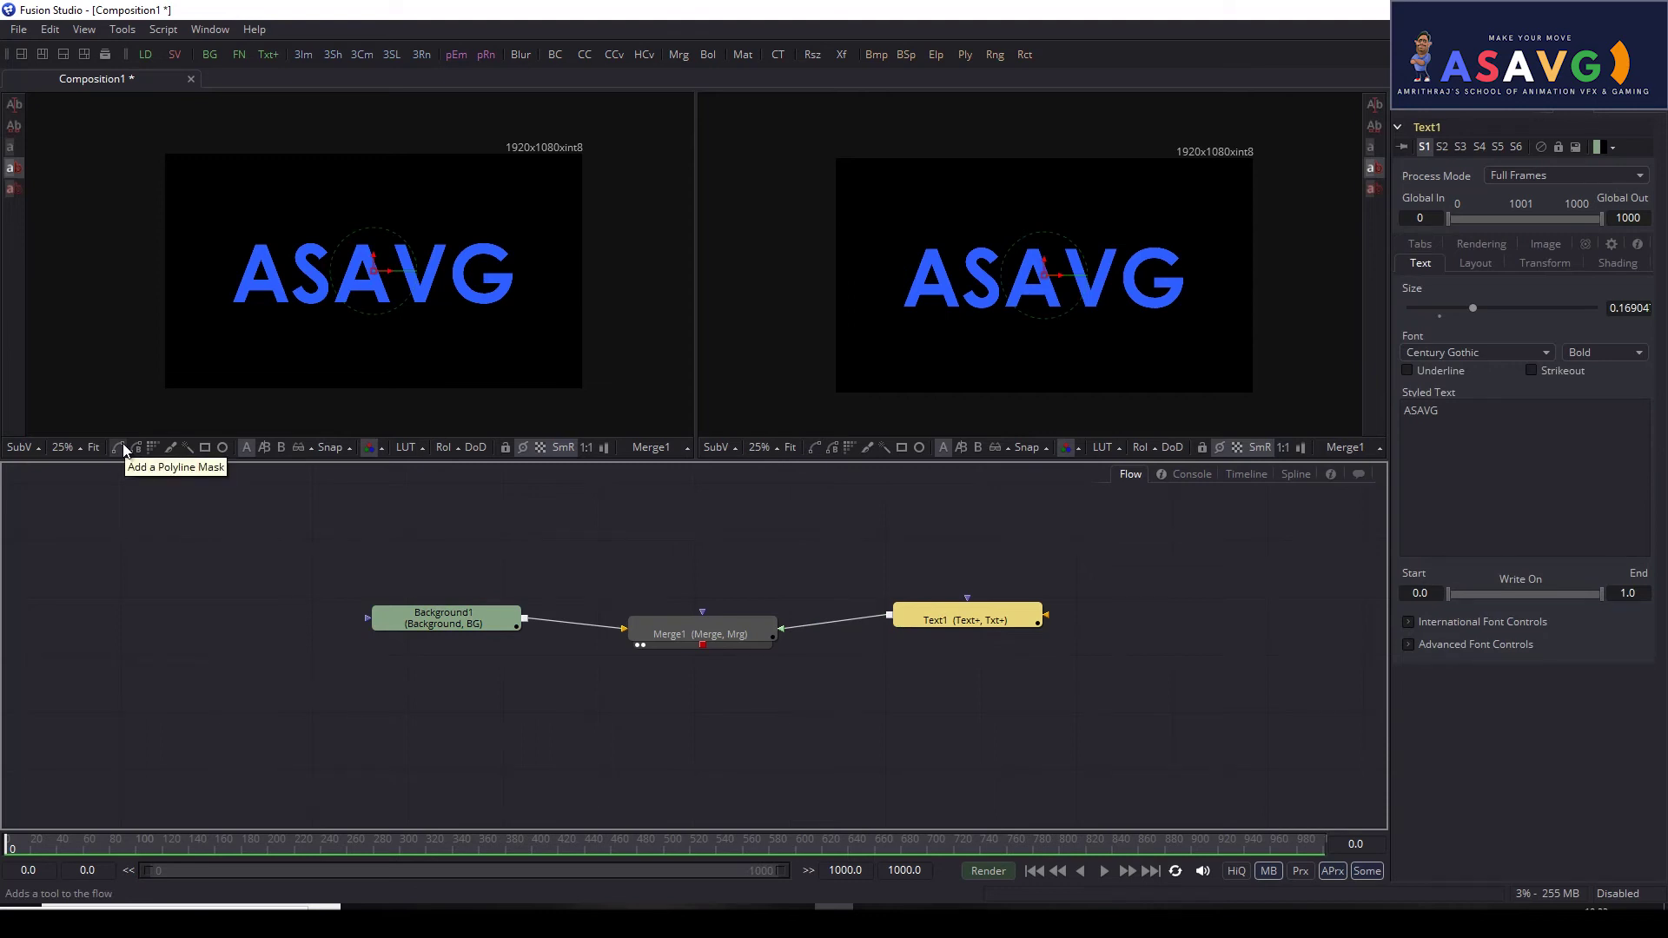
Step: Draw a four-point Polygon mask around the ASAVG text, try moving it, then delete the Polygon node
{"action": "left_click", "coordinate": [122, 448]}
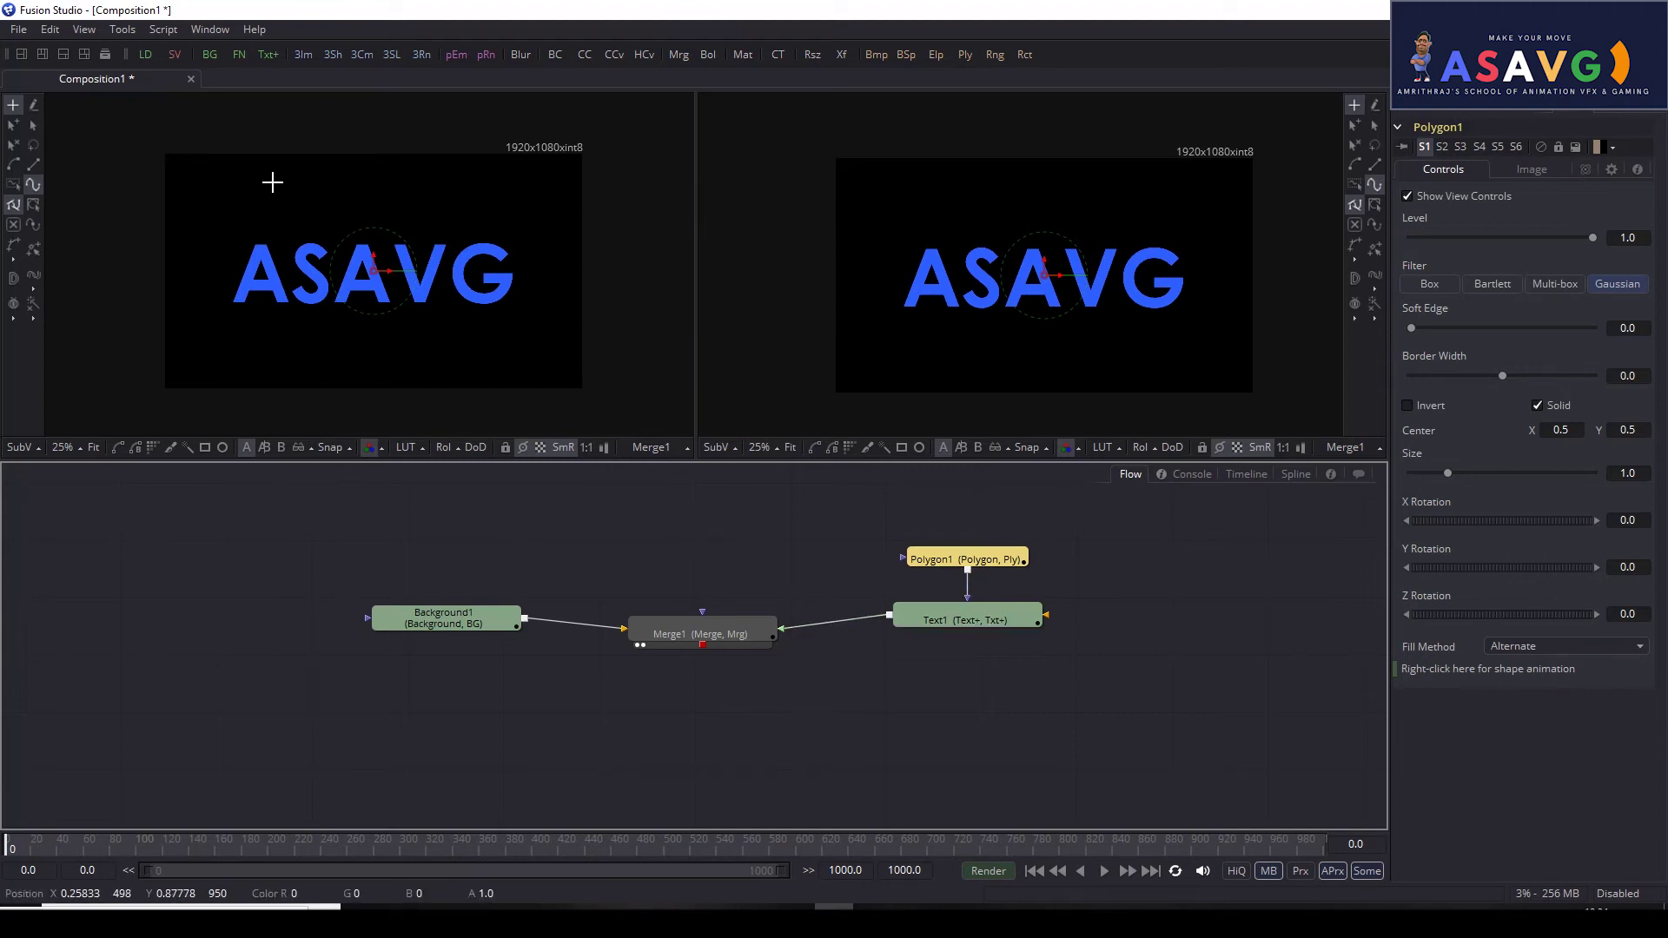
{"action": "left_click_drag", "start_coordinate": [272, 180], "coordinate": [314, 180]}
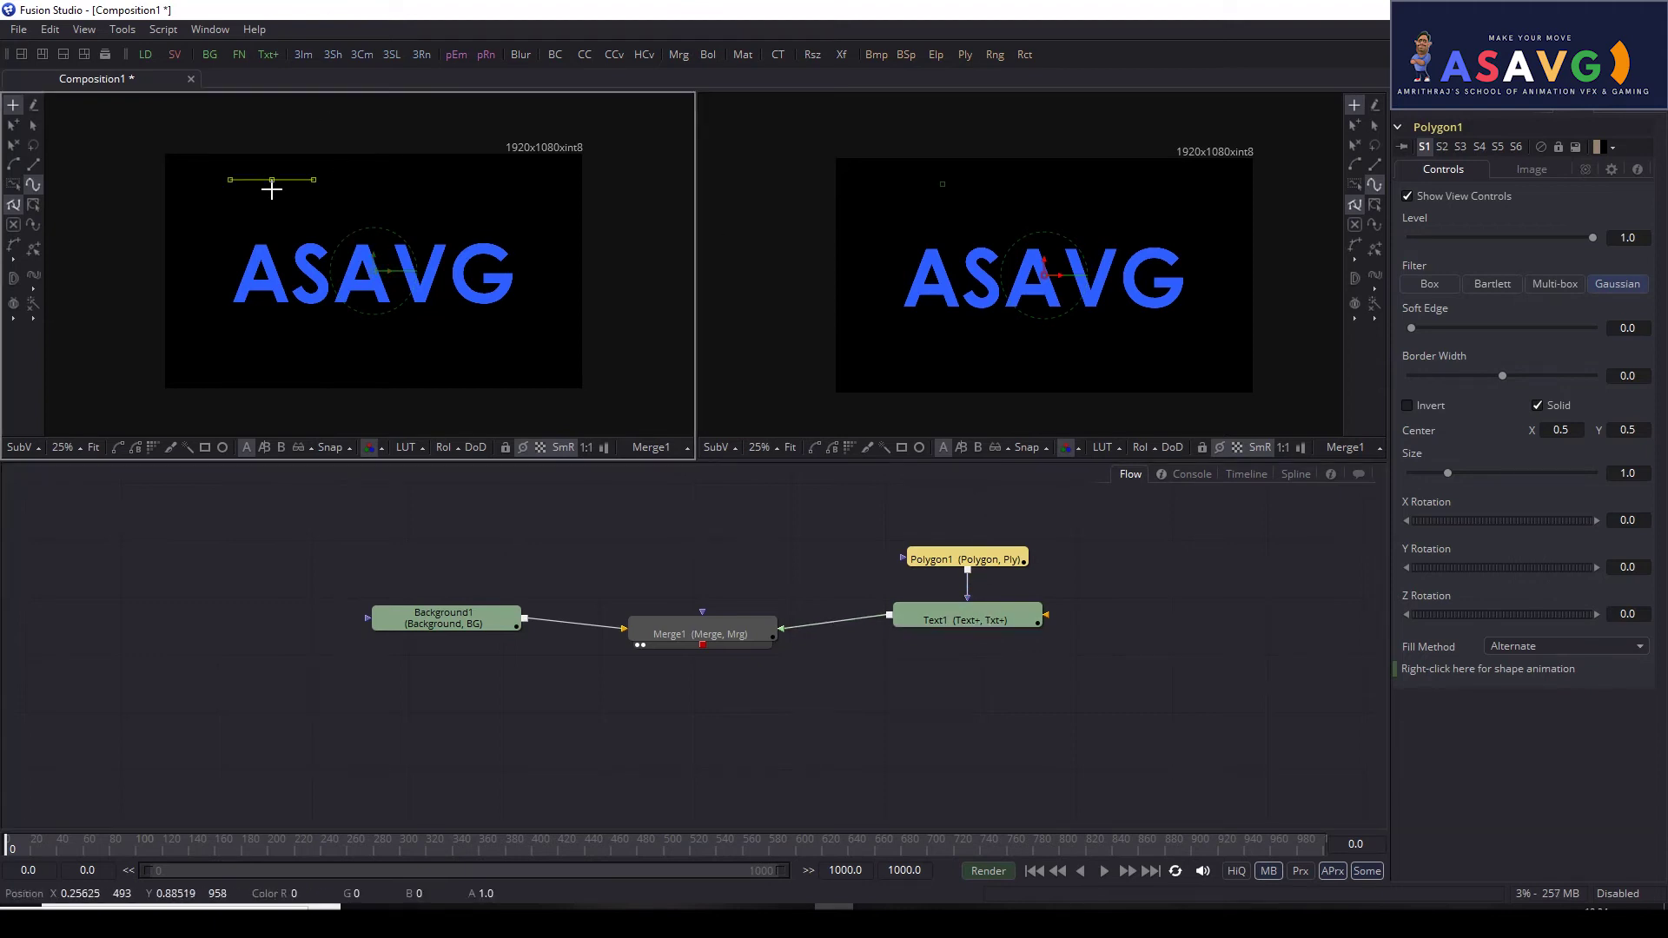
{"action": "left_click", "coordinate": [231, 358]}
{"action": "left_click", "coordinate": [486, 355]}
{"action": "left_click", "coordinate": [513, 186]}
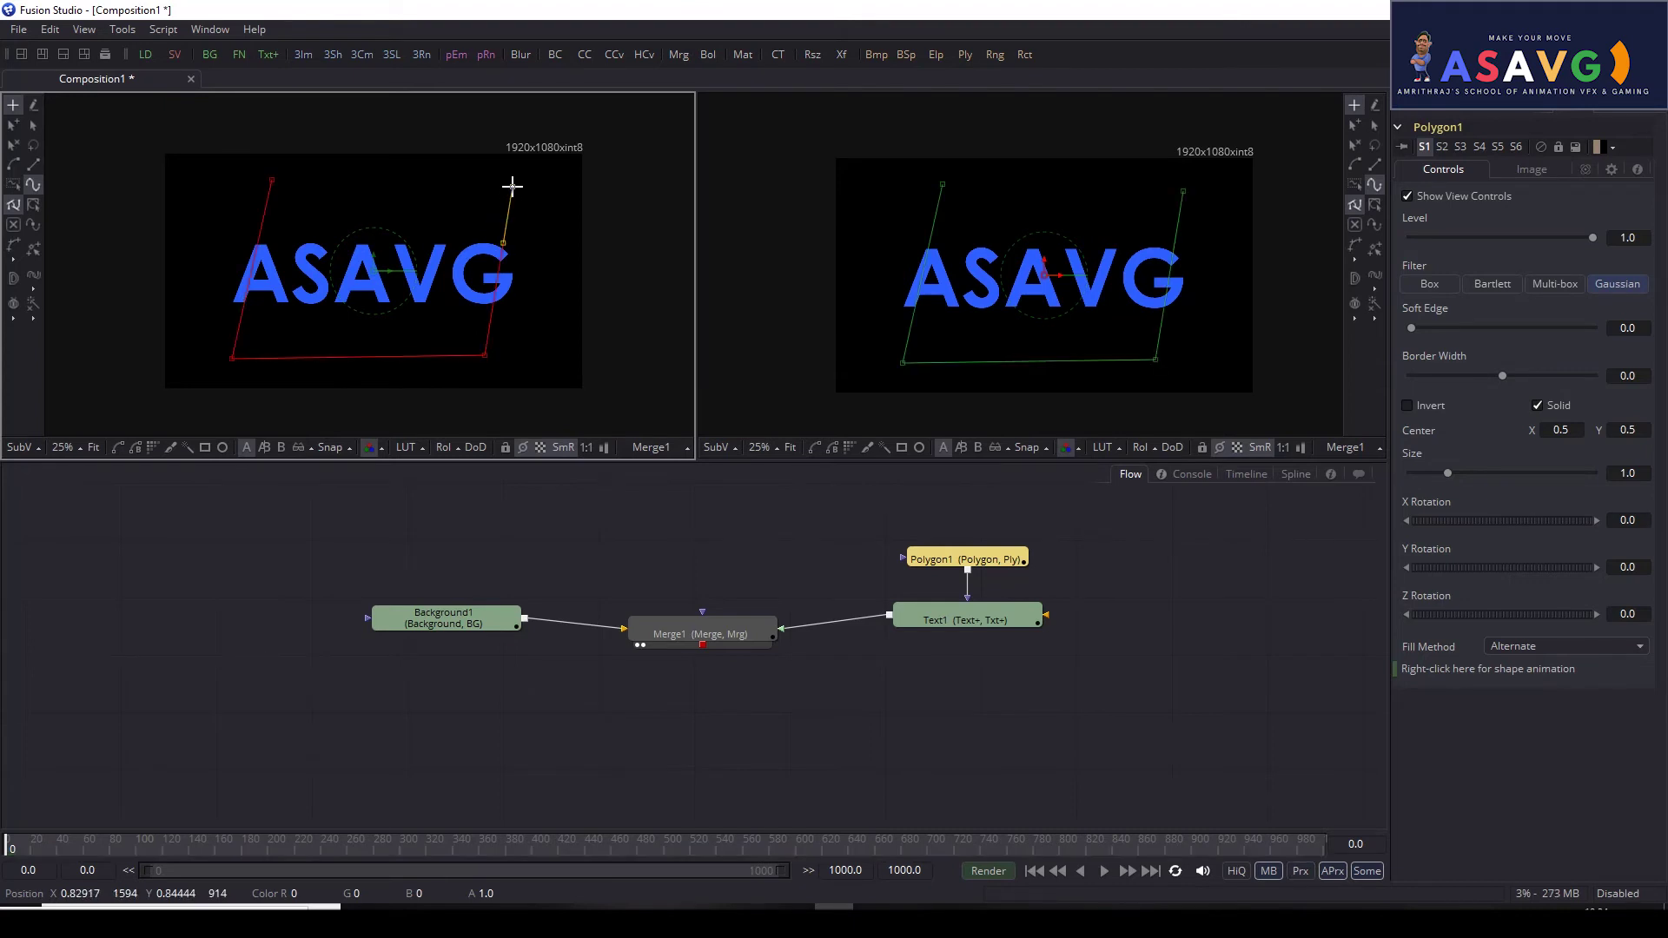
{"action": "left_click", "coordinate": [273, 182]}
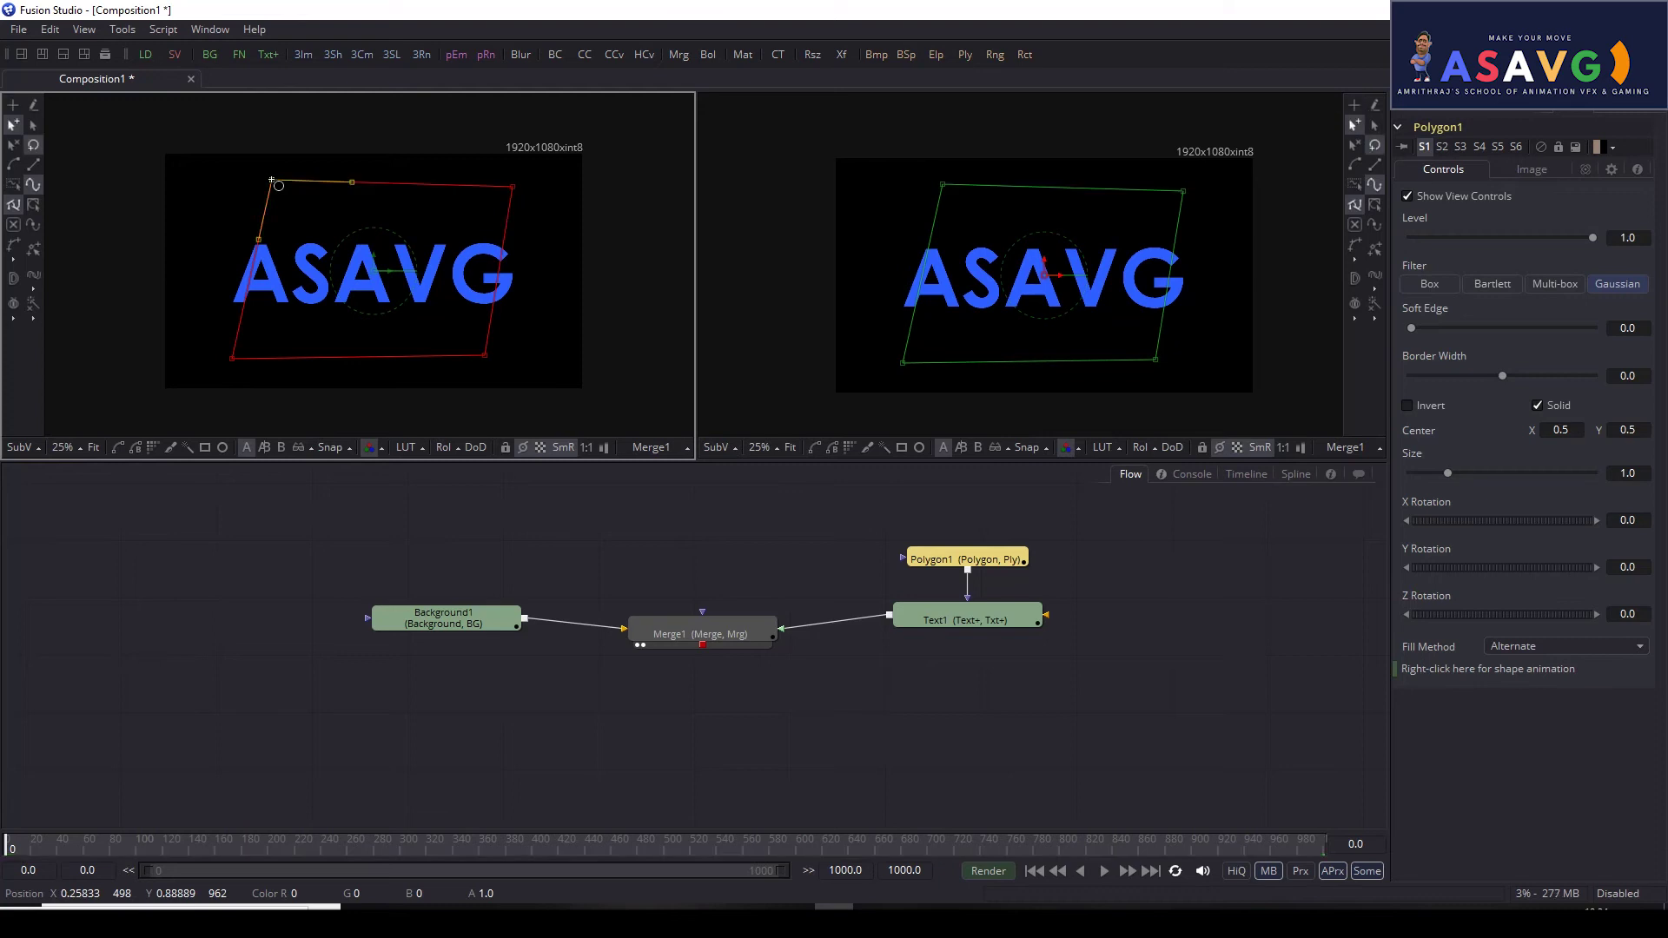
{"action": "mouse_move", "coordinate": [382, 277]}
{"action": "left_mouse_down"}
{"action": "mouse_move", "coordinate": [503, 270]}
{"action": "mouse_move", "coordinate": [144, 279]}
{"action": "left_mouse_up"}
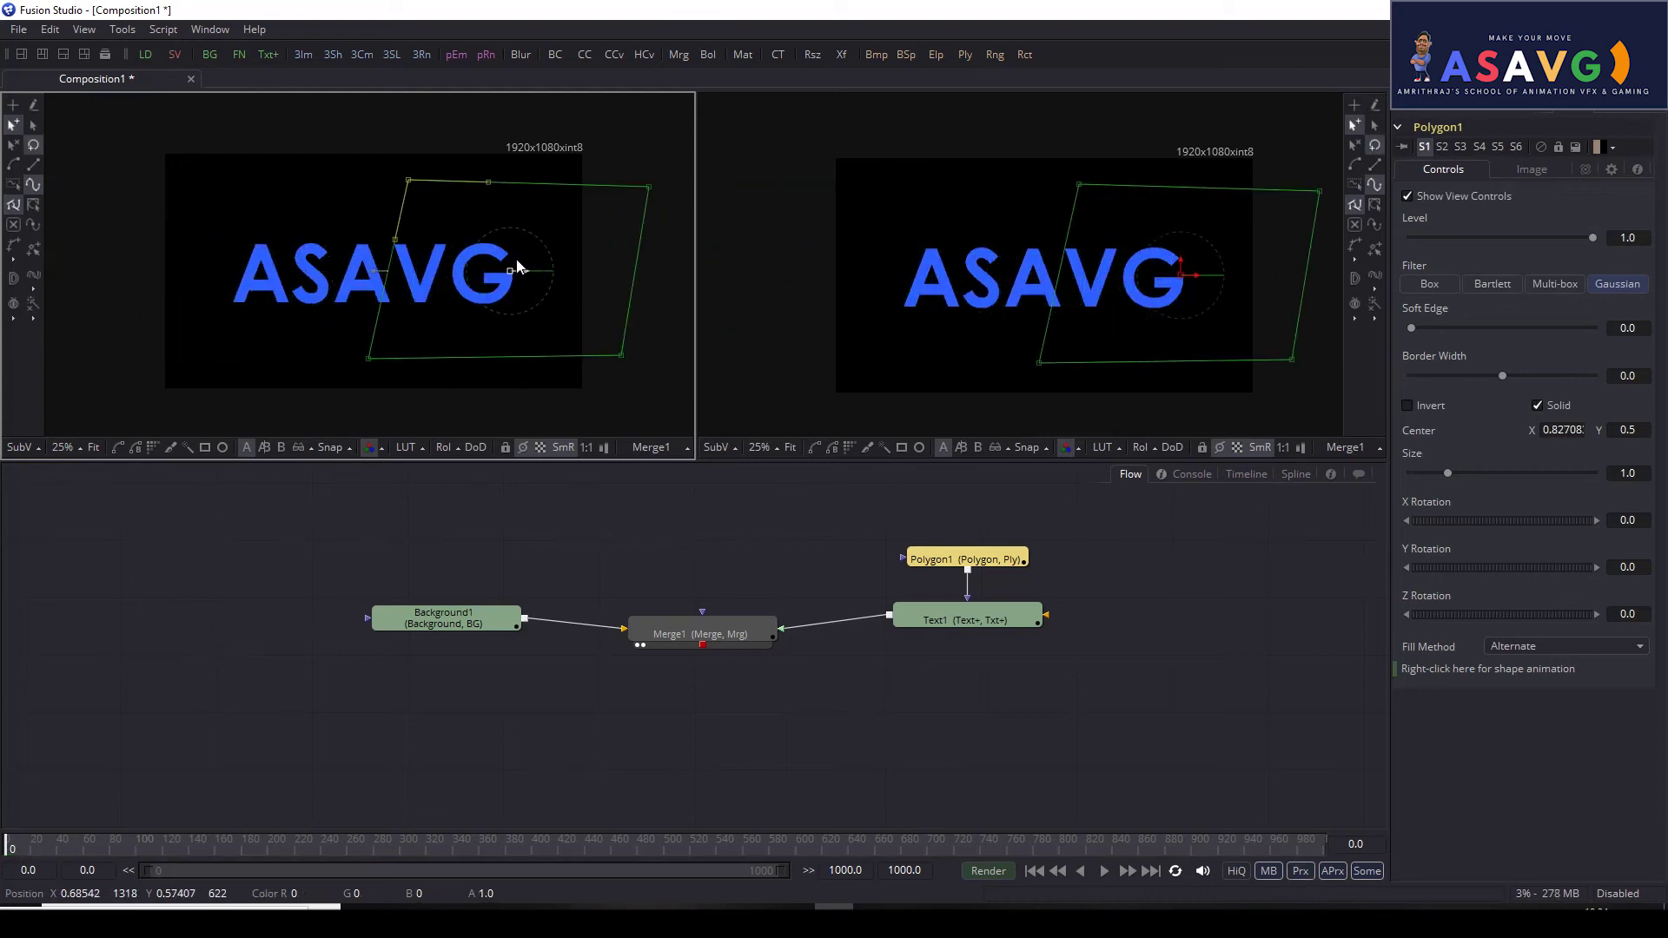
{"action": "key", "text": "ctrl+z"}
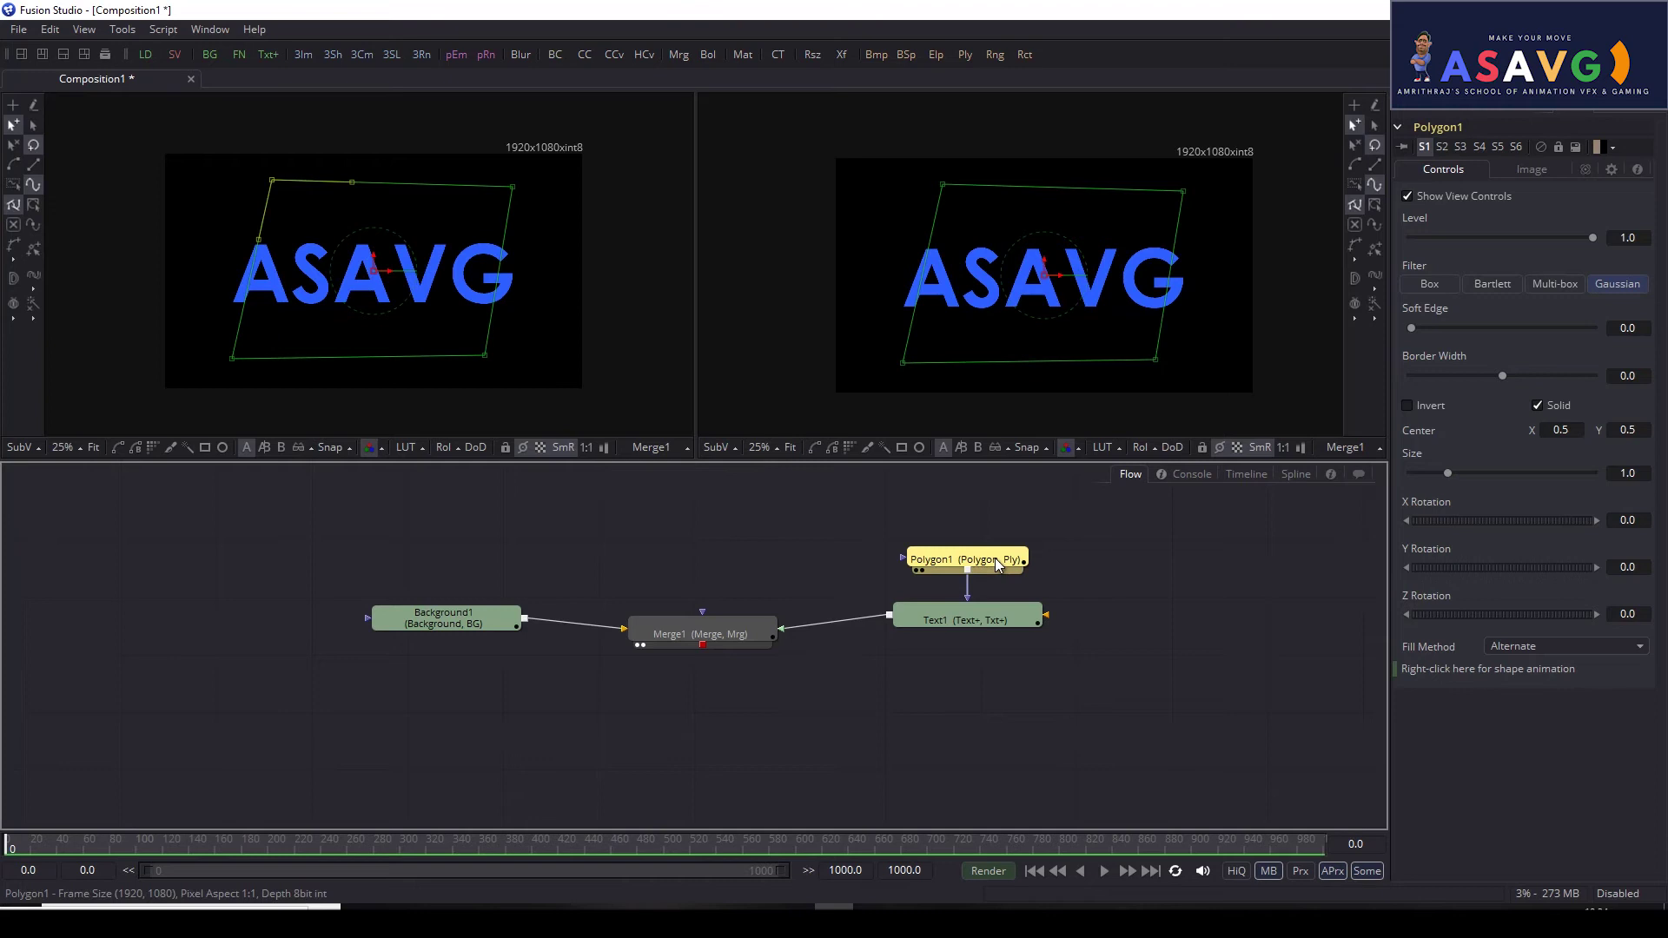
{"action": "key", "text": "Delete"}
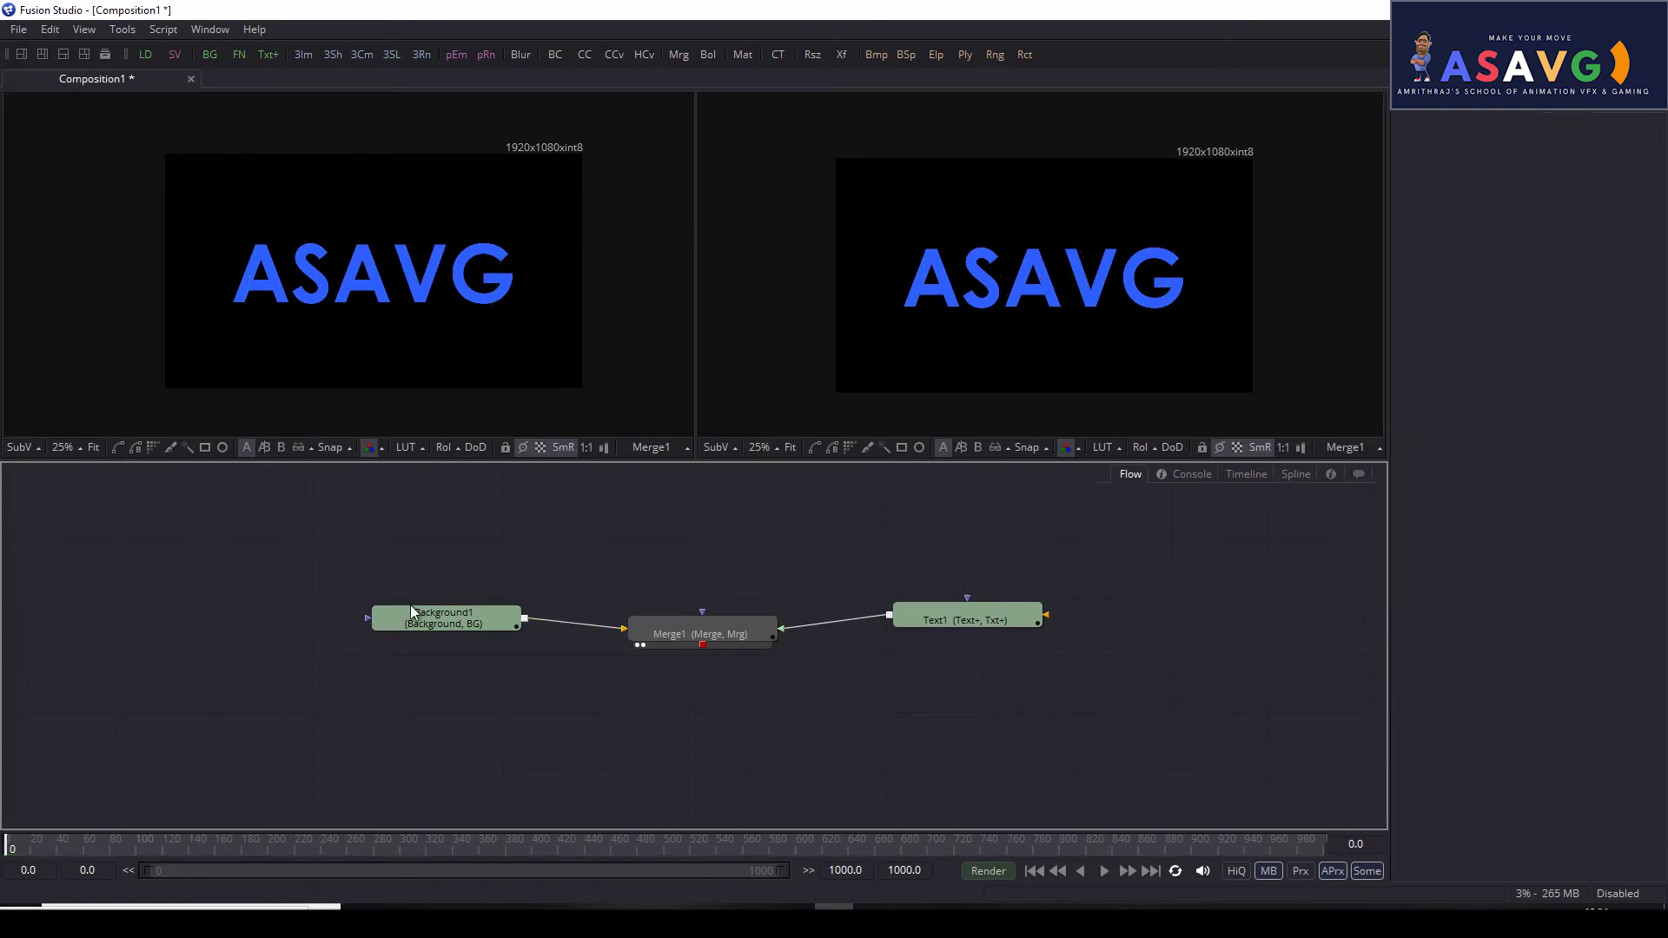
{"action": "left_click", "coordinate": [683, 643]}
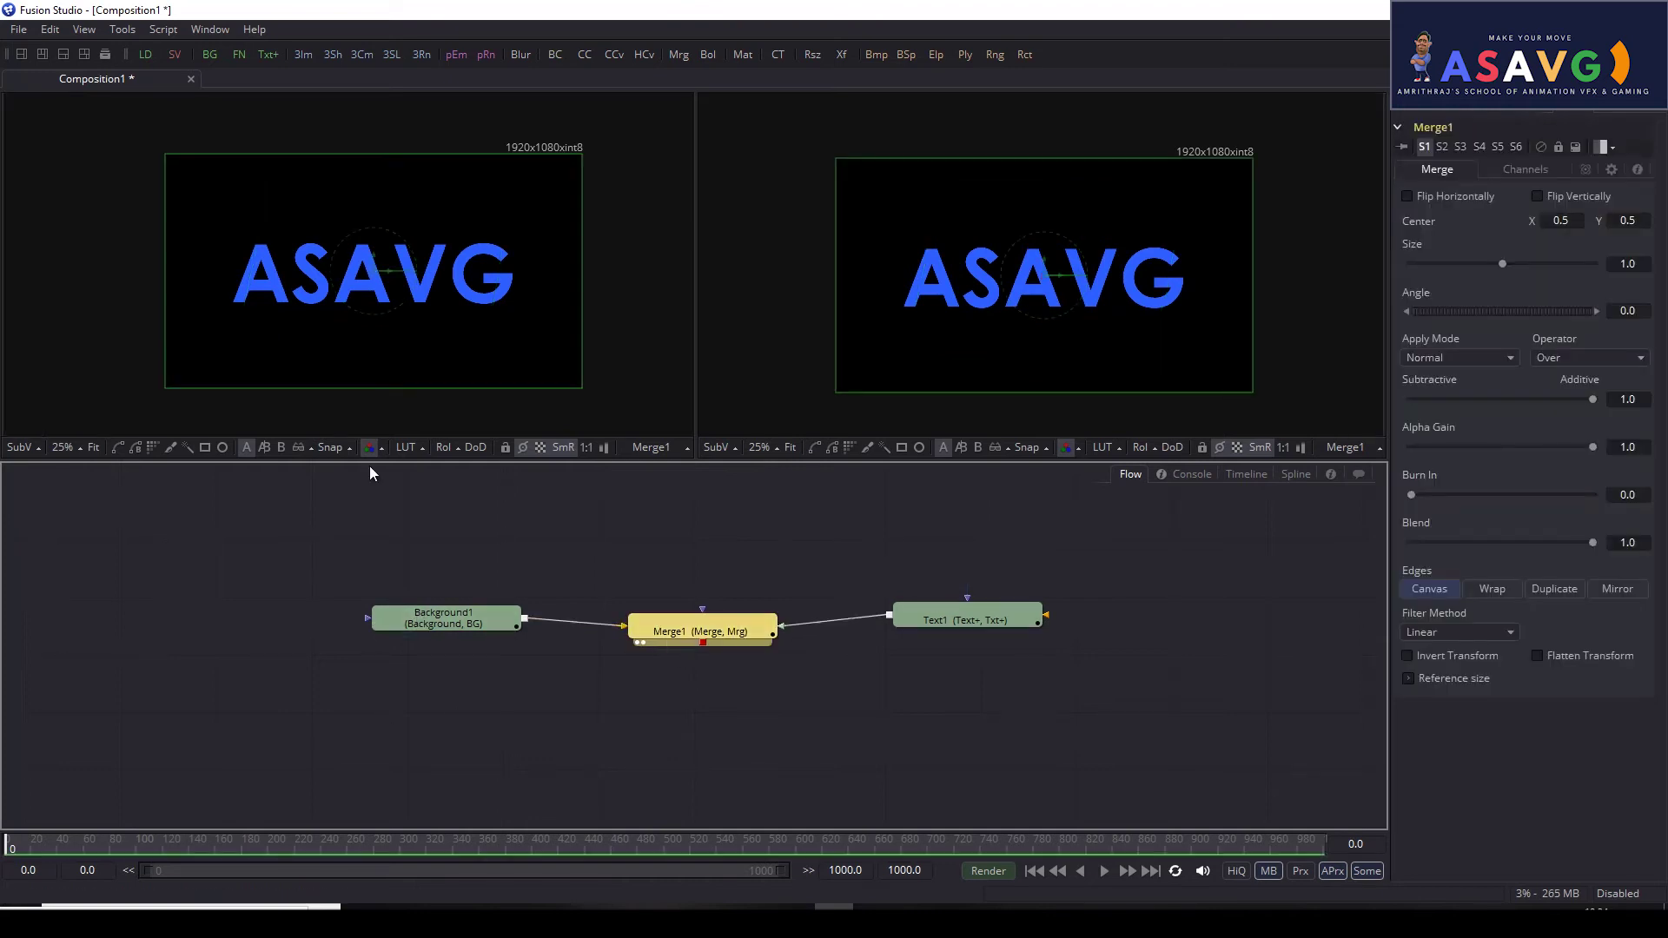
{"action": "left_click", "coordinate": [117, 447]}
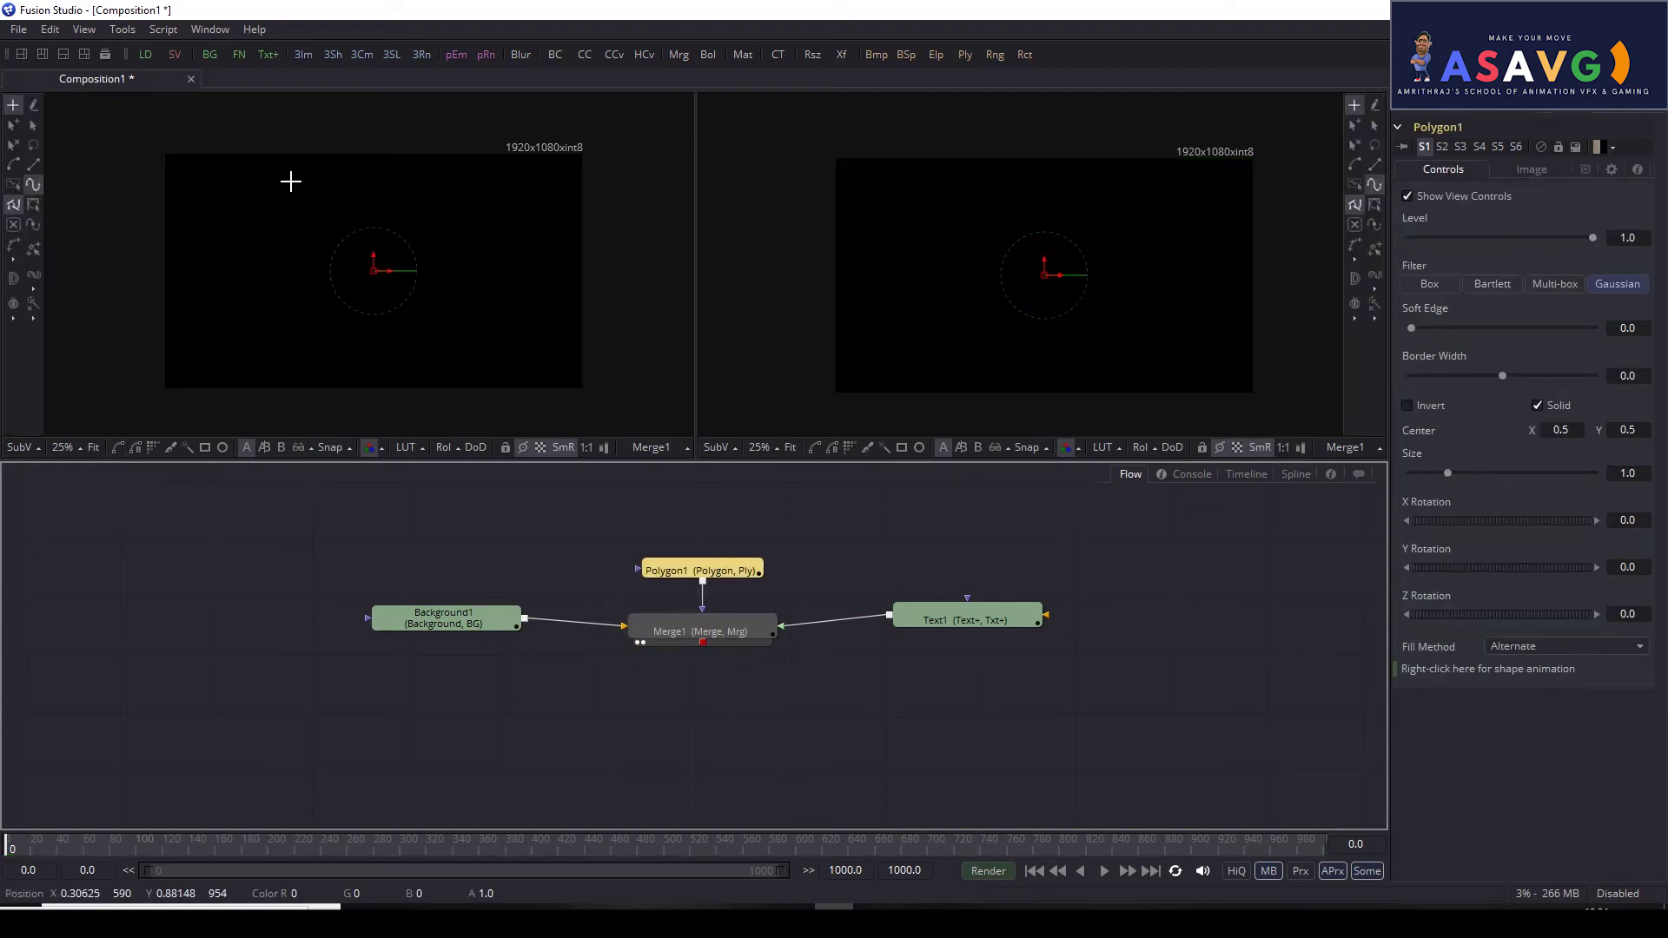
{"action": "key", "text": "ctrl+z"}
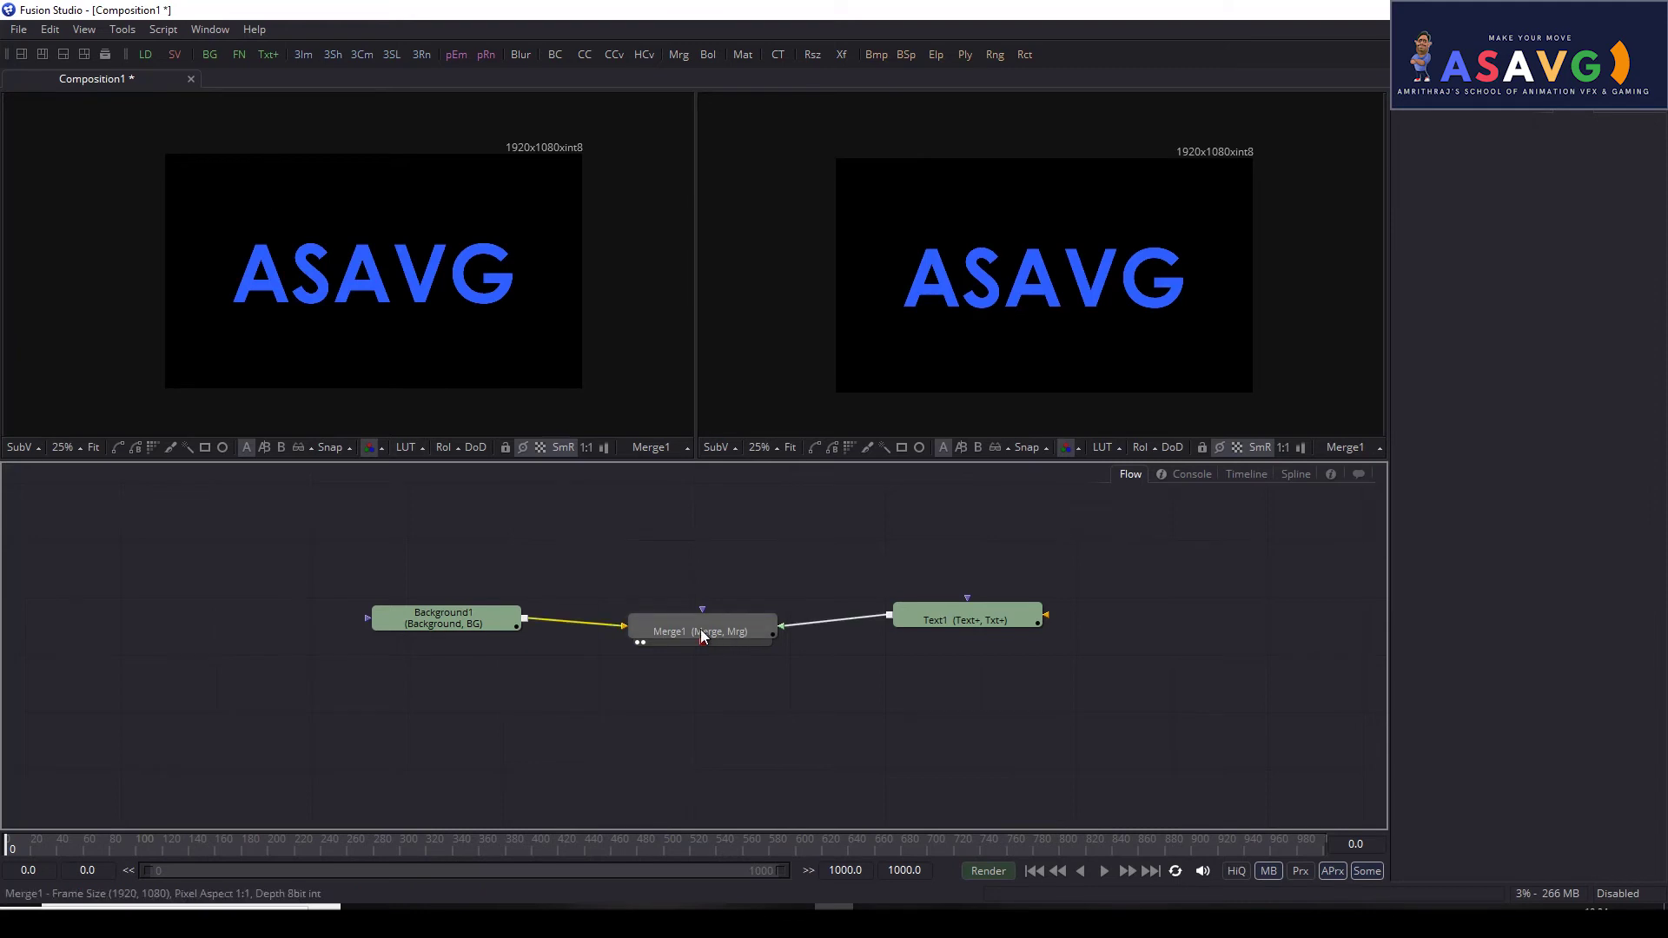
{"action": "left_click", "coordinate": [700, 629]}
{"action": "key", "text": "ctrl+y"}
{"action": "left_click", "coordinate": [294, 179]}
{"action": "left_click", "coordinate": [261, 346]}
{"action": "left_click", "coordinate": [483, 335]}
{"action": "left_click", "coordinate": [473, 175]}
{"action": "left_click", "coordinate": [293, 178]}
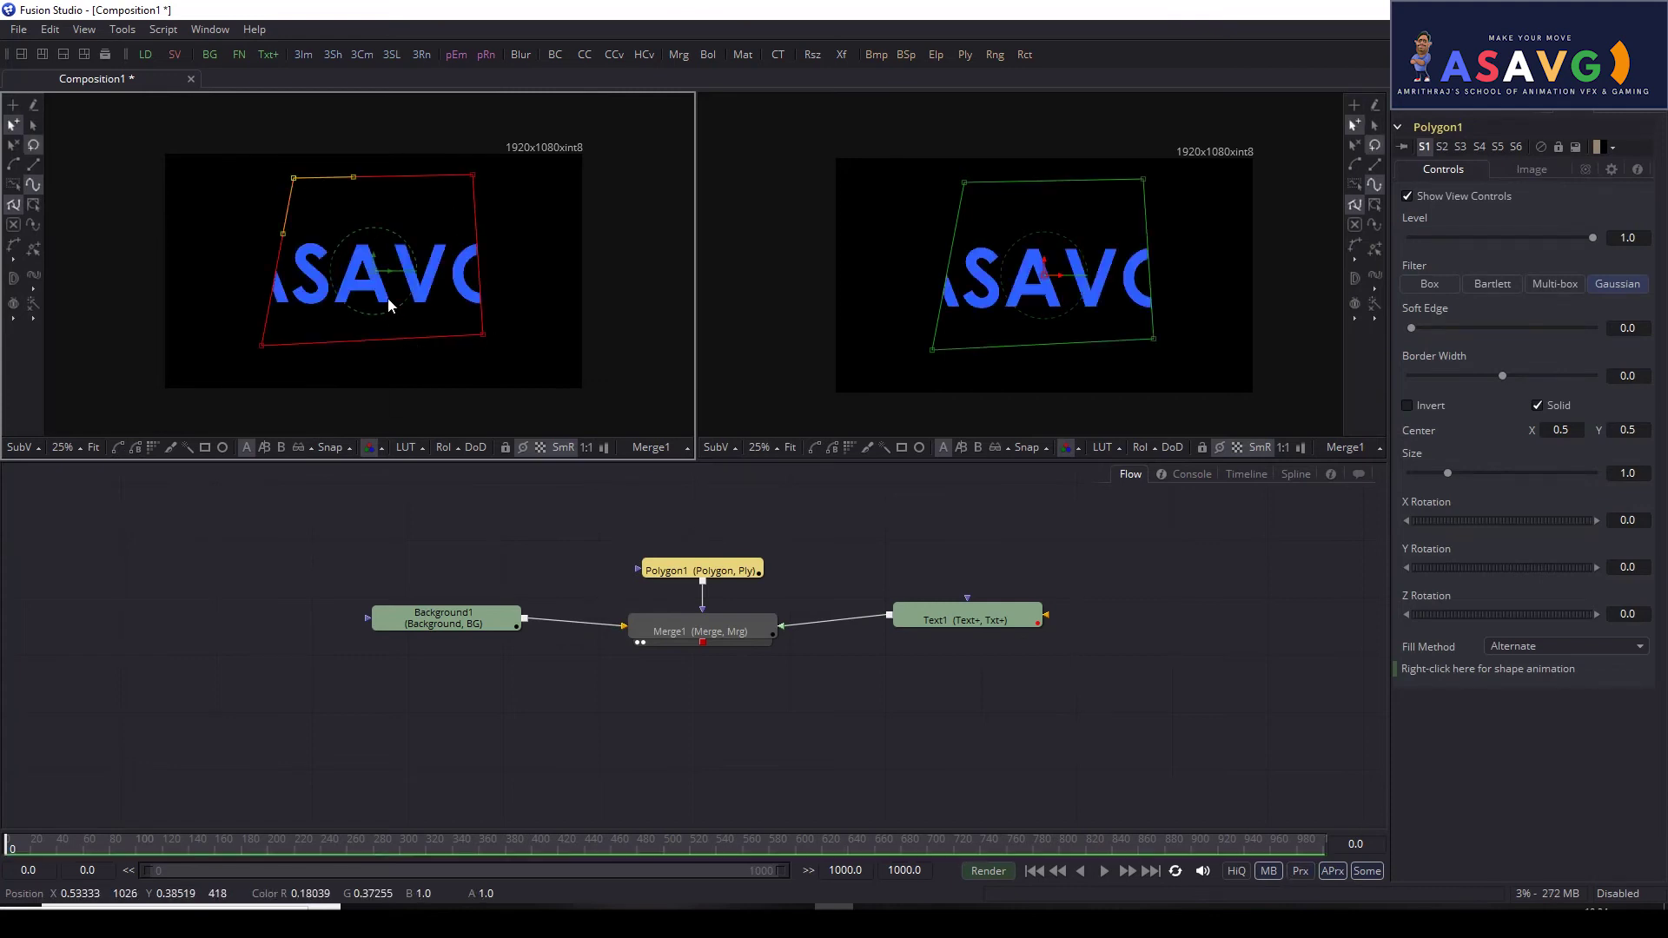
{"action": "left_click_drag", "start_coordinate": [388, 276], "coordinate": [388, 293]}
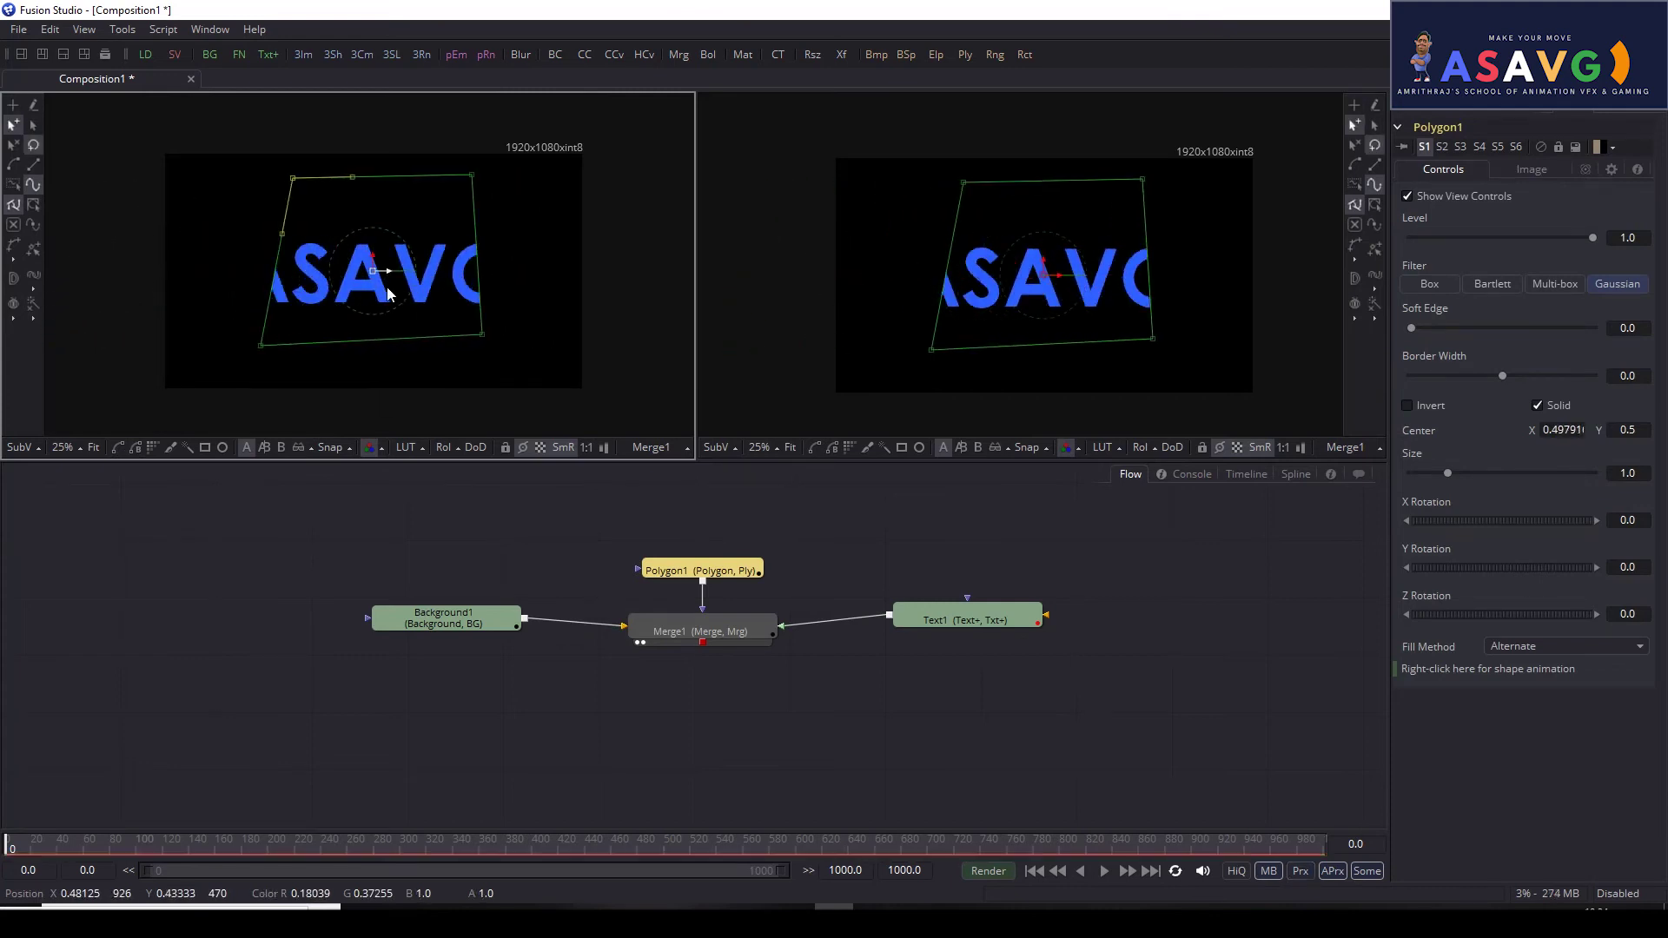
{"action": "left_click", "coordinate": [697, 565]}
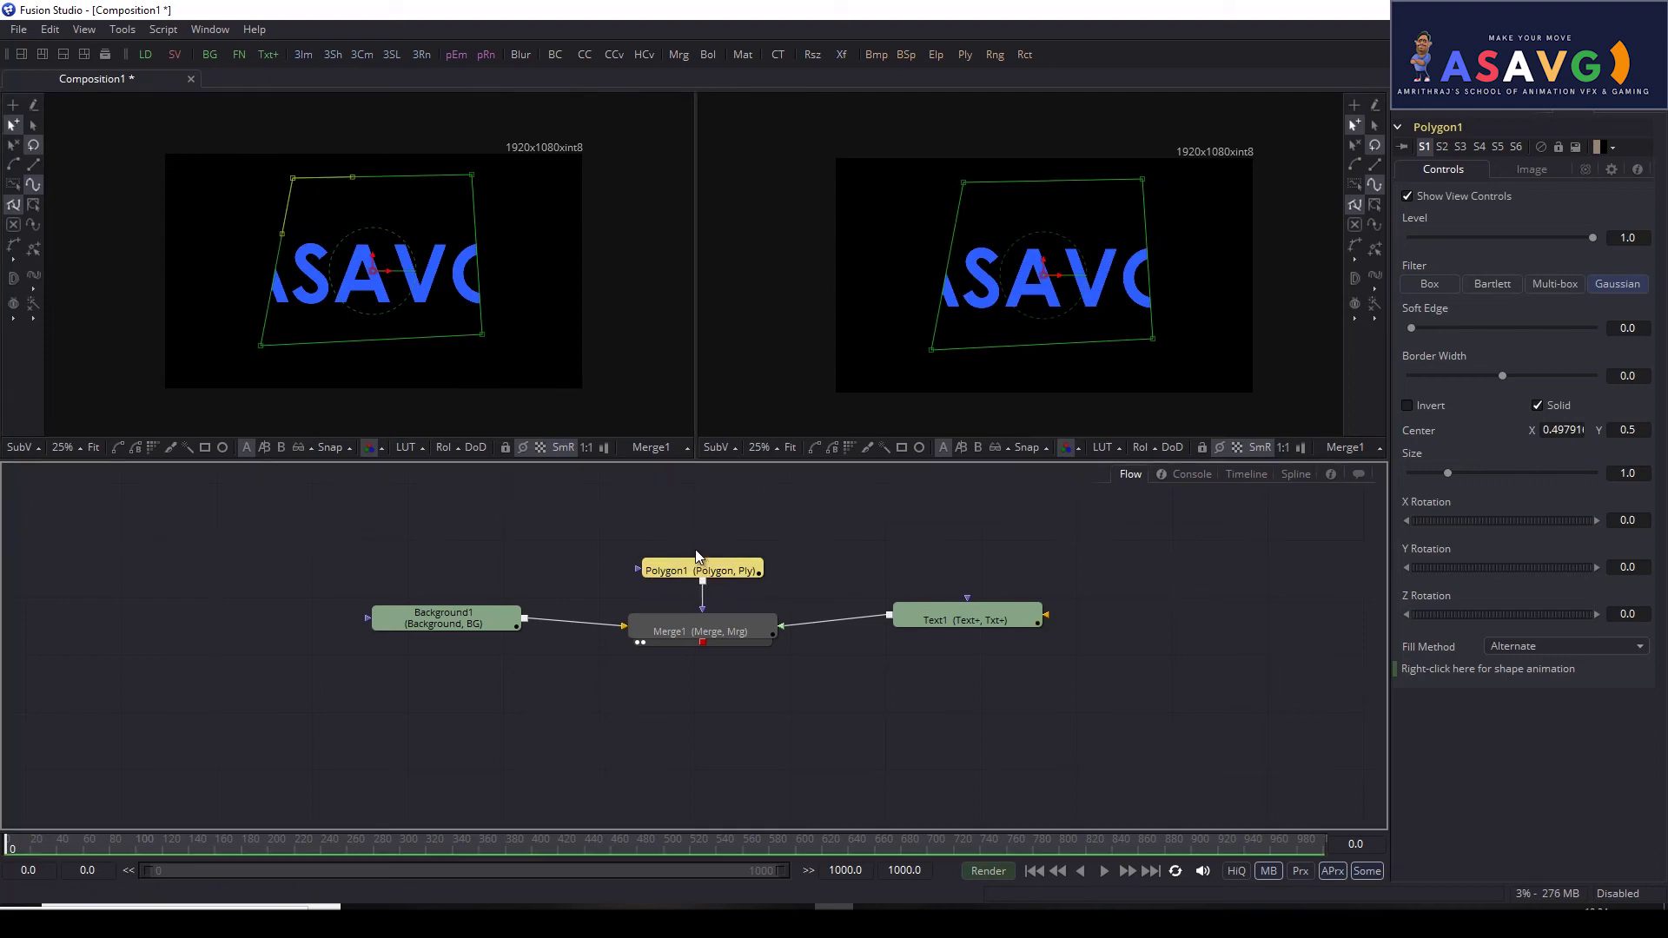
{"action": "key", "text": "Delete"}
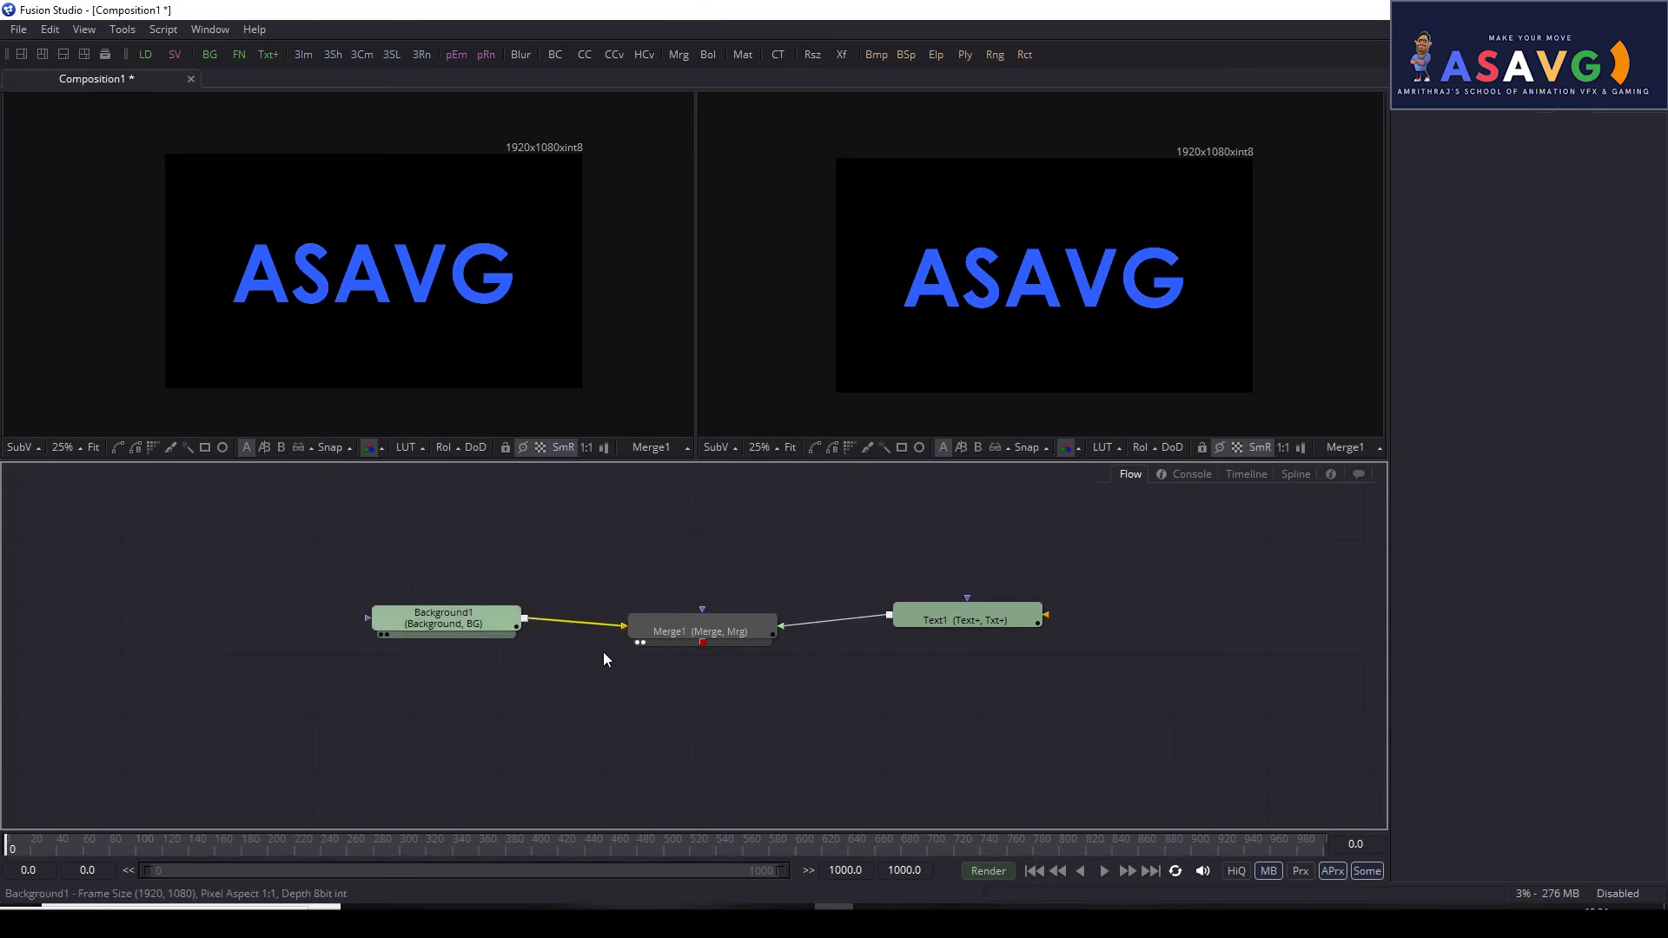
Step: Move Background1 lower left, draw a trial Polygon mask on it, then delete that mask
{"action": "left_click_drag", "start_coordinate": [462, 624], "coordinate": [405, 650]}
{"action": "key", "text": "shift+space"}
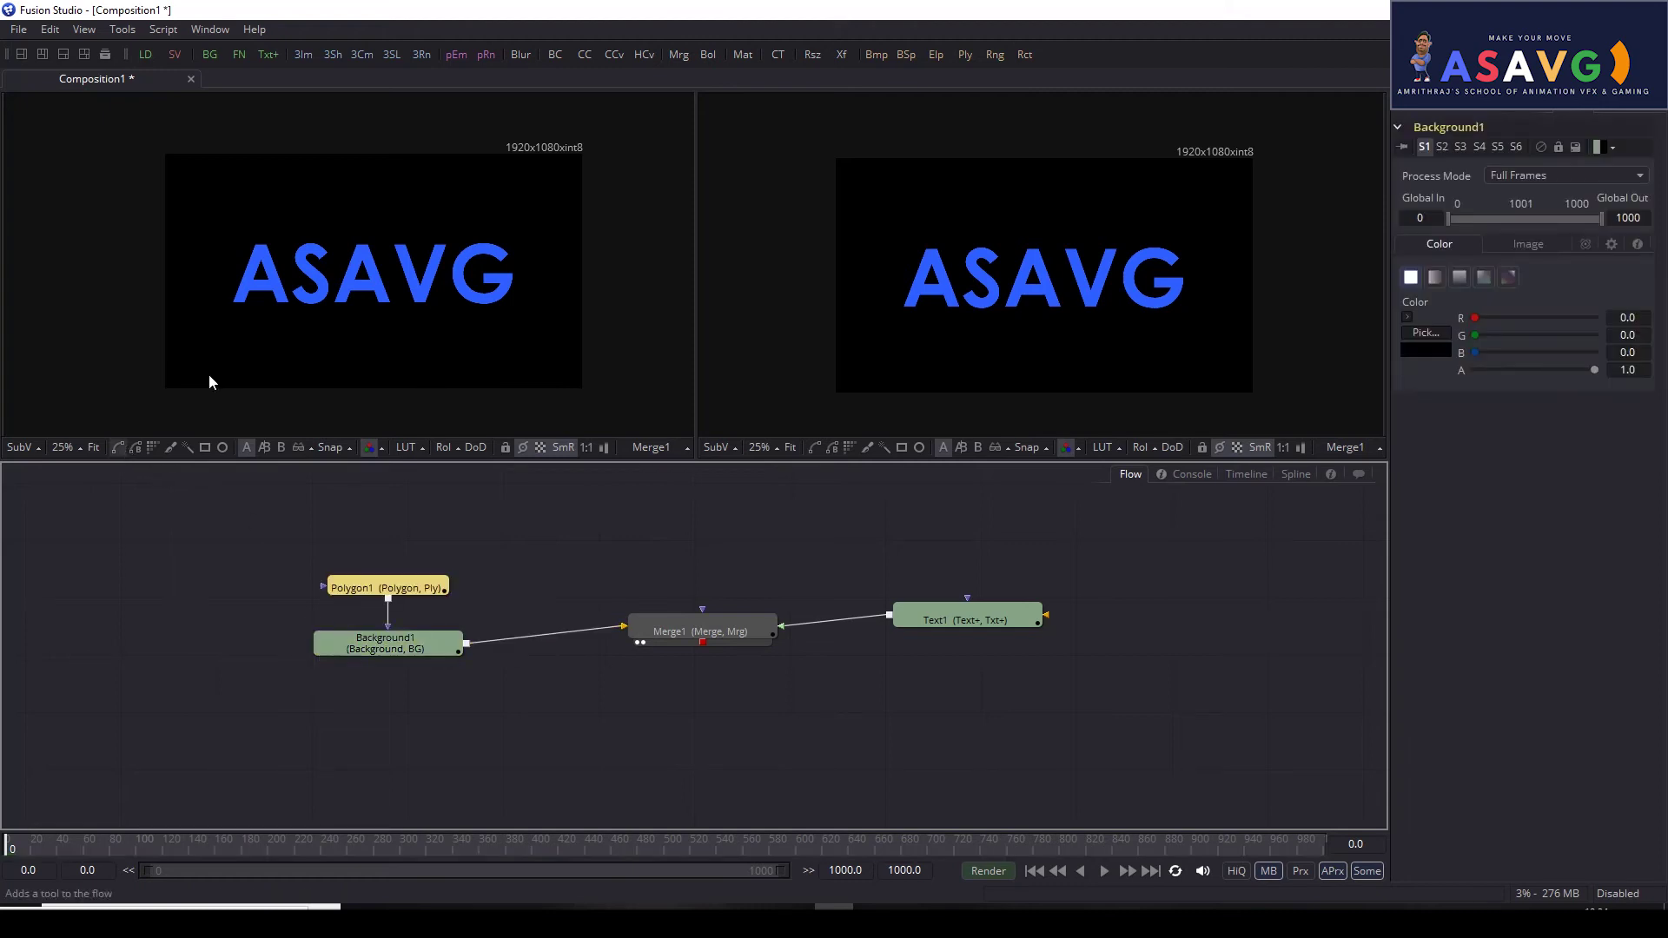
{"action": "left_click", "coordinate": [328, 181]}
{"action": "left_click", "coordinate": [278, 319]}
{"action": "left_click", "coordinate": [470, 337]}
{"action": "left_click", "coordinate": [494, 234]}
{"action": "left_click", "coordinate": [506, 183]}
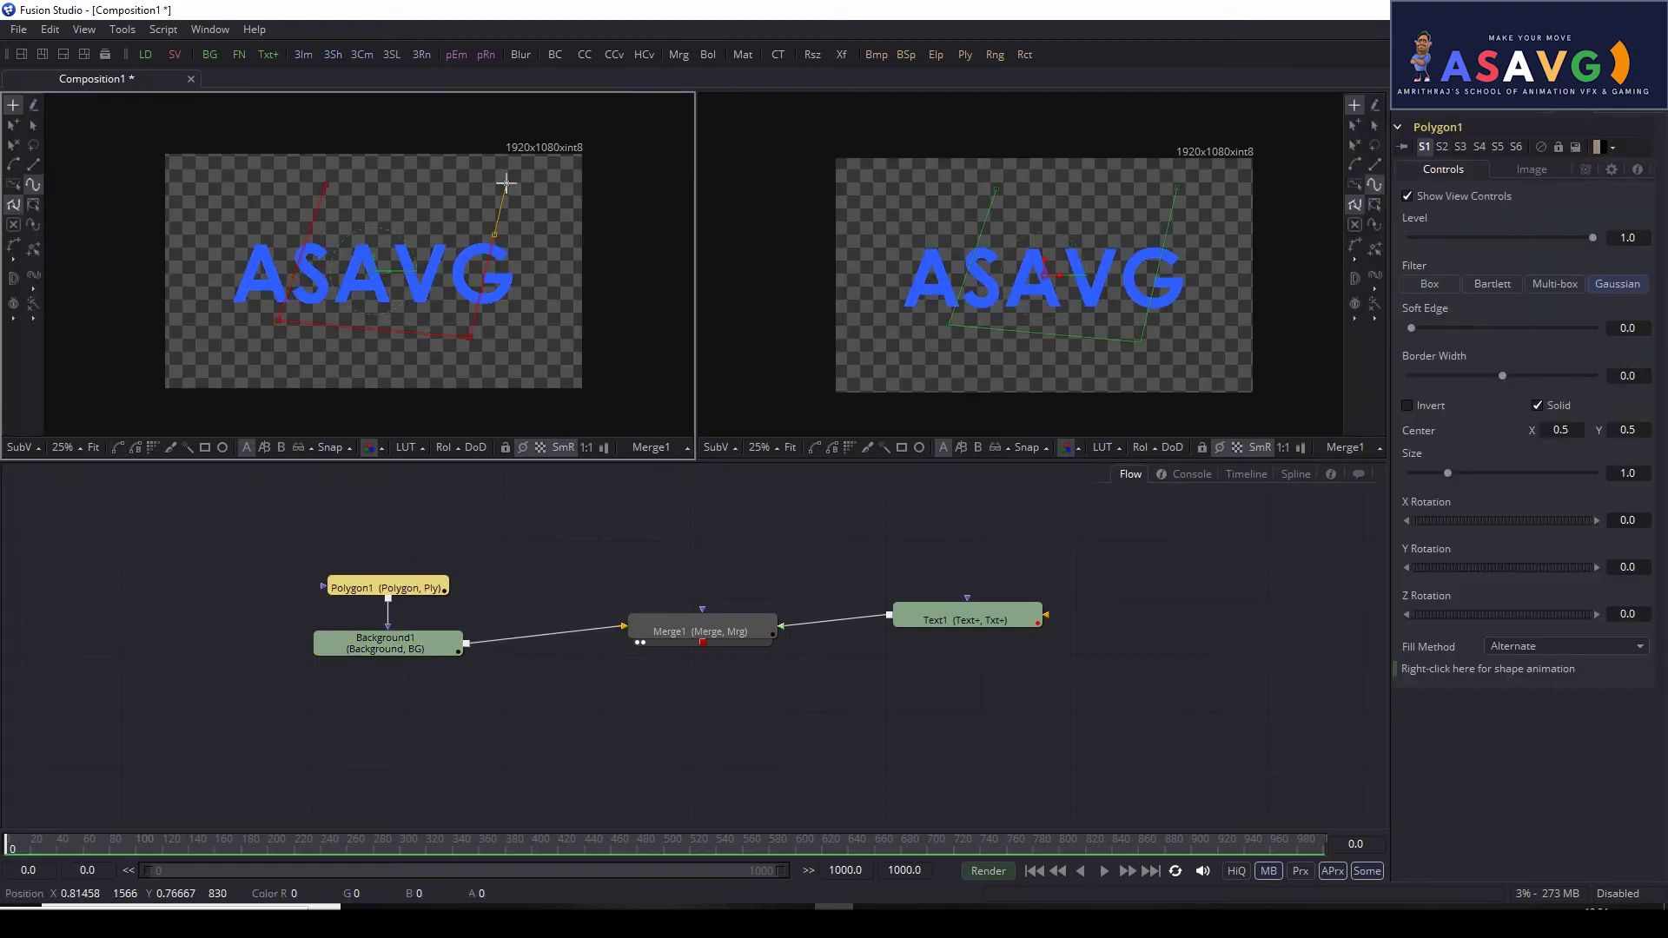
{"action": "left_click", "coordinate": [324, 185]}
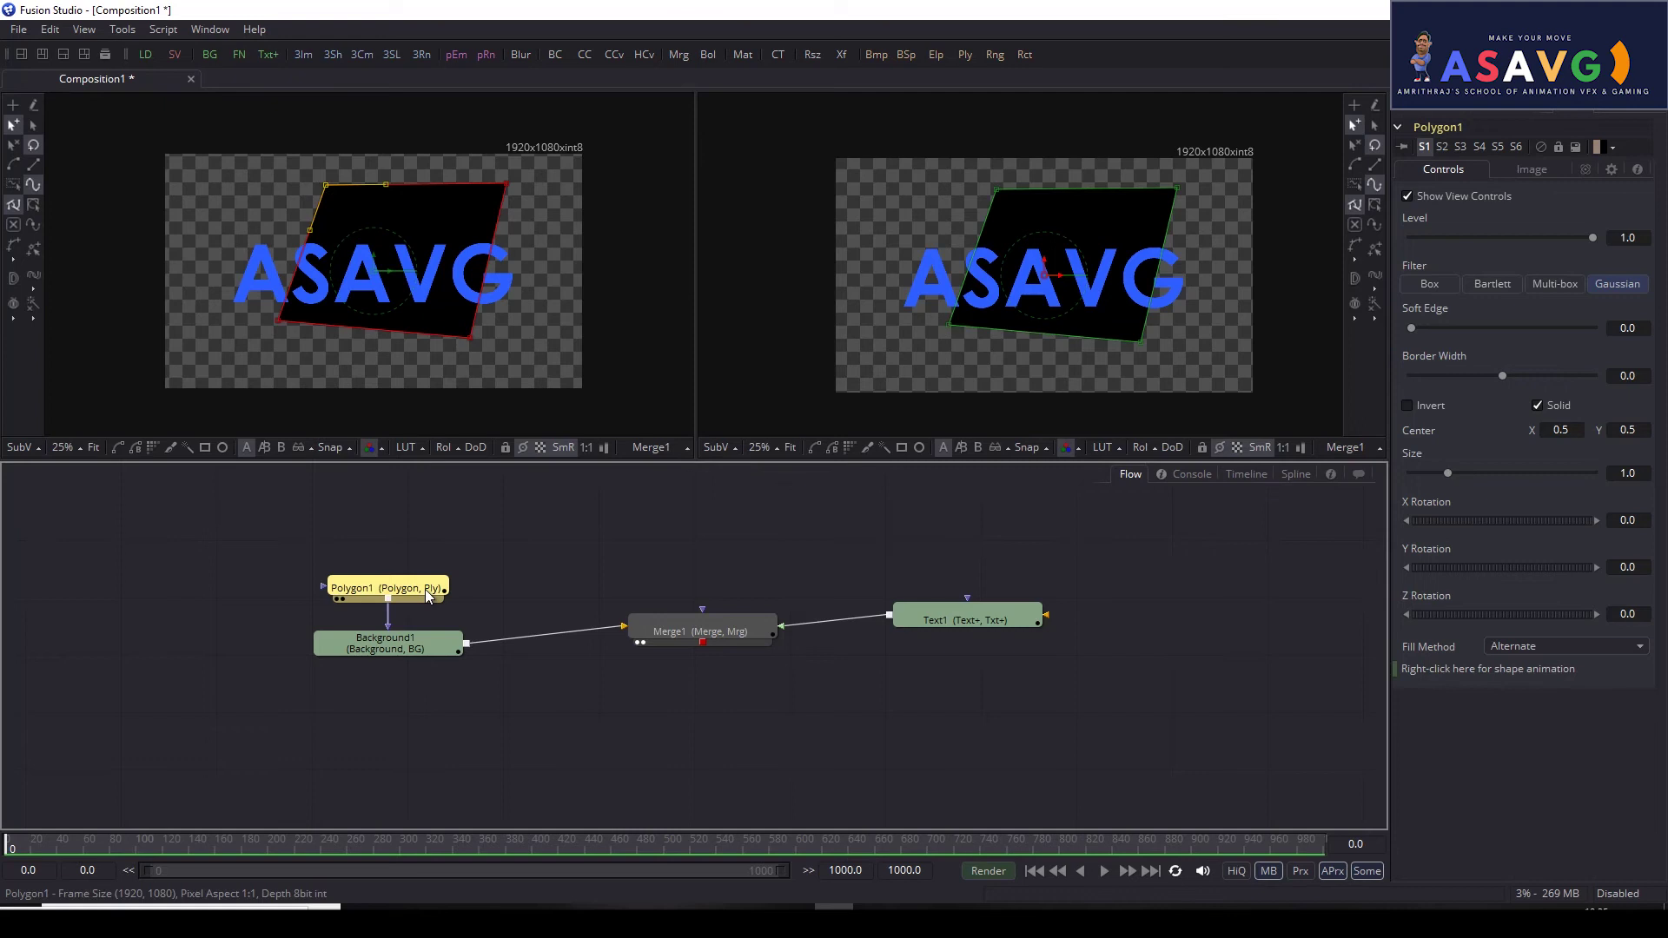
{"action": "key", "text": "Delete"}
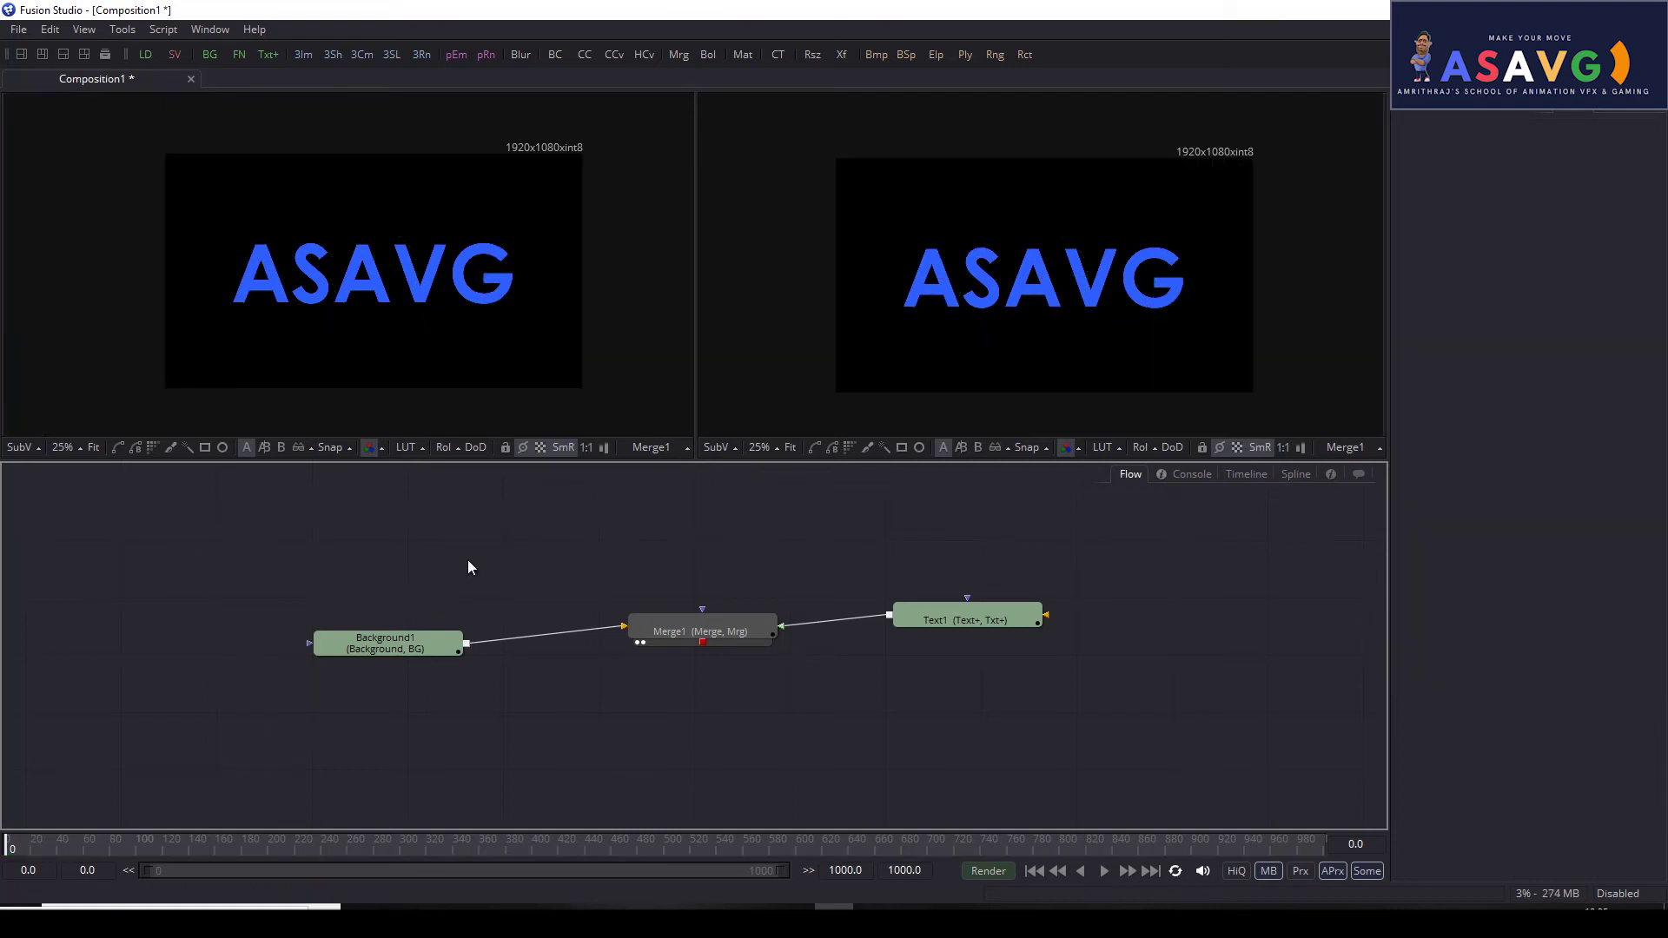
Step: Move Merge1 lower left and draw a closed six-point Polygon mask on it over the text
{"action": "left_click_drag", "start_coordinate": [695, 627], "coordinate": [637, 639]}
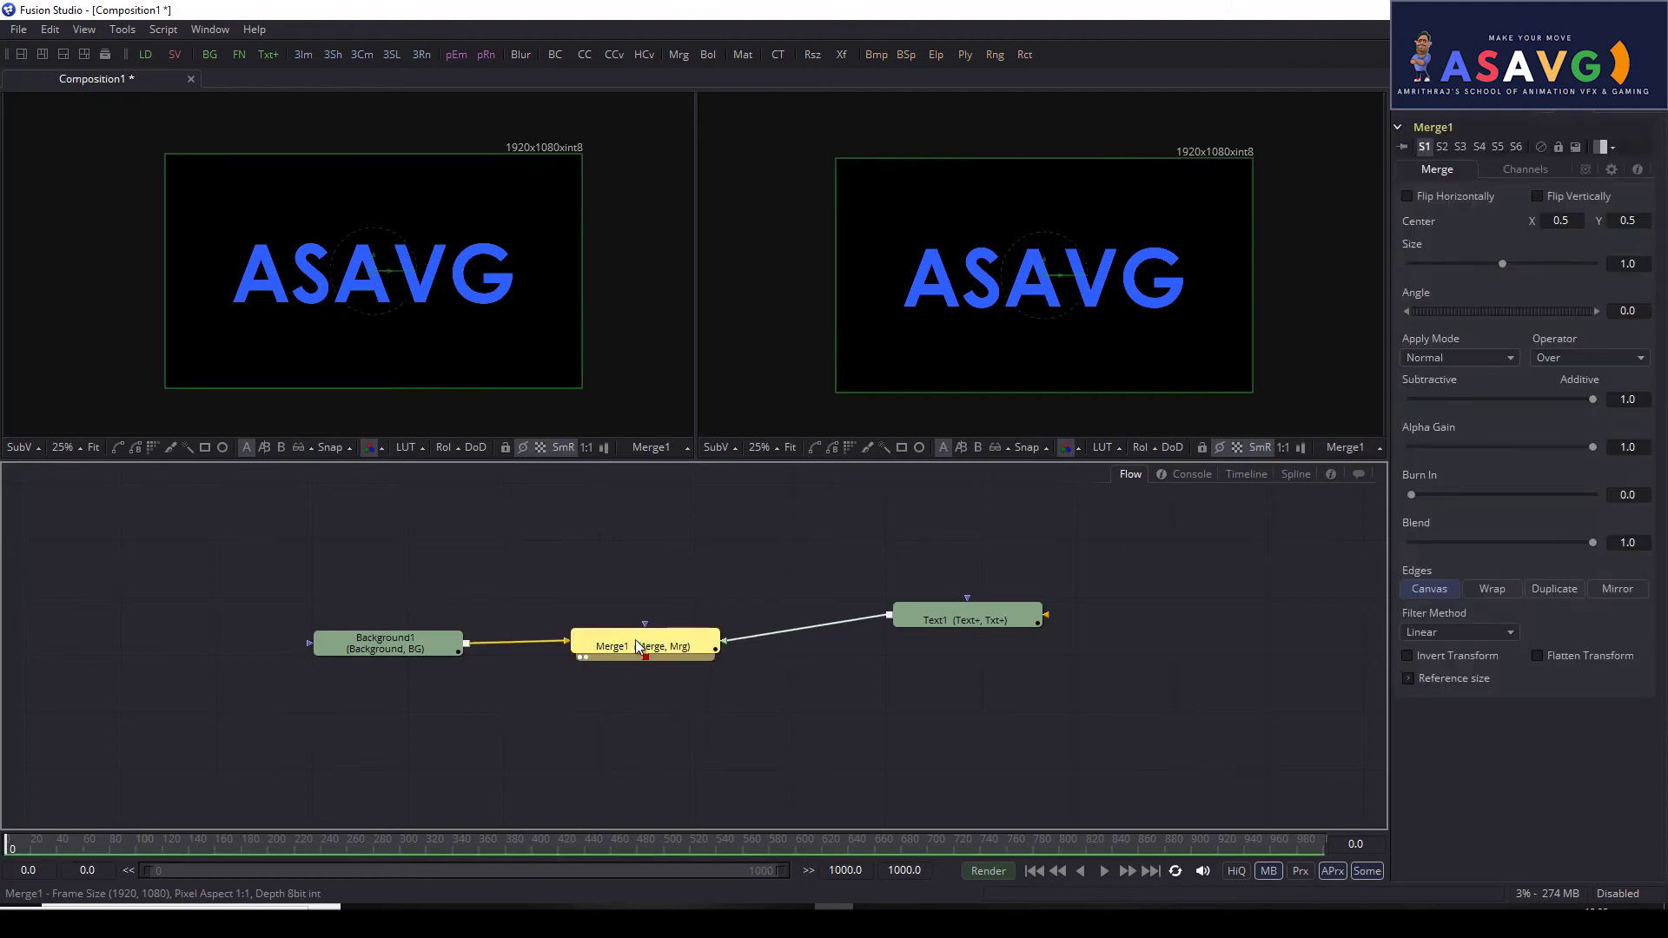
{"action": "left_click", "coordinate": [116, 447]}
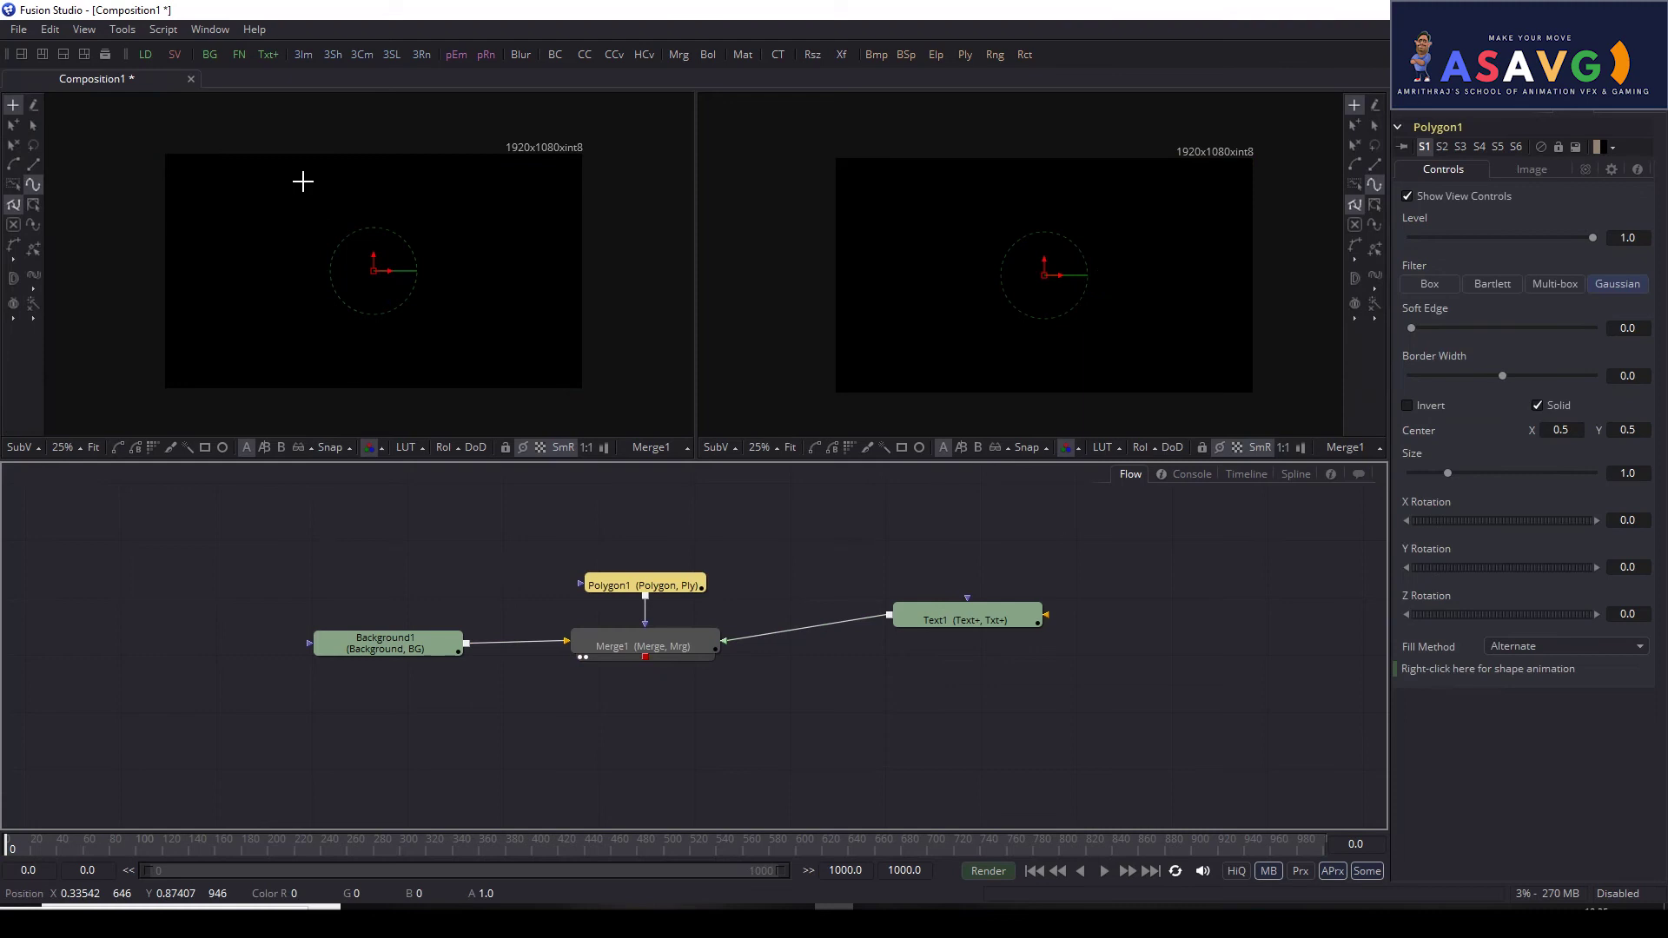
{"action": "left_click", "coordinate": [304, 181]}
{"action": "left_click", "coordinate": [273, 292]}
{"action": "left_click", "coordinate": [257, 345]}
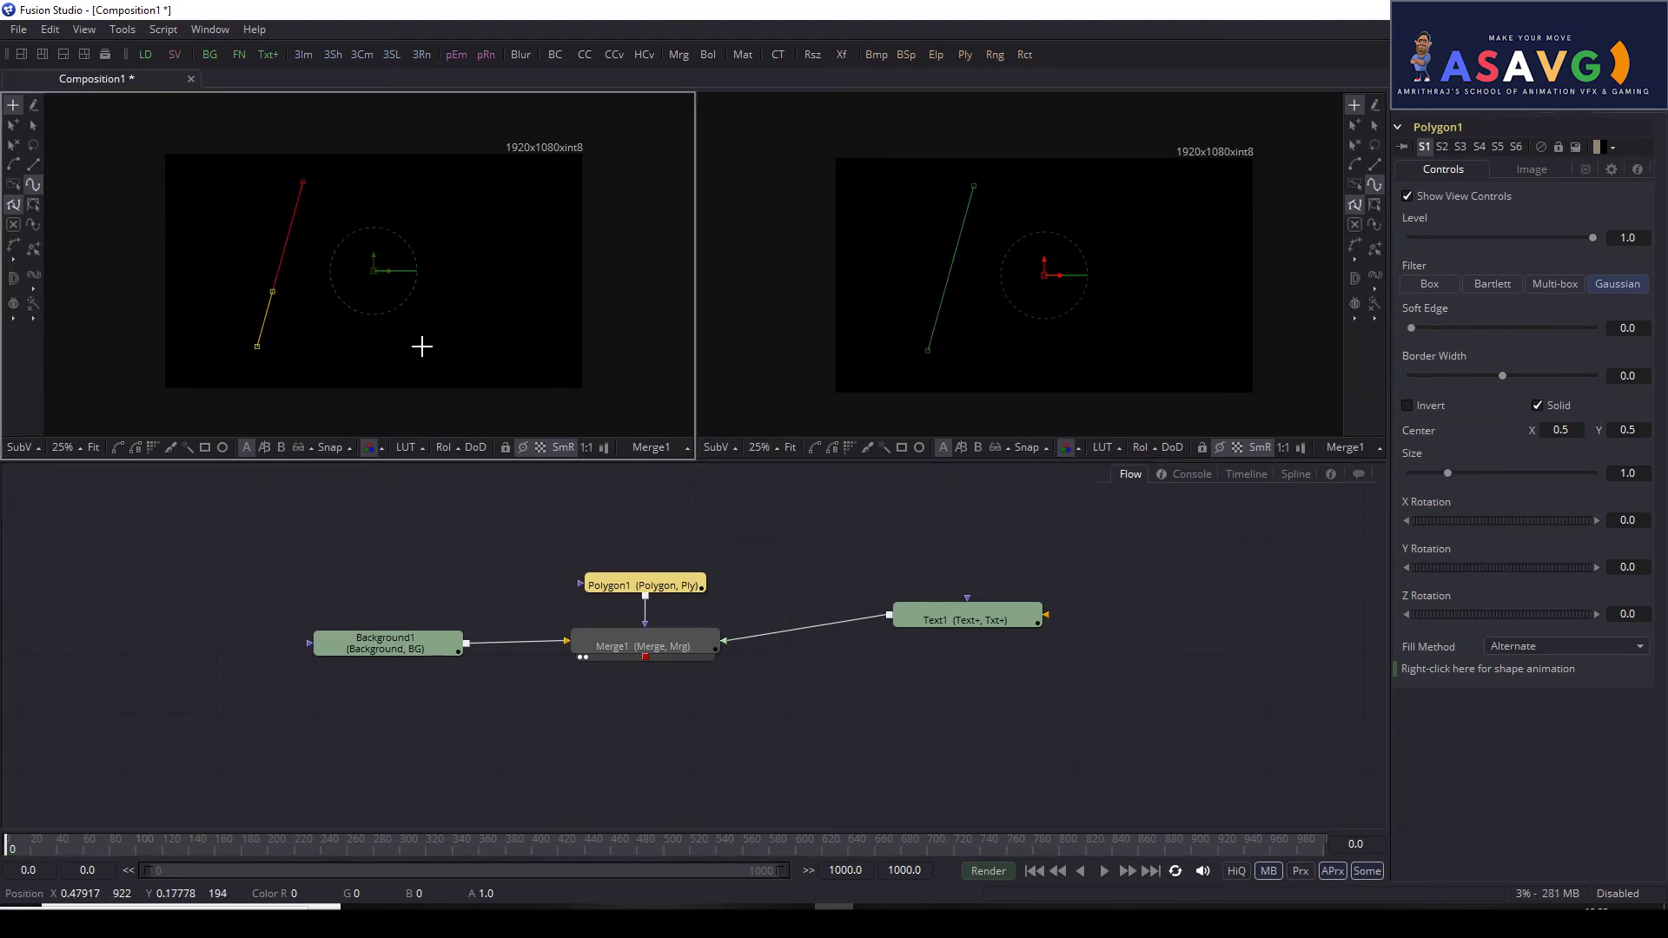
{"action": "left_click", "coordinate": [484, 344]}
{"action": "left_click", "coordinate": [497, 235]}
{"action": "left_click", "coordinate": [503, 181]}
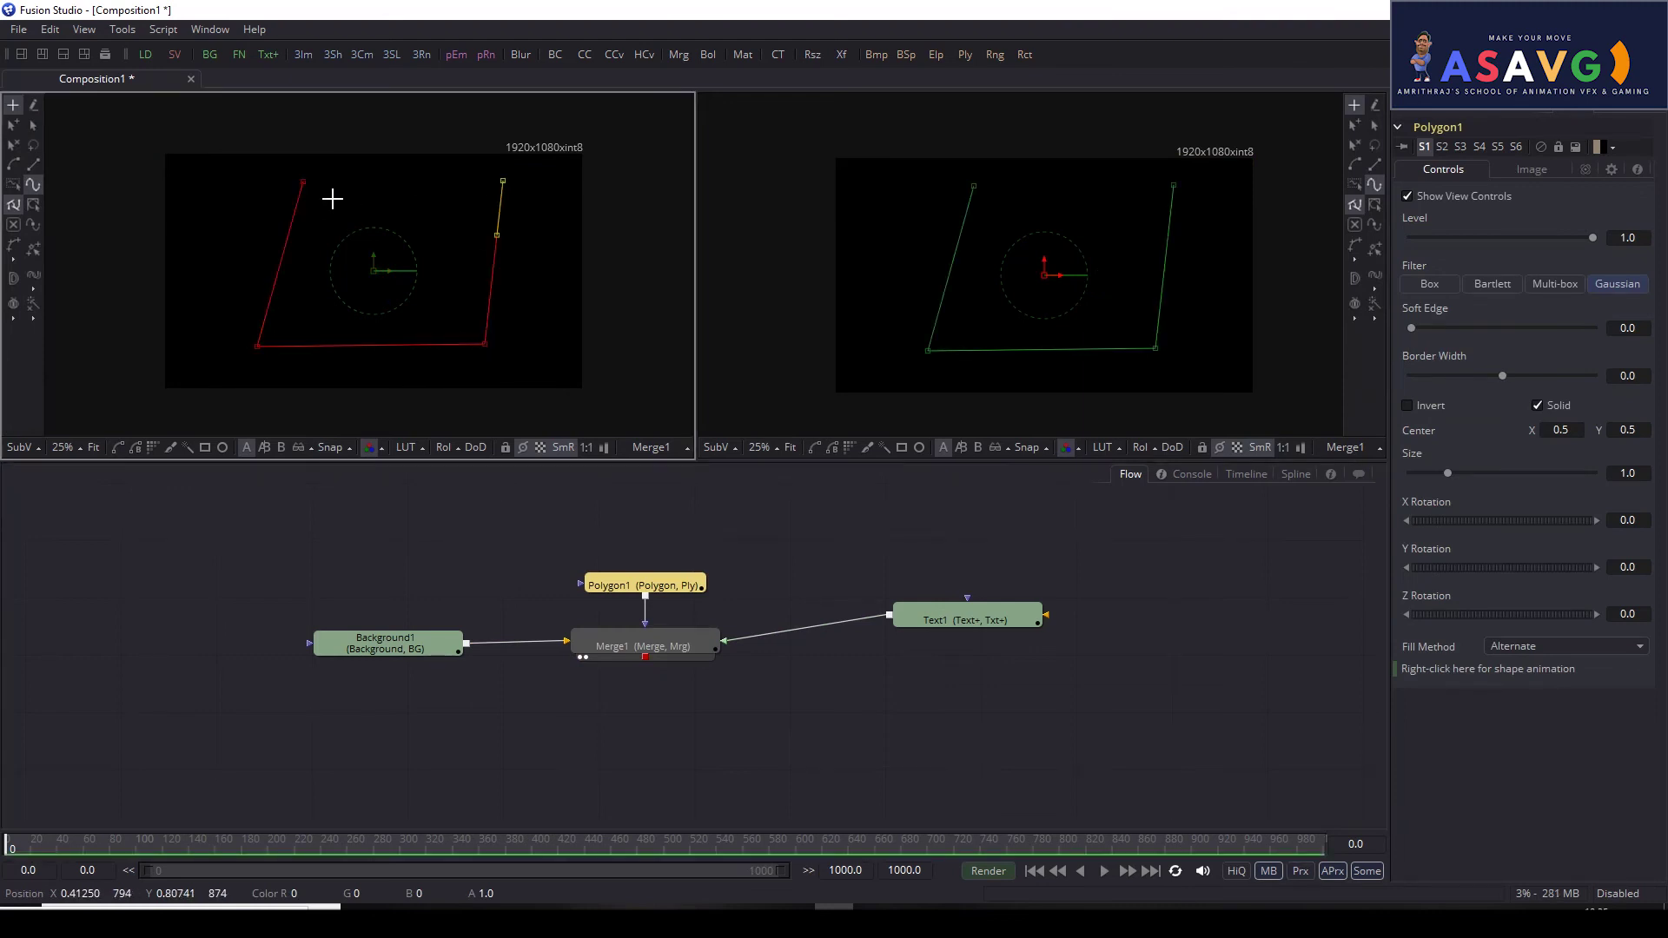
{"action": "left_click", "coordinate": [306, 183]}
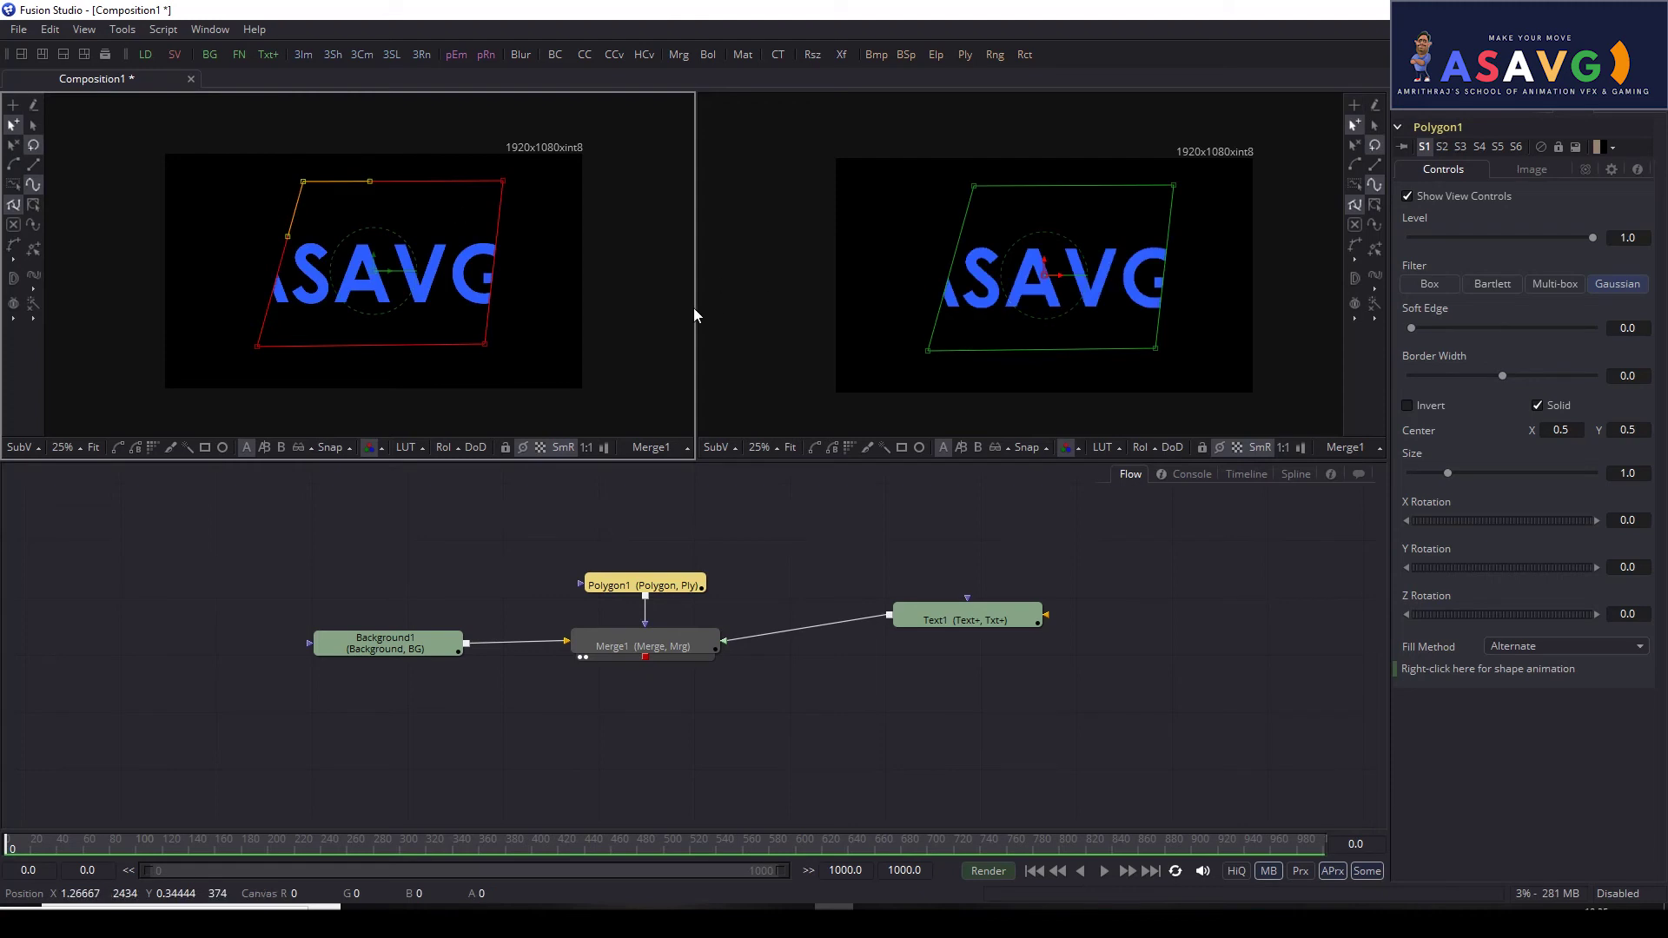
{"action": "mouse_move", "coordinate": [395, 275]}
{"action": "left_mouse_down"}
{"action": "mouse_move", "coordinate": [596, 272]}
{"action": "mouse_move", "coordinate": [205, 272]}
{"action": "mouse_move", "coordinate": [652, 269]}
{"action": "mouse_move", "coordinate": [231, 253]}
{"action": "mouse_move", "coordinate": [466, 260]}
{"action": "mouse_move", "coordinate": [391, 257]}
{"action": "left_mouse_up"}
Step: Compare Polygon1, Merge1, Text1 and Background1 one by one in the left viewer
{"action": "left_click_drag", "start_coordinate": [634, 585], "coordinate": [471, 383]}
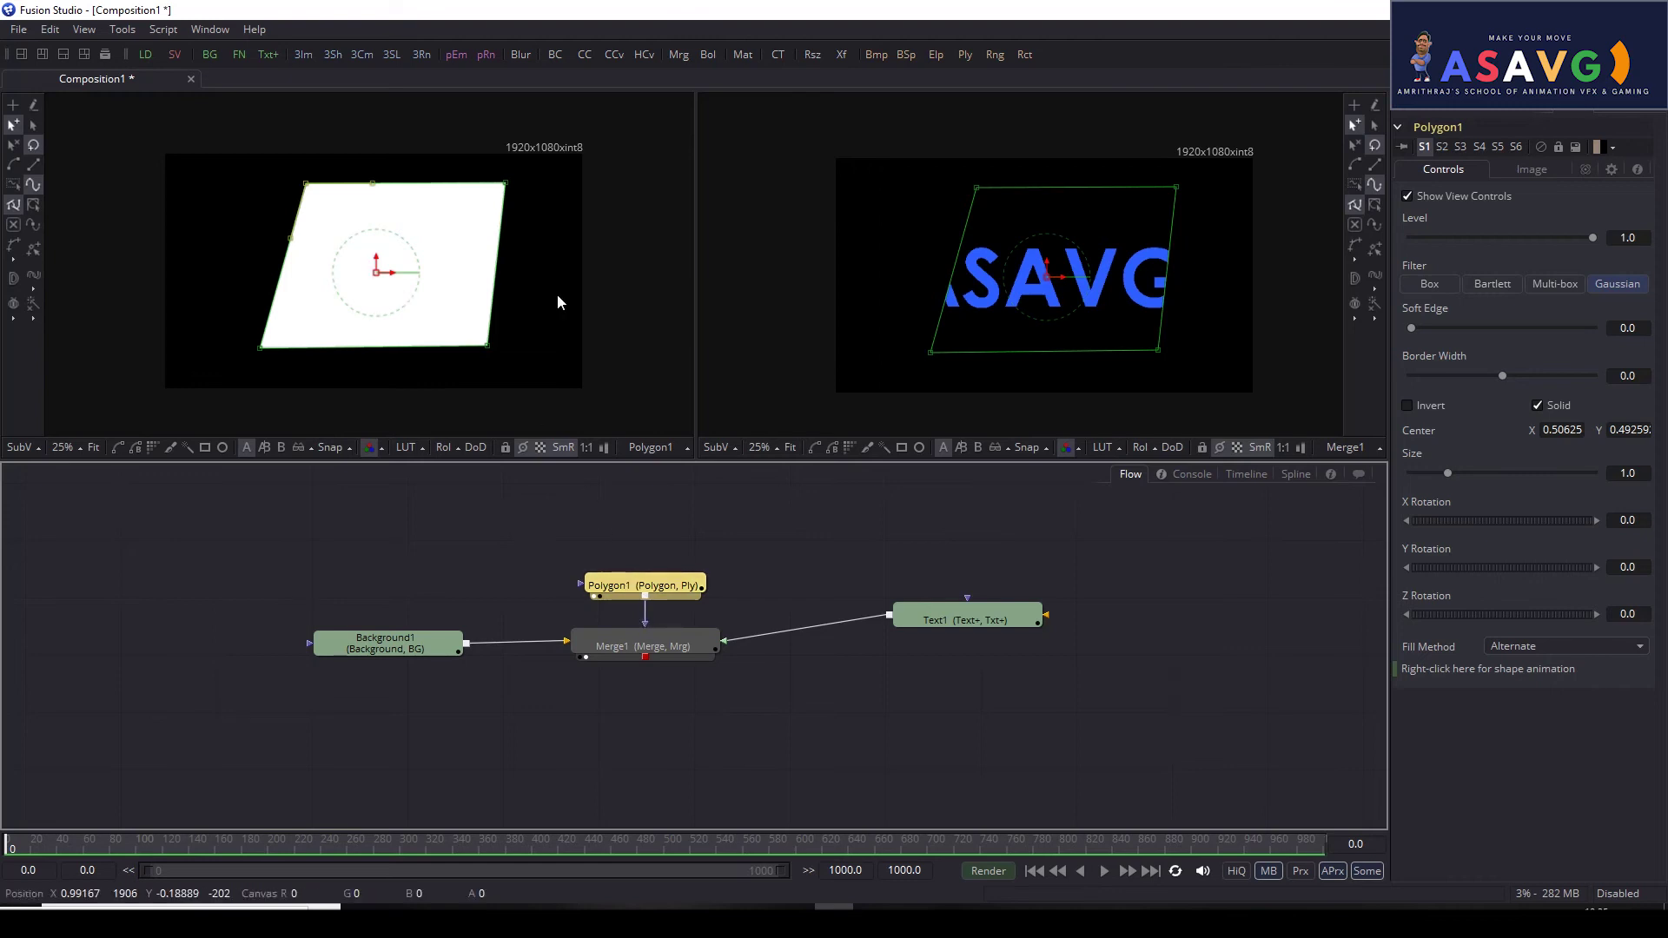
{"action": "left_click_drag", "start_coordinate": [611, 652], "coordinate": [410, 311]}
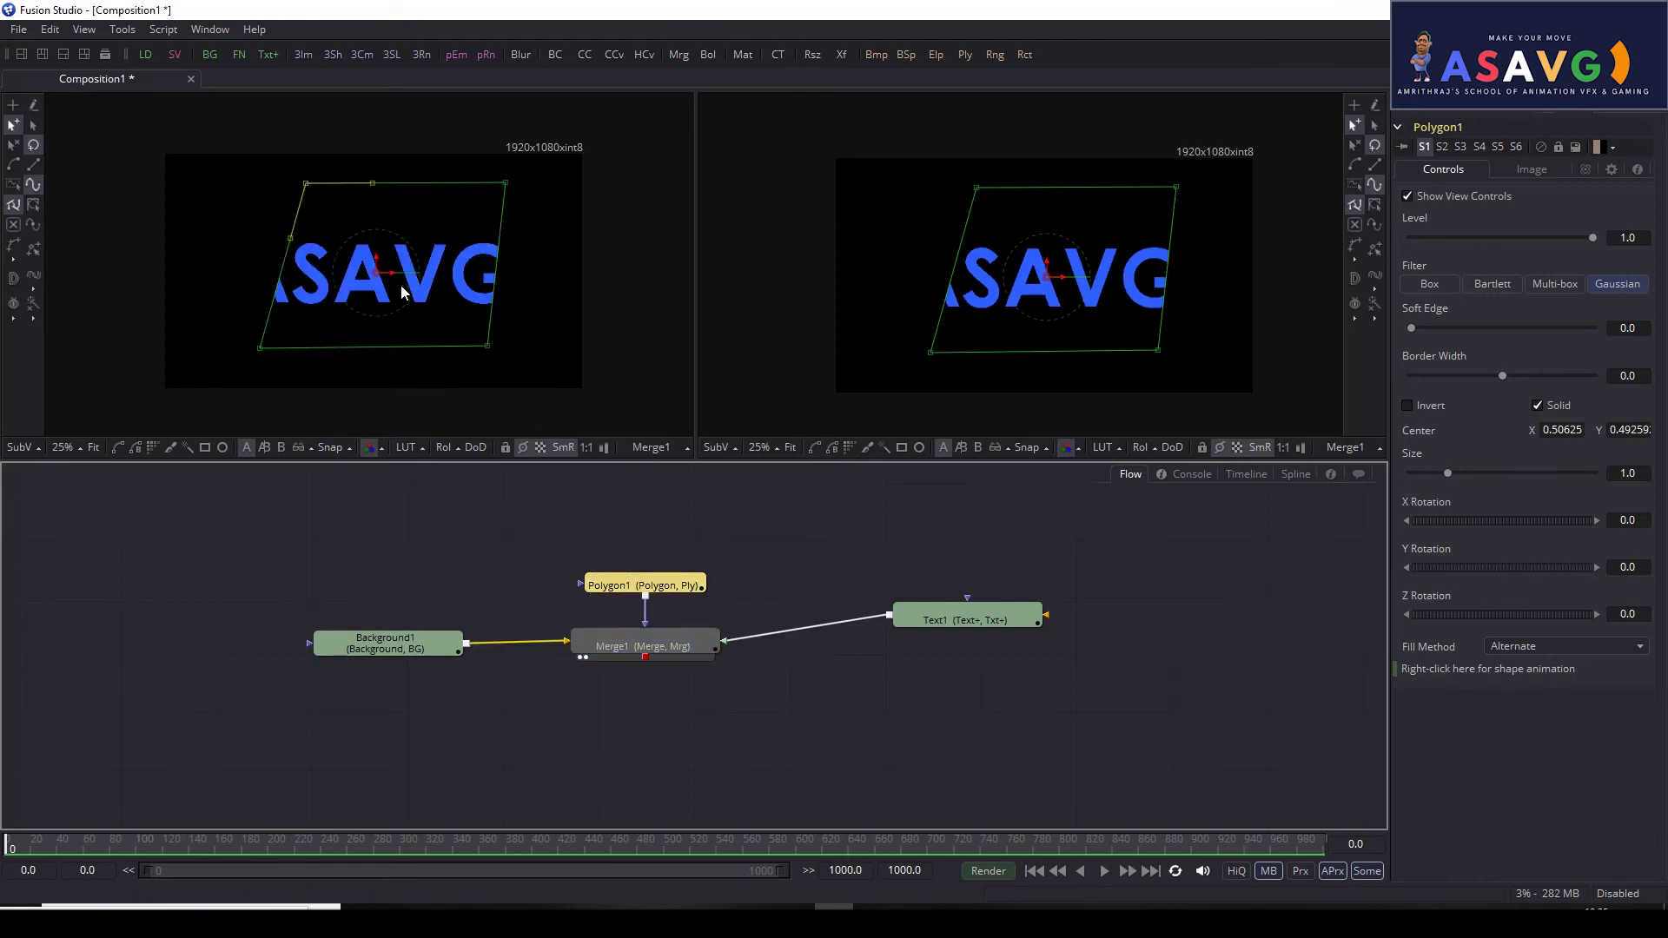
{"action": "left_click_drag", "start_coordinate": [949, 623], "coordinate": [459, 311]}
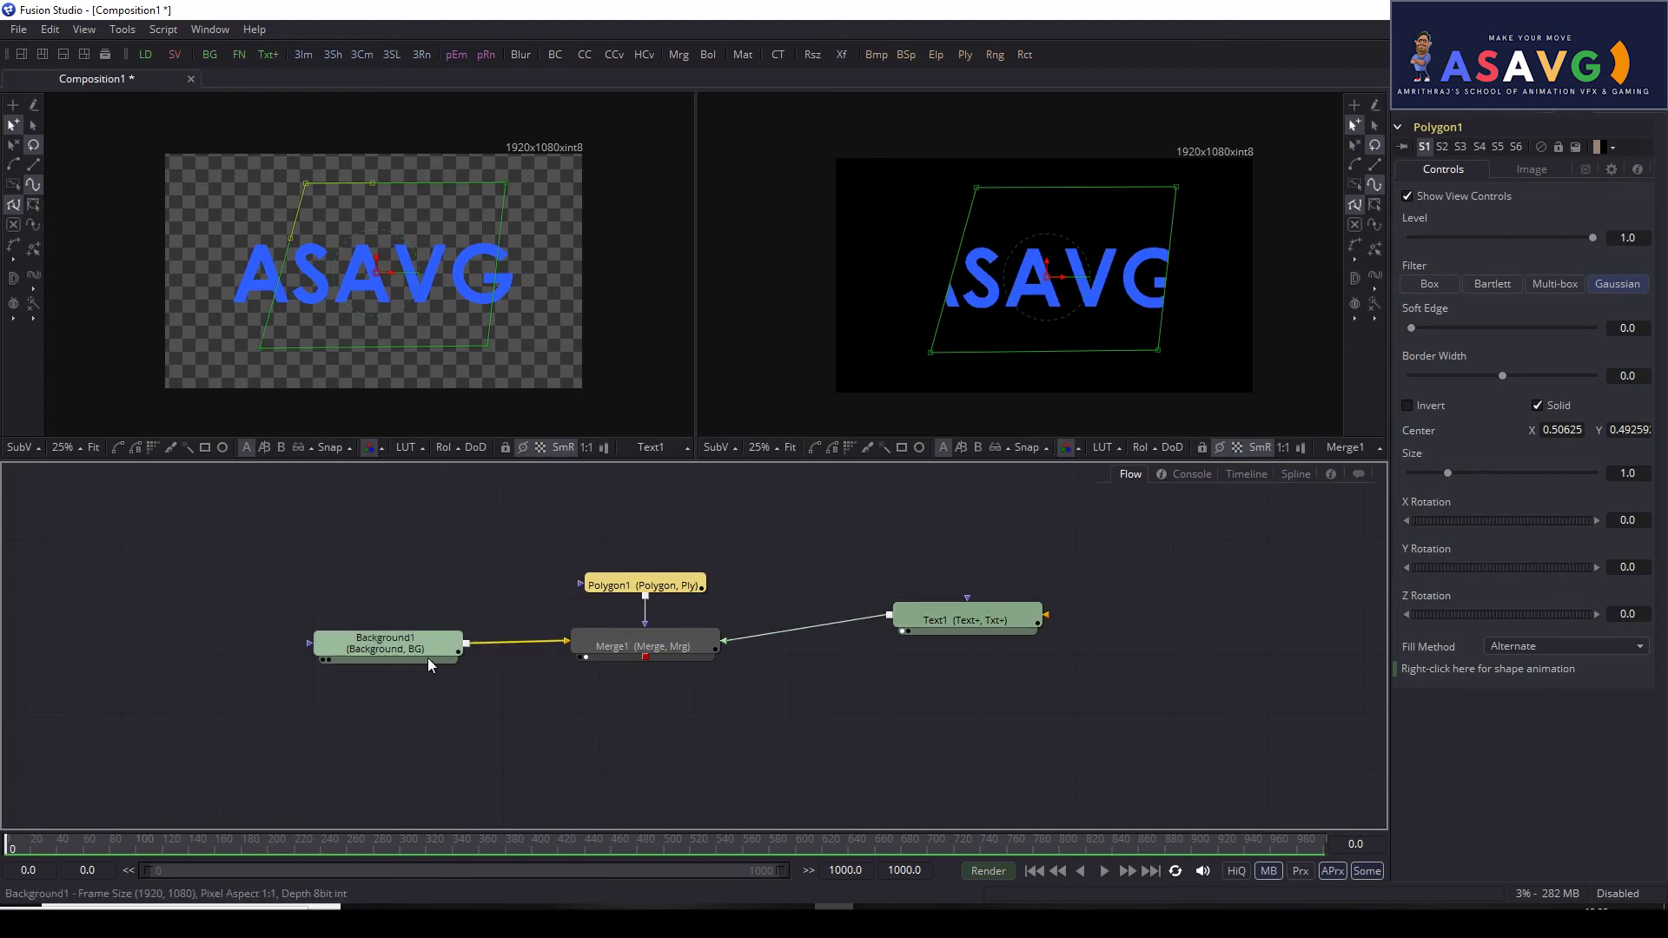
{"action": "left_click_drag", "start_coordinate": [428, 654], "coordinate": [452, 326]}
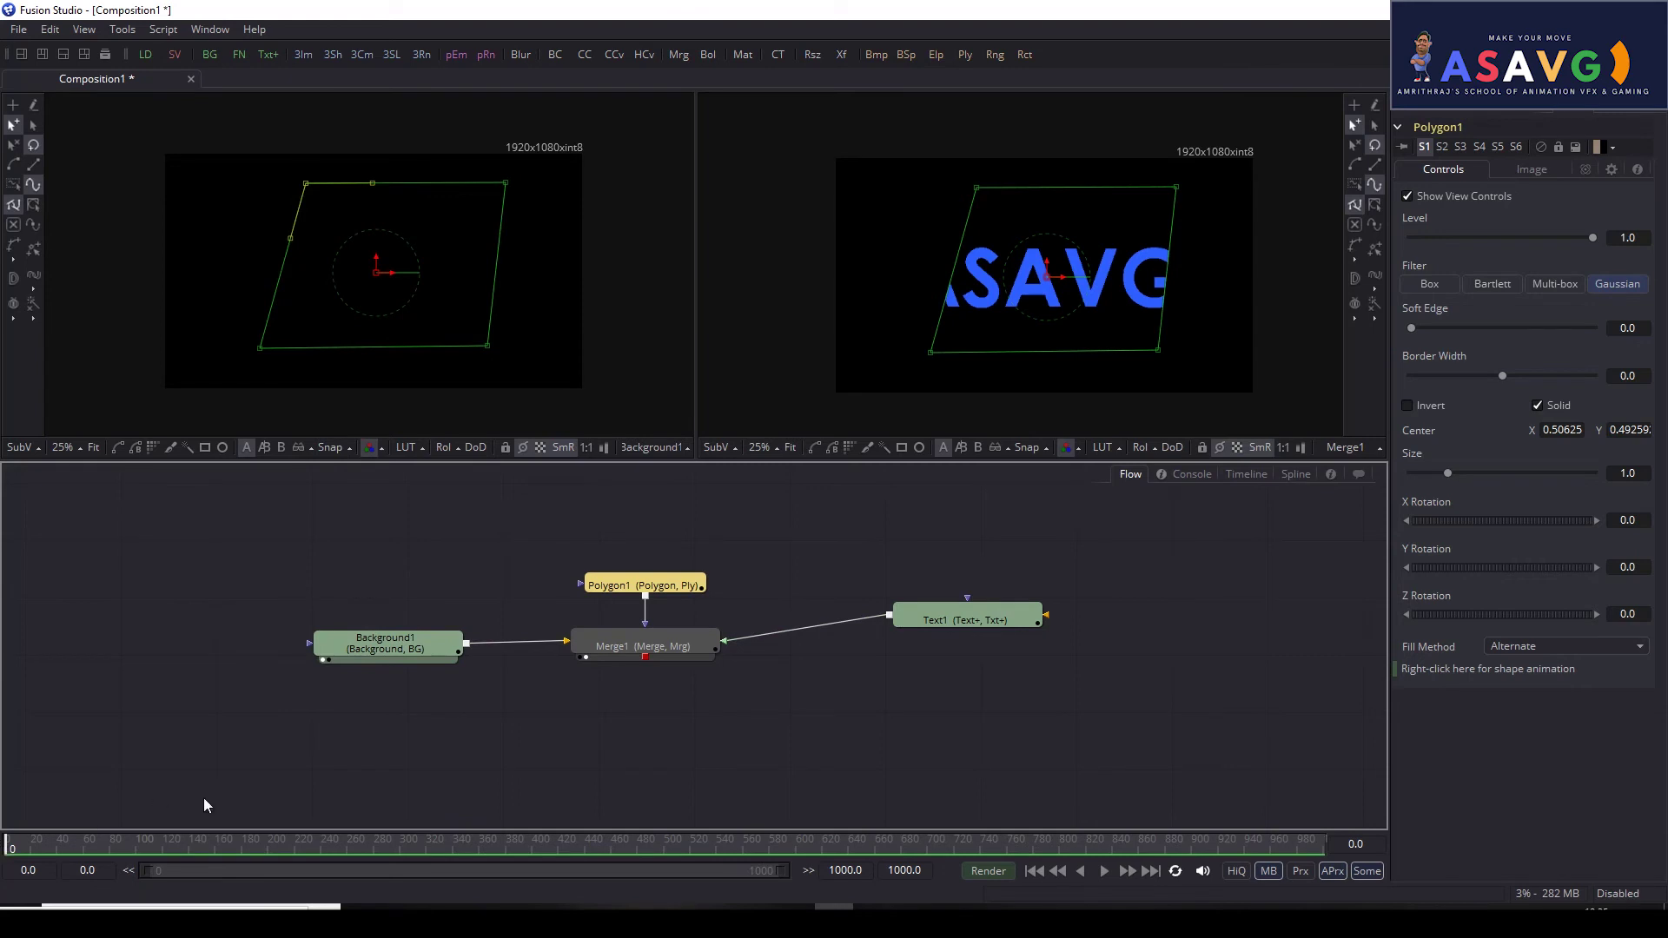
{"action": "left_click_drag", "start_coordinate": [953, 622], "coordinate": [359, 272]}
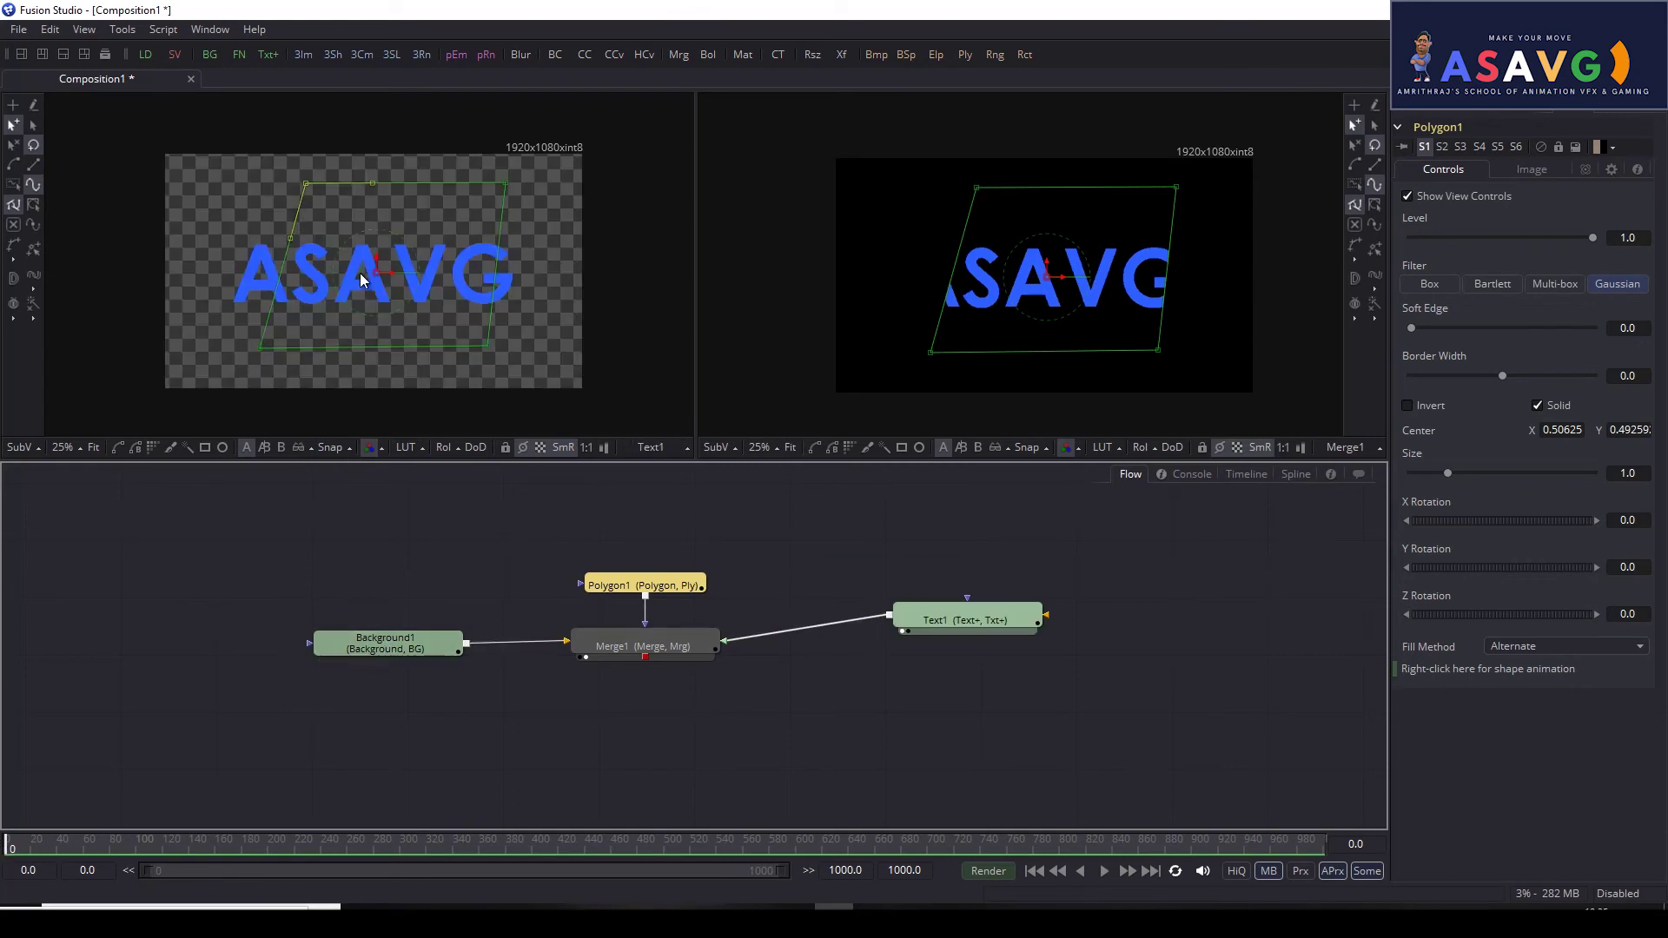
{"action": "left_click_drag", "start_coordinate": [666, 644], "coordinate": [426, 181]}
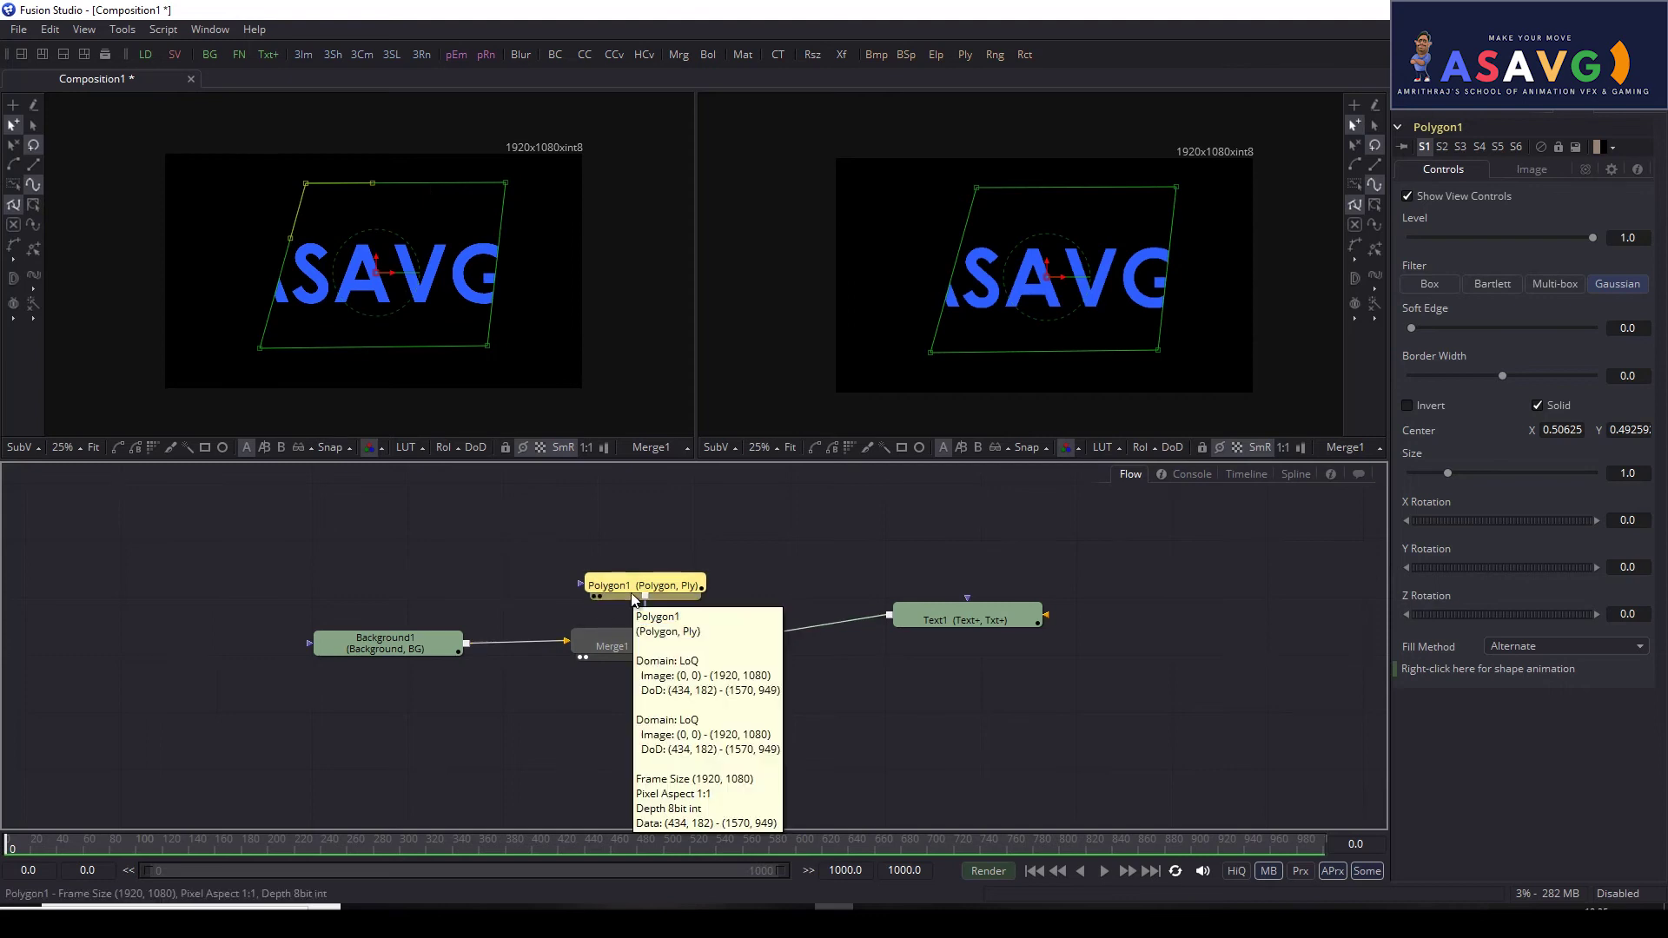
{"action": "left_click_drag", "start_coordinate": [633, 599], "coordinate": [429, 261]}
{"action": "left_click_drag", "start_coordinate": [609, 641], "coordinate": [438, 227]}
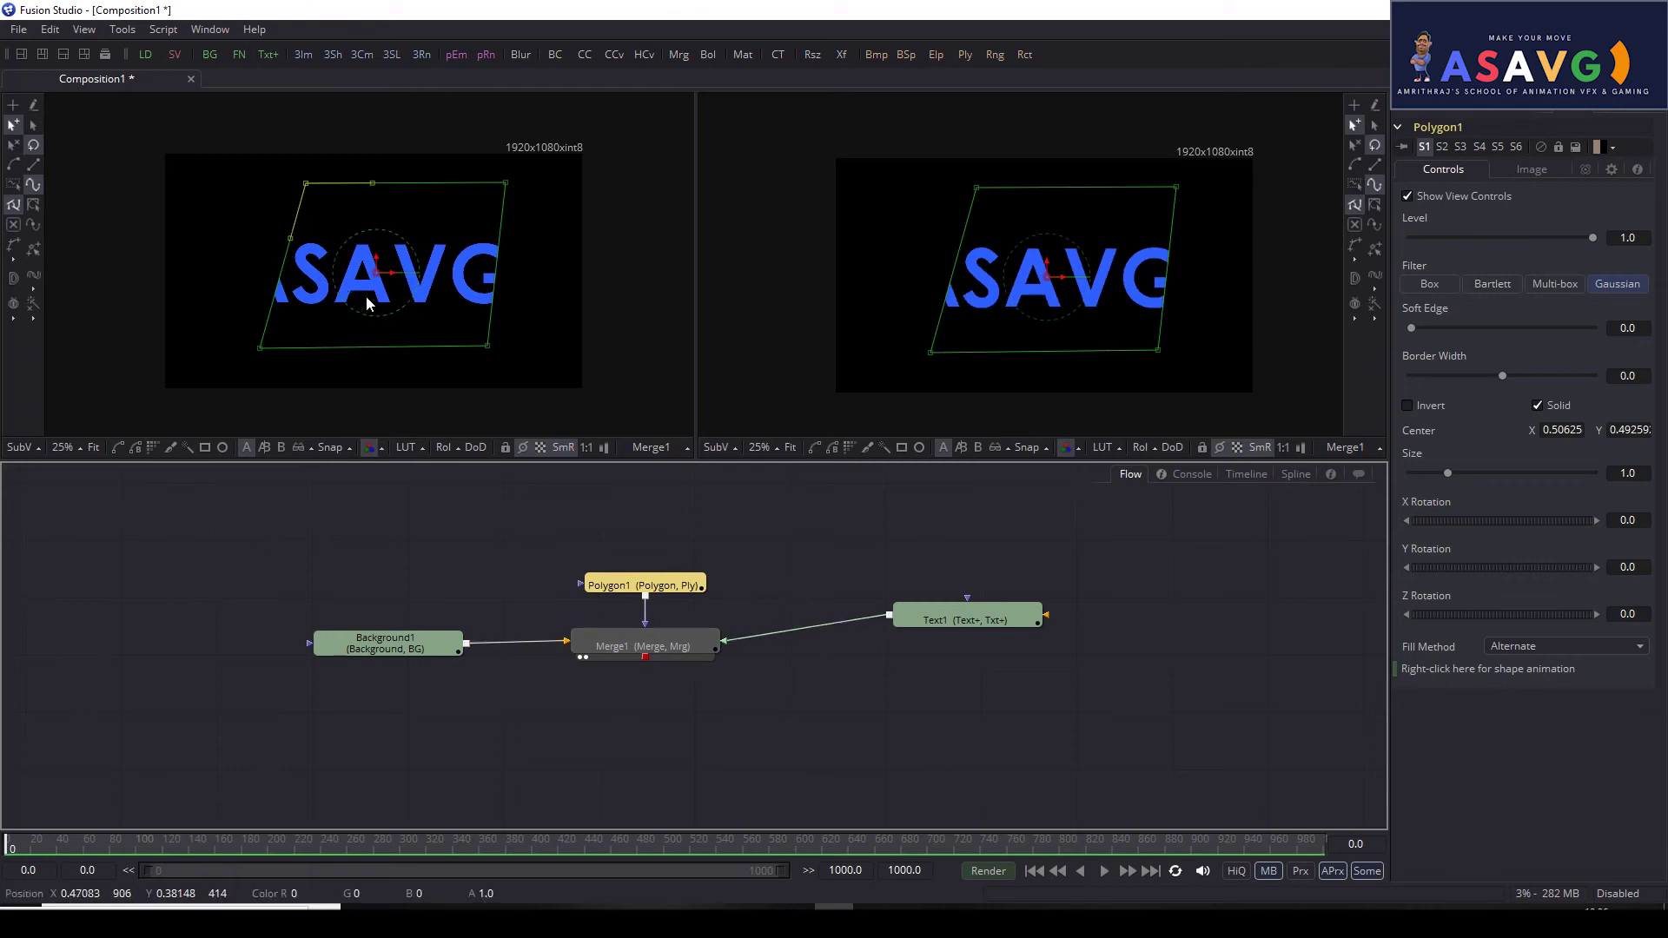
Step: Shift the polygon mask left so the text is cropped to 'ASAV', then select Polygon1
{"action": "left_click", "coordinate": [310, 187]}
{"action": "mouse_move", "coordinate": [375, 272]}
{"action": "left_mouse_down"}
{"action": "mouse_move", "coordinate": [268, 274]}
{"action": "mouse_move", "coordinate": [418, 290]}
{"action": "mouse_move", "coordinate": [280, 289]}
{"action": "left_mouse_up"}
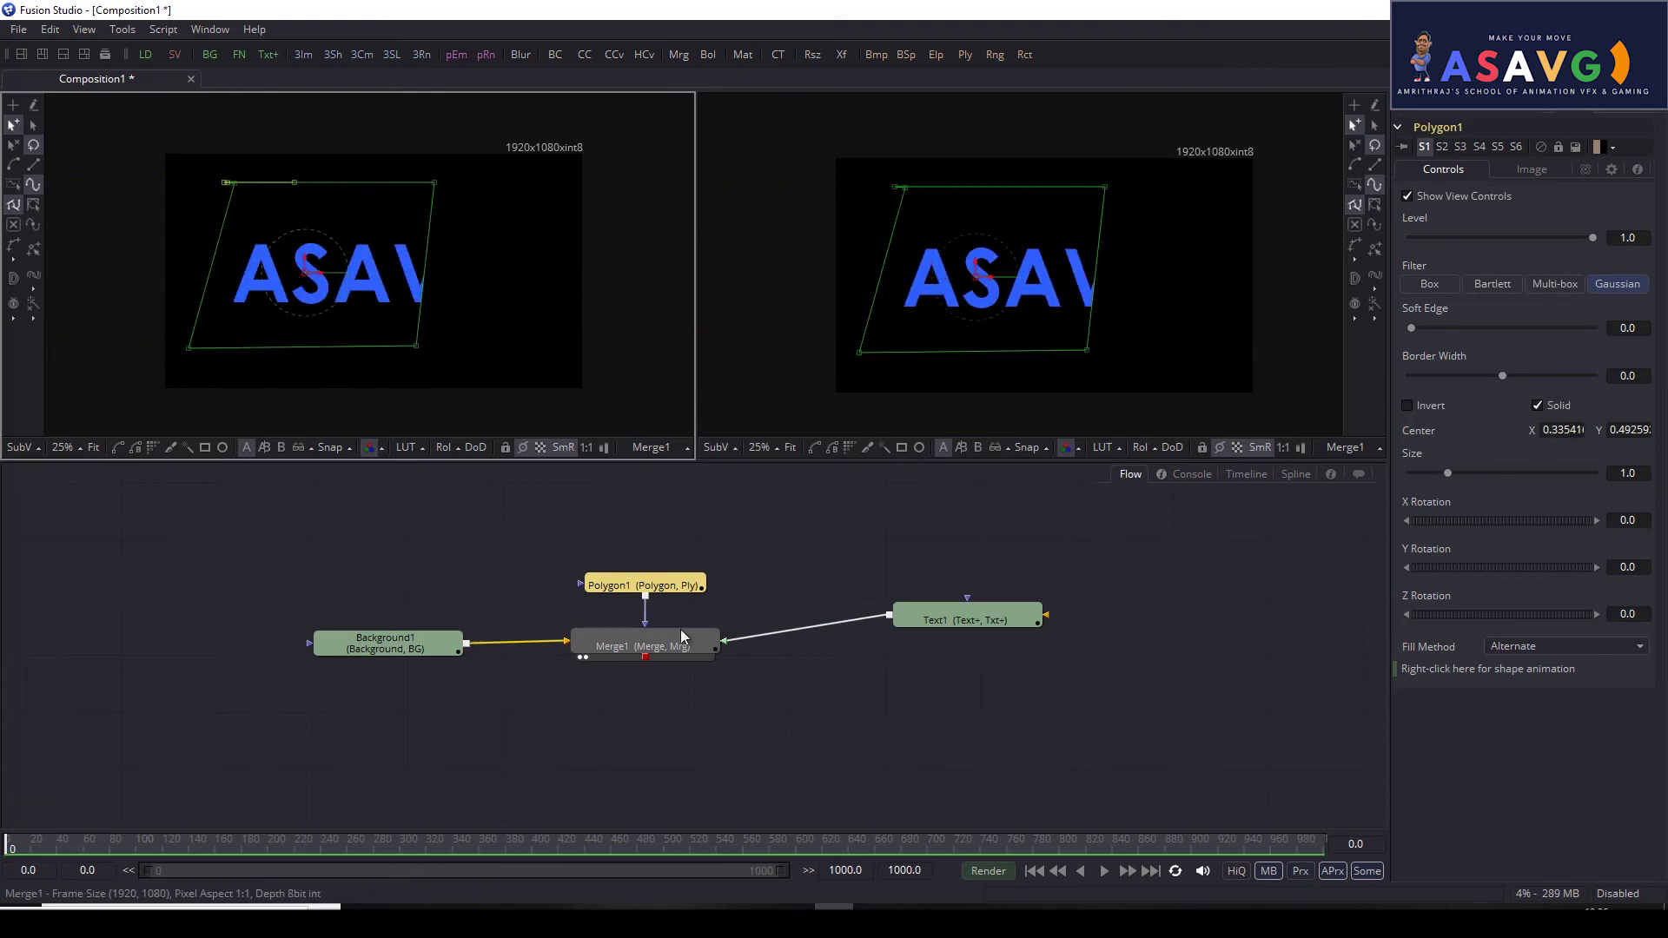
{"action": "mouse_move", "coordinate": [649, 592]}
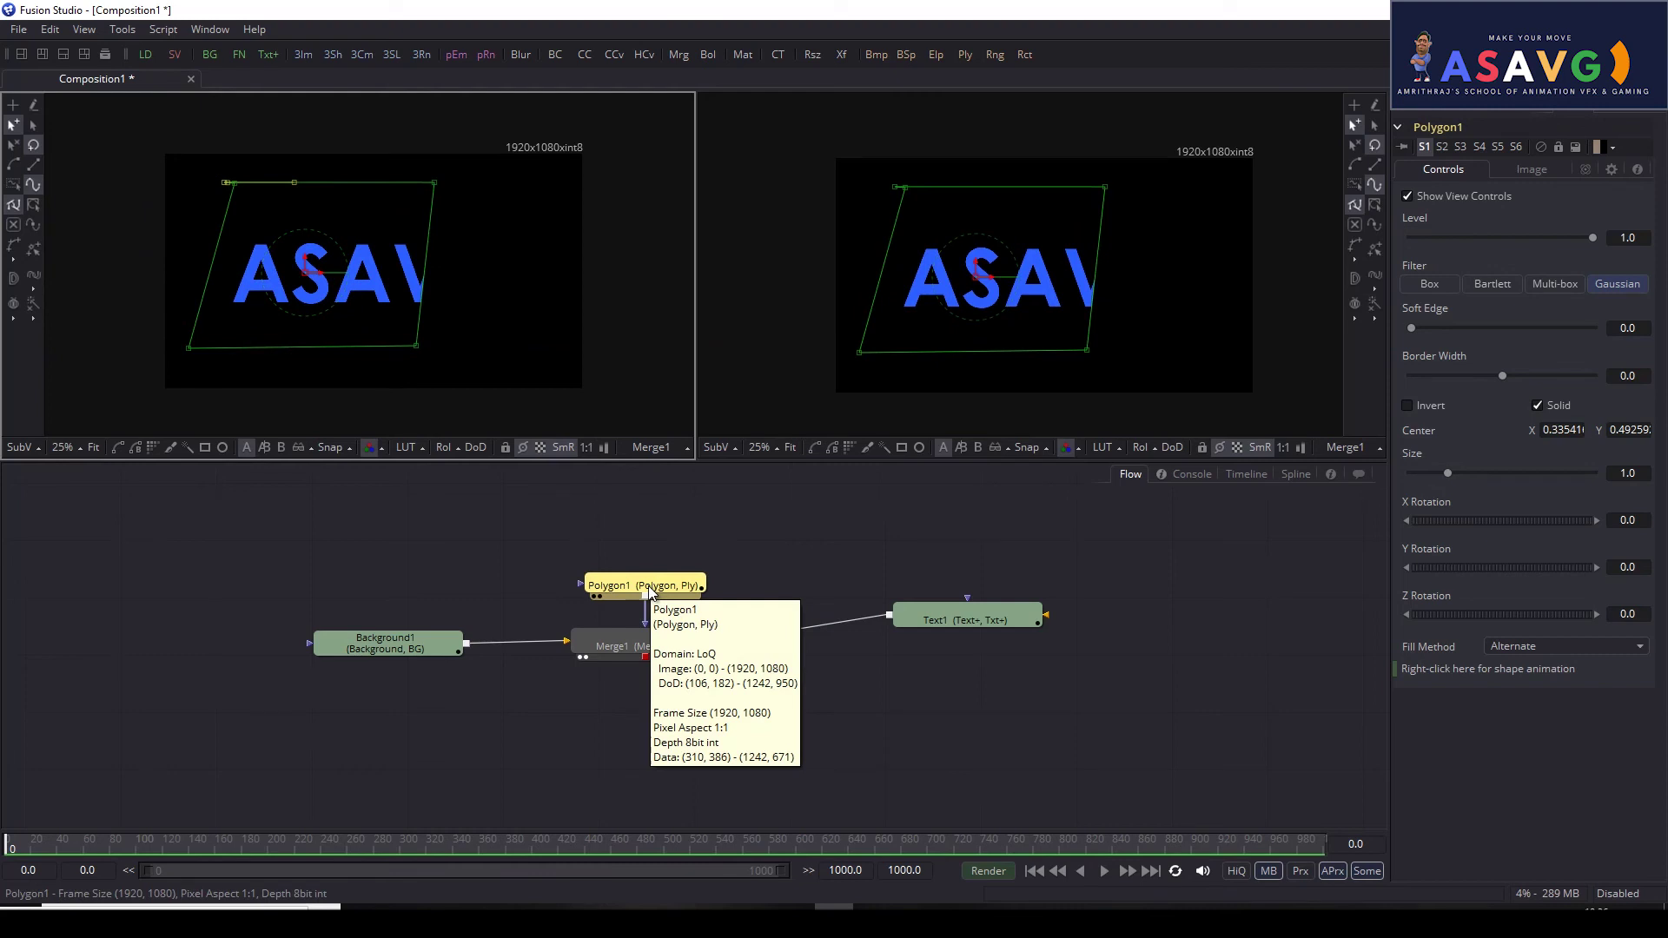
{"action": "left_click", "coordinate": [620, 649]}
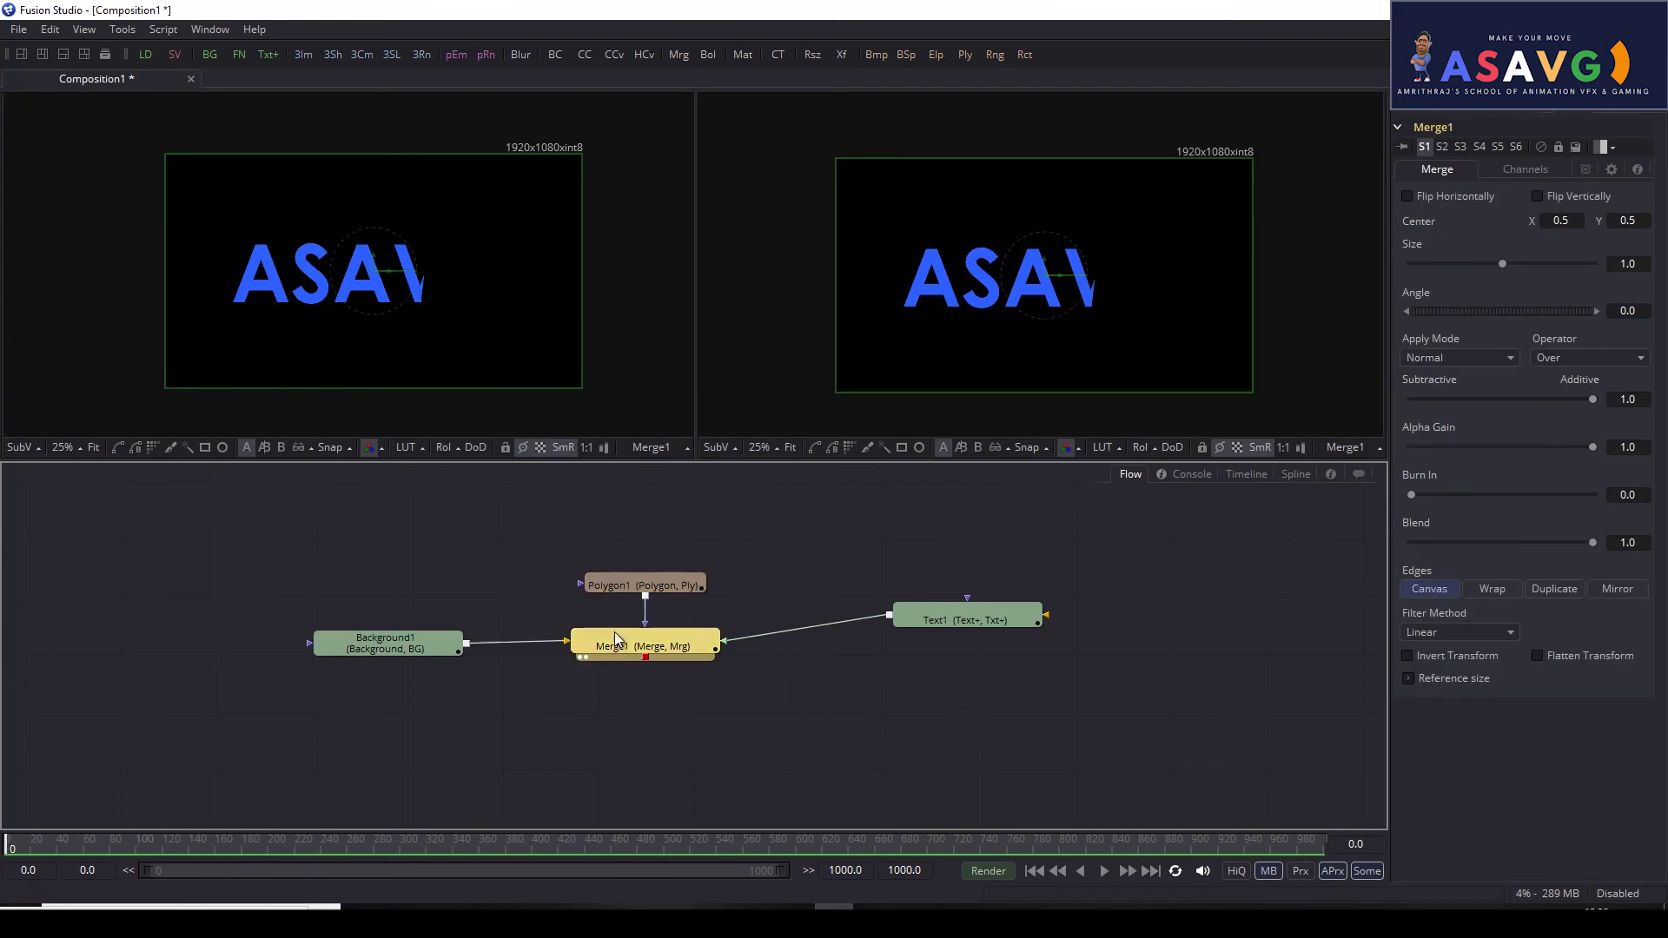
{"action": "left_click", "coordinate": [620, 589]}
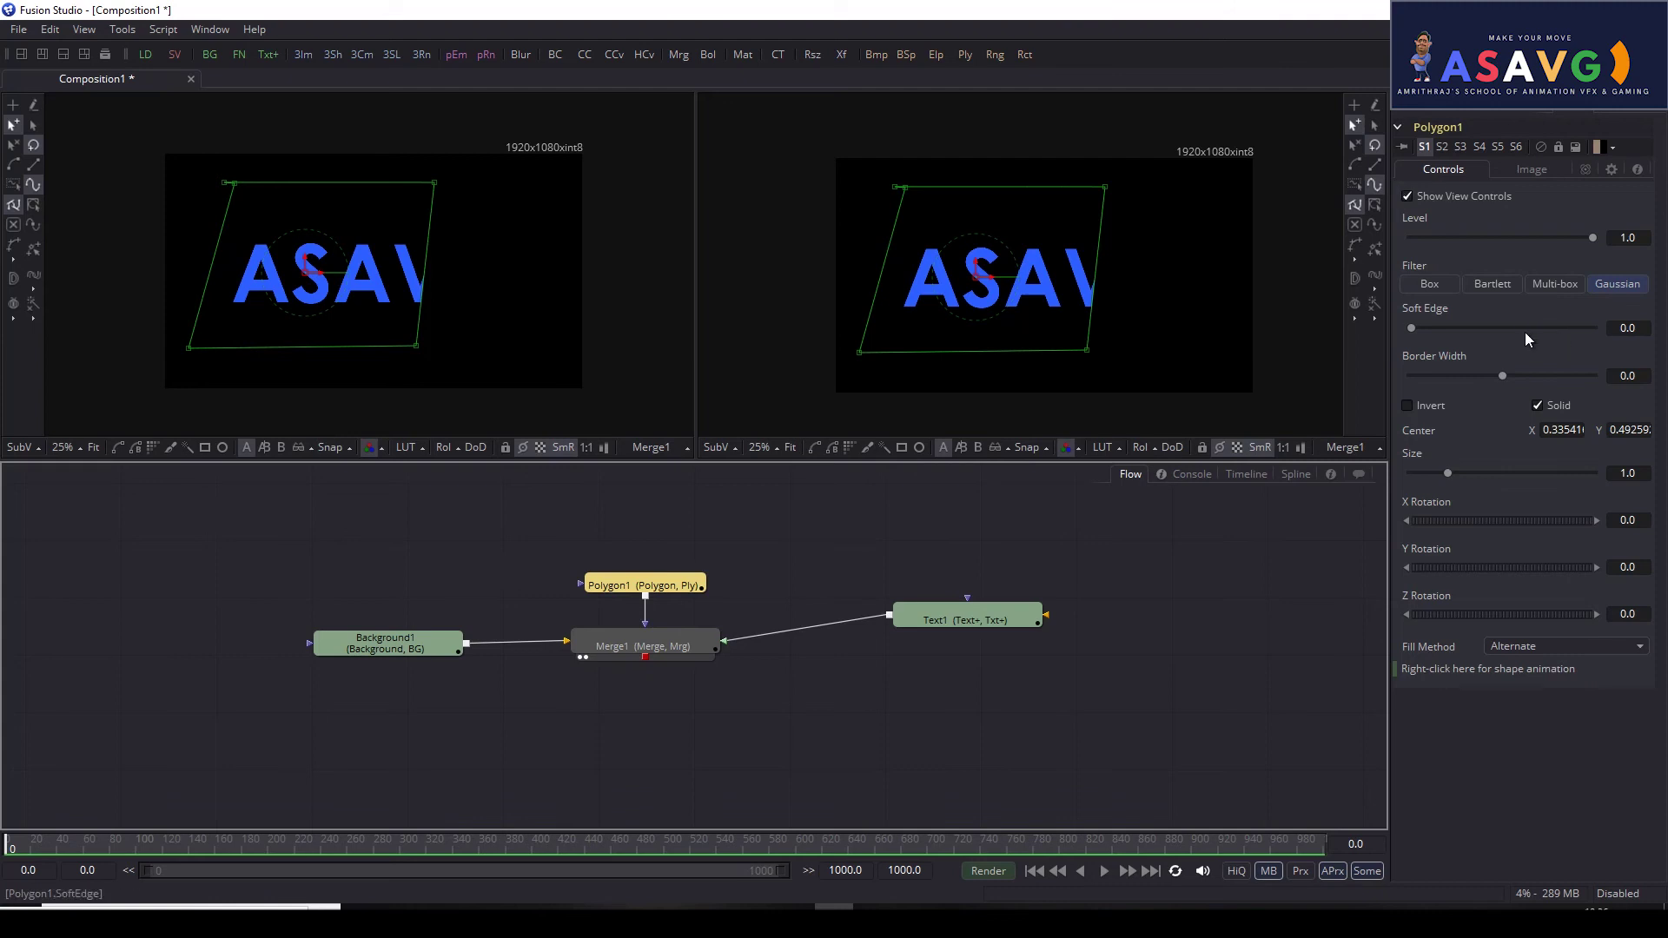
Step: Raise the polygon mask's Soft Edge to 0.2 in a single-viewer layout, keeping Border Width at zero
{"action": "mouse_move", "coordinate": [1413, 331]}
{"action": "left_mouse_down"}
{"action": "mouse_move", "coordinate": [1445, 332]}
{"action": "mouse_move", "coordinate": [1384, 345]}
{"action": "mouse_move", "coordinate": [1514, 340]}
{"action": "left_mouse_up"}
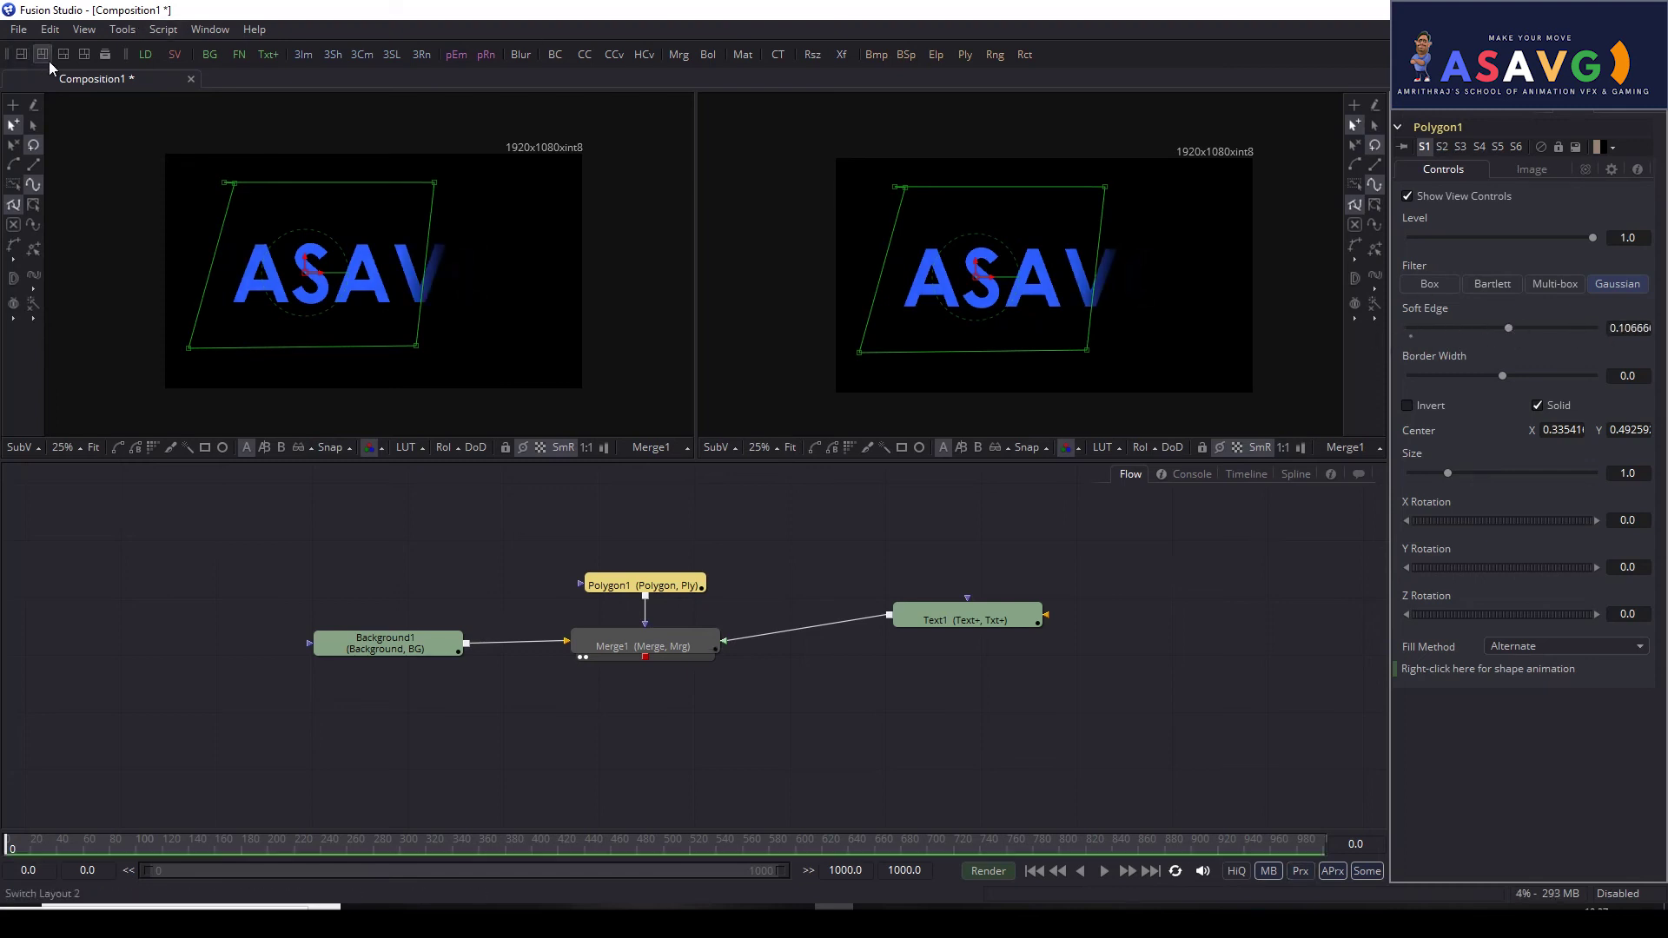
{"action": "left_click", "coordinate": [23, 55]}
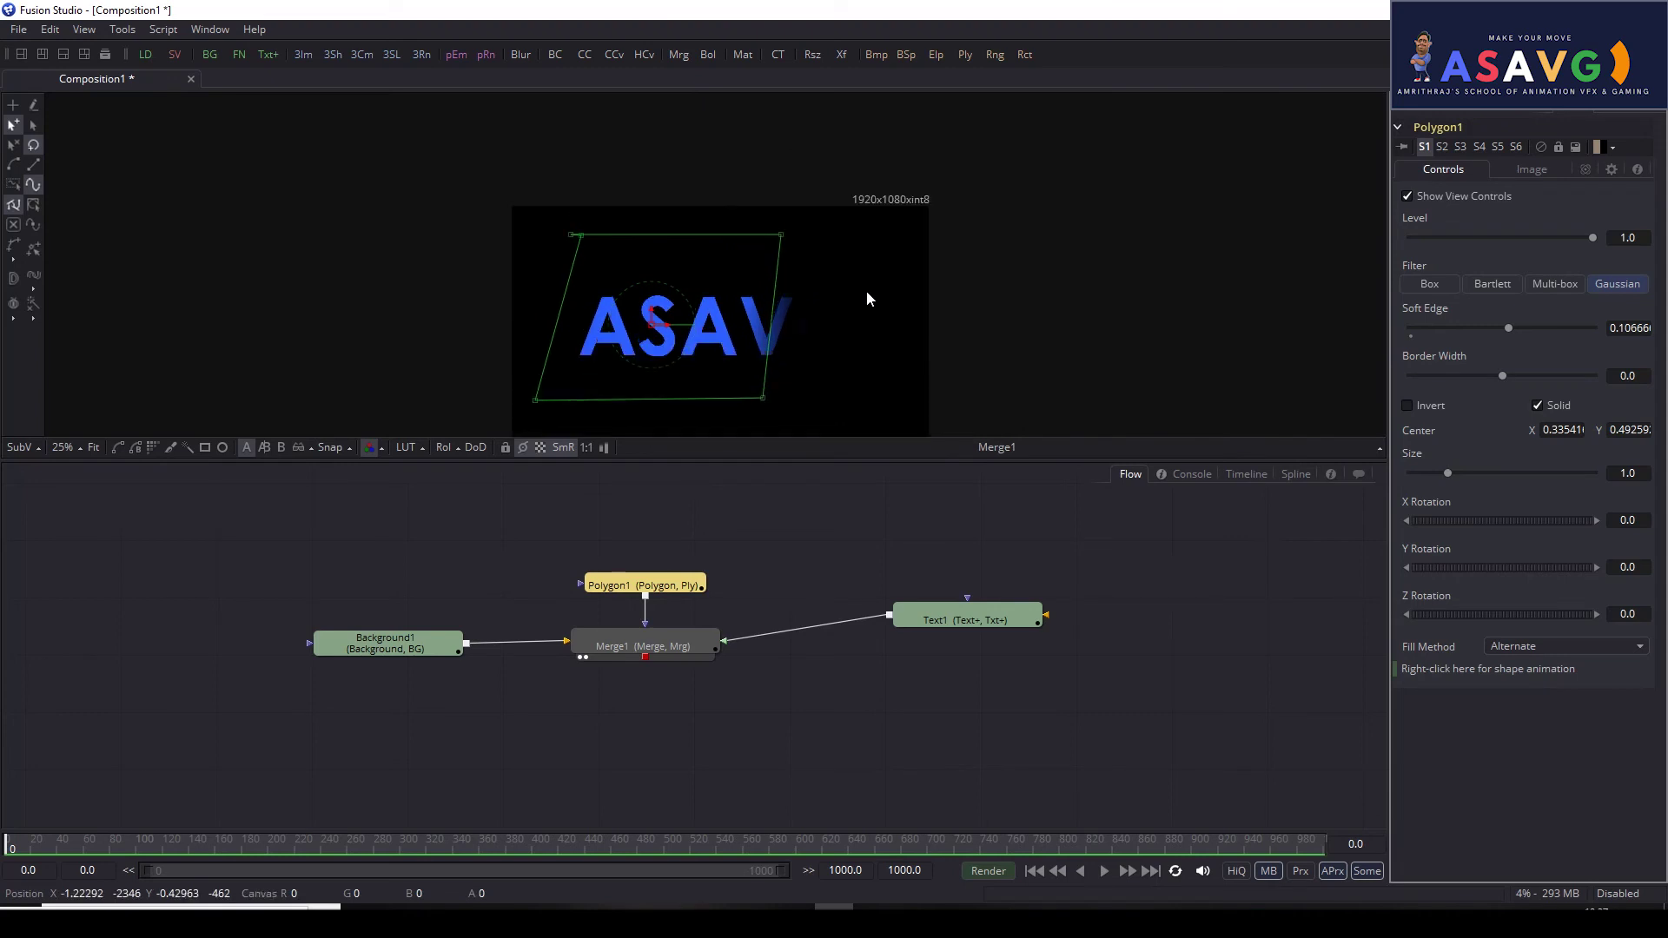
{"action": "scroll", "coordinate": [883, 251], "scroll_direction": "up", "scroll_amount": 2}
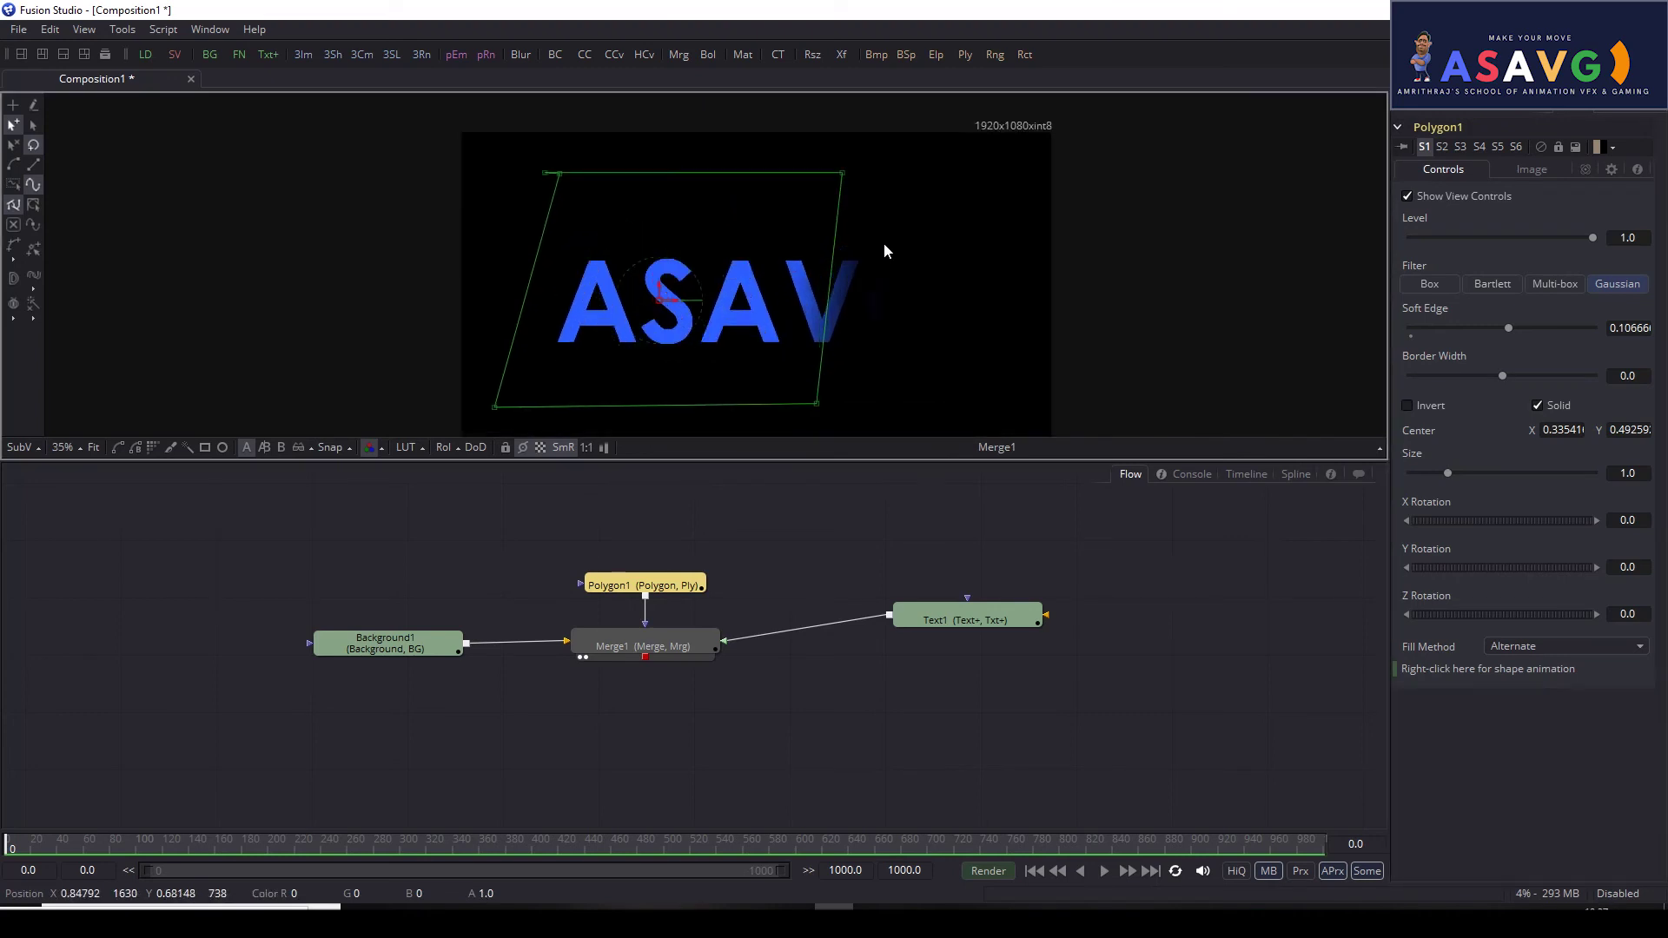
{"action": "scroll", "coordinate": [911, 269], "scroll_direction": "down", "scroll_amount": 1}
{"action": "mouse_move", "coordinate": [1508, 328]}
{"action": "left_mouse_down"}
{"action": "mouse_move", "coordinate": [1628, 329]}
{"action": "mouse_move", "coordinate": [1546, 318]}
{"action": "left_mouse_up"}
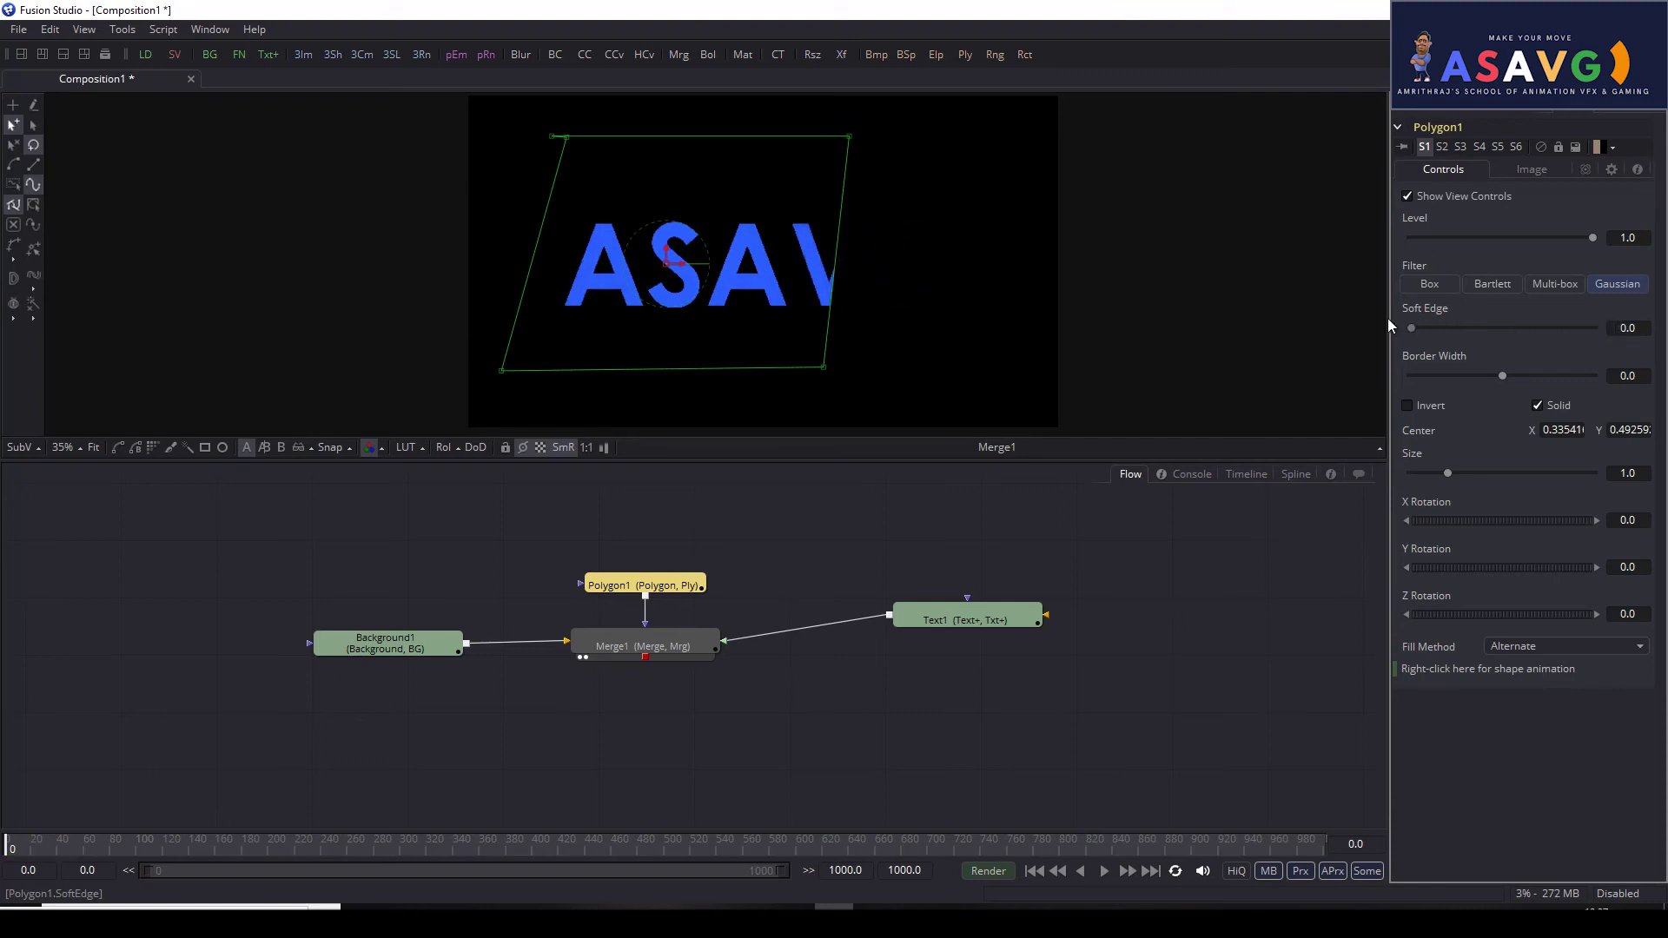
{"action": "mouse_move", "coordinate": [1502, 376]}
{"action": "left_mouse_down"}
{"action": "mouse_move", "coordinate": [1553, 377]}
{"action": "mouse_move", "coordinate": [1484, 370]}
{"action": "mouse_move", "coordinate": [1553, 366]}
{"action": "mouse_move", "coordinate": [1448, 329]}
{"action": "left_mouse_up"}
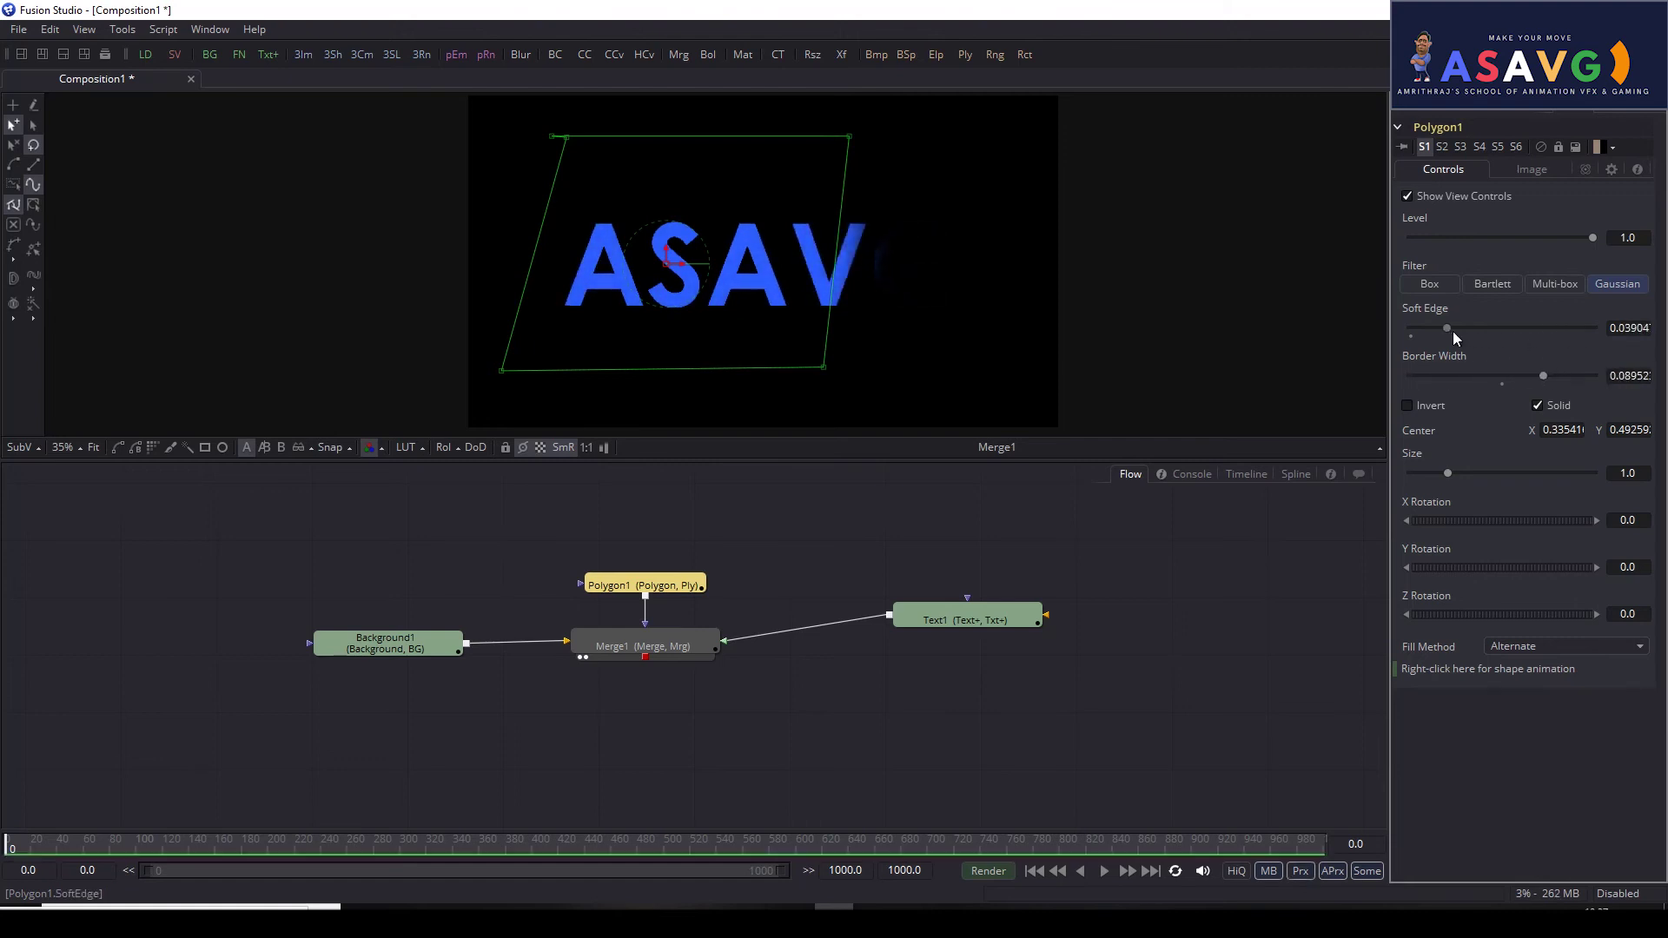
{"action": "left_click_drag", "start_coordinate": [1534, 378], "coordinate": [1502, 376]}
{"action": "left_click_drag", "start_coordinate": [1447, 328], "coordinate": [1599, 331]}
Step: Shrink the mask's Size to about 0.667 and make the viewer area taller
{"action": "mouse_move", "coordinate": [1456, 483]}
{"action": "left_mouse_down"}
{"action": "mouse_move", "coordinate": [1461, 469]}
{"action": "mouse_move", "coordinate": [1495, 480]}
{"action": "mouse_move", "coordinate": [1455, 468]}
{"action": "left_mouse_up"}
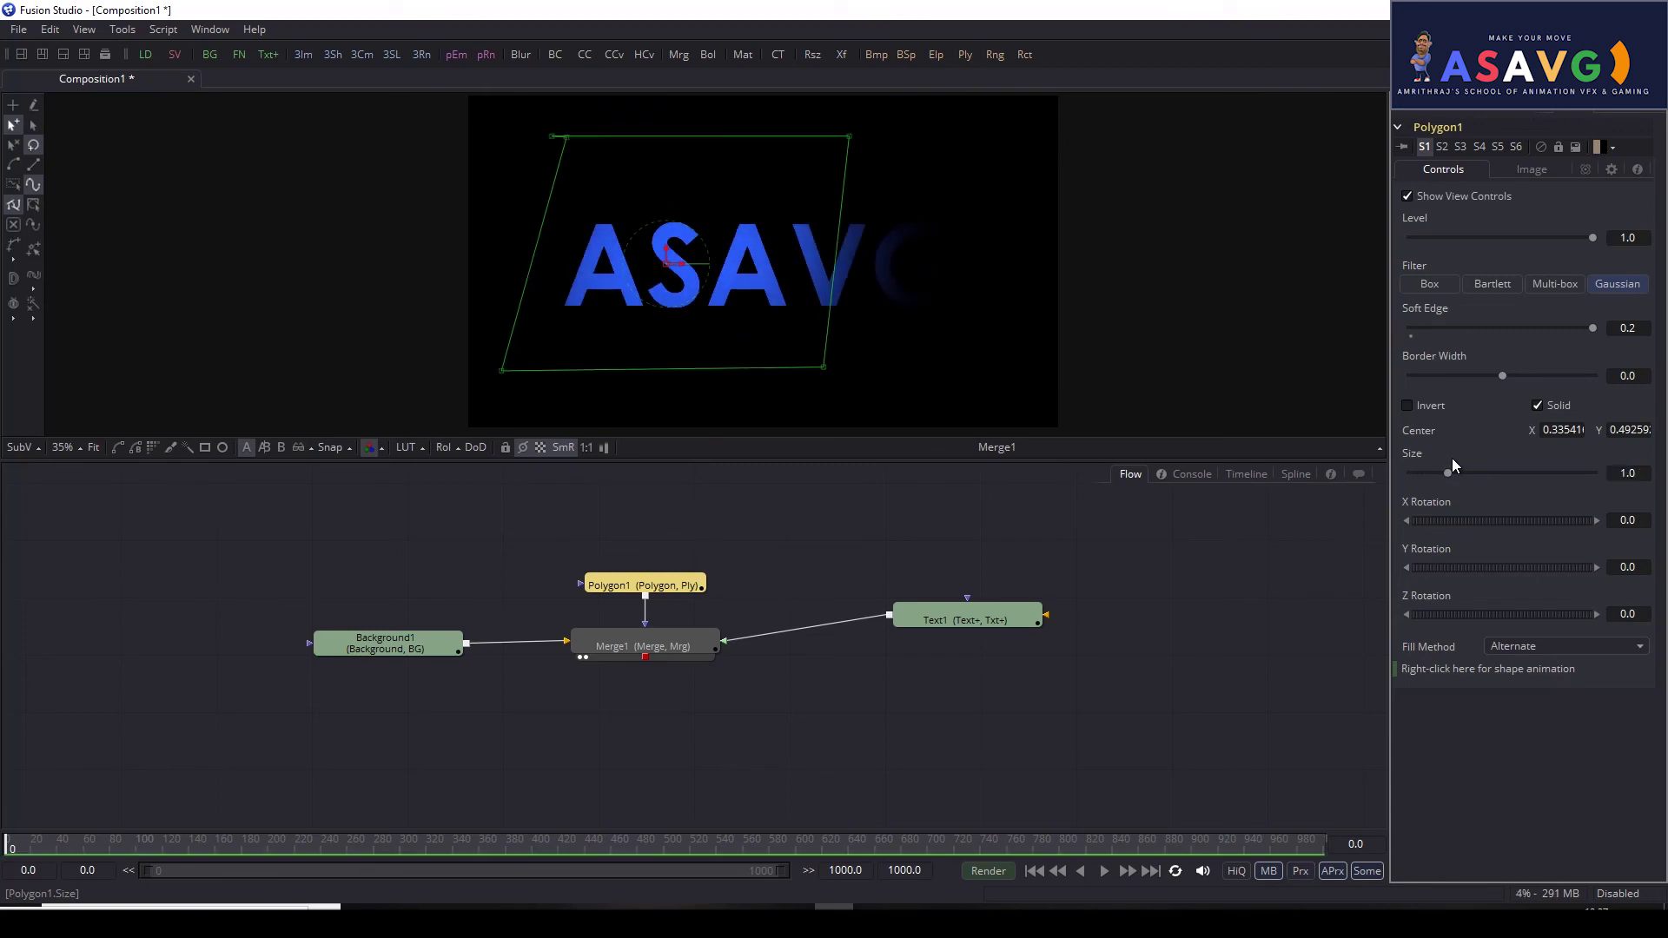
{"action": "left_click_drag", "start_coordinate": [1535, 519], "coordinate": [1541, 519]}
{"action": "left_click_drag", "start_coordinate": [1448, 474], "coordinate": [1438, 474]}
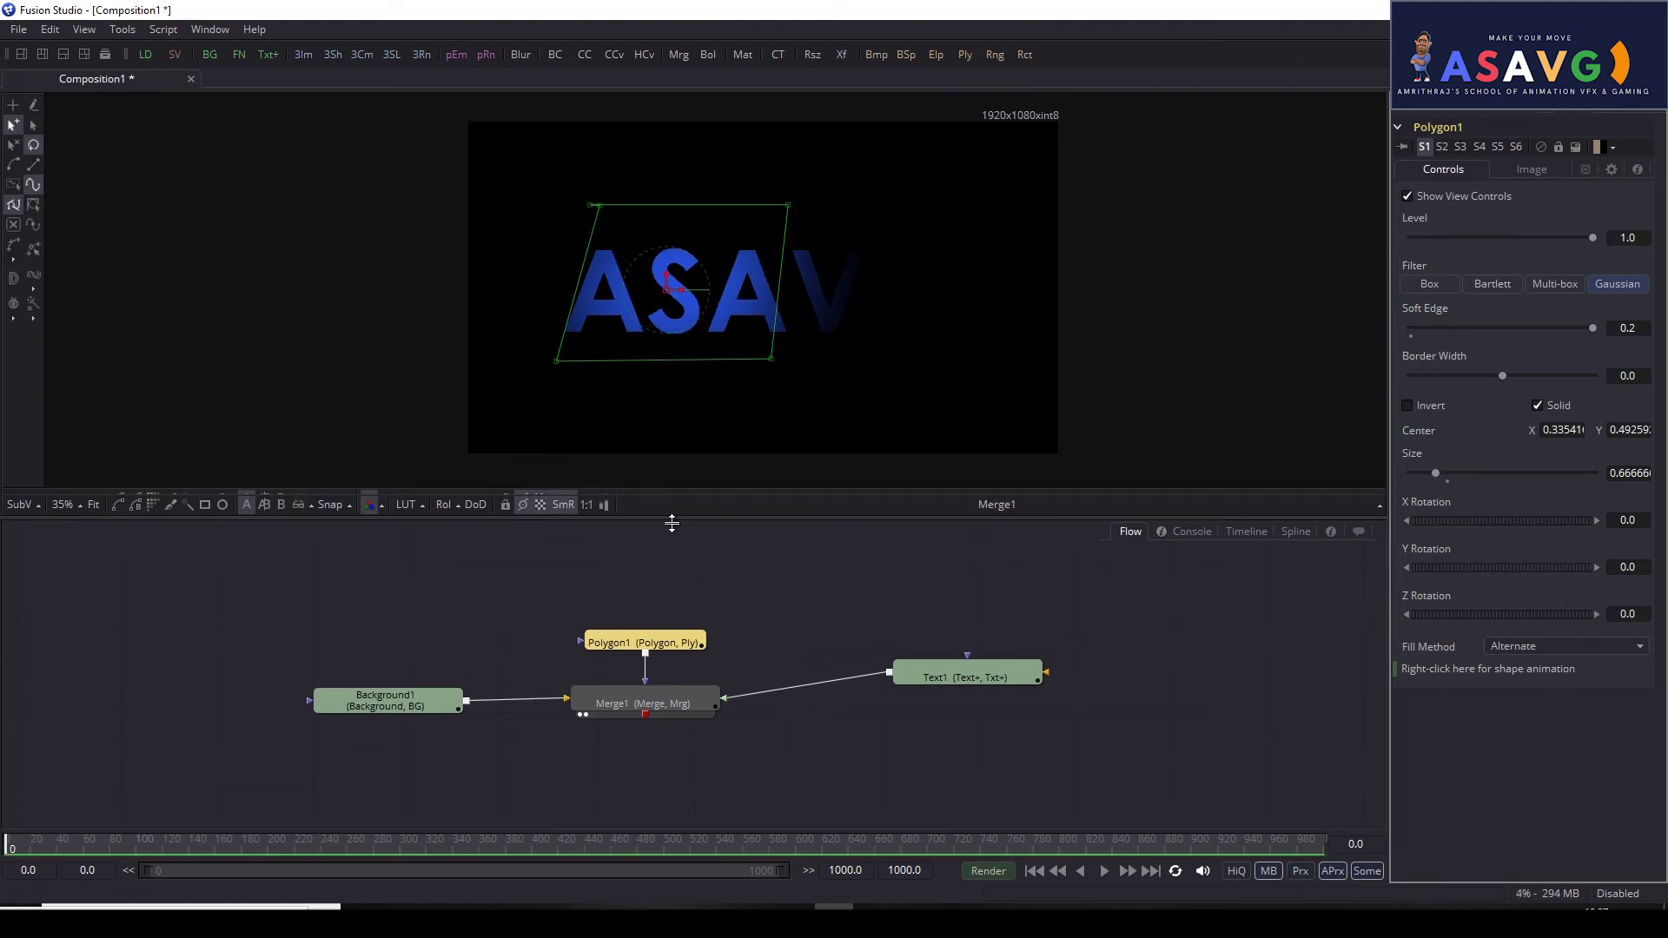
{"action": "left_click_drag", "start_coordinate": [672, 462], "coordinate": [671, 583]}
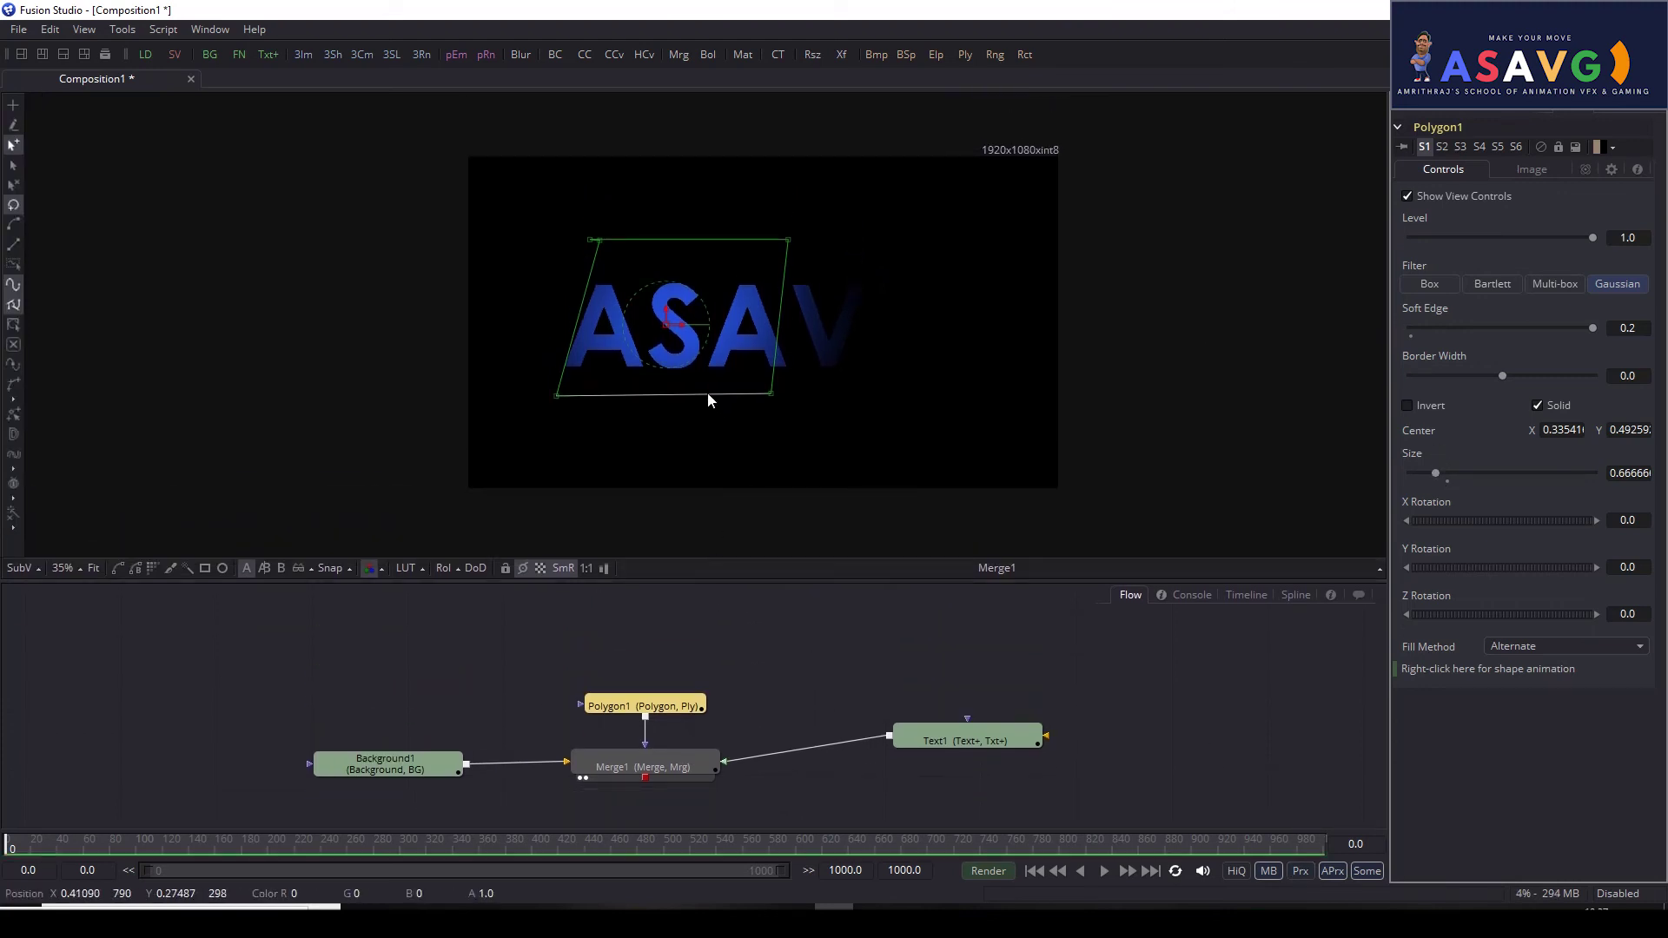
Step: Move the mask left off the text (Center X -0.1285) and set render and global end to 100
{"action": "mouse_move", "coordinate": [683, 333]}
{"action": "left_mouse_down"}
{"action": "mouse_move", "coordinate": [316, 339]}
{"action": "mouse_move", "coordinate": [803, 344]}
{"action": "mouse_move", "coordinate": [1253, 382]}
{"action": "mouse_move", "coordinate": [337, 343]}
{"action": "mouse_move", "coordinate": [767, 339]}
{"action": "mouse_move", "coordinate": [1190, 372]}
{"action": "mouse_move", "coordinate": [522, 344]}
{"action": "mouse_move", "coordinate": [1071, 353]}
{"action": "mouse_move", "coordinate": [408, 346]}
{"action": "left_mouse_up"}
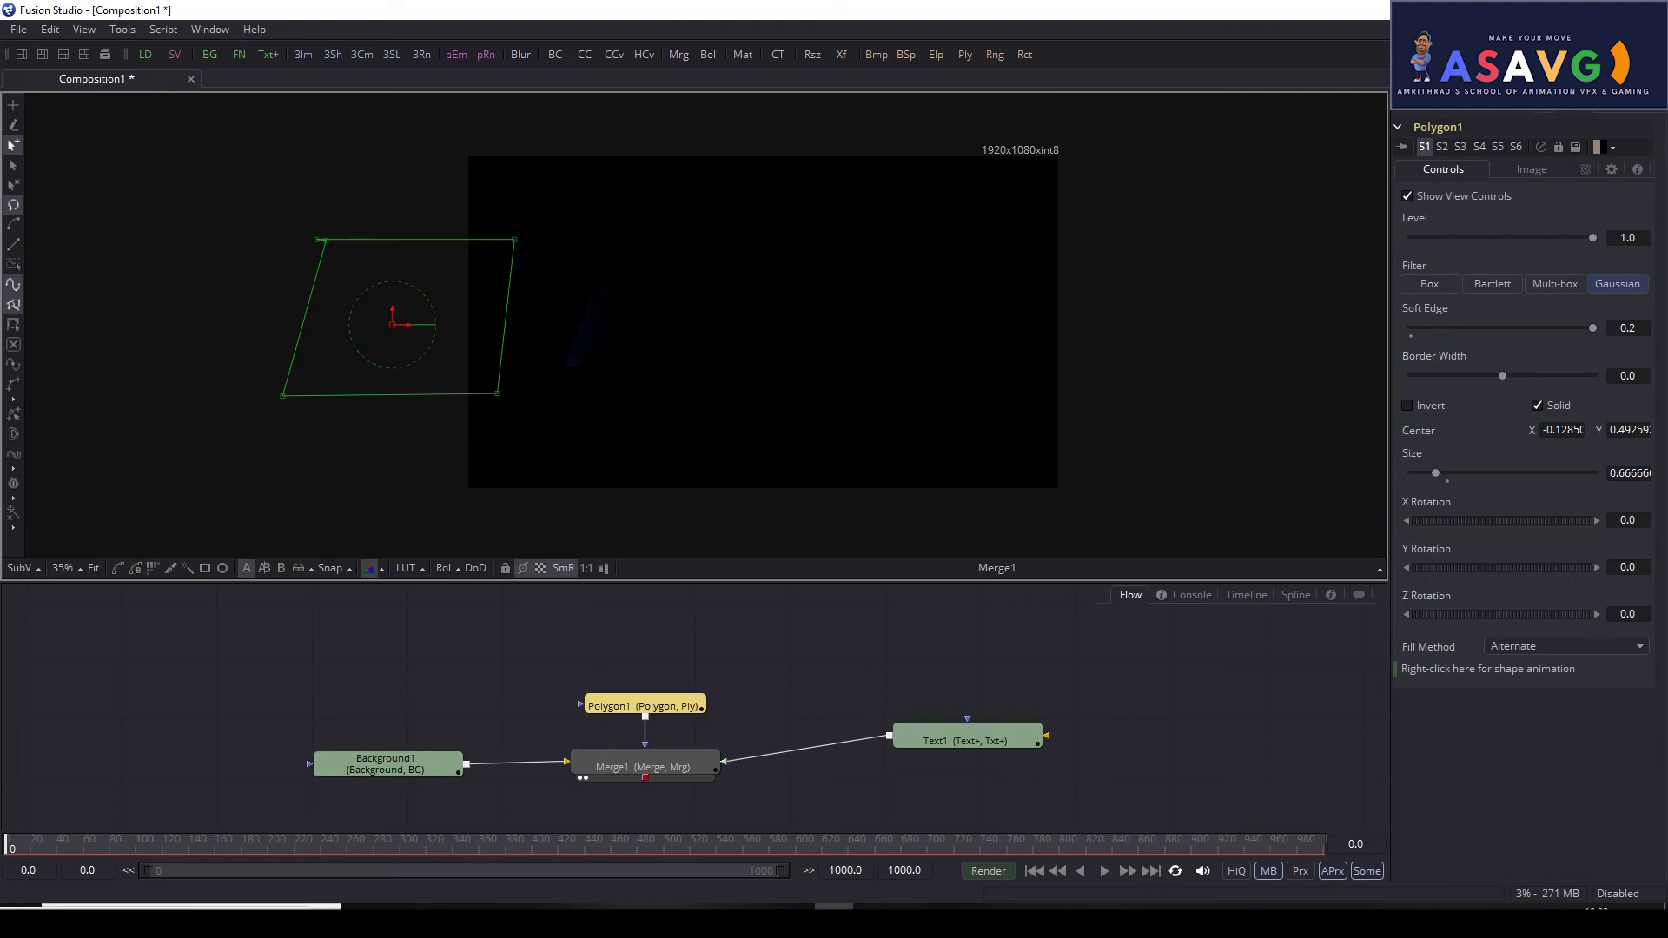
{"action": "left_click", "coordinate": [846, 871]}
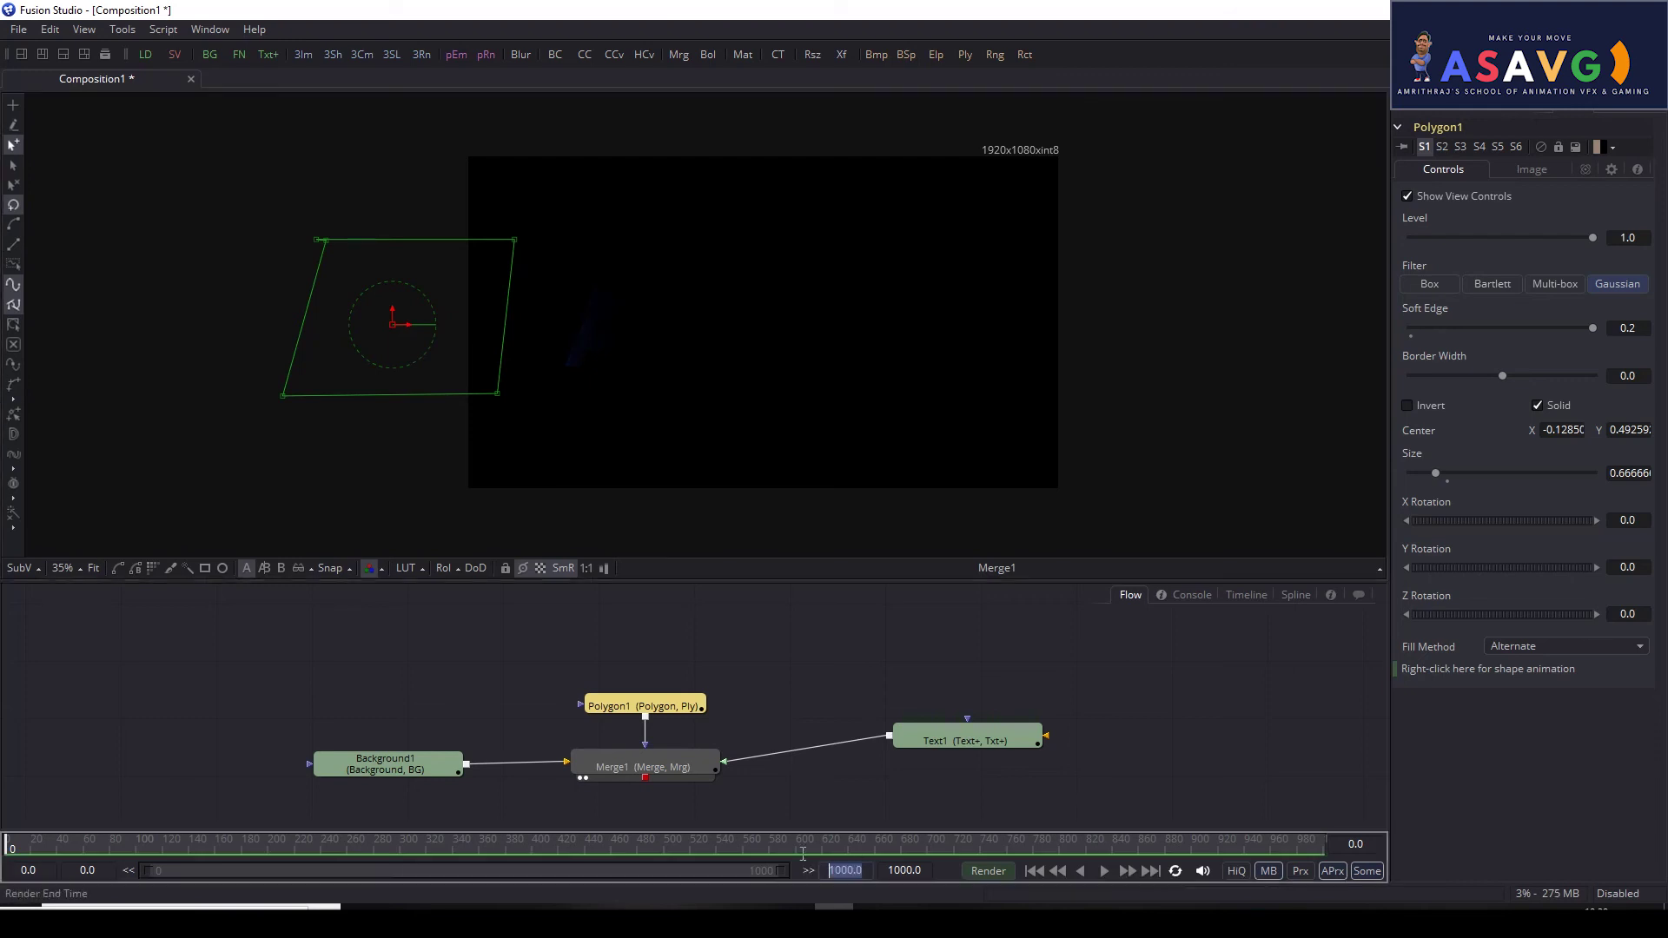
{"action": "type", "text": "100"}
{"action": "key", "text": "Return"}
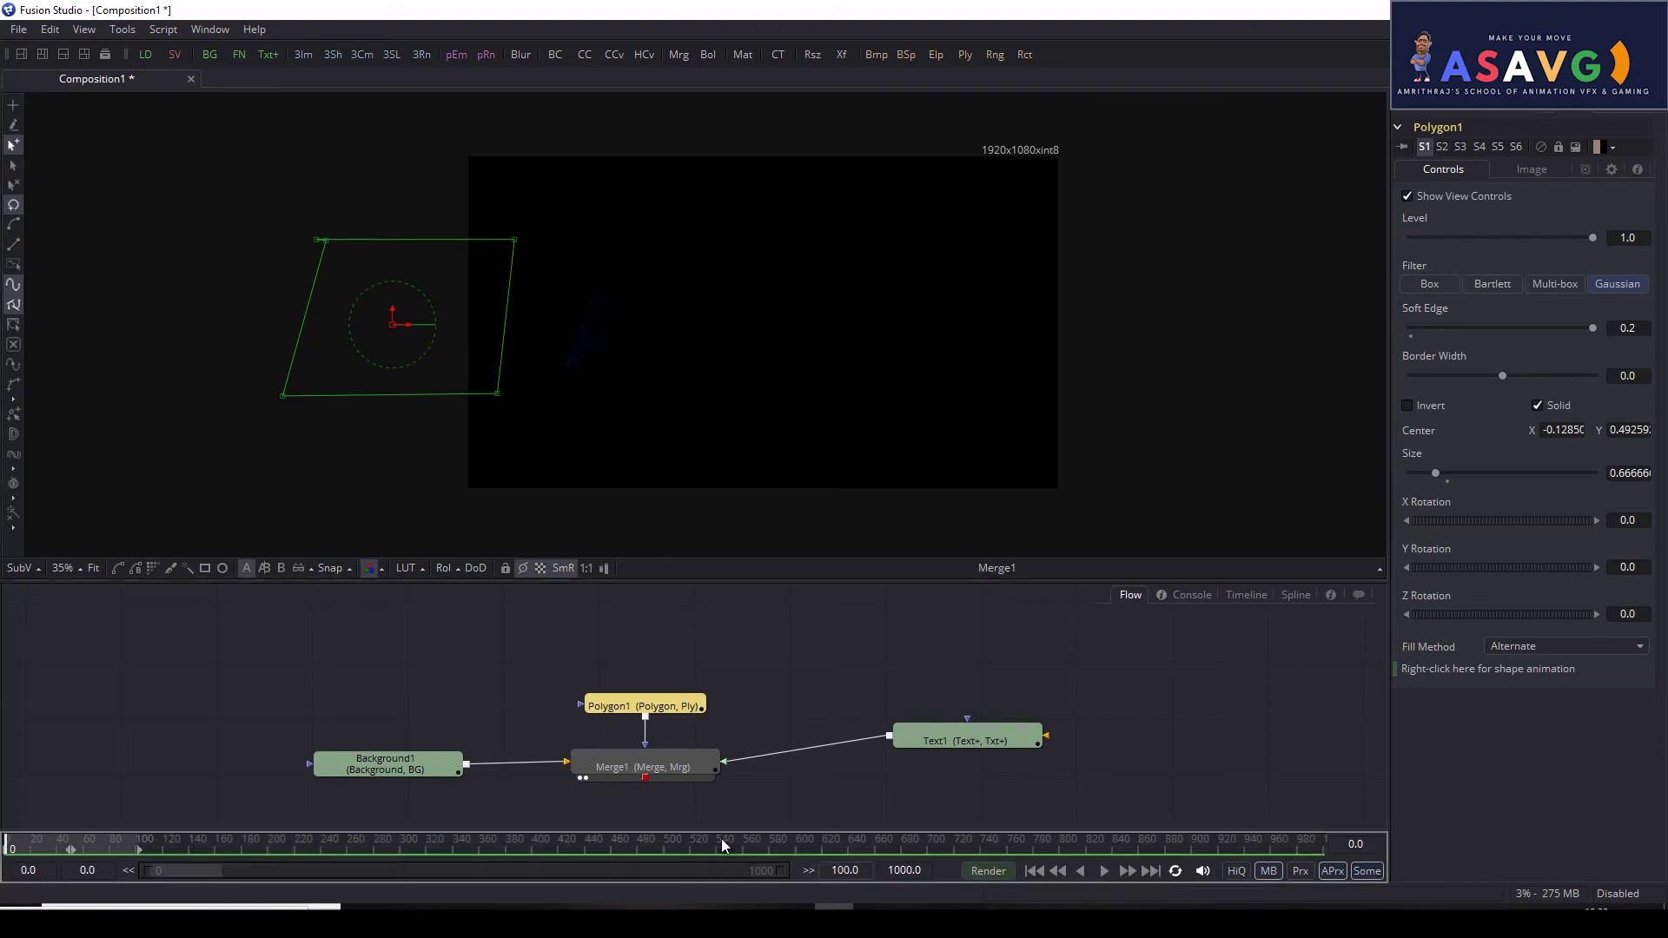
{"action": "key", "text": "Tab"}
{"action": "type", "text": "100"}
{"action": "key", "text": "Return"}
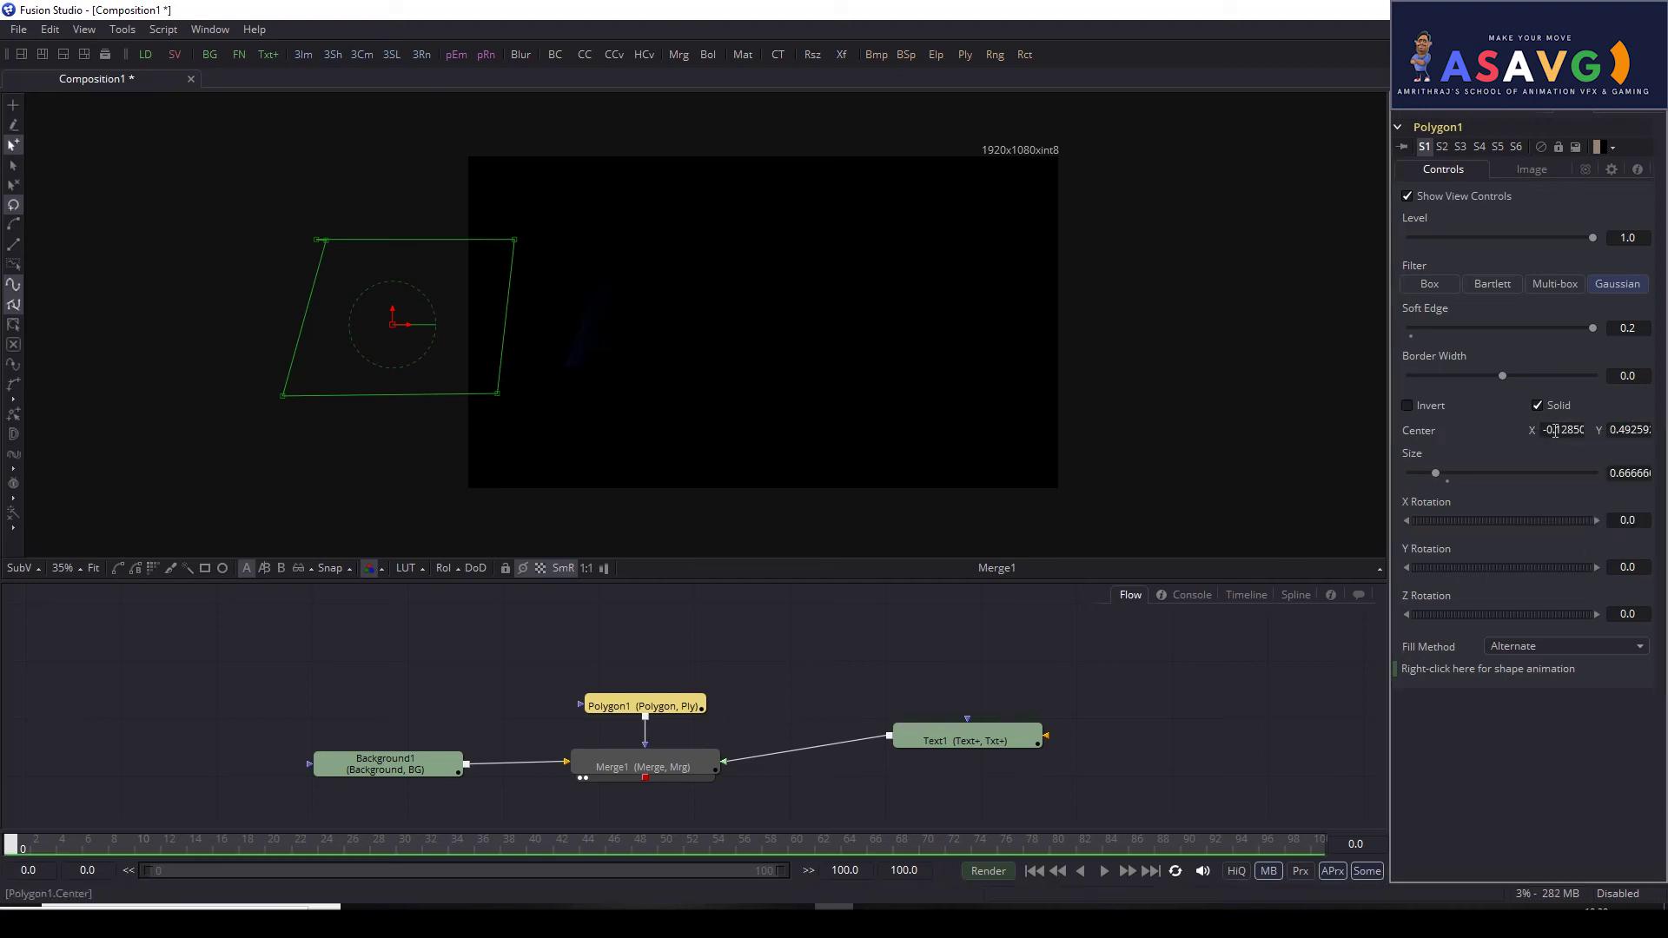
Step: Animate the mask's Center and Size, keeping the mask left of the frame at the start
{"action": "right_click", "coordinate": [1421, 429]}
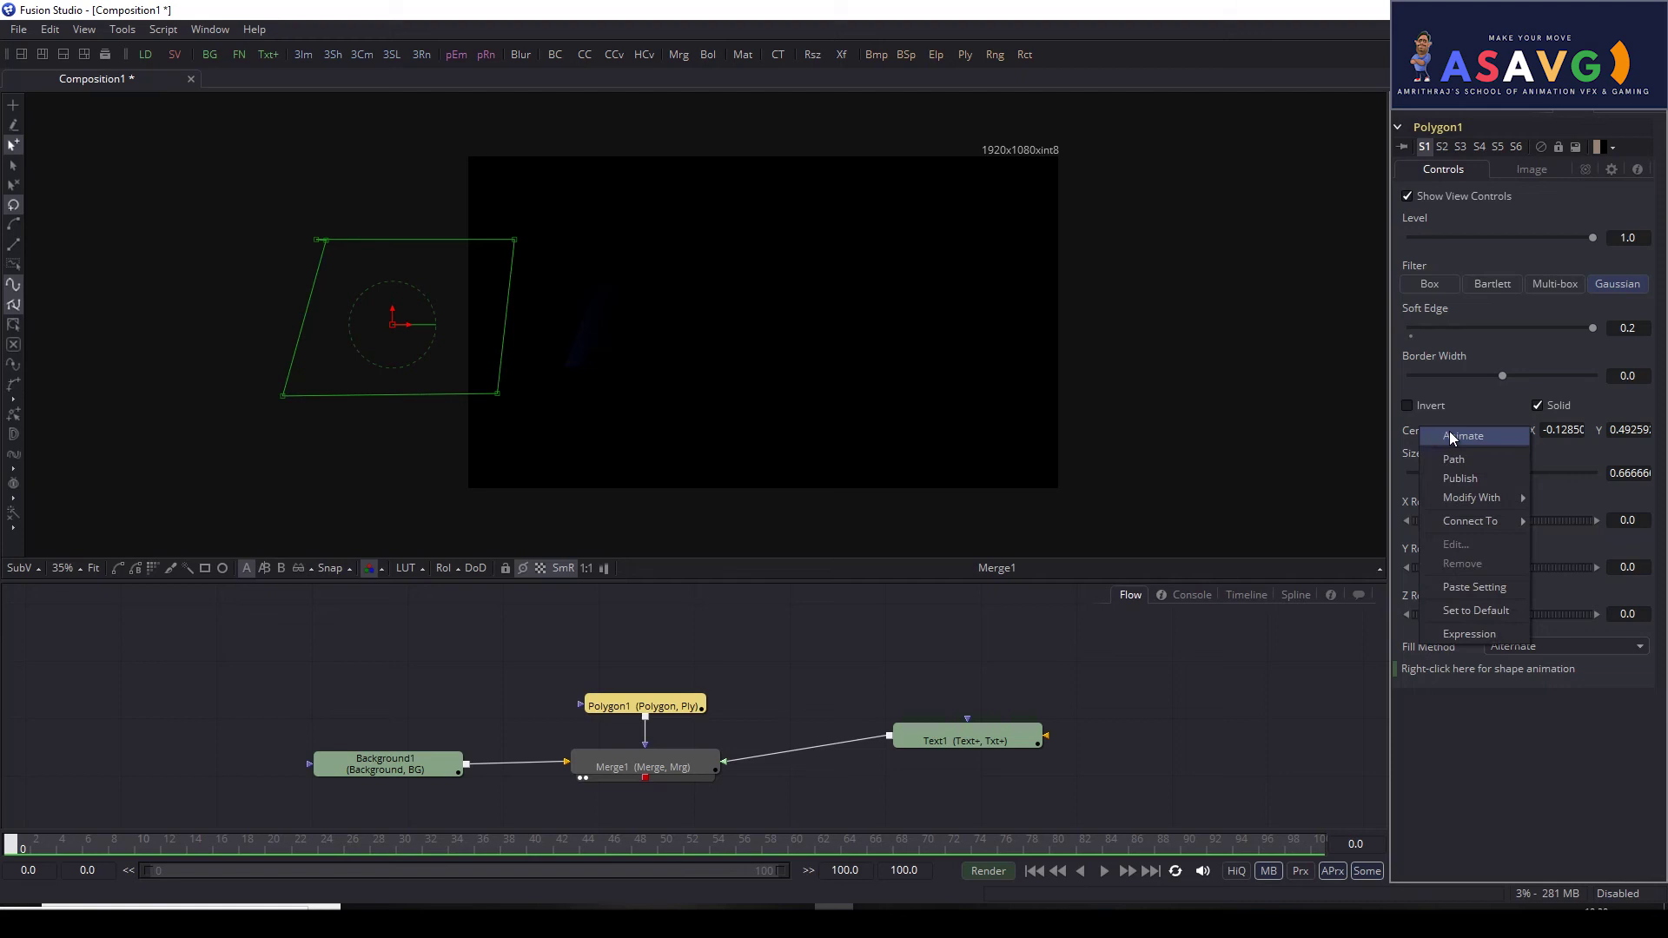
{"action": "left_click", "coordinate": [412, 327]}
{"action": "left_click_drag", "start_coordinate": [406, 323], "coordinate": [356, 319]}
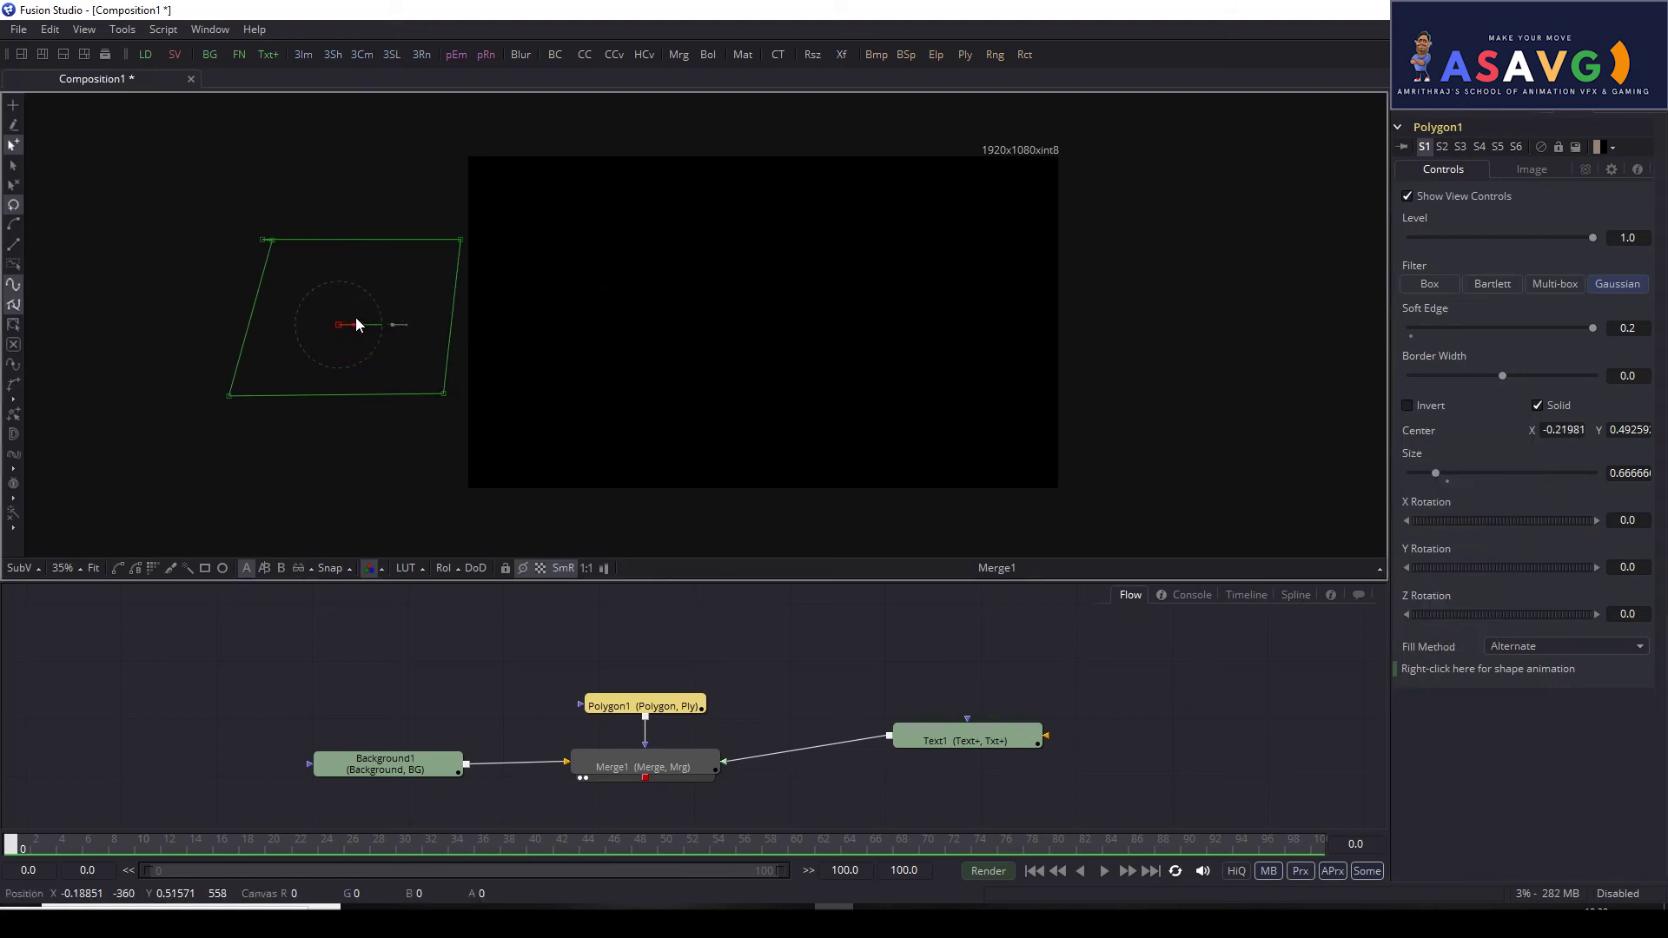
{"action": "right_click", "coordinate": [1414, 459]}
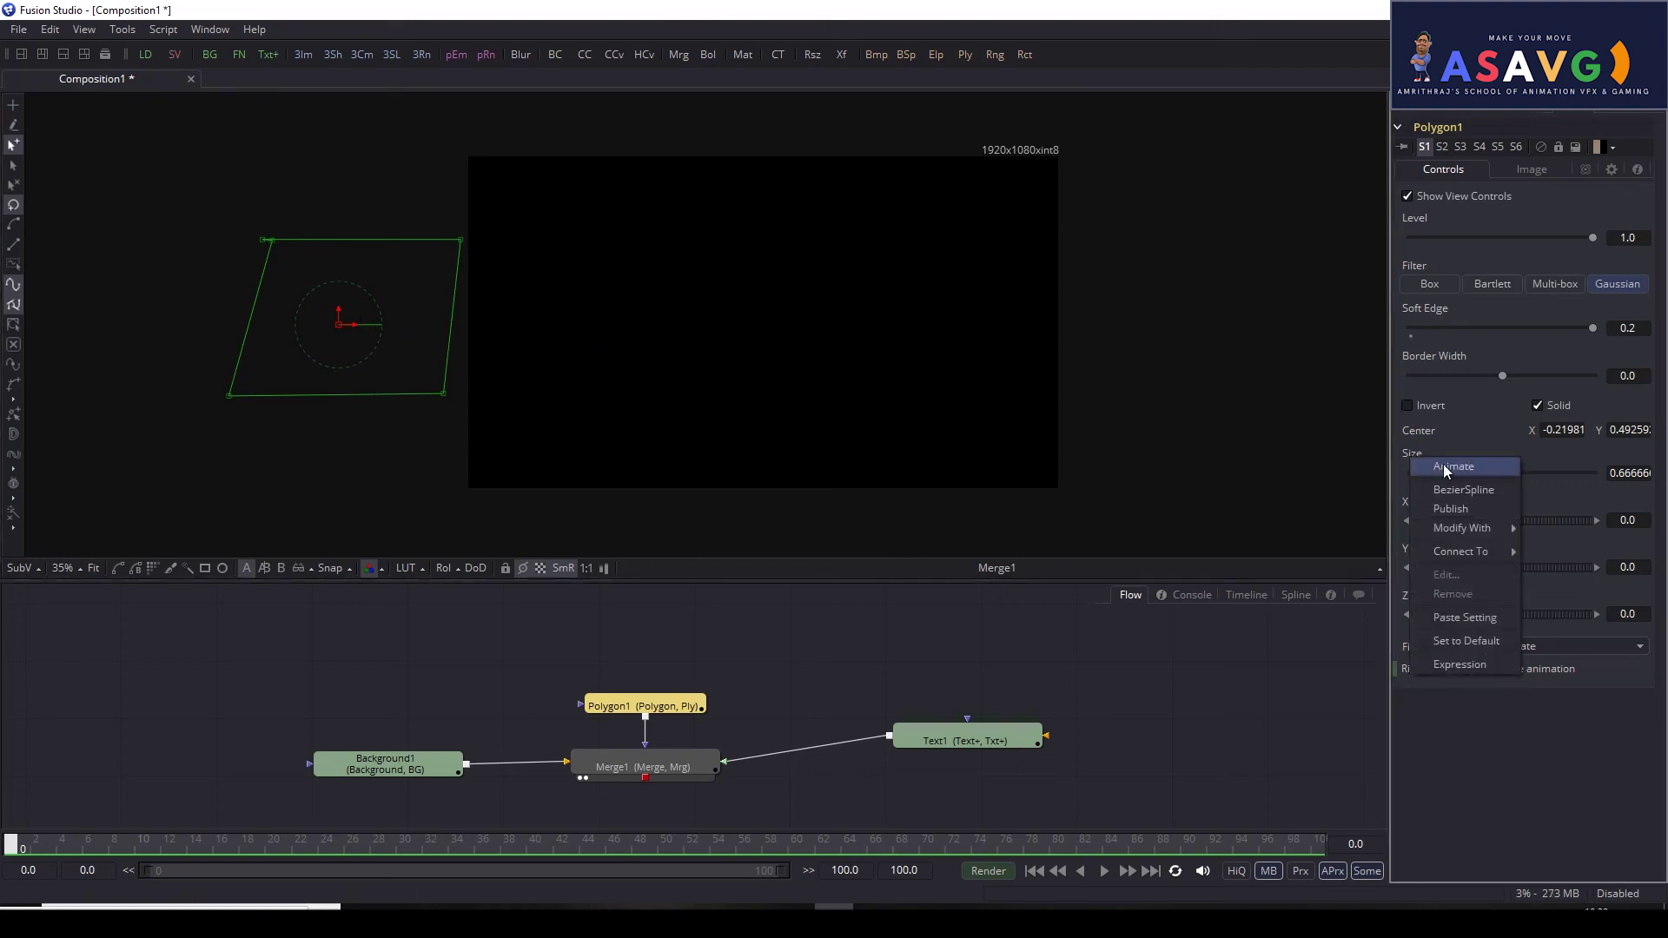
{"action": "left_click", "coordinate": [1447, 470]}
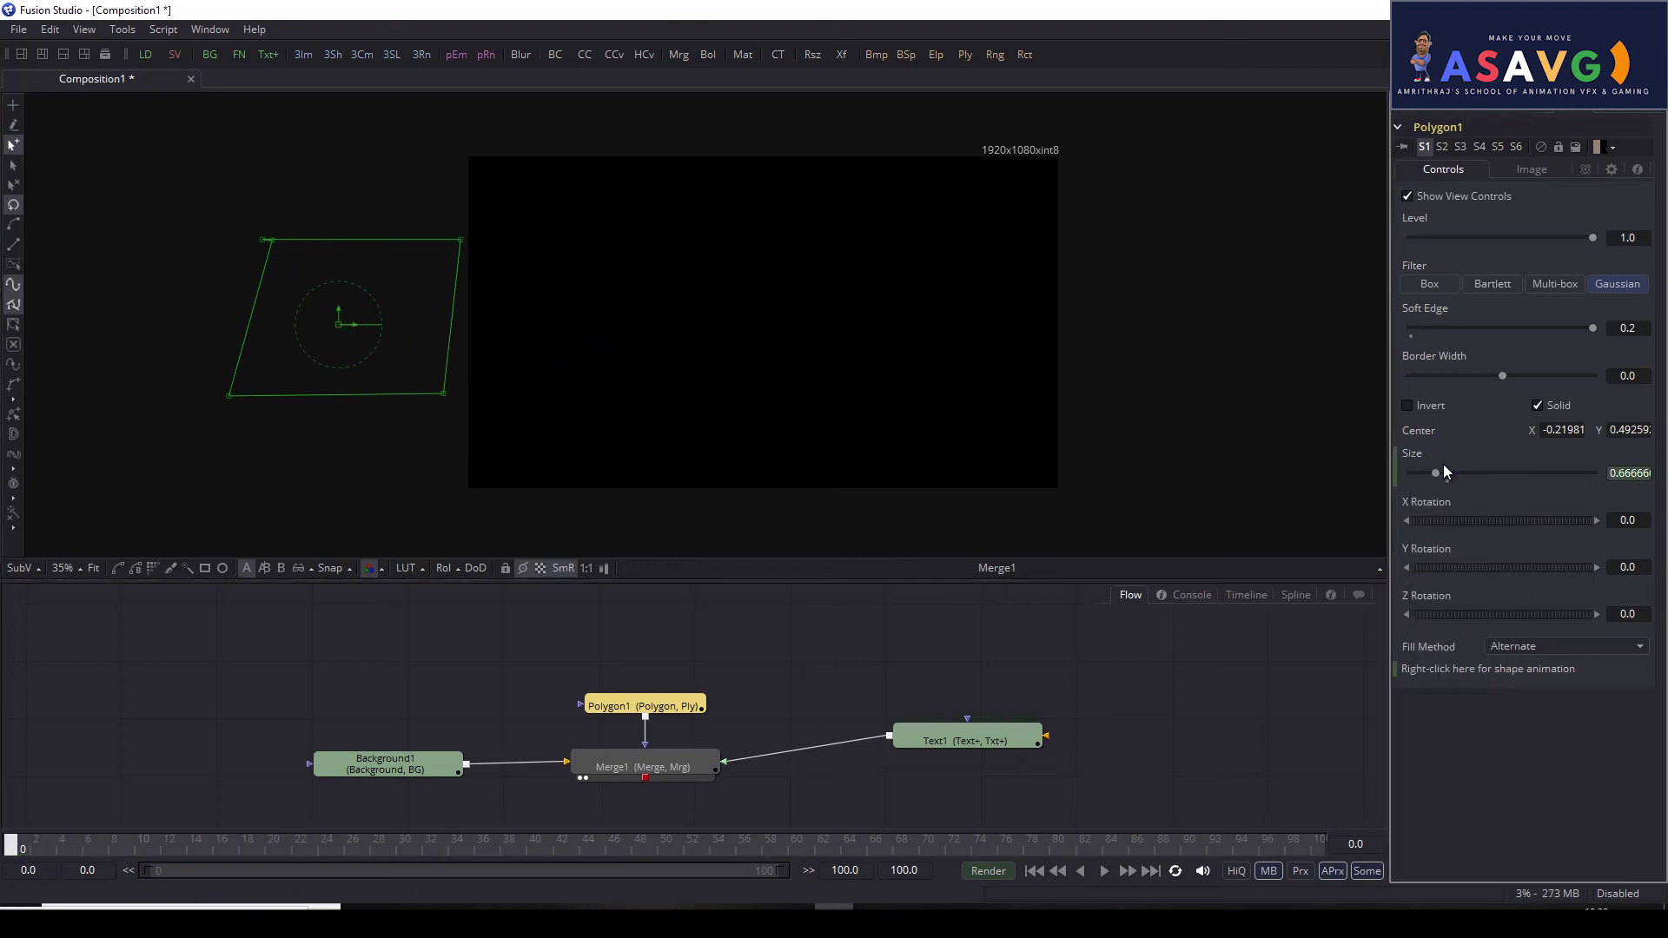
Step: Key the mask over the ASAVG text mid-timeline and off-frame right (X 1.32658) at frame 100
{"action": "left_click", "coordinate": [16, 850]}
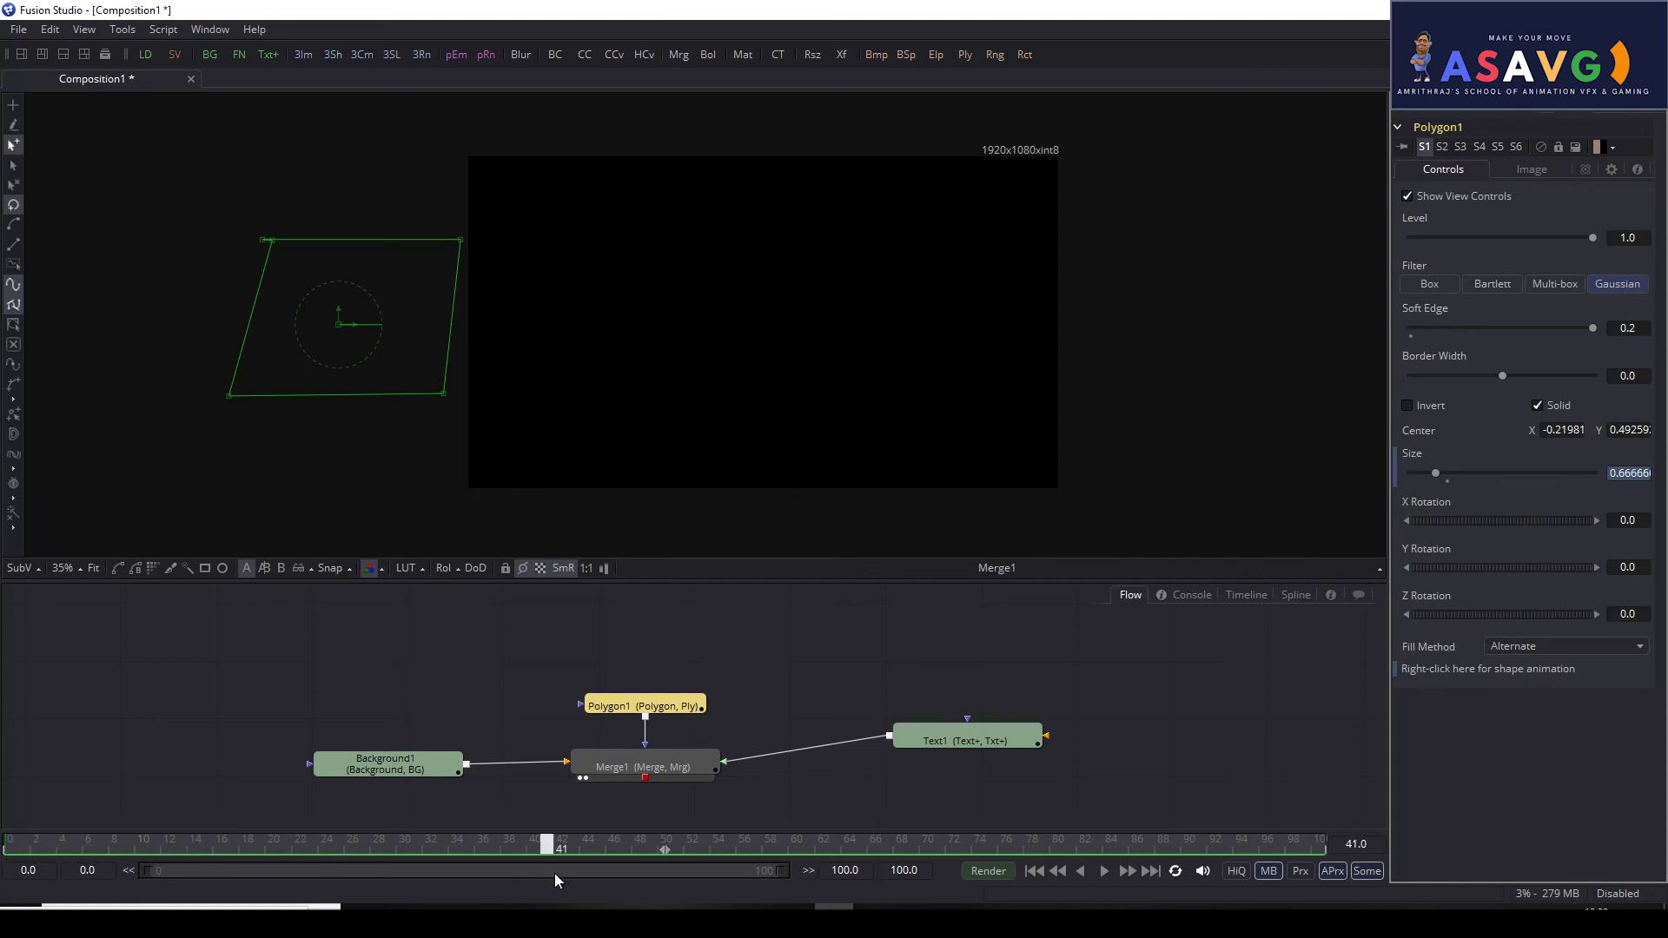
{"action": "left_click_drag", "start_coordinate": [358, 323], "coordinate": [730, 347]}
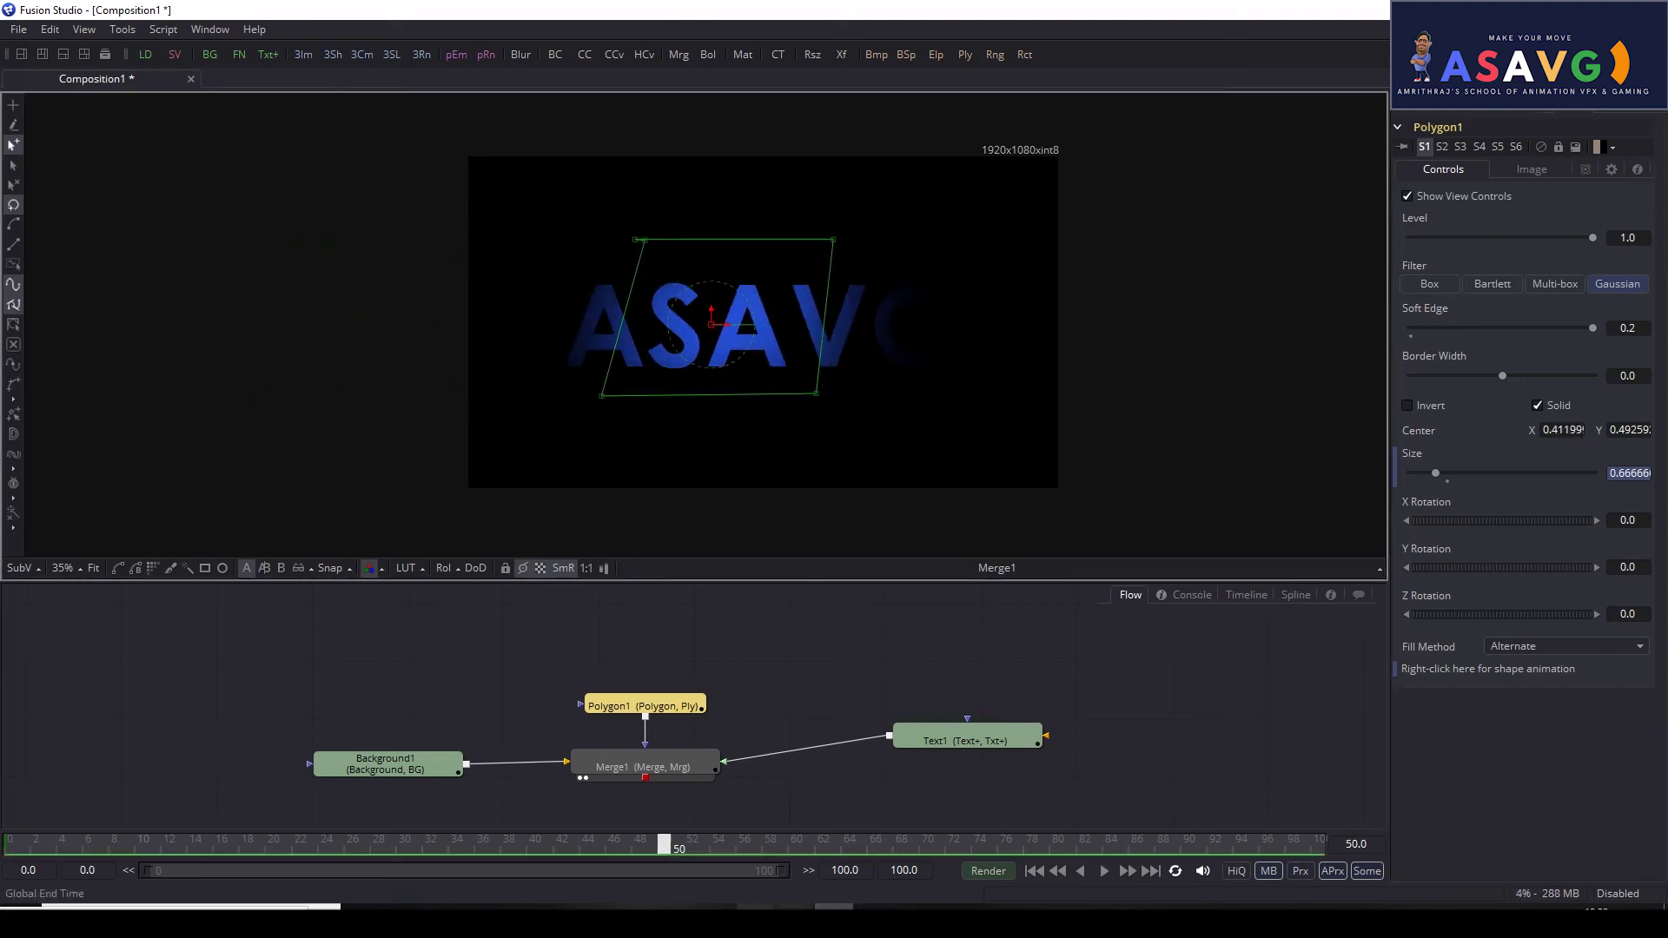
{"action": "left_click_drag", "start_coordinate": [662, 847], "coordinate": [1319, 844]}
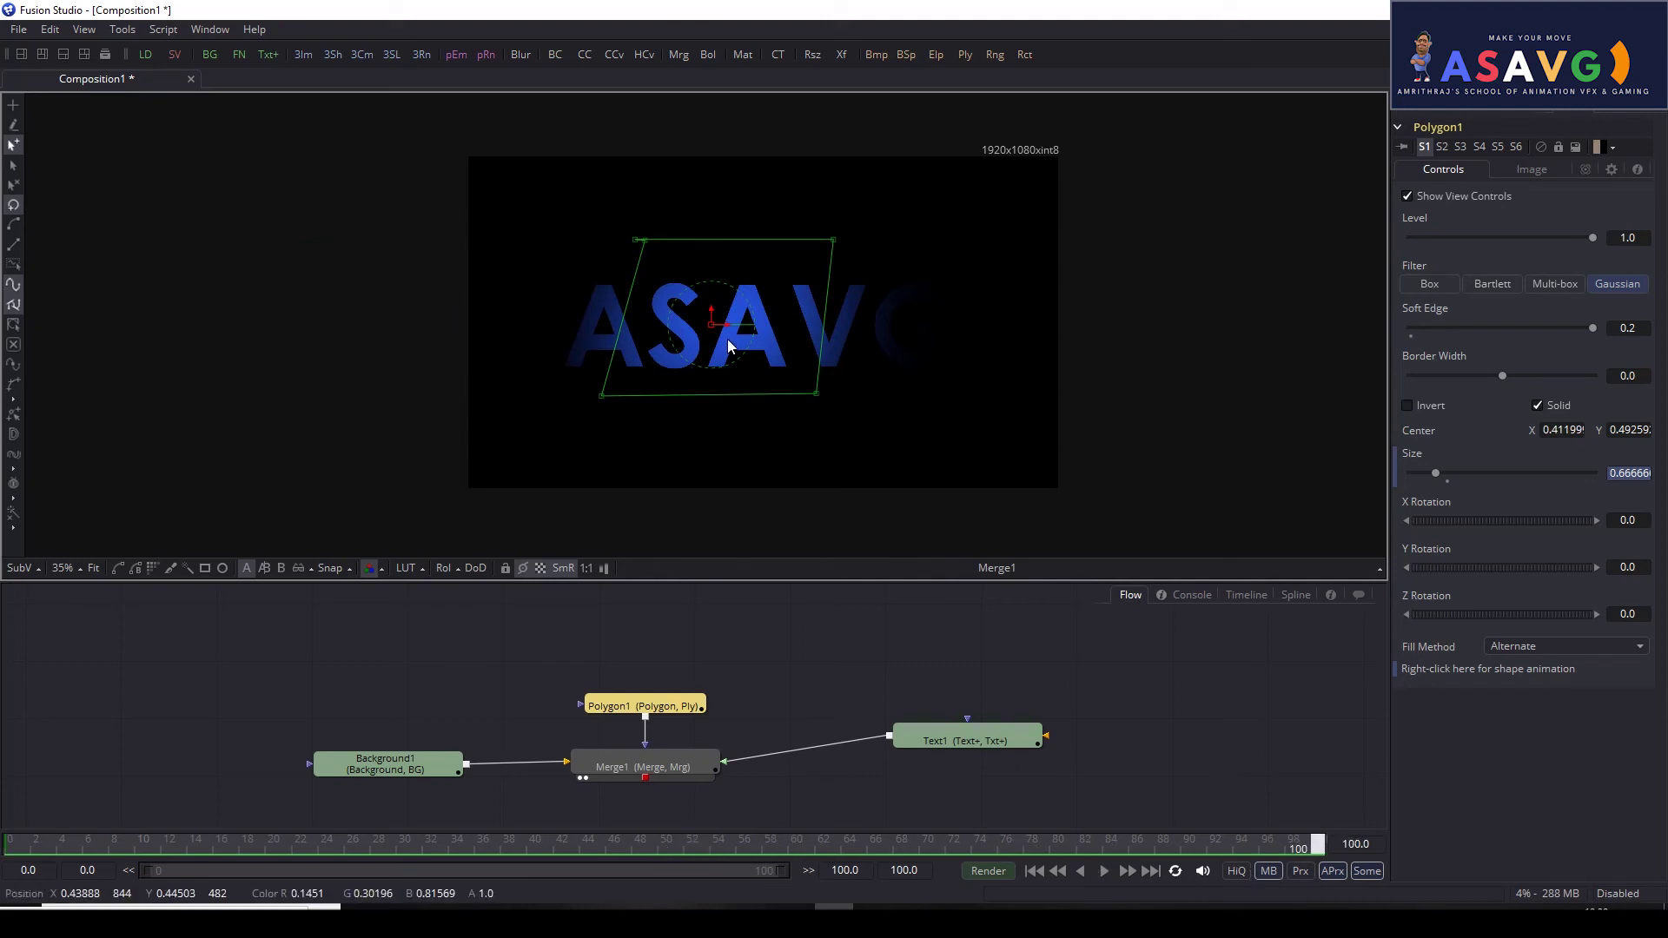
{"action": "left_click_drag", "start_coordinate": [728, 346], "coordinate": [1267, 346]}
{"action": "left_click_drag", "start_coordinate": [297, 844], "coordinate": [111, 844]}
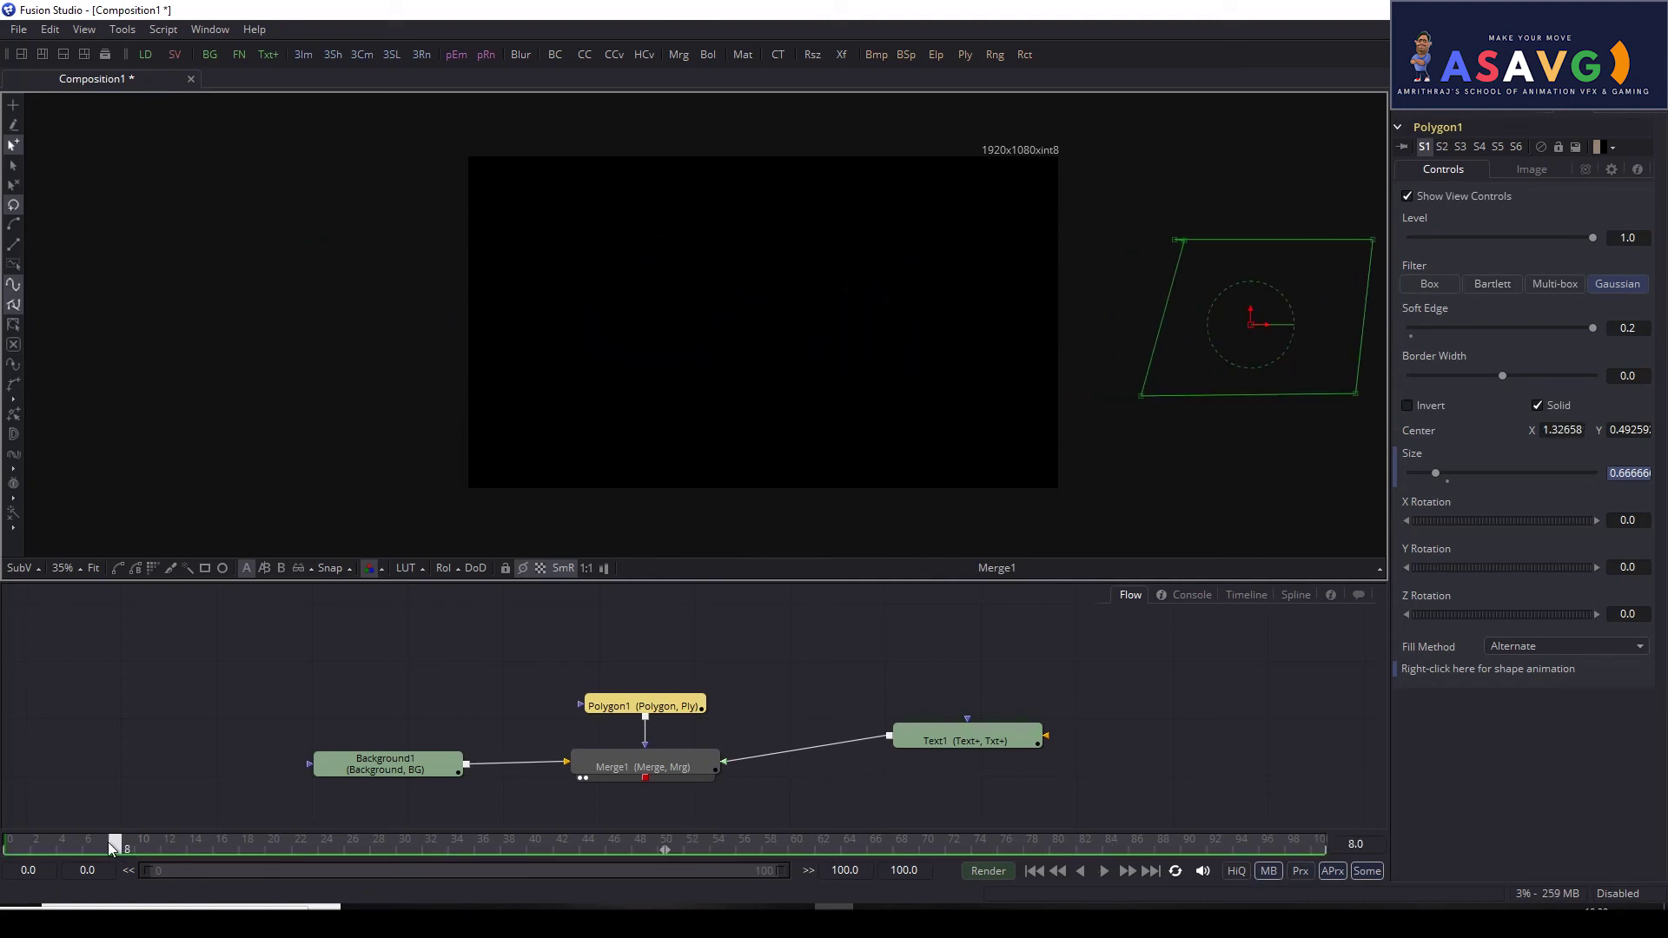
Step: Preview the sliding reveal and test shrinking the mask's Size at frame 48
{"action": "left_click", "coordinate": [1102, 872]}
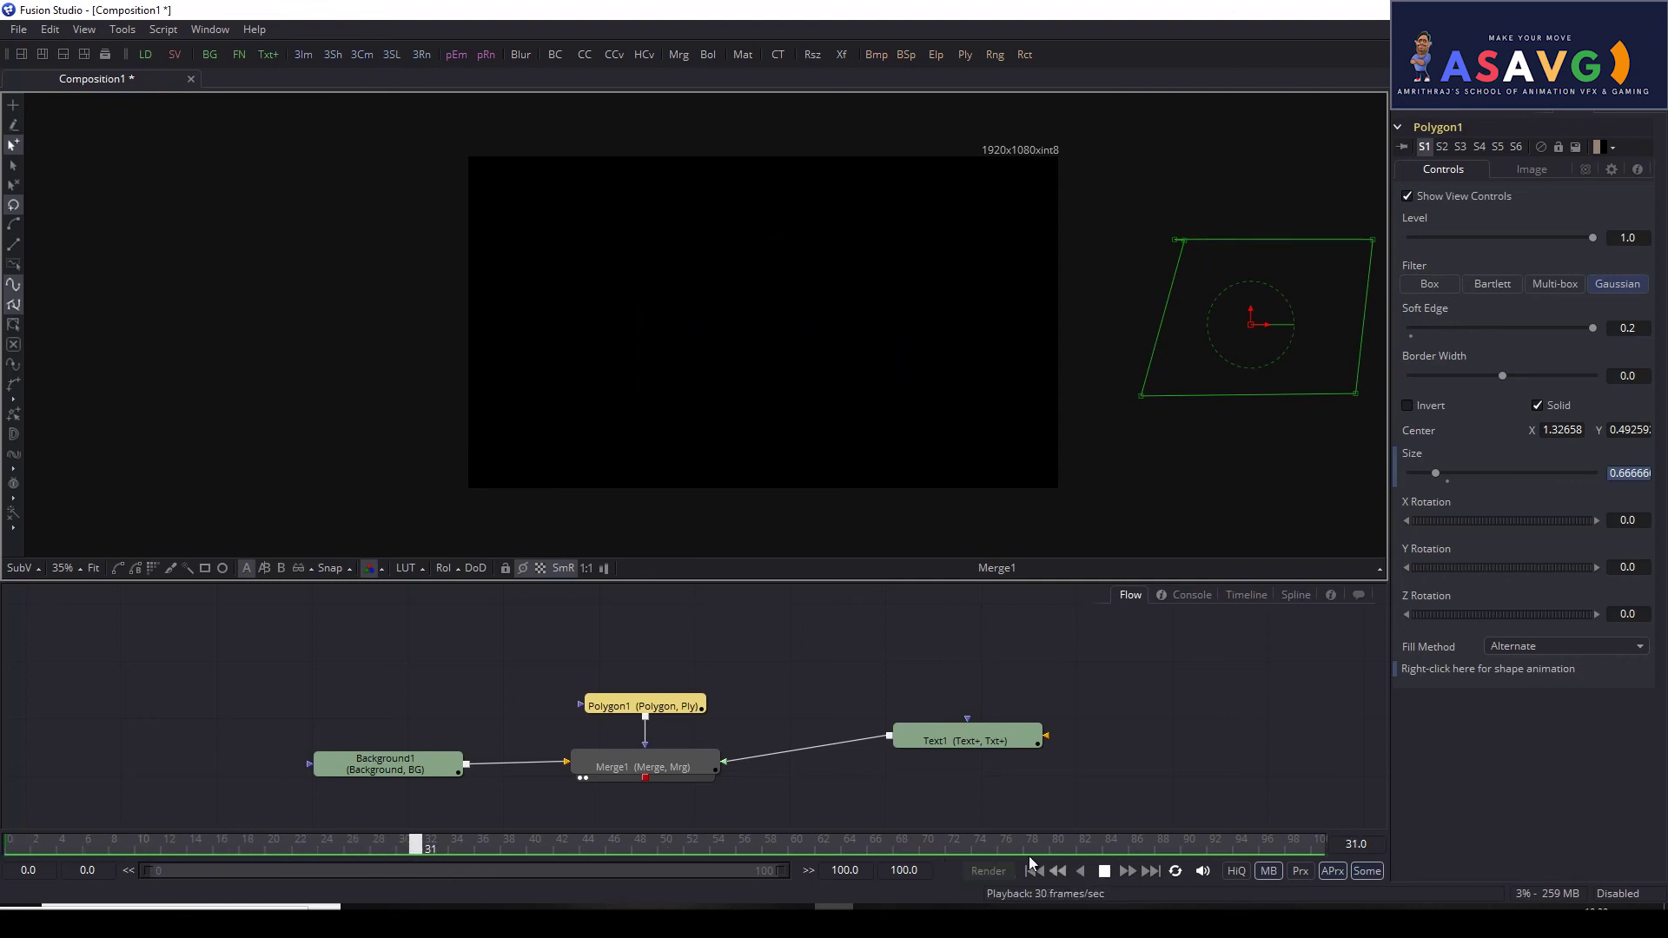
{"action": "left_click", "coordinate": [1104, 871]}
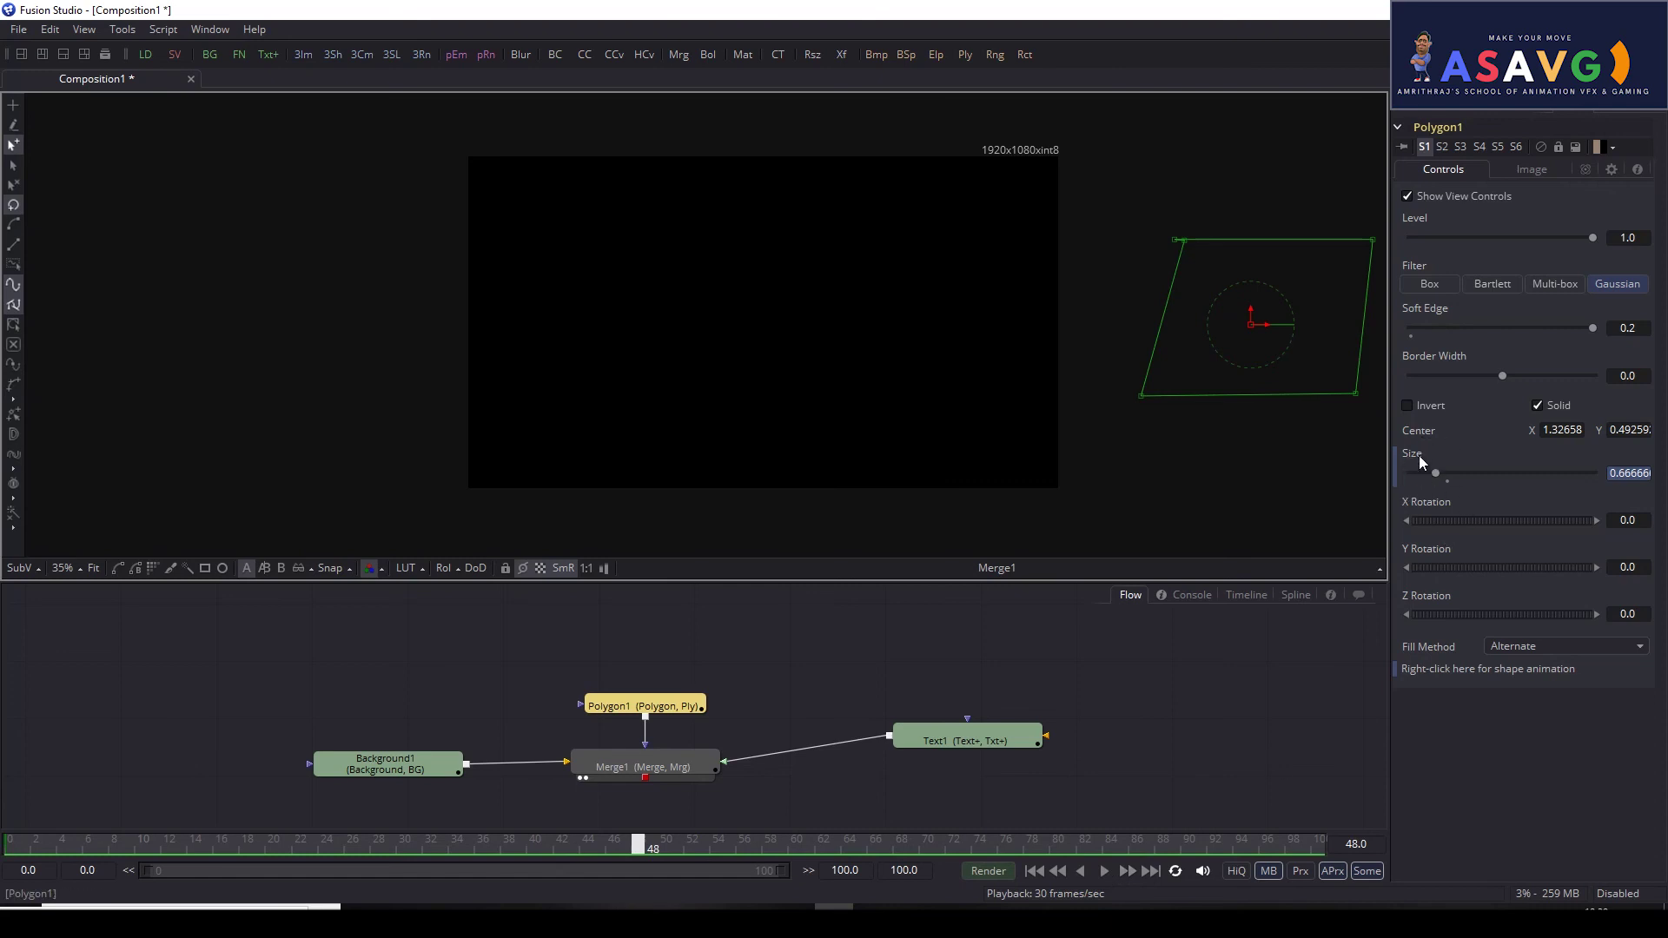
{"action": "left_click_drag", "start_coordinate": [1436, 473], "coordinate": [1427, 473]}
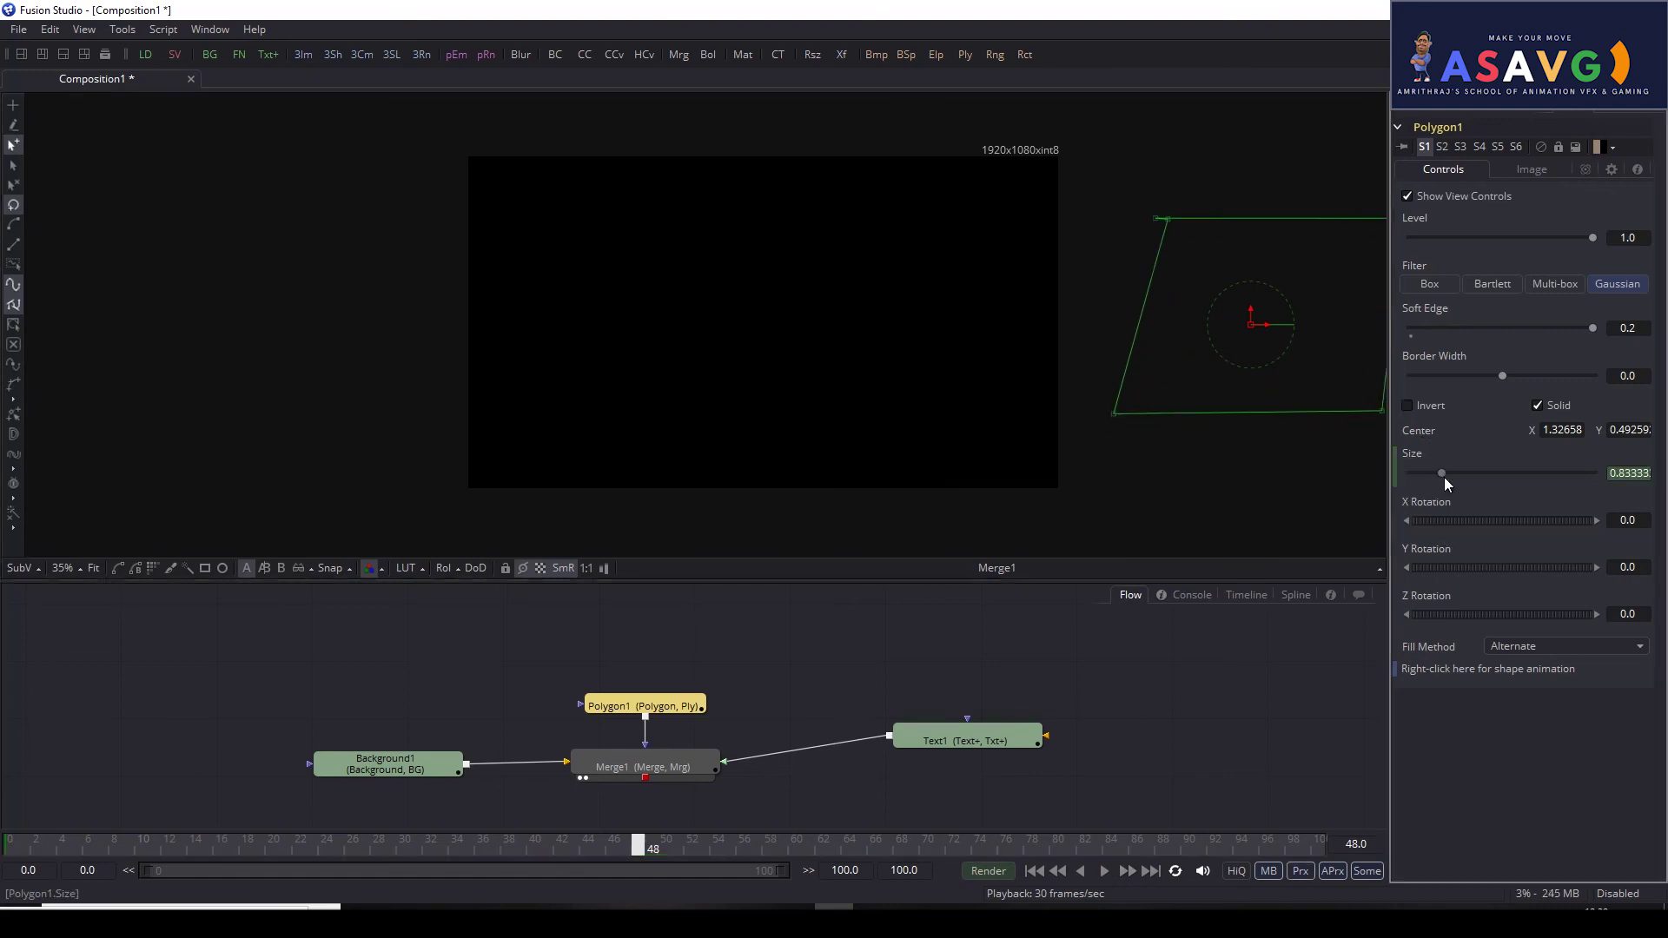
Step: At frame 29, remove the Polygon1Size animation from the mask
{"action": "mouse_move", "coordinate": [638, 843]}
{"action": "left_mouse_down"}
{"action": "mouse_move", "coordinate": [402, 838]}
{"action": "mouse_move", "coordinate": [259, 780]}
{"action": "mouse_move", "coordinate": [771, 823]}
{"action": "mouse_move", "coordinate": [389, 817]}
{"action": "left_mouse_up"}
{"action": "left_click", "coordinate": [667, 706]}
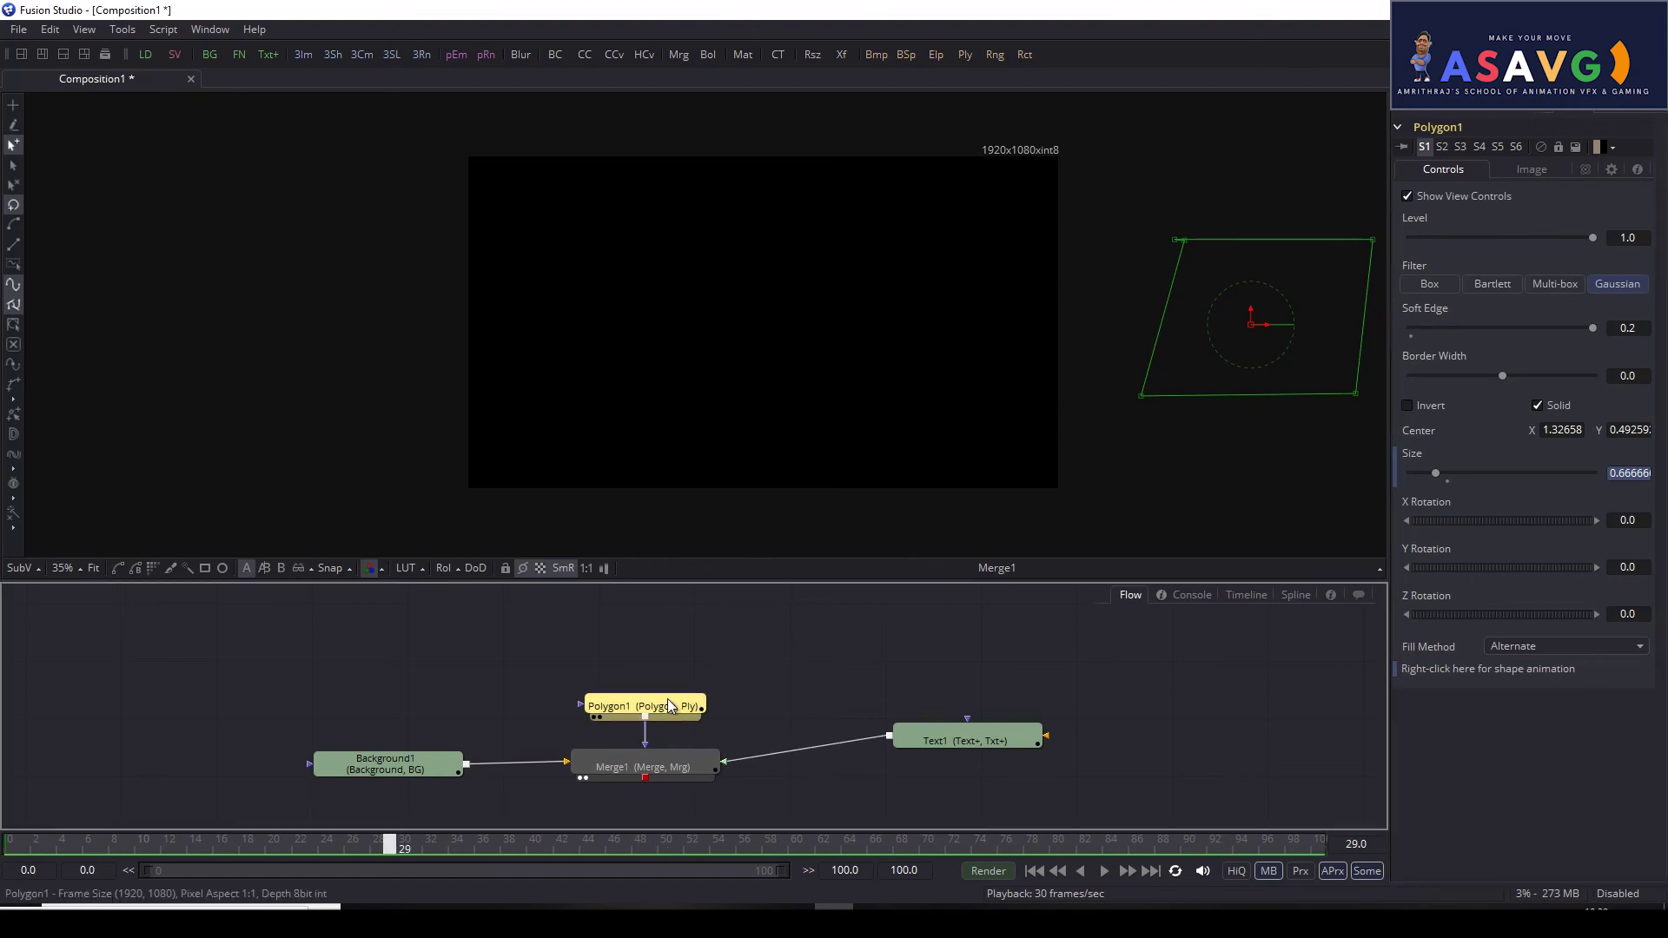
{"action": "right_click", "coordinate": [1415, 460]}
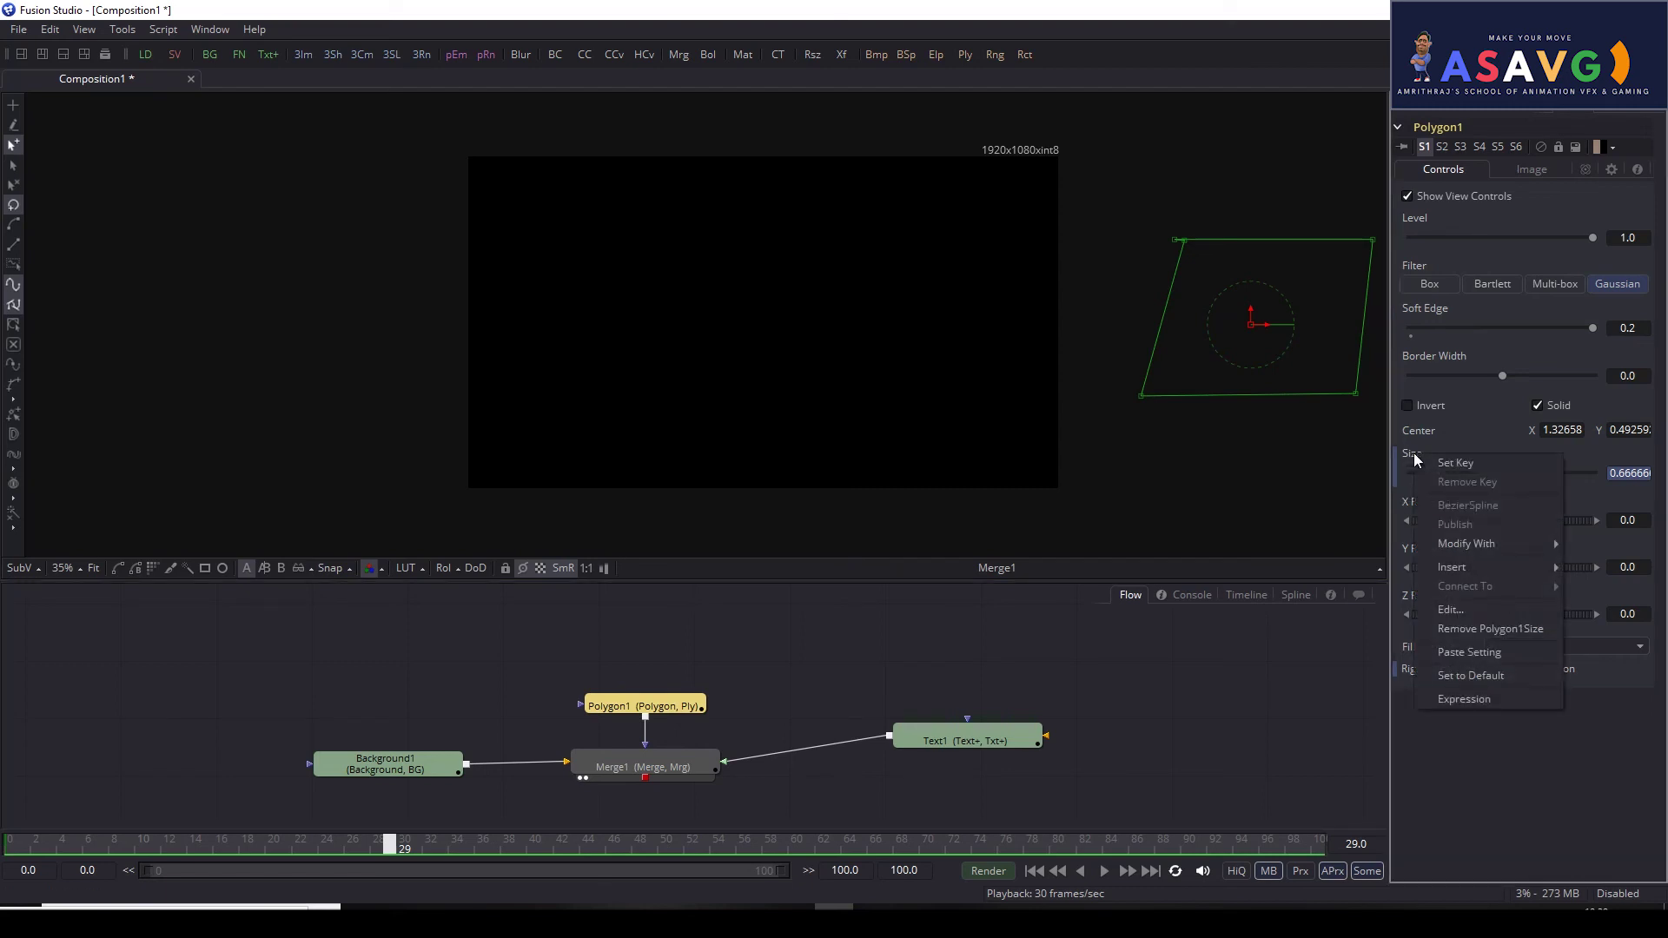
{"action": "left_click", "coordinate": [914, 435]}
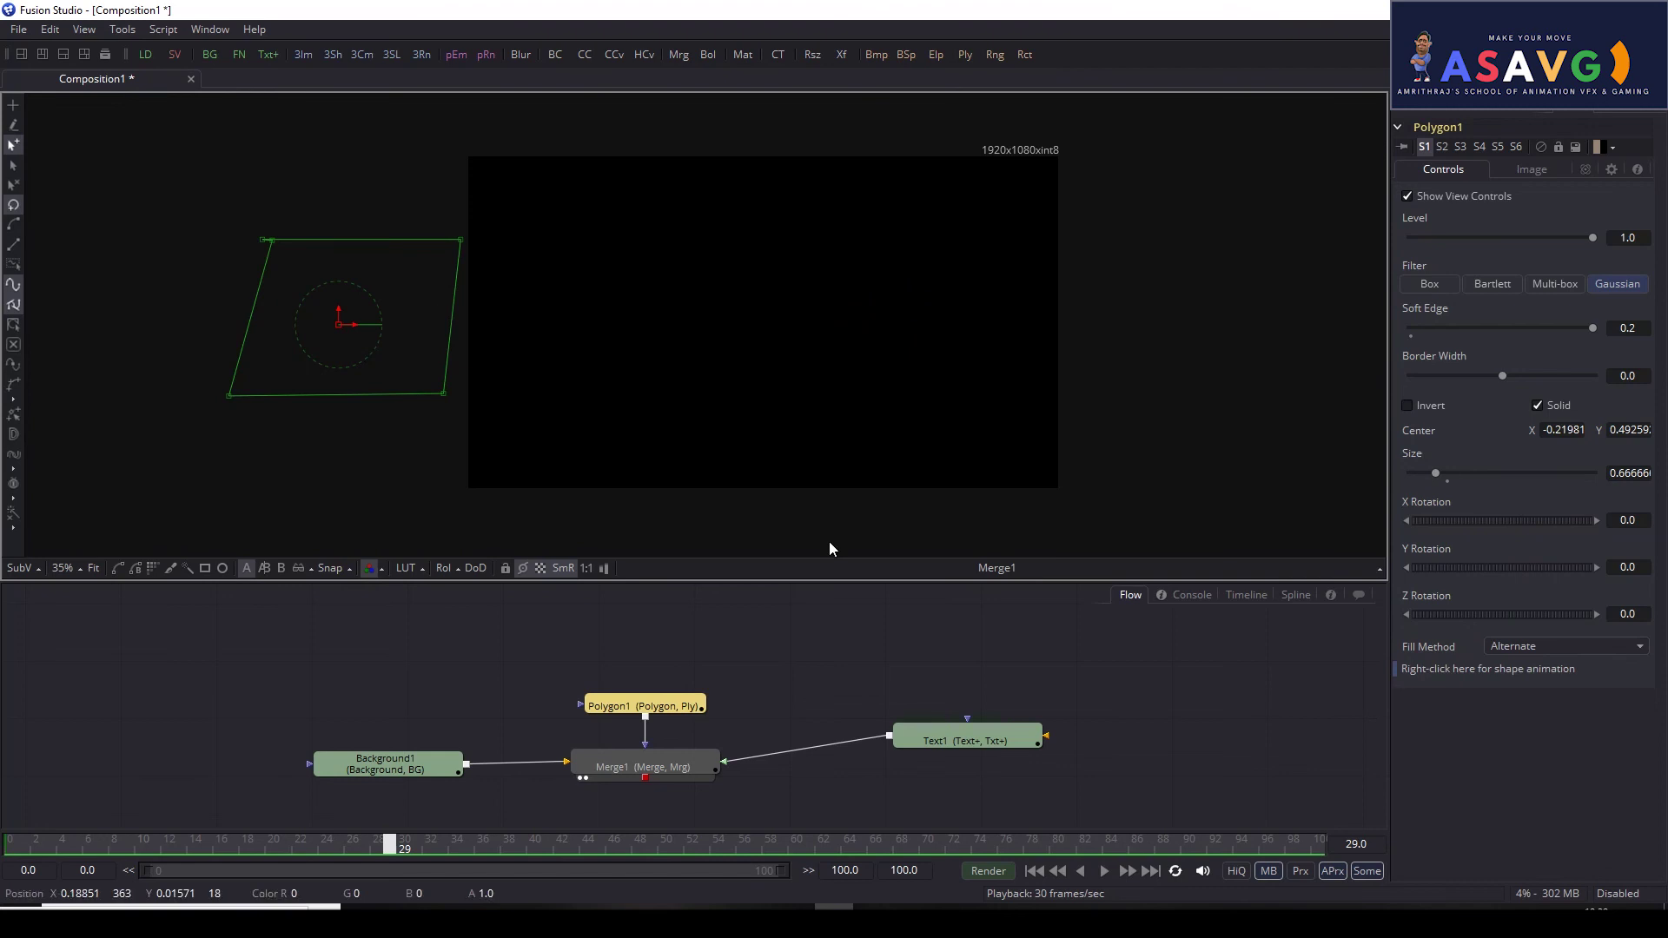
Step: Reset the mask's X rotation and Border Width to zero, then return to frame 0
{"action": "left_click_drag", "start_coordinate": [1572, 520], "coordinate": [1603, 527]}
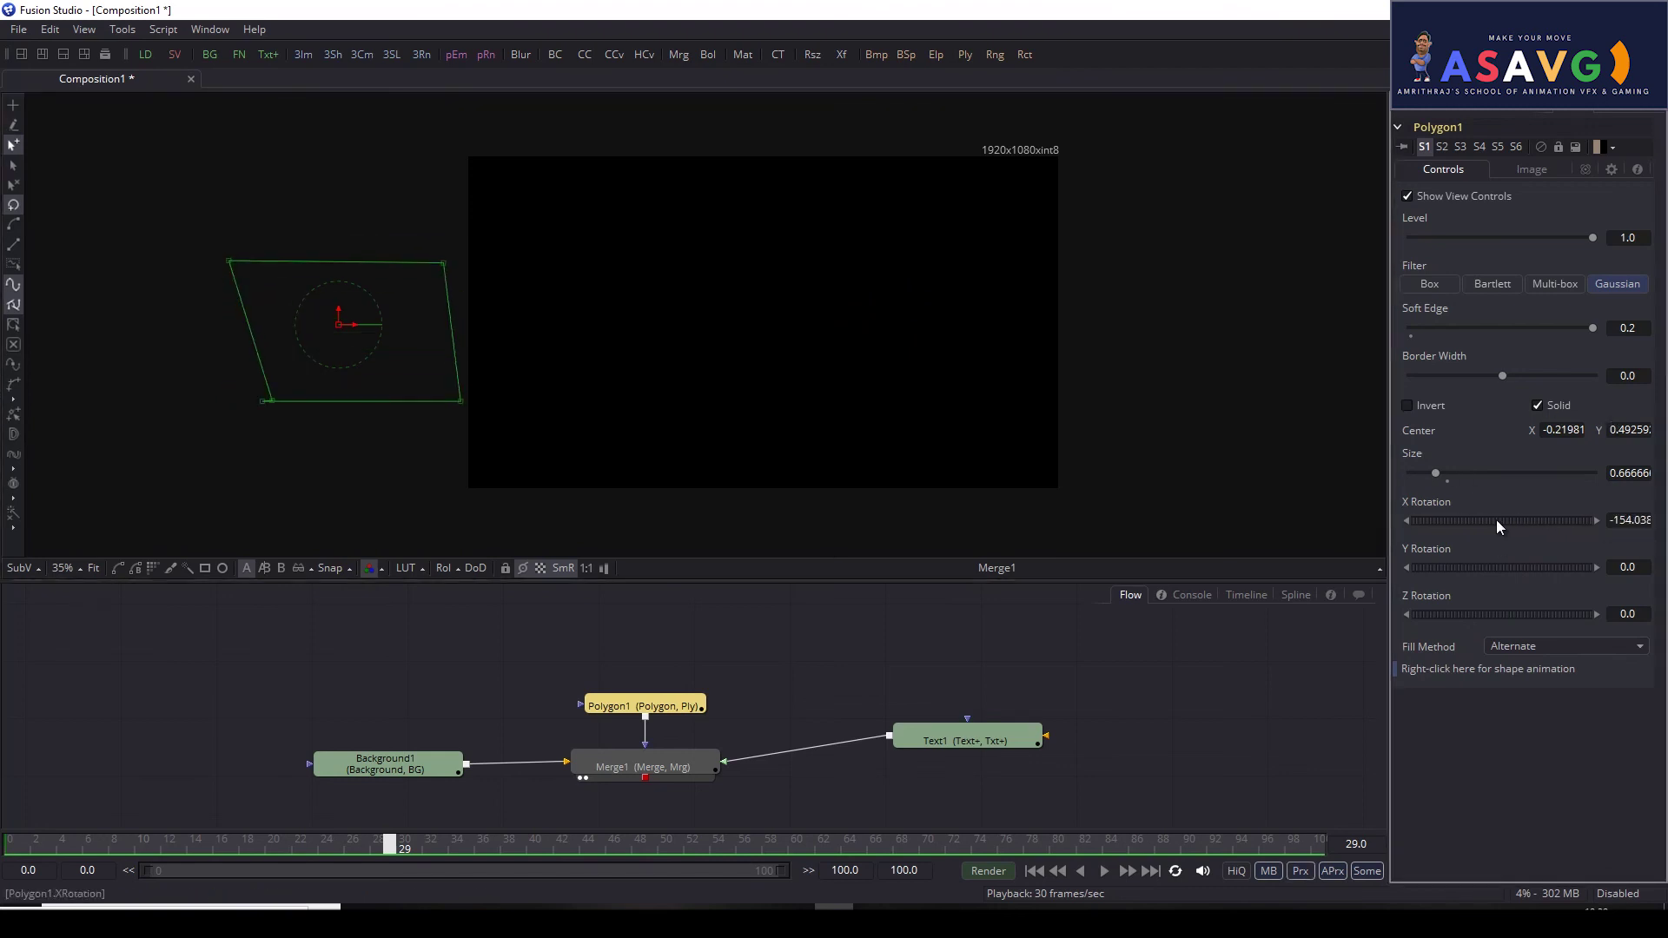
{"action": "double_click", "coordinate": [1595, 521]}
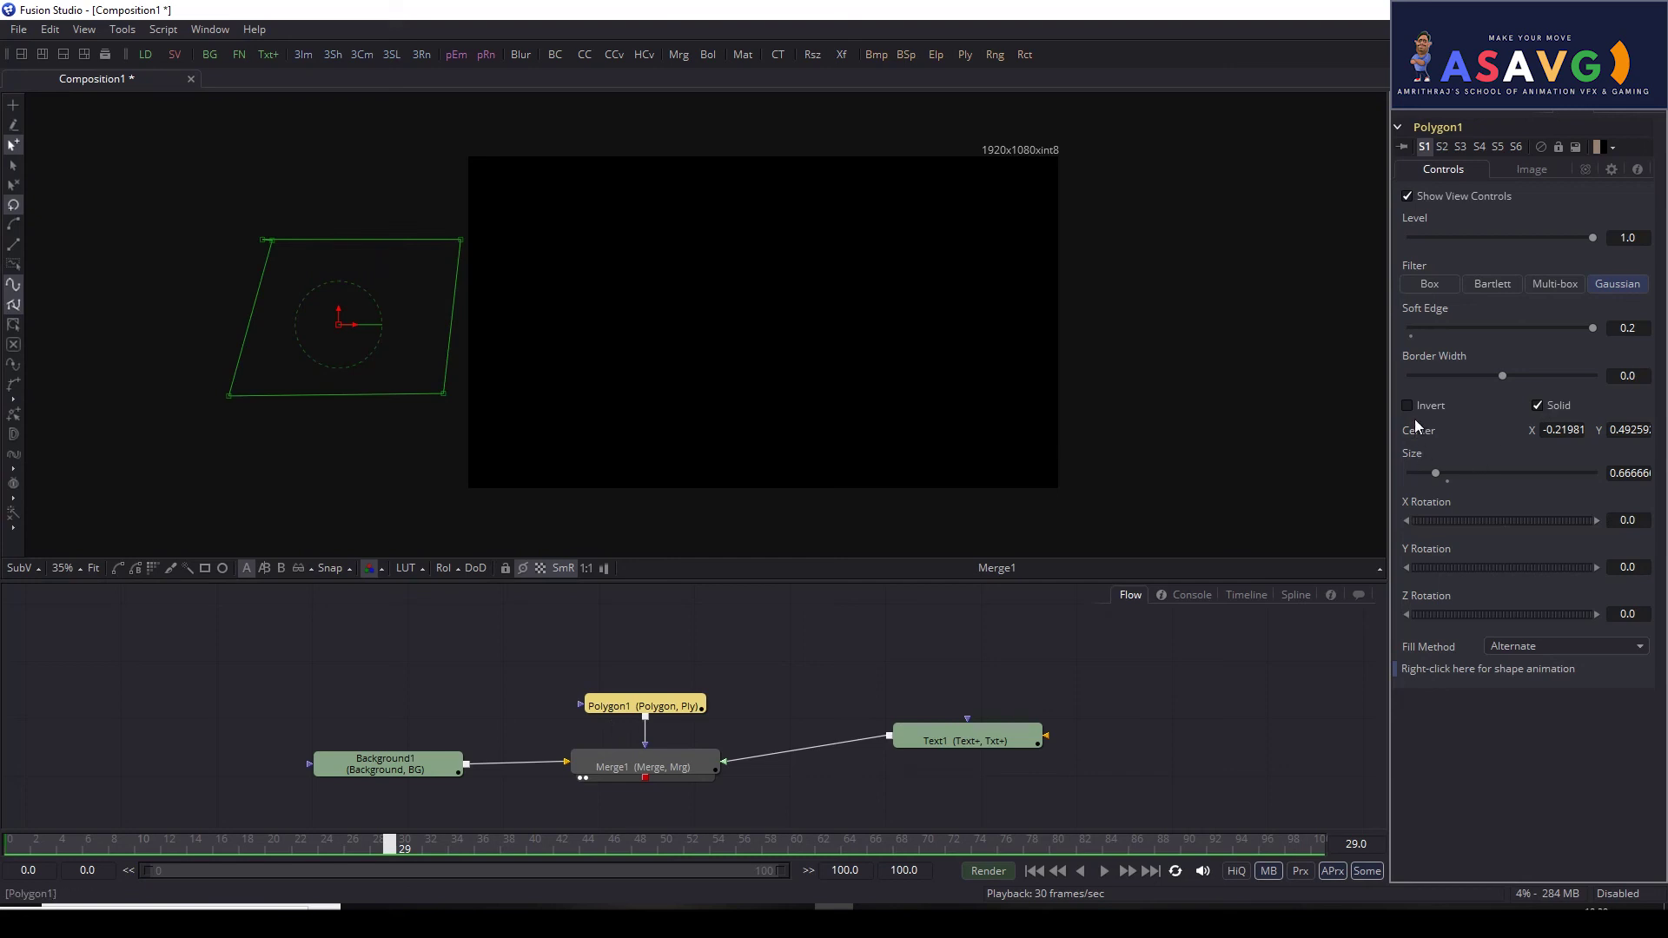
{"action": "left_click", "coordinate": [1502, 376]}
{"action": "left_click_drag", "start_coordinate": [1531, 390], "coordinate": [1478, 396]}
{"action": "mouse_move", "coordinate": [349, 330]}
{"action": "left_mouse_down"}
{"action": "mouse_move", "coordinate": [939, 366]}
{"action": "mouse_move", "coordinate": [865, 380]}
{"action": "mouse_move", "coordinate": [1151, 419]}
{"action": "mouse_move", "coordinate": [461, 368]}
{"action": "mouse_move", "coordinate": [961, 399]}
{"action": "mouse_move", "coordinate": [501, 360]}
{"action": "mouse_move", "coordinate": [1075, 412]}
{"action": "mouse_move", "coordinate": [424, 400]}
{"action": "mouse_move", "coordinate": [843, 398]}
{"action": "mouse_move", "coordinate": [345, 372]}
{"action": "left_mouse_up"}
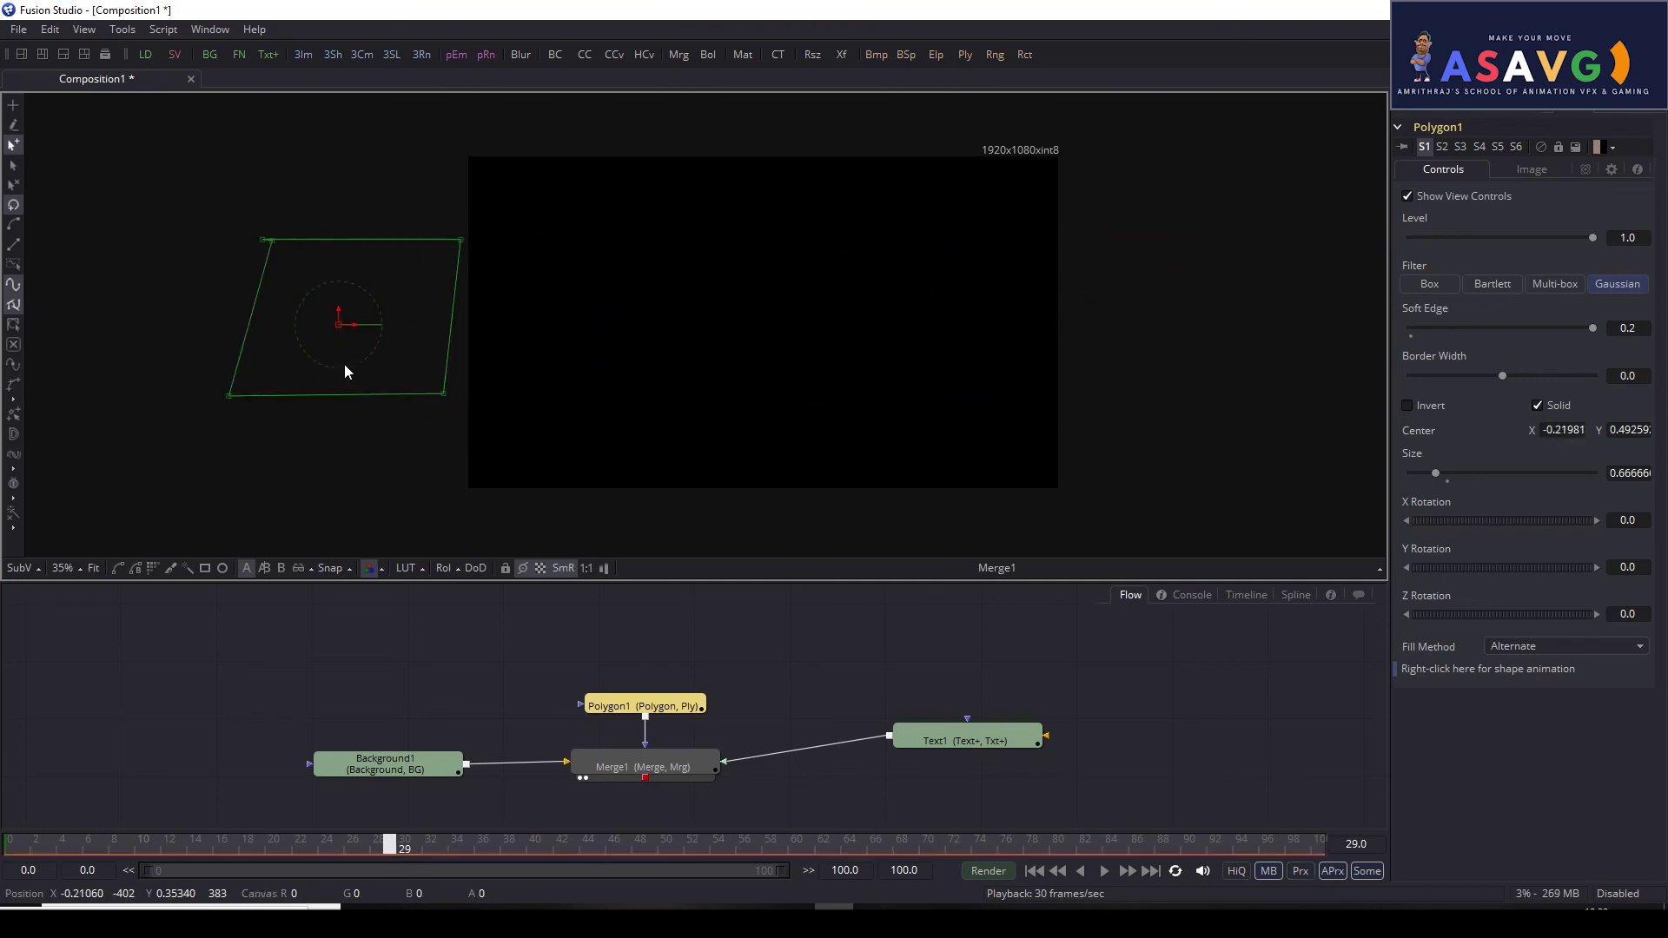
{"action": "left_click", "coordinate": [23, 850]}
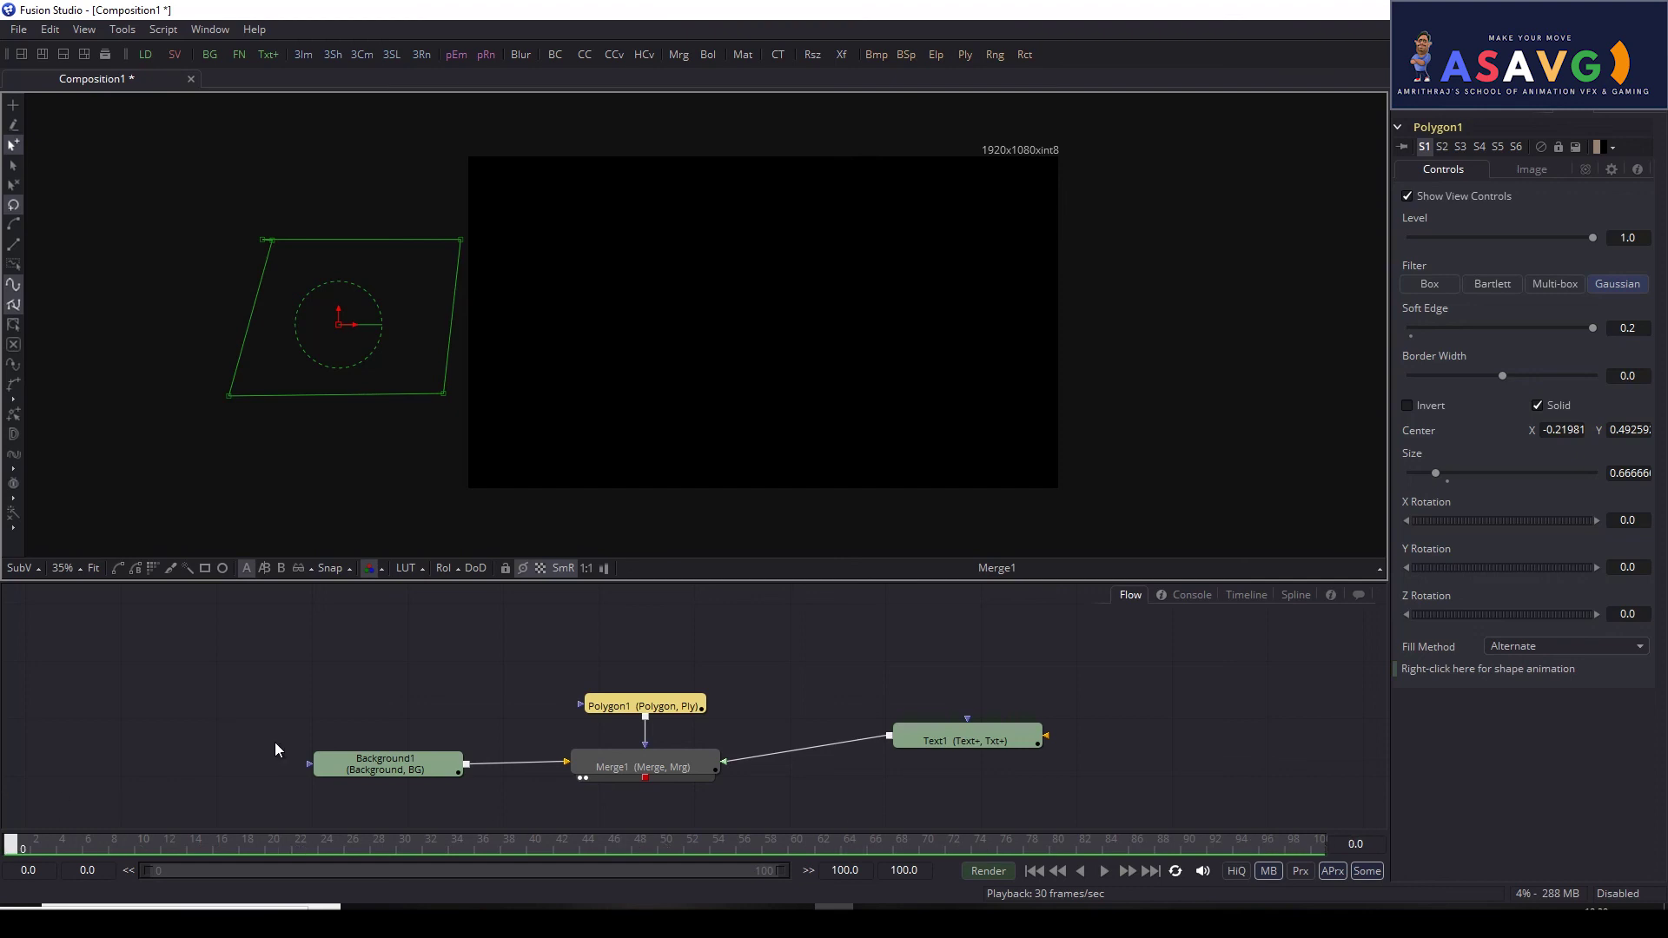
Step: Undo the trial Center animation and moves, leaving the mask unanimated at X -0.21981, Y 0.49259
{"action": "right_click", "coordinate": [1416, 430]}
{"action": "left_click", "coordinate": [1444, 439]}
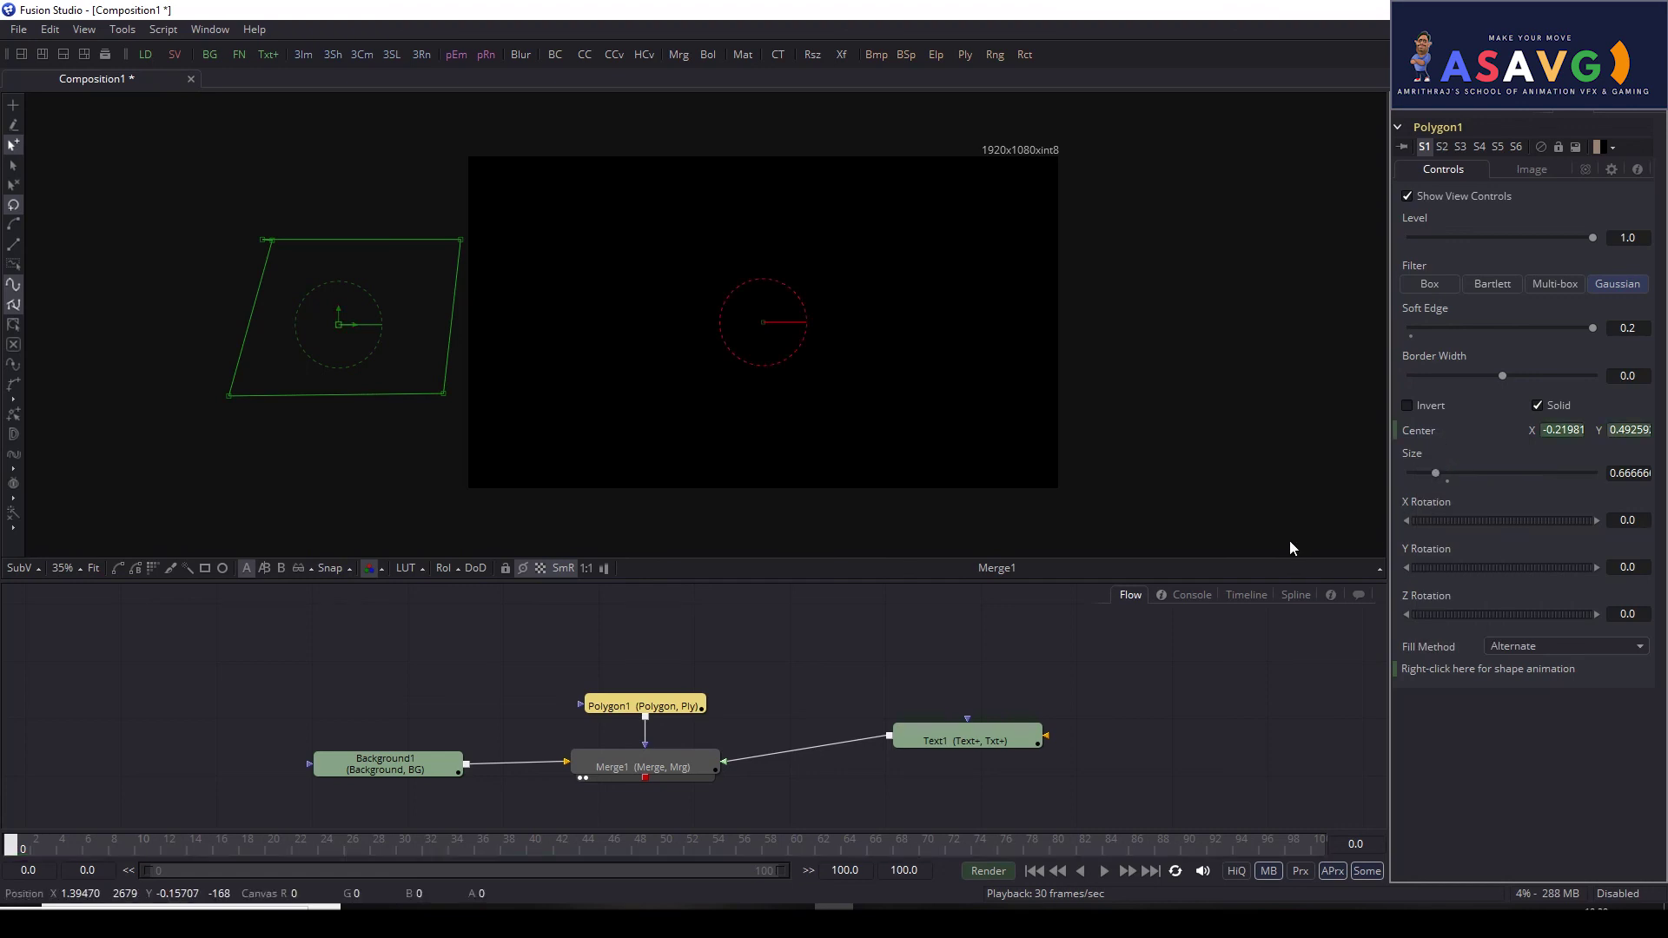
{"action": "key", "text": "ctrl+z"}
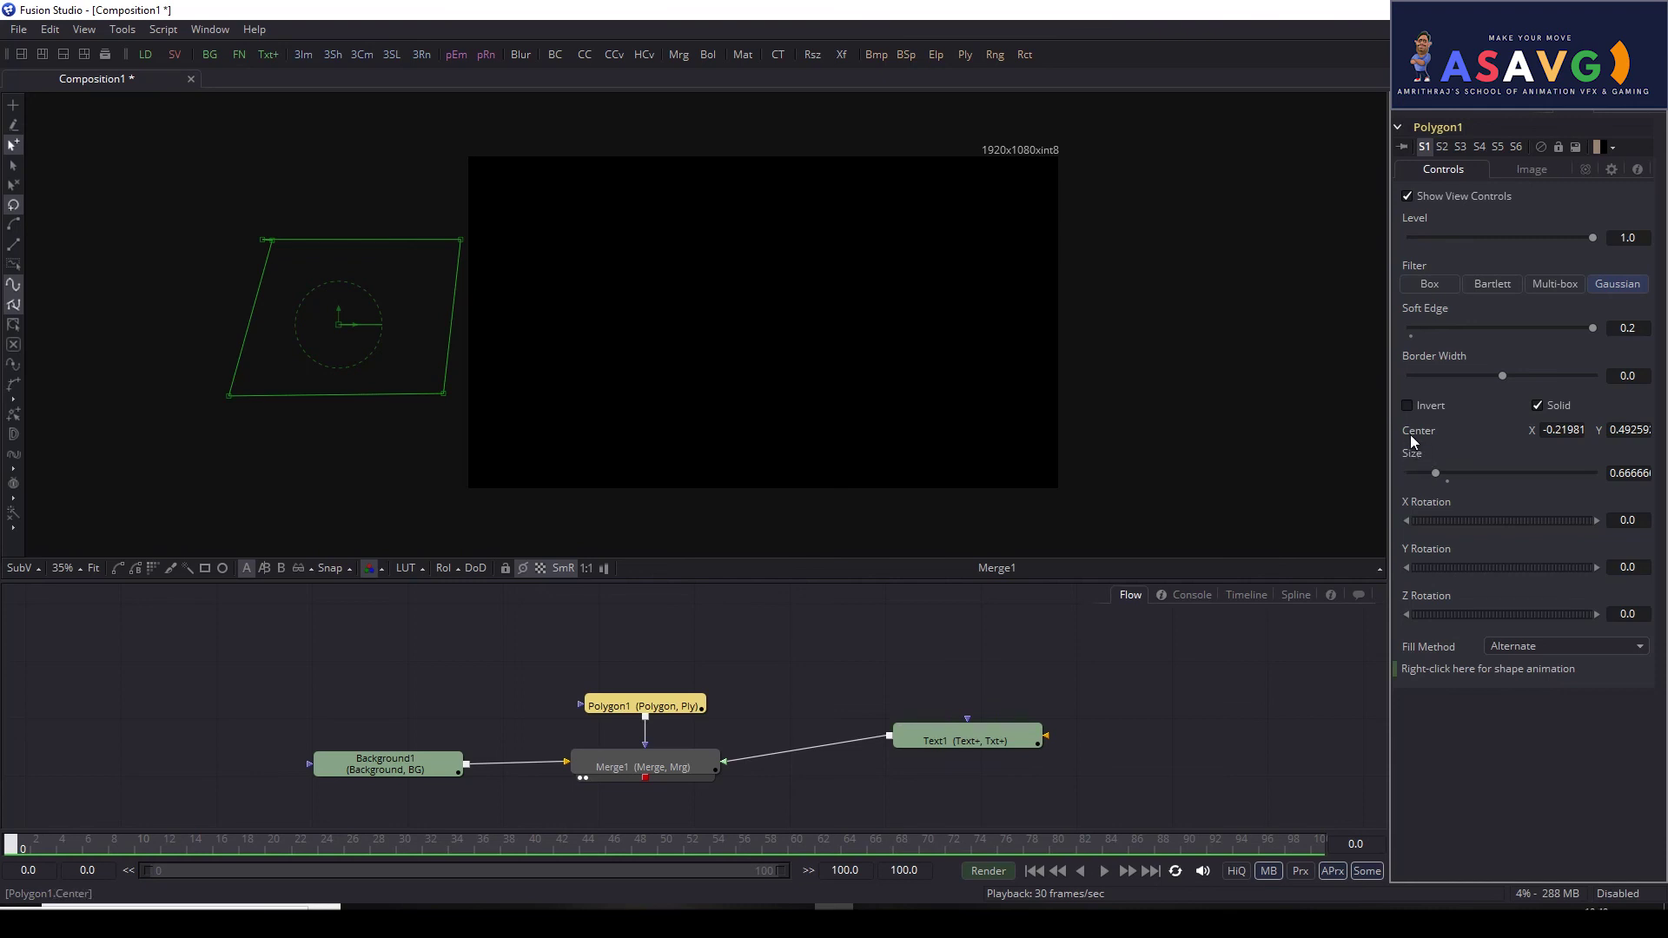
{"action": "left_click_drag", "start_coordinate": [357, 325], "coordinate": [805, 362]}
{"action": "key", "text": "ctrl+z"}
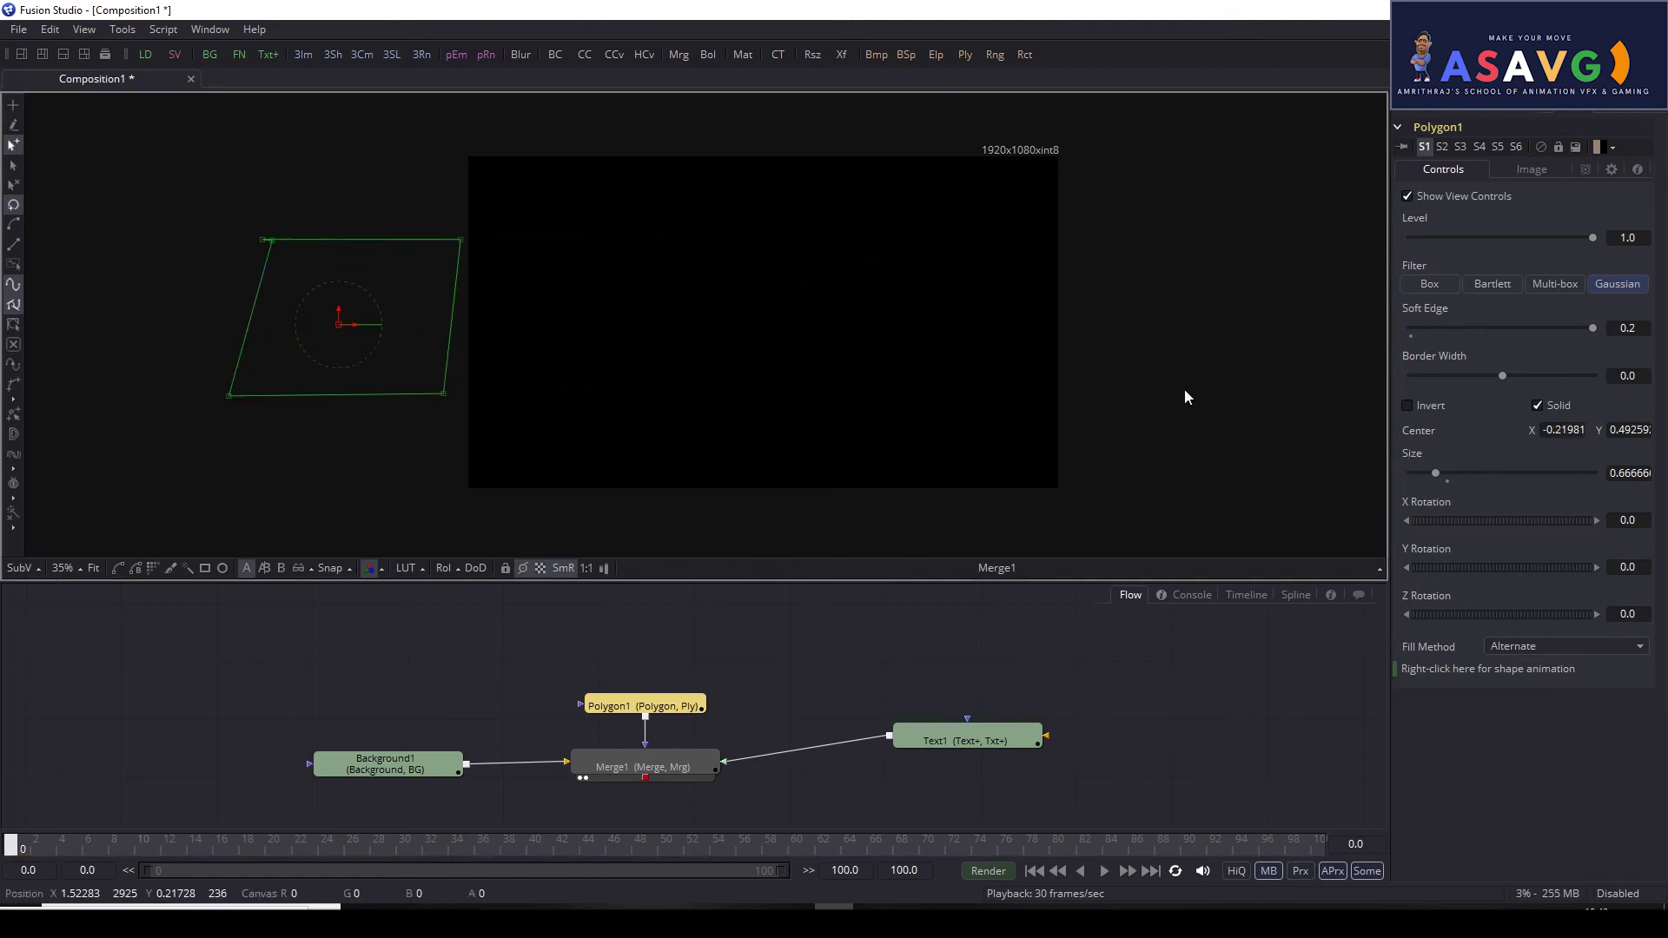
{"action": "left_click_drag", "start_coordinate": [347, 324], "coordinate": [339, 284]}
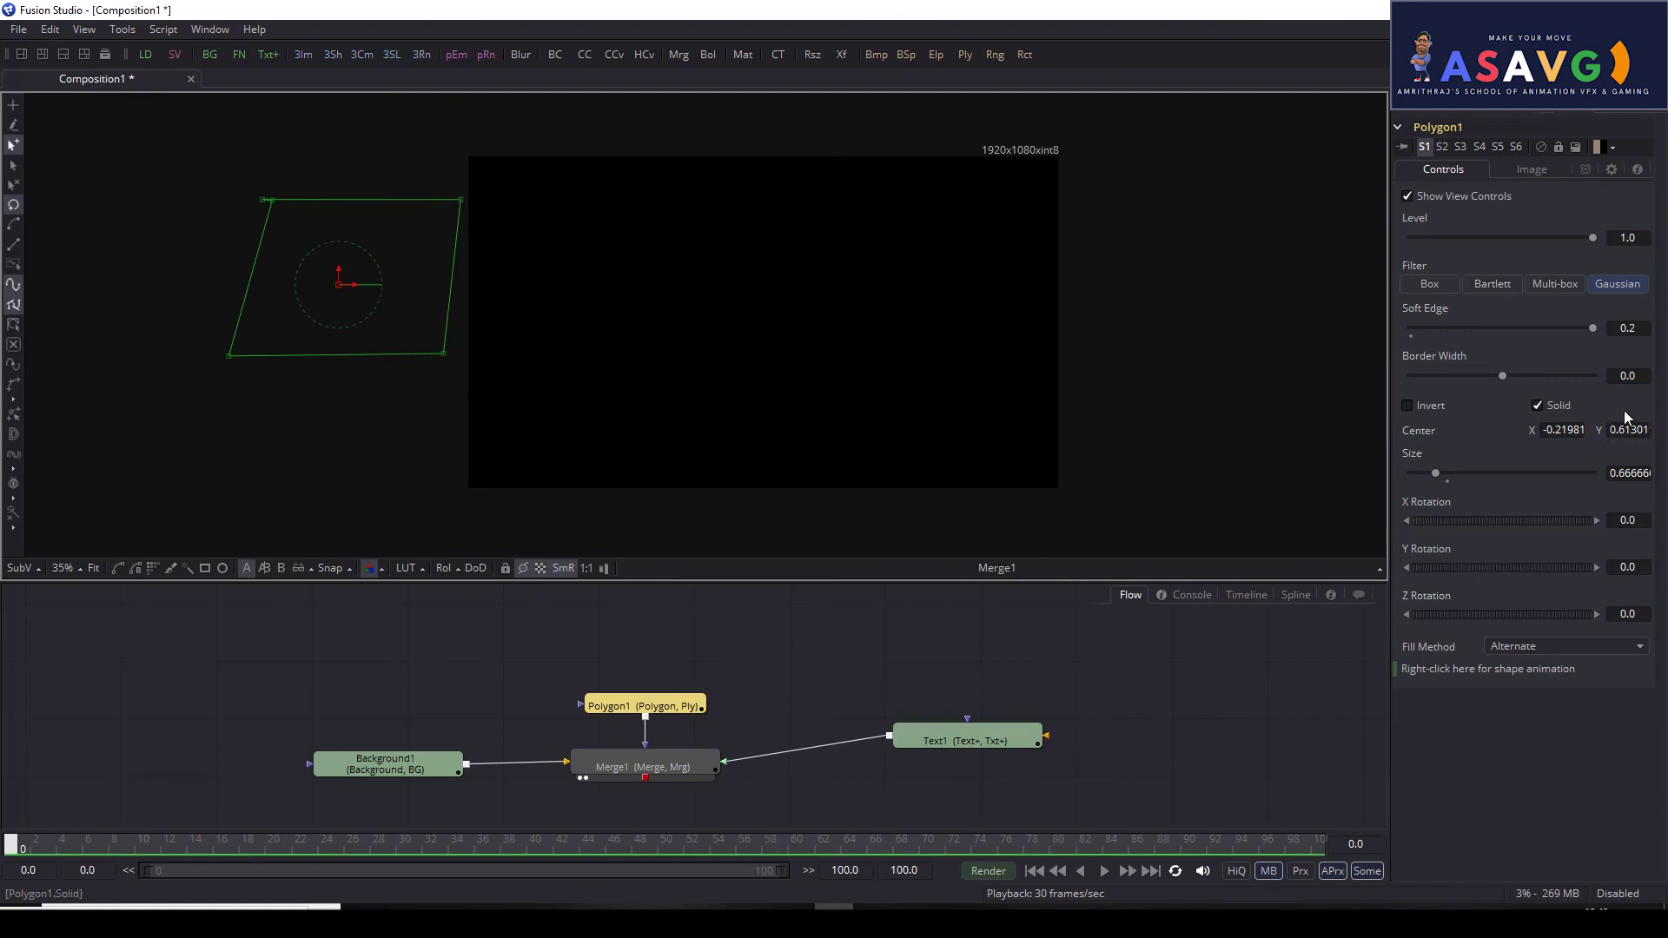
{"action": "left_click_drag", "start_coordinate": [354, 301], "coordinate": [719, 341]}
{"action": "key", "text": "ctrl+z"}
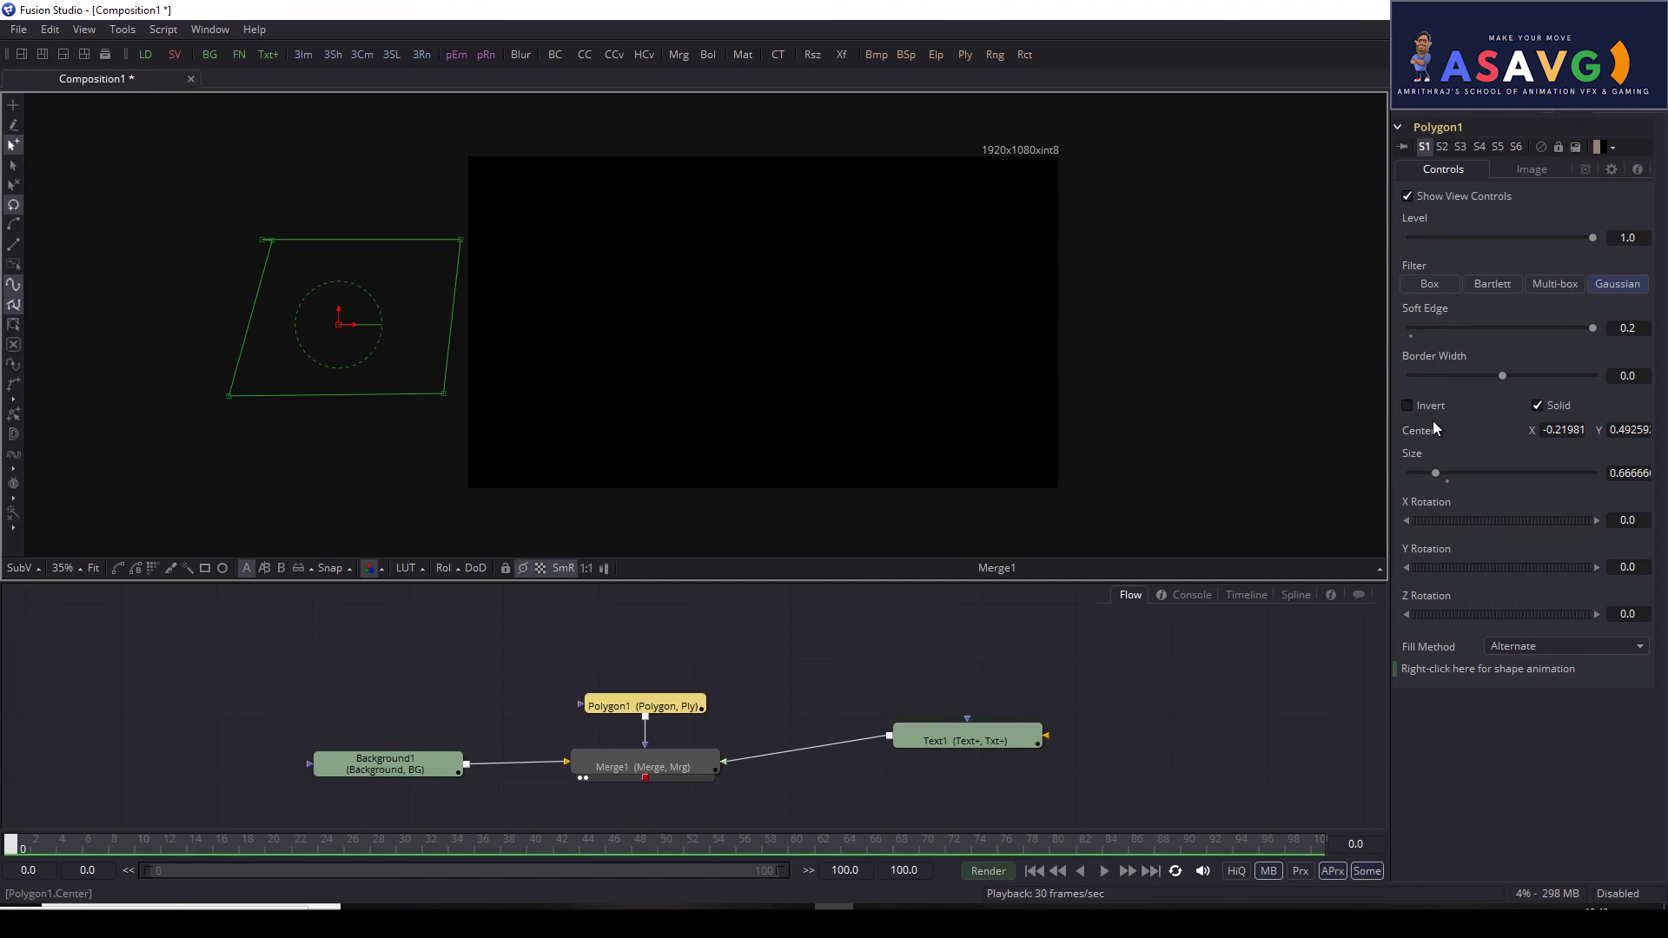
{"action": "right_click", "coordinate": [1419, 432]}
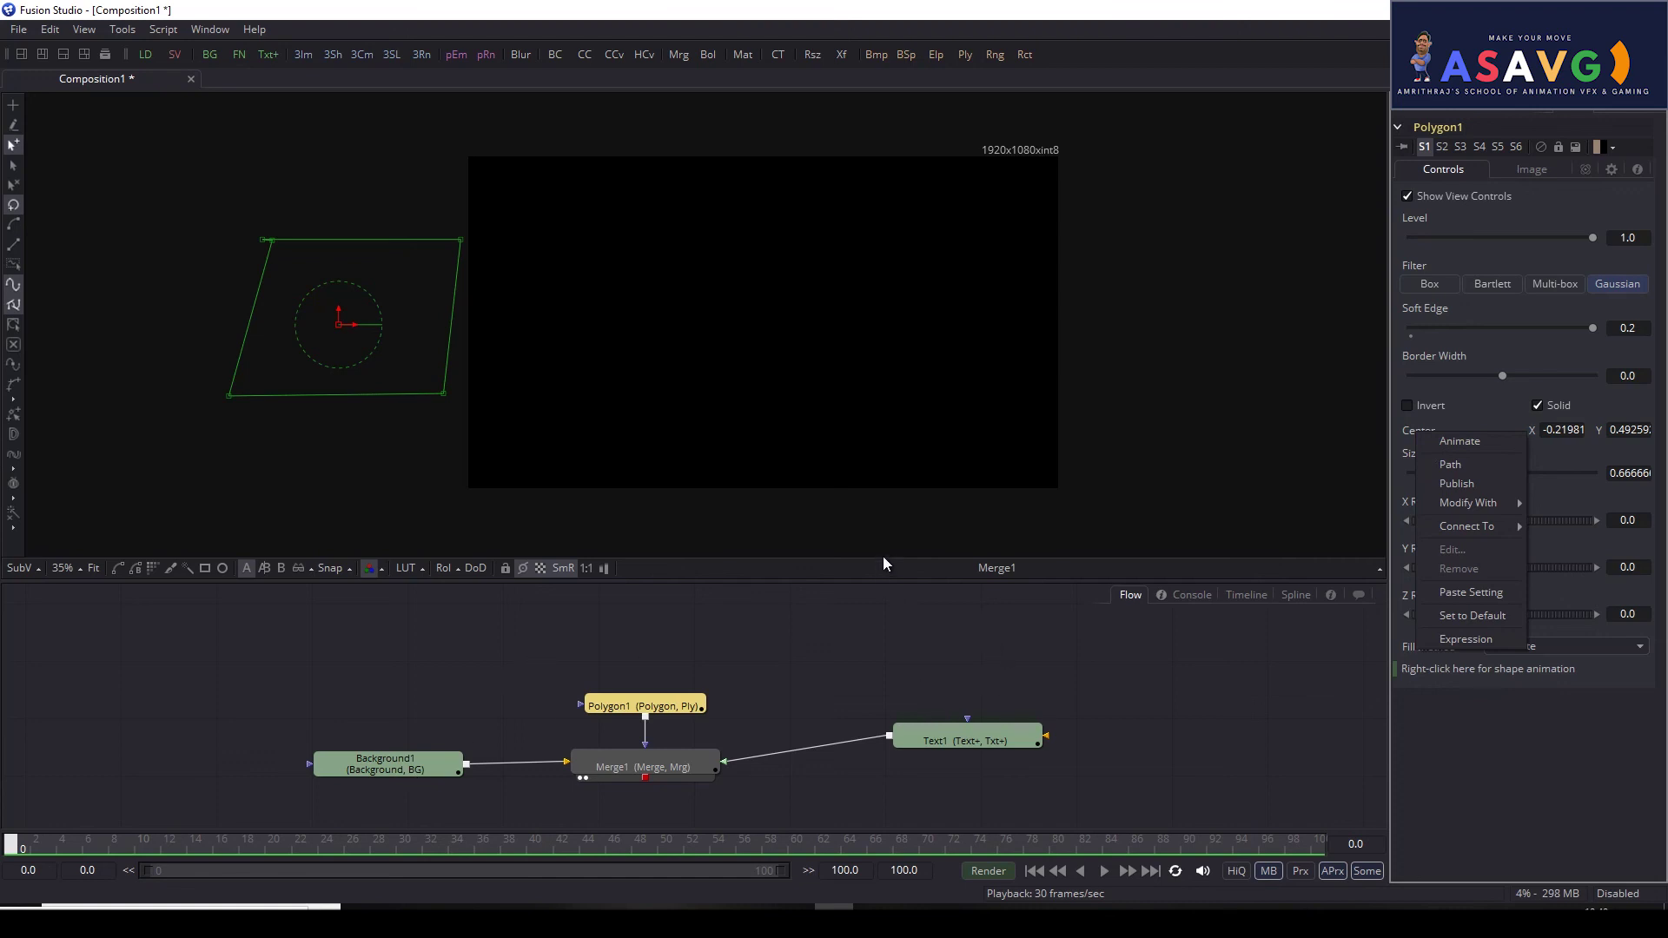
{"action": "left_click", "coordinate": [857, 593]}
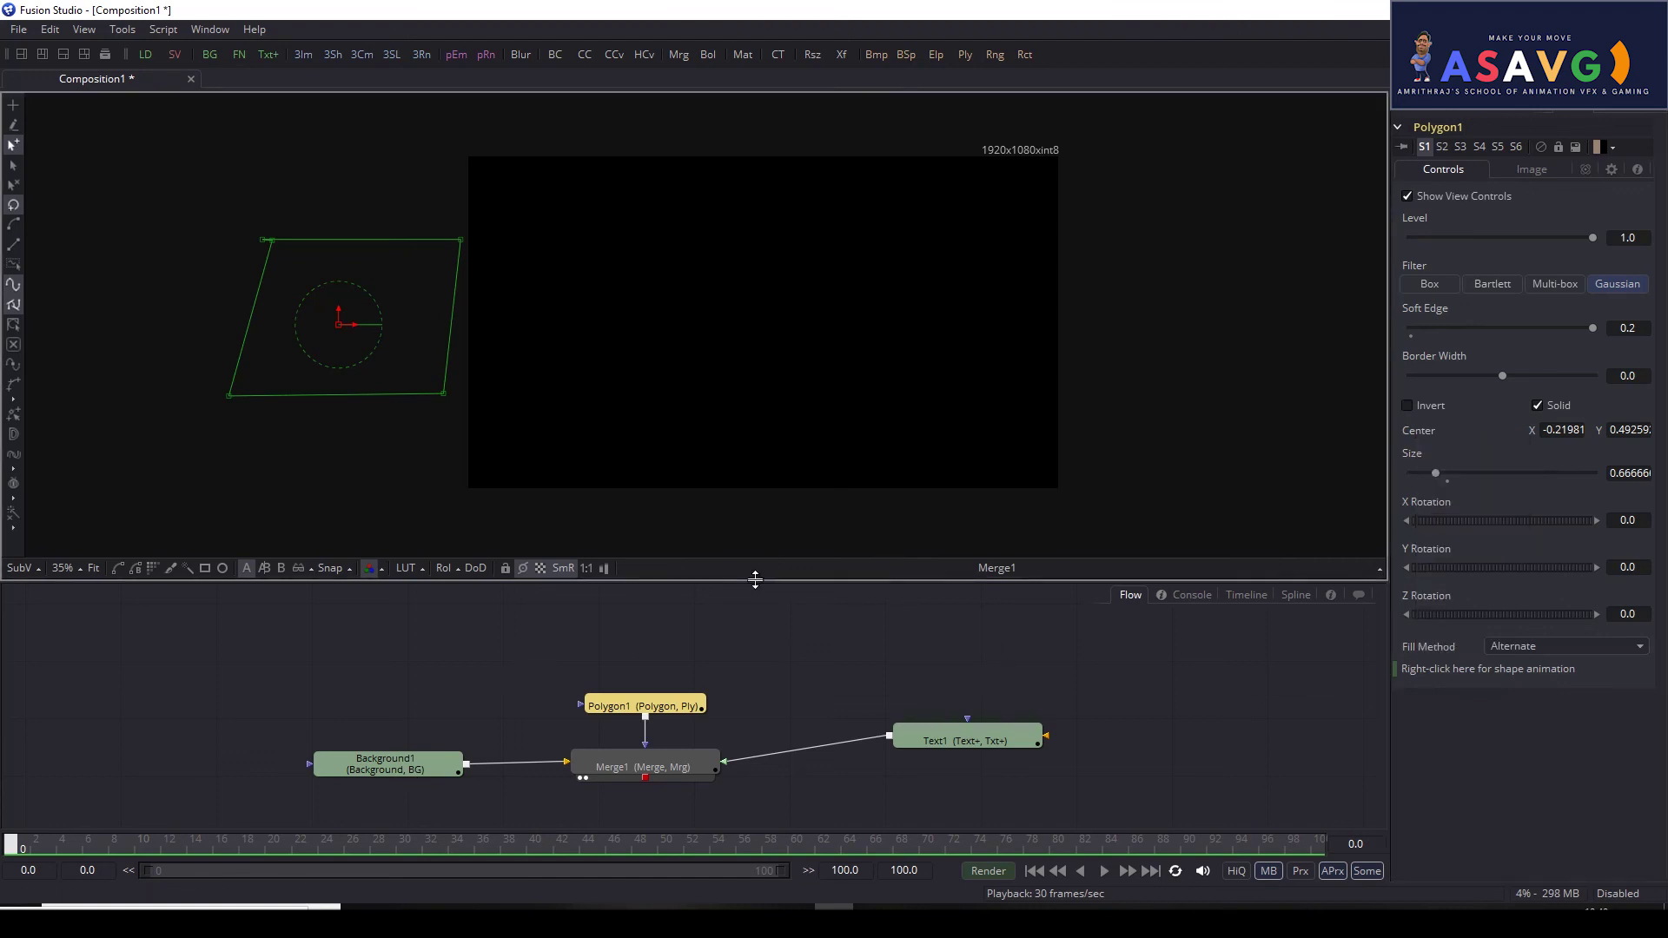
Step: Enlarge the lower panel and view the Timeline with Background1, Merge1, Text1 and Polygon1 tracks selected
{"action": "left_click_drag", "start_coordinate": [759, 580], "coordinate": [762, 470]}
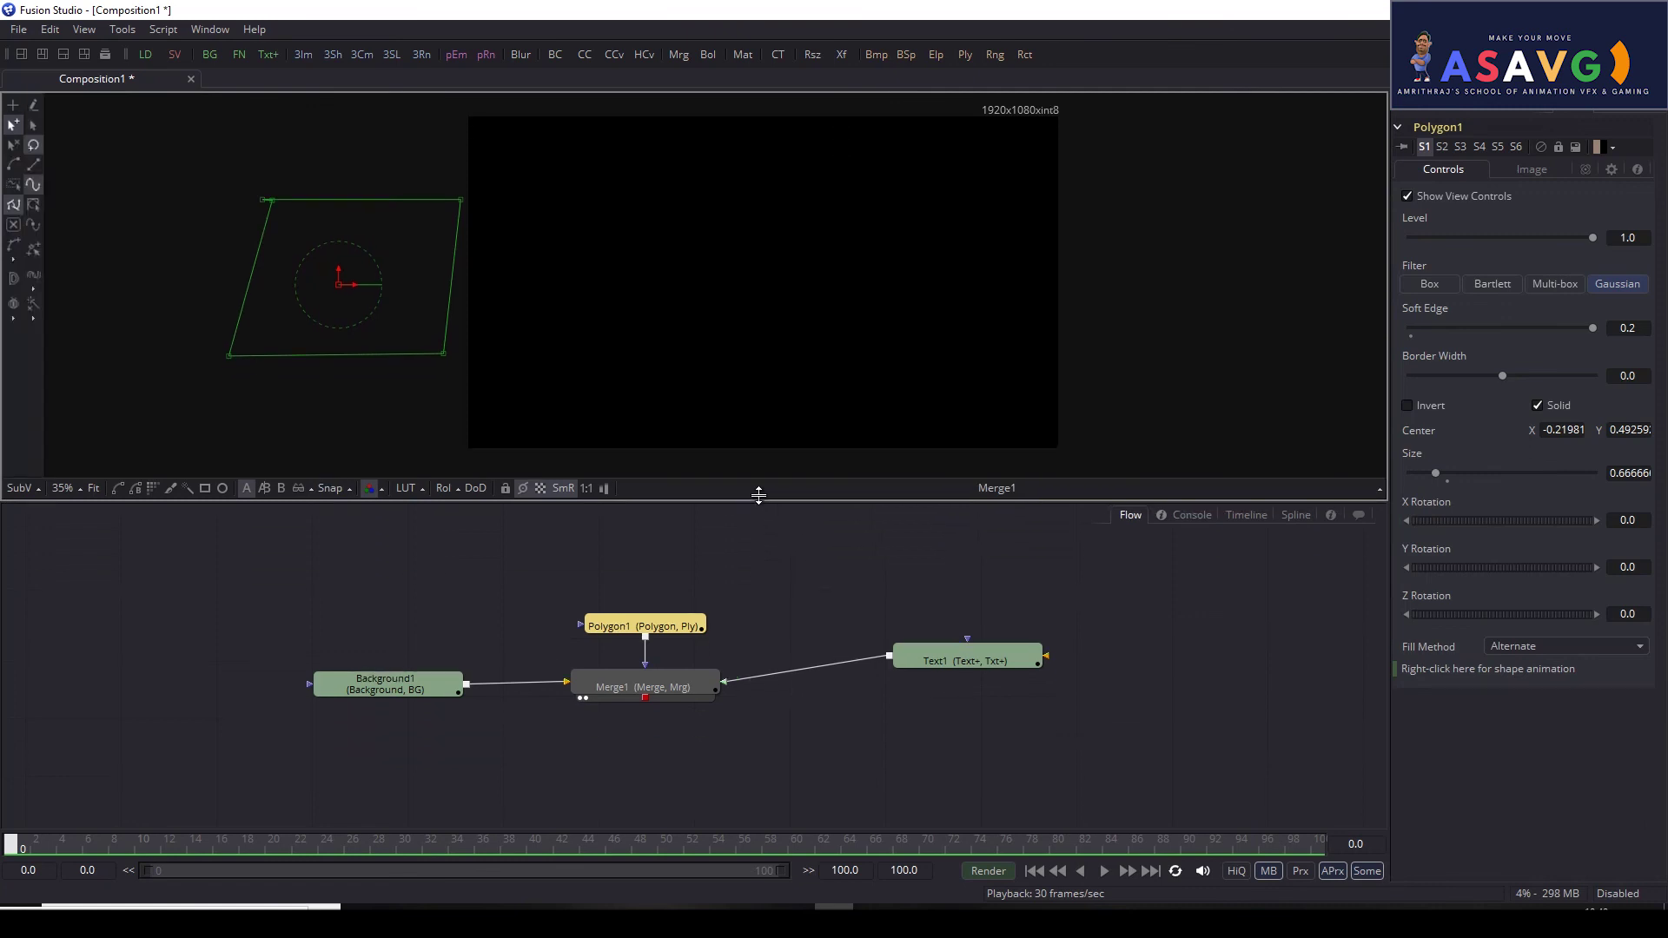
{"action": "left_click", "coordinate": [1253, 487]}
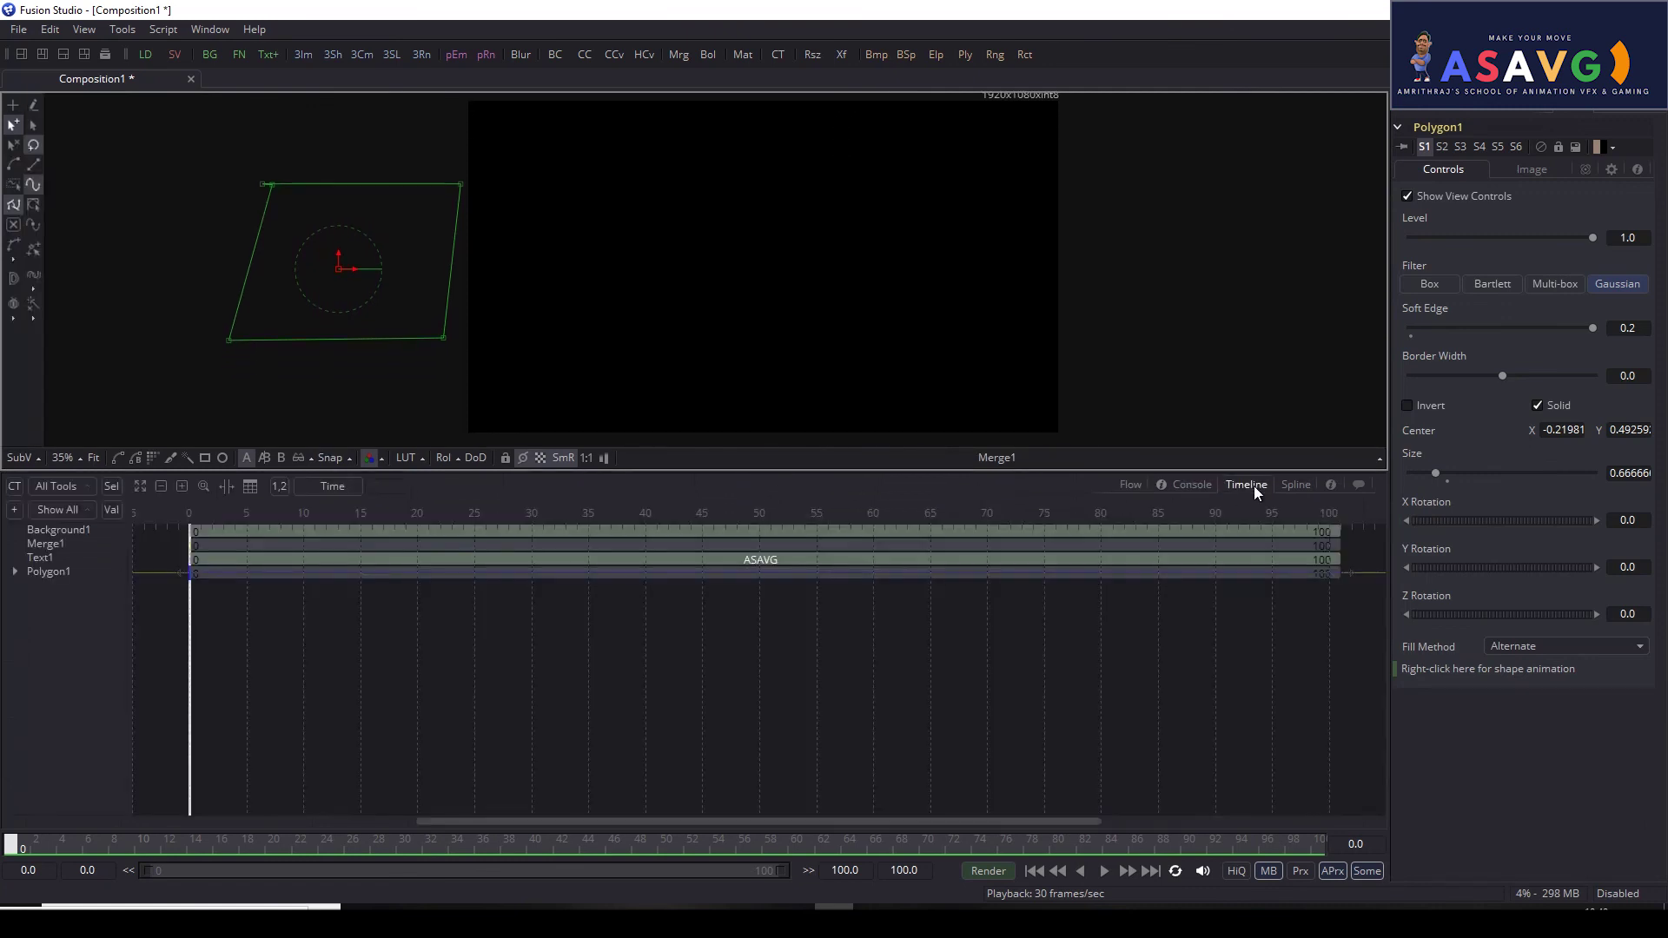
{"action": "left_click", "coordinate": [63, 572]}
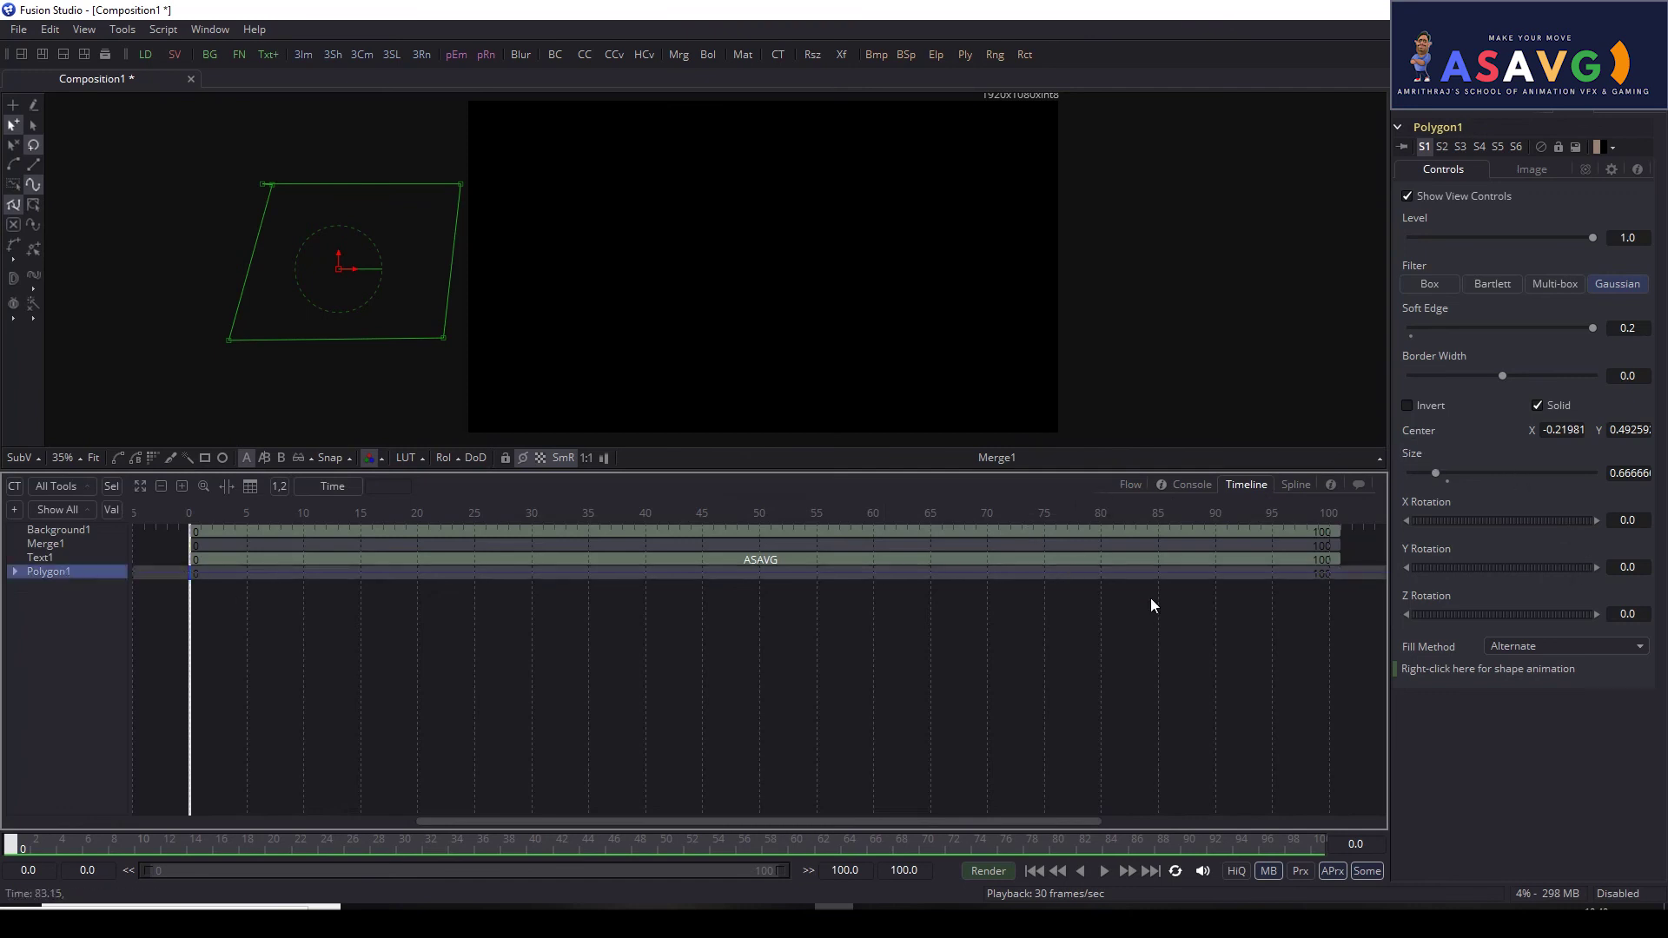
{"action": "left_click_drag", "start_coordinate": [1256, 589], "coordinate": [644, 543]}
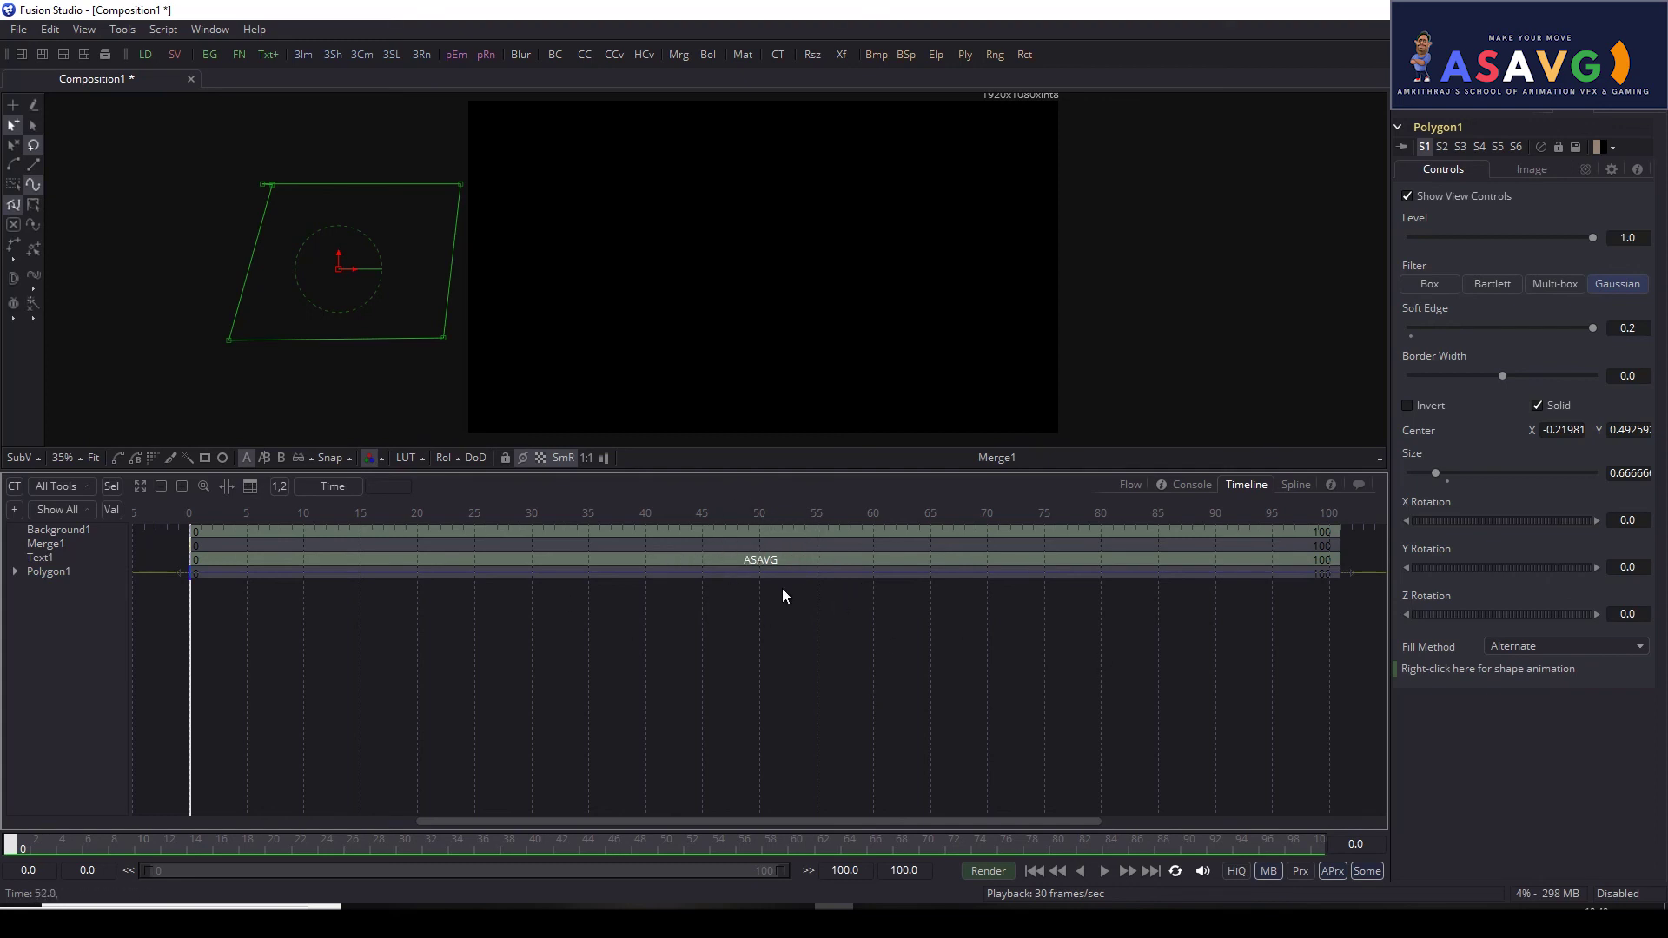
{"action": "scroll", "coordinate": [788, 589], "scroll_direction": "up", "scroll_amount": 2}
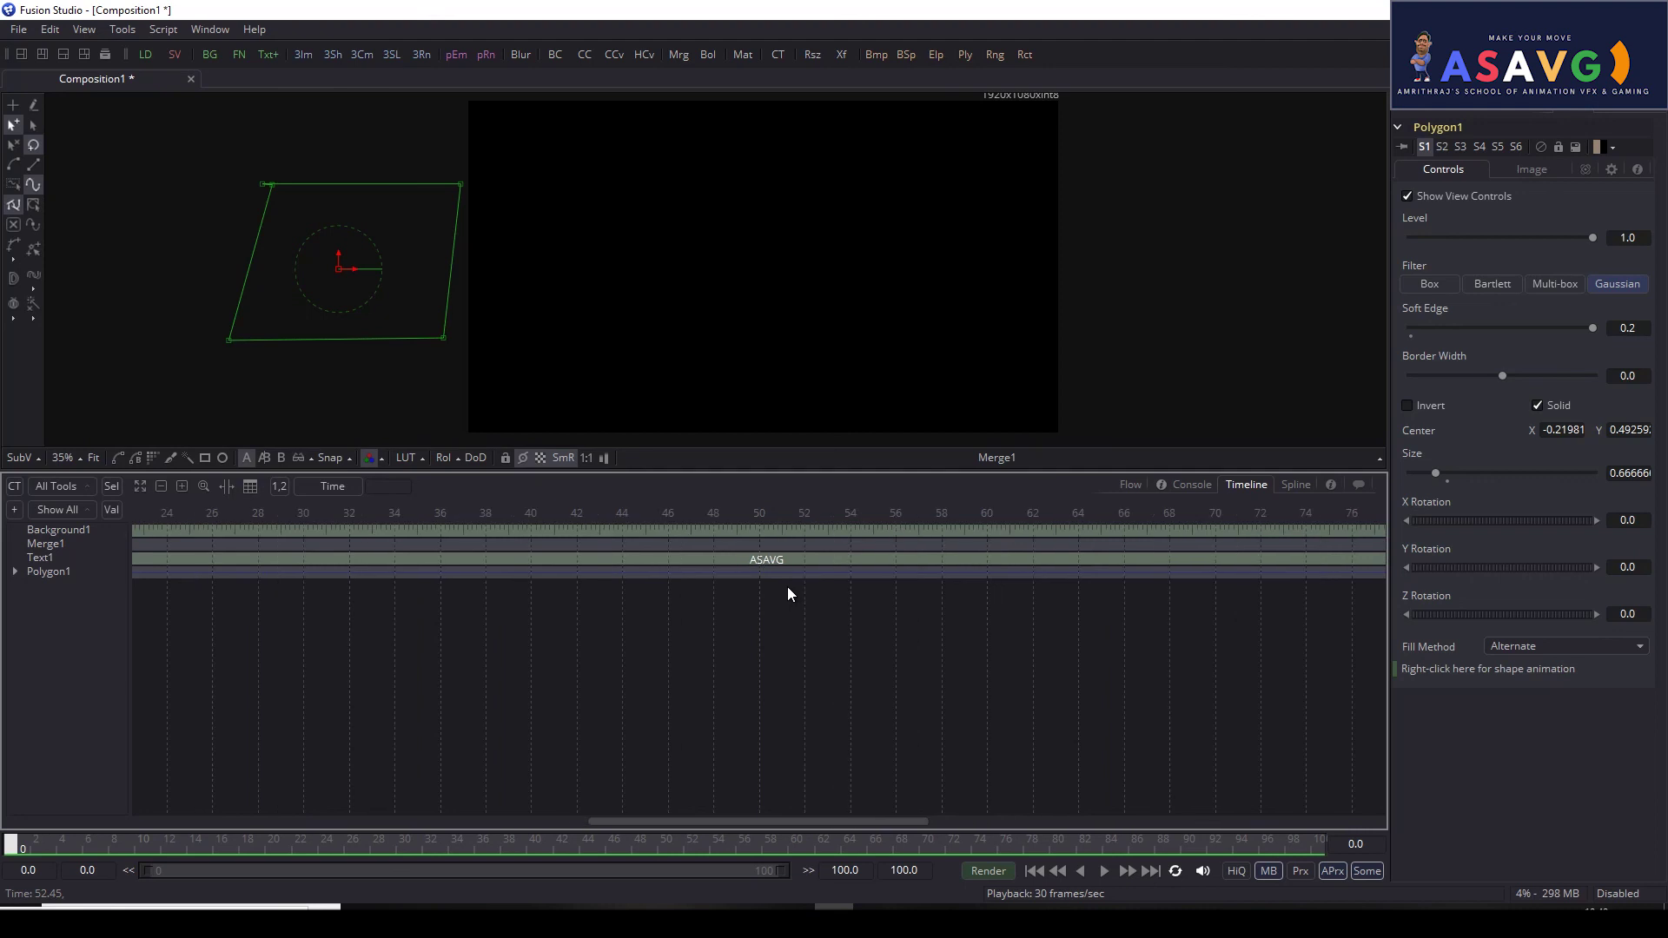
{"action": "scroll", "coordinate": [787, 584], "scroll_direction": "down", "scroll_amount": 4}
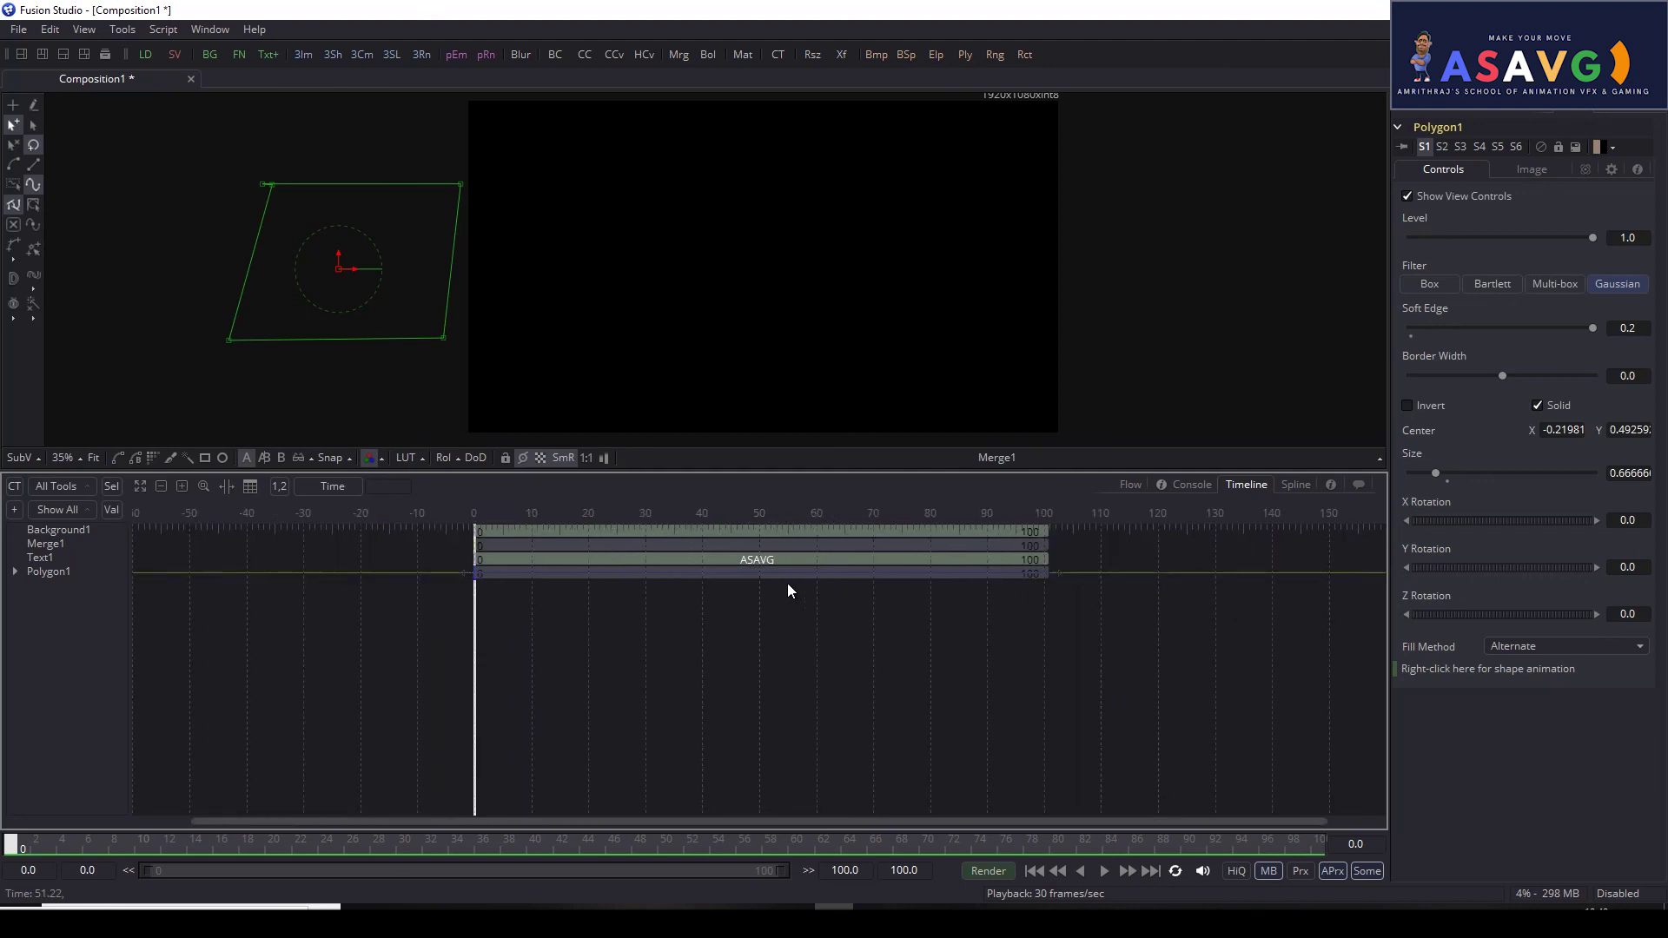
Step: Back in the node graph, animate Center from frame 0 and key the mask over ASAV at frame 50
{"action": "left_click", "coordinate": [1132, 484]}
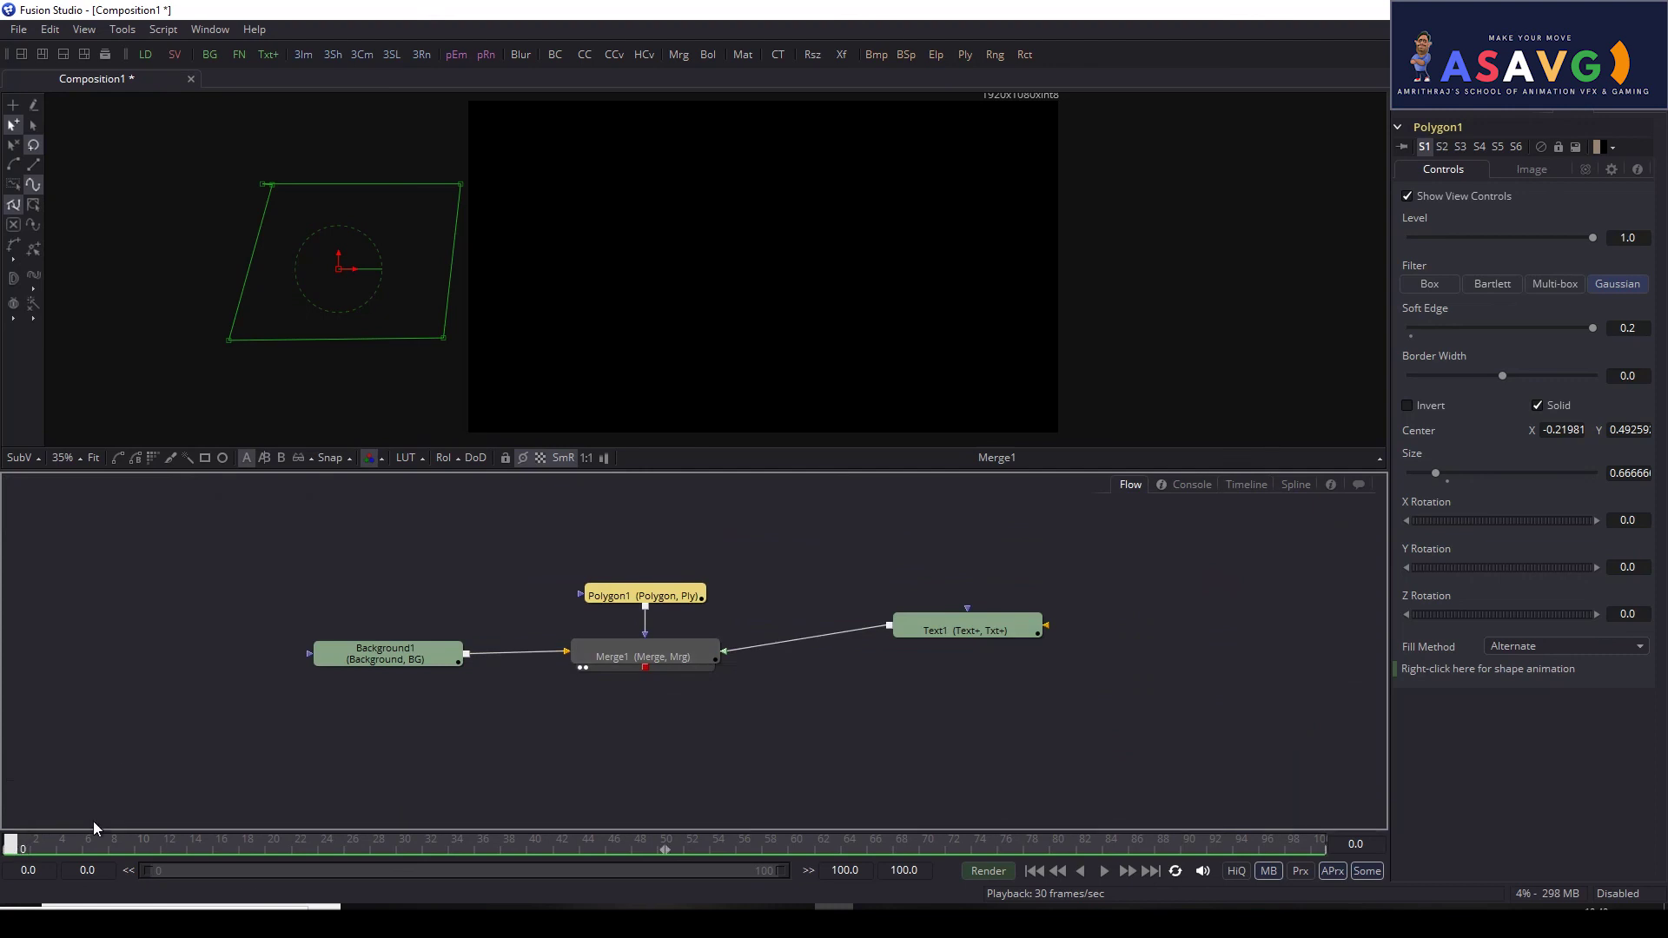
{"action": "right_click", "coordinate": [1416, 431]}
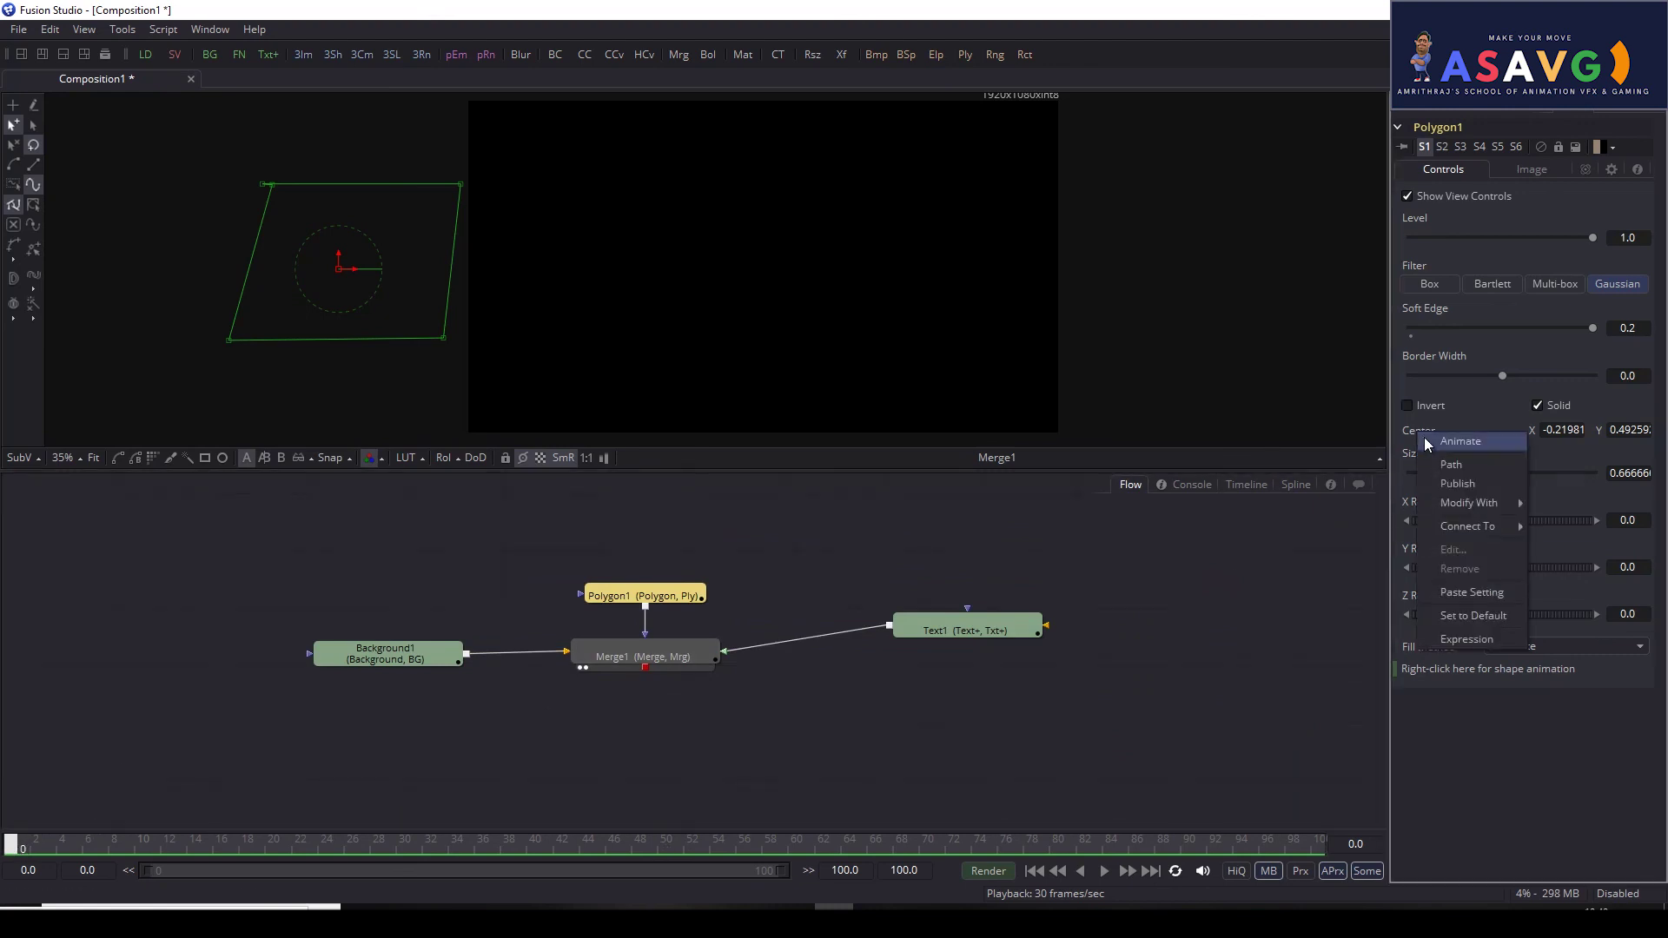
{"action": "left_click", "coordinate": [1430, 442]}
{"action": "left_click_drag", "start_coordinate": [19, 849], "coordinate": [157, 847]}
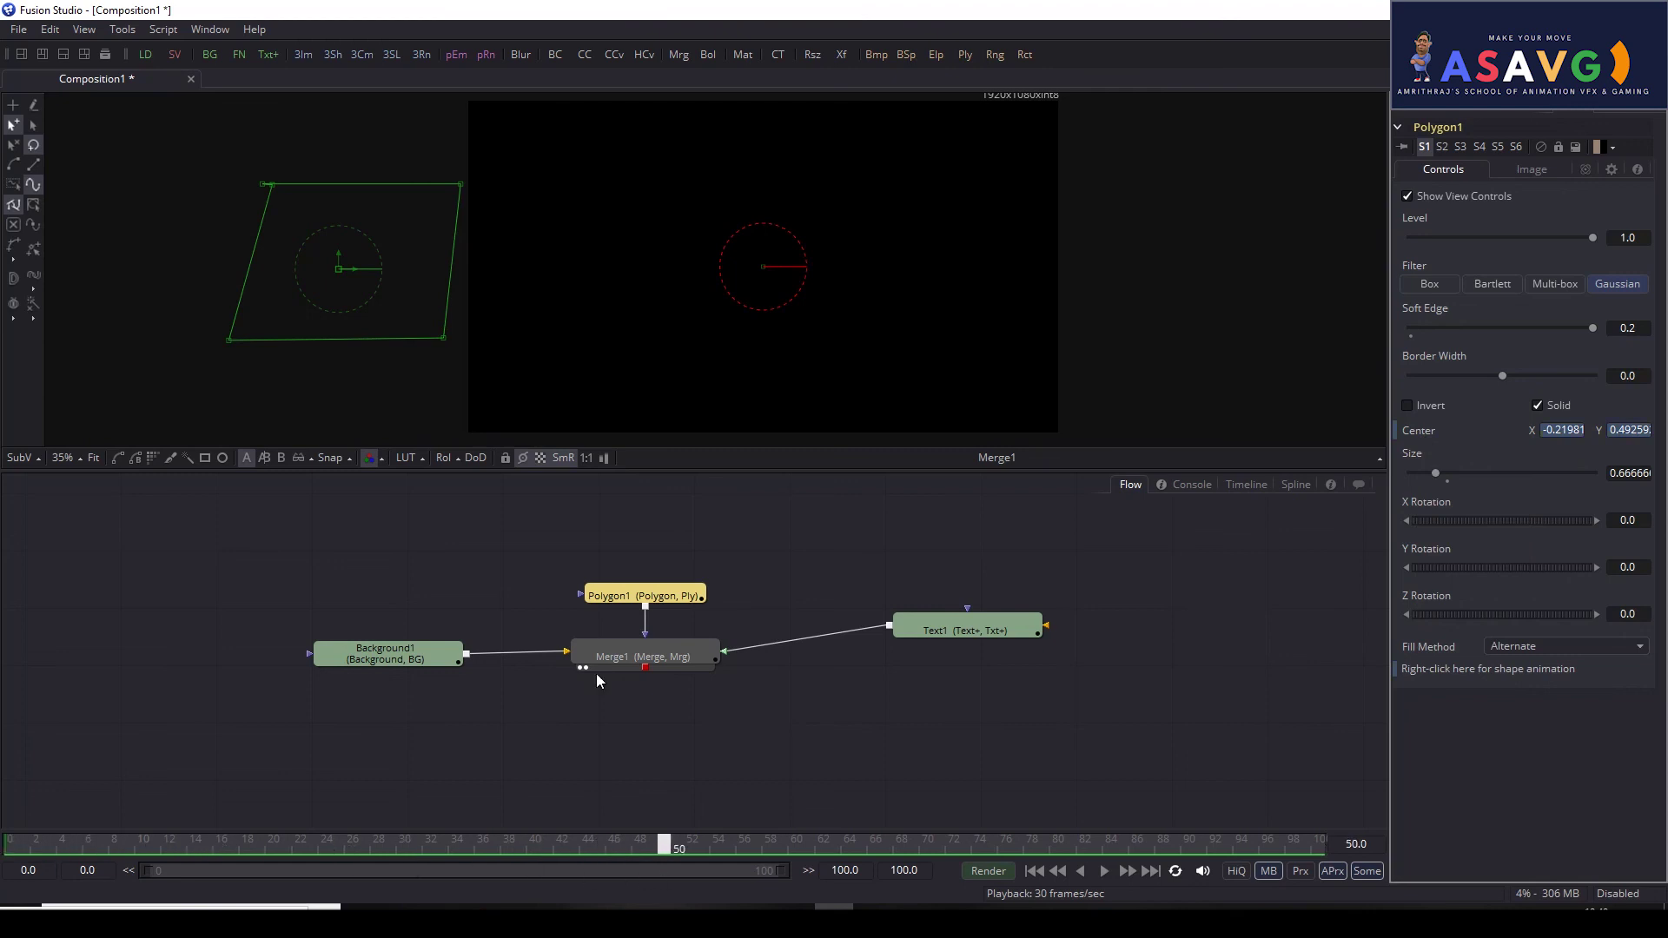
{"action": "left_click_drag", "start_coordinate": [357, 273], "coordinate": [728, 274]}
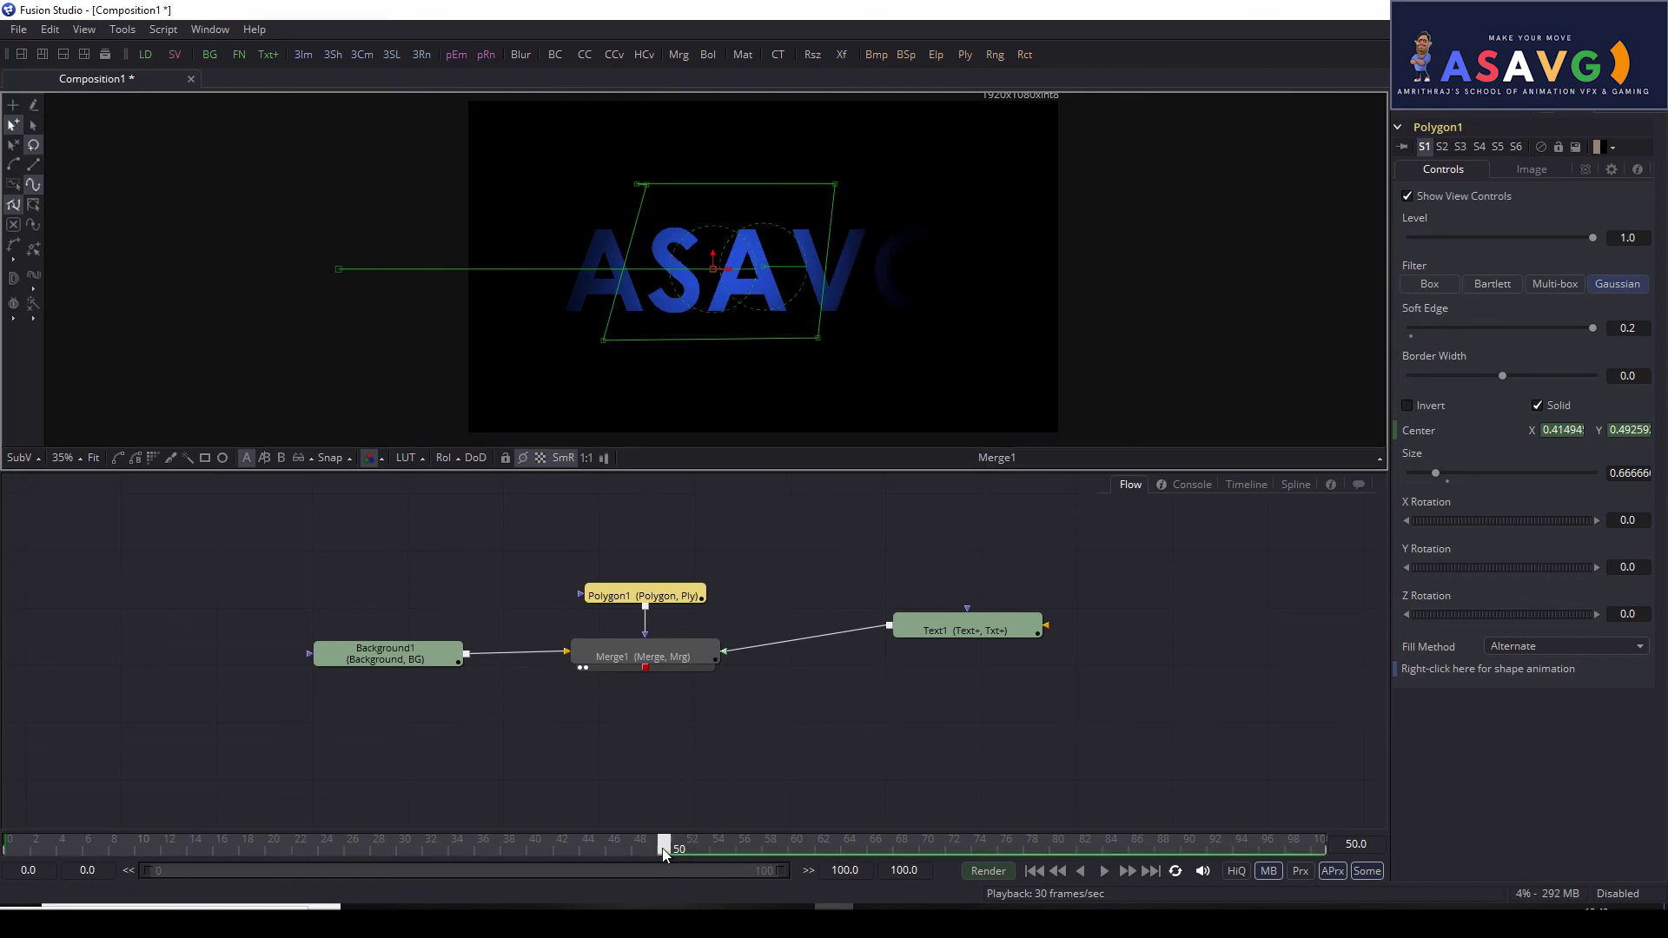
Step: Preview the motion, then key the mask past the right edge (X 1.26325) at frame 100
{"action": "left_click_drag", "start_coordinate": [649, 847], "coordinate": [7, 856]}
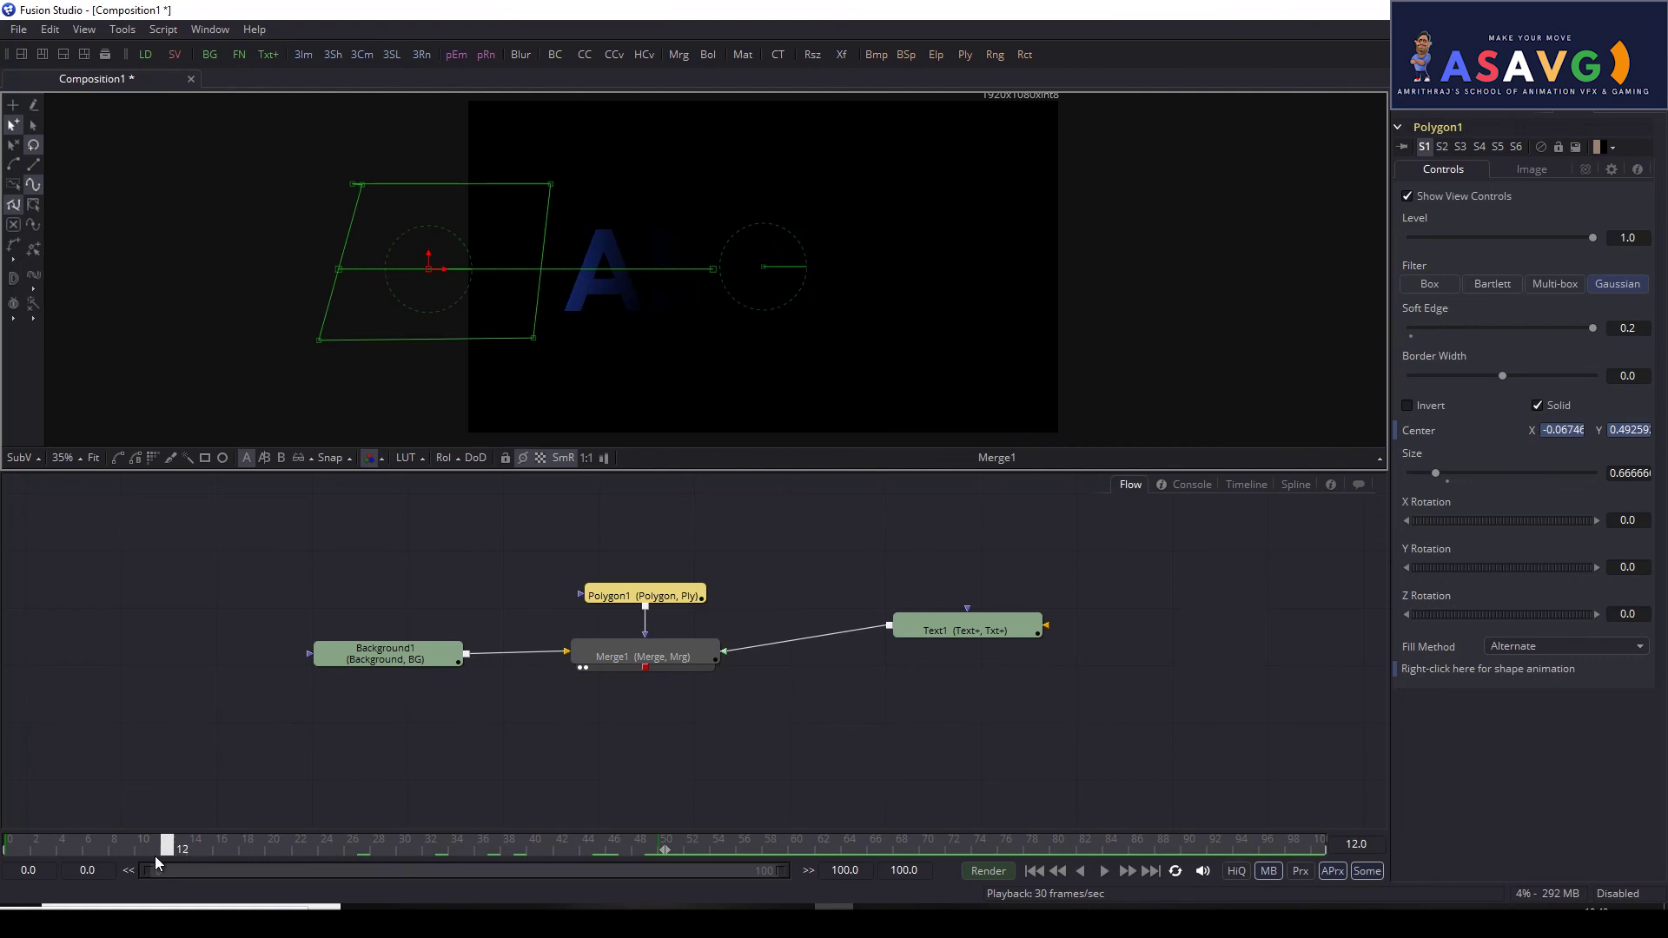
{"action": "left_click", "coordinate": [1097, 876]}
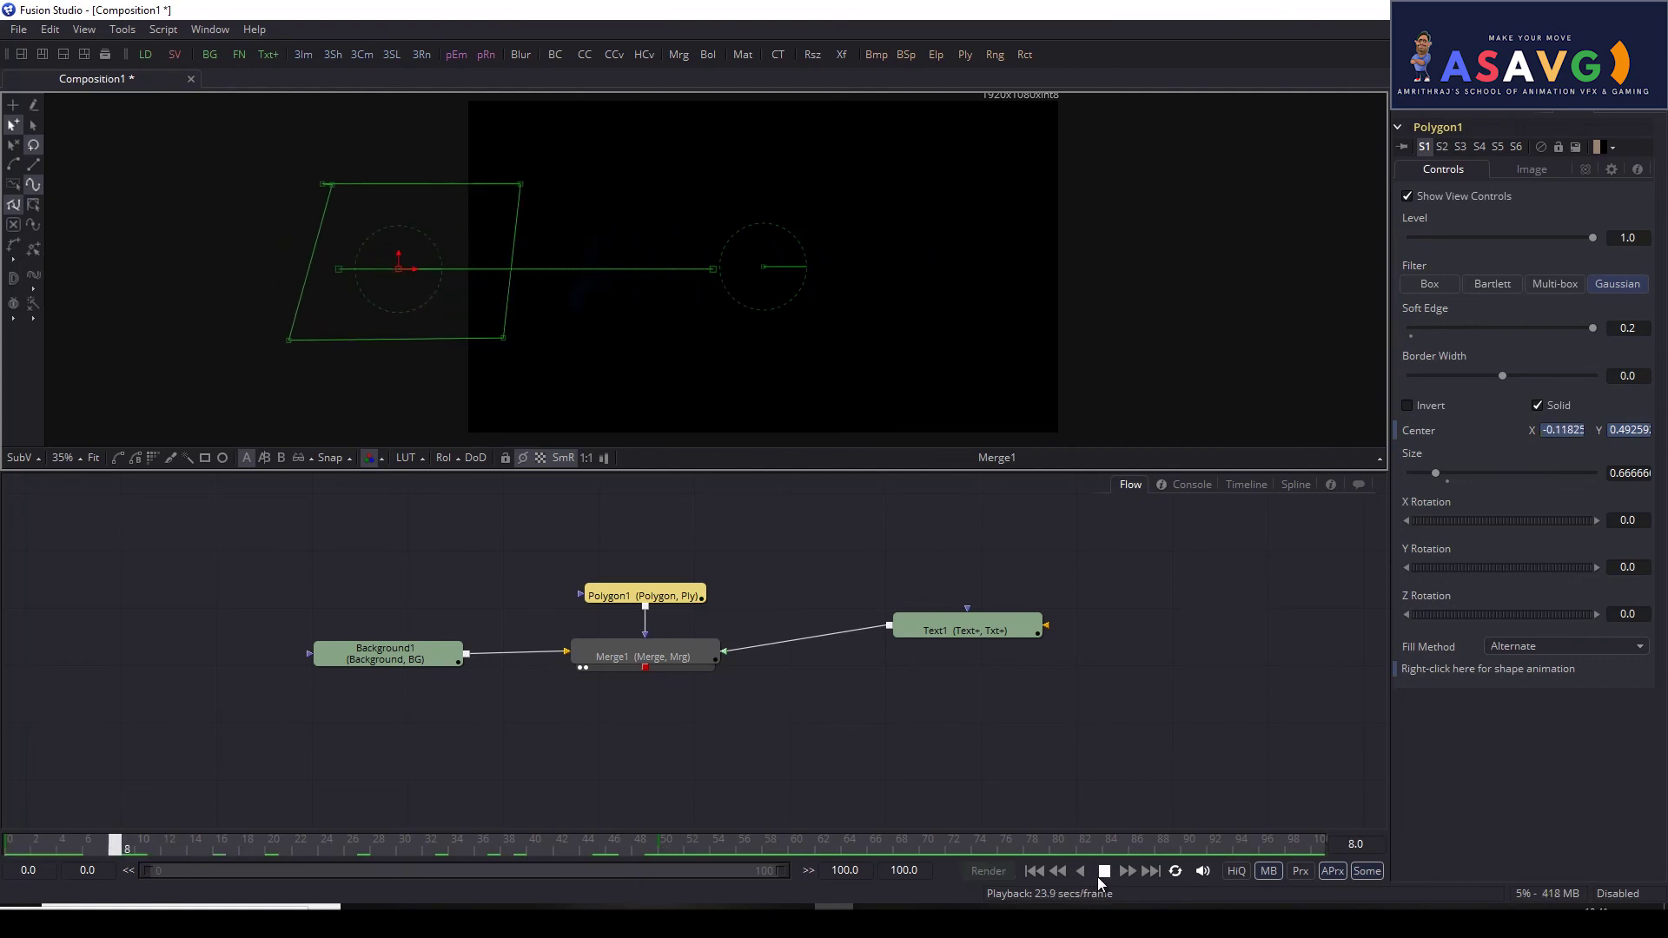
{"action": "left_click", "coordinate": [1099, 874]}
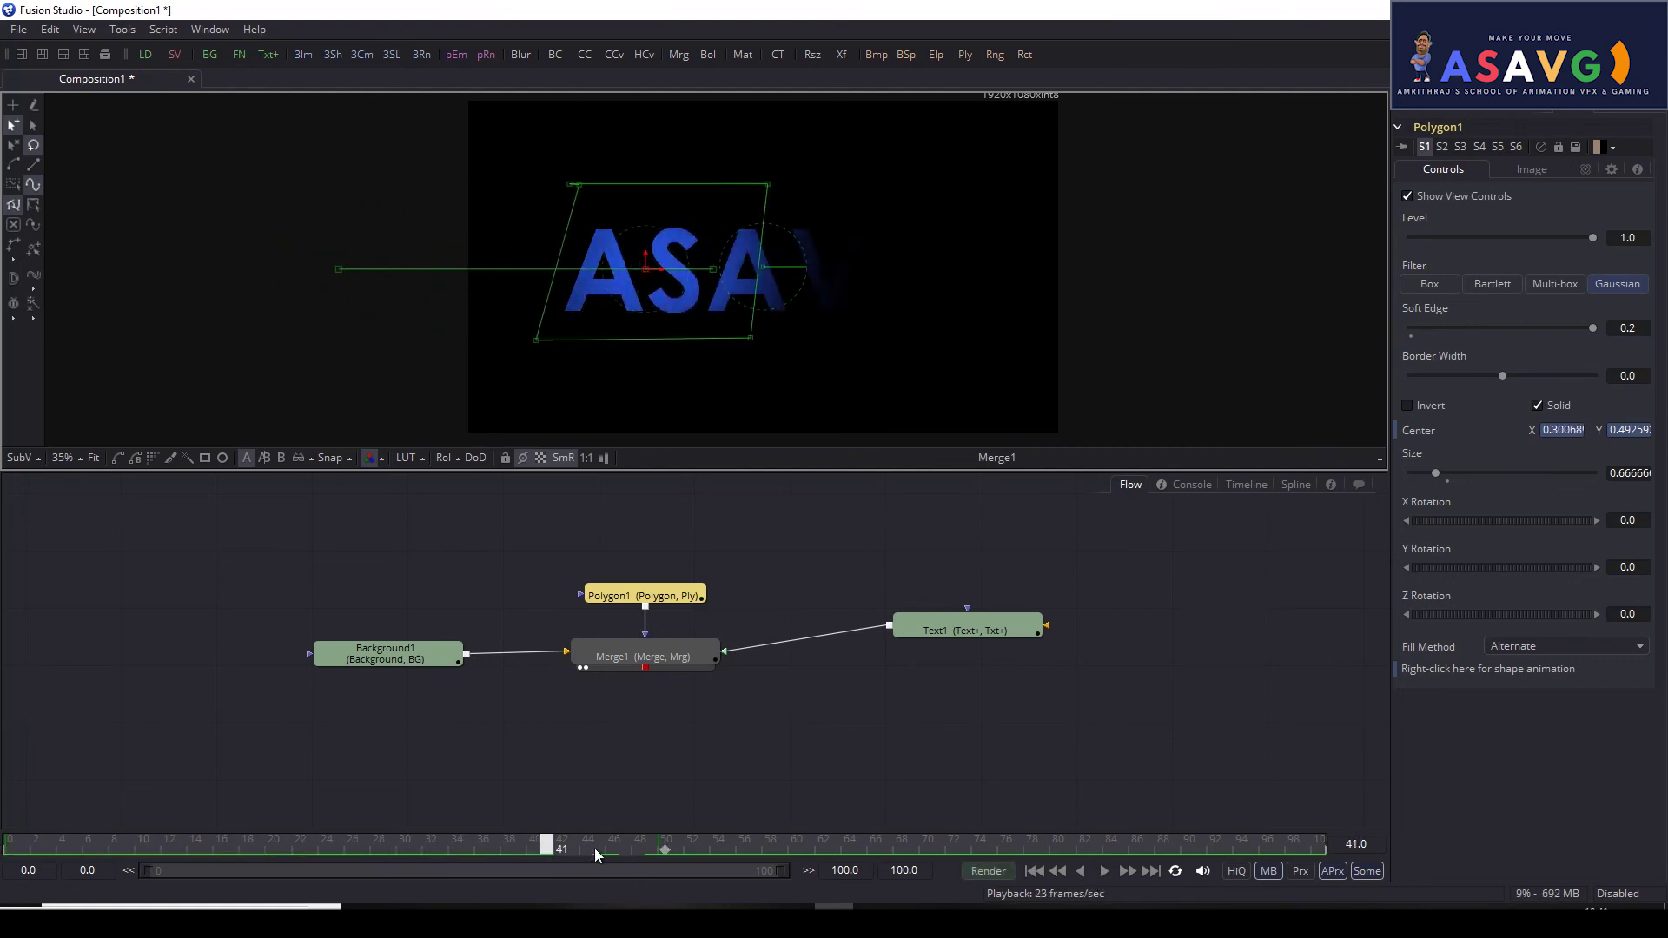
{"action": "left_click_drag", "start_coordinate": [594, 848], "coordinate": [1200, 844]}
{"action": "left_click_drag", "start_coordinate": [736, 283], "coordinate": [1242, 285]}
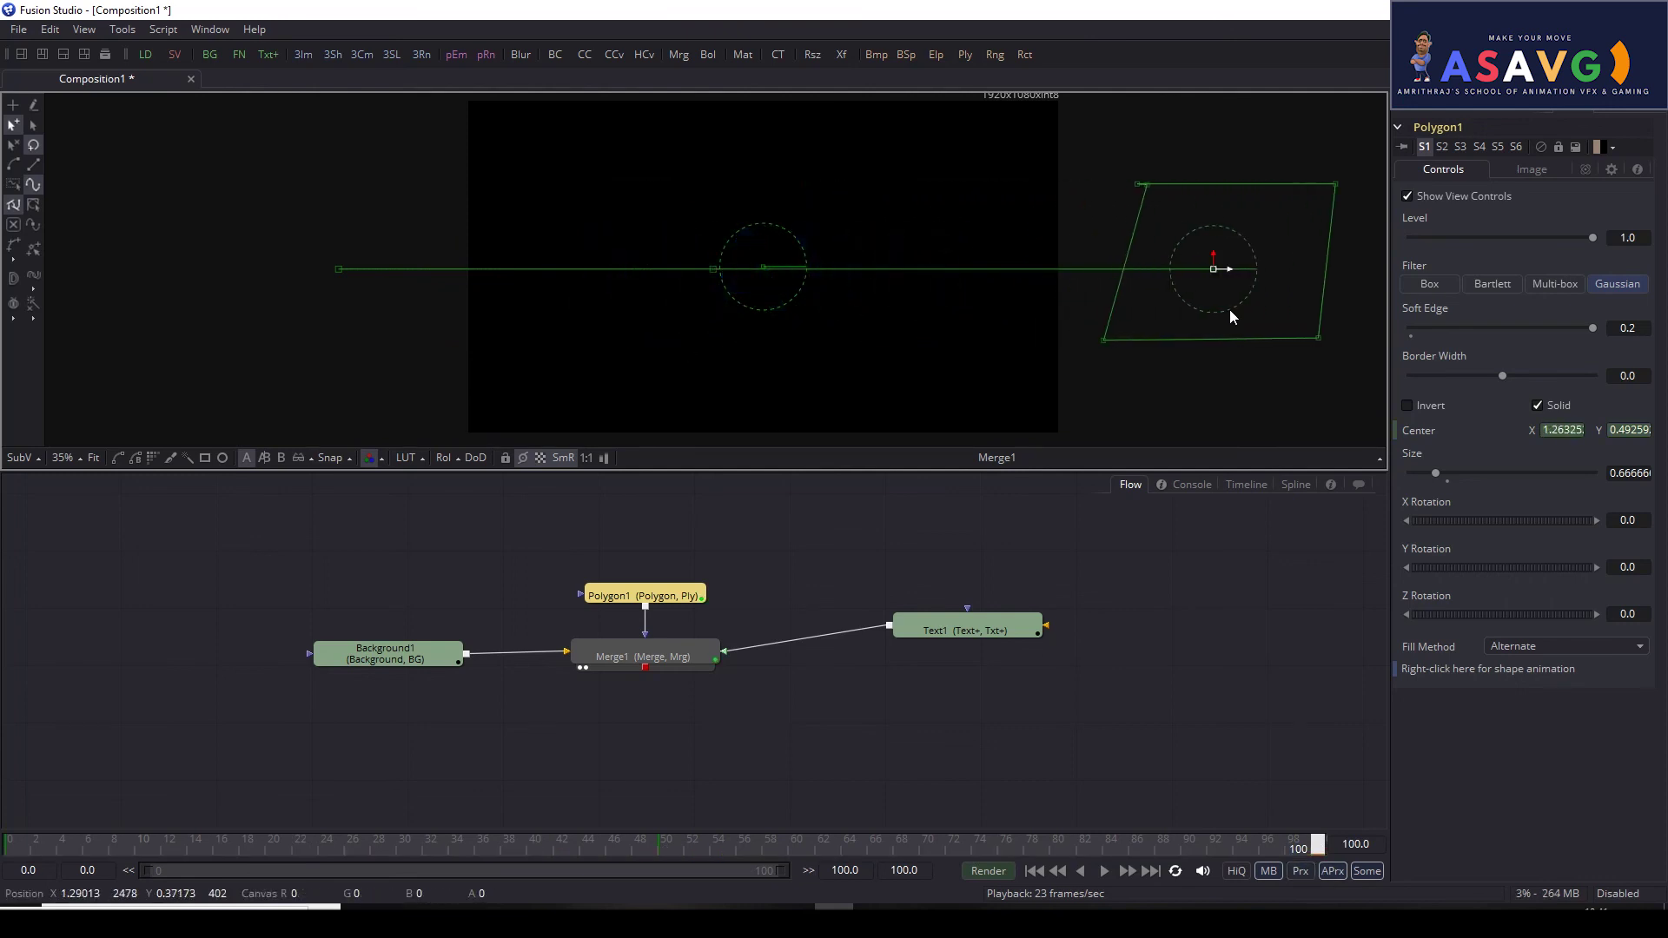
Step: Preview the sweep twice, stopping at frame 52, then show Polygon1's keyframes in the Timeline
{"action": "left_click", "coordinate": [1103, 870]}
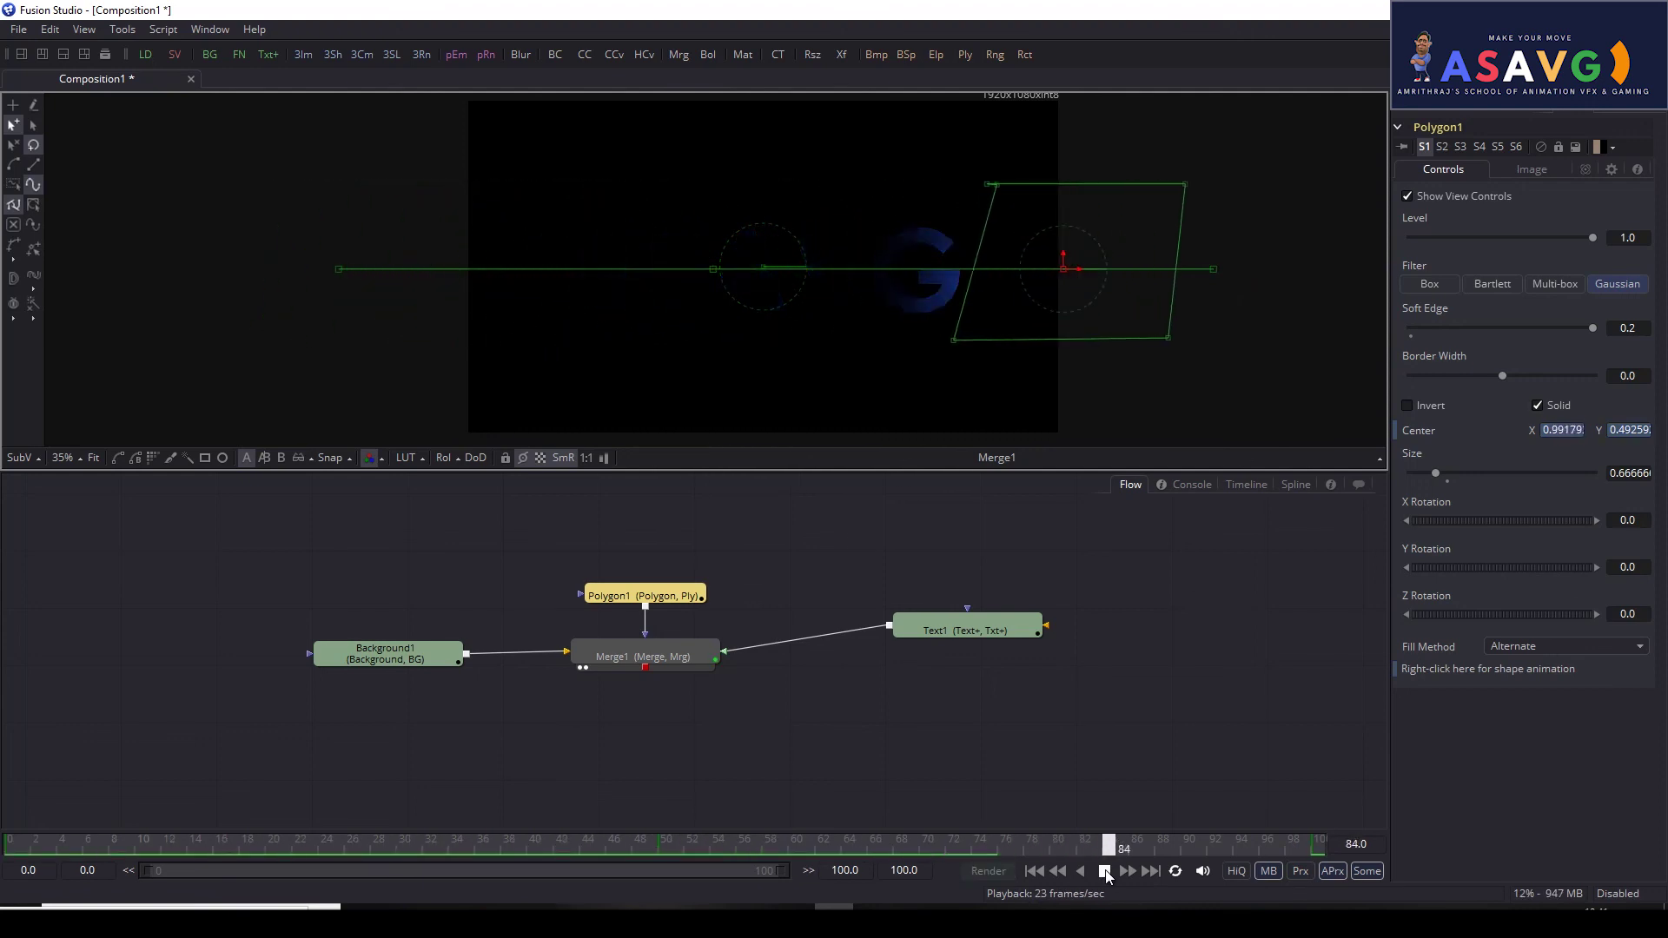
{"action": "left_click", "coordinate": [1104, 871]}
{"action": "left_click_drag", "start_coordinate": [670, 847], "coordinate": [10, 848]}
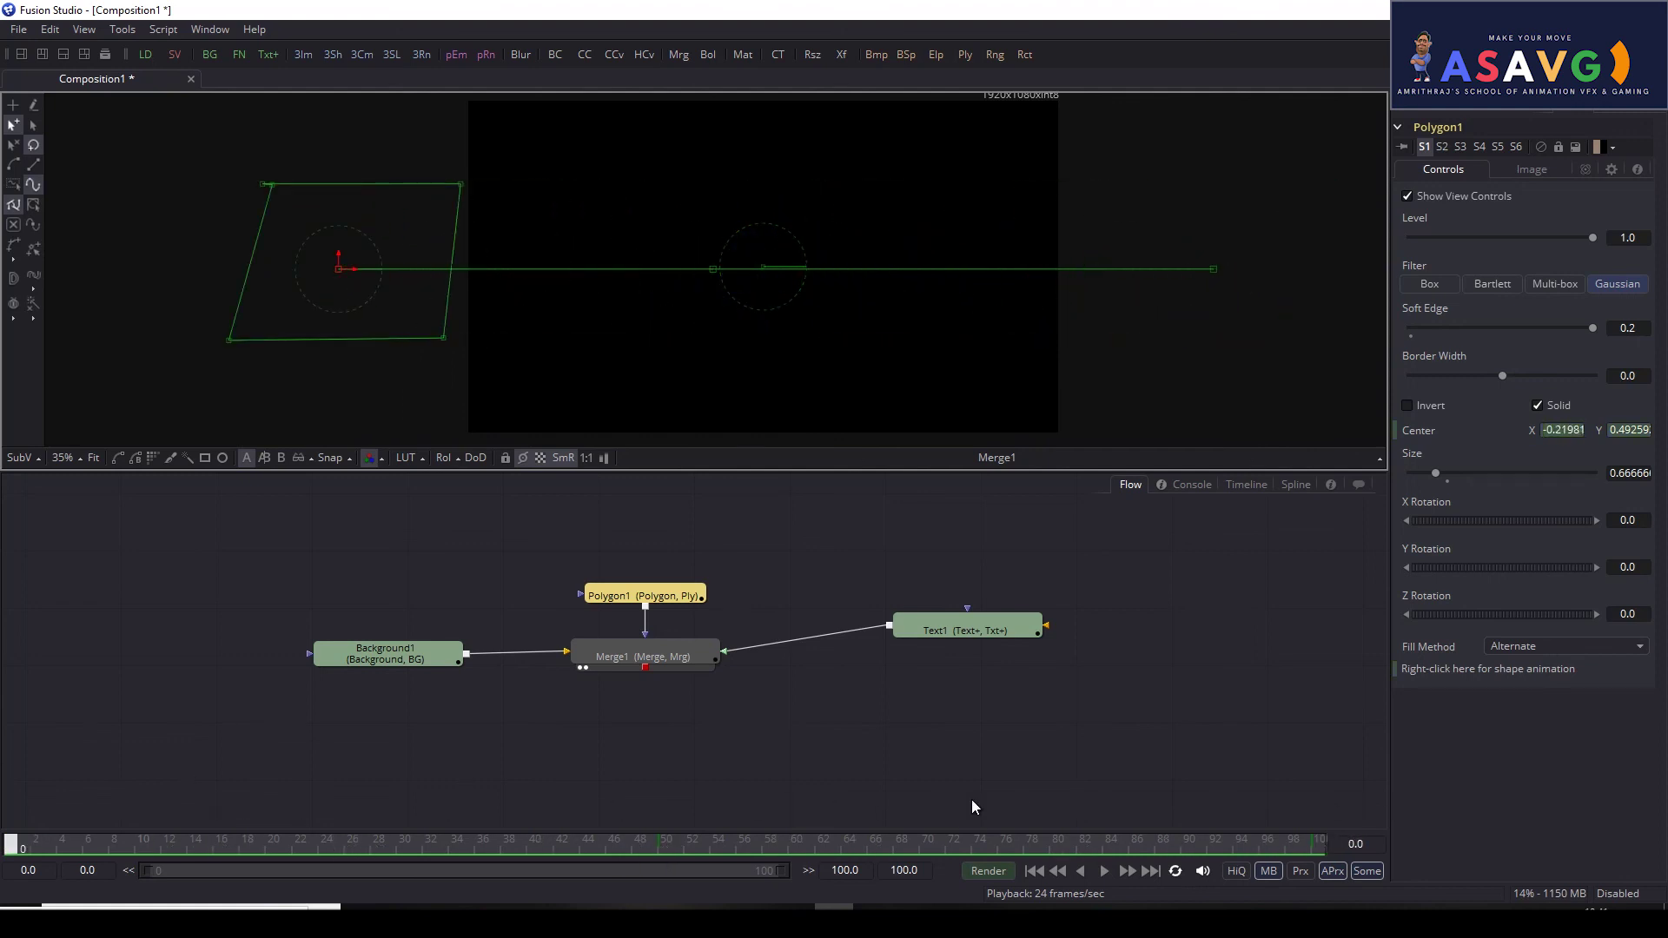
{"action": "left_click", "coordinate": [1104, 870]}
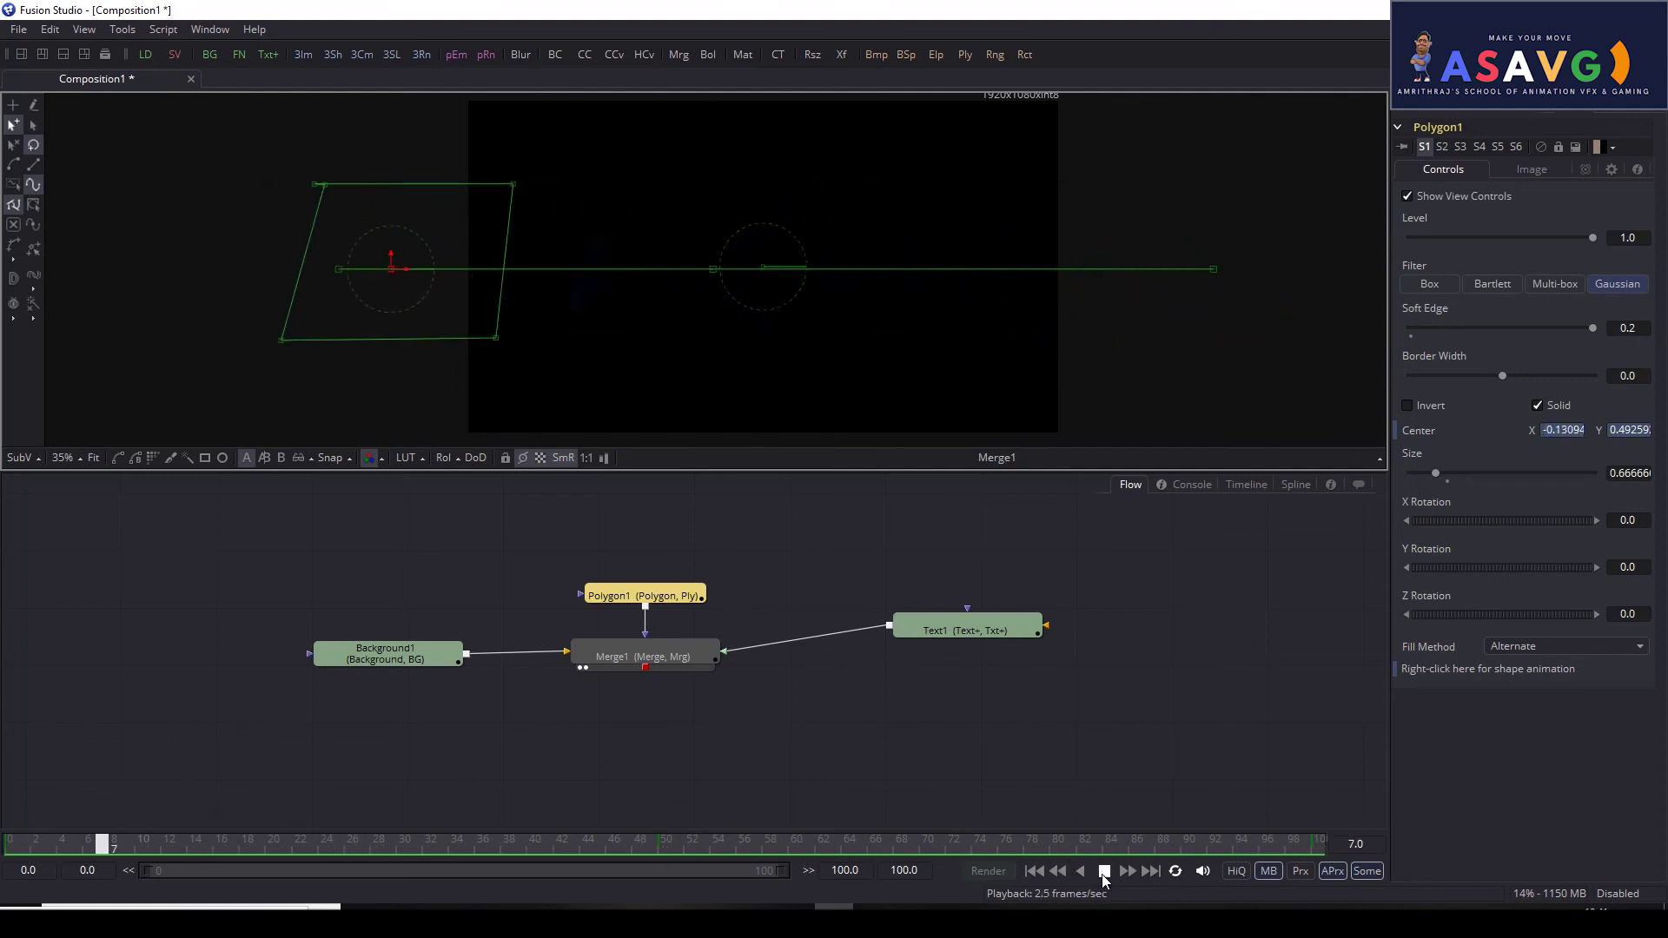
{"action": "left_click", "coordinate": [1103, 874]}
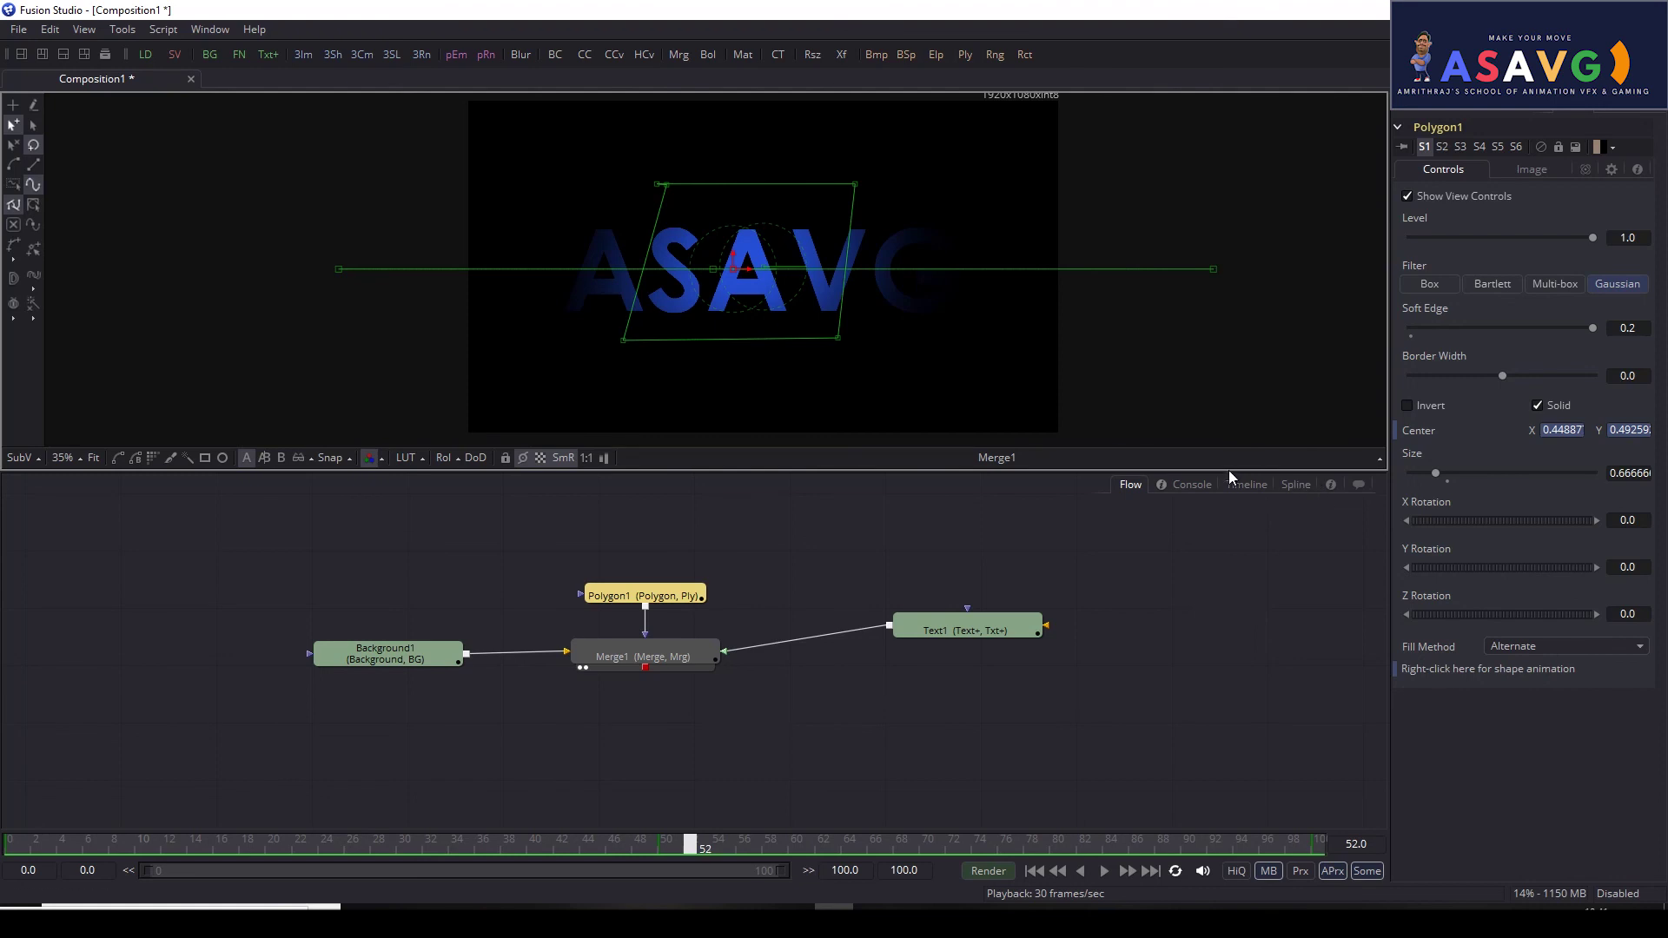
{"action": "left_click", "coordinate": [1249, 482]}
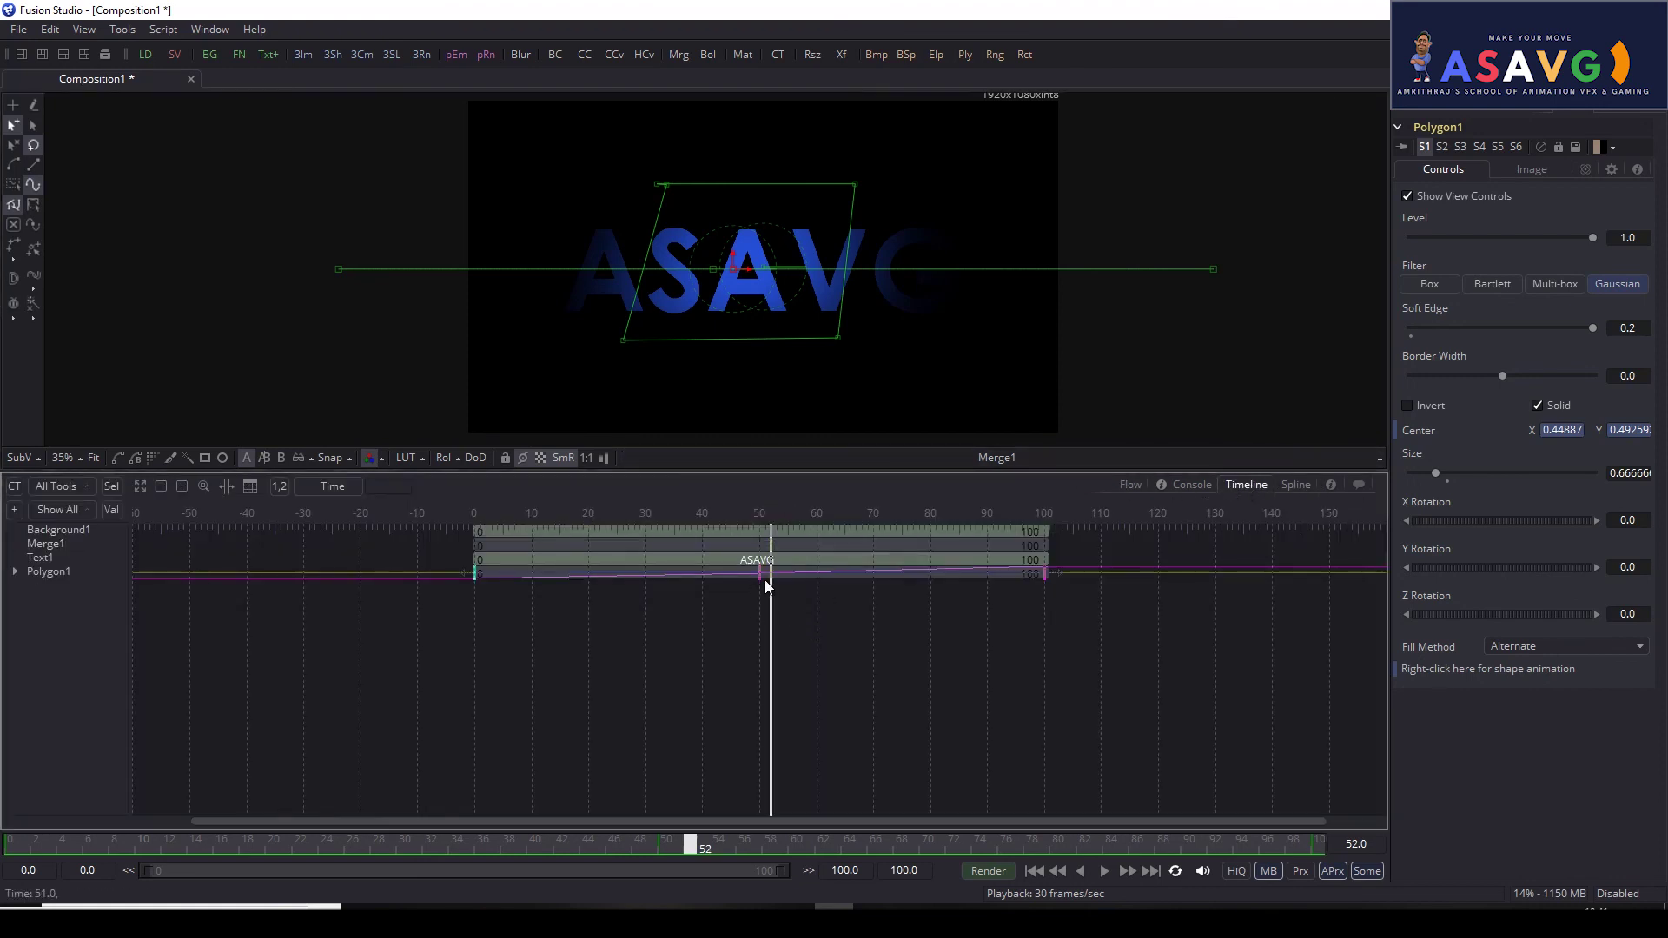
Step: Pull Polygon1's middle and last keyframes much earlier, starting with the middle one at frame 46
{"action": "left_click_drag", "start_coordinate": [760, 574], "coordinate": [532, 592]}
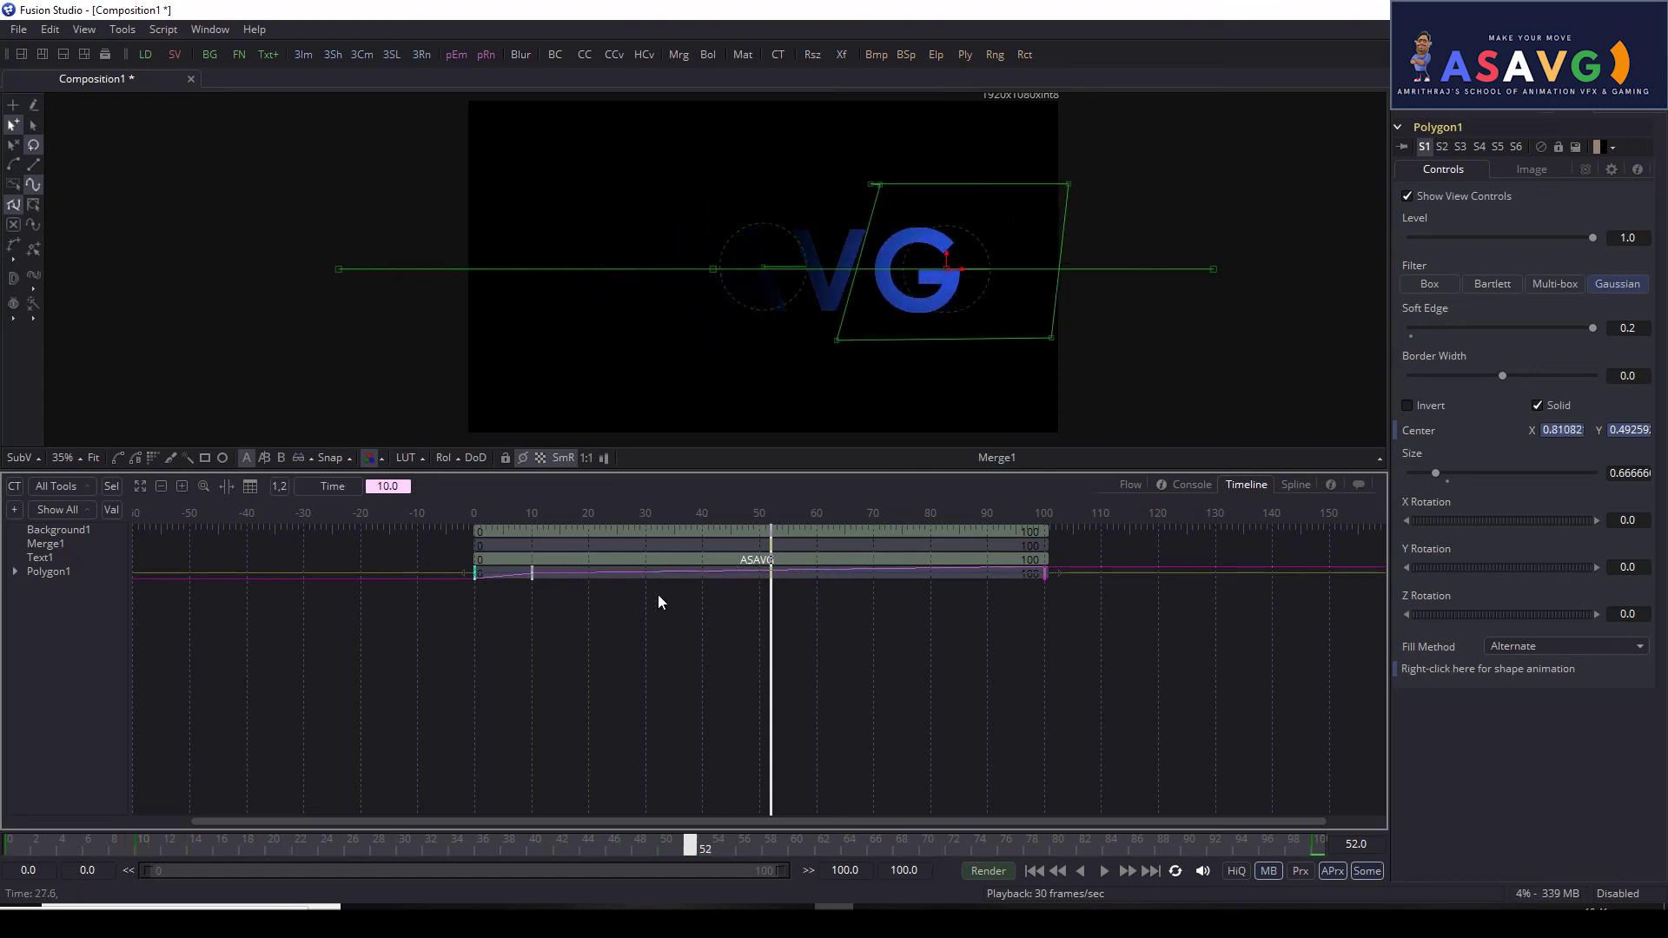
{"action": "left_click_drag", "start_coordinate": [1045, 576], "coordinate": [588, 575]}
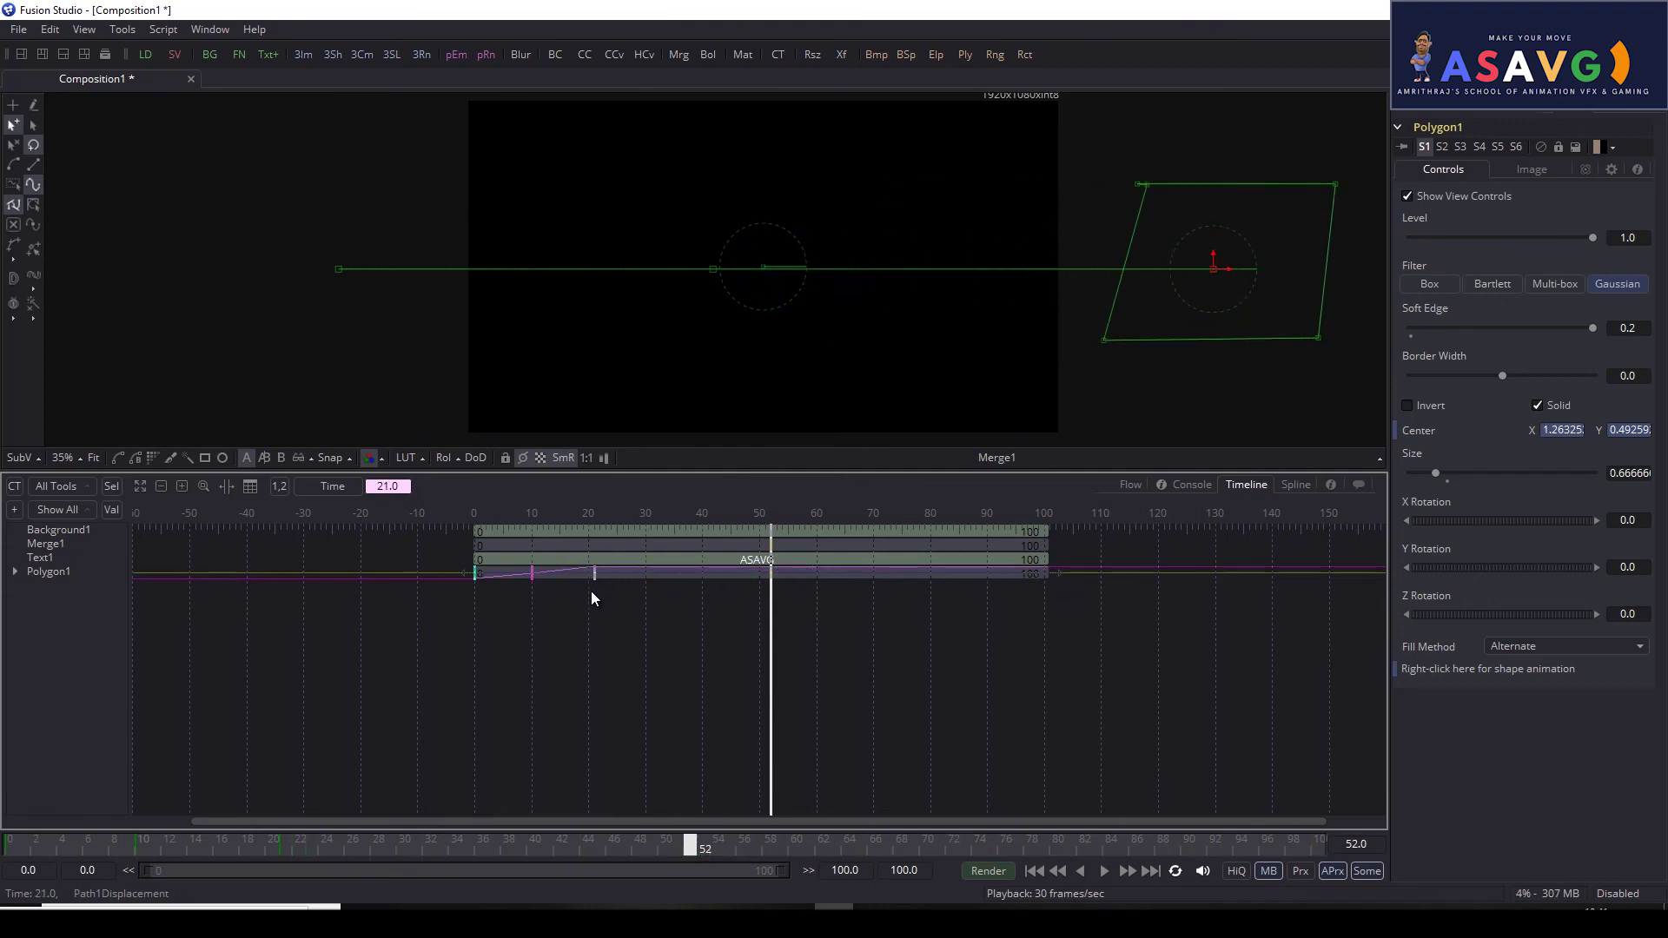
{"action": "left_click_drag", "start_coordinate": [618, 836], "coordinate": [10, 843]}
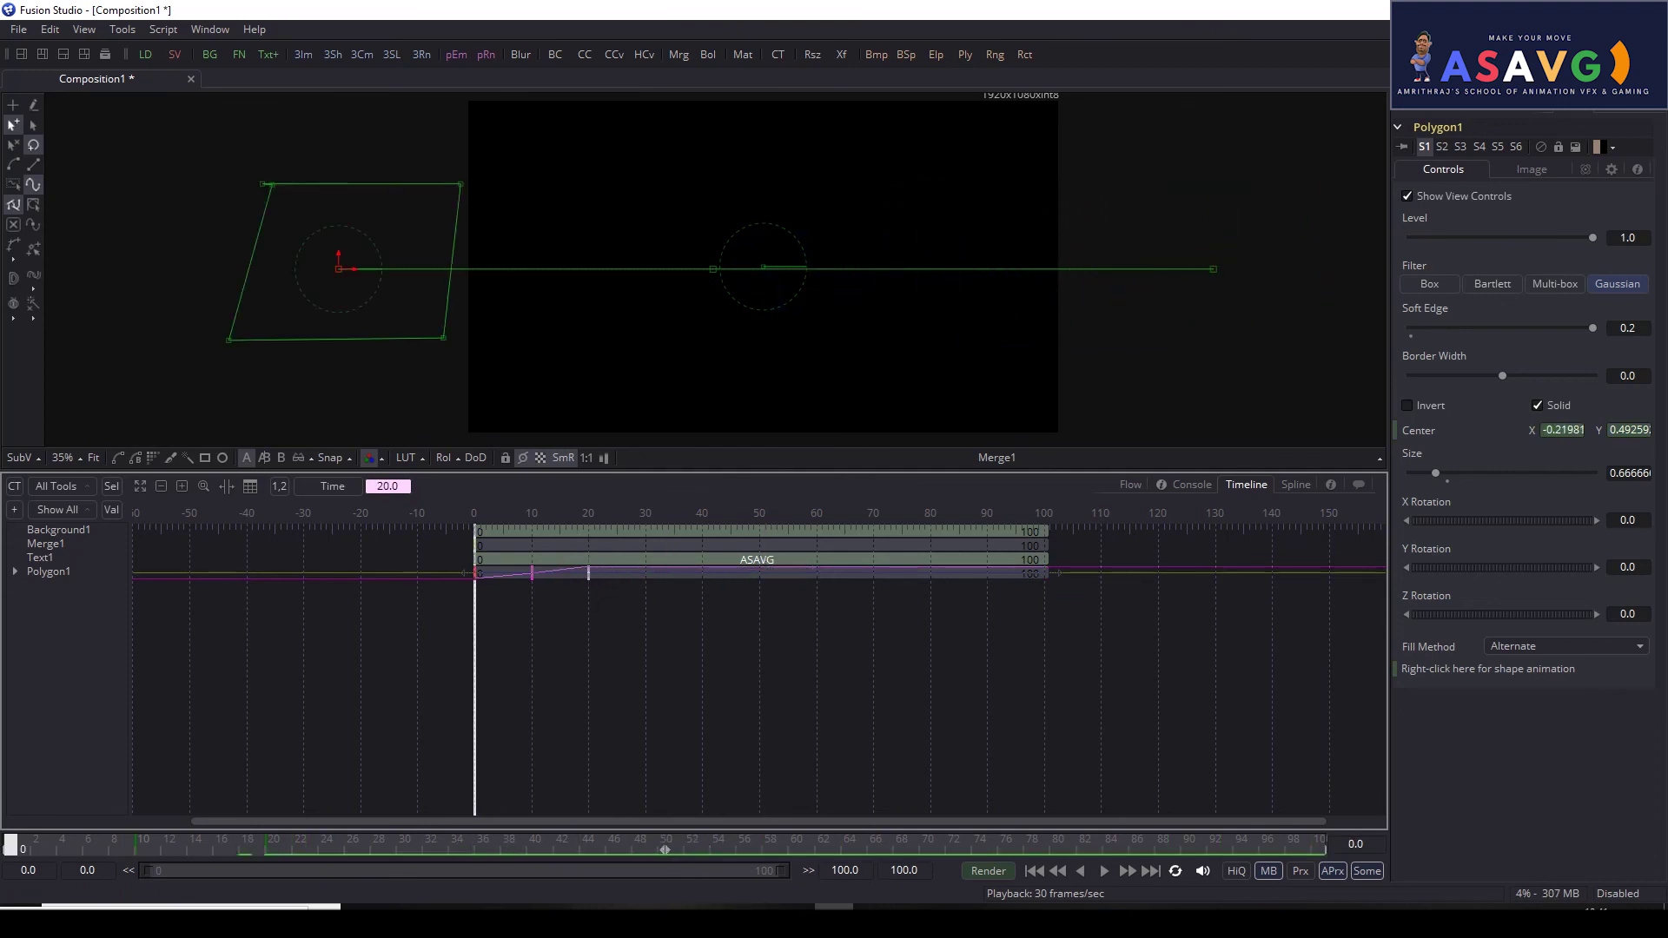
Step: Set the render end time and global end time to 20
{"action": "double_click", "coordinate": [860, 864]}
{"action": "type", "text": "20"}
{"action": "key", "text": "Return"}
{"action": "key", "text": "Tab"}
{"action": "type", "text": "20"}
{"action": "key", "text": "Return"}
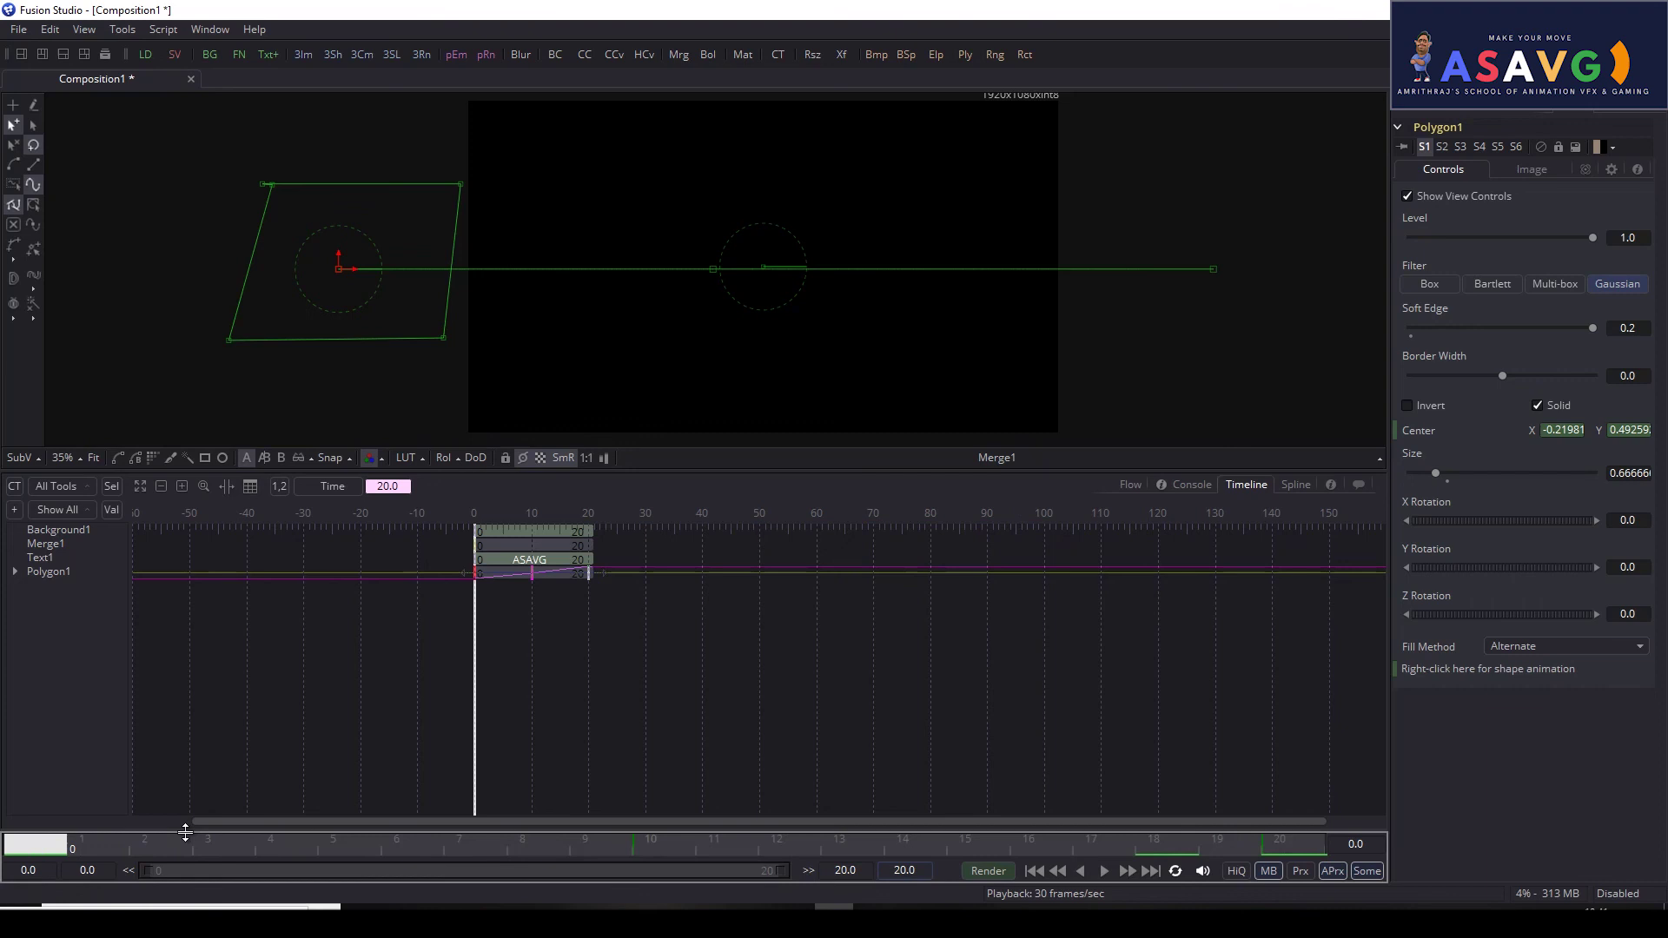
Step: Preview the 20-frame animation and retime the polygon keyframe to frame 20
{"action": "left_click", "coordinate": [1104, 871]}
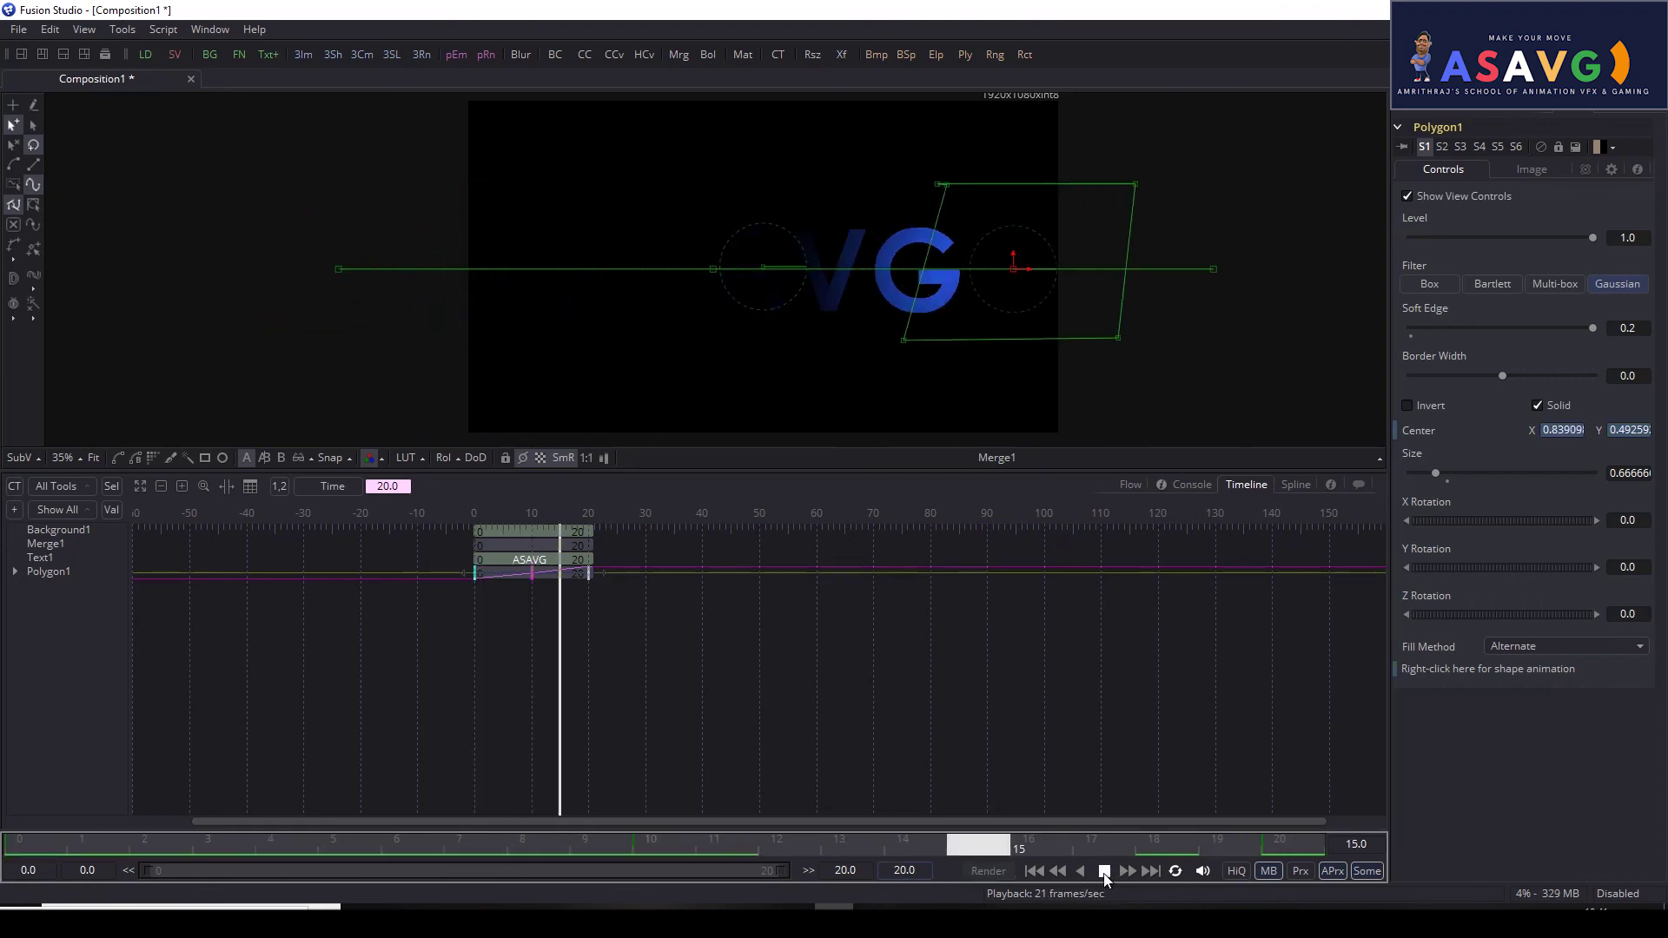
{"action": "key", "text": "space"}
{"action": "left_click_drag", "start_coordinate": [539, 843], "coordinate": [2, 860]}
{"action": "left_click", "coordinate": [1102, 871]}
{"action": "key", "text": "space"}
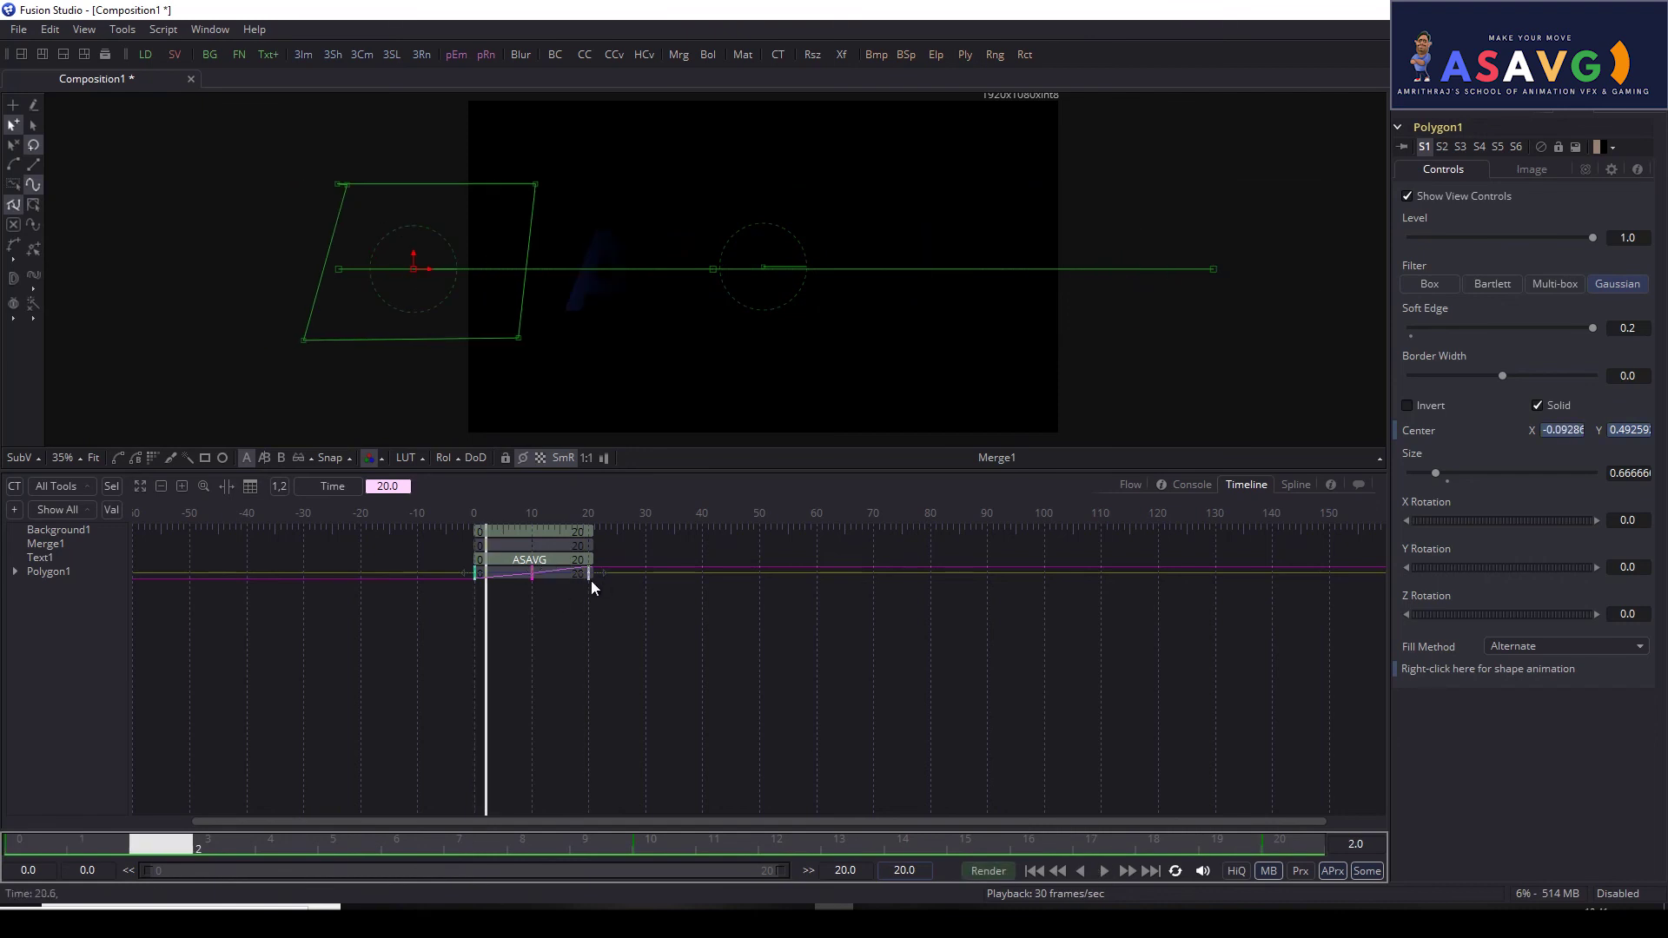
{"action": "left_click_drag", "start_coordinate": [591, 582], "coordinate": [652, 573]}
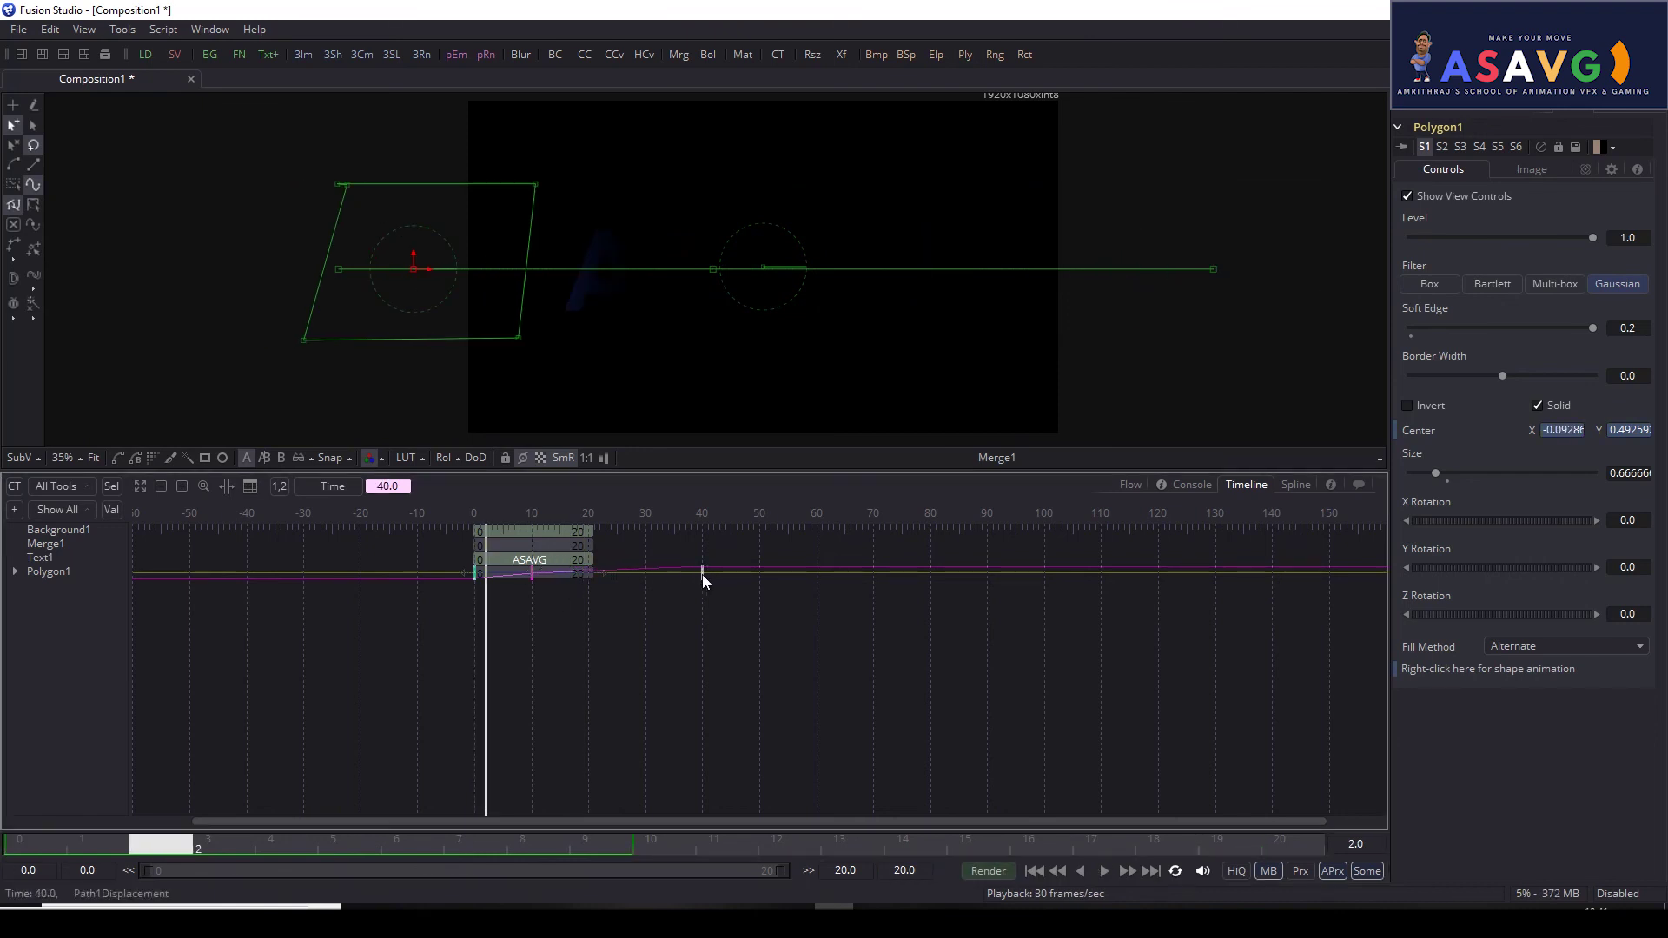
{"action": "left_click_drag", "start_coordinate": [530, 580], "coordinate": [590, 580]}
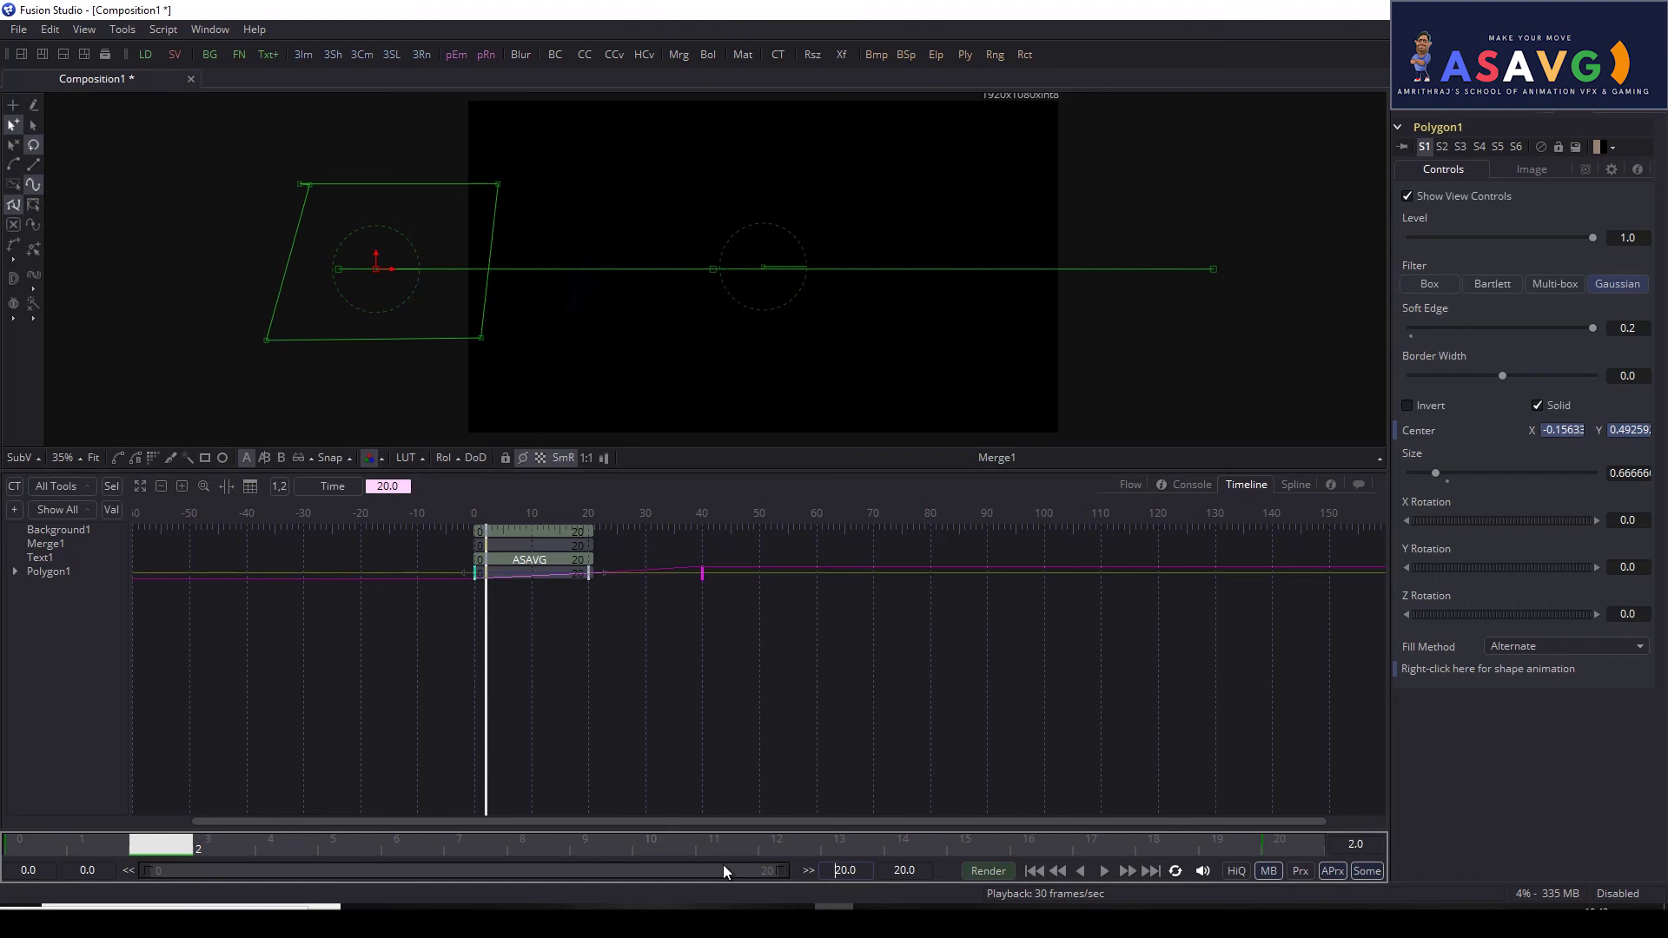
Step: Set the global and render end times to 40
{"action": "double_click", "coordinate": [926, 871]}
{"action": "type", "text": "40"}
{"action": "key", "text": "Return"}
{"action": "double_click", "coordinate": [837, 870]}
{"action": "type", "text": "40"}
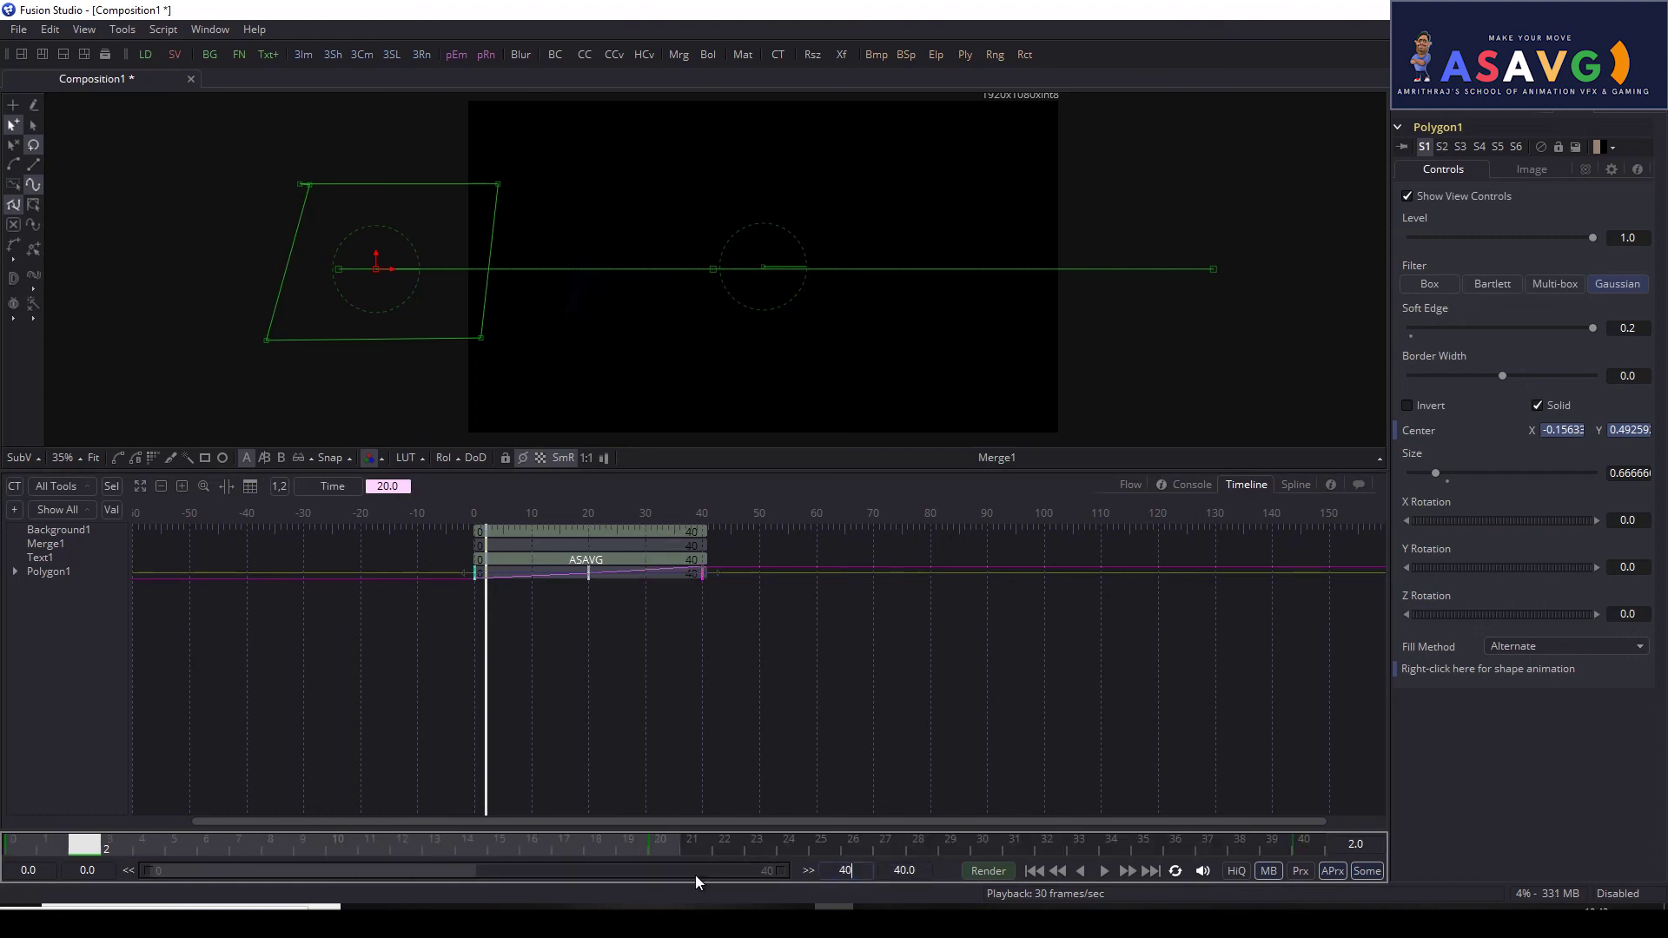
{"action": "key", "text": "Return"}
Step: Play and scrub the 40-frame animation to check the mask's sweep
{"action": "left_click", "coordinate": [1034, 870]}
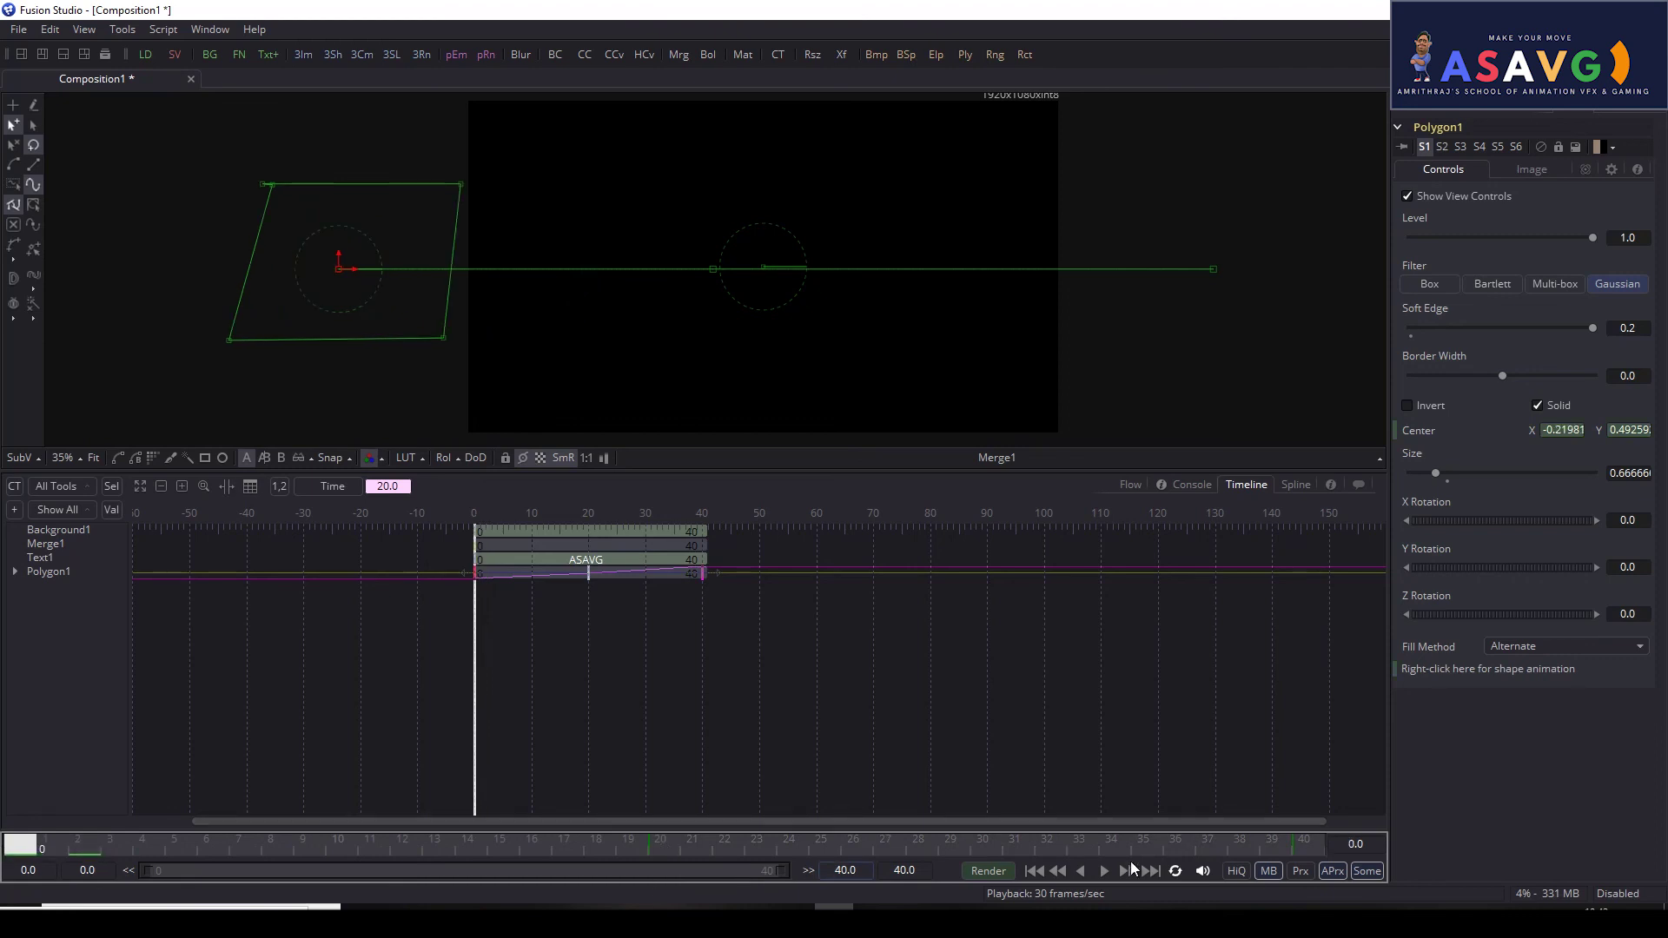
{"action": "left_click", "coordinate": [1102, 873]}
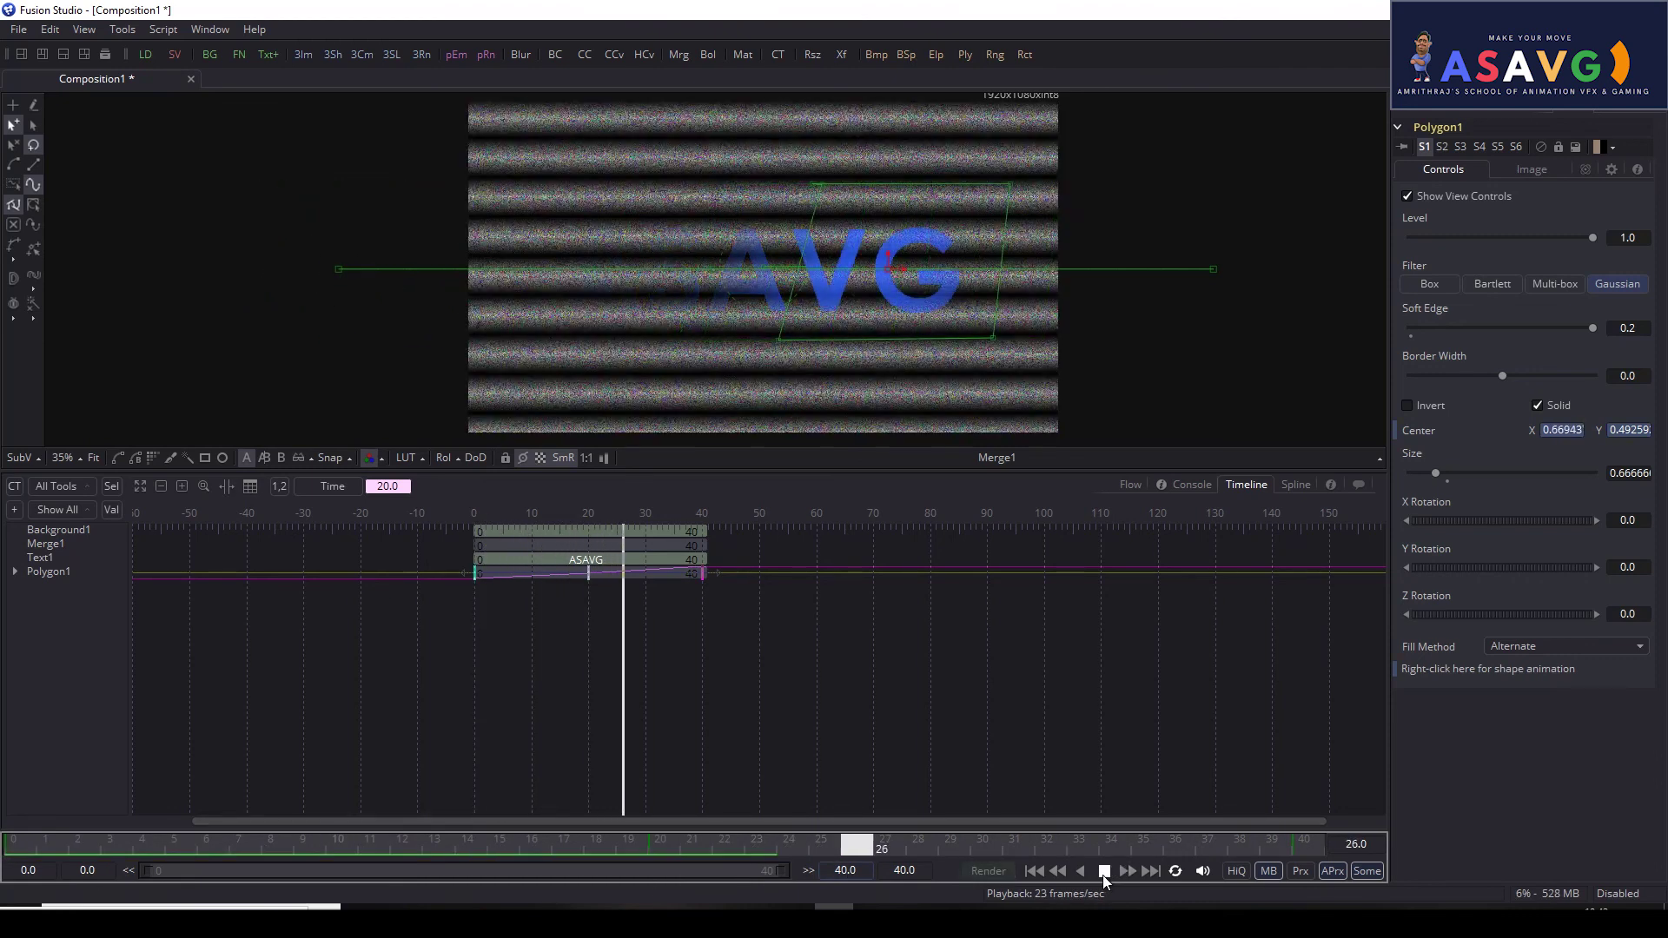
{"action": "left_click", "coordinate": [1103, 872]}
{"action": "mouse_move", "coordinate": [546, 849]}
{"action": "left_mouse_down"}
{"action": "mouse_move", "coordinate": [438, 841]}
{"action": "mouse_move", "coordinate": [1351, 847]}
{"action": "mouse_move", "coordinate": [77, 841]}
{"action": "left_mouse_up"}
{"action": "left_click_drag", "start_coordinate": [966, 850], "coordinate": [128, 842]}
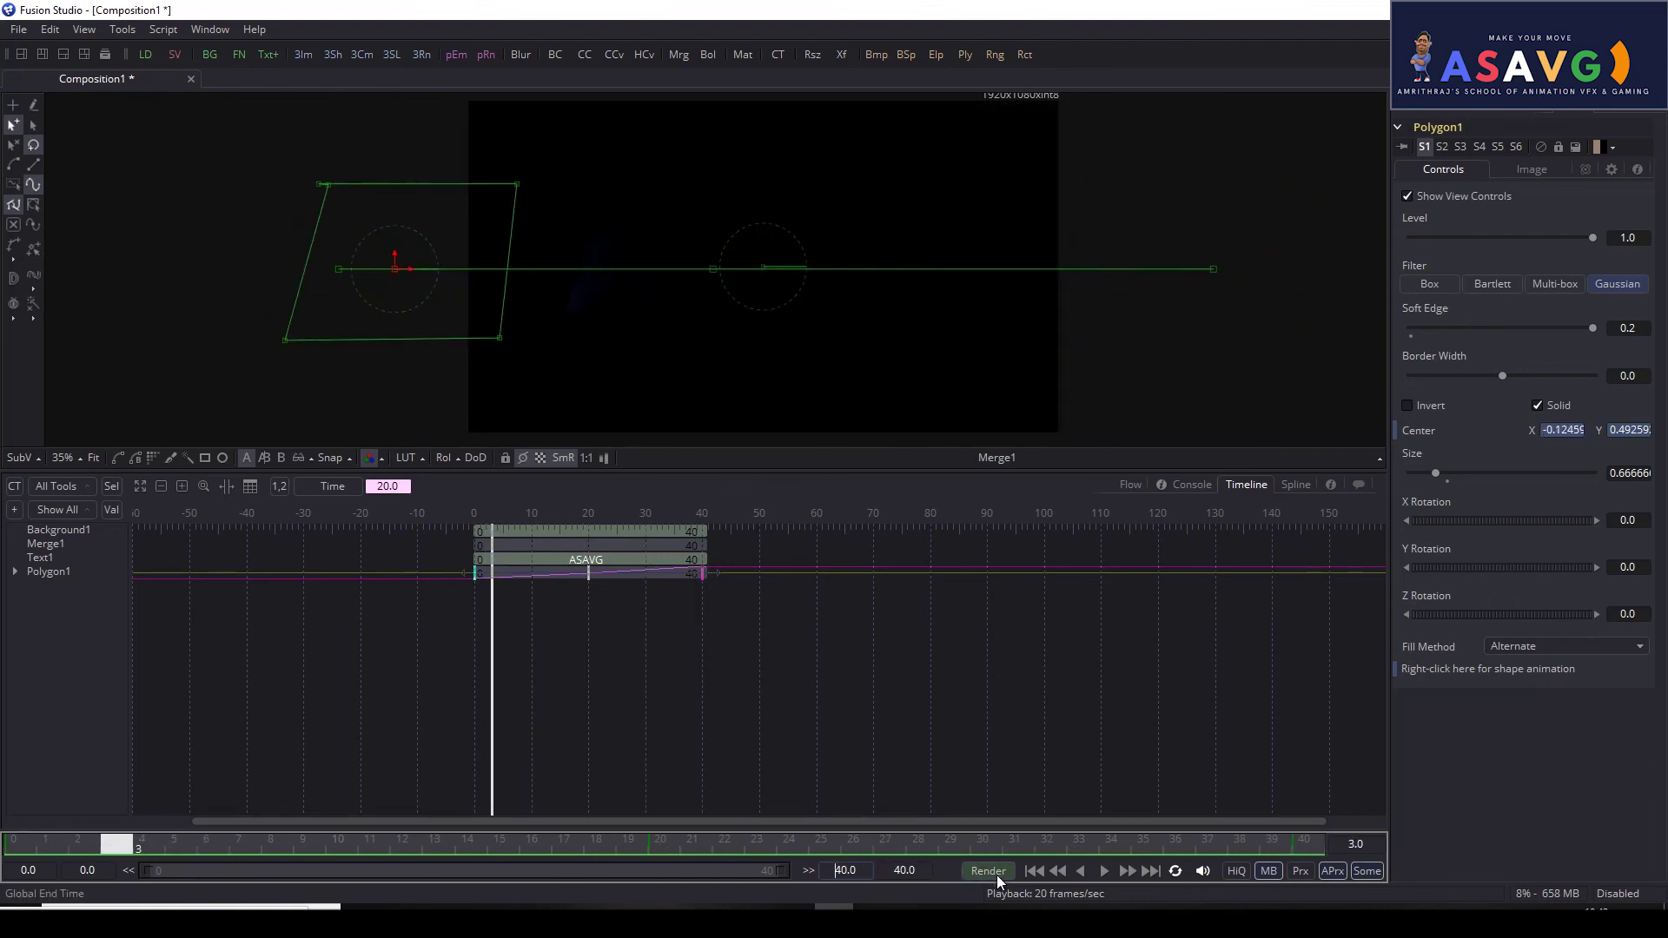
{"action": "left_click", "coordinate": [1096, 871]}
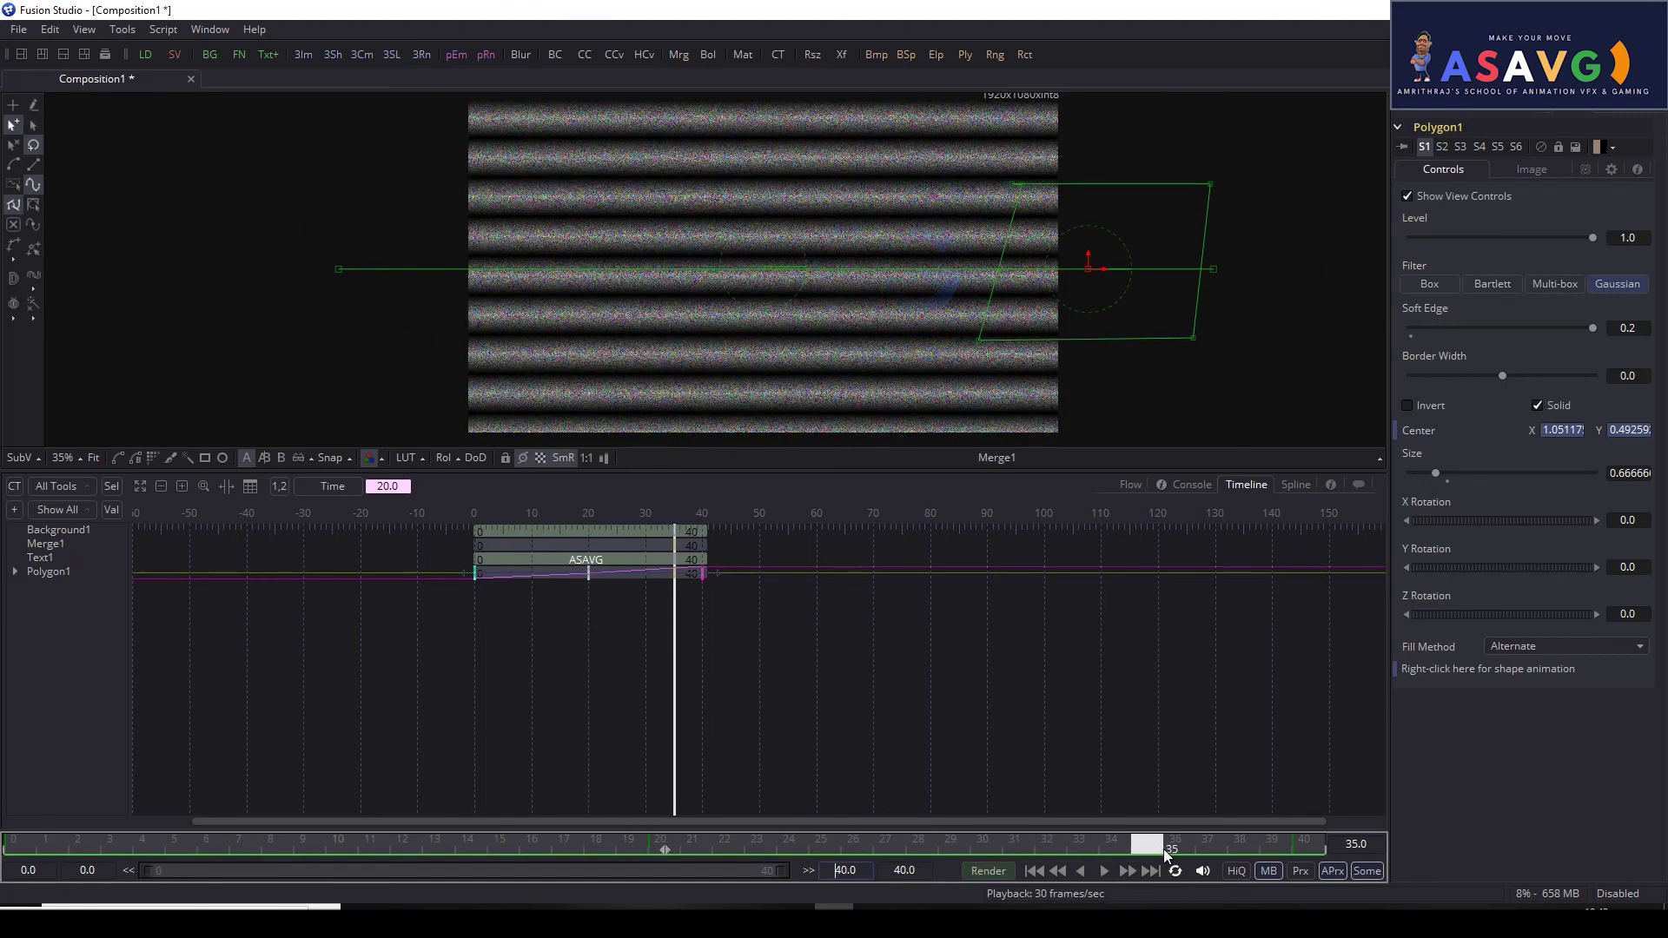
{"action": "left_click", "coordinate": [793, 843]}
Step: Try a global end of 50, settle both end times at 35, and play from frame 0
{"action": "key", "text": "Tab"}
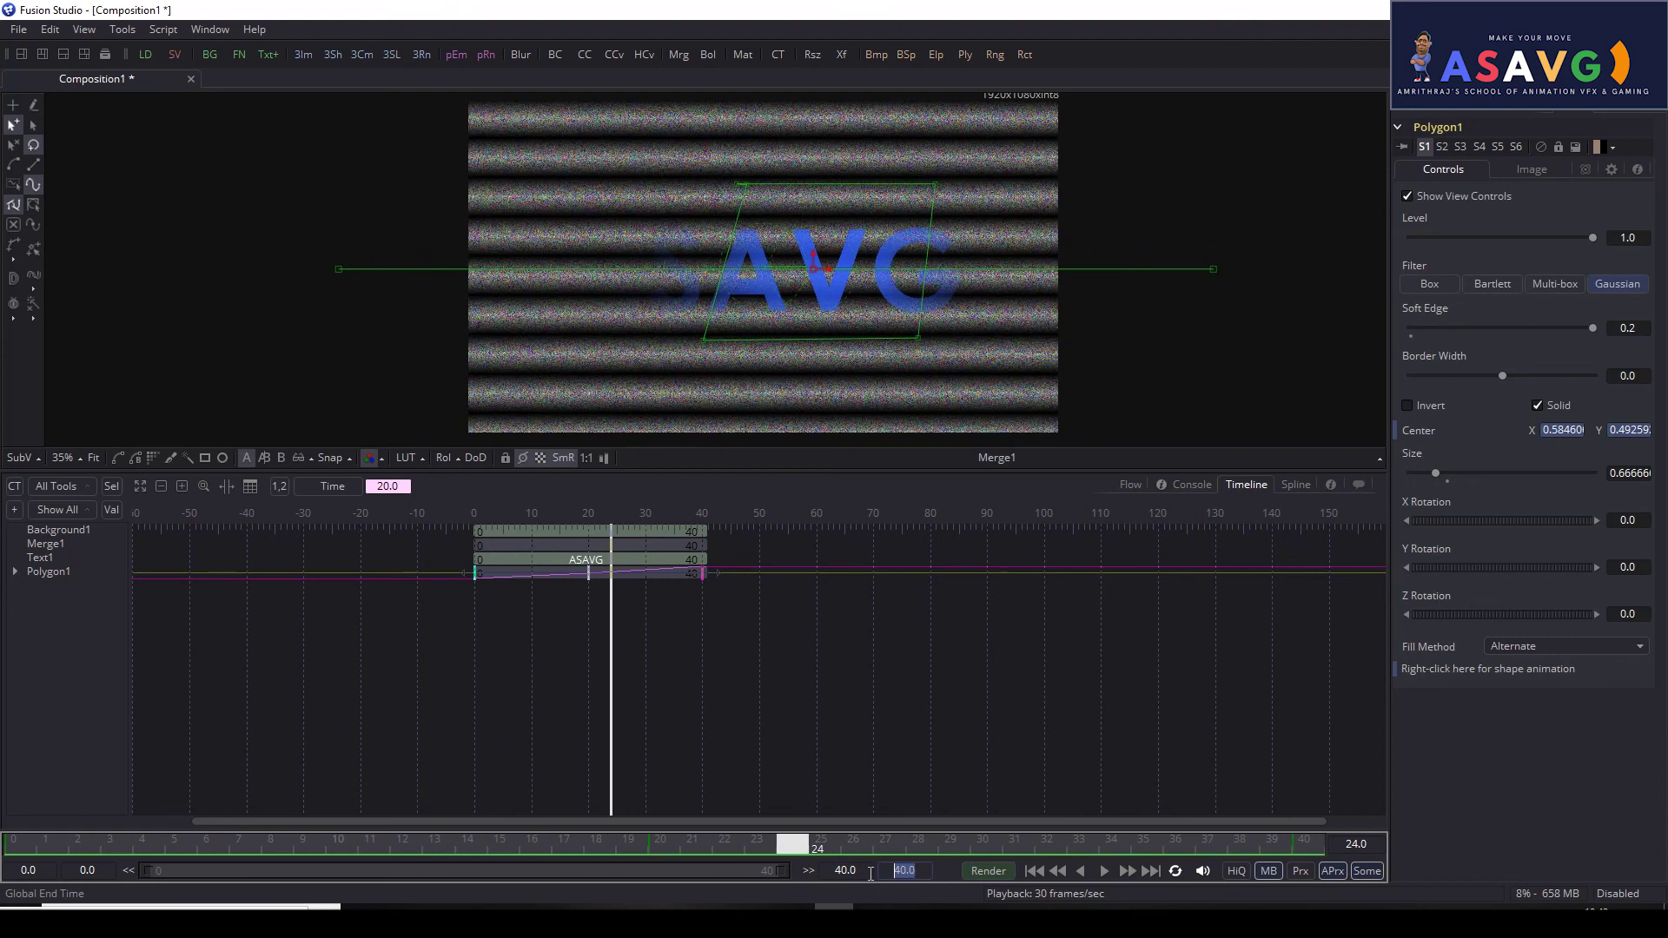
{"action": "type", "text": "50"}
{"action": "key", "text": "Return"}
{"action": "mouse_move", "coordinate": [947, 841]}
{"action": "left_mouse_down"}
{"action": "mouse_move", "coordinate": [879, 831]}
{"action": "mouse_move", "coordinate": [936, 834]}
{"action": "mouse_move", "coordinate": [863, 856]}
{"action": "mouse_move", "coordinate": [935, 854]}
{"action": "left_mouse_up"}
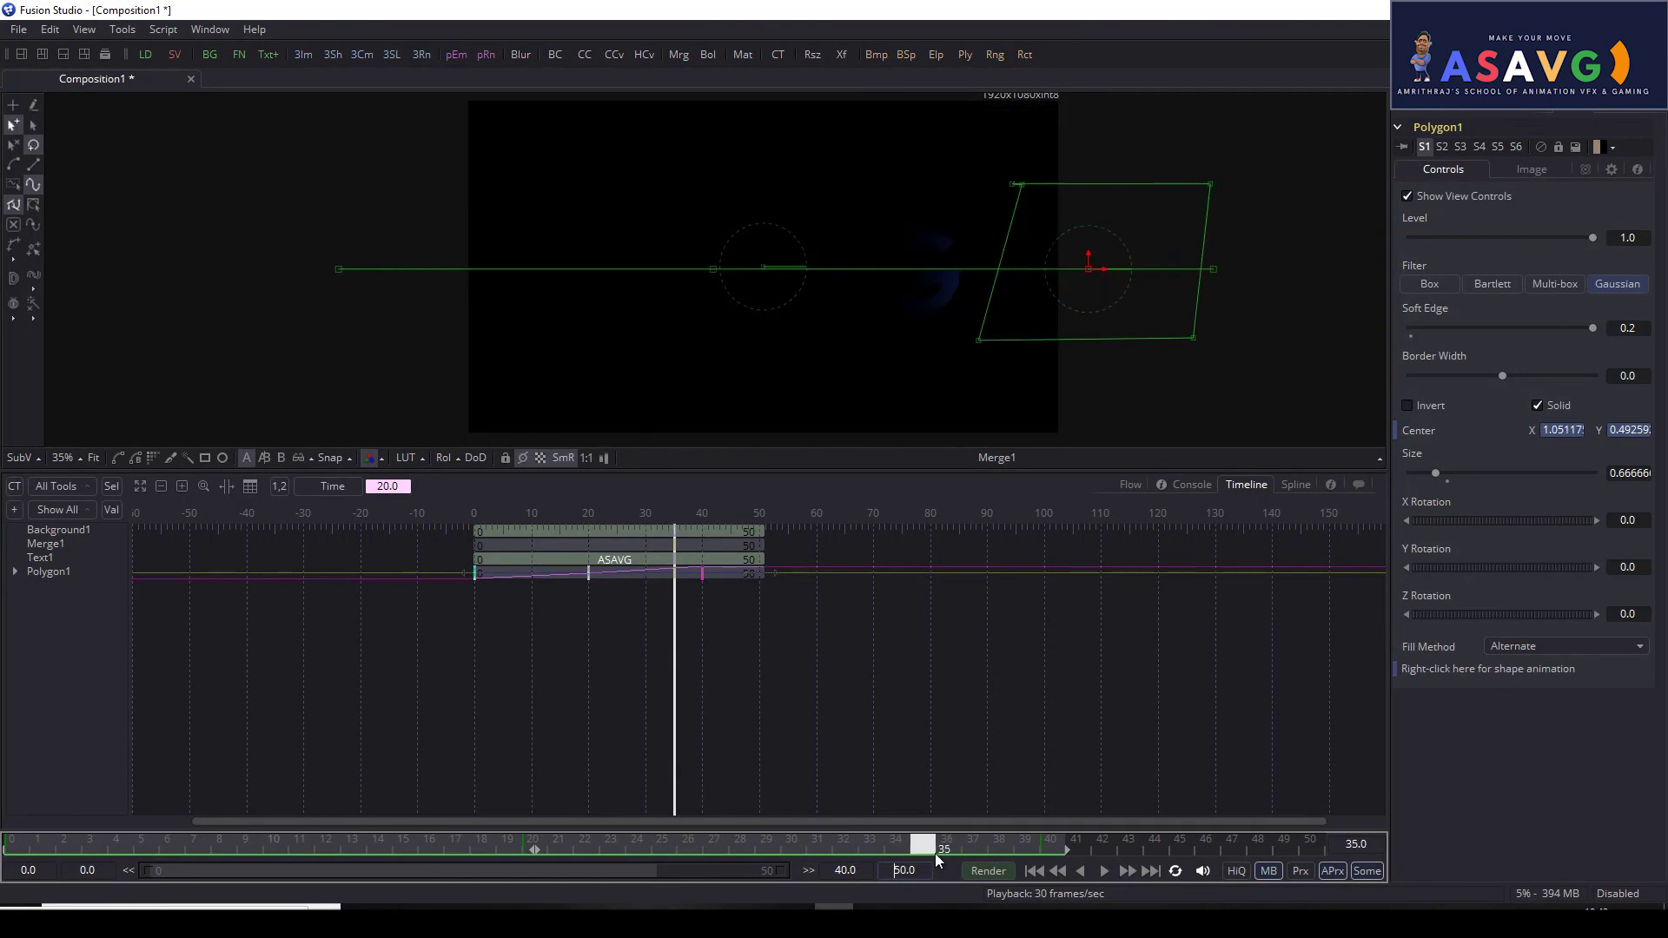
{"action": "type", "text": "35"}
{"action": "key", "text": "Tab"}
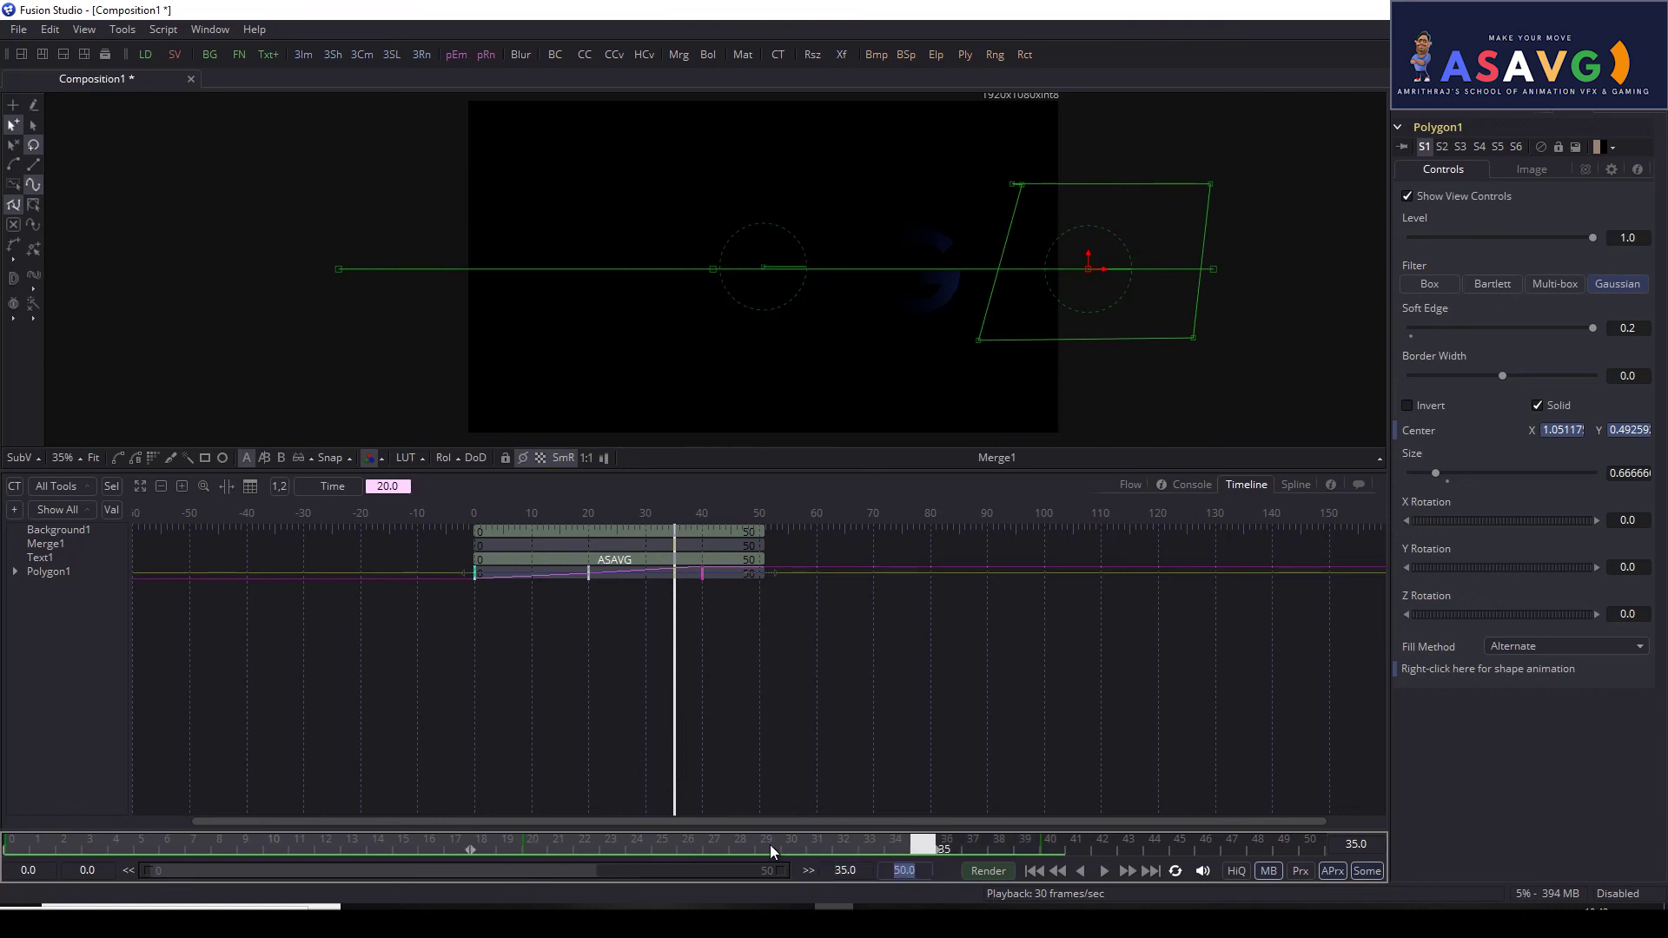
{"action": "type", "text": "35"}
{"action": "key", "text": "Return"}
{"action": "left_click", "coordinate": [50, 847]}
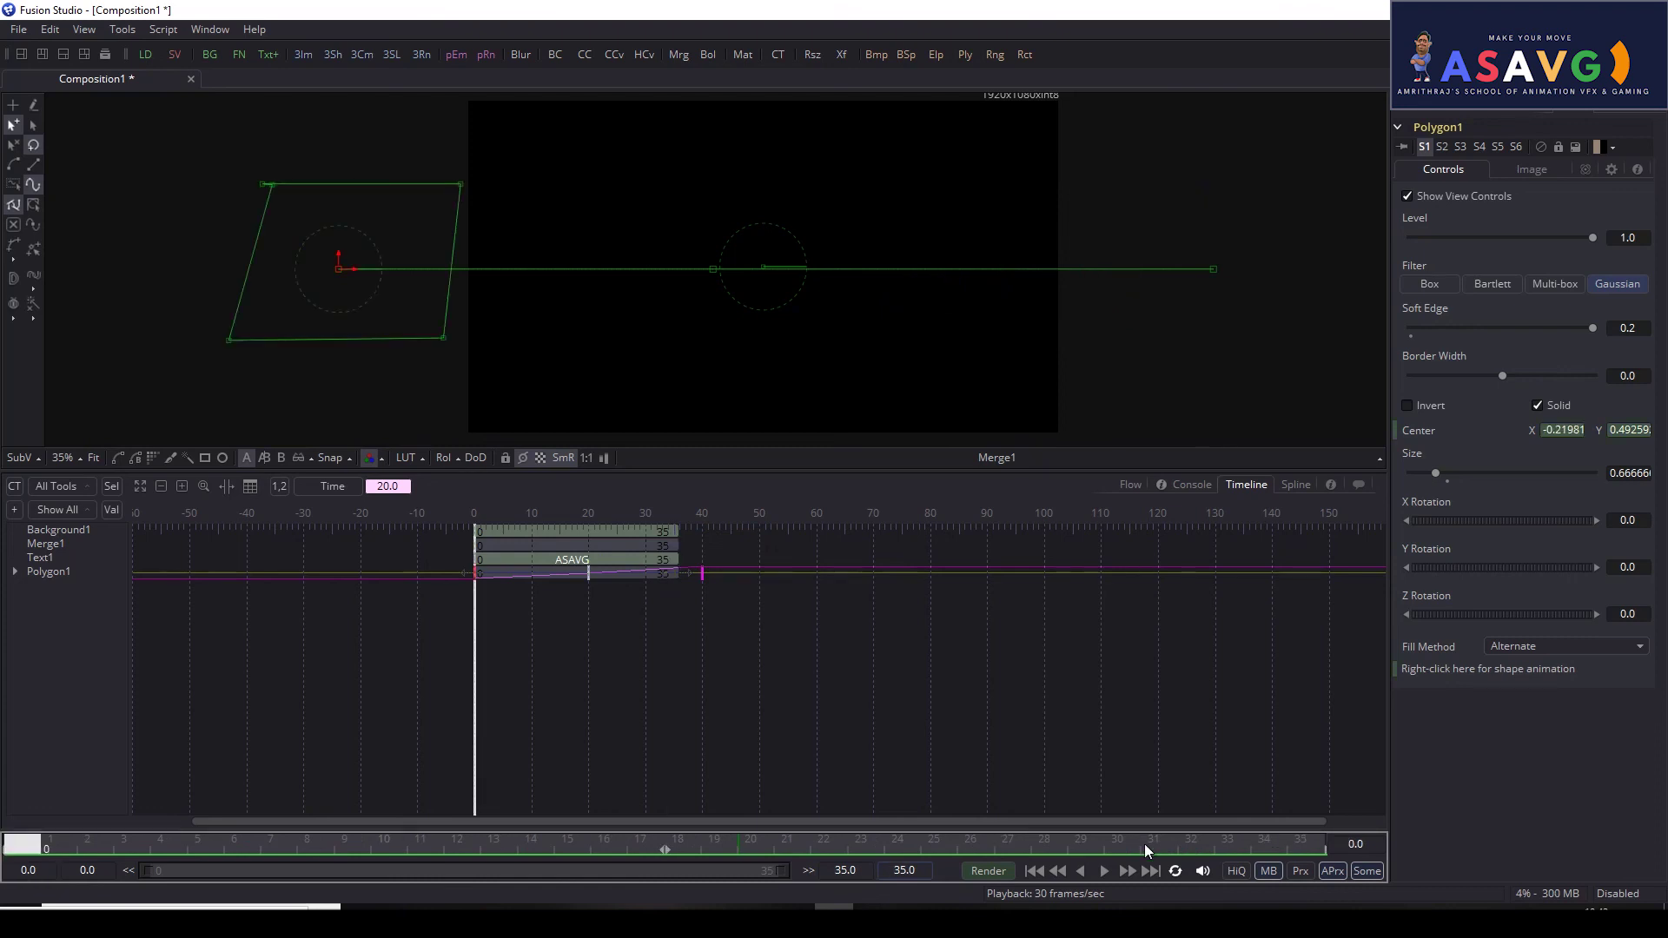
{"action": "left_click", "coordinate": [1100, 870]}
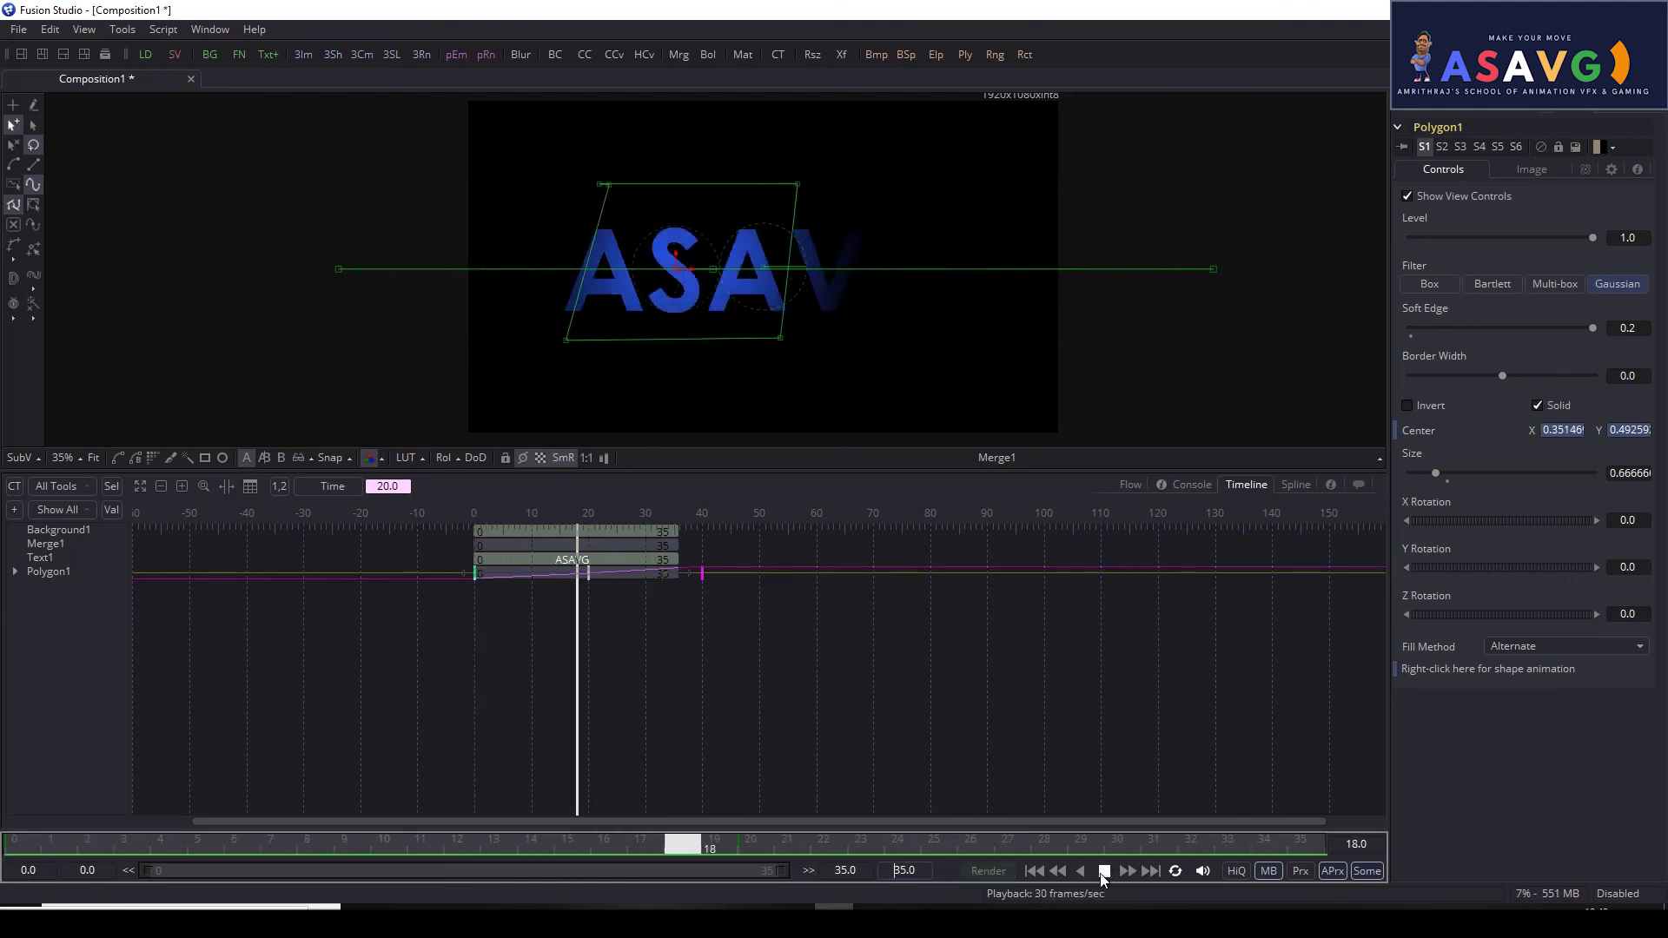
Step: Show the node graph, return Polygon1's soft edge to 0.2, and go to frame 6
{"action": "left_click", "coordinate": [1131, 486]}
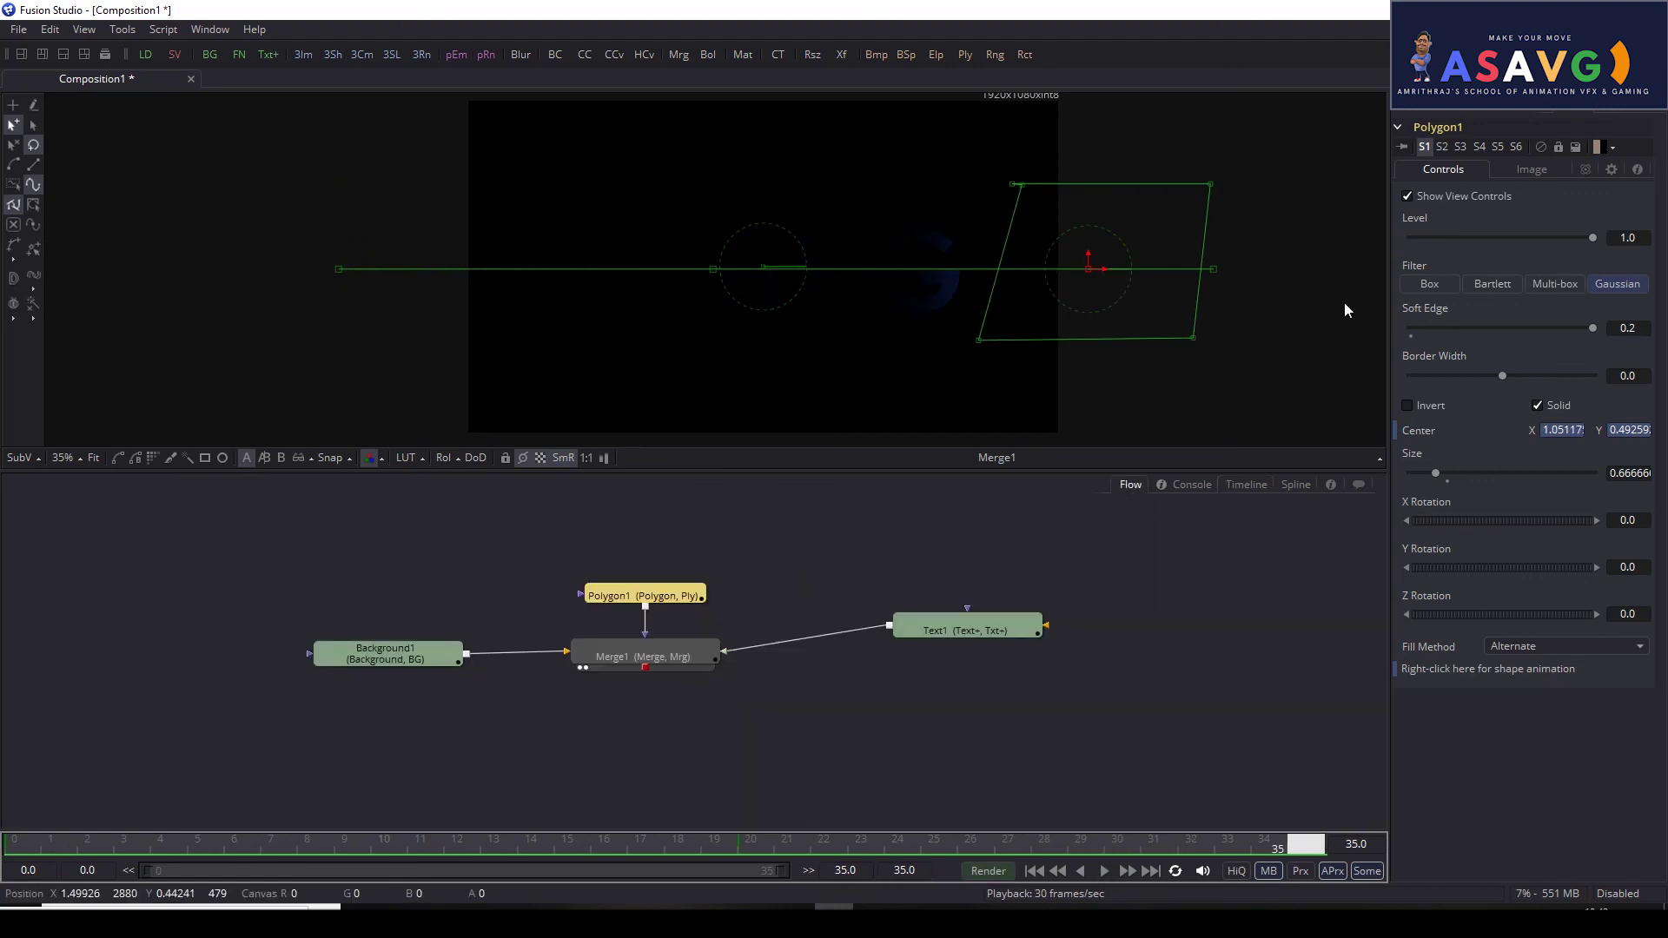
{"action": "left_click_drag", "start_coordinate": [1593, 329], "coordinate": [1434, 328]}
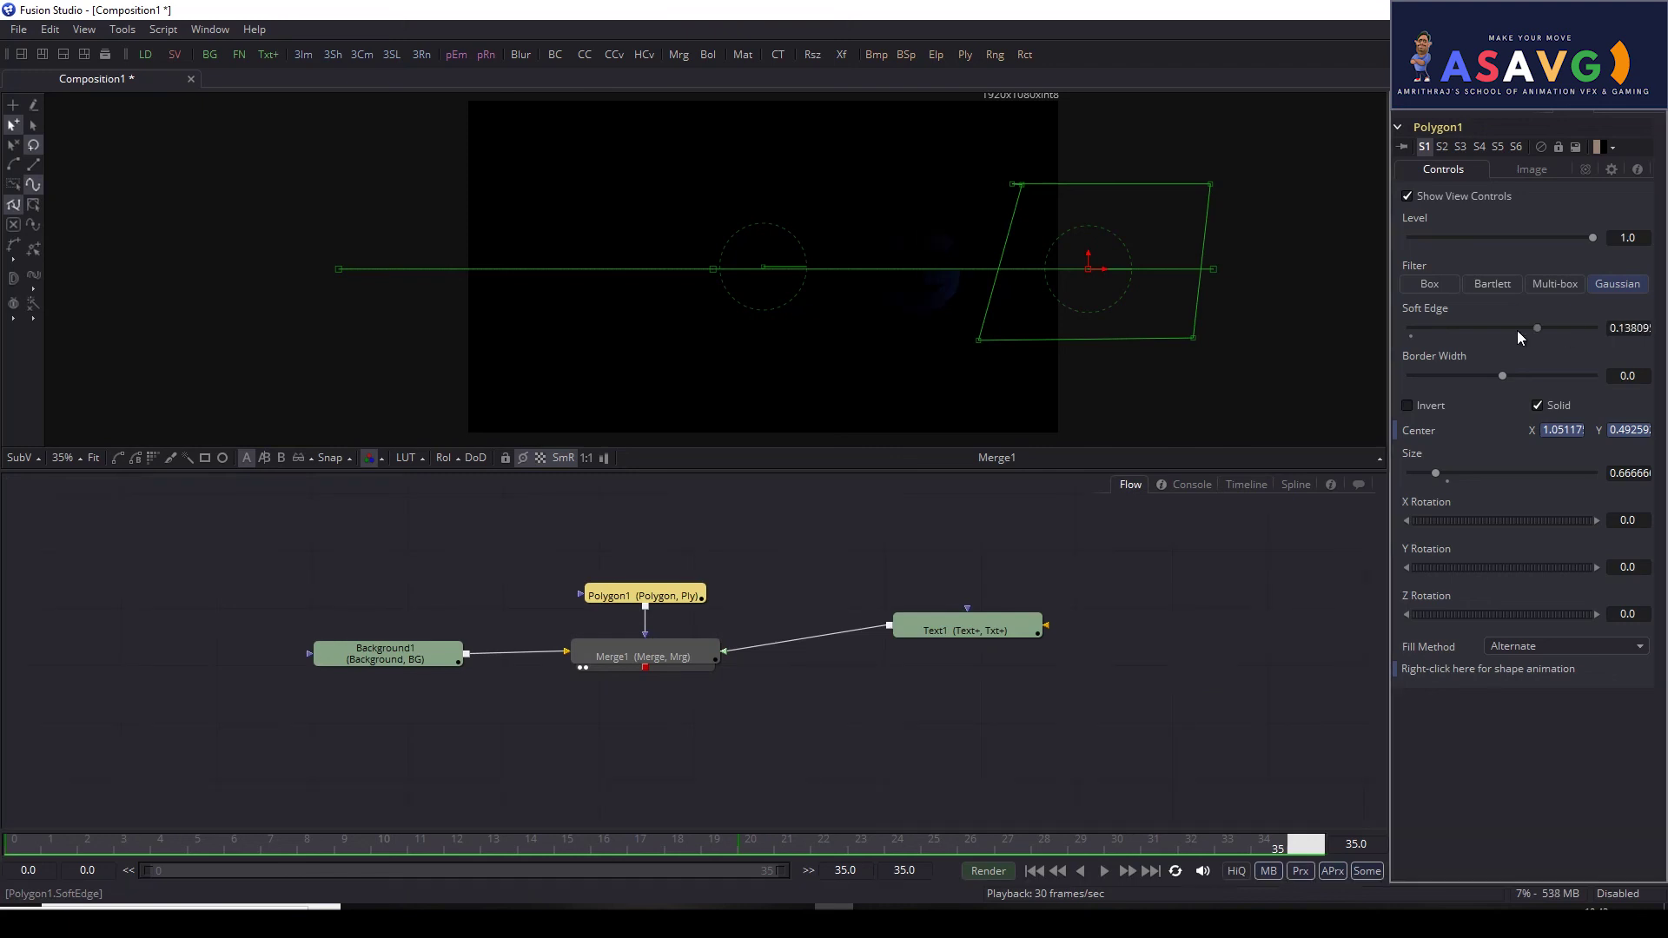
{"action": "left_click_drag", "start_coordinate": [1572, 343], "coordinate": [1520, 346]}
{"action": "key", "text": "ctrl+z"}
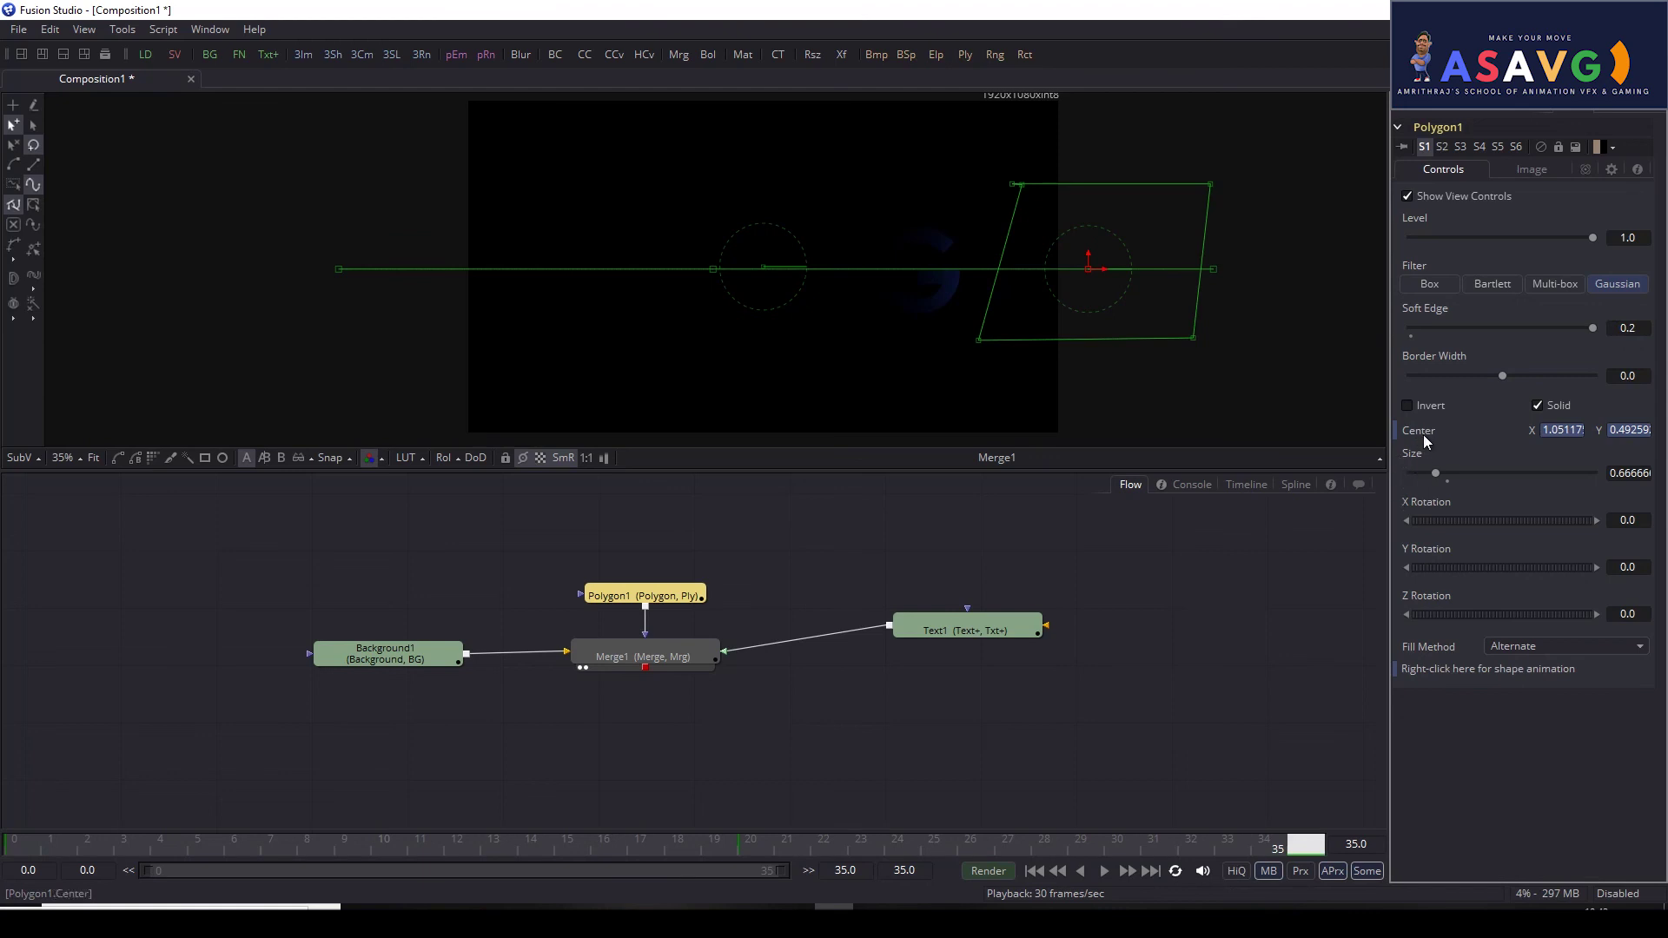
{"action": "mouse_move", "coordinate": [13, 850]}
{"action": "left_mouse_down"}
{"action": "mouse_move", "coordinate": [246, 879]}
{"action": "mouse_move", "coordinate": [228, 853]}
{"action": "left_mouse_up"}
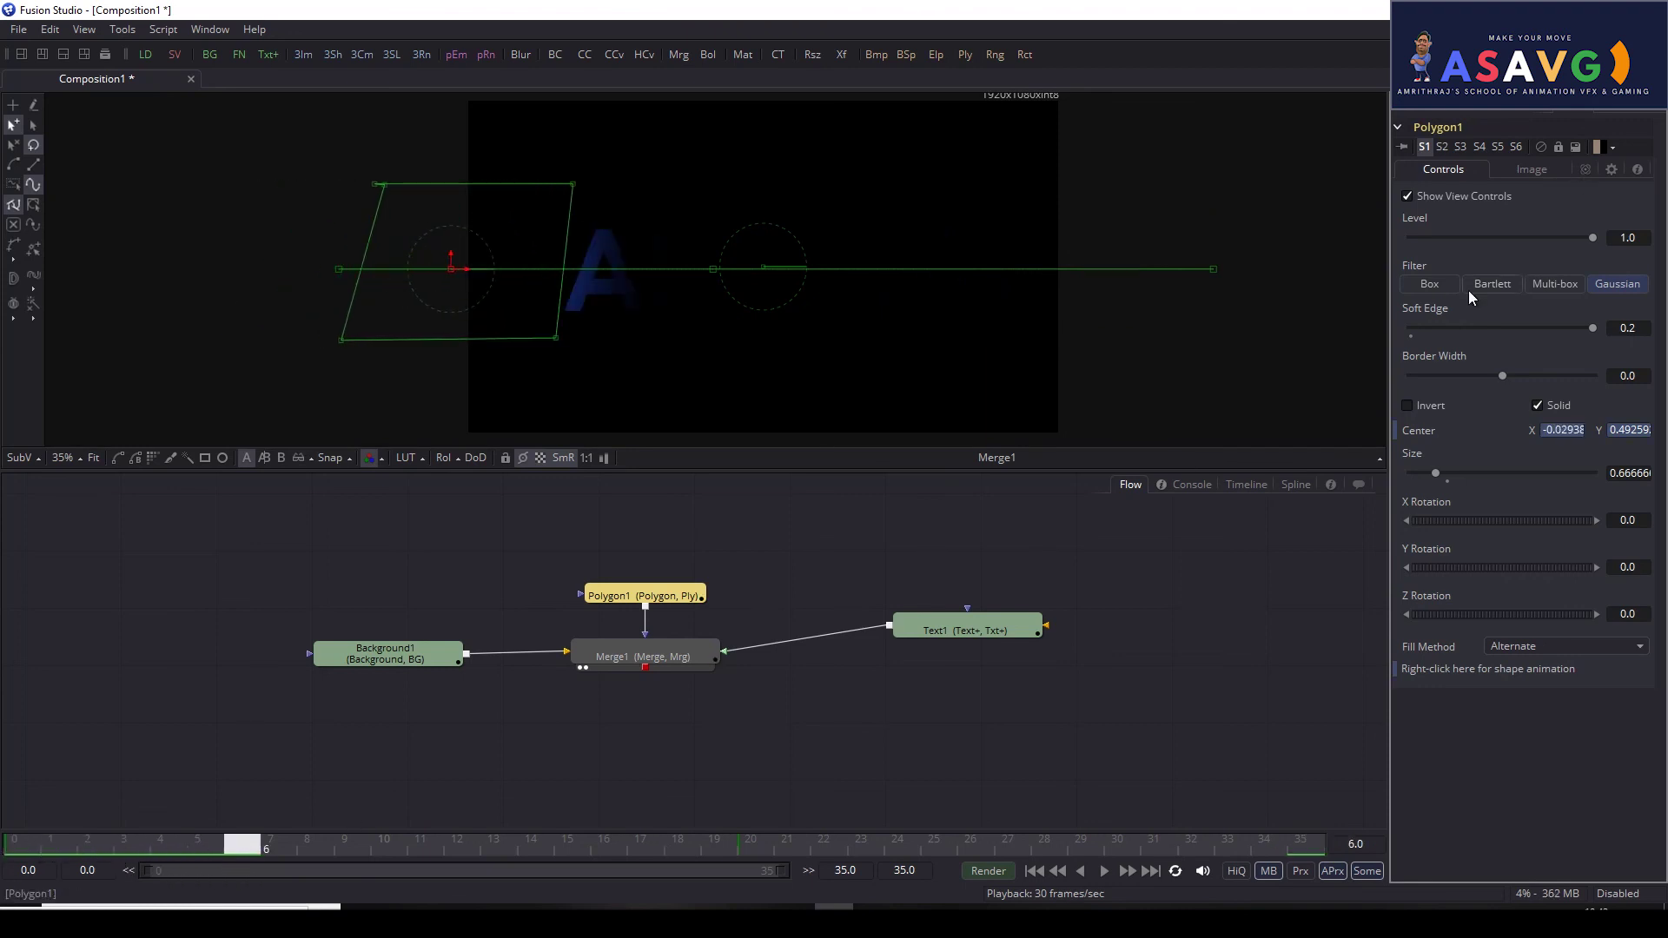
Step: Make Polygon1's Soft Edge animatable and set softness keyframes at frames 6 and 12
{"action": "right_click", "coordinate": [1423, 311]}
{"action": "left_click", "coordinate": [1470, 320]}
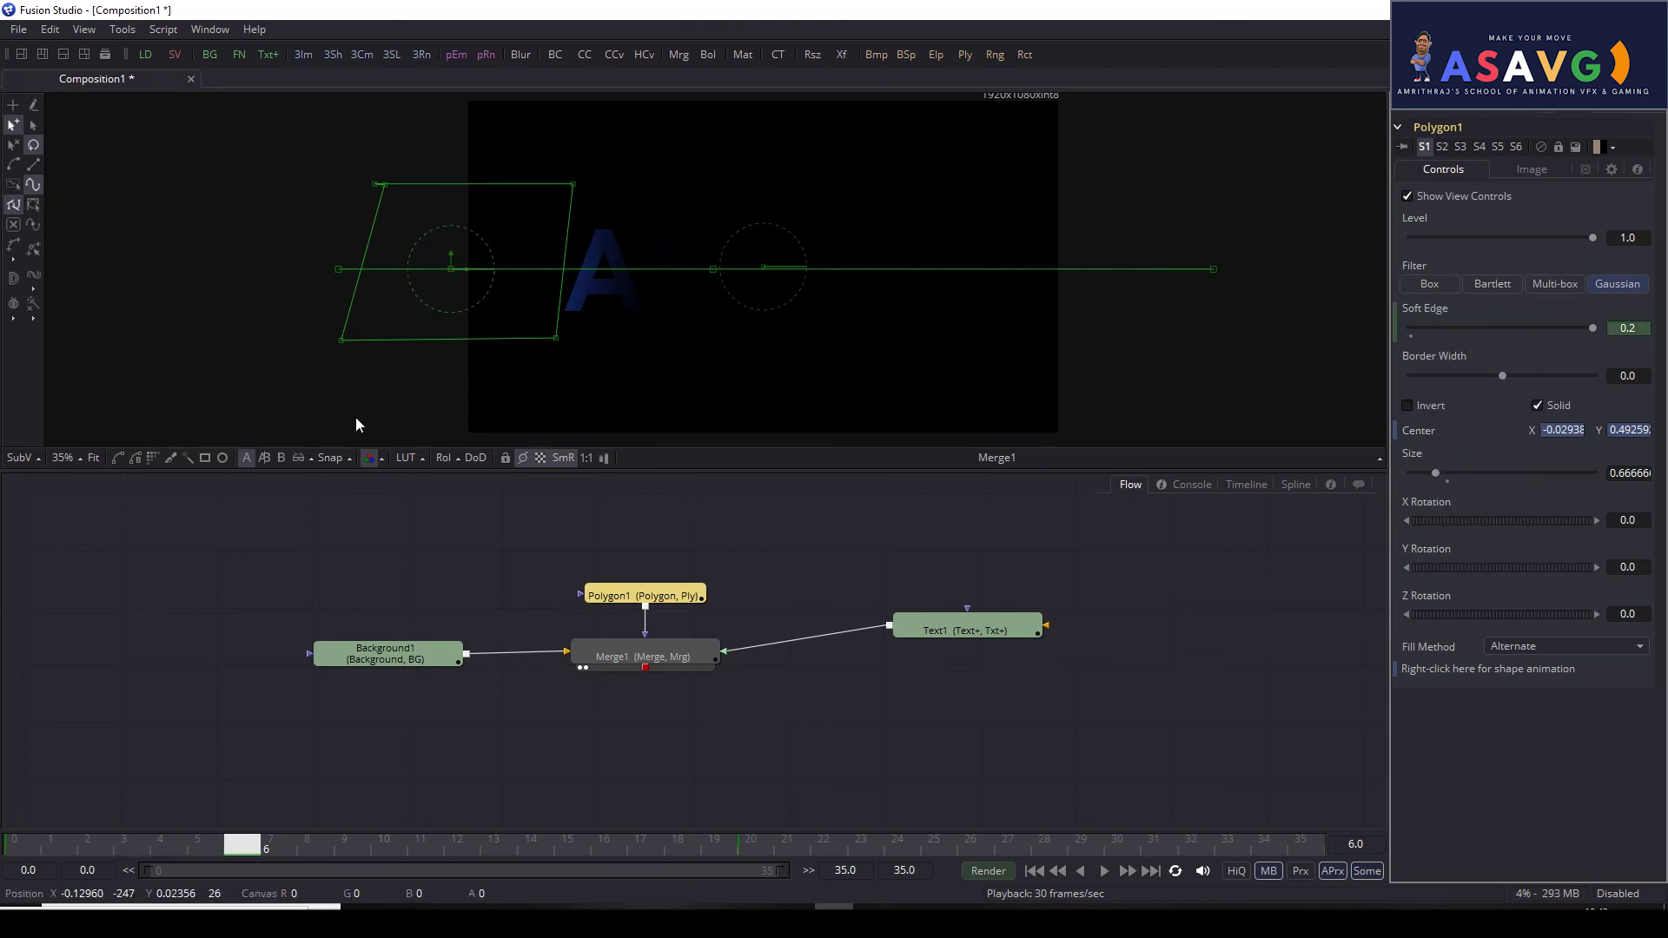
{"action": "left_click_drag", "start_coordinate": [1595, 336], "coordinate": [1521, 335]}
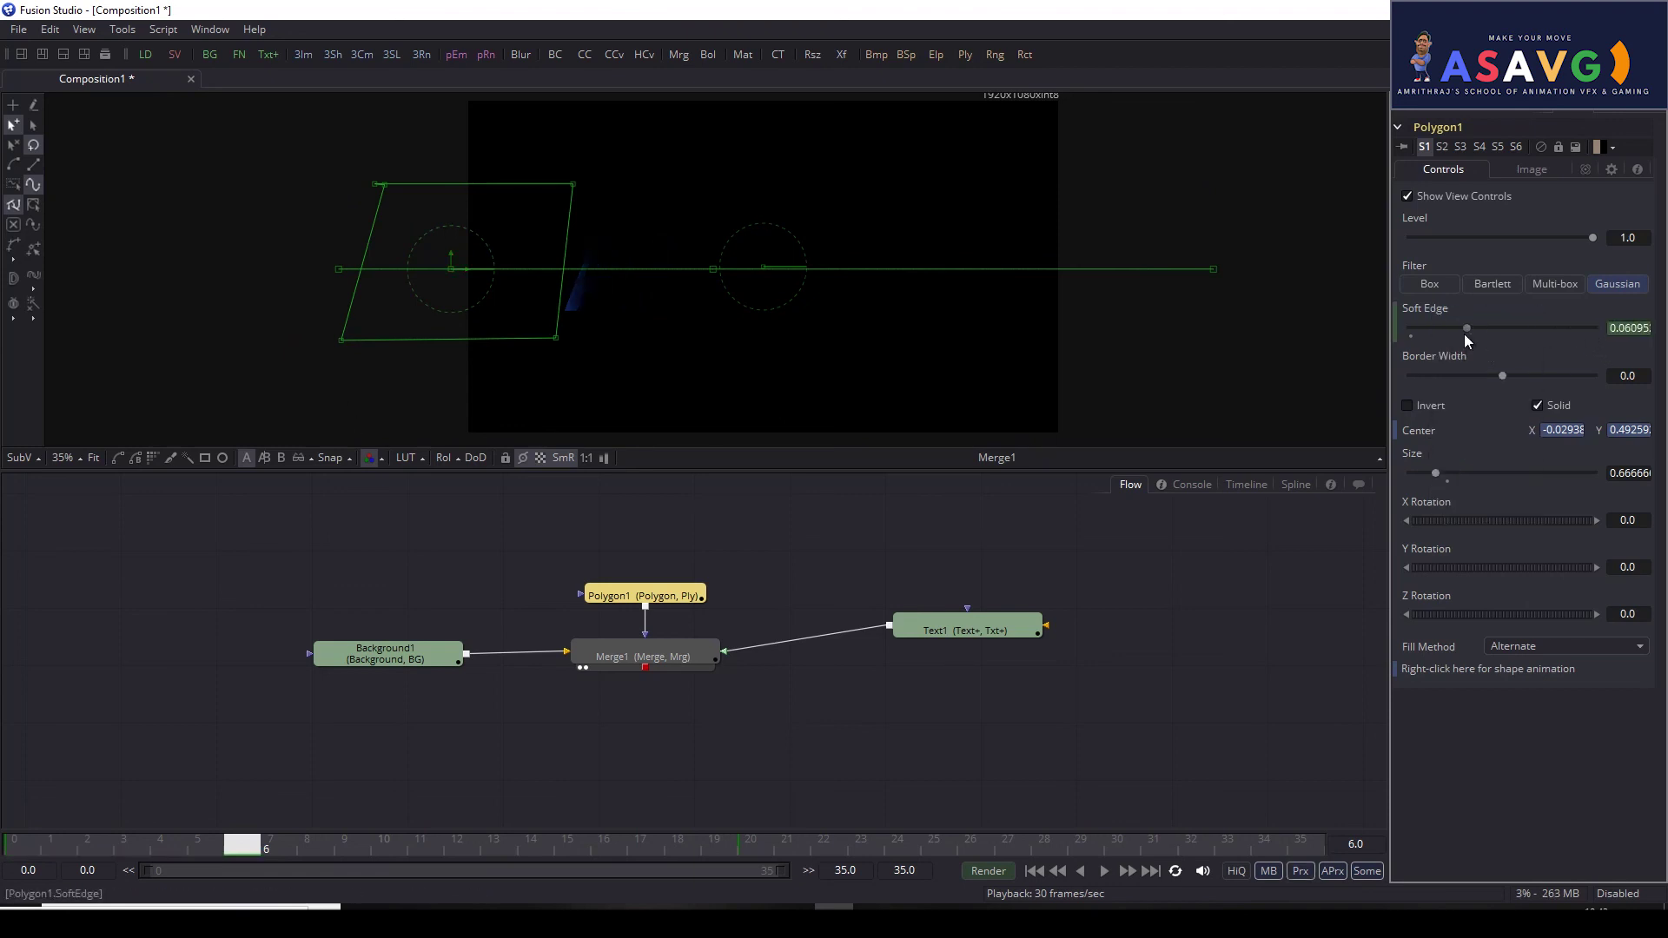
{"action": "left_click_drag", "start_coordinate": [243, 843], "coordinate": [476, 847]}
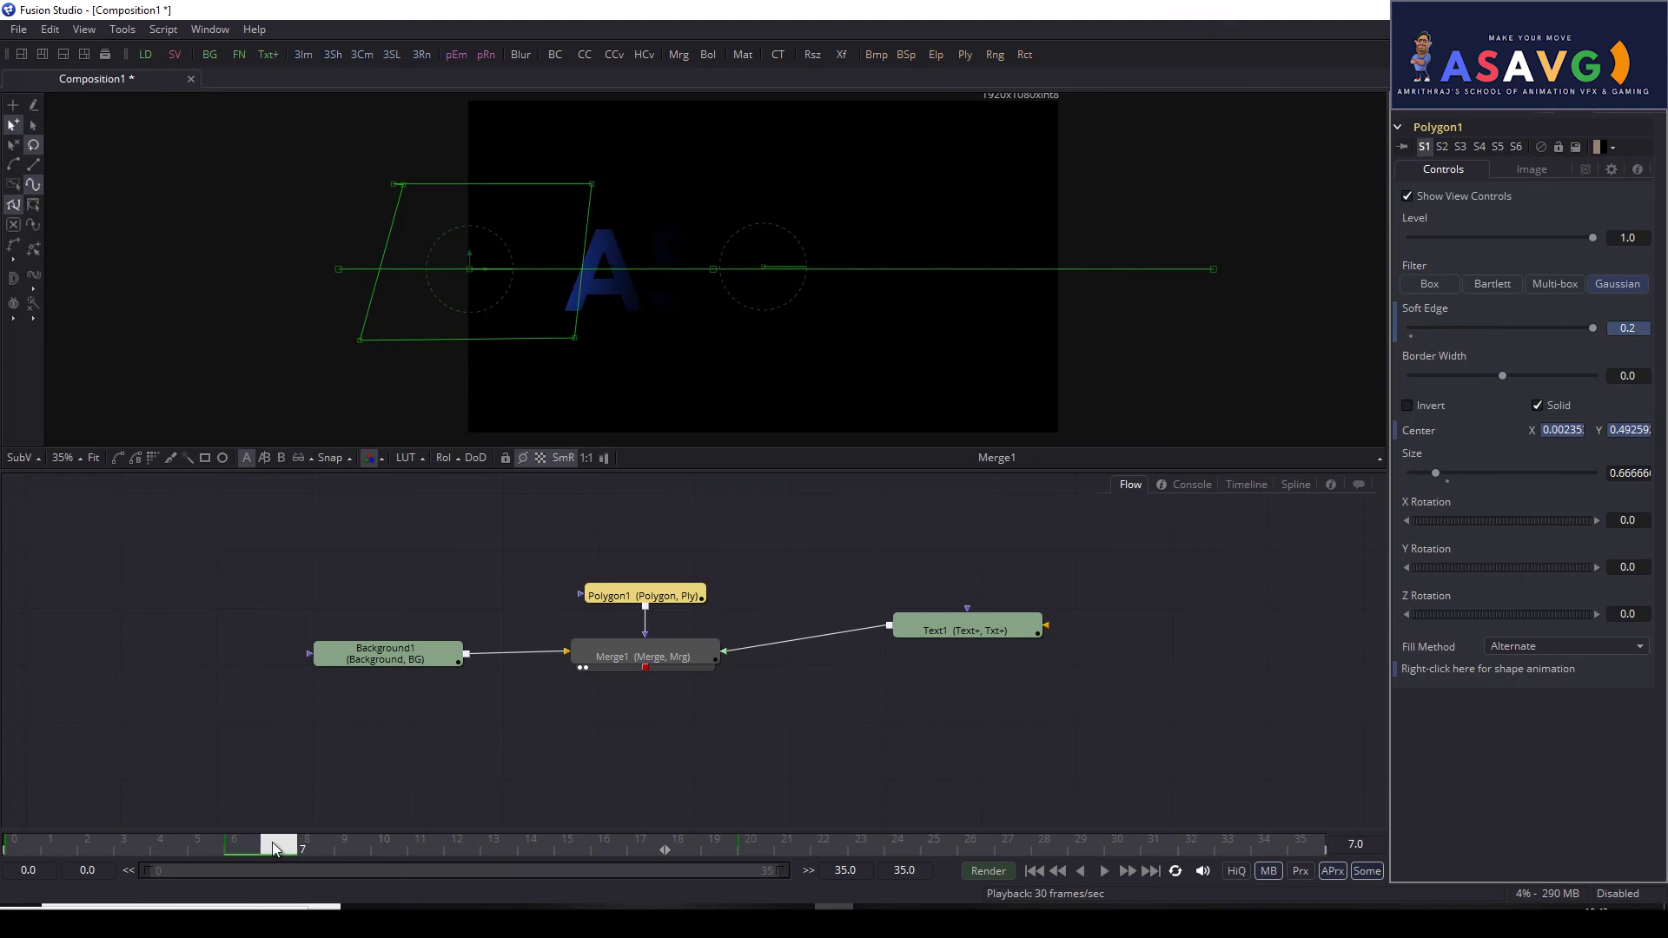
{"action": "mouse_move", "coordinate": [1577, 329]}
{"action": "left_mouse_down"}
{"action": "mouse_move", "coordinate": [1426, 330]}
{"action": "mouse_move", "coordinate": [1588, 335]}
{"action": "left_mouse_up"}
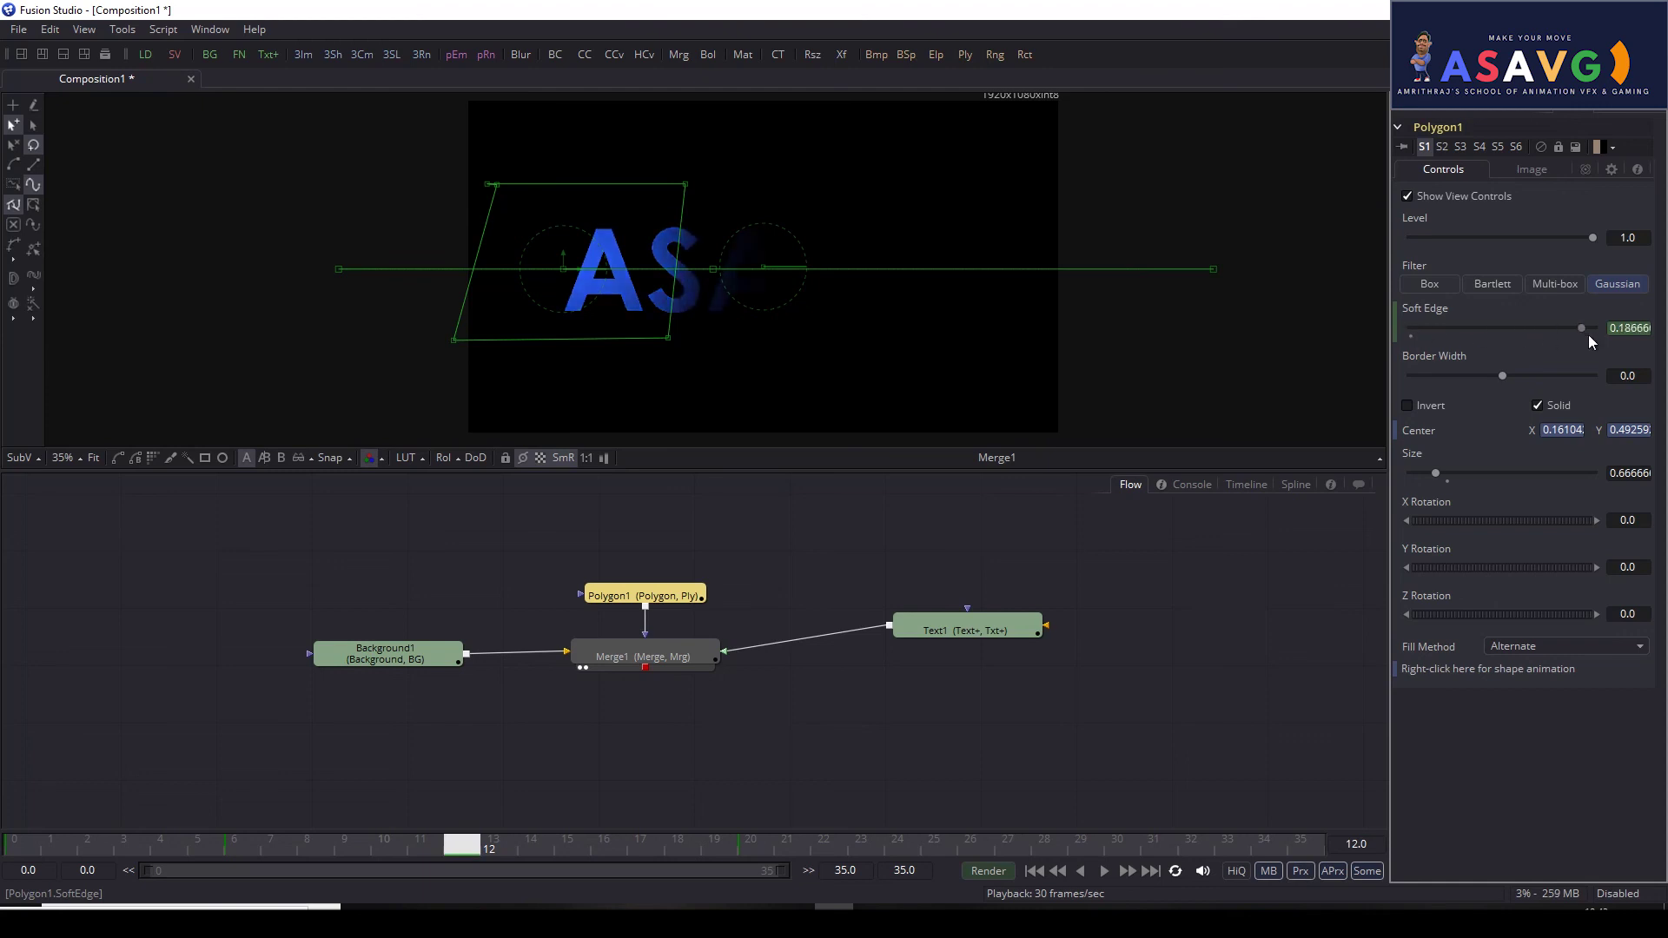
Step: Set the soft edge to about 0.13 at frame 32, then play back to review
{"action": "left_click_drag", "start_coordinate": [468, 848], "coordinate": [1212, 834]}
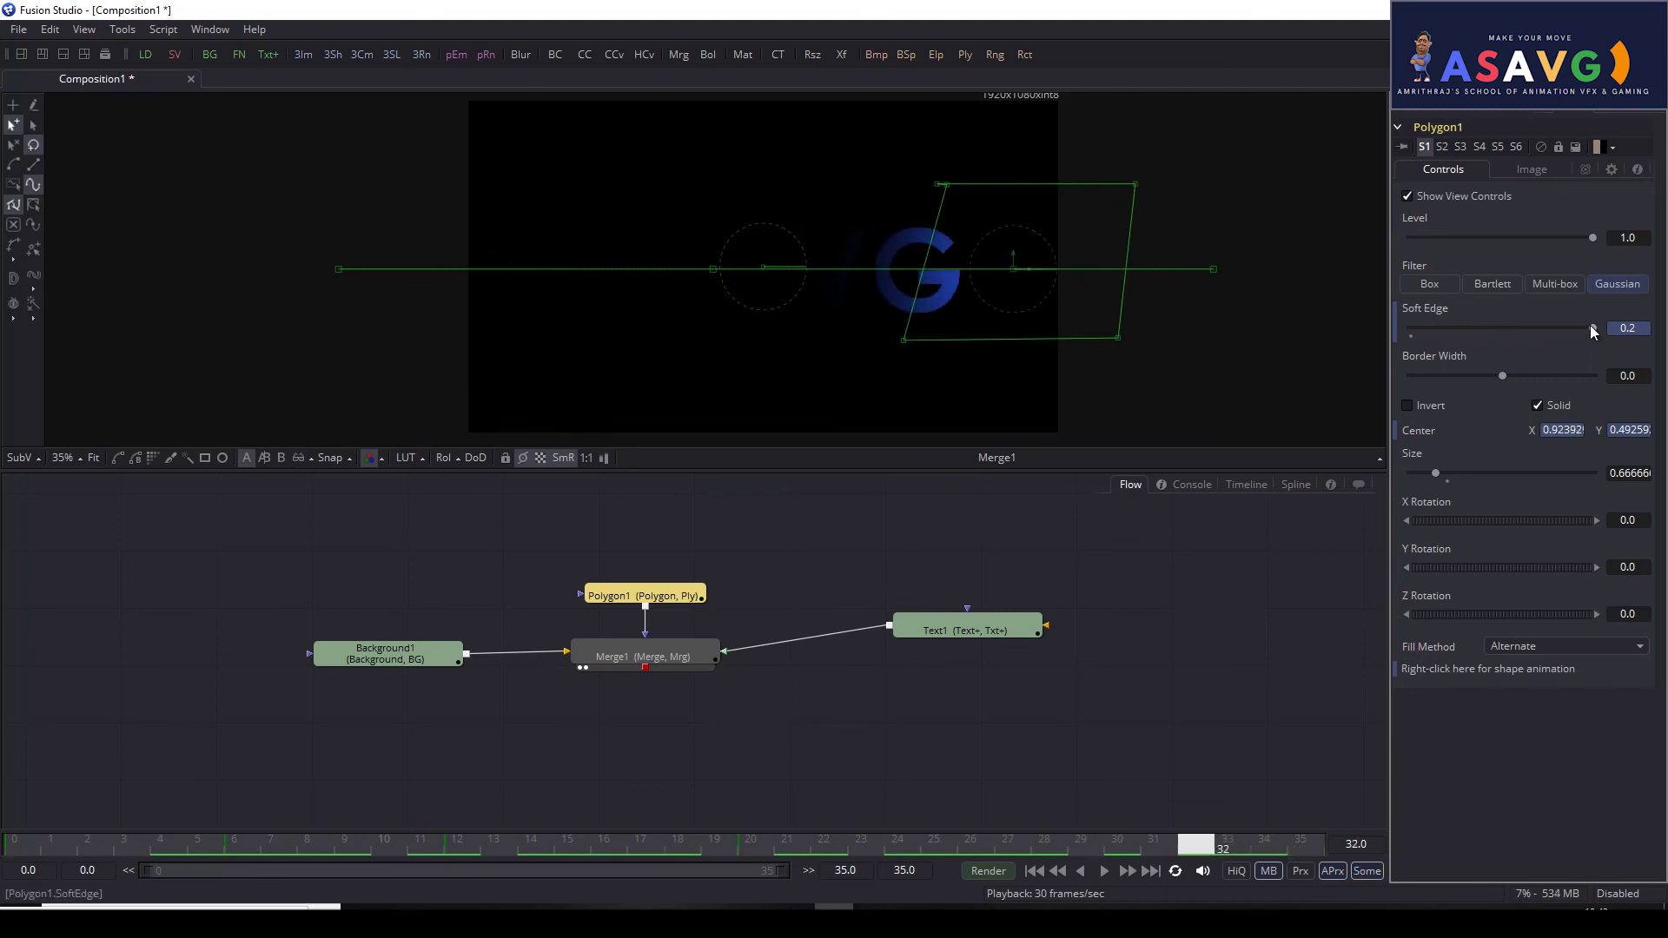
{"action": "left_click_drag", "start_coordinate": [1546, 332], "coordinate": [1527, 330]}
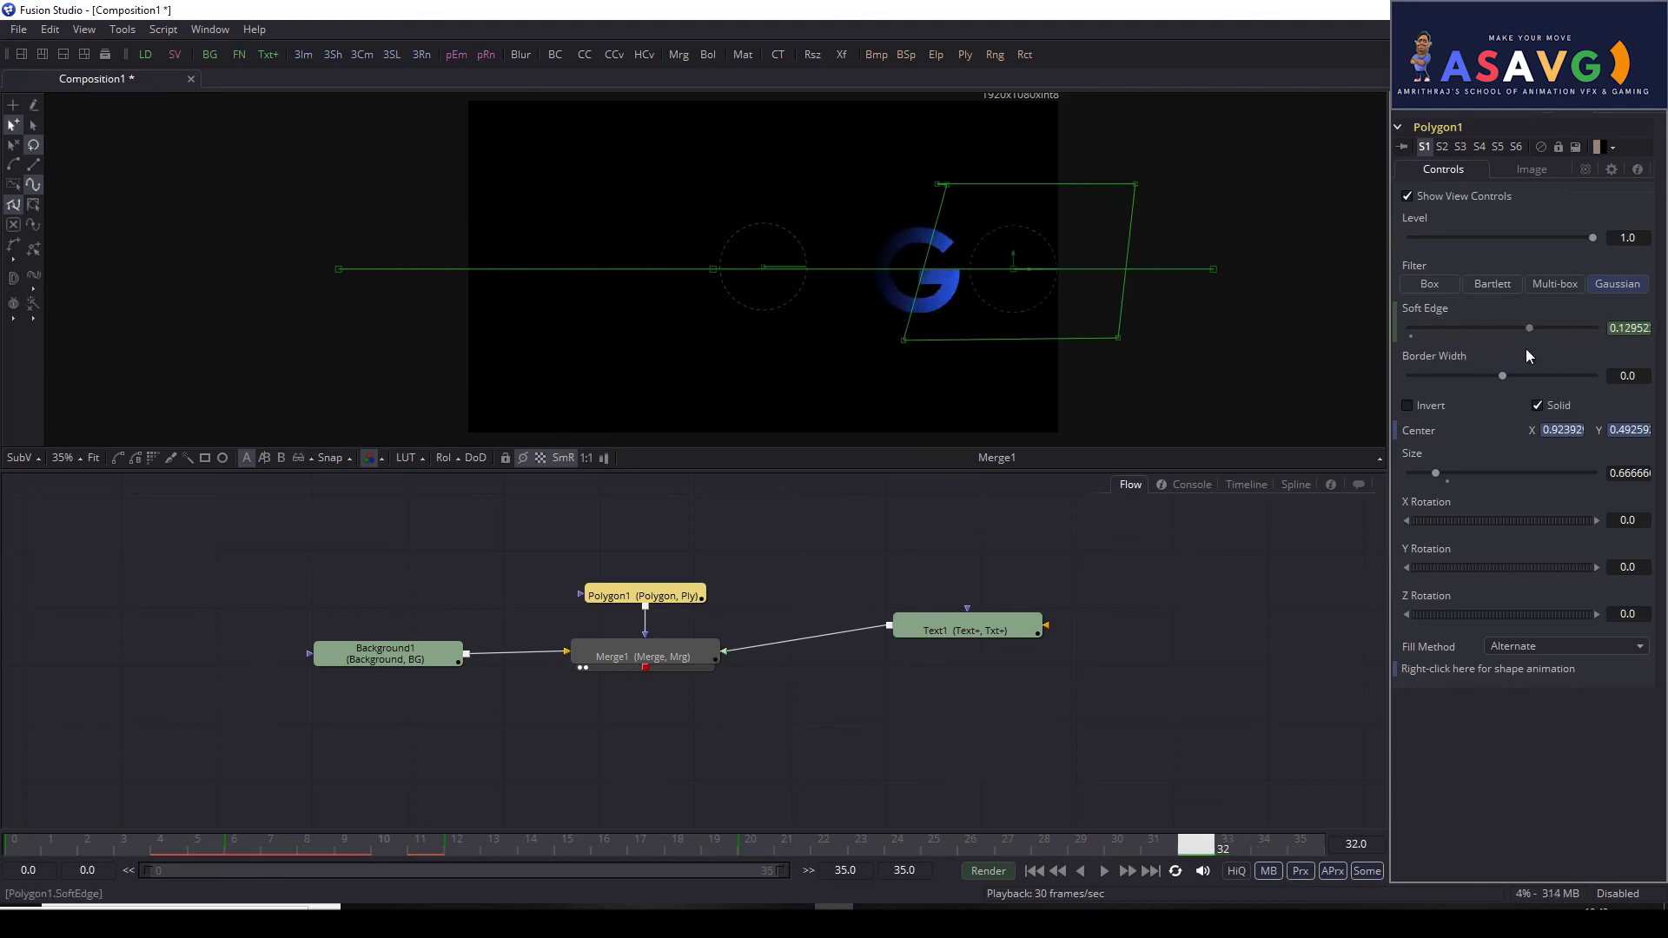
{"action": "left_click", "coordinate": [1103, 871]}
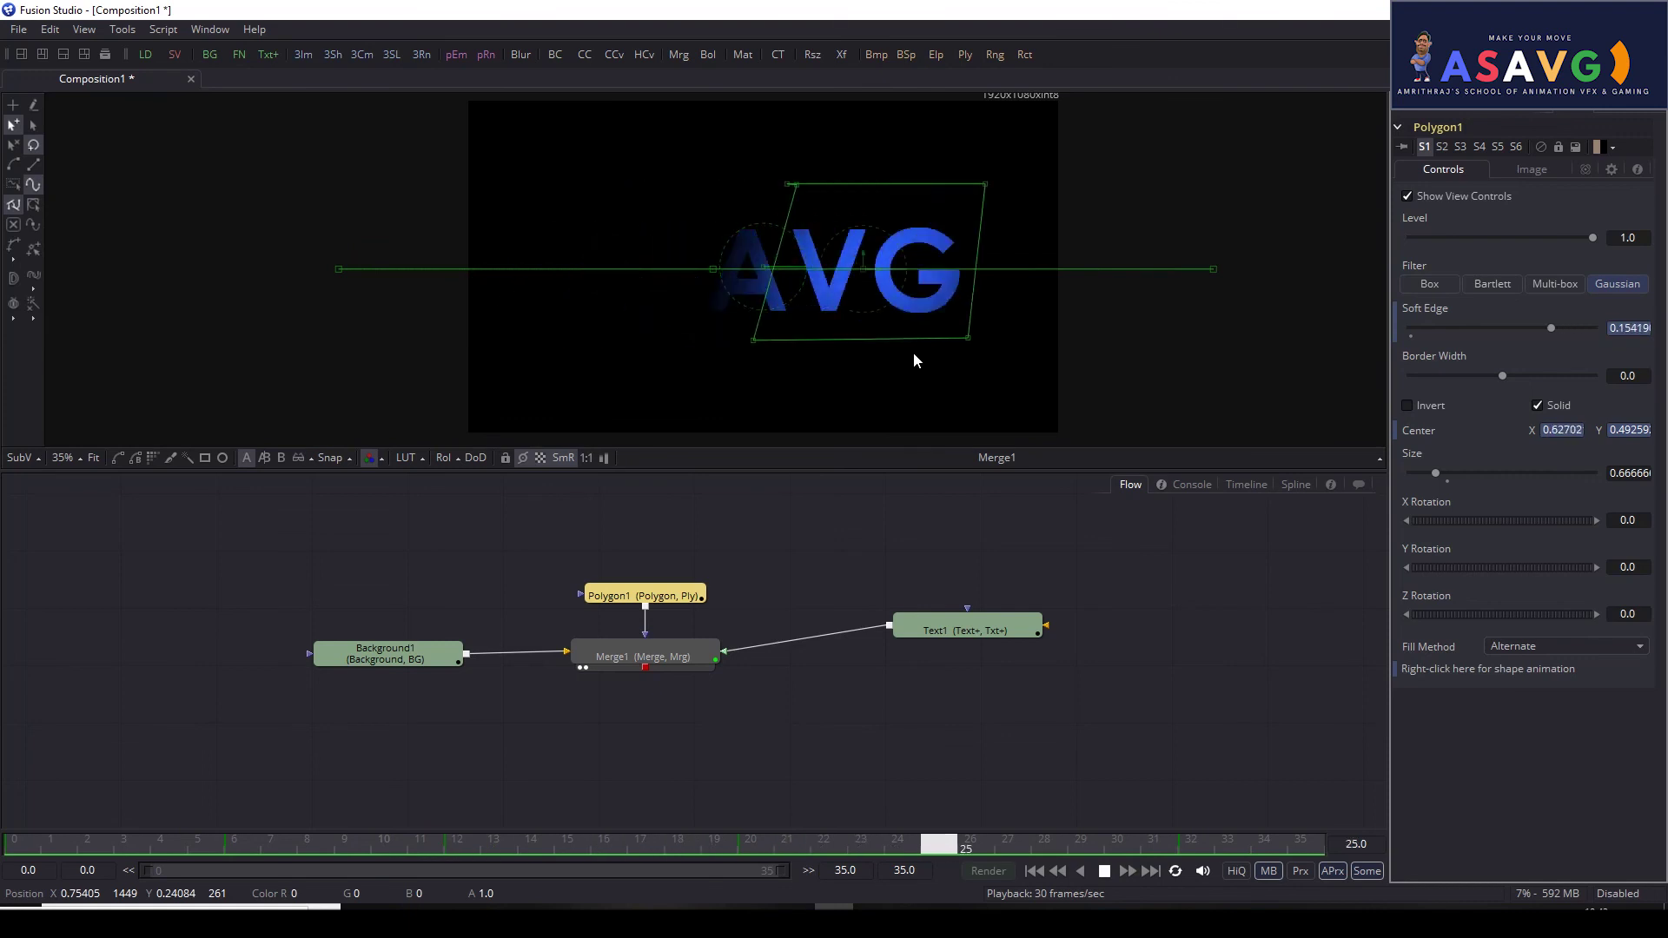
{"action": "left_click", "coordinate": [1101, 877]}
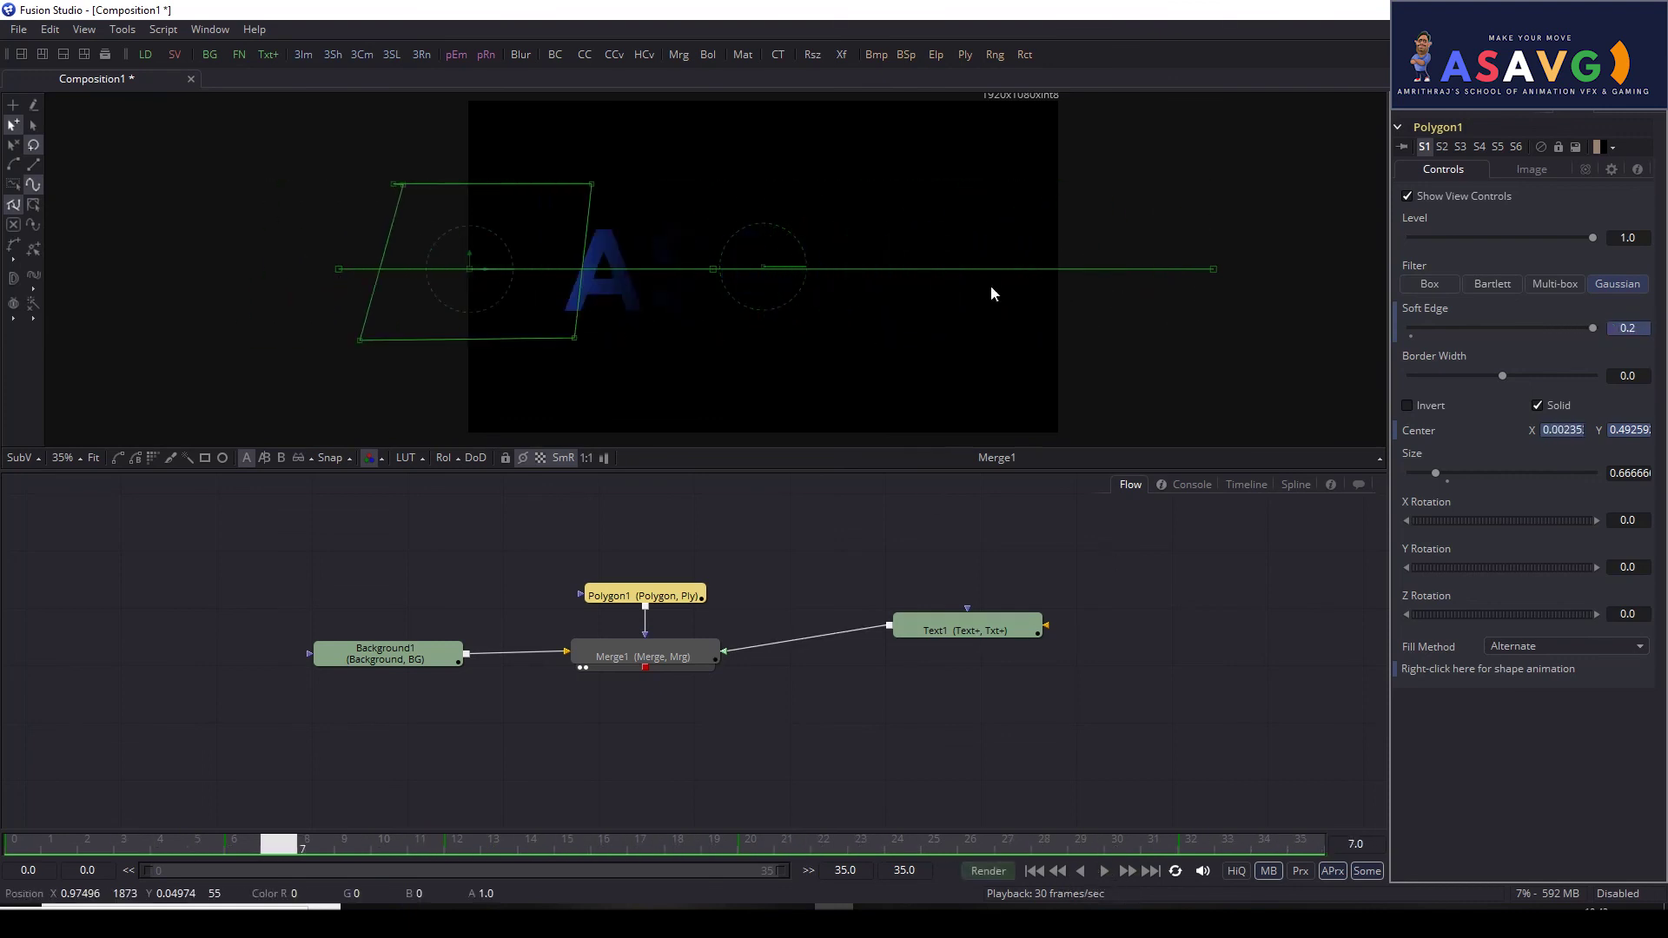